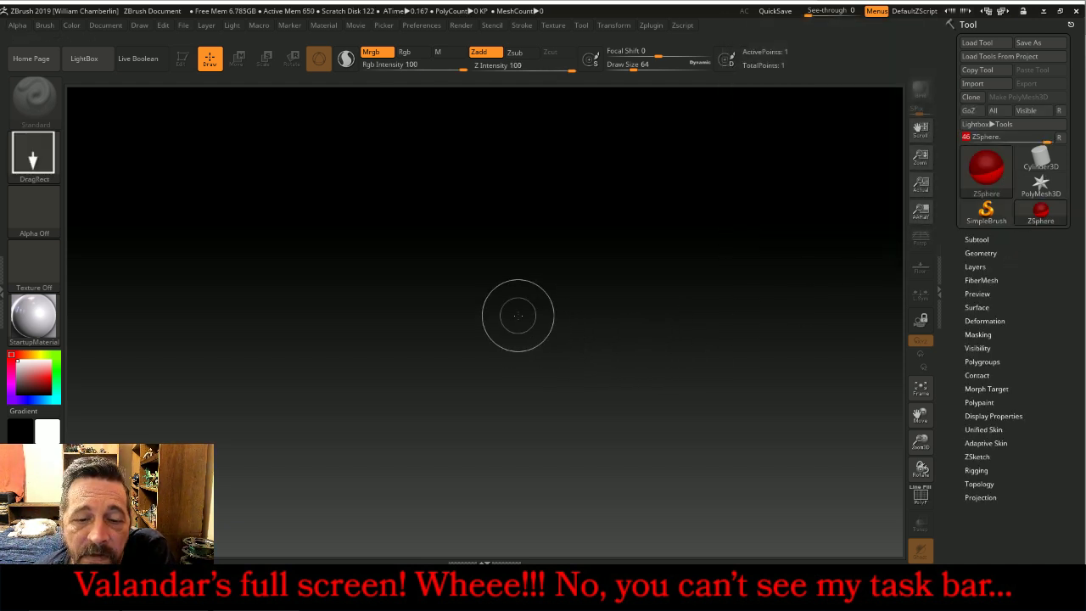
# - Draw a large ZSphere in the middle of the canvas and make it editable
pyautogui.moveTo(495, 304); pyautogui.dragTo(499, 543)
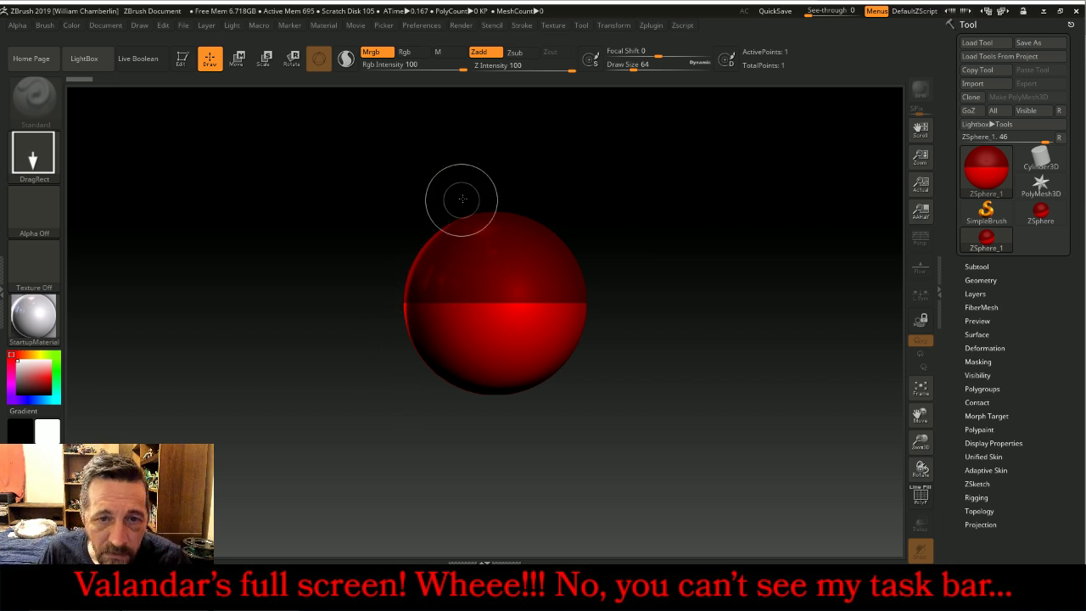
pyautogui.click(183, 61)
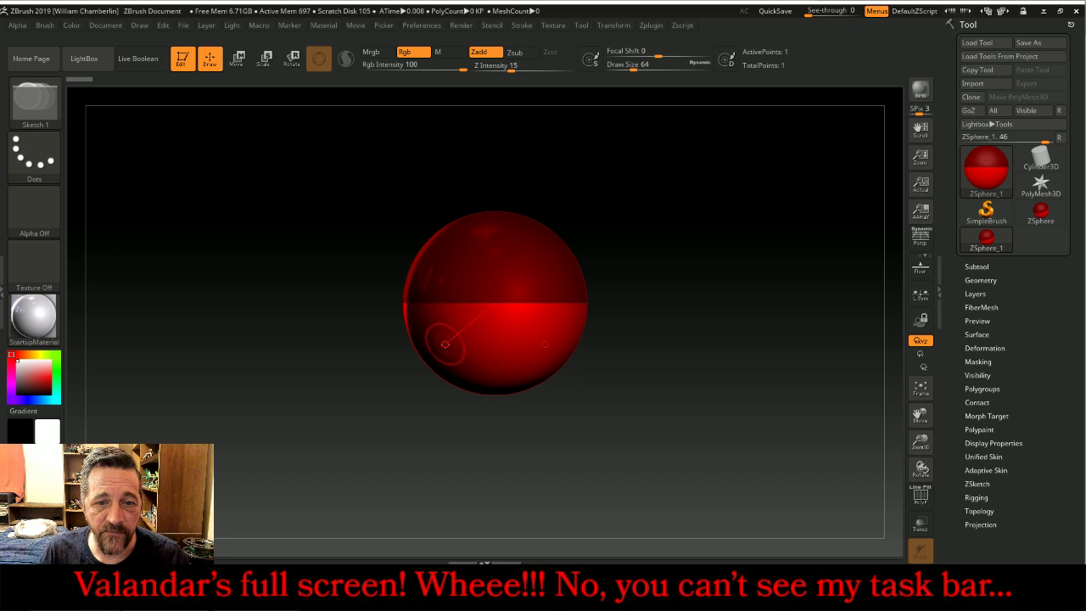
pyautogui.moveTo(308, 310); pyautogui.dragTo(428, 338)
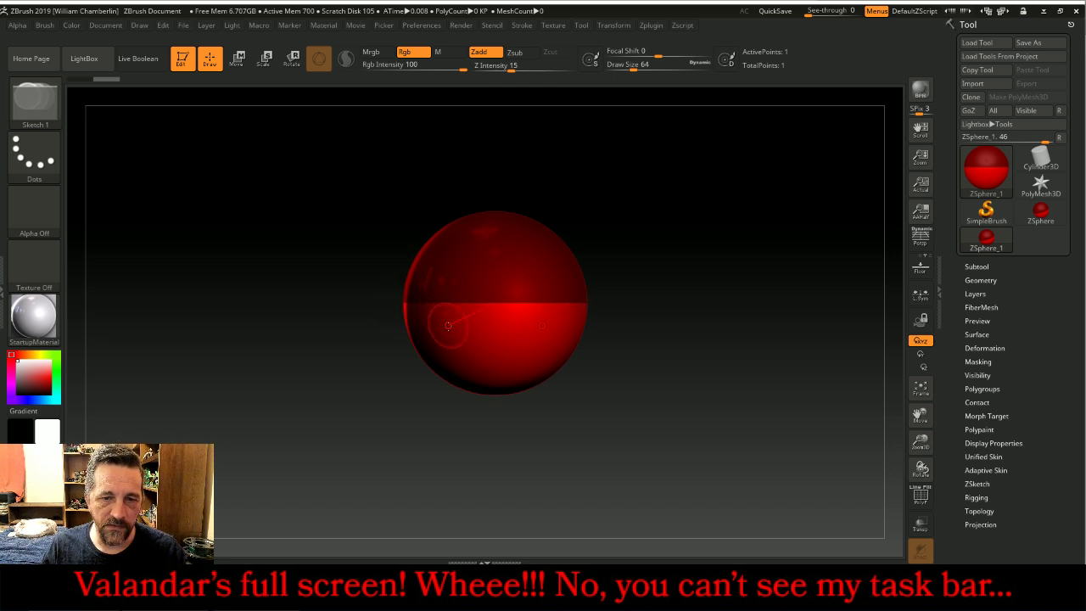
# - Add a child ZSphere to one end of the root ZSphere and pull it outward and downward
pyautogui.press('shift')
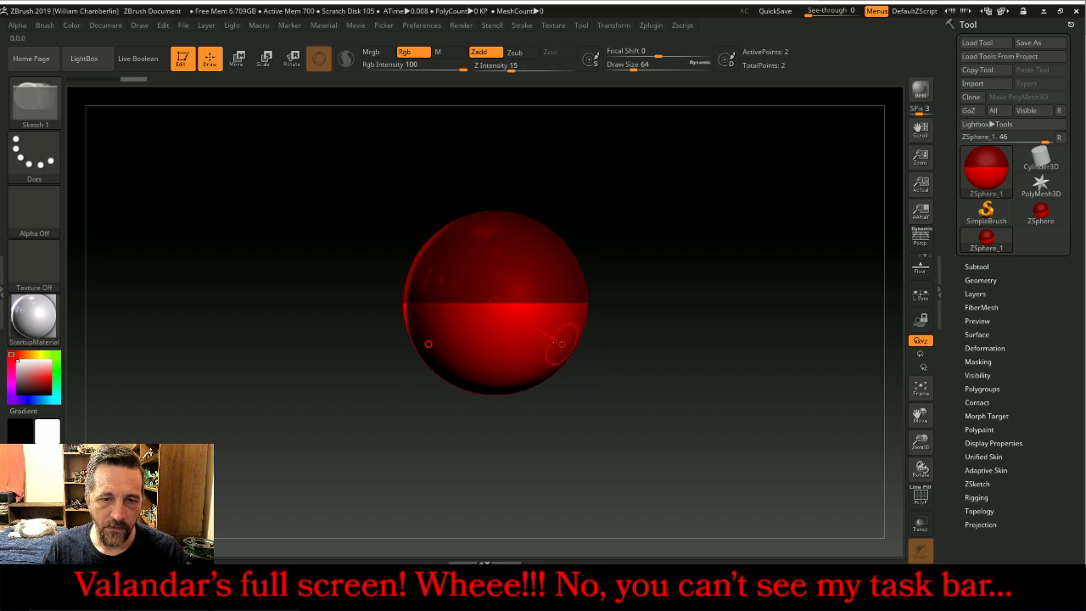
pyautogui.moveTo(631, 376); pyautogui.dragTo(592, 379)
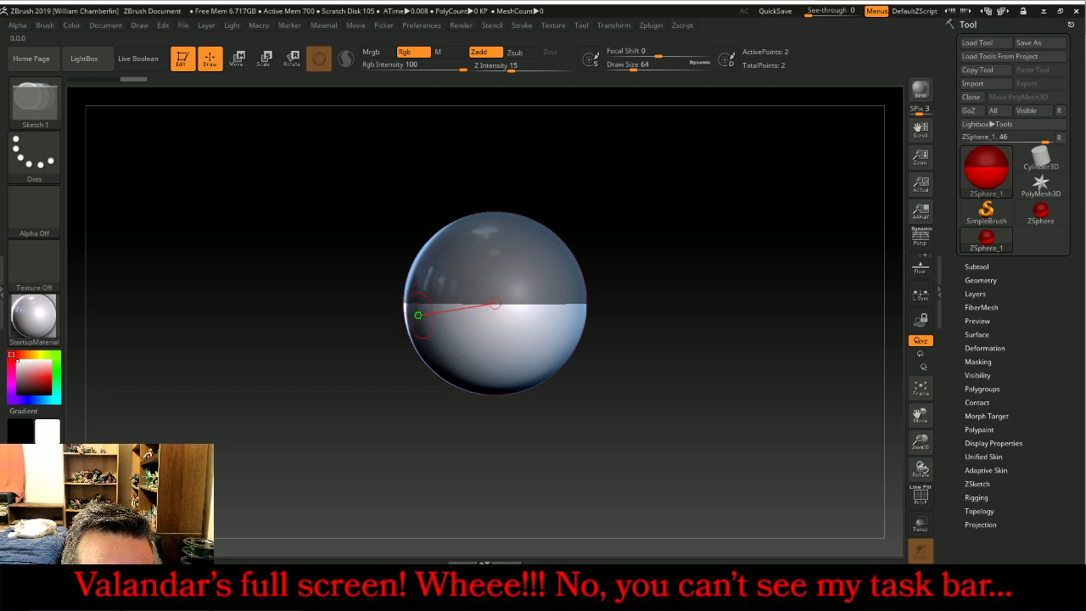
pyautogui.moveTo(420, 320); pyautogui.dragTo(453, 378)
pyautogui.press('w')
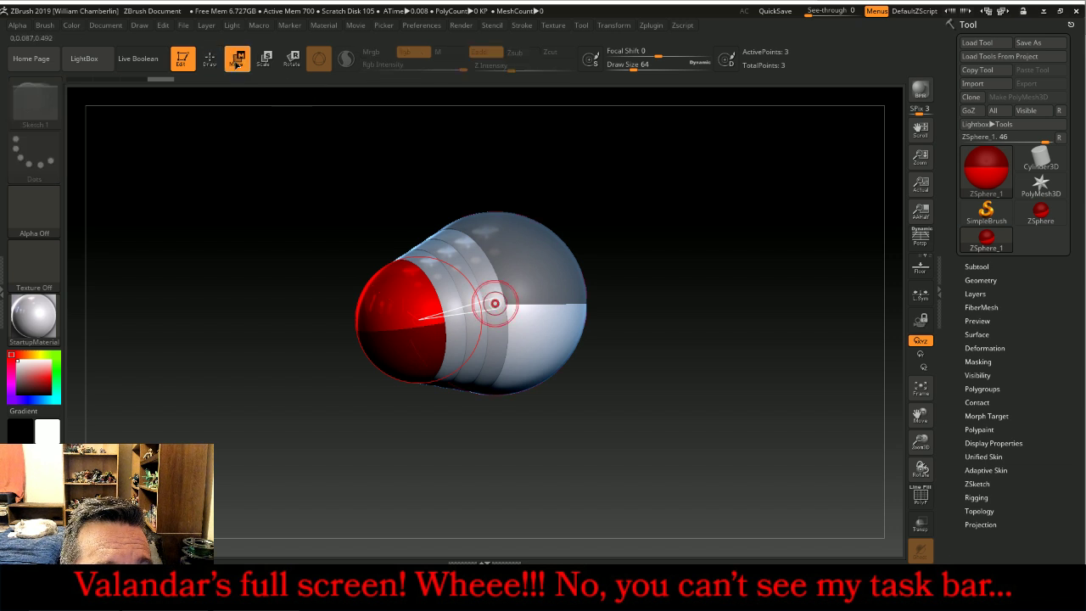
pyautogui.moveTo(358, 139); pyautogui.dragTo(335, 139)
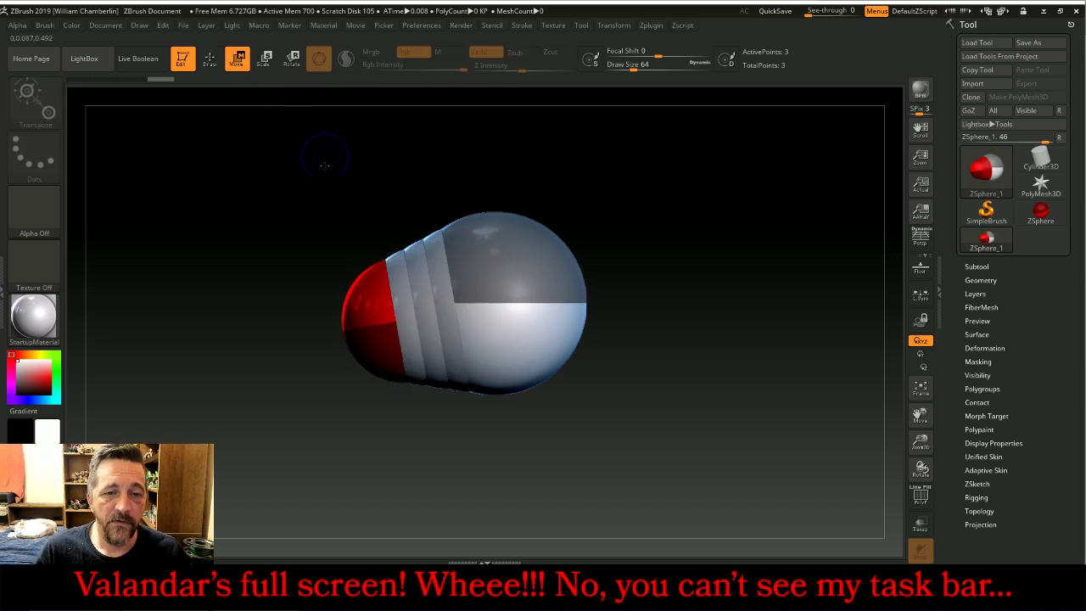
pyautogui.moveTo(348, 336); pyautogui.dragTo(325, 351)
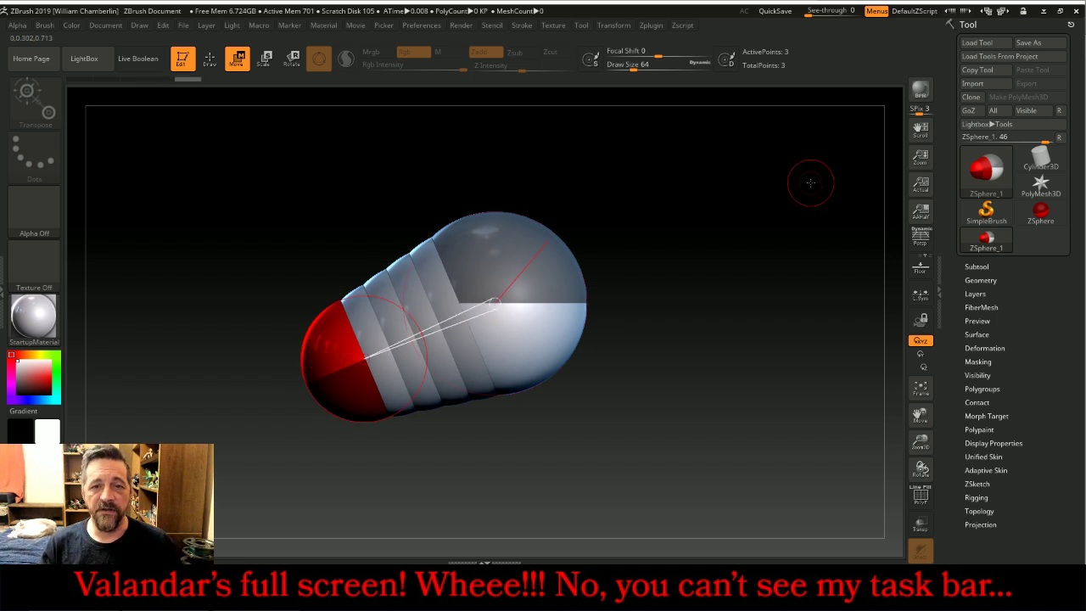
# - Add another child ZSphere to the opposite end of the root ZSphere
pyautogui.moveTo(783, 211); pyautogui.dragTo(625, 194)
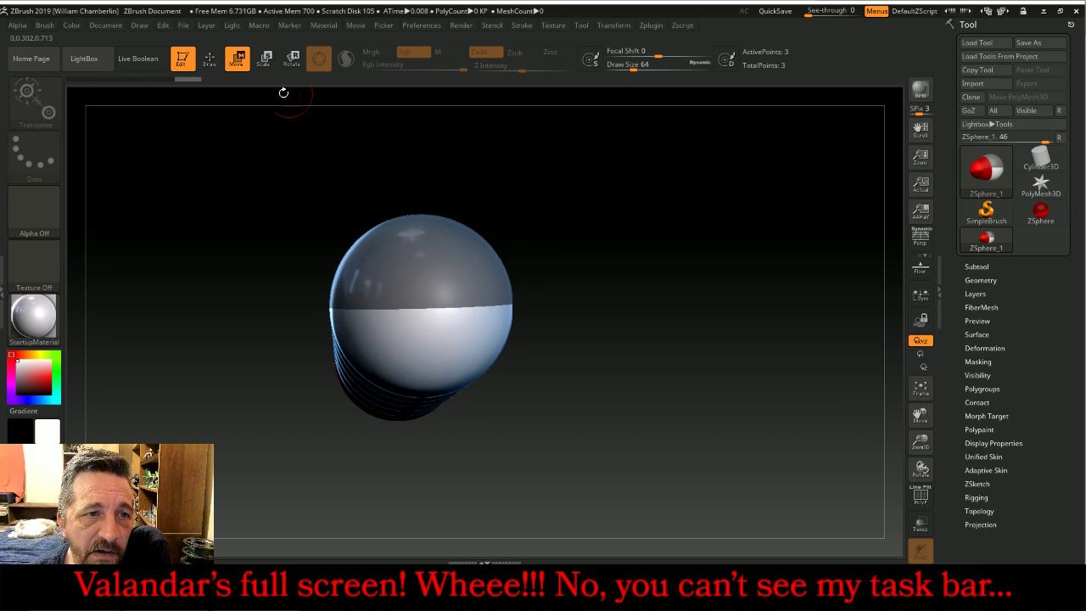
pyautogui.click(209, 58)
pyautogui.moveTo(438, 308); pyautogui.dragTo(475, 364)
# - Move the lower end ZSphere closer to the root ZSphere to shorten that end of the body
pyautogui.moveTo(654, 264)
pyautogui.mouseDown()
pyautogui.moveTo(710, 243)
pyautogui.moveTo(705, 251)
pyautogui.mouseUp()
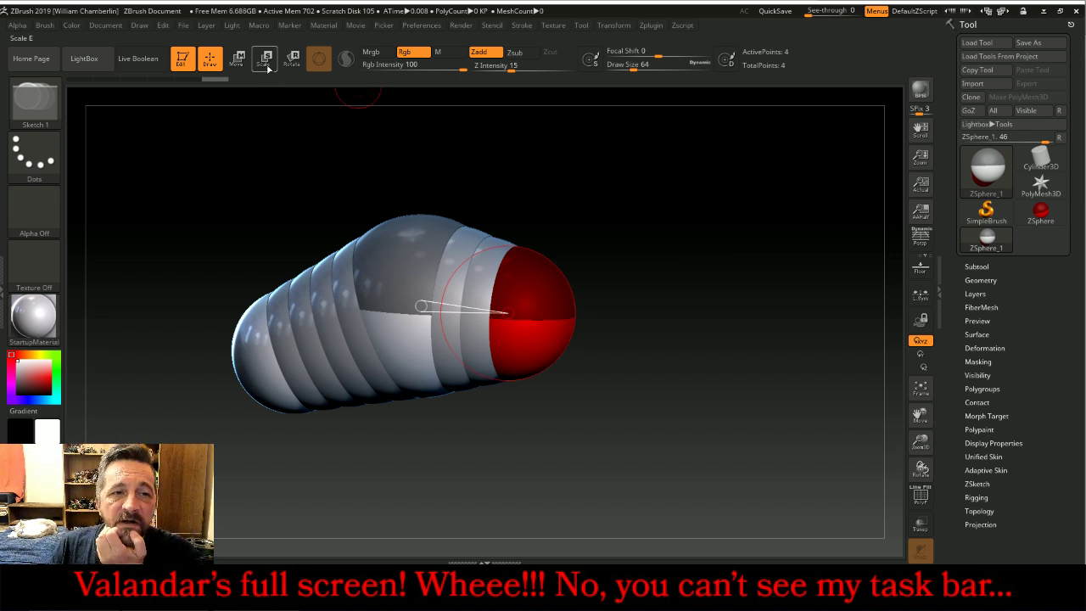
pyautogui.click(238, 60)
pyautogui.moveTo(259, 247); pyautogui.dragTo(228, 227)
pyautogui.moveTo(255, 366); pyautogui.dragTo(275, 368)
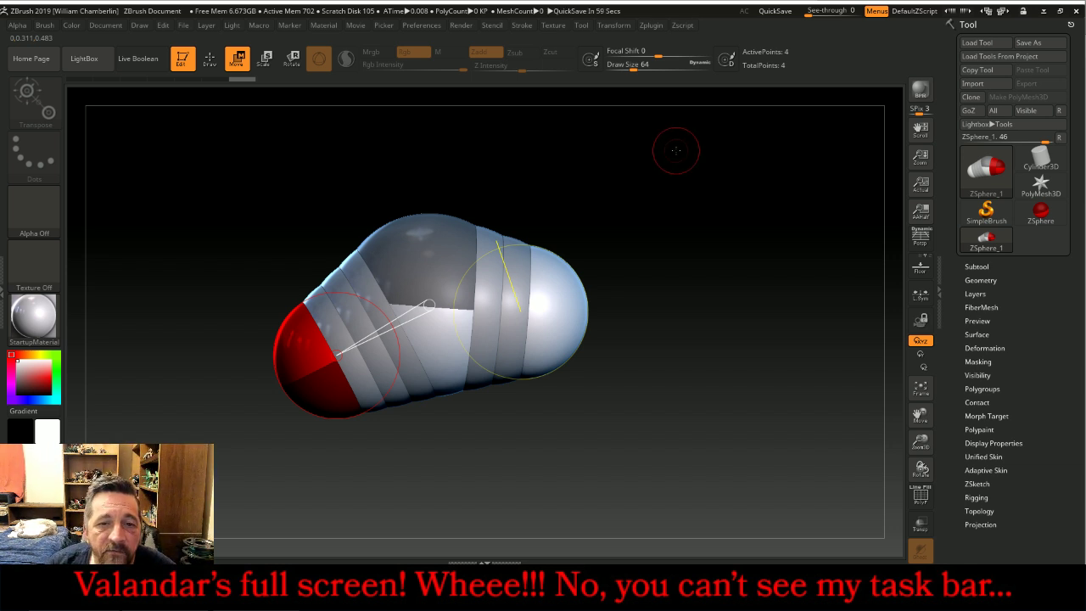
# - Add a small mirrored pair of ZSpheres on both sides of the root ZSphere
pyautogui.press('q')
pyautogui.moveTo(755, 228); pyautogui.dragTo(745, 201)
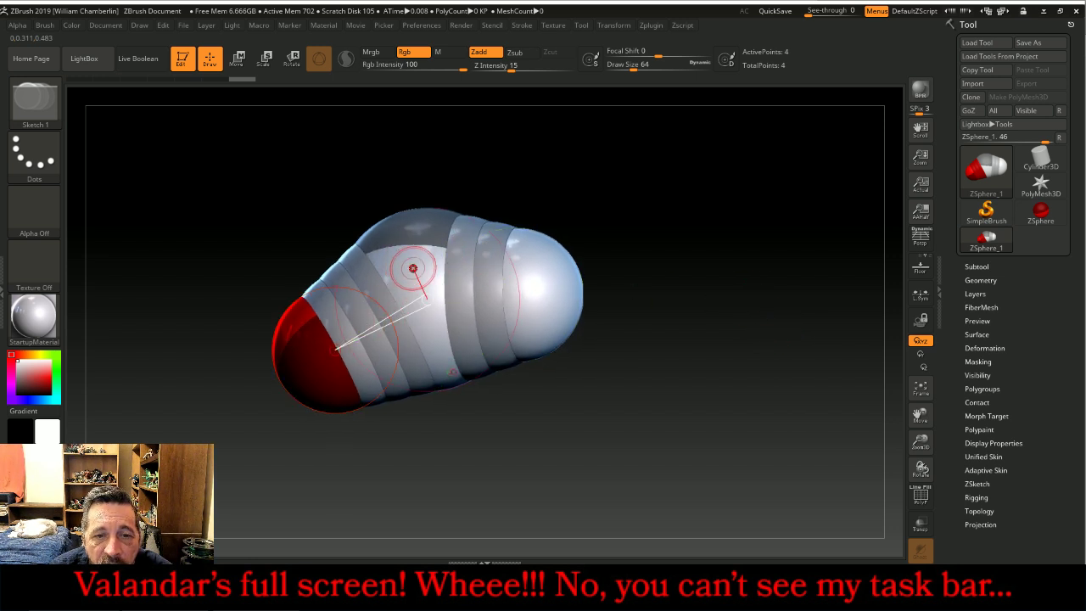
pyautogui.moveTo(412, 268); pyautogui.dragTo(424, 282)
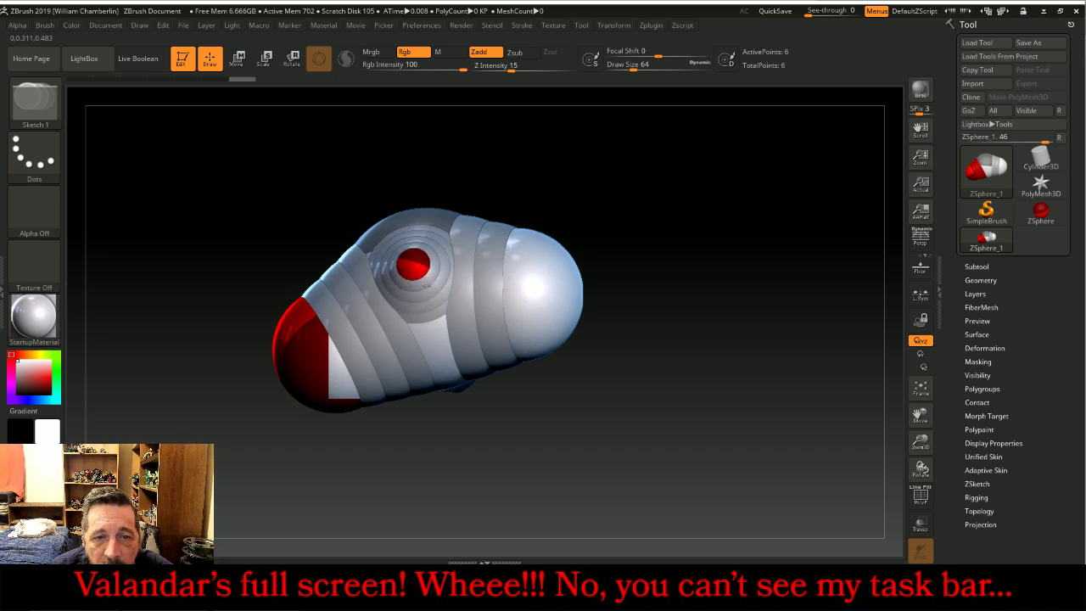
# - Scale up the mirrored side ZSpheres until they are nearly as large as the body's end ZSpheres
pyautogui.moveTo(611, 233); pyautogui.dragTo(721, 264)
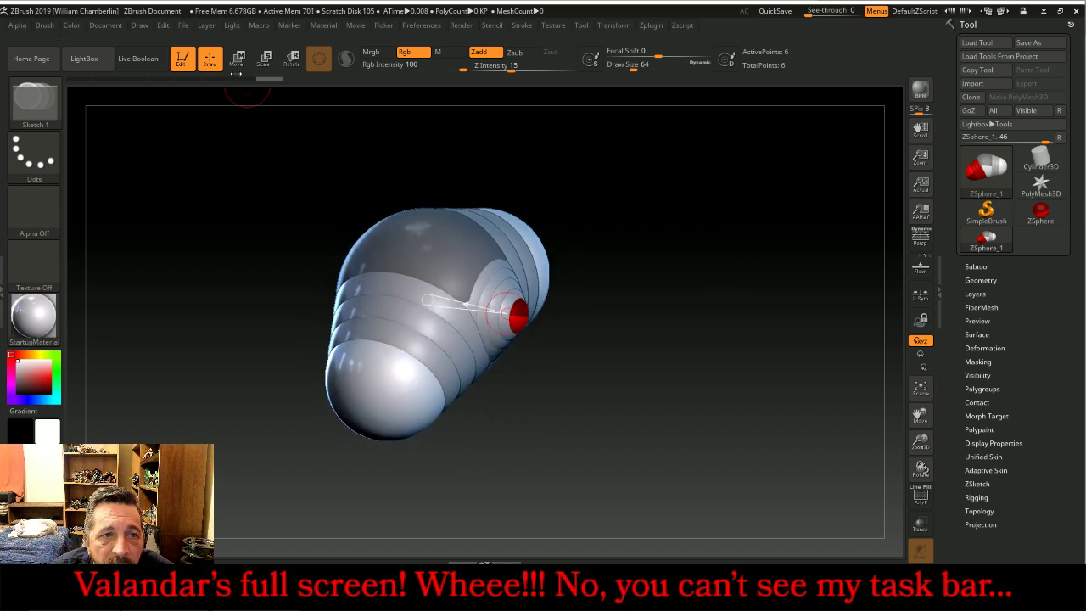
pyautogui.click(266, 58)
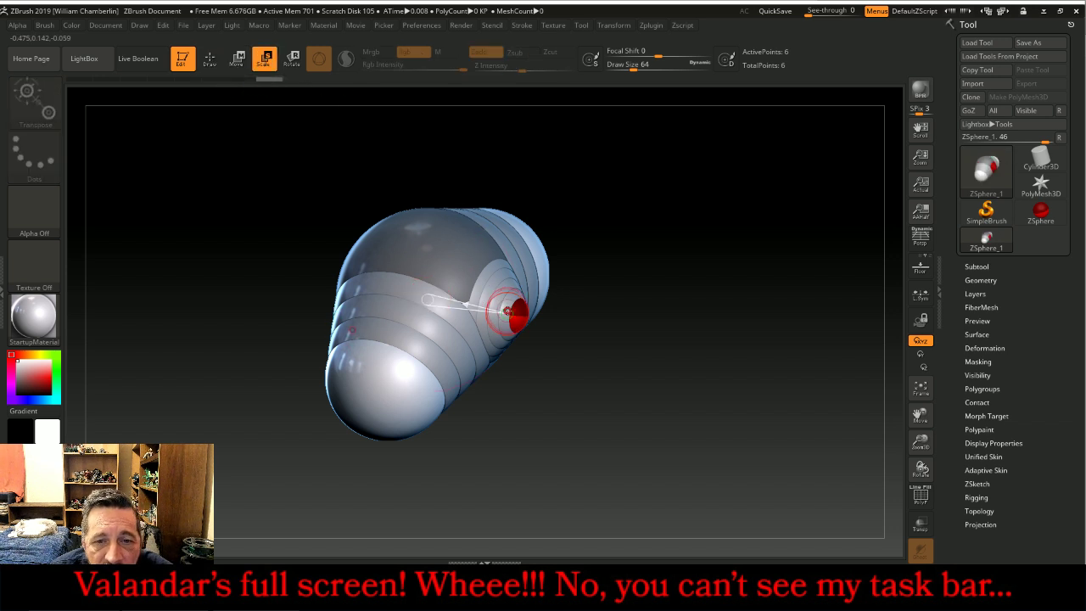
pyautogui.click(508, 312)
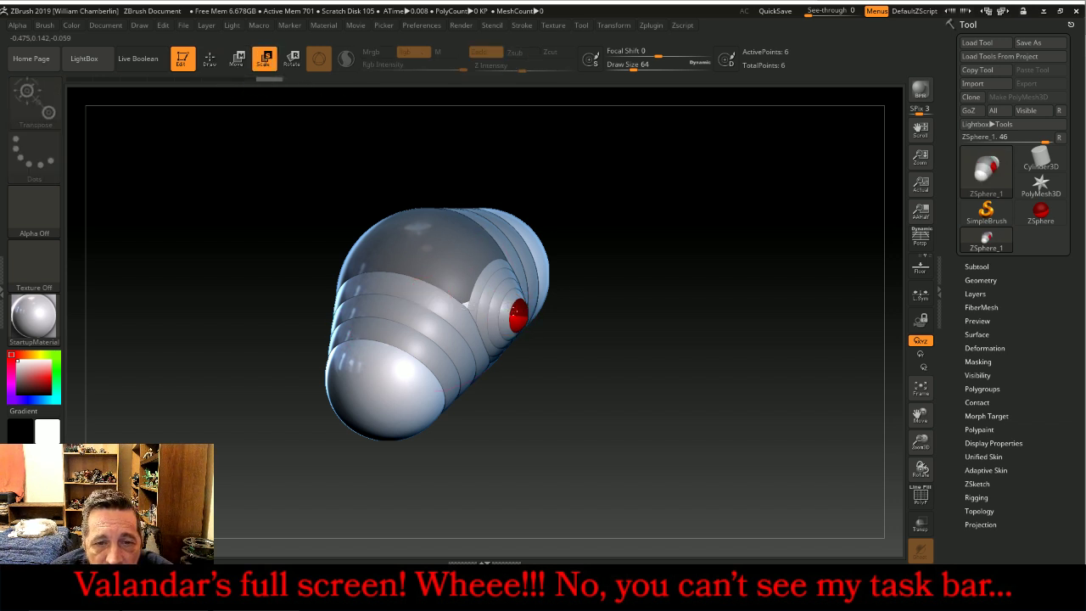
pyautogui.moveTo(518, 314); pyautogui.dragTo(527, 321)
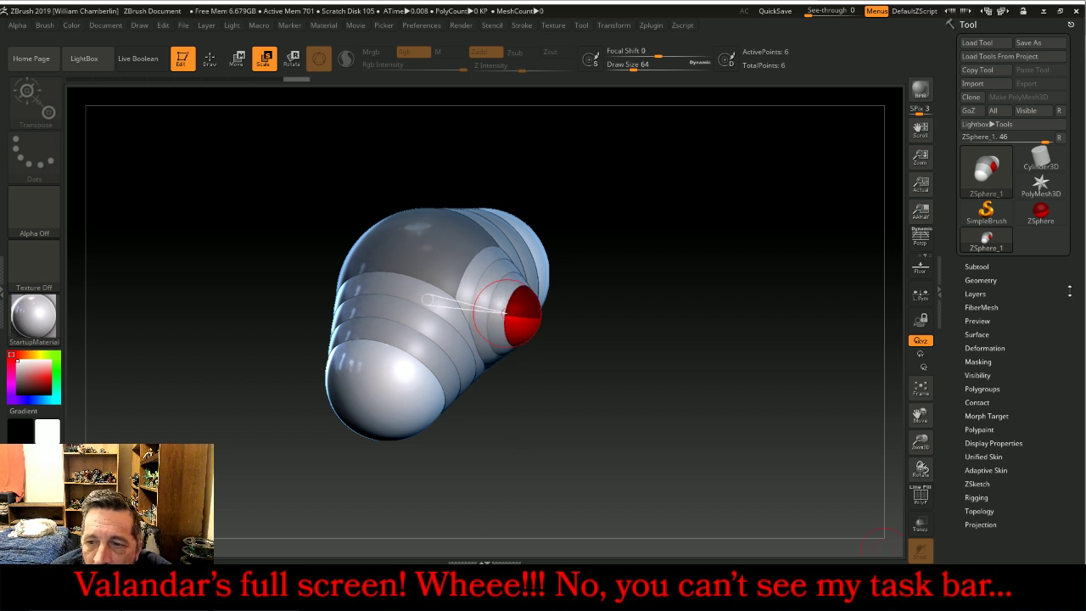
pyautogui.moveTo(927, 410); pyautogui.dragTo(946, 371)
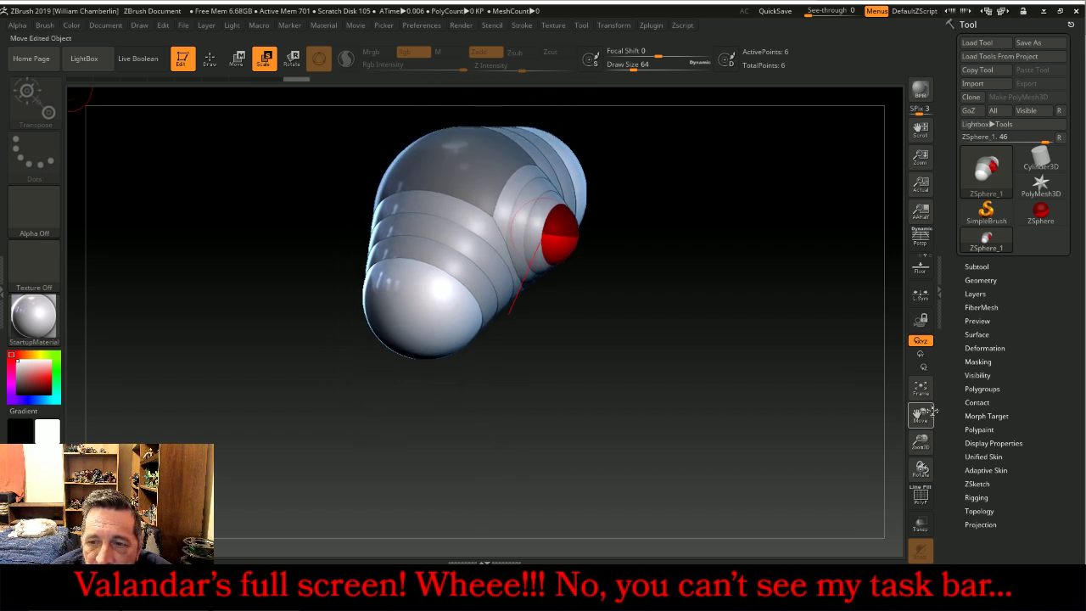
pyautogui.moveTo(916, 443); pyautogui.dragTo(920, 408)
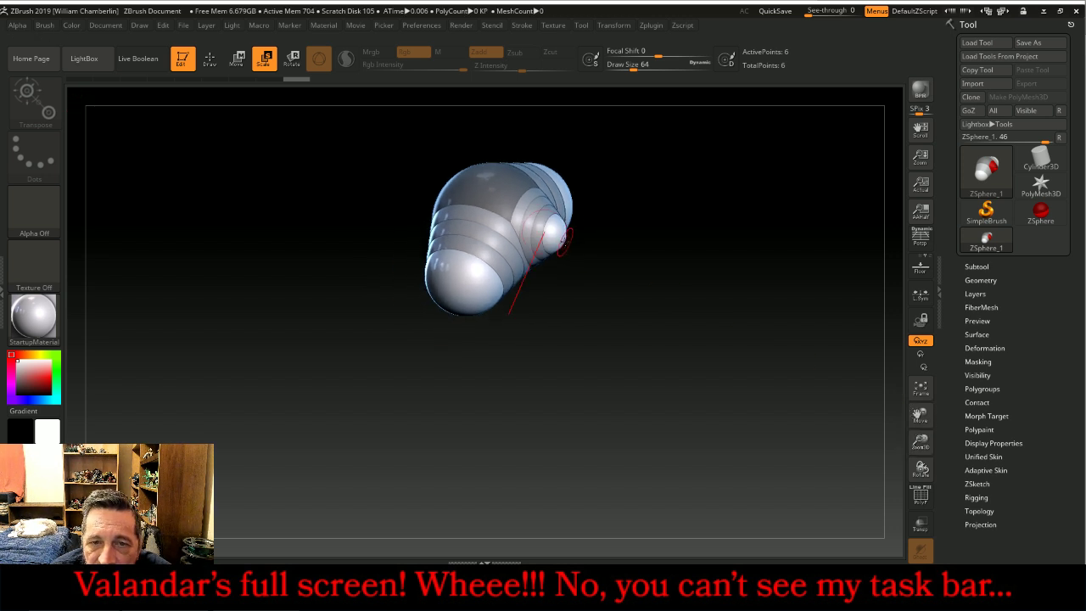
pyautogui.moveTo(546, 232); pyautogui.dragTo(567, 561)
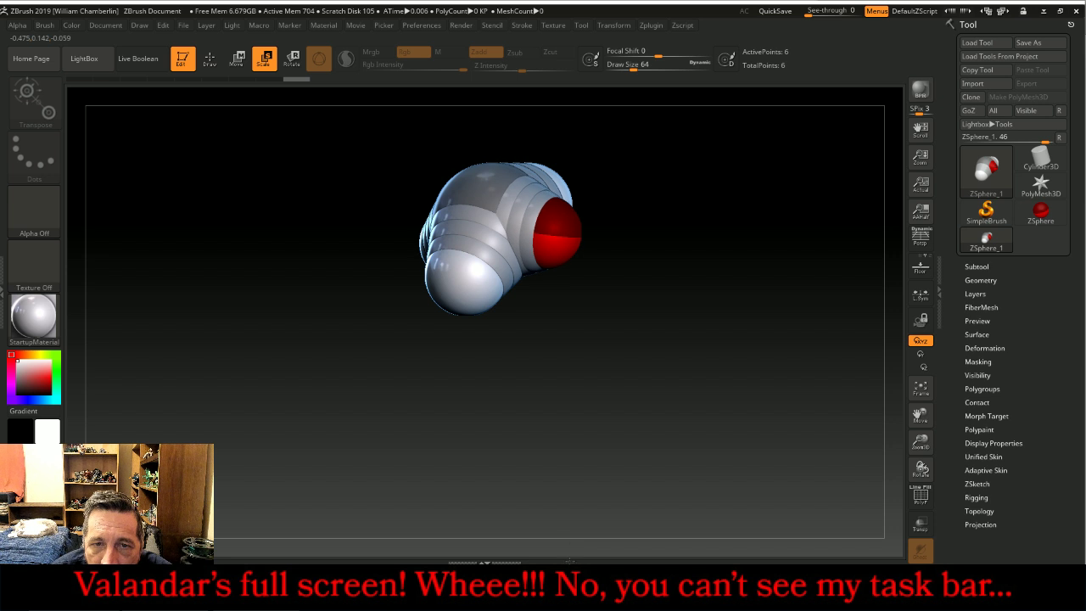
pyautogui.moveTo(591, 381); pyautogui.dragTo(619, 354)
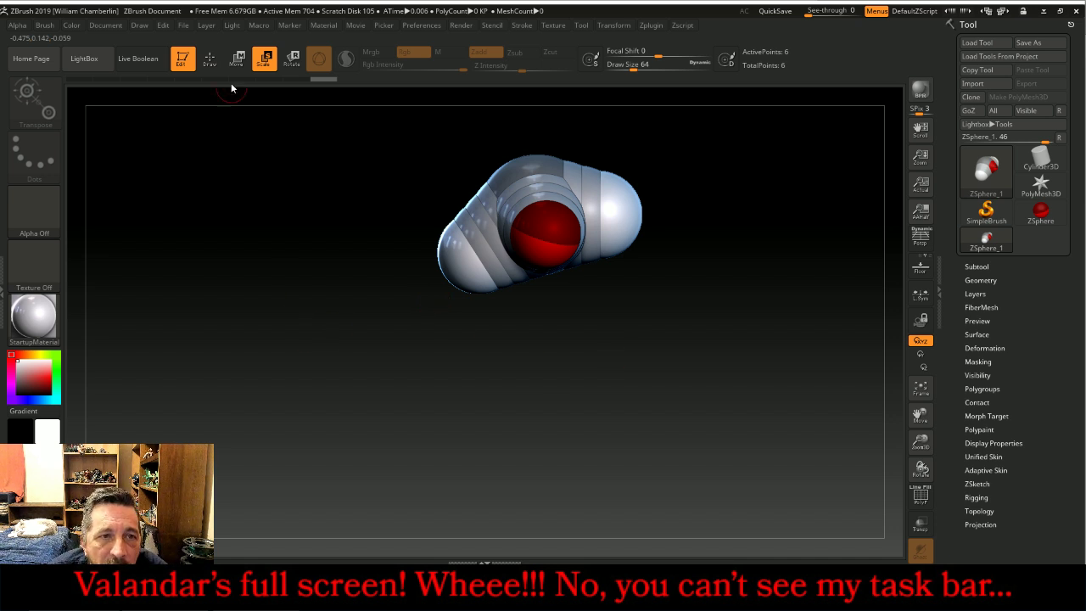
# - Move the mirrored side ZSpheres inward so they sit closer to the body
pyautogui.click(237, 58)
pyautogui.moveTo(254, 187); pyautogui.dragTo(274, 240)
pyautogui.moveTo(549, 242); pyautogui.dragTo(528, 225)
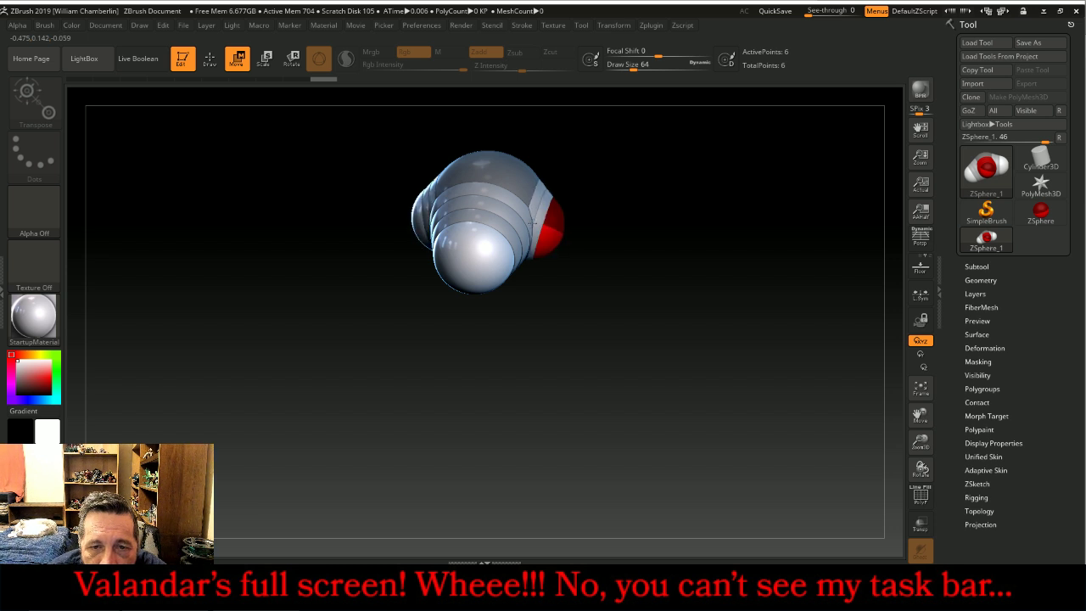
# - Add a smaller mirrored pair of ZSpheres to the side ZSpheres and pull them outward and down as limbs
pyautogui.moveTo(684, 315); pyautogui.dragTo(626, 302)
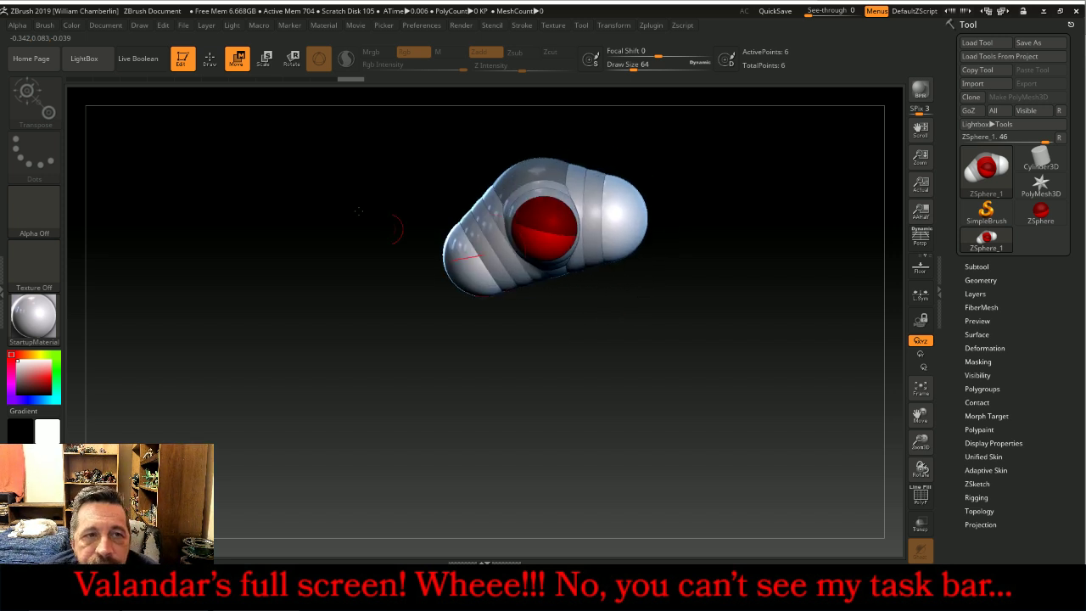
pyautogui.click(210, 57)
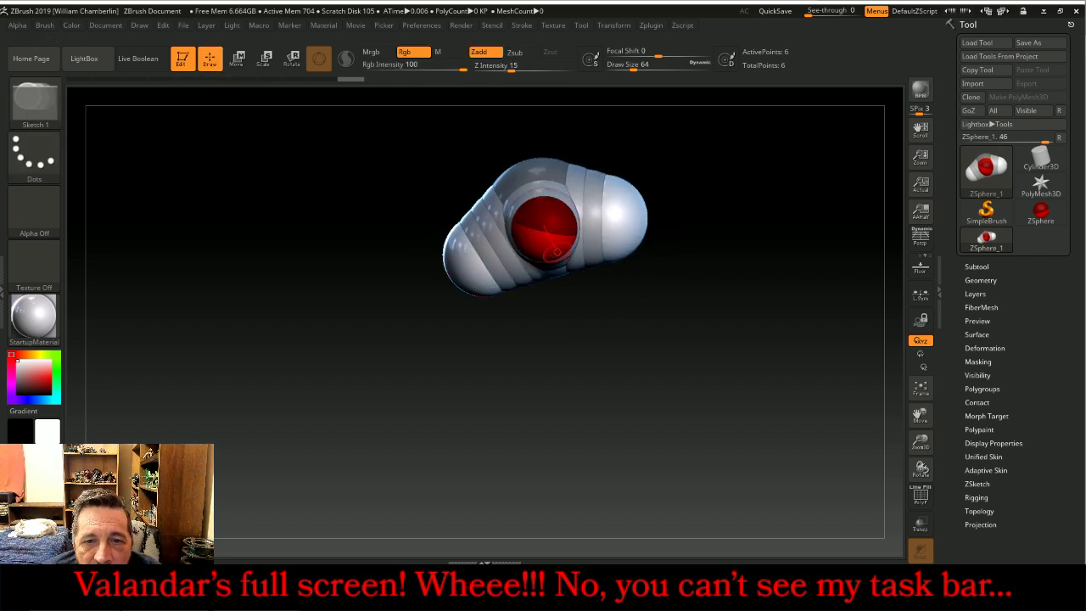
pyautogui.click(561, 248)
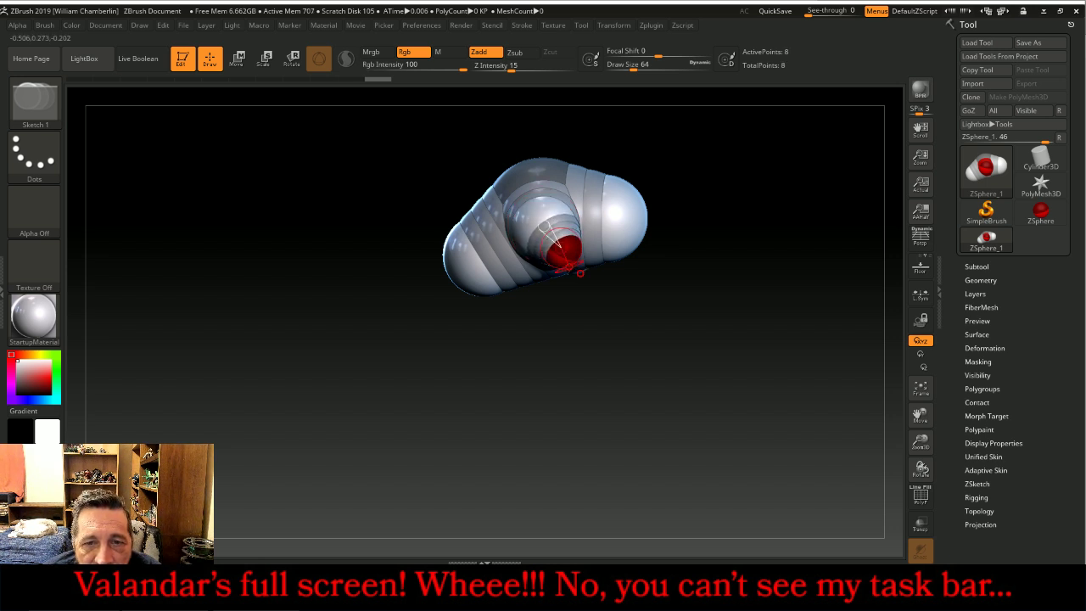
pyautogui.click(238, 58)
pyautogui.moveTo(399, 191); pyautogui.dragTo(346, 199)
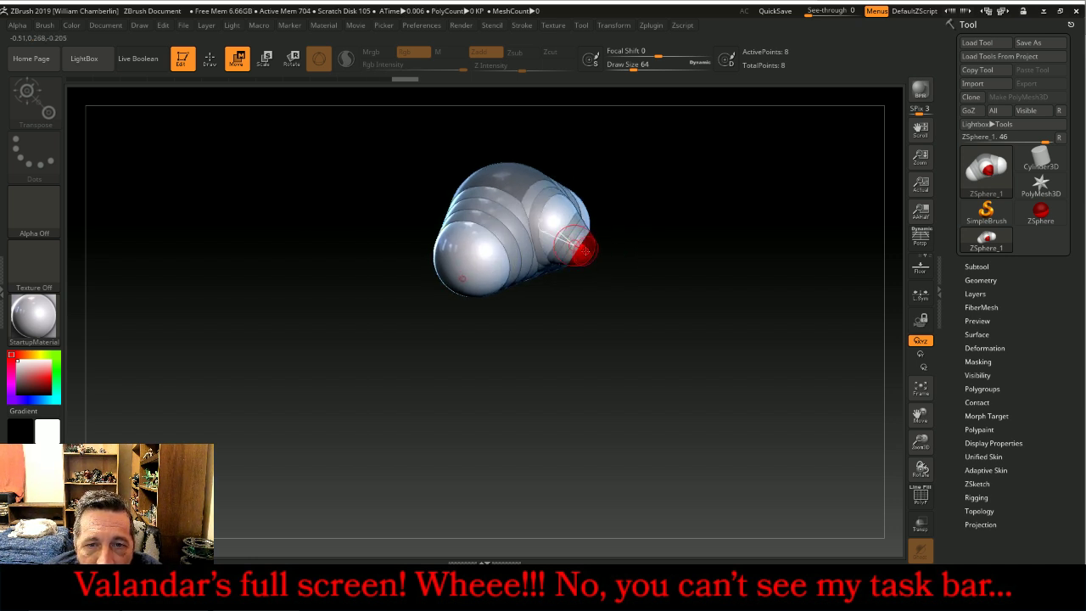
pyautogui.moveTo(579, 249); pyautogui.dragTo(583, 254)
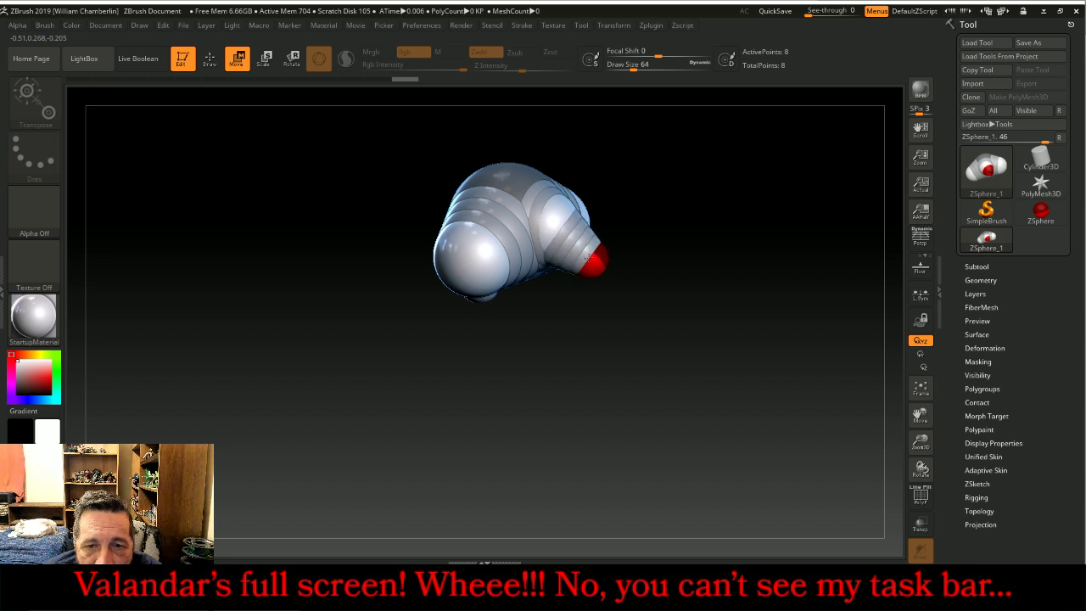
# - Extend both limbs with another mirrored pair of ZSpheres and reposition them to bend the limbs at the joint
pyautogui.moveTo(698, 332); pyautogui.dragTo(701, 281)
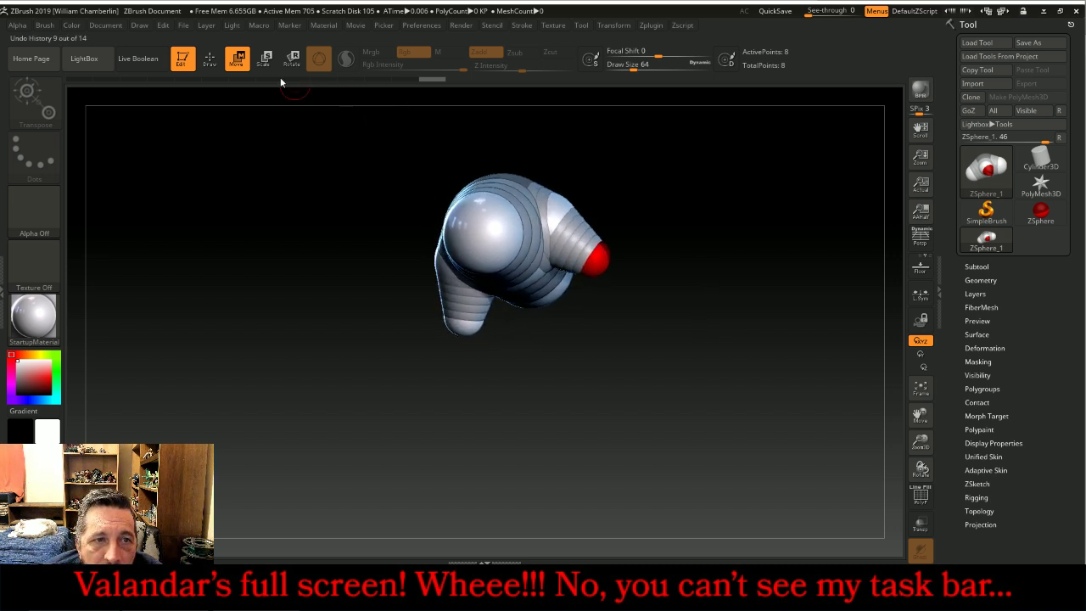
pyautogui.click(221, 61)
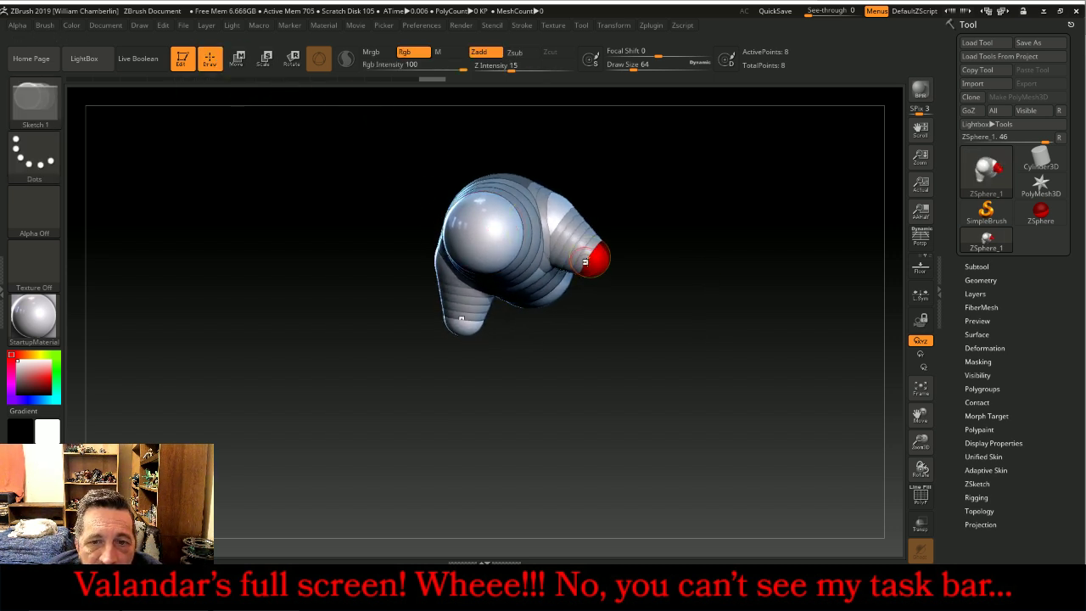
pyautogui.moveTo(594, 261); pyautogui.dragTo(609, 273)
pyautogui.moveTo(679, 296)
pyautogui.mouseDown()
pyautogui.moveTo(706, 330)
pyautogui.moveTo(680, 391)
pyautogui.mouseUp()
pyautogui.press('w')
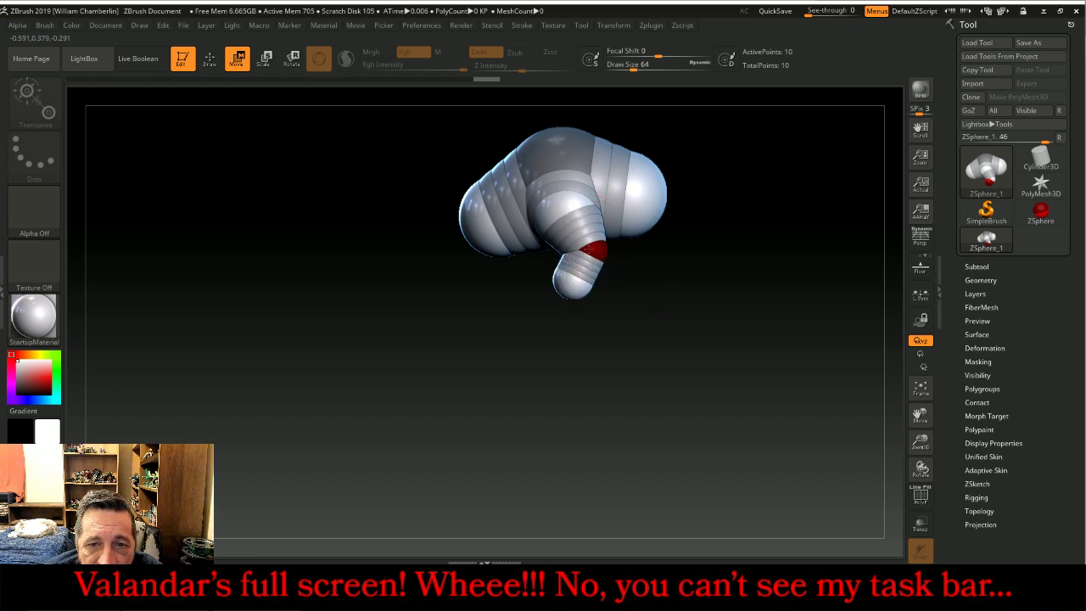
pyautogui.moveTo(589, 248); pyautogui.dragTo(586, 251)
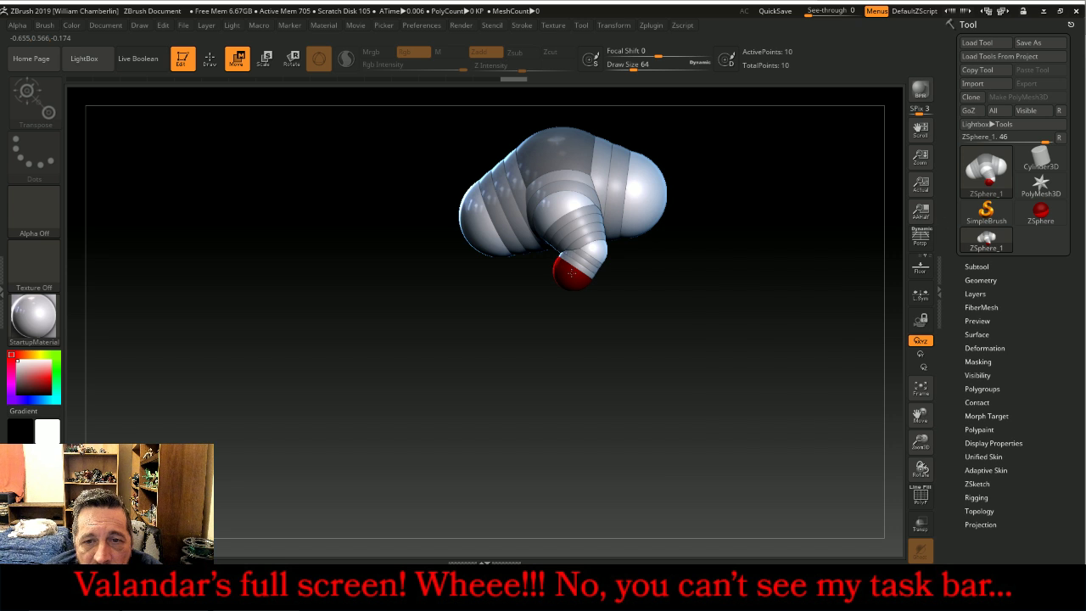
# - Add a small mirrored pair of ZSpheres to the limb ends and move them outward to form the next segments
pyautogui.moveTo(637, 327); pyautogui.dragTo(671, 316)
pyautogui.click(211, 60)
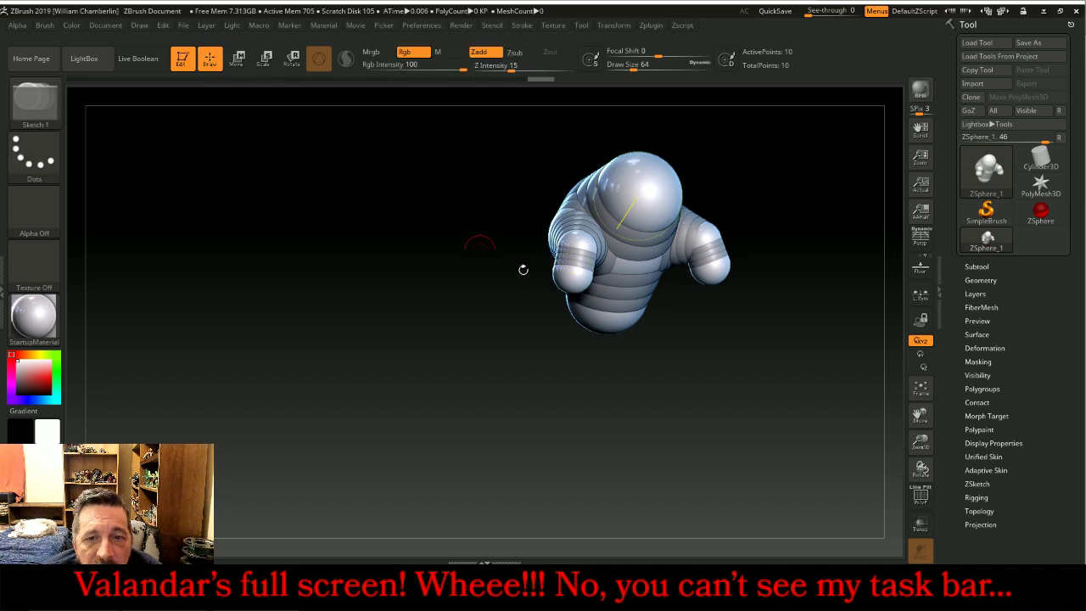
pyautogui.moveTo(573, 278); pyautogui.dragTo(576, 283)
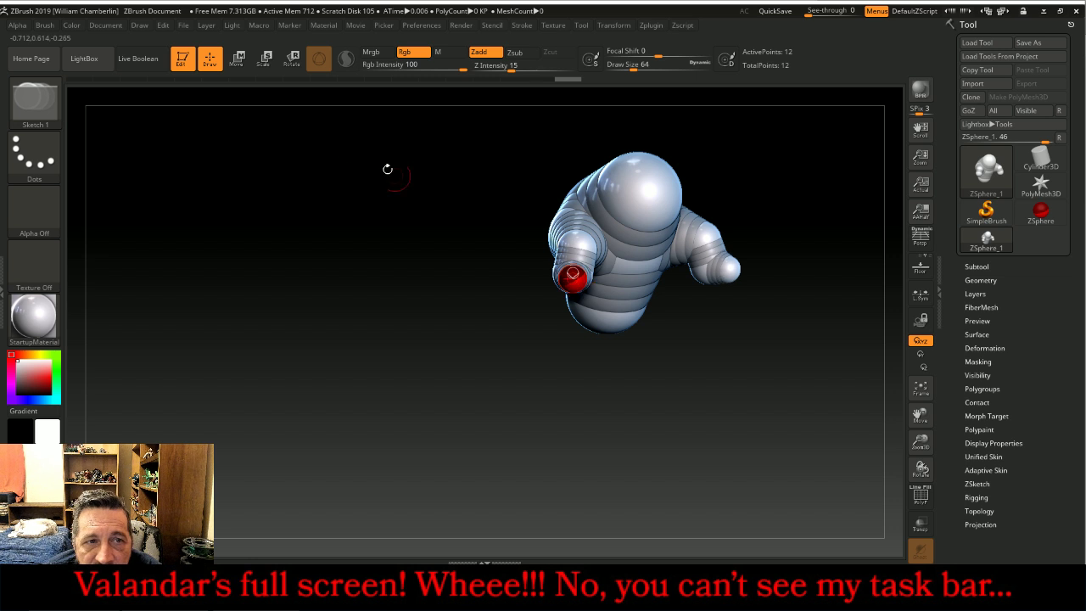
pyautogui.click(238, 58)
pyautogui.moveTo(257, 221); pyautogui.dragTo(303, 226)
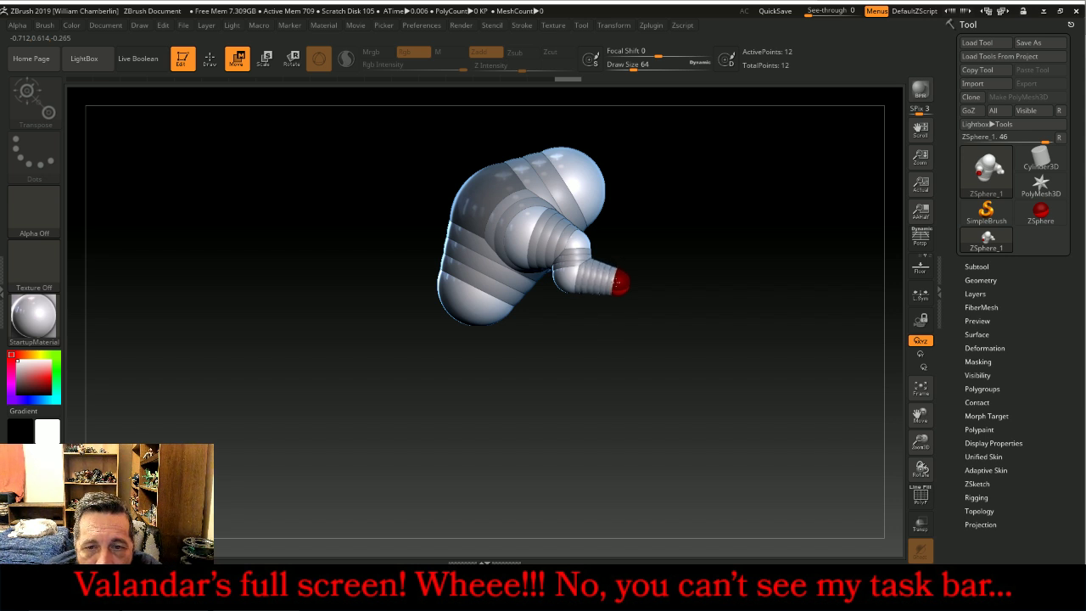
# - Scale up the mirrored pair of ZSpheres at the ends of the limbs
pyautogui.click(265, 60)
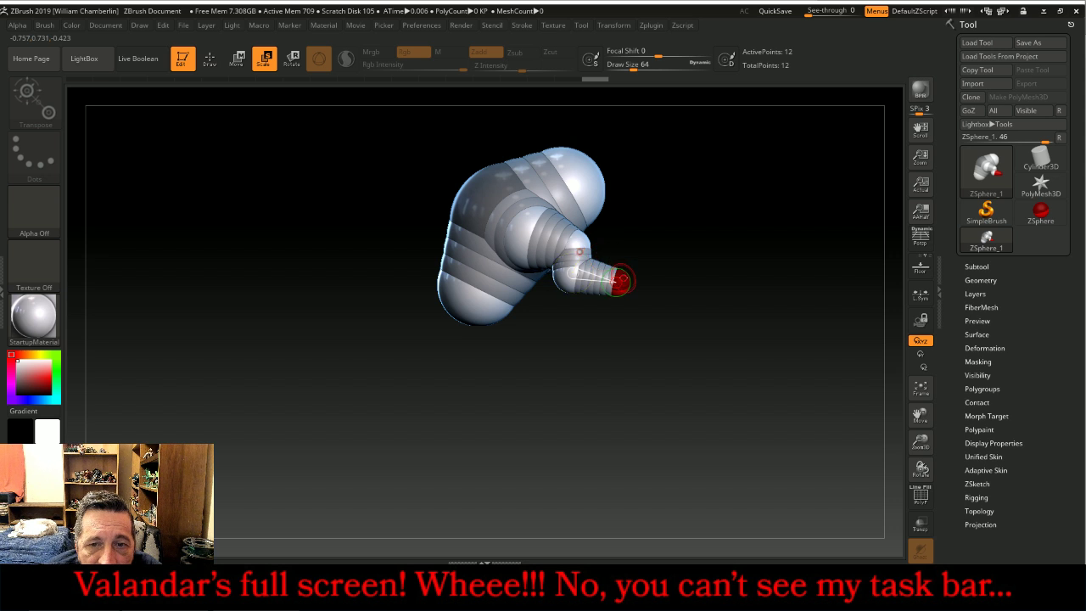
pyautogui.moveTo(616, 281)
pyautogui.mouseDown()
pyautogui.moveTo(604, 283)
pyautogui.moveTo(599, 458)
pyautogui.mouseUp()
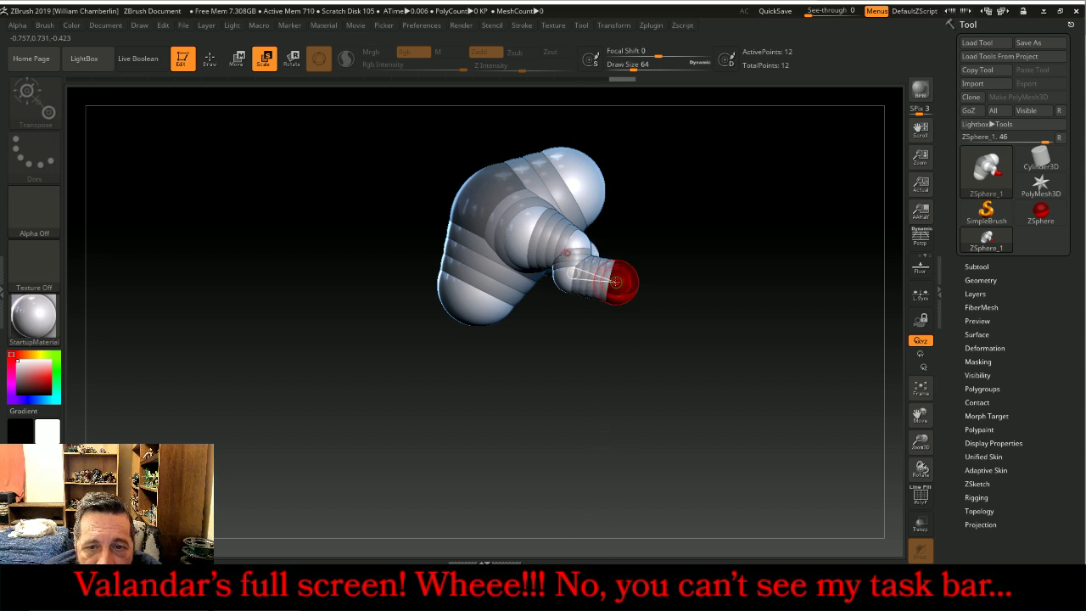
pyautogui.moveTo(618, 337); pyautogui.dragTo(618, 373)
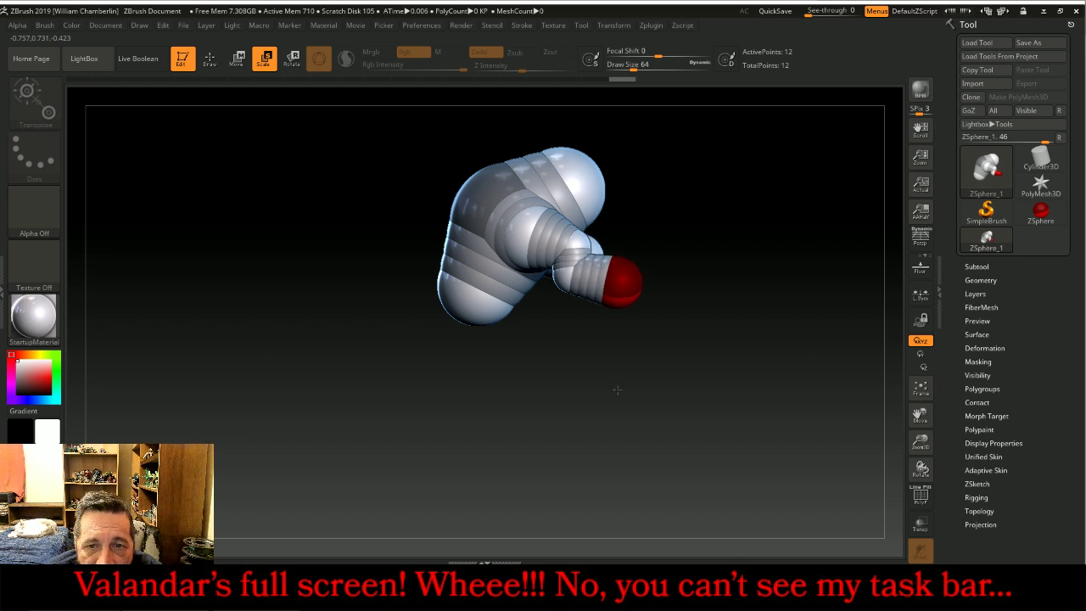
# - Add a ZSphere to the smaller end of the body and reposition it and its parent to bend the chain downward
pyautogui.moveTo(708, 355)
pyautogui.mouseDown()
pyautogui.moveTo(616, 395)
pyautogui.moveTo(679, 425)
pyautogui.moveTo(695, 417)
pyautogui.moveTo(722, 383)
pyautogui.moveTo(771, 375)
pyautogui.moveTo(715, 359)
pyautogui.moveTo(743, 352)
pyautogui.moveTo(753, 322)
pyautogui.mouseUp()
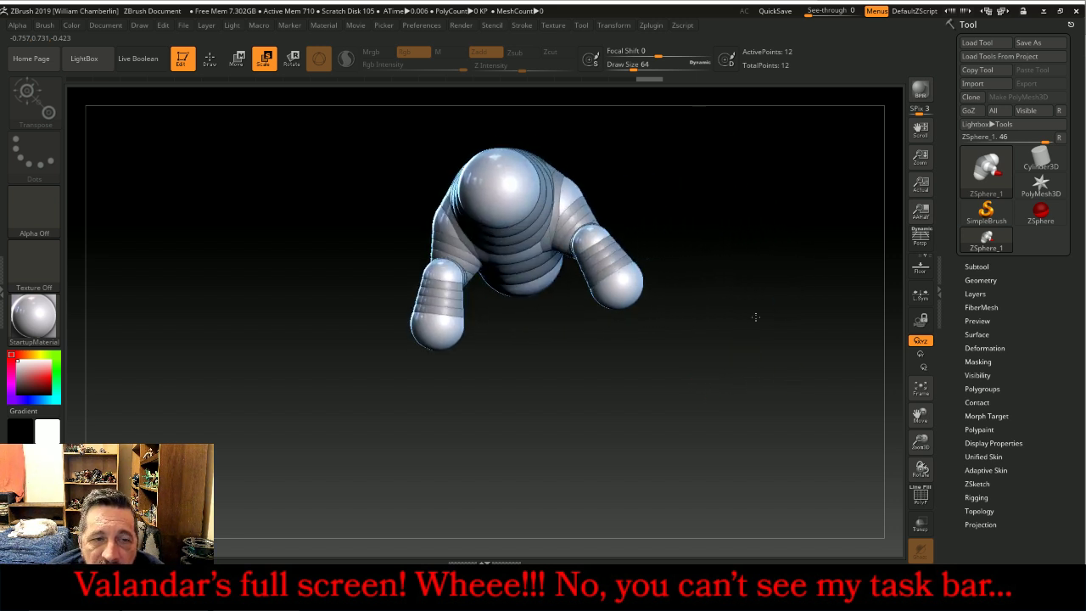
pyautogui.click(209, 61)
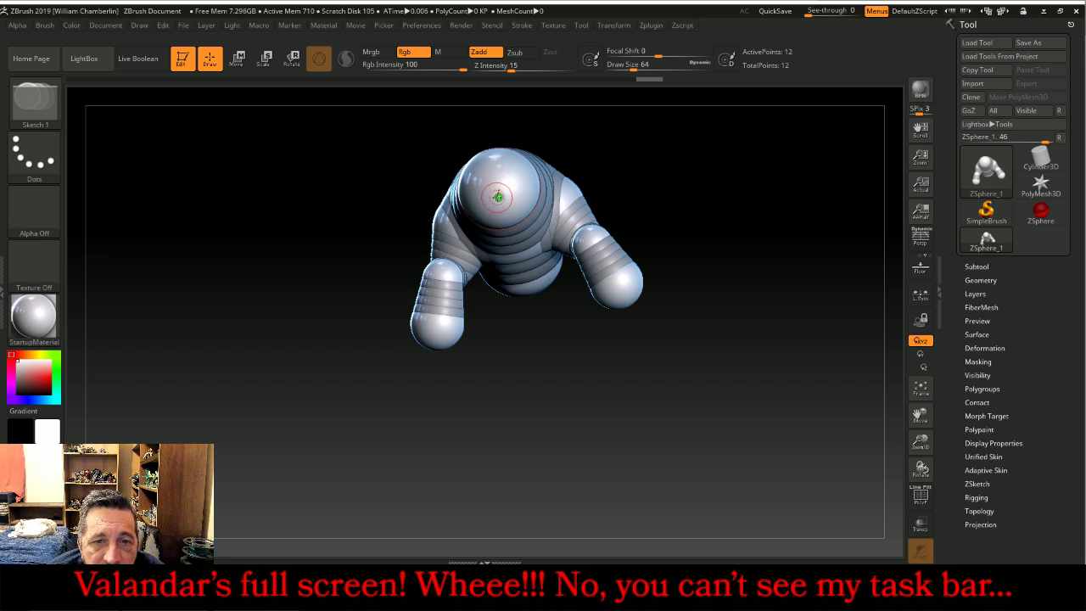
pyautogui.moveTo(499, 197); pyautogui.dragTo(518, 222)
pyautogui.moveTo(686, 182)
pyautogui.mouseDown()
pyautogui.moveTo(687, 245)
pyautogui.moveTo(648, 248)
pyautogui.mouseUp()
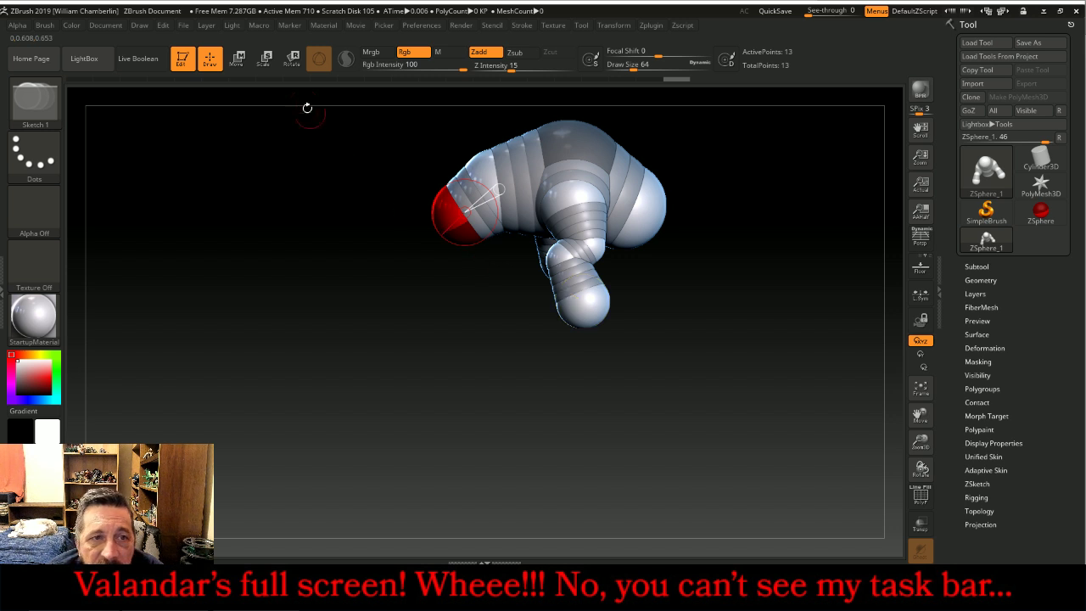
pyautogui.click(237, 58)
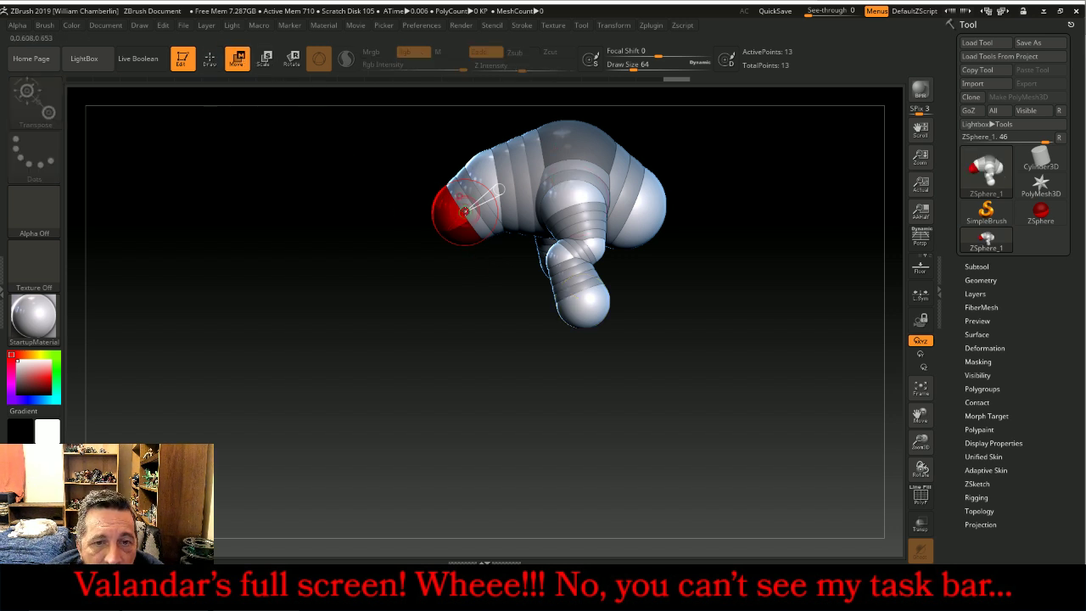
pyautogui.moveTo(465, 211)
pyautogui.mouseDown()
pyautogui.moveTo(477, 202)
pyautogui.moveTo(468, 212)
pyautogui.mouseUp()
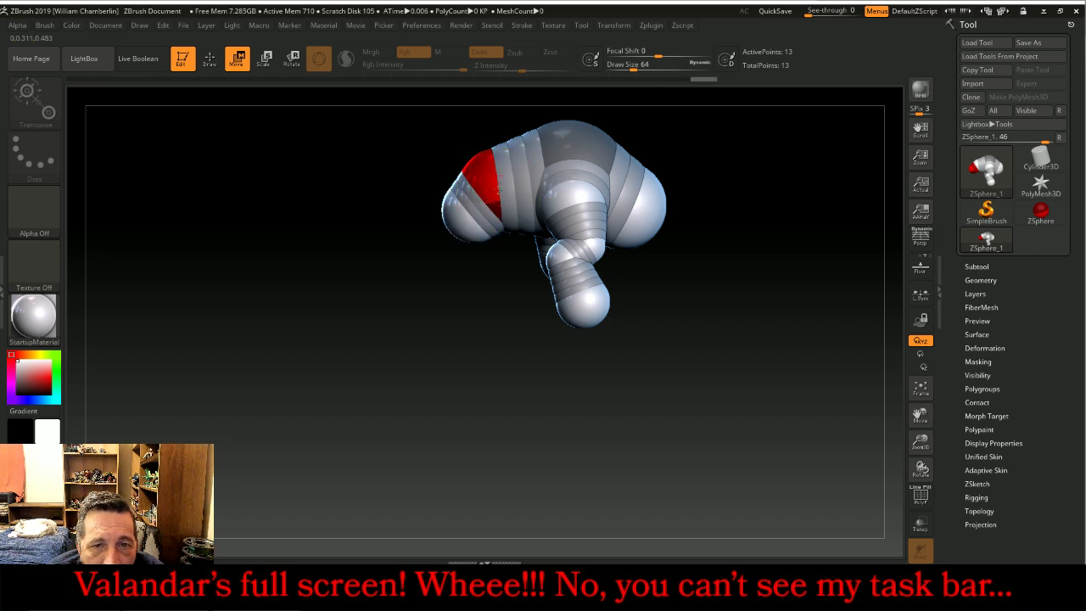
pyautogui.moveTo(498, 189); pyautogui.dragTo(482, 212)
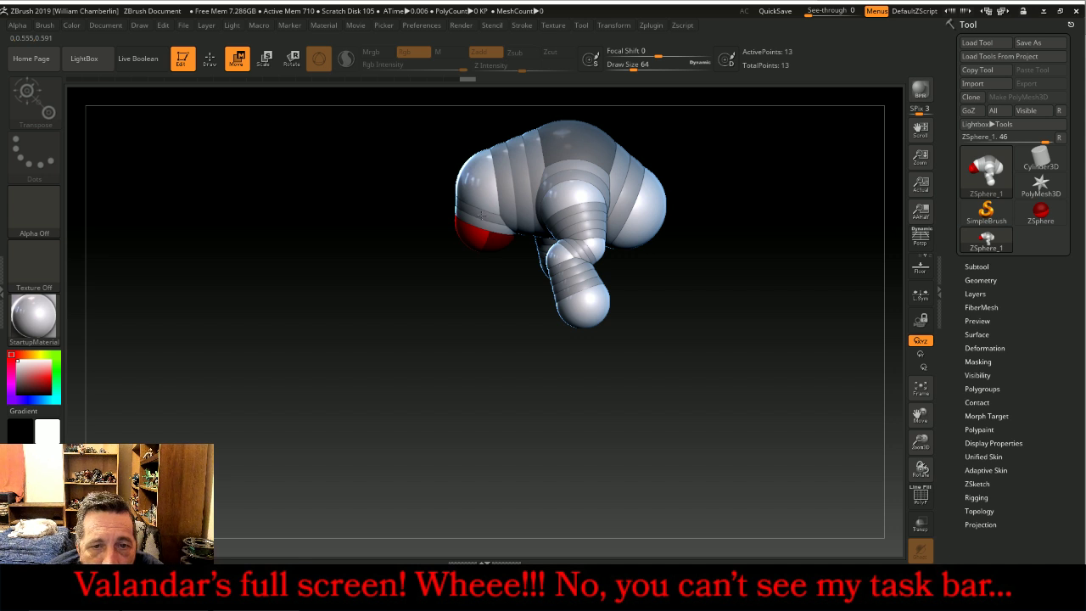
# - Add another ZSphere on the centerline at the tip of the bent chain and move it down and outward
pyautogui.moveTo(407, 322)
pyautogui.mouseDown()
pyautogui.moveTo(444, 288)
pyautogui.moveTo(410, 231)
pyautogui.mouseUp()
pyautogui.press('q')
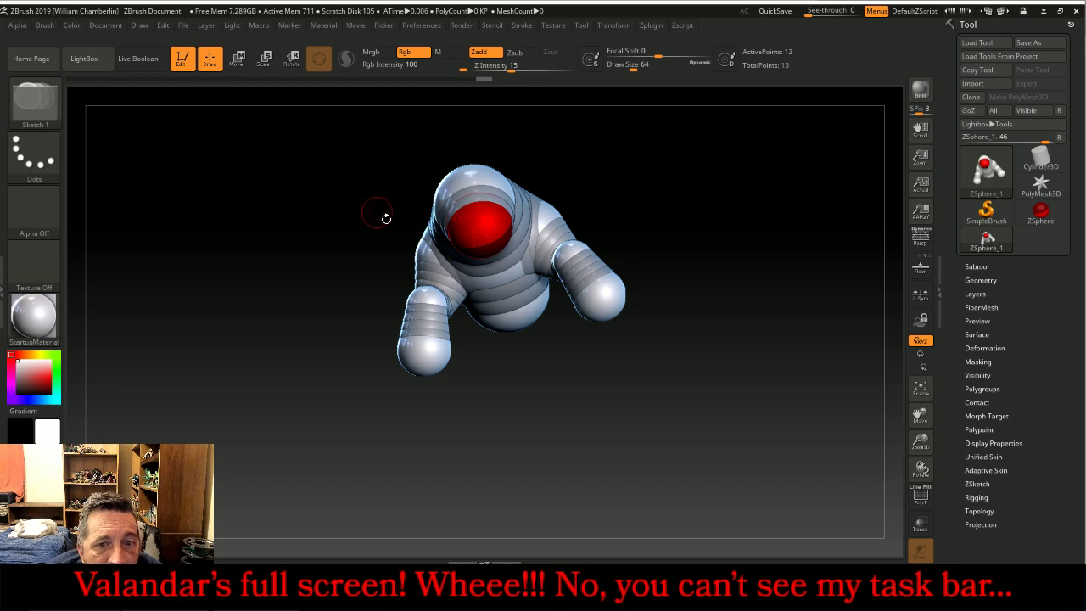
pyautogui.moveTo(742, 267); pyautogui.dragTo(578, 217)
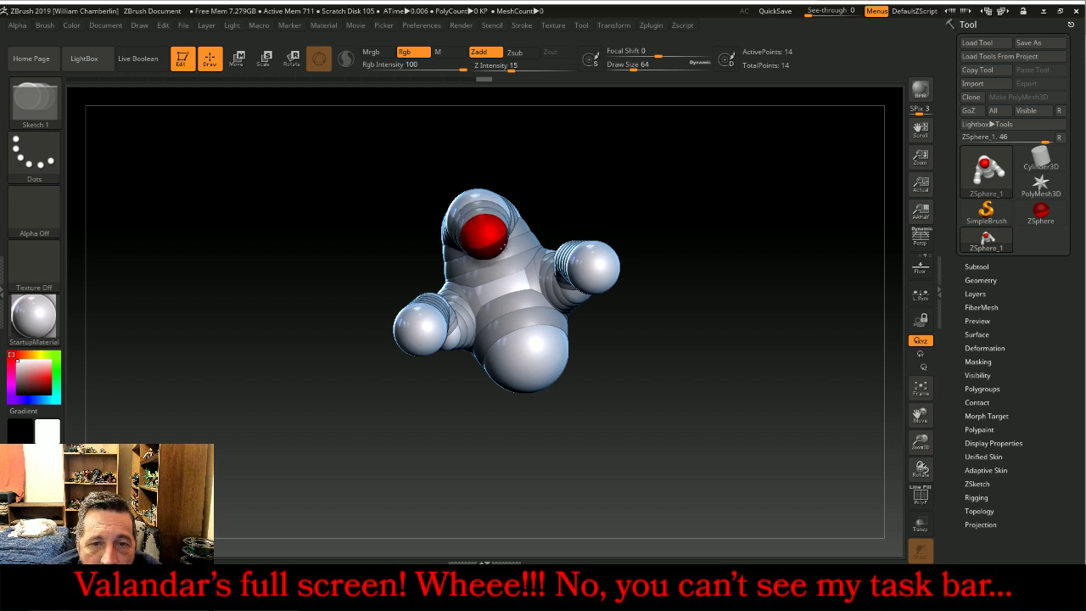
pyautogui.moveTo(672, 181); pyautogui.dragTo(695, 276)
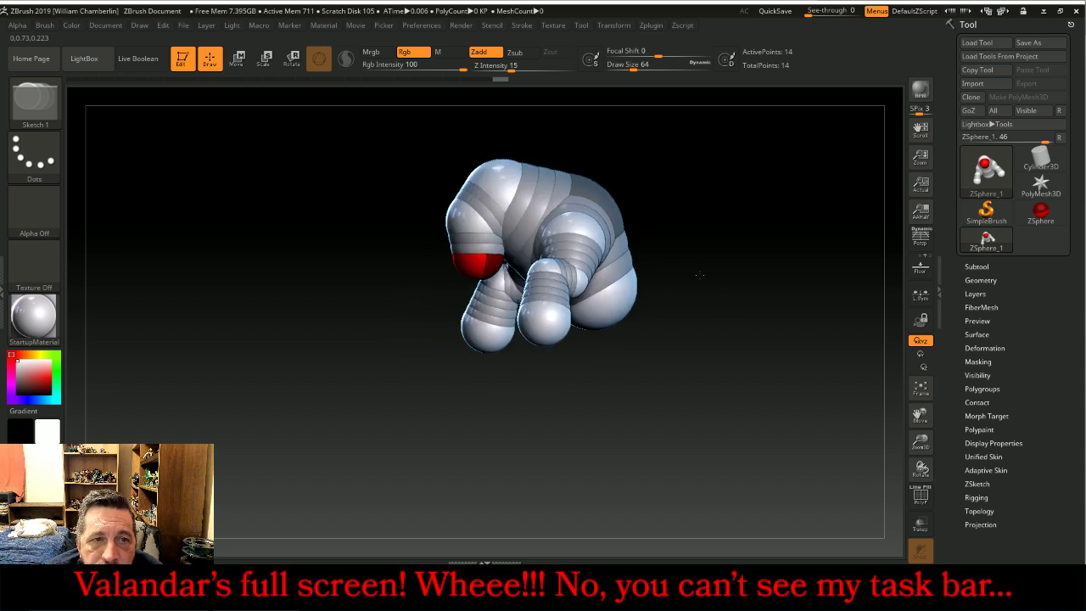
pyautogui.click(239, 58)
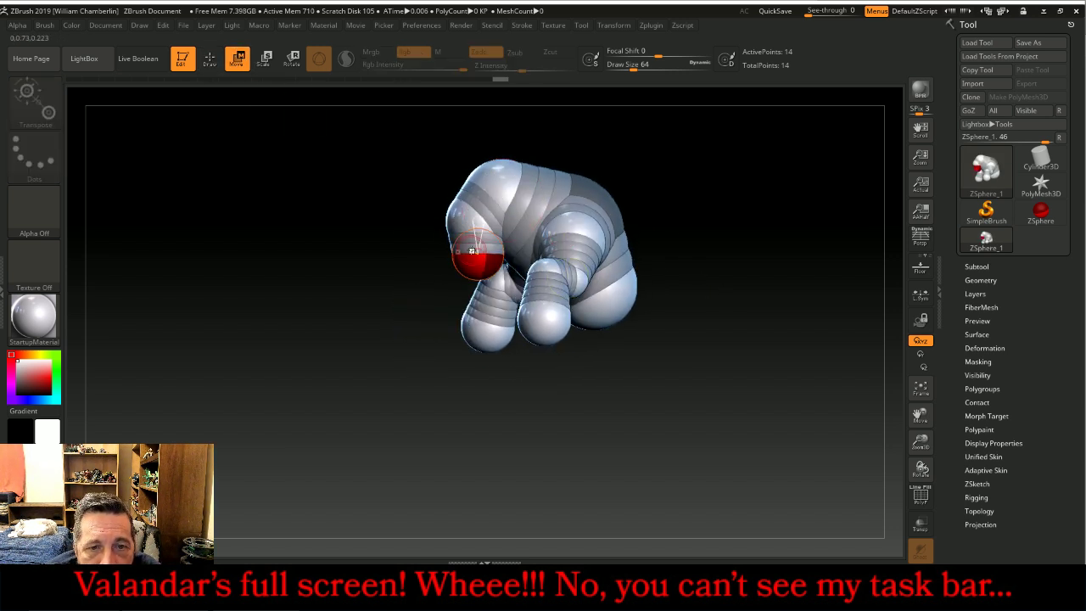
pyautogui.moveTo(478, 253)
pyautogui.mouseDown()
pyautogui.moveTo(461, 252)
pyautogui.moveTo(471, 258)
pyautogui.mouseUp()
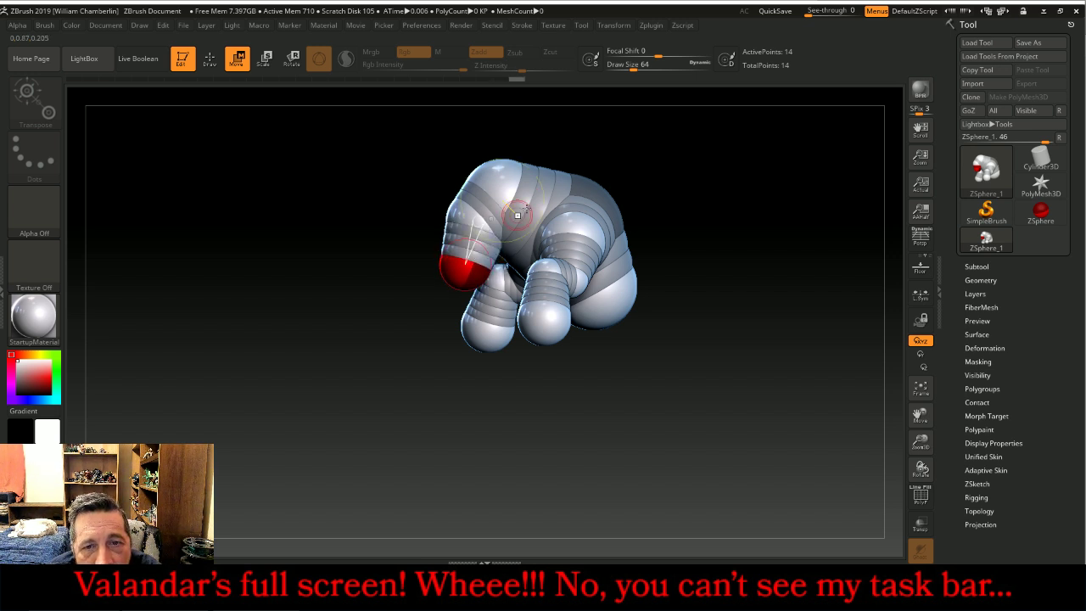
# - Reposition the outer ZSpheres of the central chain so that it curls back under the body
pyautogui.moveTo(722, 167); pyautogui.dragTo(724, 232)
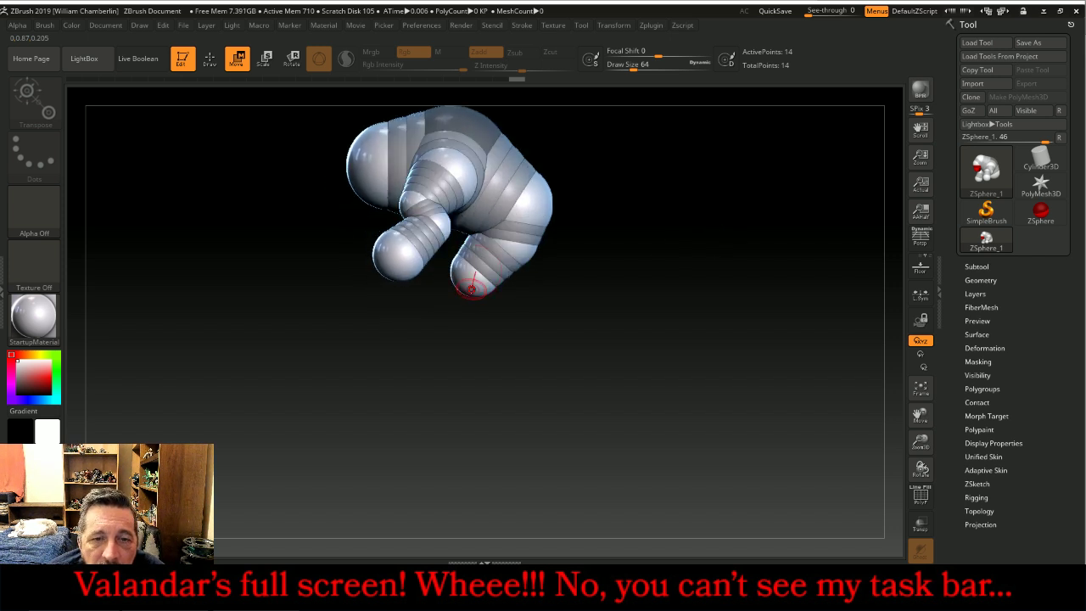
pyautogui.moveTo(521, 201); pyautogui.dragTo(534, 225)
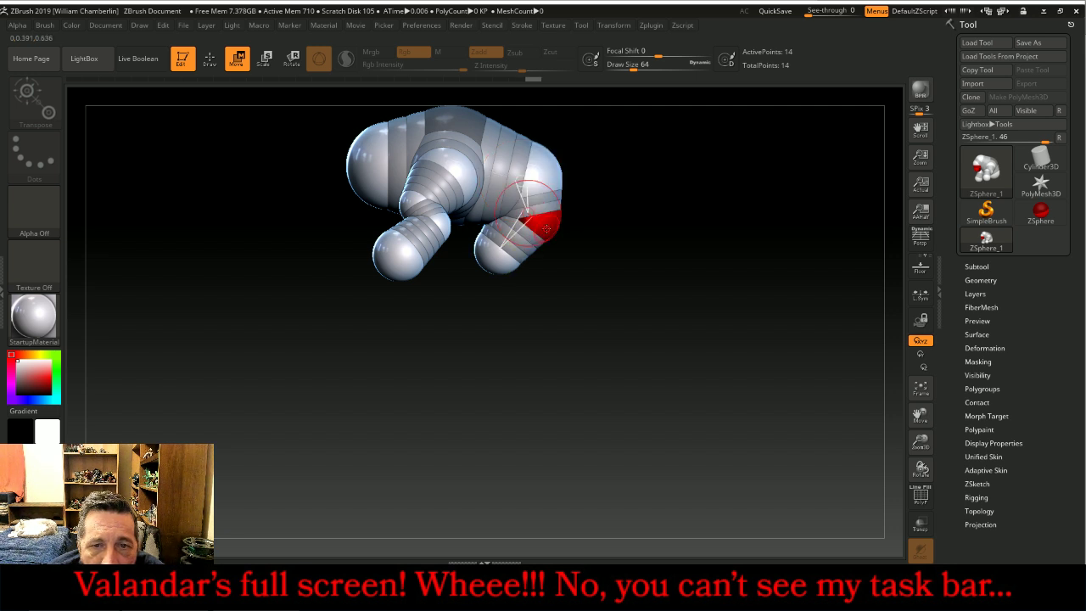
pyautogui.moveTo(547, 201); pyautogui.dragTo(552, 193)
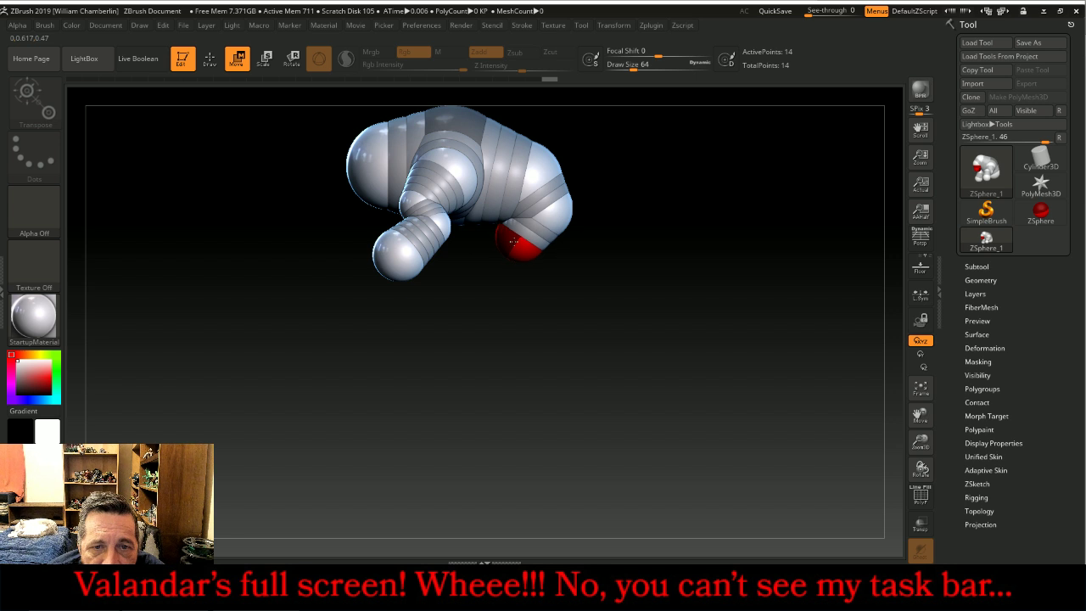
# - Add a slightly larger ZSphere on the centerline at the tip of the curled central chain
pyautogui.moveTo(595, 283)
pyautogui.mouseDown()
pyautogui.moveTo(612, 283)
pyautogui.moveTo(625, 191)
pyautogui.moveTo(617, 165)
pyautogui.mouseUp()
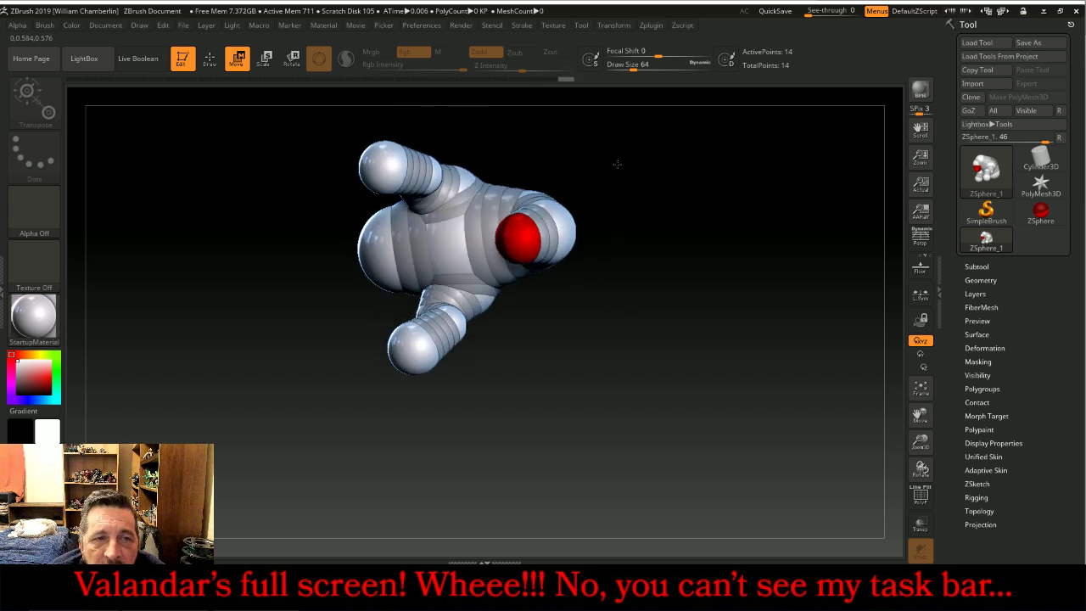
pyautogui.click(212, 65)
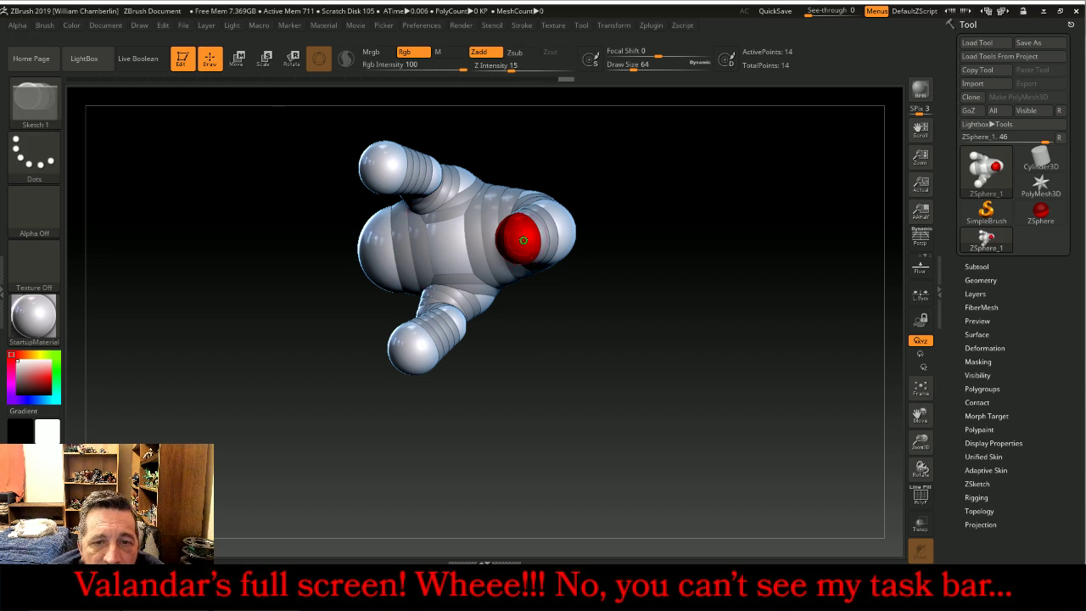
pyautogui.moveTo(534, 255); pyautogui.dragTo(539, 266)
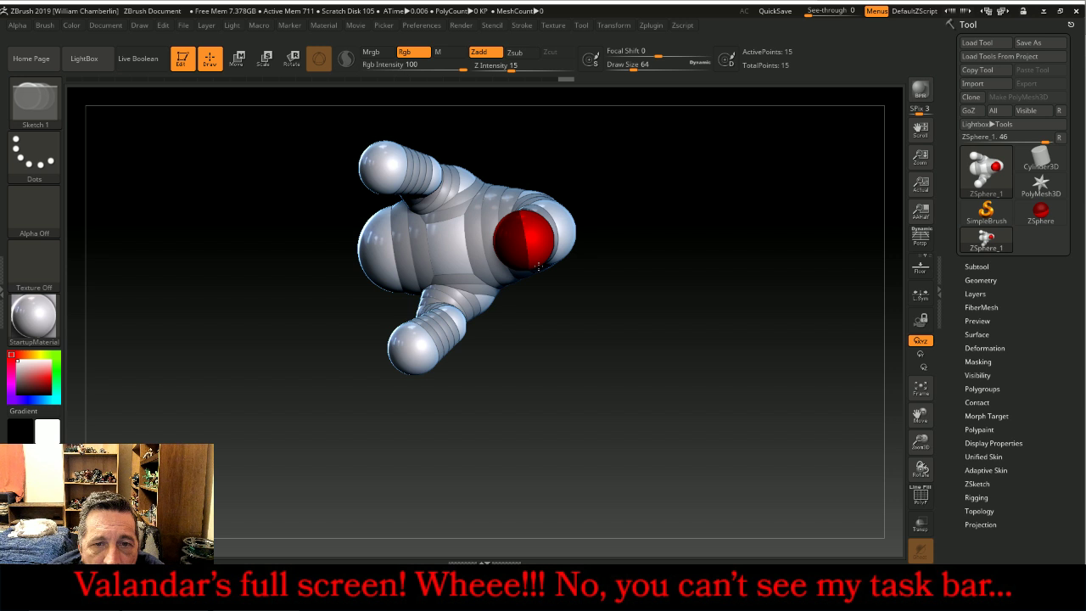
# - Move the central chain's ZSpheres closer to the body and pull the tip ZSphere down
pyautogui.moveTo(654, 179); pyautogui.dragTo(767, 357)
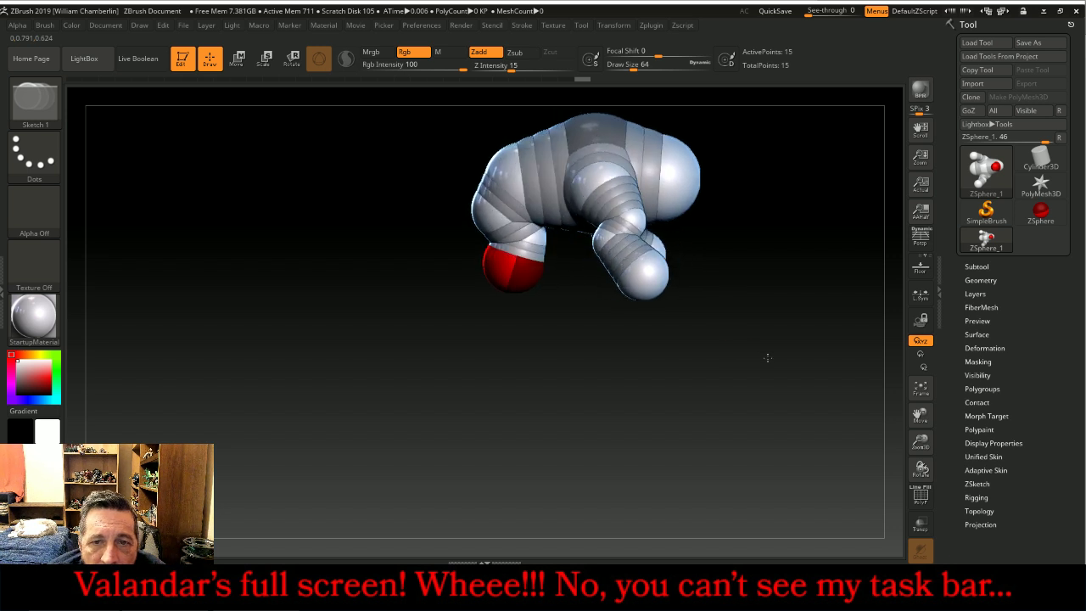
pyautogui.click(504, 167)
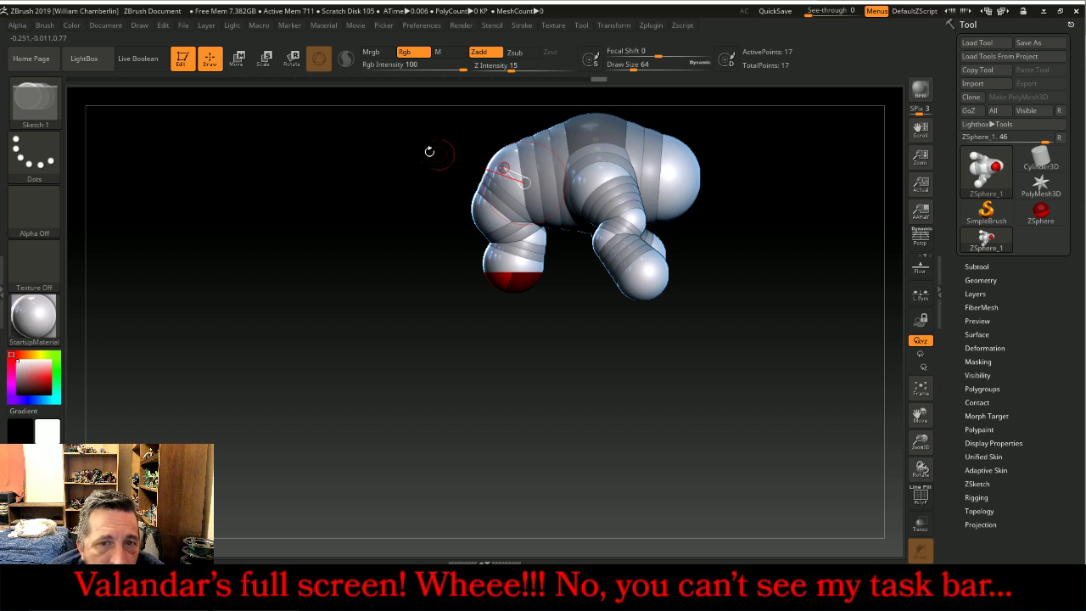
pyautogui.hotkey('ctrl', 'z')
pyautogui.click(238, 58)
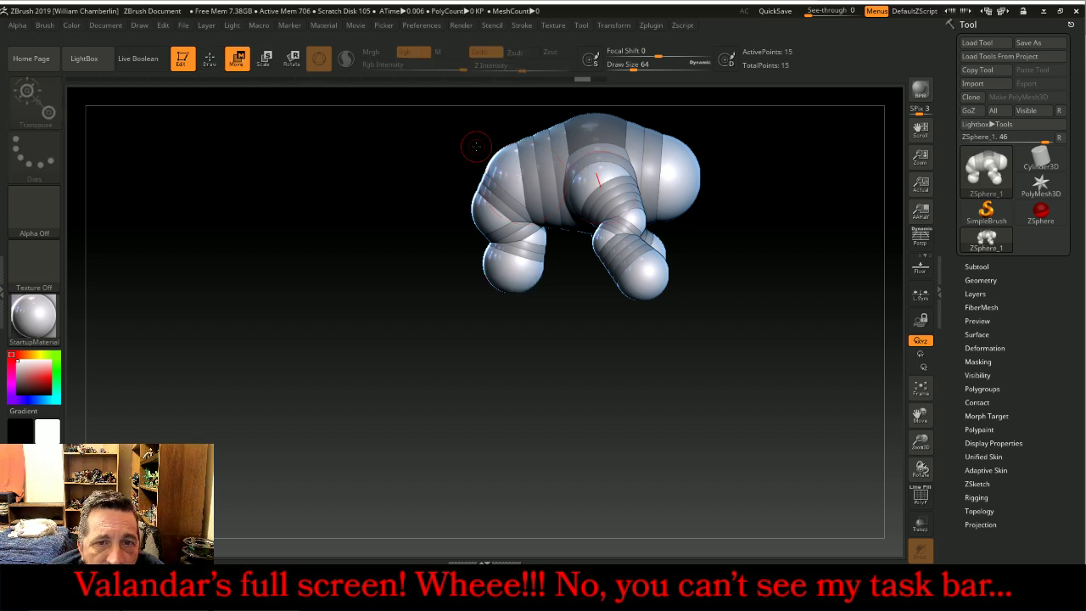
pyautogui.click(500, 155)
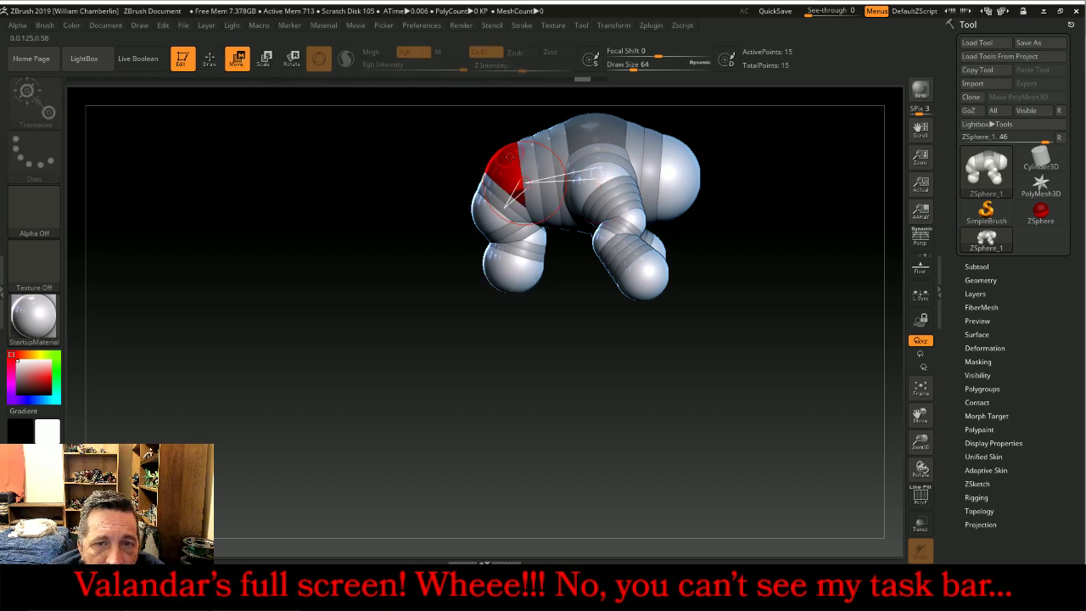
pyautogui.moveTo(523, 173)
pyautogui.mouseDown()
pyautogui.moveTo(514, 159)
pyautogui.moveTo(484, 209)
pyautogui.moveTo(505, 192)
pyautogui.moveTo(506, 207)
pyautogui.mouseUp()
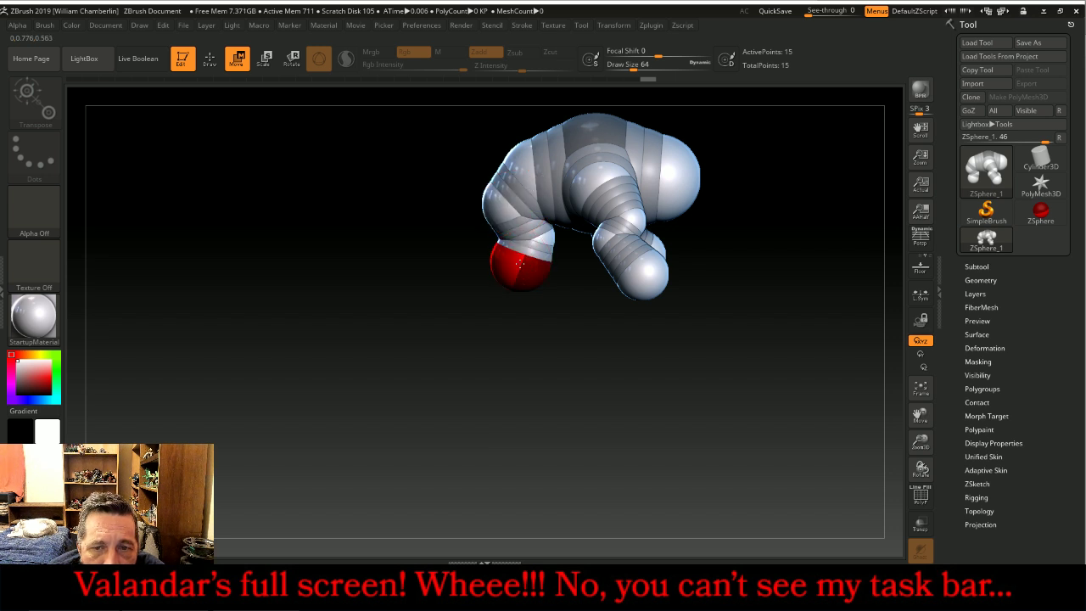
pyautogui.moveTo(521, 259); pyautogui.dragTo(521, 272)
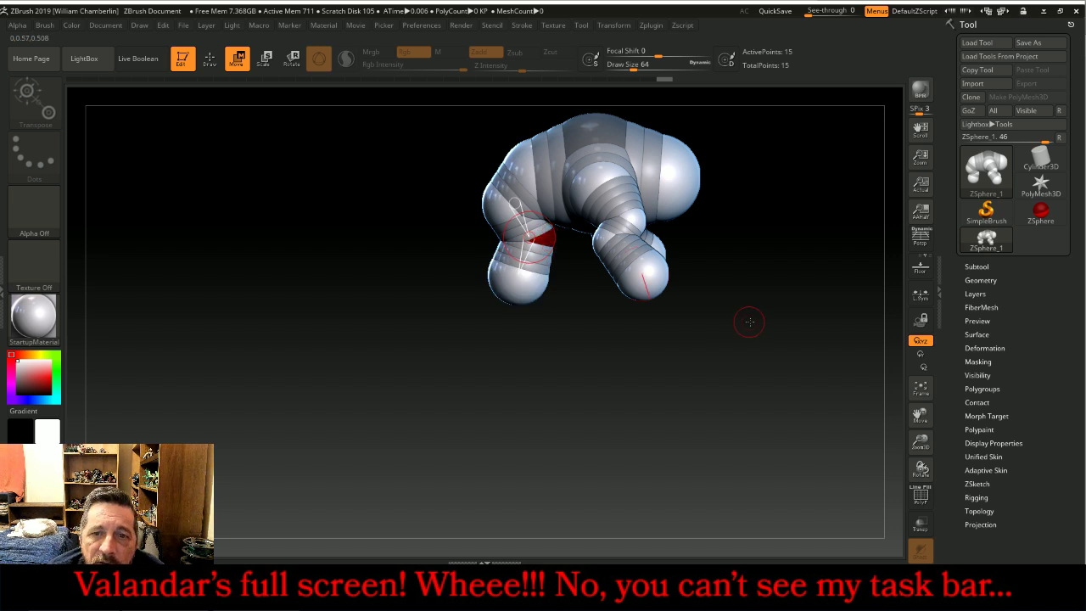
# - Scale down the last three ZSpheres of the central chain so that it tapers toward the tip
pyautogui.moveTo(764, 328); pyautogui.dragTo(655, 324)
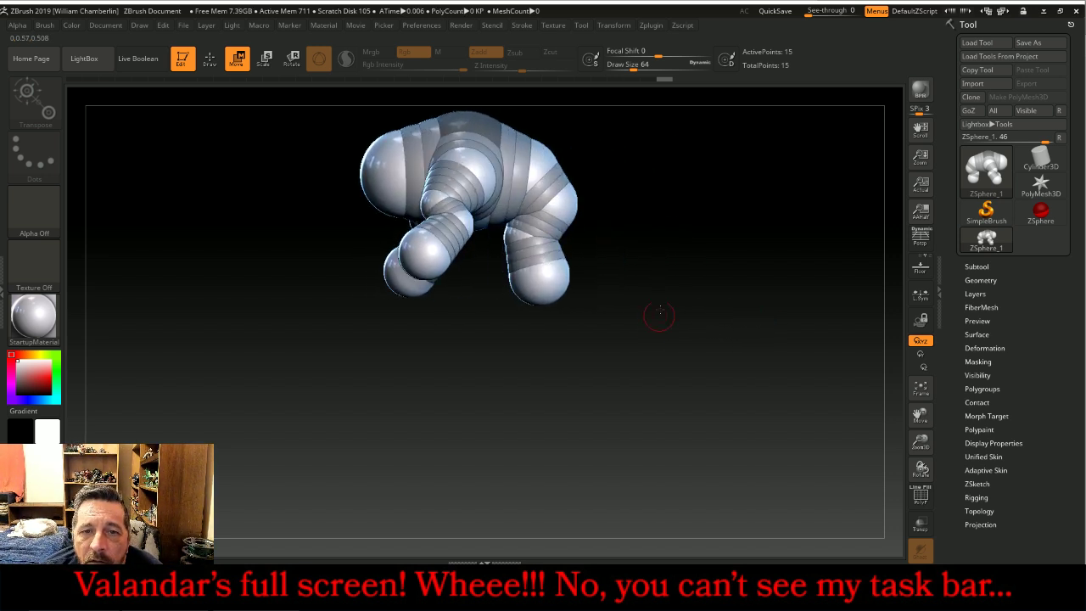
pyautogui.moveTo(674, 258)
pyautogui.mouseDown()
pyautogui.moveTo(679, 273)
pyautogui.moveTo(680, 263)
pyautogui.mouseUp()
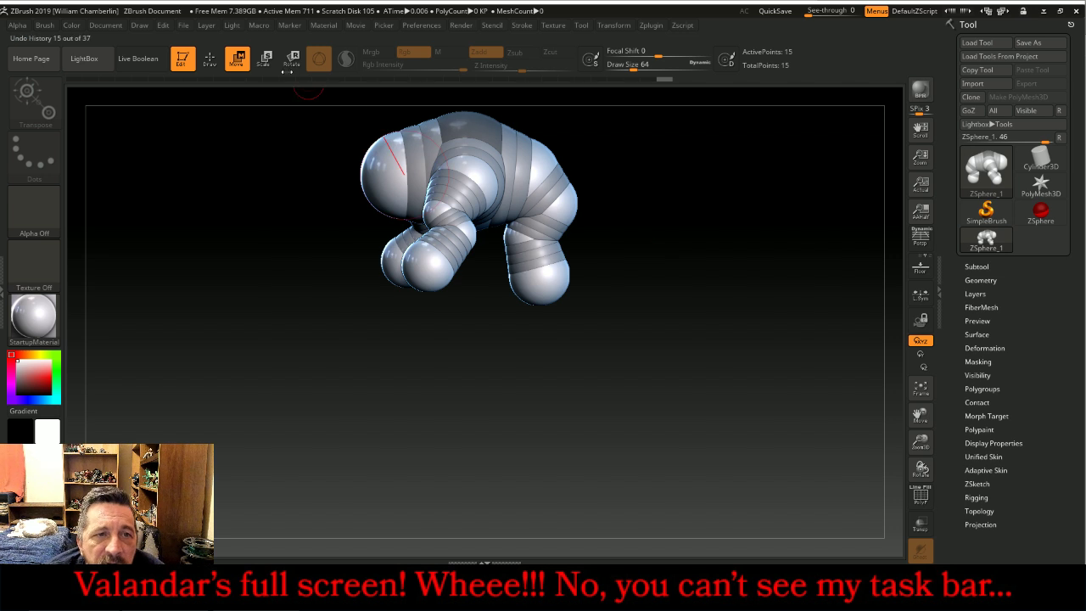
pyautogui.click(264, 60)
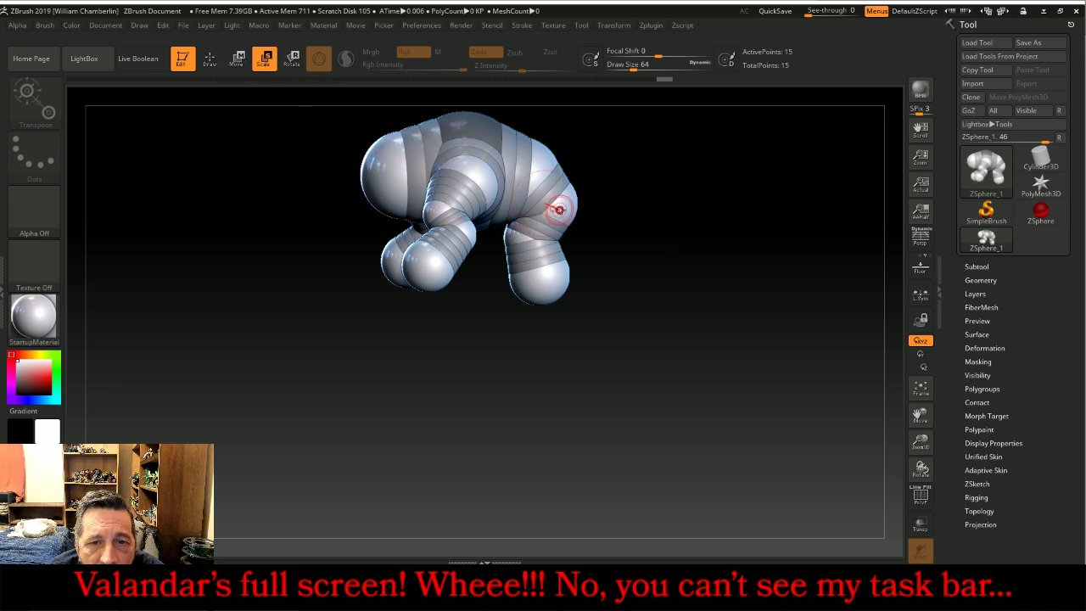
pyautogui.moveTo(553, 207); pyautogui.dragTo(533, 224)
pyautogui.click(519, 238)
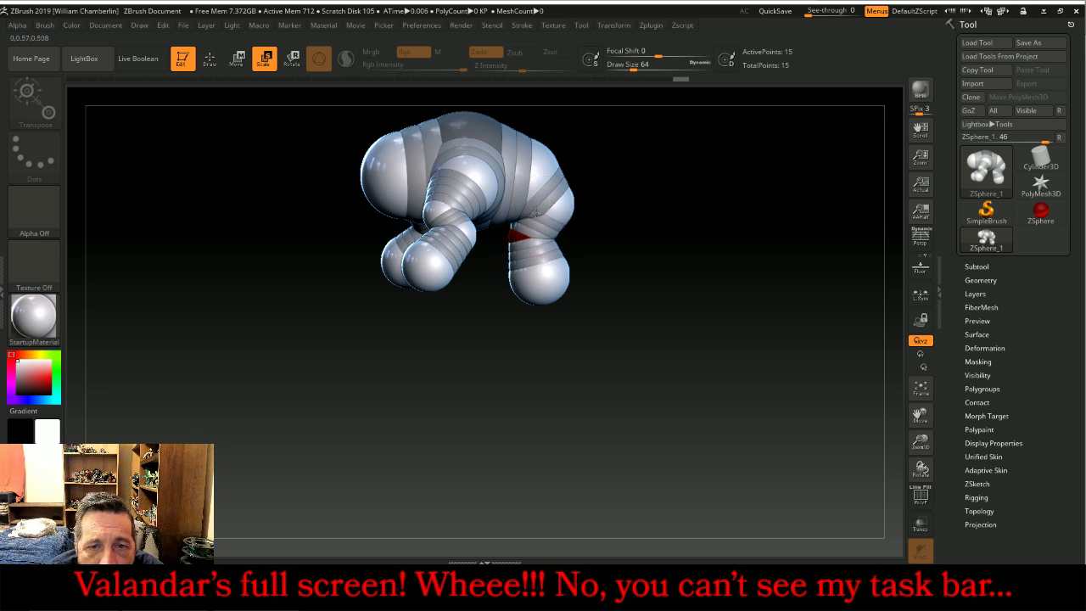
pyautogui.click(545, 282)
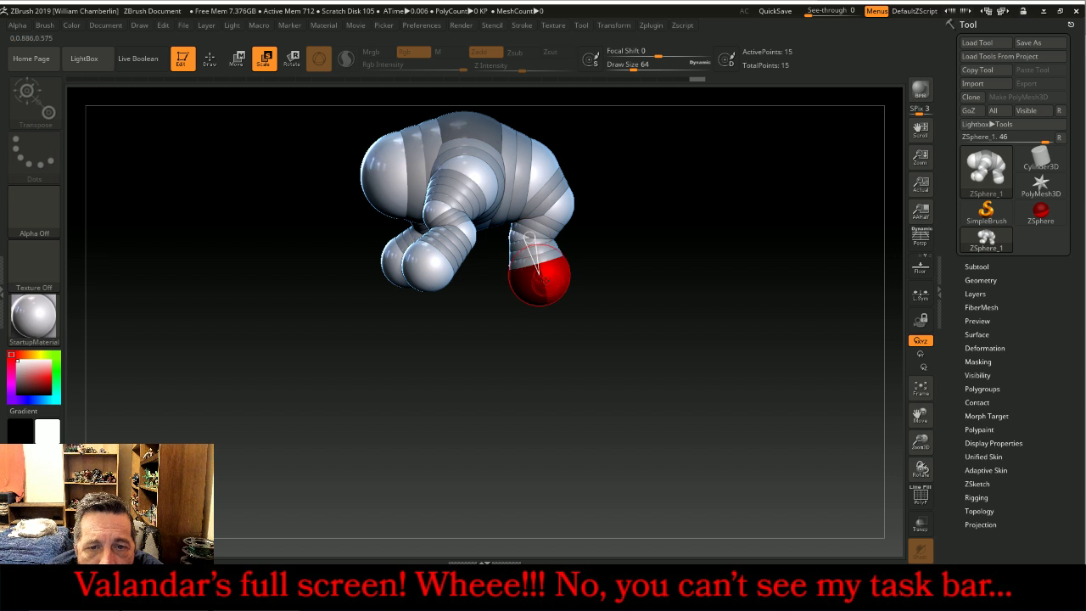
pyautogui.moveTo(537, 274); pyautogui.dragTo(540, 250)
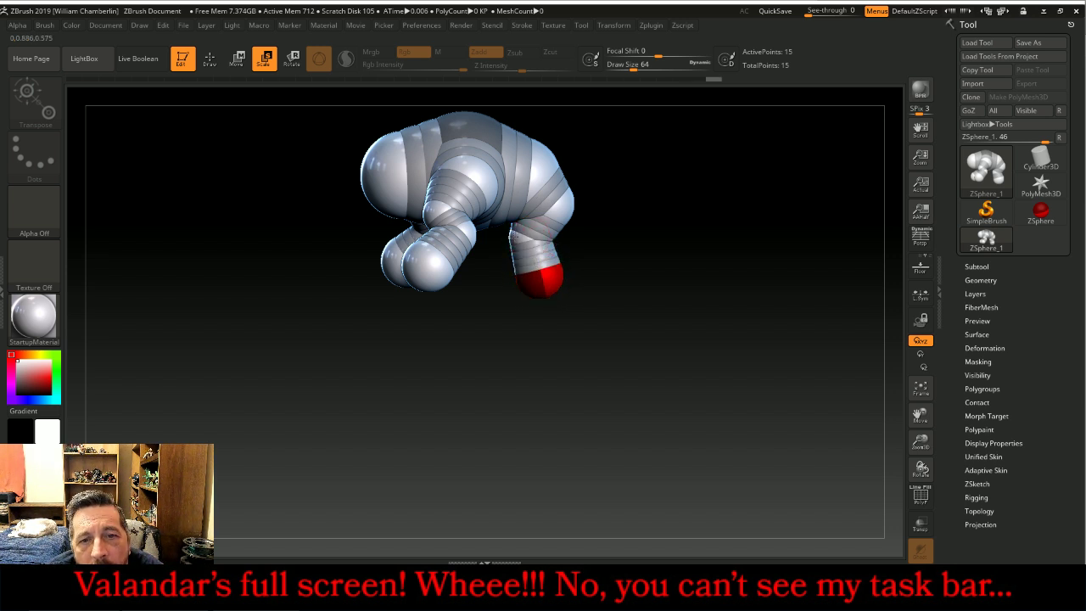
# - Move the joint ZSphere above the tip slightly down and reposition the upper ZSpheres to refine the chain's bend
pyautogui.click(520, 239)
pyautogui.press('w')
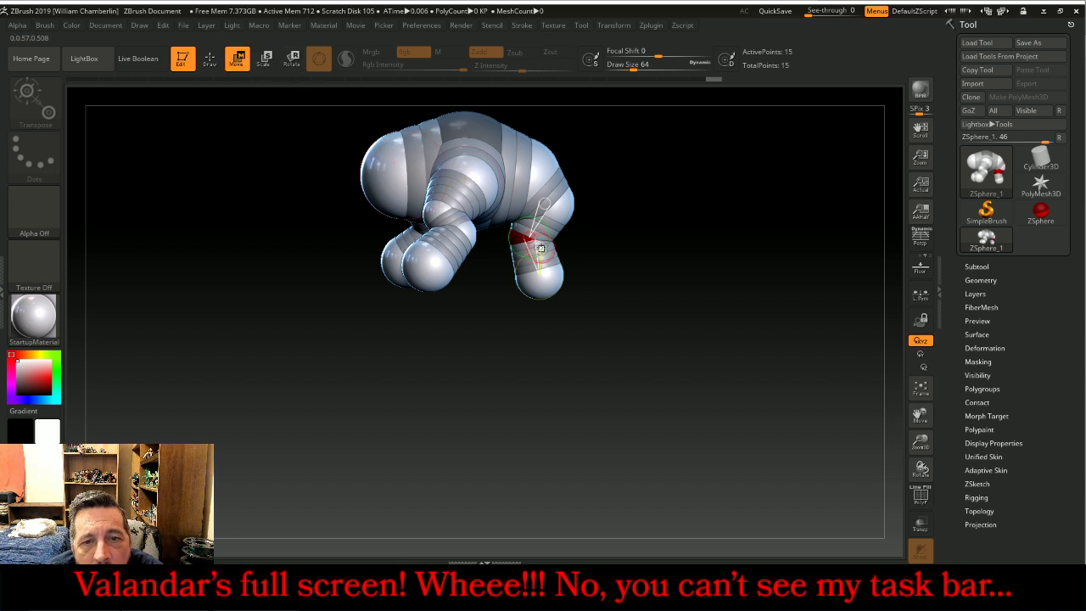
pyautogui.moveTo(531, 236); pyautogui.dragTo(533, 241)
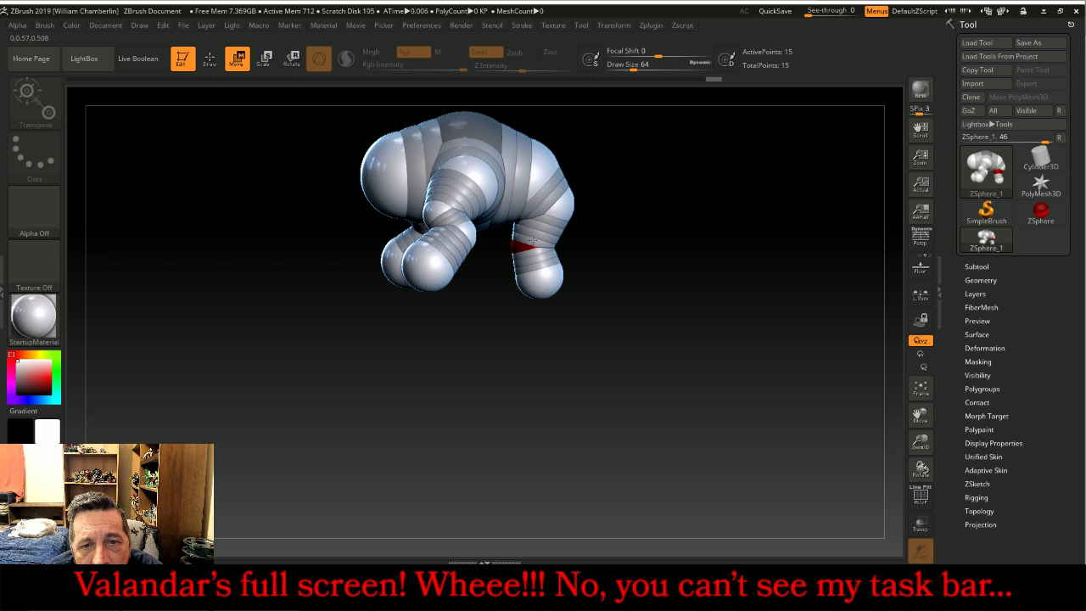
pyautogui.moveTo(533, 238); pyautogui.dragTo(533, 241)
pyautogui.click(541, 162)
pyautogui.moveTo(522, 176); pyautogui.dragTo(552, 200)
pyautogui.click(539, 201)
pyautogui.moveTo(628, 283); pyautogui.dragTo(678, 389)
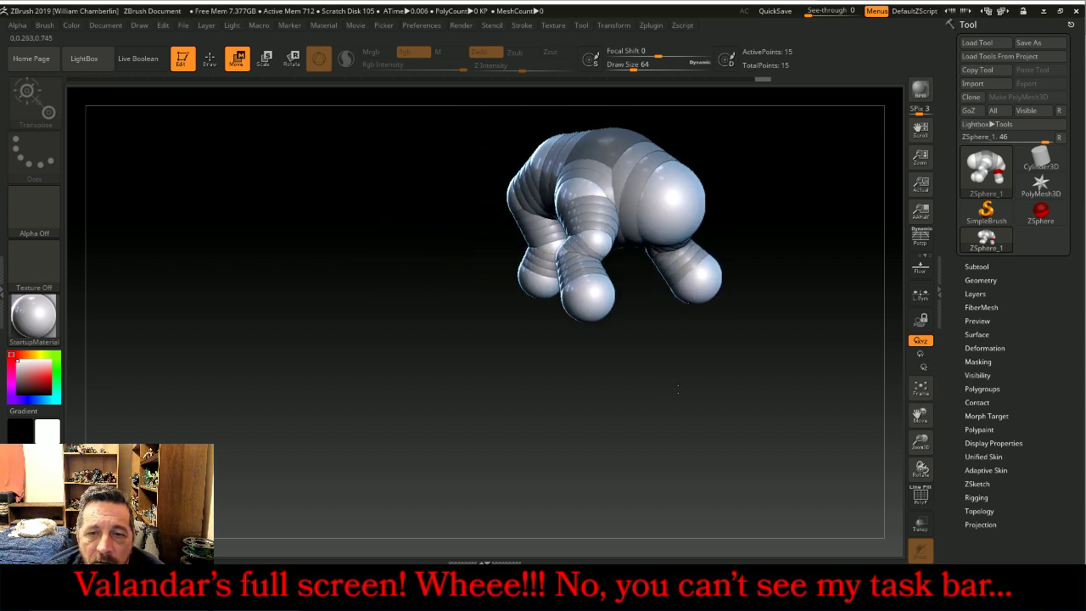
# - Add a small ZSphere on the centerline of the body's central sphere and a mirrored pair beside it
pyautogui.click(920, 388)
pyautogui.moveTo(919, 441)
pyautogui.mouseDown()
pyautogui.moveTo(883, 413)
pyautogui.moveTo(948, 437)
pyautogui.mouseUp()
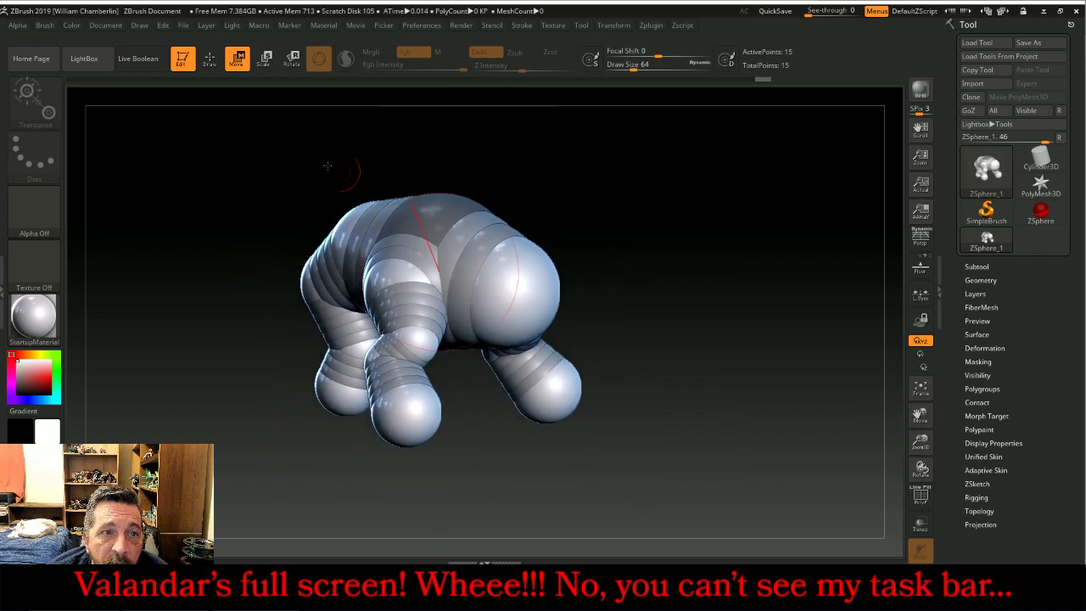
pyautogui.click(209, 59)
pyautogui.moveTo(664, 213); pyautogui.dragTo(670, 301)
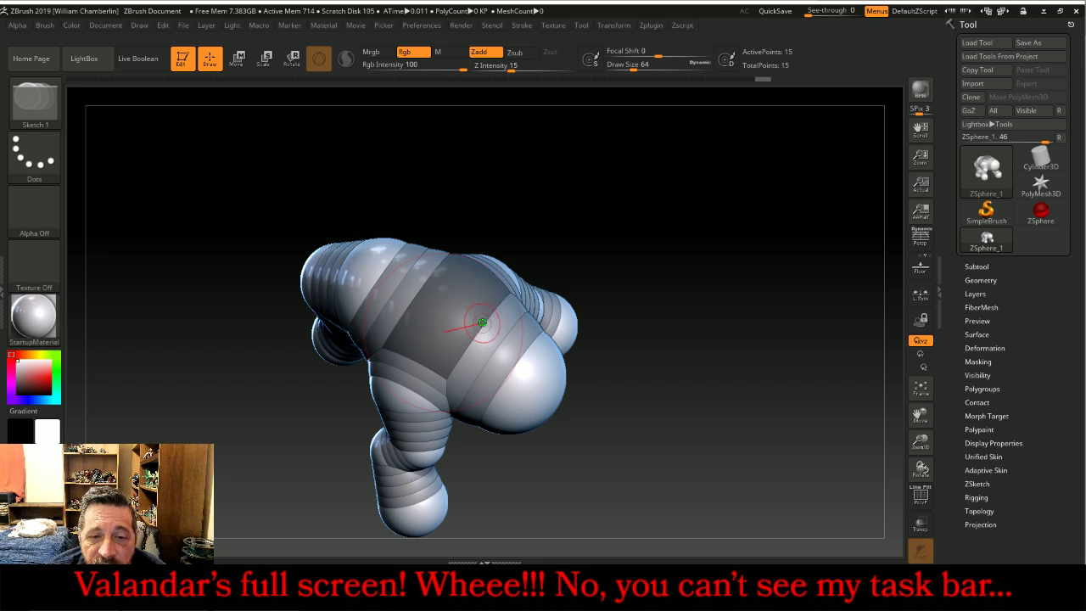
pyautogui.moveTo(484, 325); pyautogui.dragTo(488, 331)
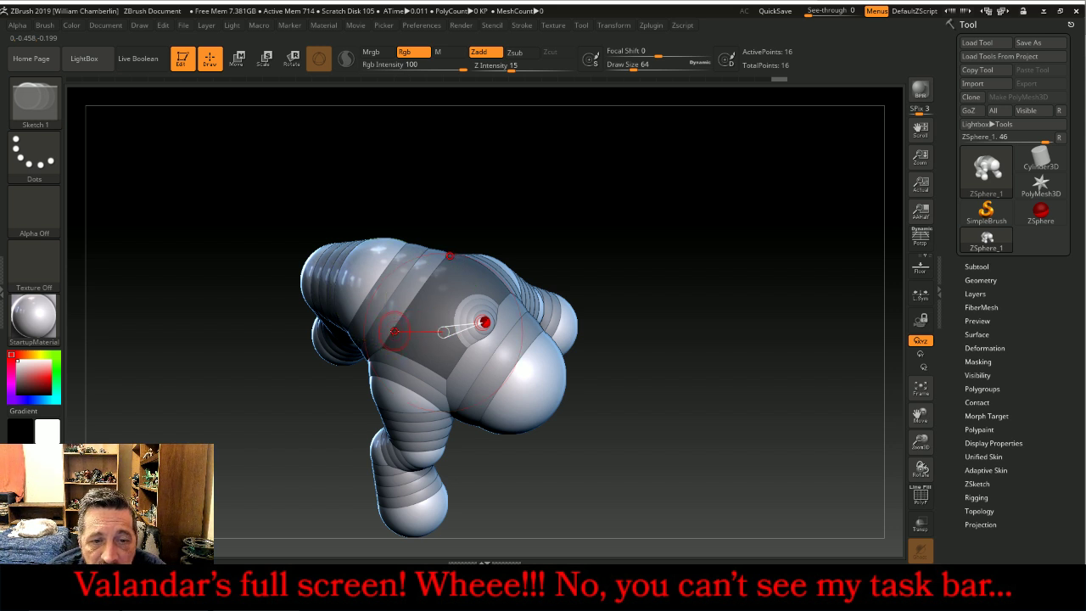
pyautogui.moveTo(388, 331); pyautogui.dragTo(382, 335)
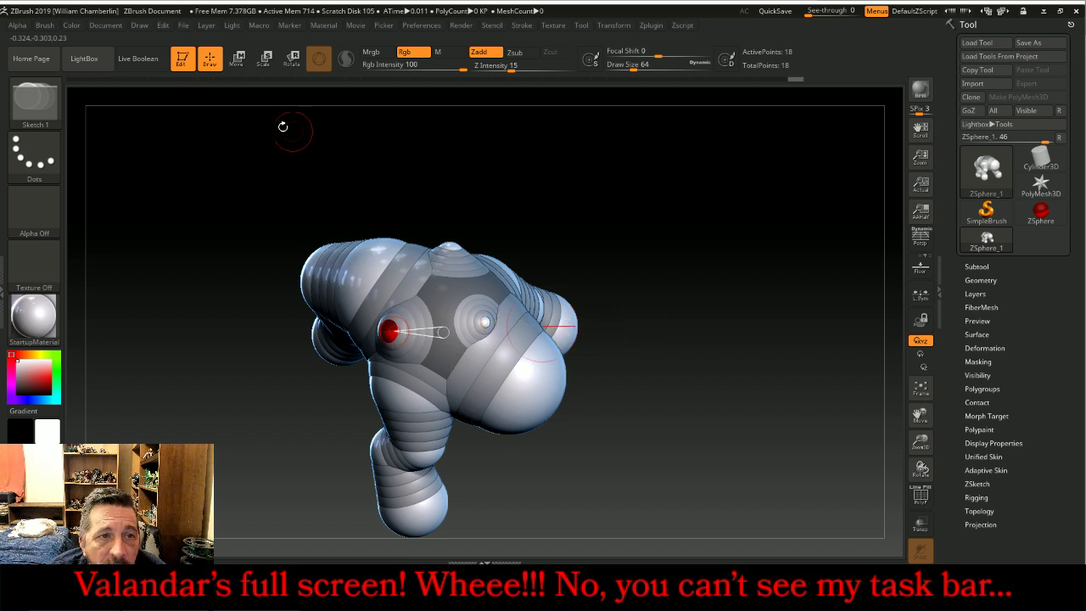
# - Scale up the mirrored side pair of new ZSpheres and the new centerline ZSphere on the body
pyautogui.moveTo(718, 322)
pyautogui.mouseDown()
pyautogui.moveTo(713, 235)
pyautogui.moveTo(722, 228)
pyautogui.moveTo(704, 289)
pyautogui.moveTo(721, 336)
pyautogui.mouseUp()
pyautogui.click(265, 57)
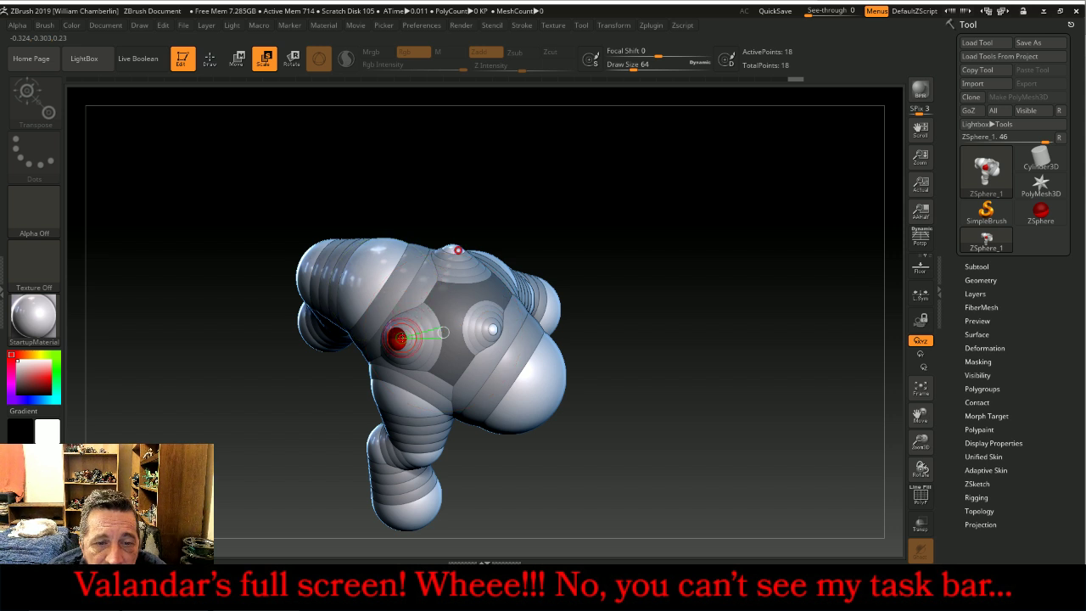
pyautogui.moveTo(403, 332); pyautogui.dragTo(414, 348)
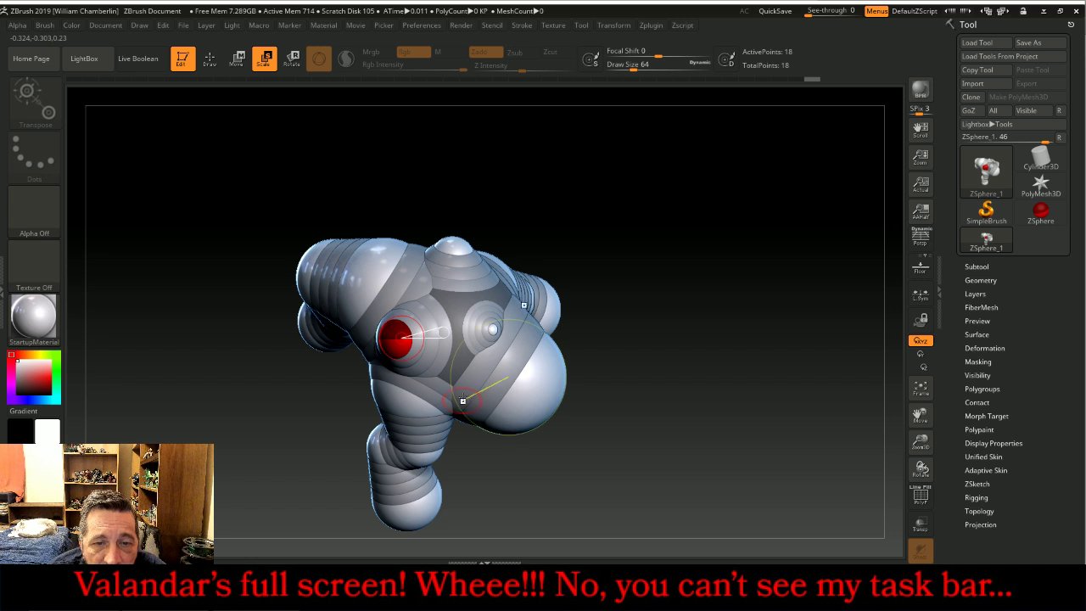
pyautogui.click(492, 328)
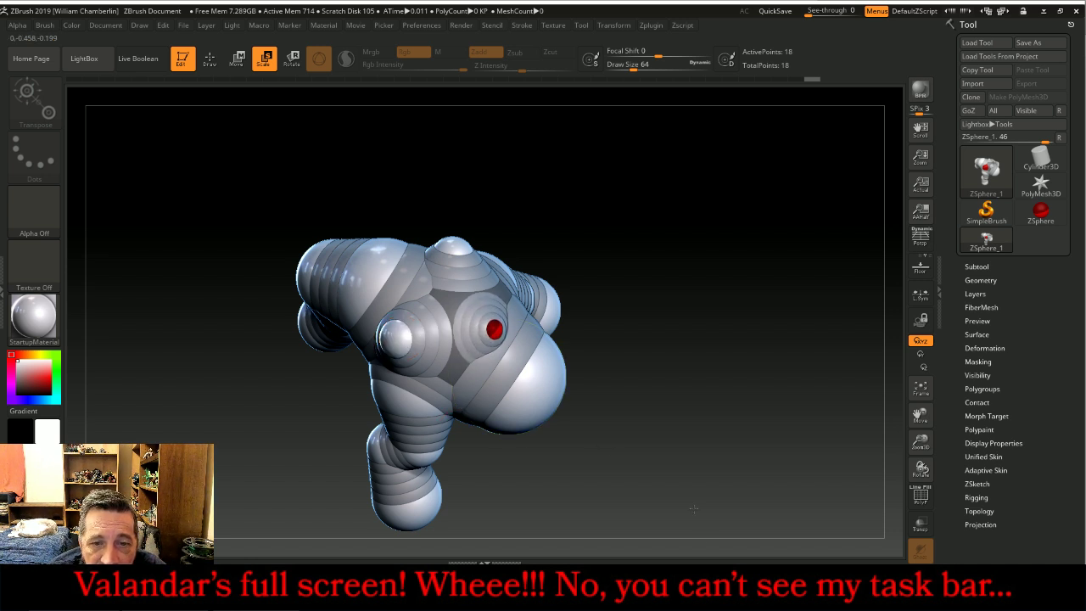
pyautogui.moveTo(494, 329); pyautogui.dragTo(696, 370)
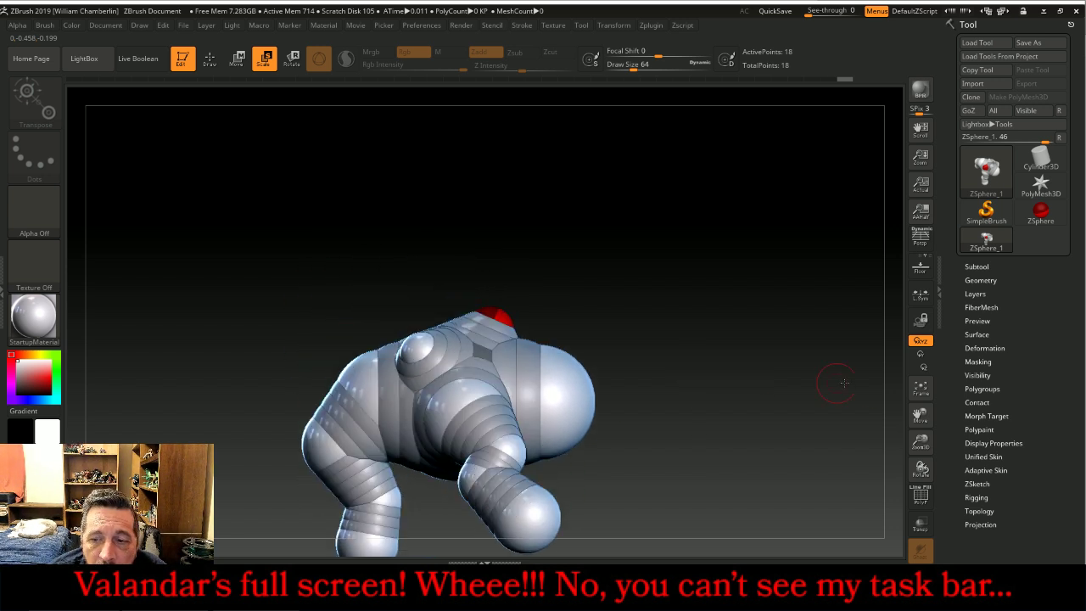
# - Move the limb's end ZSphere down and shift its joint ZSphere outward to give the mirrored limbs a stronger bend
pyautogui.moveTo(920, 413); pyautogui.dragTo(932, 363)
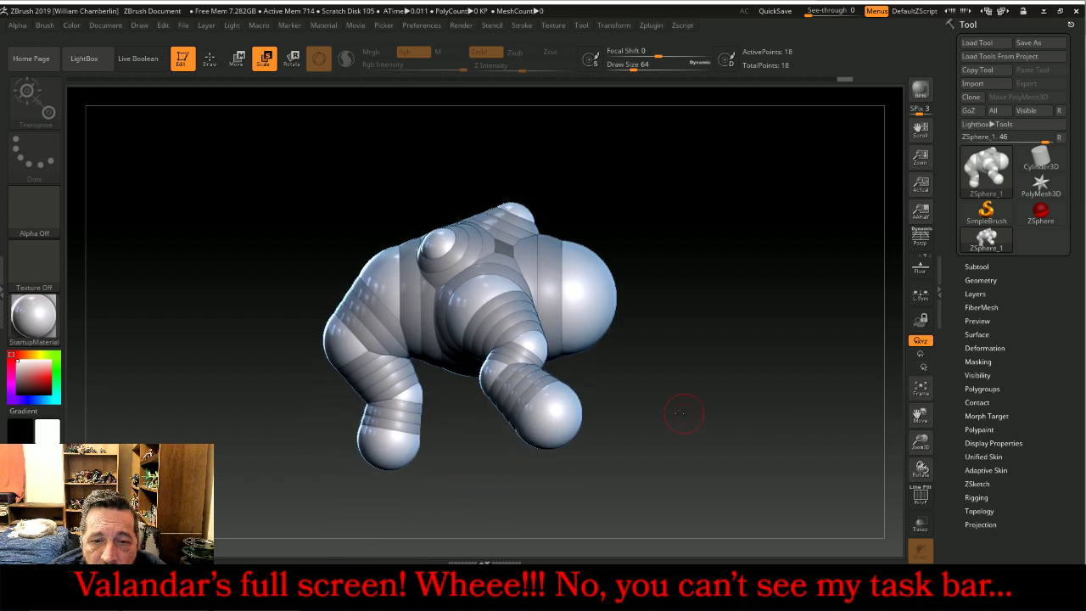
pyautogui.click(567, 419)
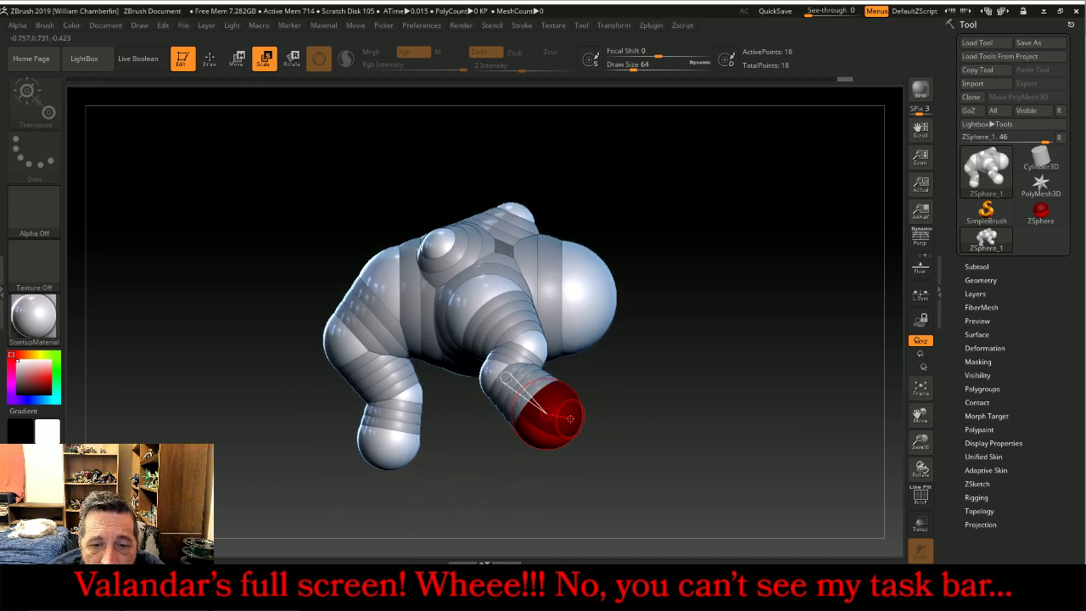
pyautogui.click(239, 57)
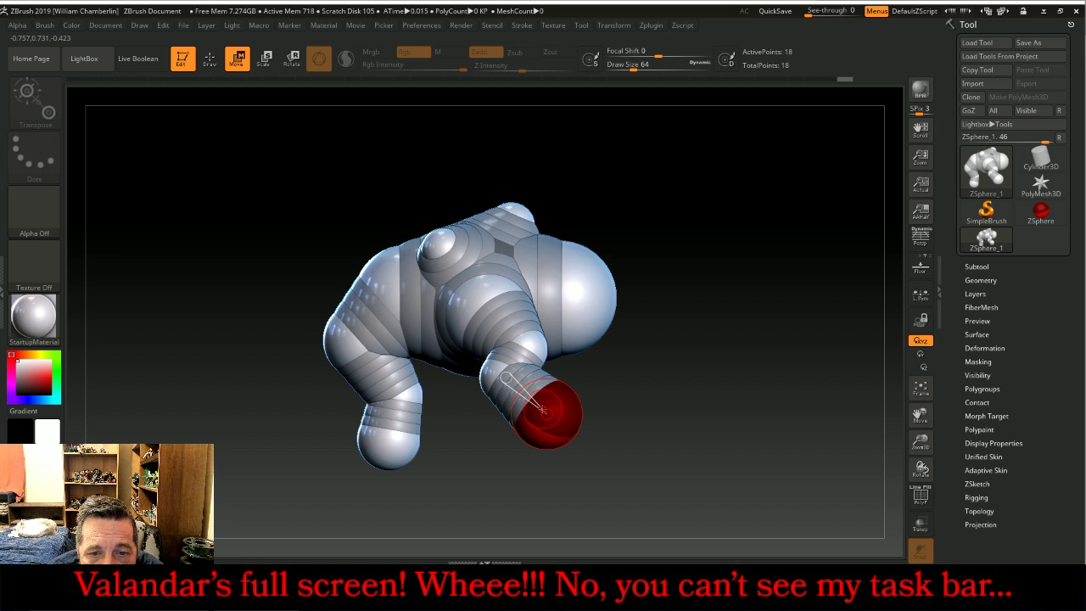
pyautogui.moveTo(546, 414); pyautogui.dragTo(539, 433)
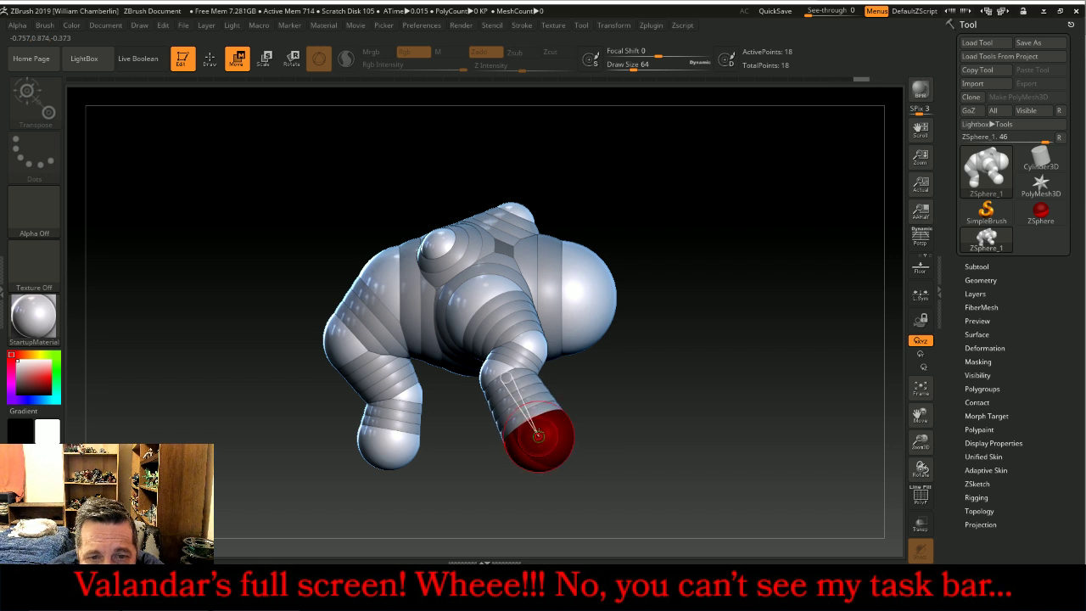
pyautogui.moveTo(505, 374); pyautogui.dragTo(485, 390)
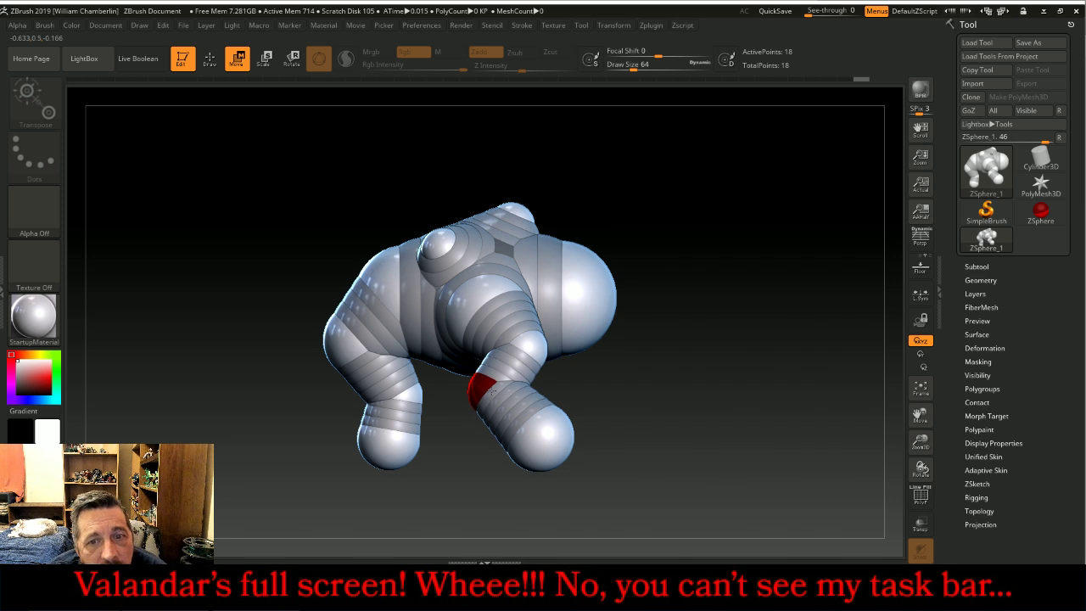
pyautogui.moveTo(750, 390); pyautogui.dragTo(780, 364)
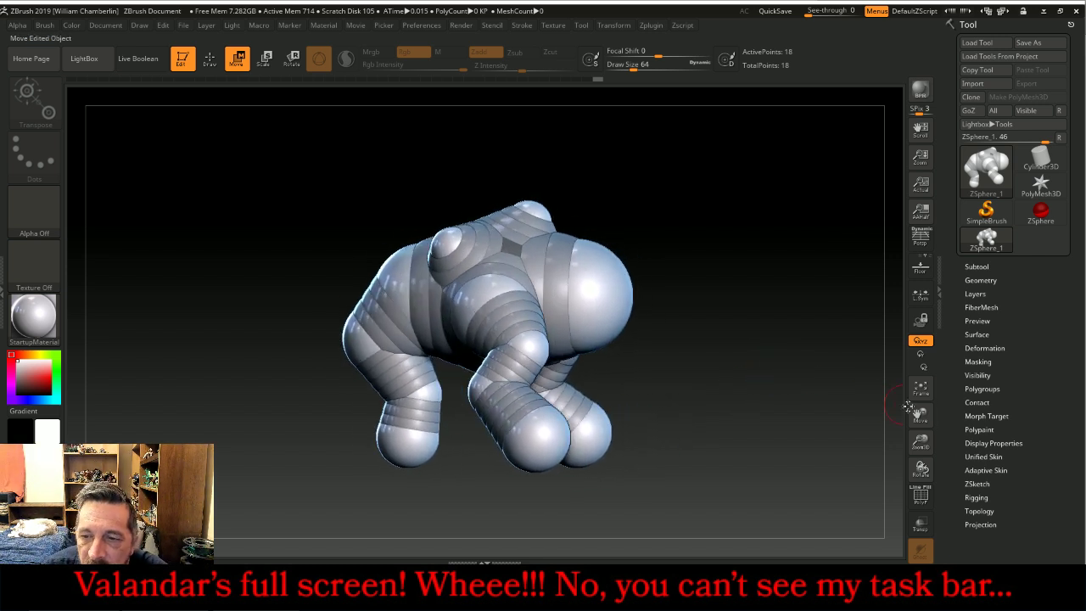
# - Add a small ZSphere at the tip of the centerline bump and pull it up and outward into a long tapered stalk
pyautogui.moveTo(910, 409); pyautogui.dragTo(891, 463)
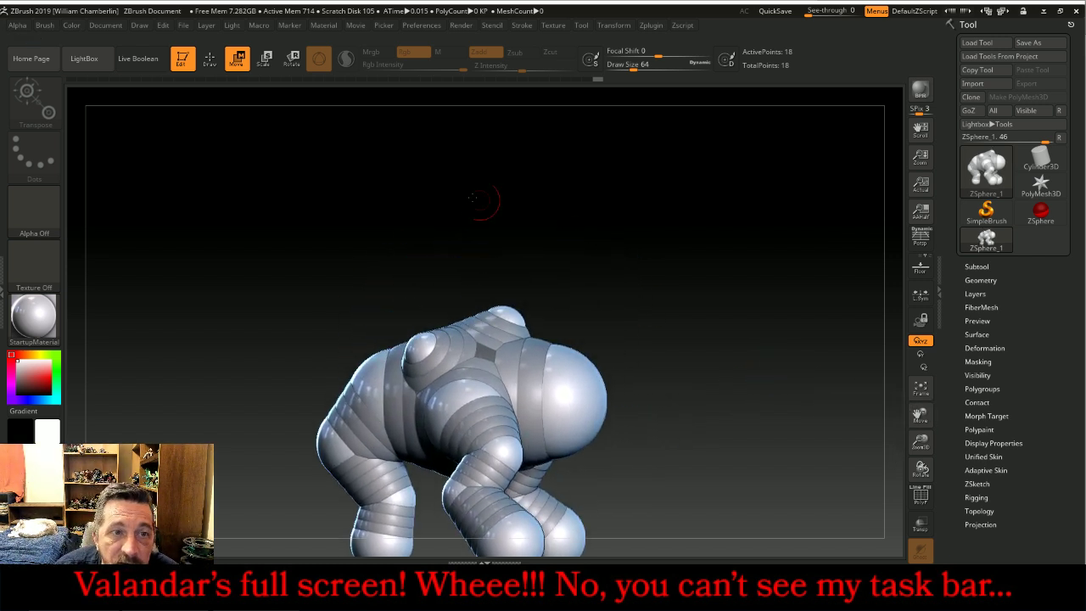
pyautogui.click(211, 60)
pyautogui.moveTo(806, 264); pyautogui.dragTo(790, 334)
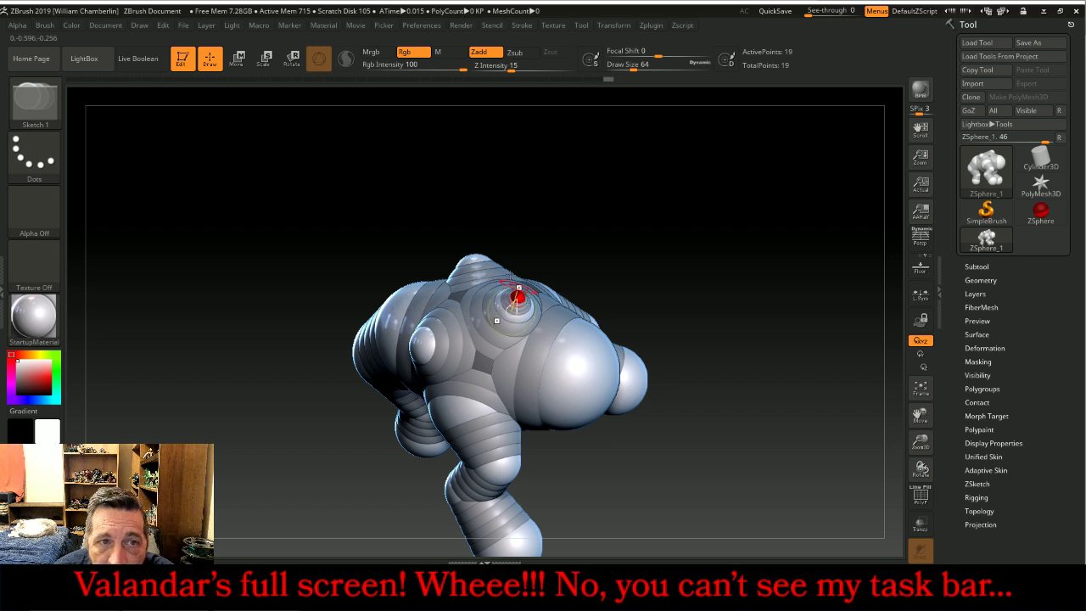
pyautogui.click(238, 58)
pyautogui.moveTo(278, 239); pyautogui.dragTo(307, 186)
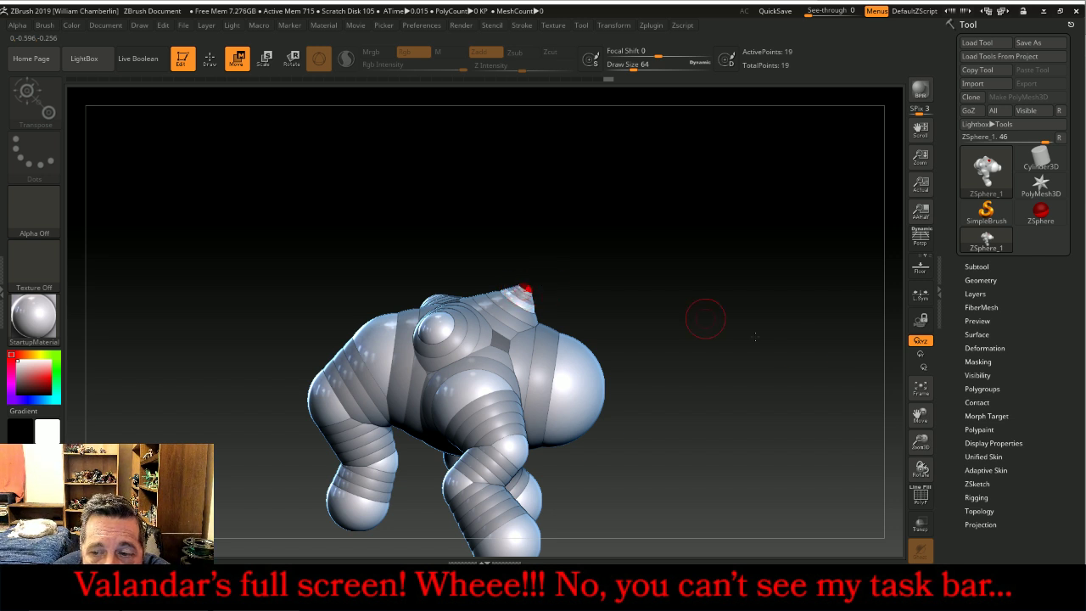
pyautogui.moveTo(921, 443); pyautogui.dragTo(920, 429)
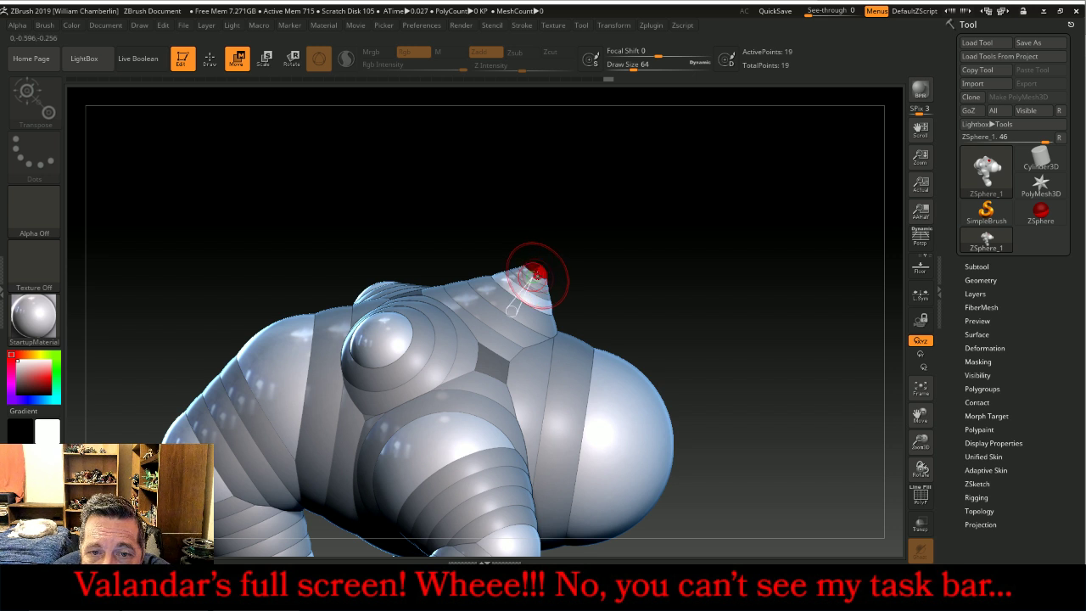
pyautogui.moveTo(532, 278); pyautogui.dragTo(661, 156)
pyautogui.moveTo(920, 441); pyautogui.dragTo(920, 488)
pyautogui.moveTo(637, 179); pyautogui.dragTo(647, 138)
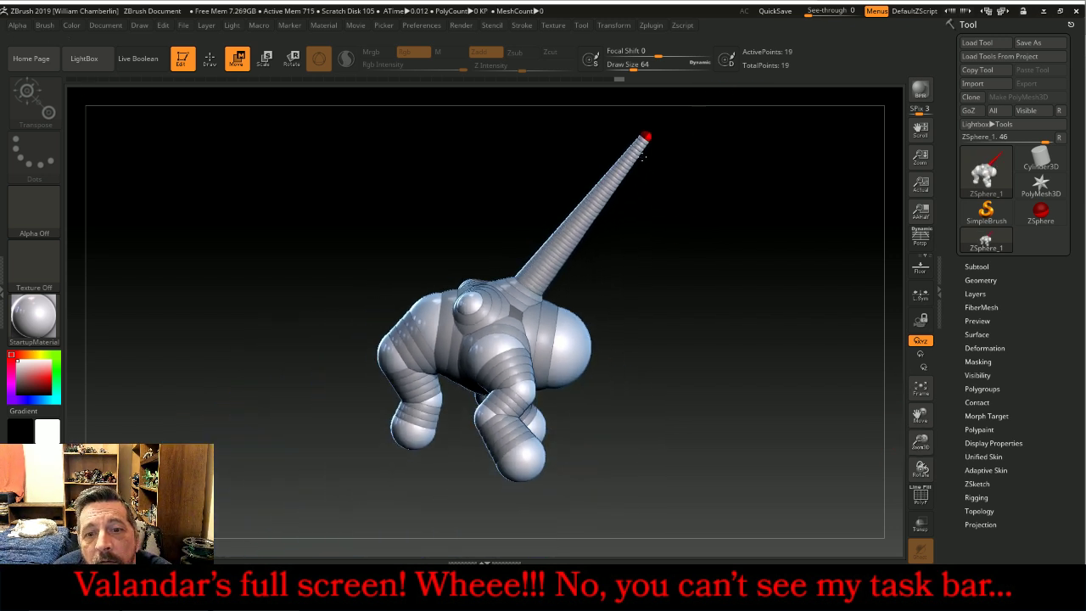
pyautogui.moveTo(744, 315); pyautogui.dragTo(709, 311)
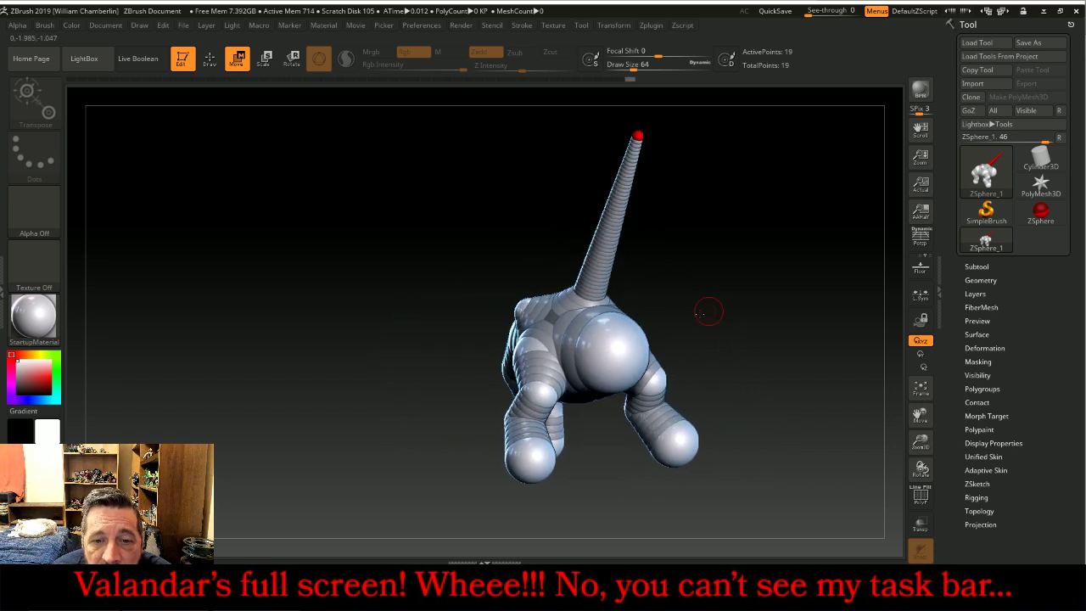
pyautogui.moveTo(530, 314); pyautogui.dragTo(435, 202)
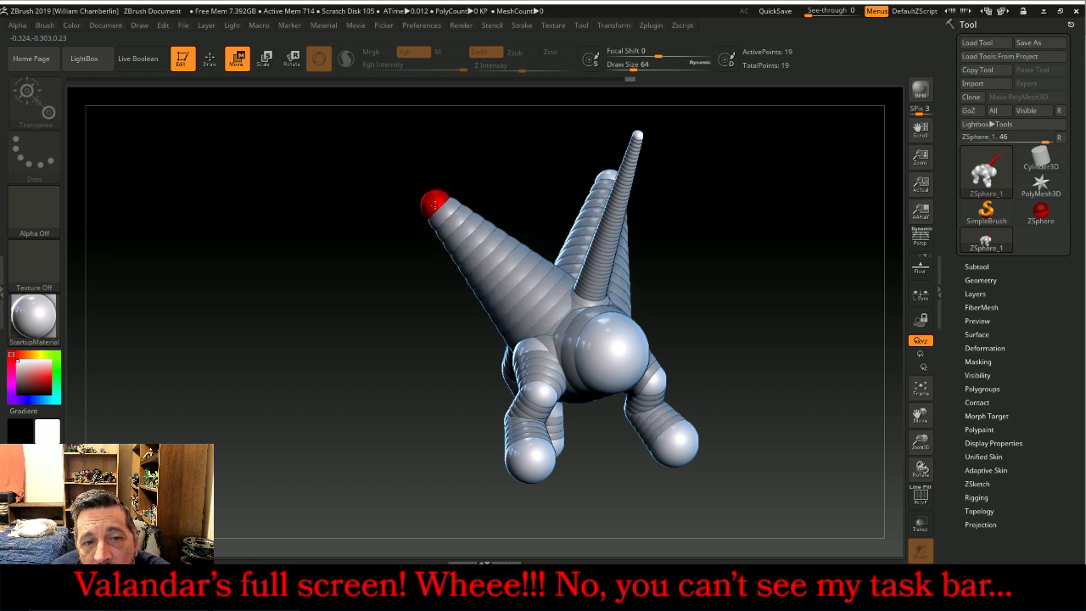
pyautogui.keyDown('alt'); pyautogui.click(435, 203); pyautogui.keyUp('alt')
# - Add small mirrored ZSpheres at the tips of the two side bumps and pull them out into long tapered stalks
pyautogui.moveTo(386, 246); pyautogui.dragTo(429, 264)
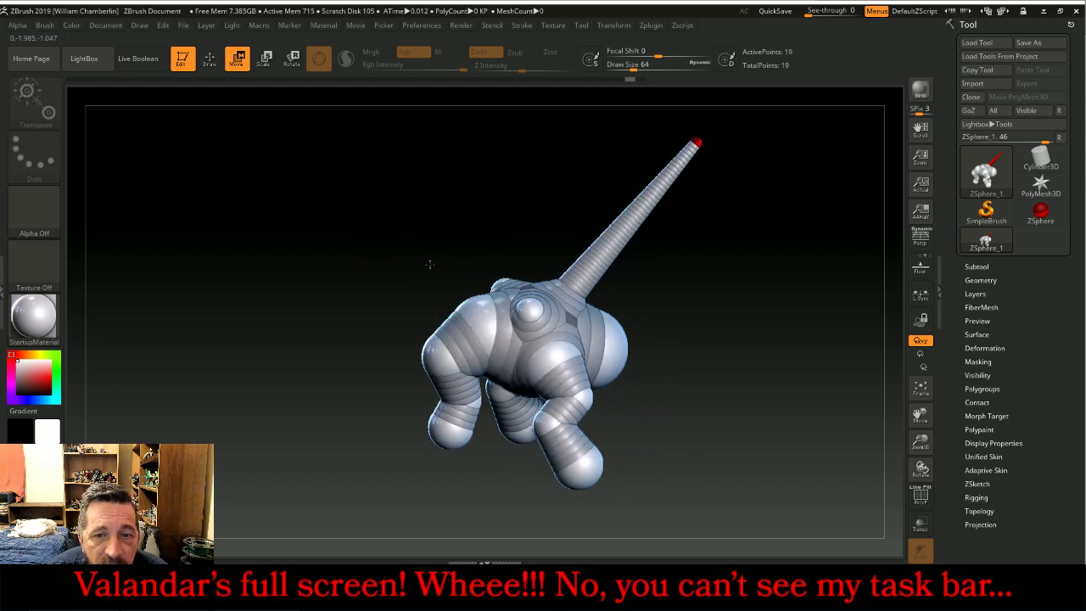
pyautogui.click(209, 58)
pyautogui.moveTo(286, 141); pyautogui.dragTo(292, 168)
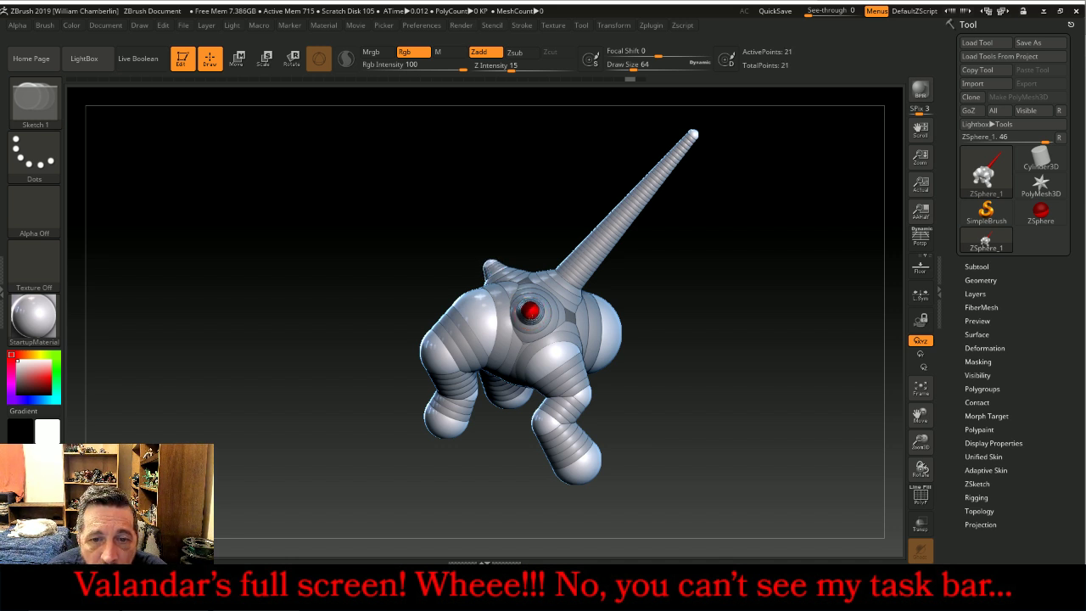
pyautogui.click(237, 57)
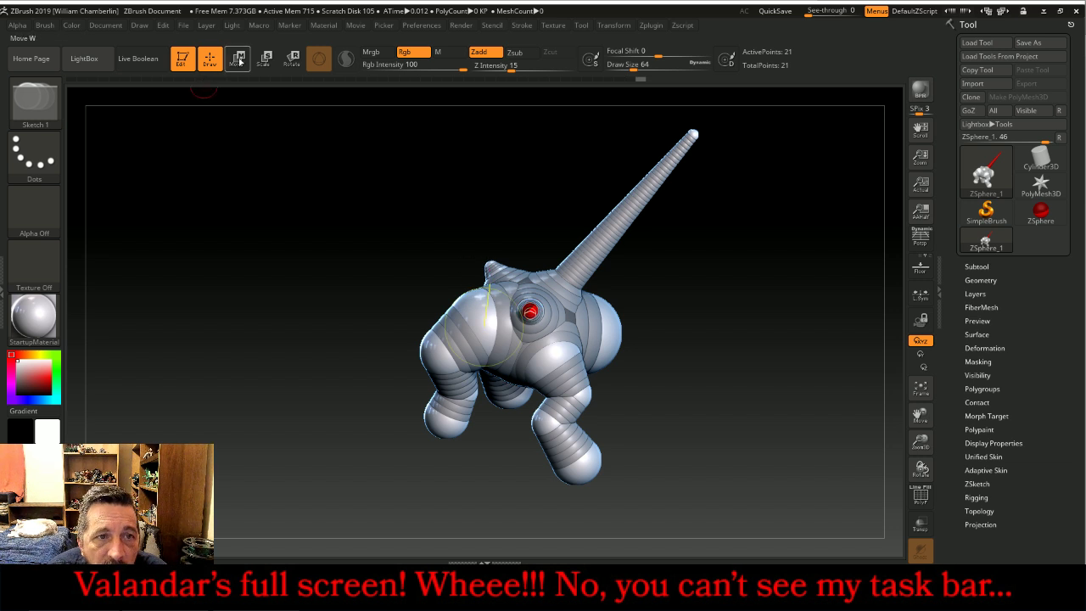
pyautogui.moveTo(363, 171); pyautogui.dragTo(414, 187)
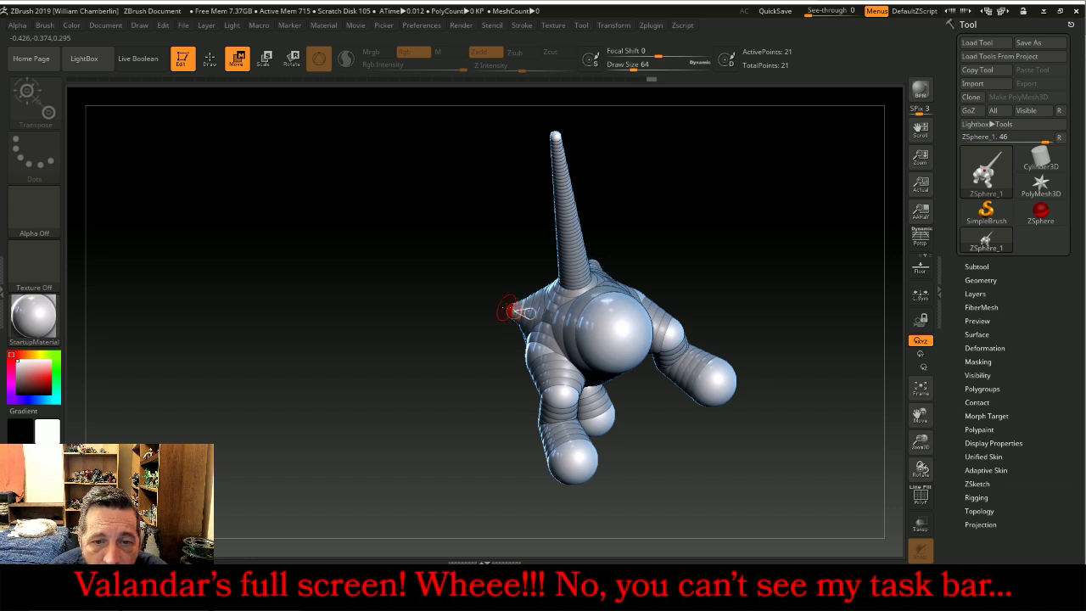
pyautogui.moveTo(921, 442); pyautogui.dragTo(912, 416)
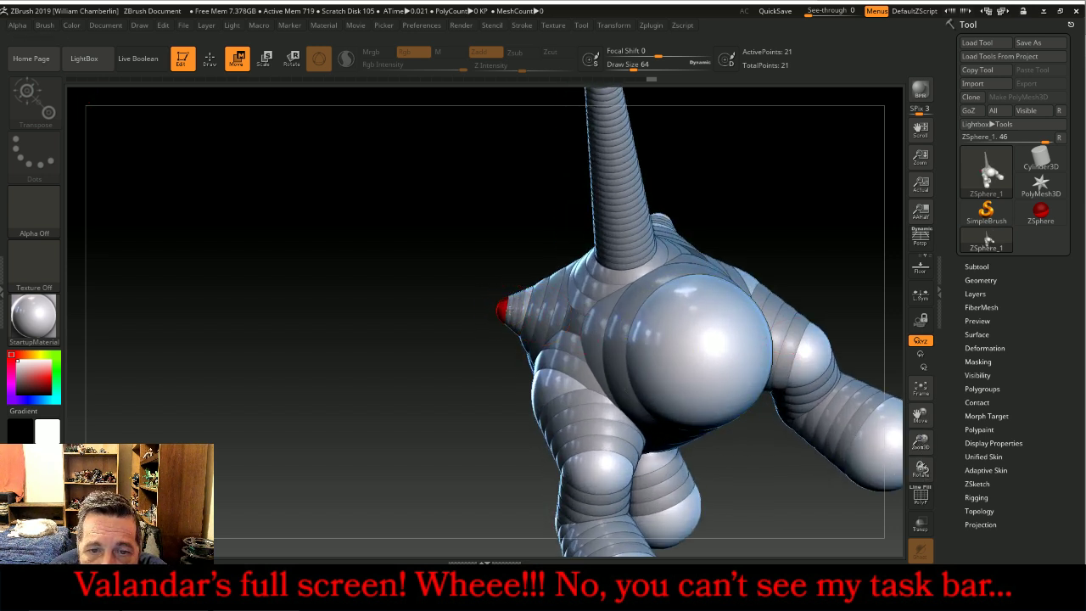
pyautogui.moveTo(501, 310); pyautogui.dragTo(78, 246)
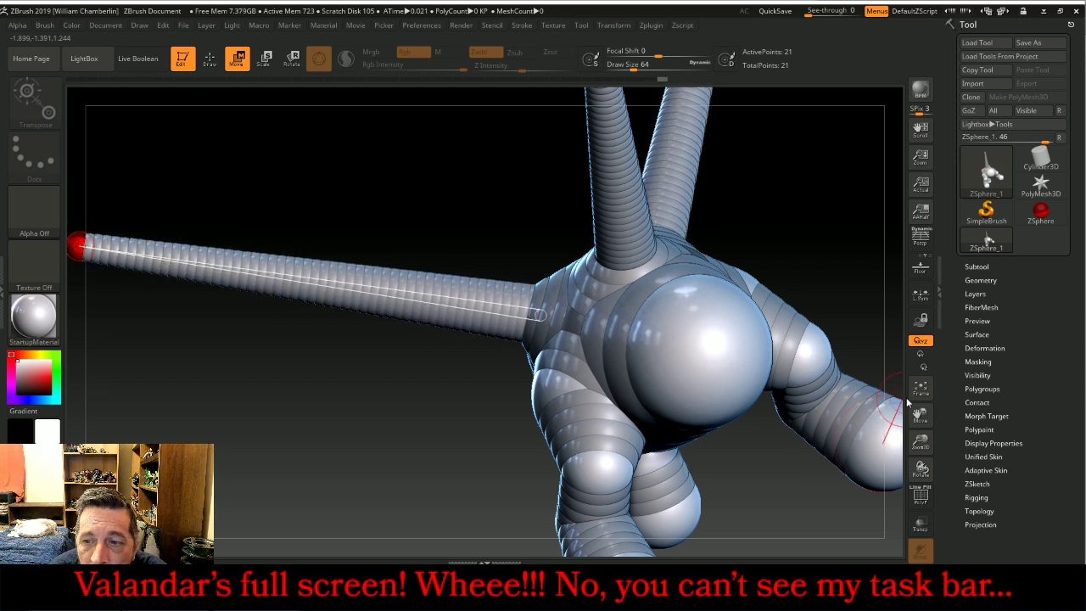
# - Switch from Move to Draw mode and bring the base of the centerline stalk into close view
pyautogui.click(920, 388)
pyautogui.moveTo(848, 356); pyautogui.dragTo(817, 272)
pyautogui.moveTo(820, 368)
pyautogui.mouseDown()
pyautogui.moveTo(781, 373)
pyautogui.moveTo(825, 365)
pyautogui.moveTo(818, 370)
pyautogui.mouseUp()
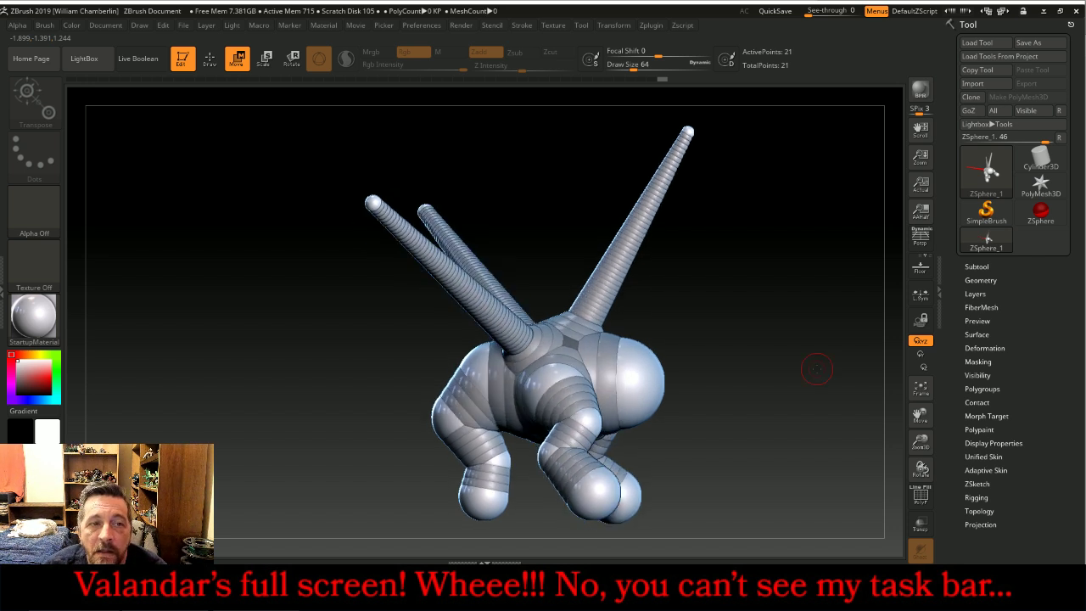
pyautogui.press('q')
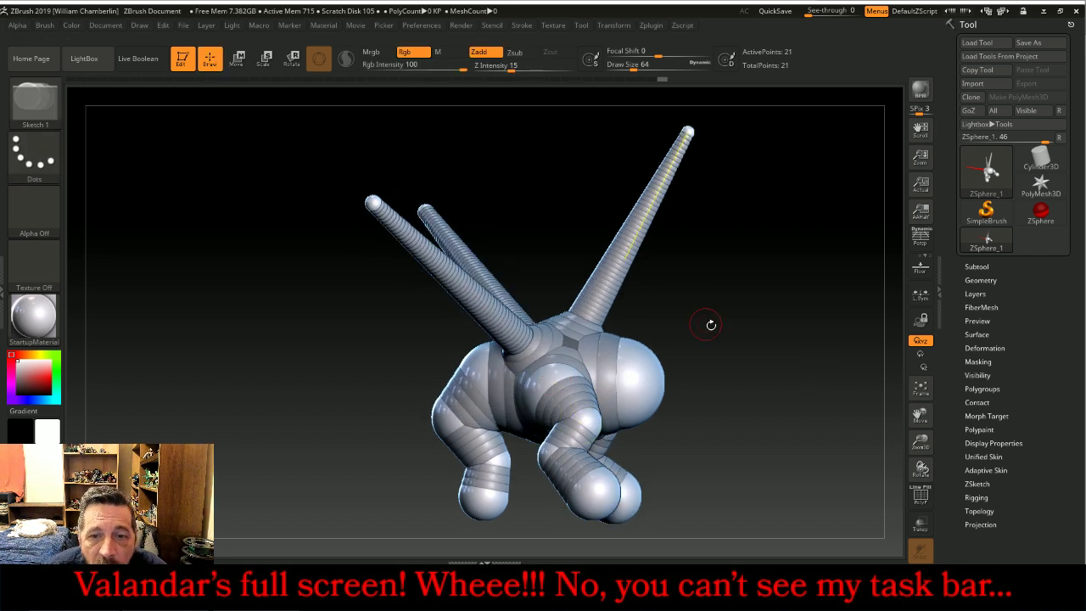
pyautogui.moveTo(921, 442); pyautogui.dragTo(662, 417)
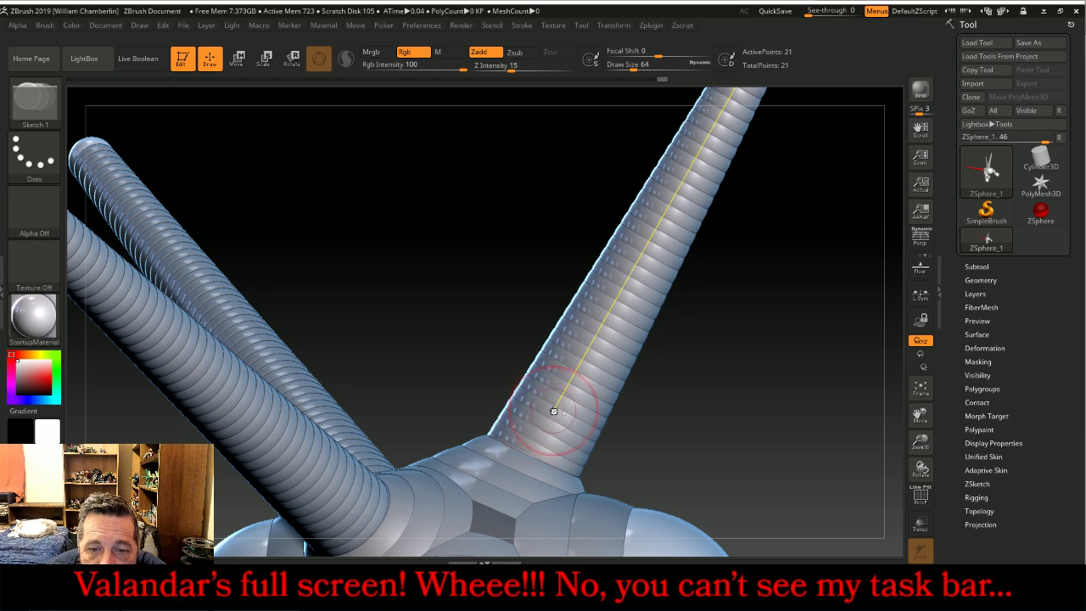
pyautogui.press('ctrl')
pyautogui.press('shift')
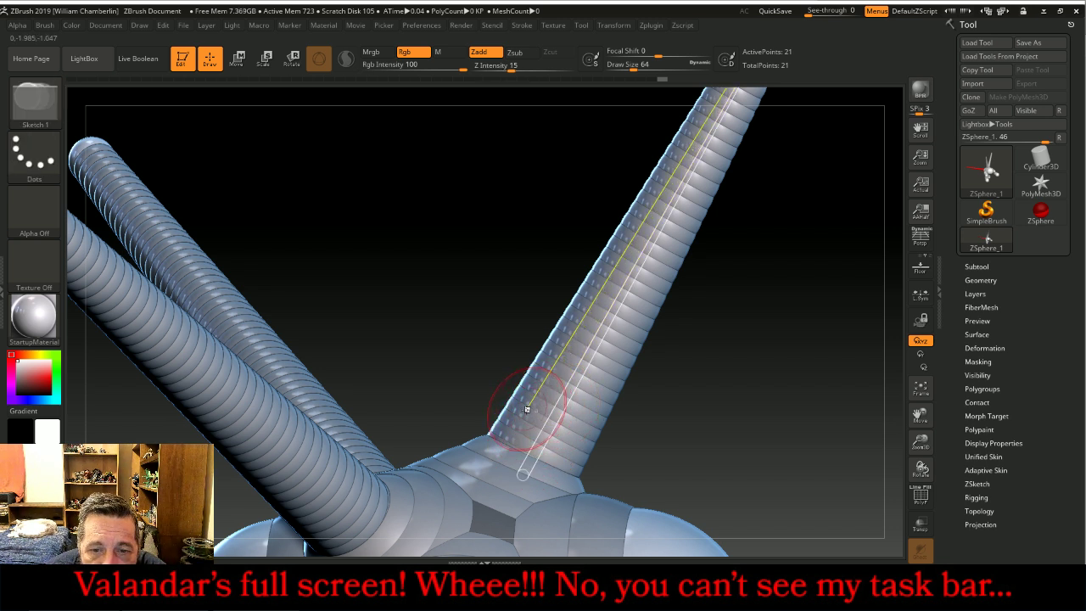
pyautogui.keyDown('shift'); pyautogui.click(565, 407); pyautogui.keyUp('shift')
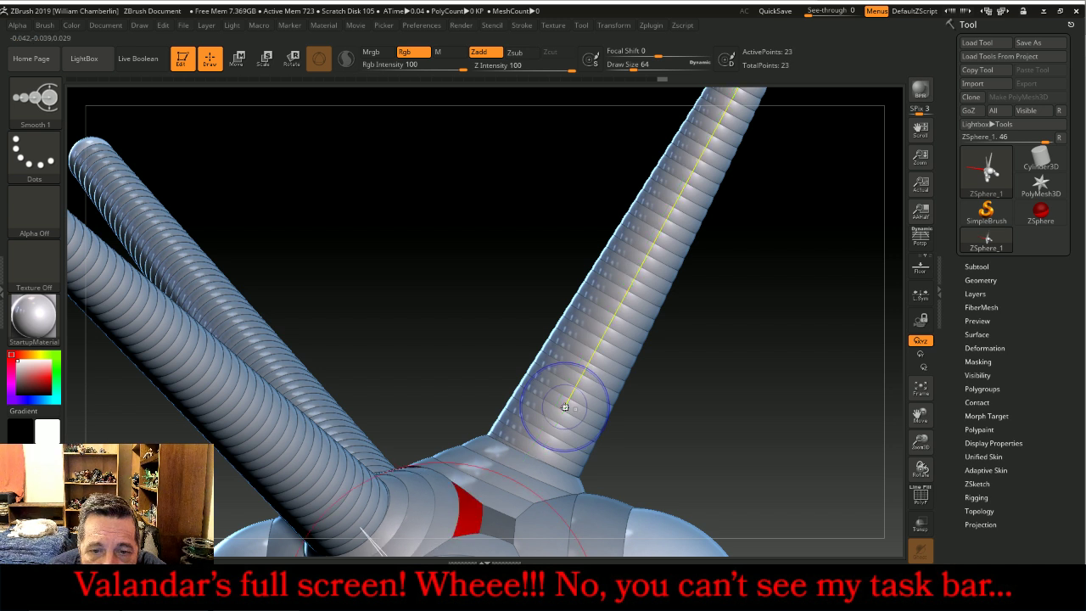
pyautogui.hotkey('ctrl', 'z')
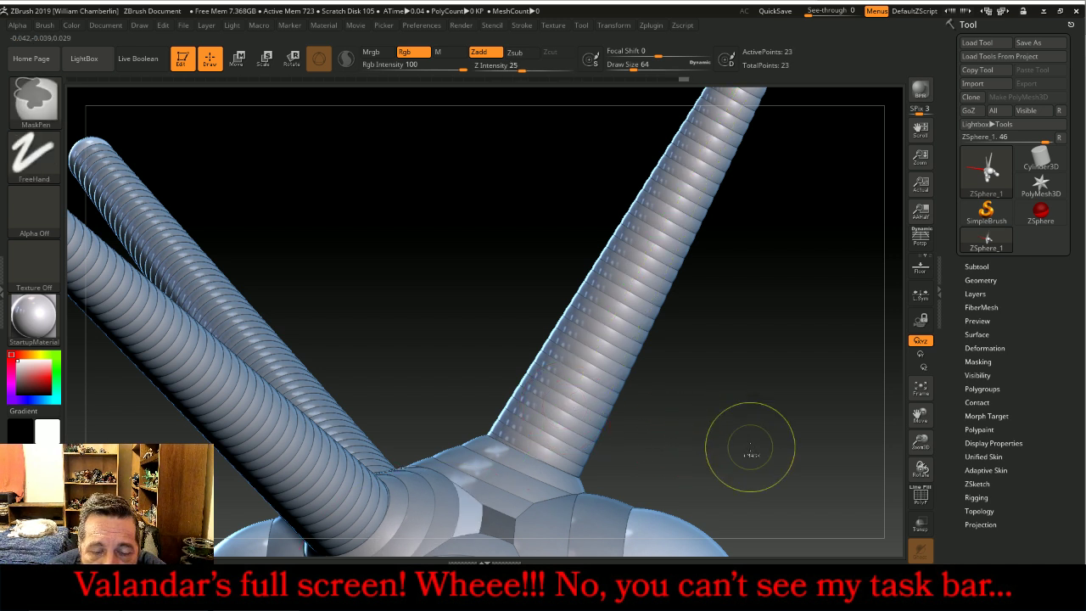
pyautogui.keyDown('alt'); pyautogui.click(566, 408); pyautogui.keyUp('alt')
pyautogui.hotkey('ctrl', 'z')
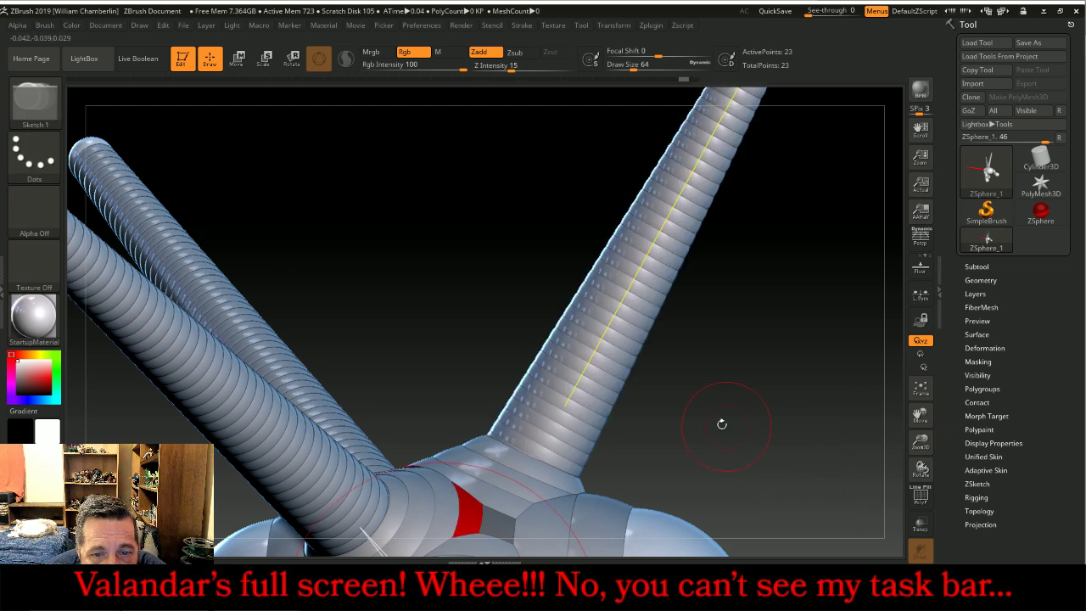
pyautogui.keyDown('ctrl'); pyautogui.click(562, 393); pyautogui.keyUp('ctrl')
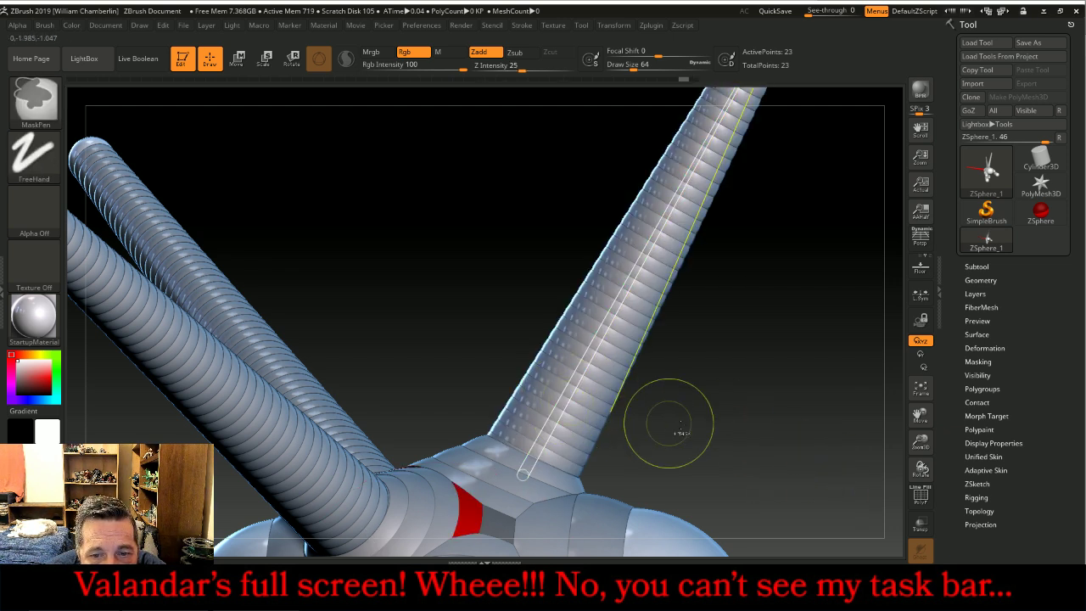
pyautogui.keyDown('ctrl'); pyautogui.click(725, 431); pyautogui.keyUp('ctrl')
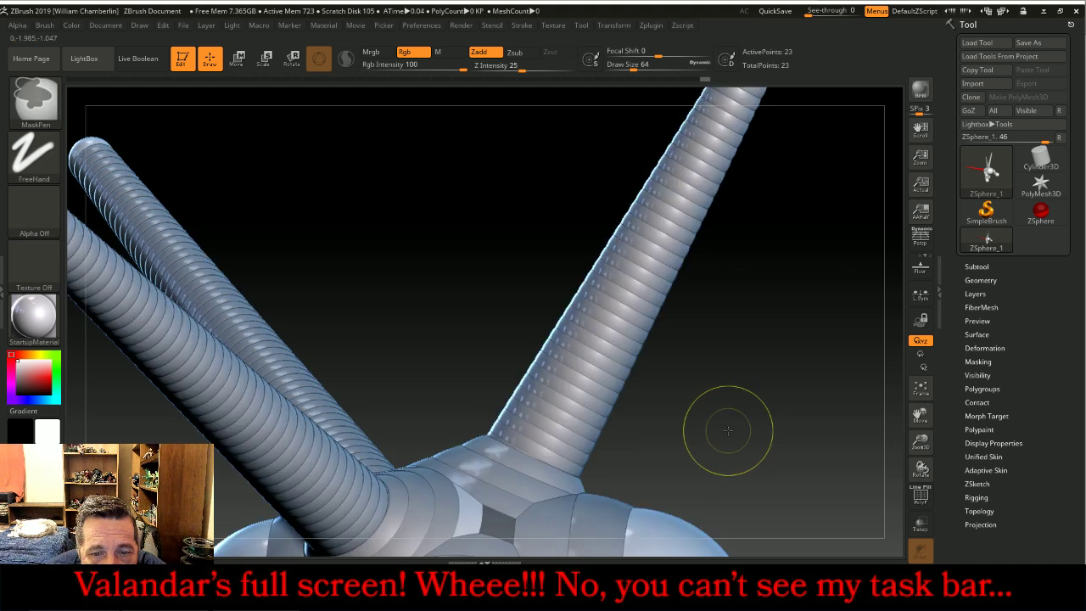
pyautogui.keyDown('ctrl'); pyautogui.keyDown('shift'); pyautogui.click(555, 413); pyautogui.keyUp('shift'); pyautogui.keyUp('ctrl')
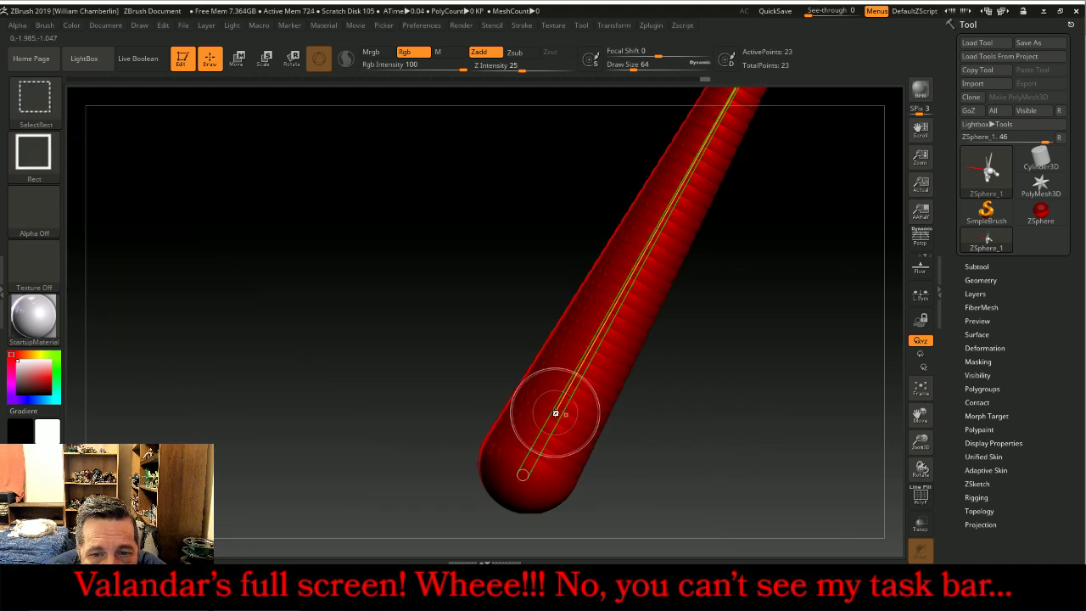
pyautogui.keyDown('ctrl'); pyautogui.keyDown('shift'); pyautogui.click(766, 450); pyautogui.keyUp('shift'); pyautogui.keyUp('ctrl')
pyautogui.keyDown('ctrl'); pyautogui.click(784, 433); pyautogui.keyUp('ctrl')
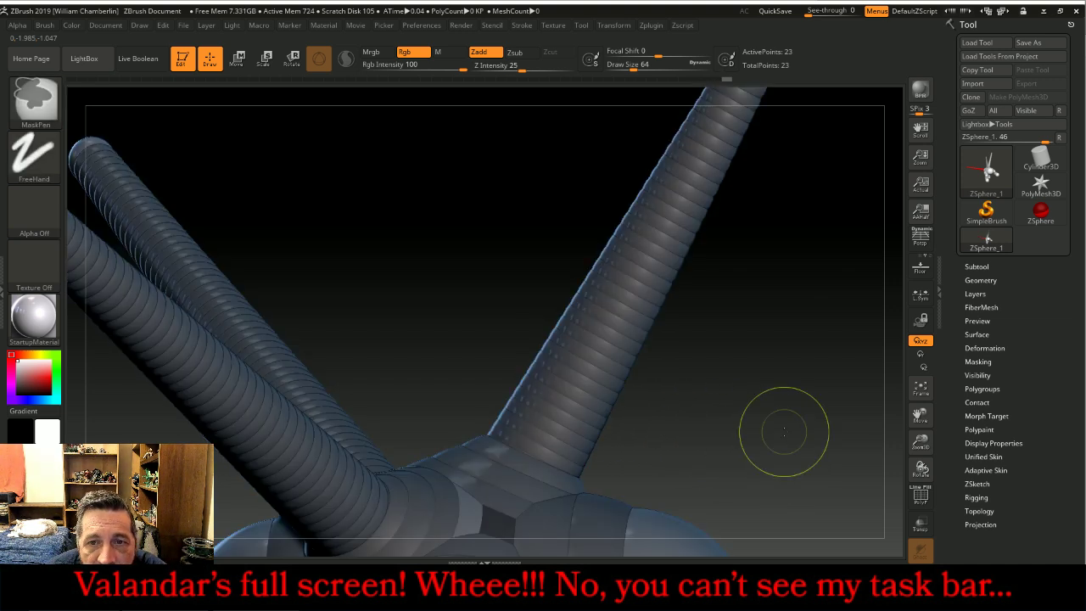
pyautogui.keyDown('ctrl'); pyautogui.click(784, 435); pyautogui.keyUp('ctrl')
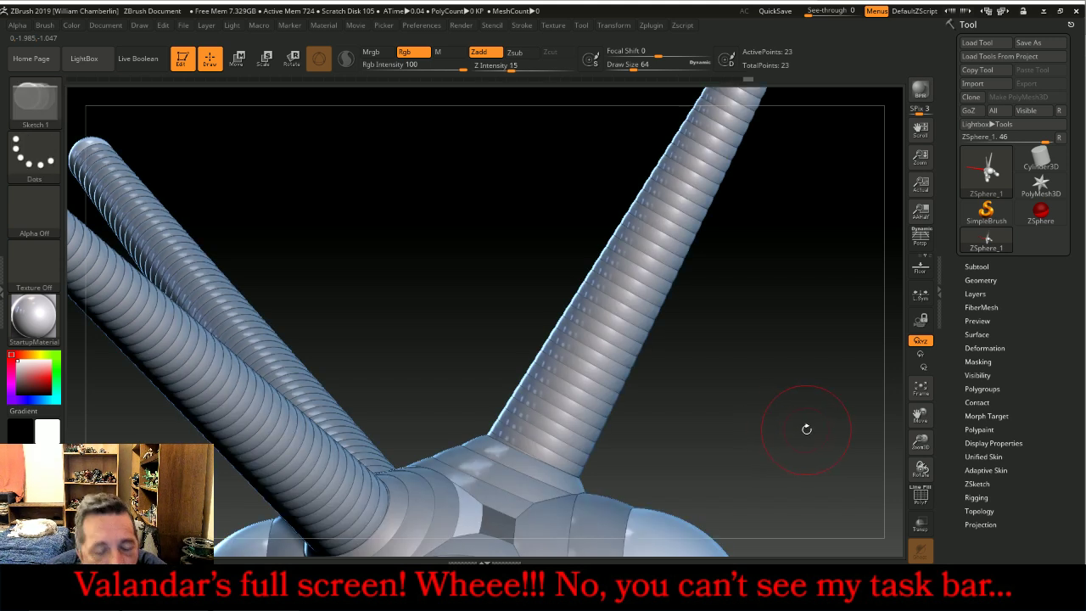
# - Insert seven evenly spaced ZSpheres along the lower part of the centerline stalk, working upward from its base
pyautogui.click(560, 401)
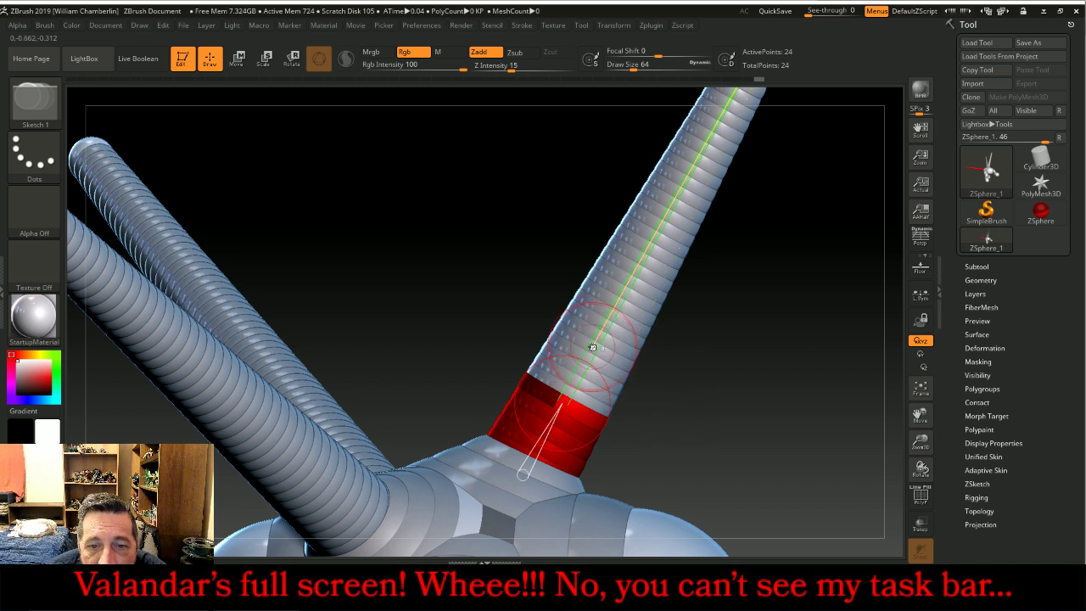
pyautogui.click(592, 347)
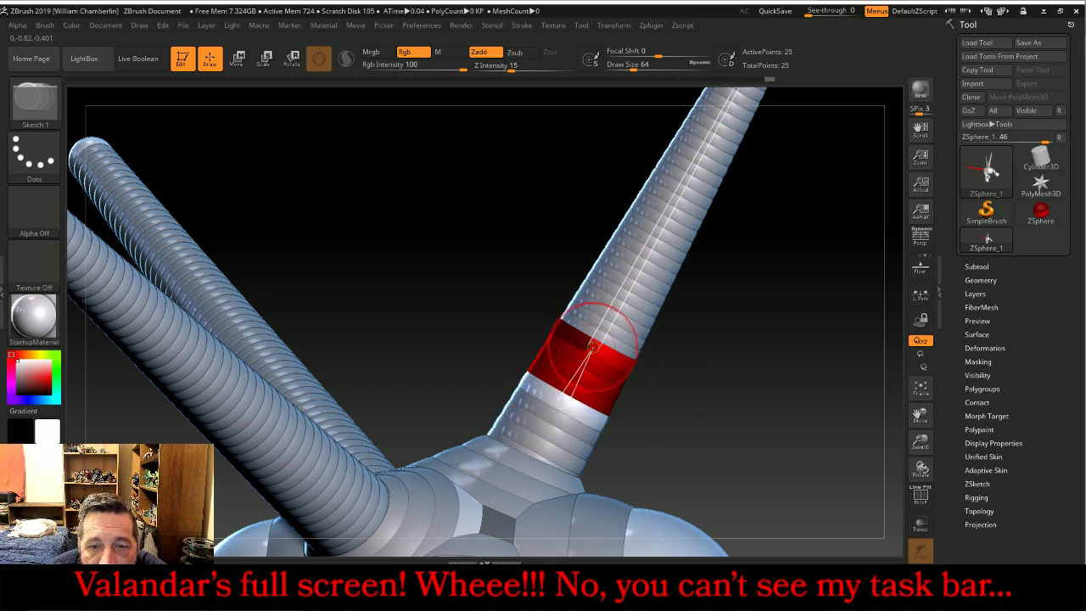
pyautogui.click(633, 280)
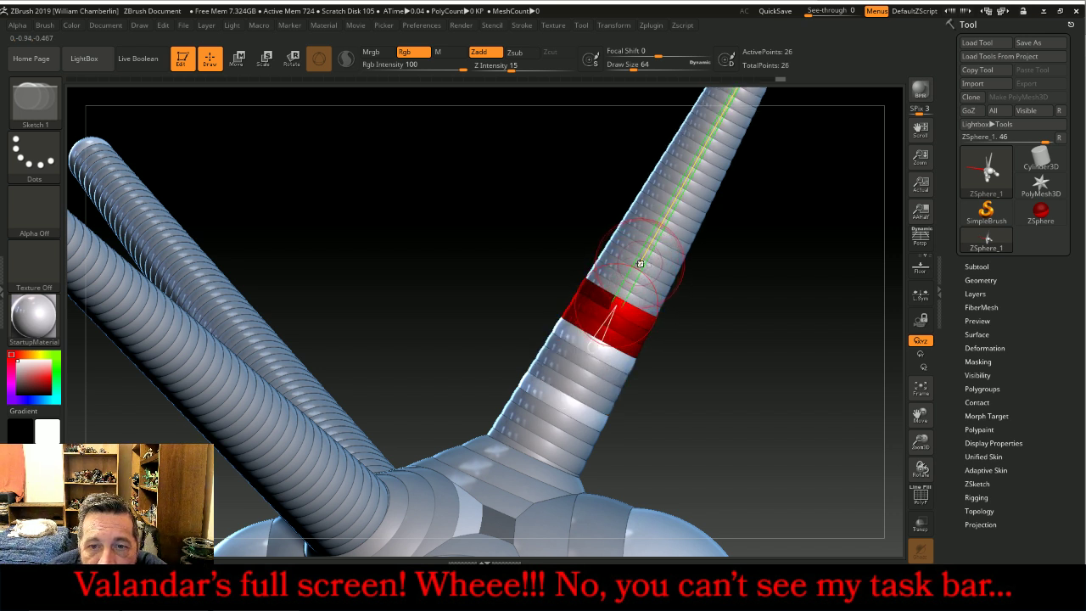
pyautogui.click(640, 264)
pyautogui.click(662, 217)
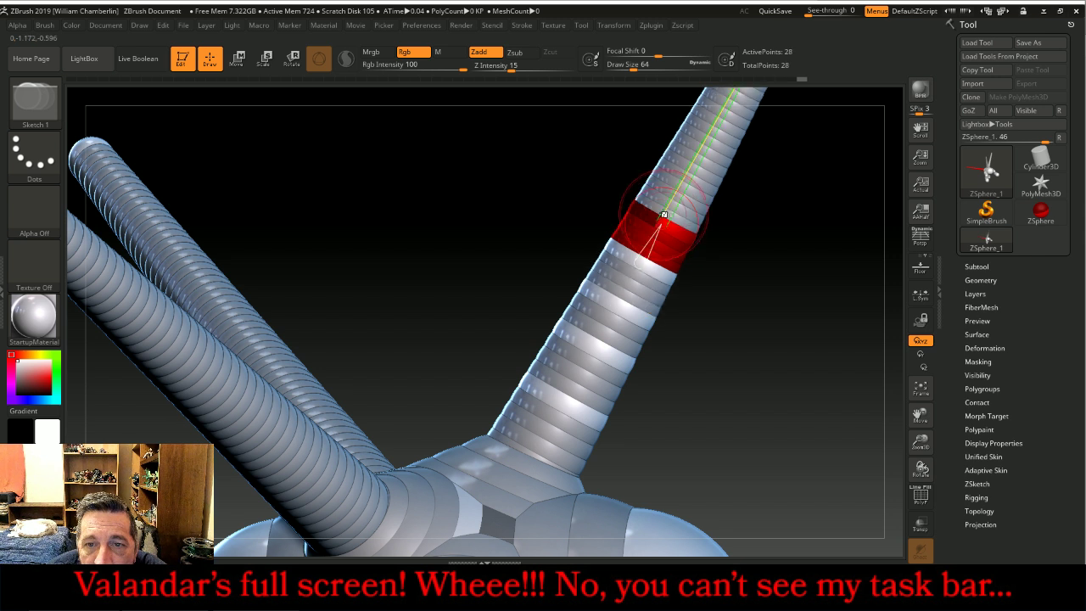
pyautogui.click(680, 183)
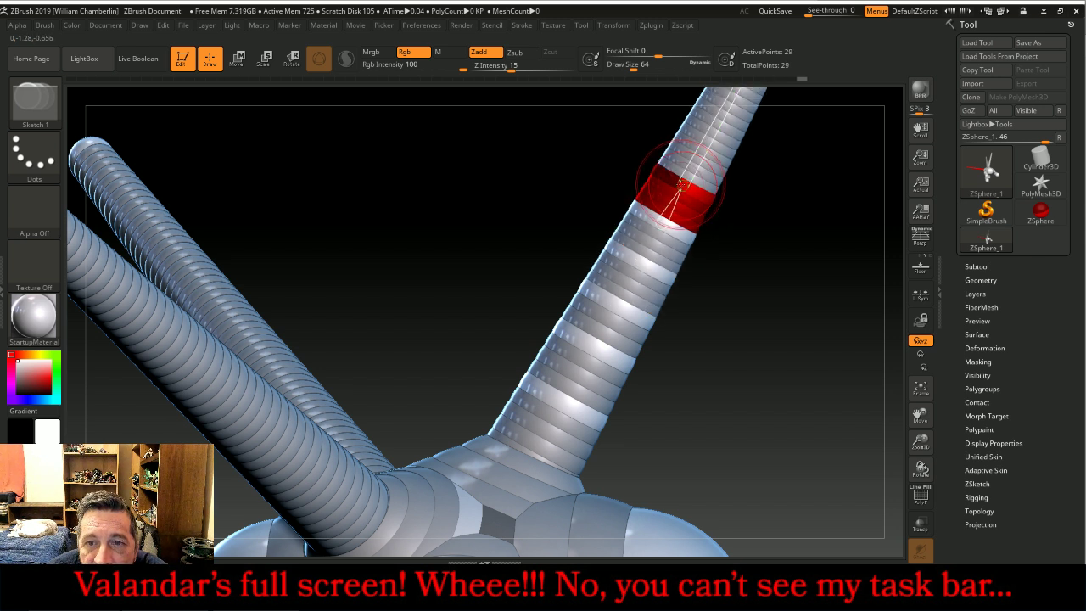
pyautogui.click(698, 151)
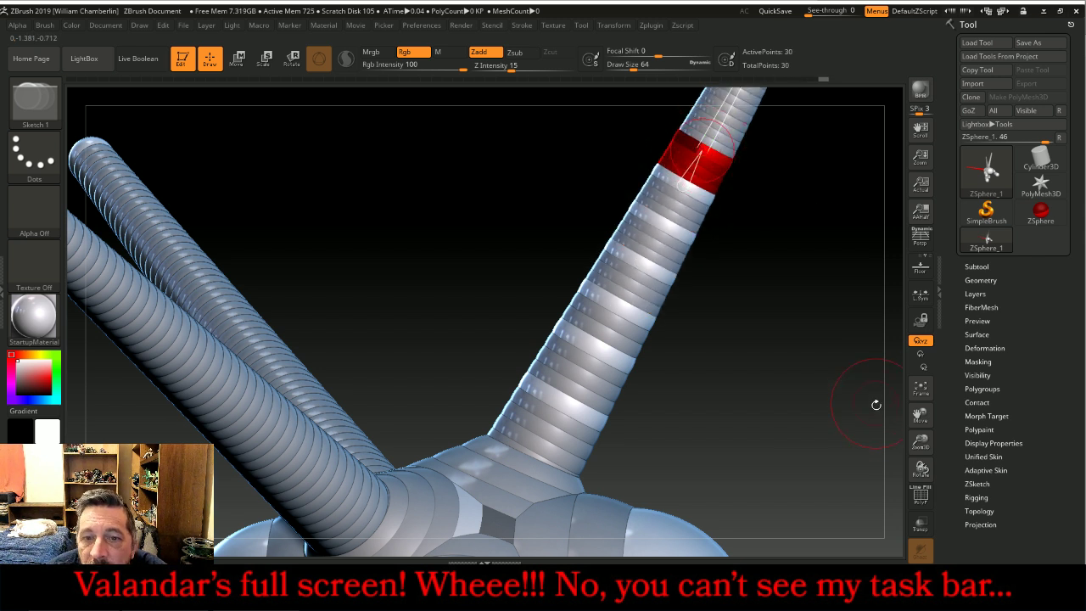
# - Insert six more evenly spaced ZSpheres along the upper part of the centerline stalk, ending just below its tip
pyautogui.moveTo(921, 416); pyautogui.dragTo(884, 498)
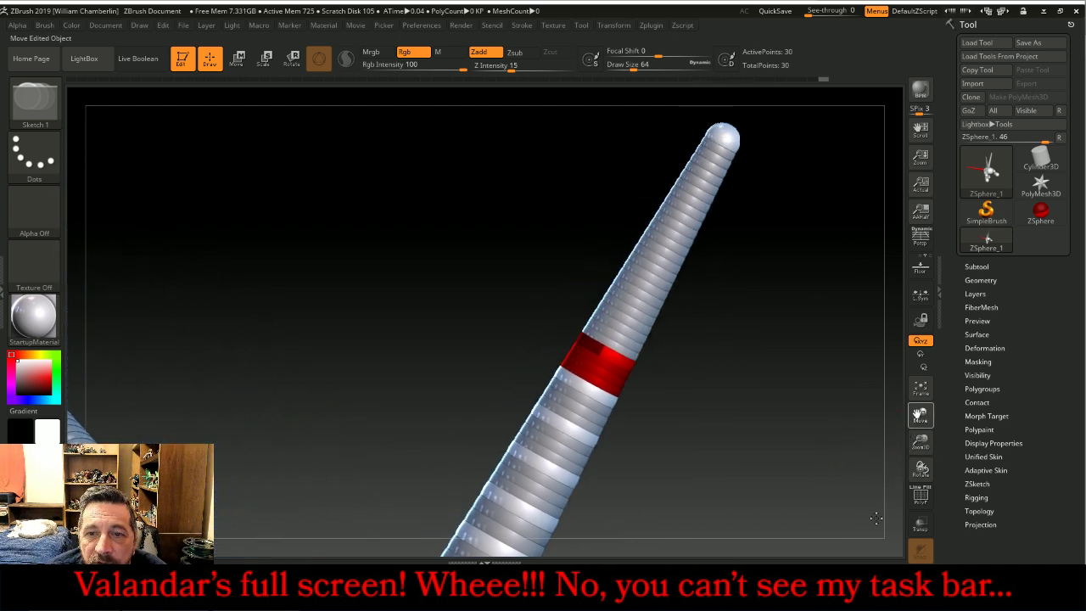
pyautogui.click(629, 324)
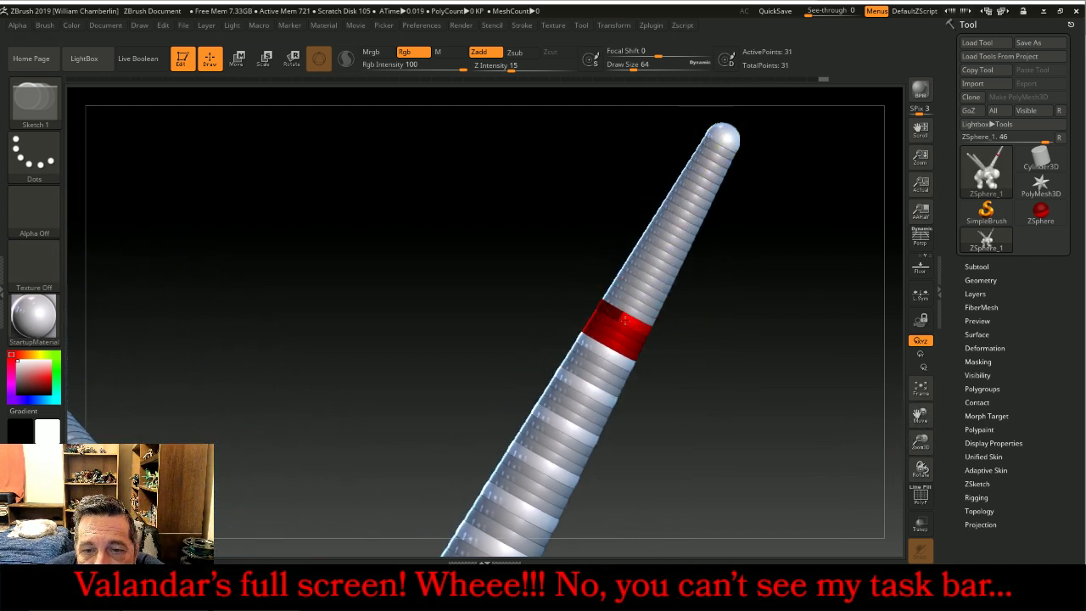
pyautogui.click(639, 287)
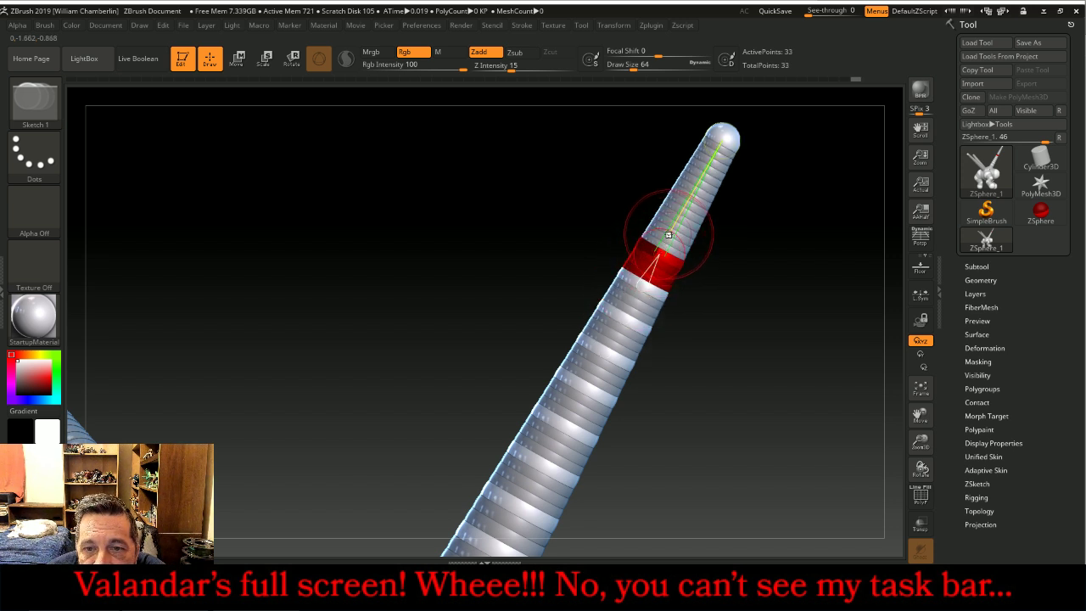
pyautogui.click(674, 226)
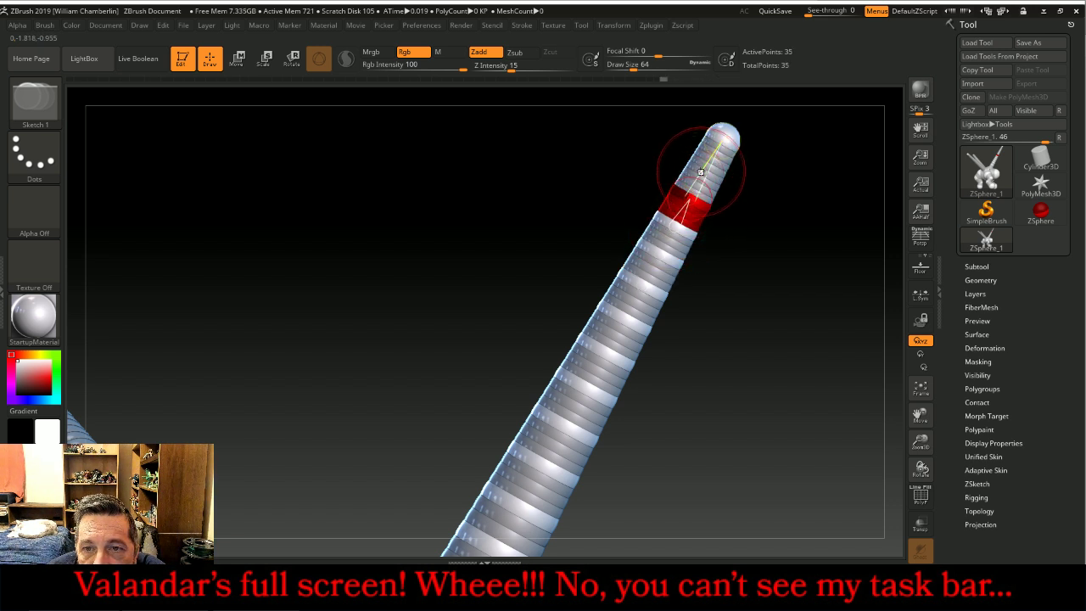
pyautogui.click(696, 171)
# - Insert six evenly spaced mirrored pairs of ZSpheres along the inner half of the two side stalks, starting at the body
pyautogui.moveTo(807, 279); pyautogui.dragTo(767, 378)
pyautogui.moveTo(921, 441); pyautogui.dragTo(848, 381)
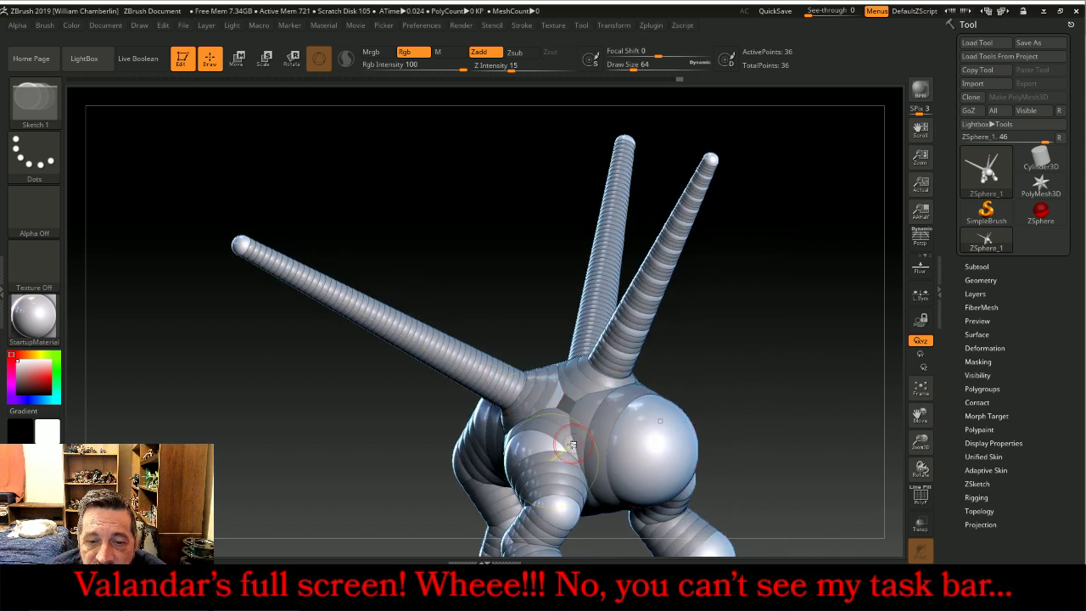
pyautogui.moveTo(788, 369); pyautogui.dragTo(779, 363)
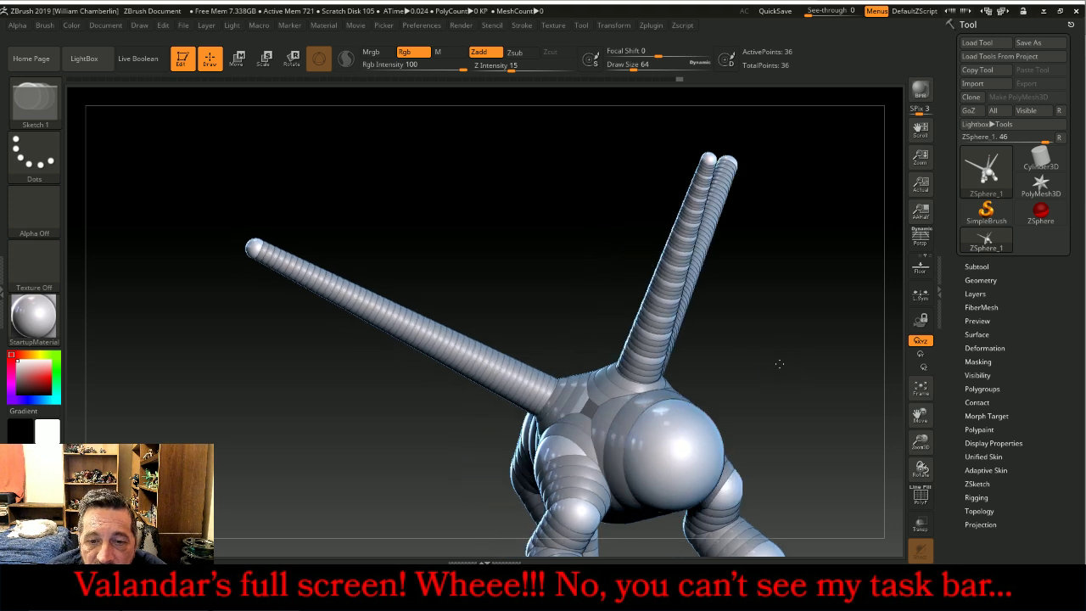
pyautogui.moveTo(917, 445); pyautogui.dragTo(920, 469)
pyautogui.moveTo(921, 415); pyautogui.dragTo(1003, 365)
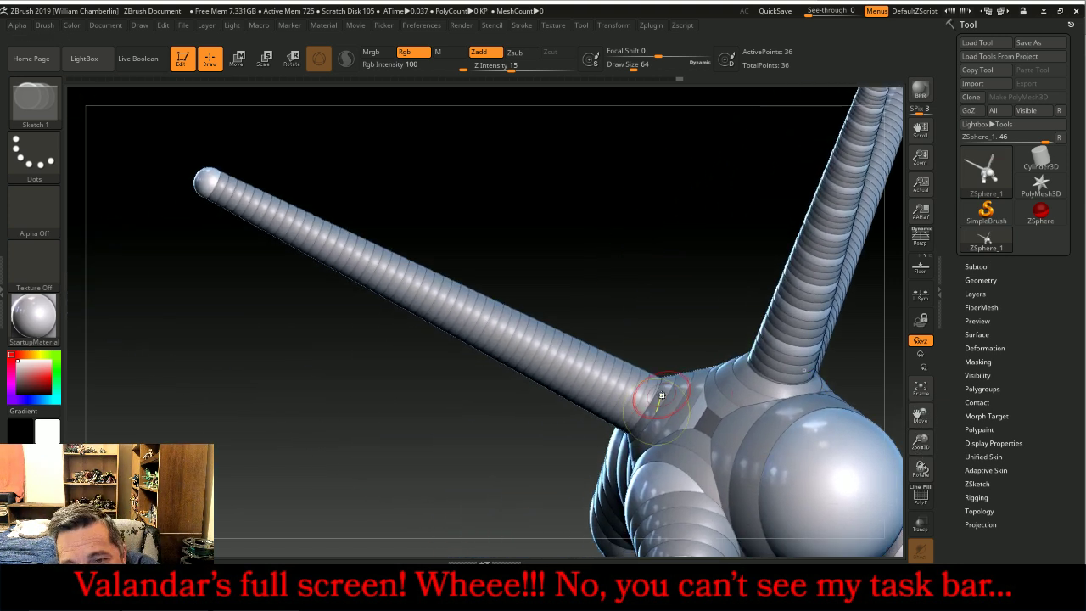
pyautogui.click(627, 382)
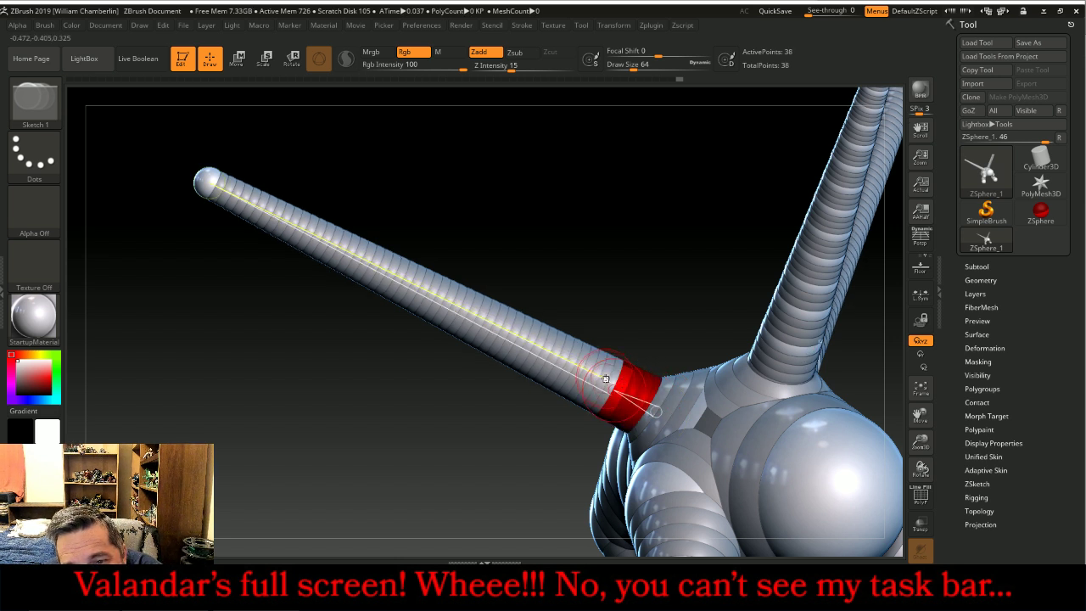
pyautogui.click(585, 371)
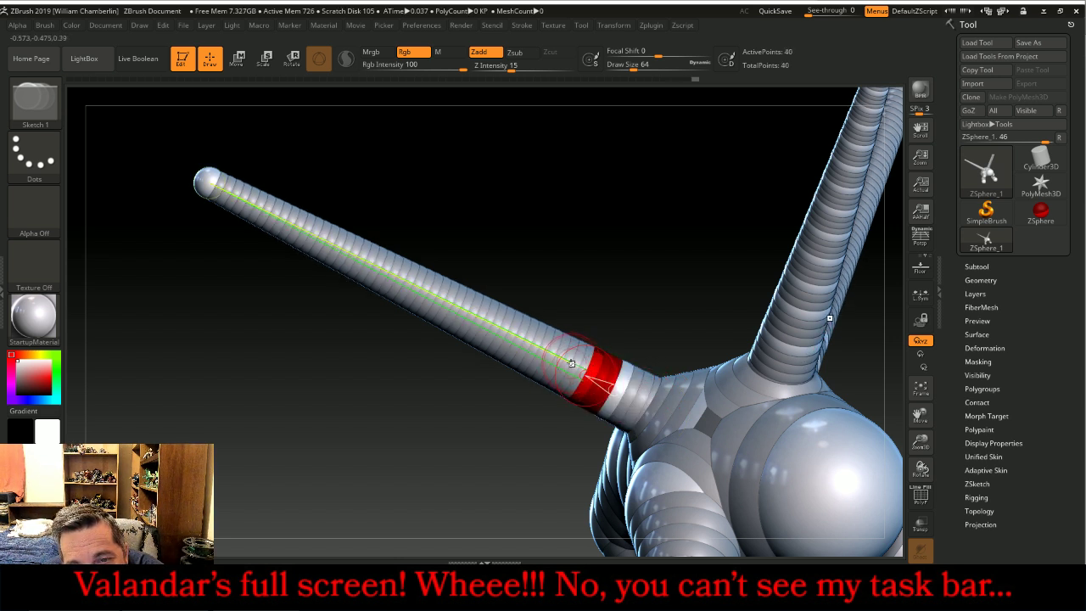
pyautogui.click(559, 357)
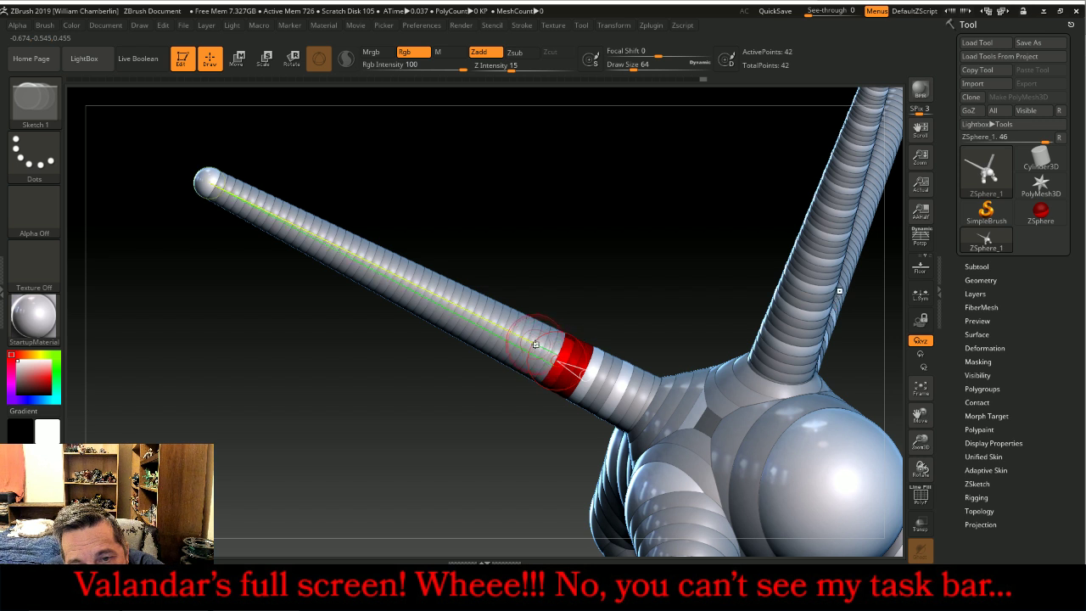
pyautogui.click(531, 342)
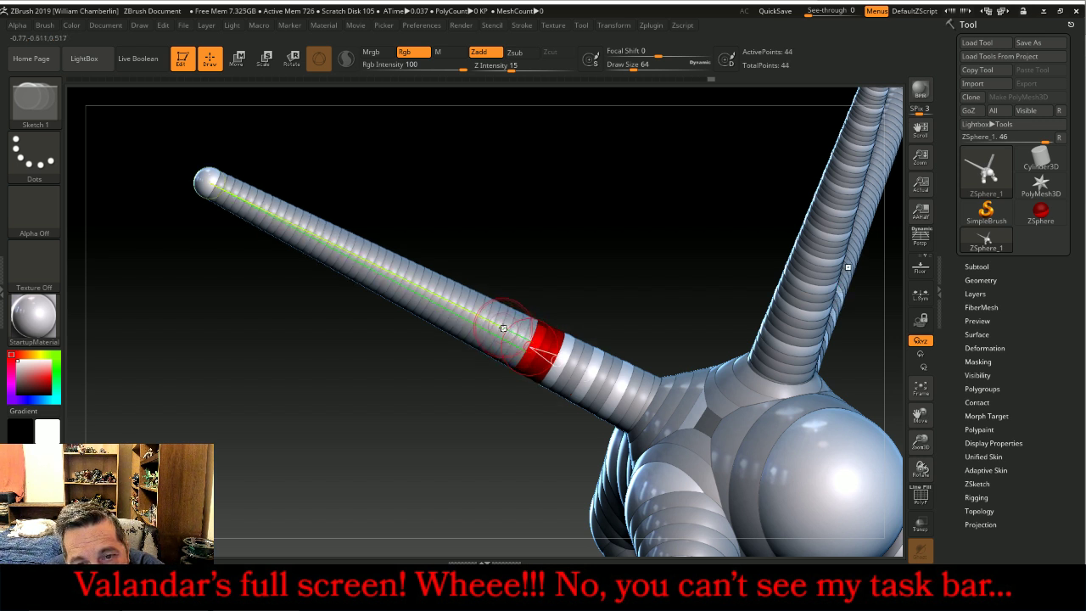
pyautogui.click(503, 327)
pyautogui.click(476, 313)
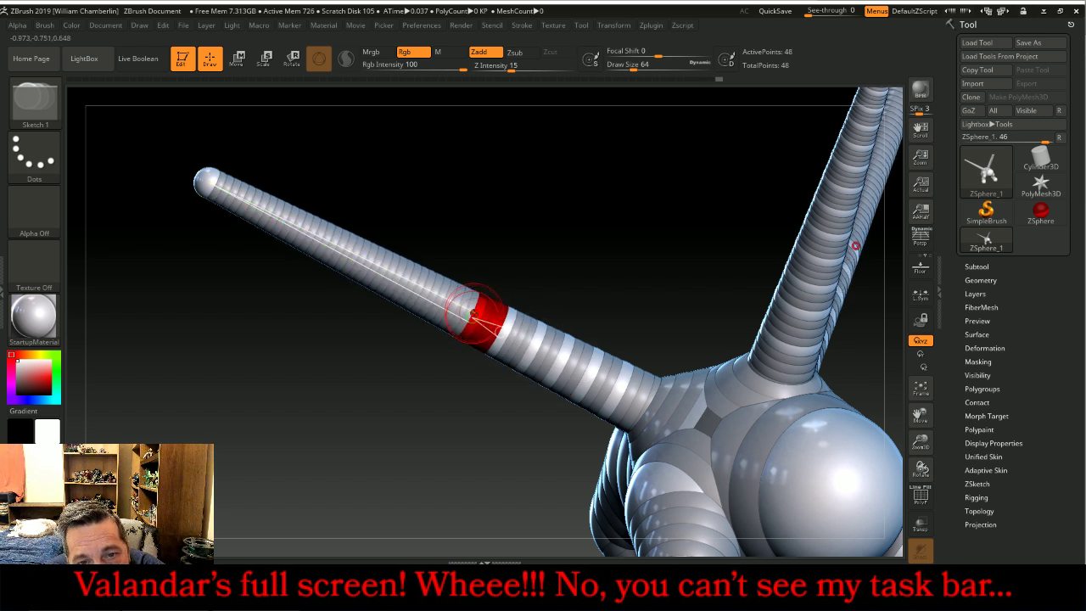
# - Insert ten more evenly spaced mirrored pairs of ZSpheres along the outer part of the side stalks, ending just below the tips
pyautogui.click(447, 298)
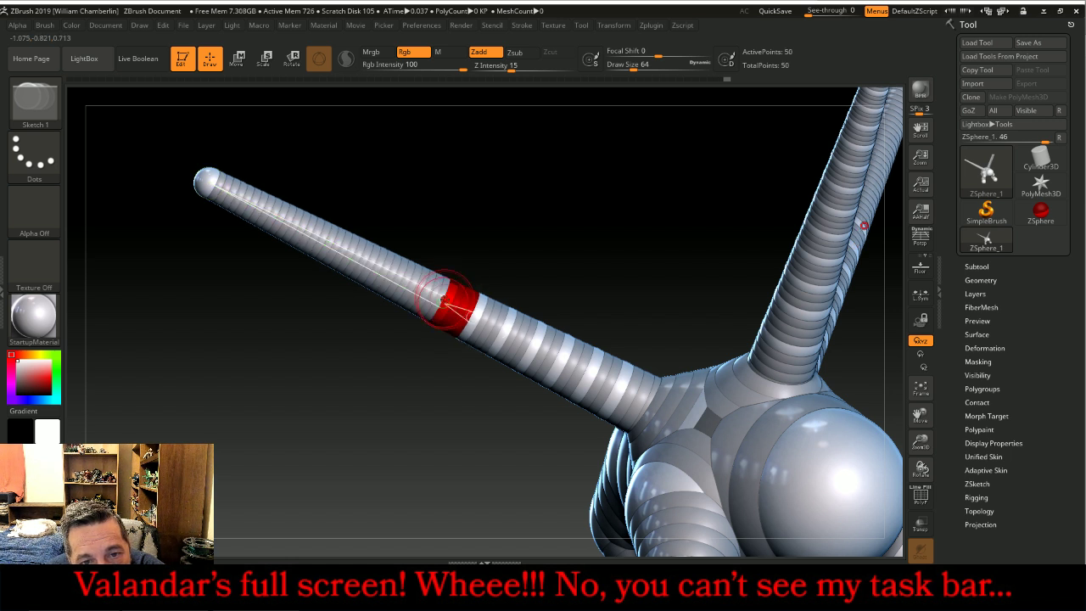
pyautogui.click(420, 286)
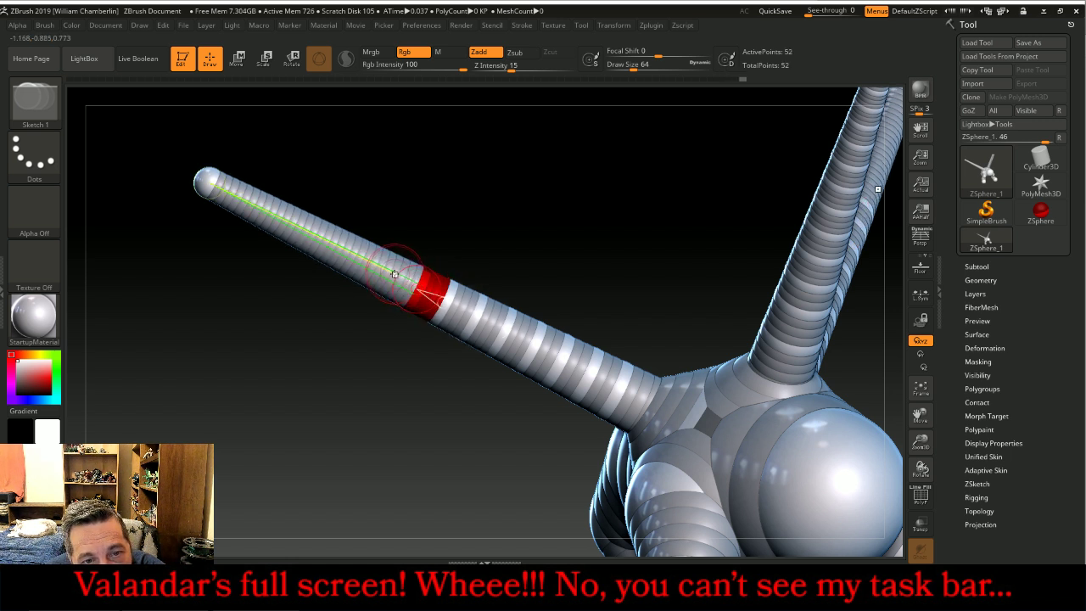
pyautogui.click(393, 274)
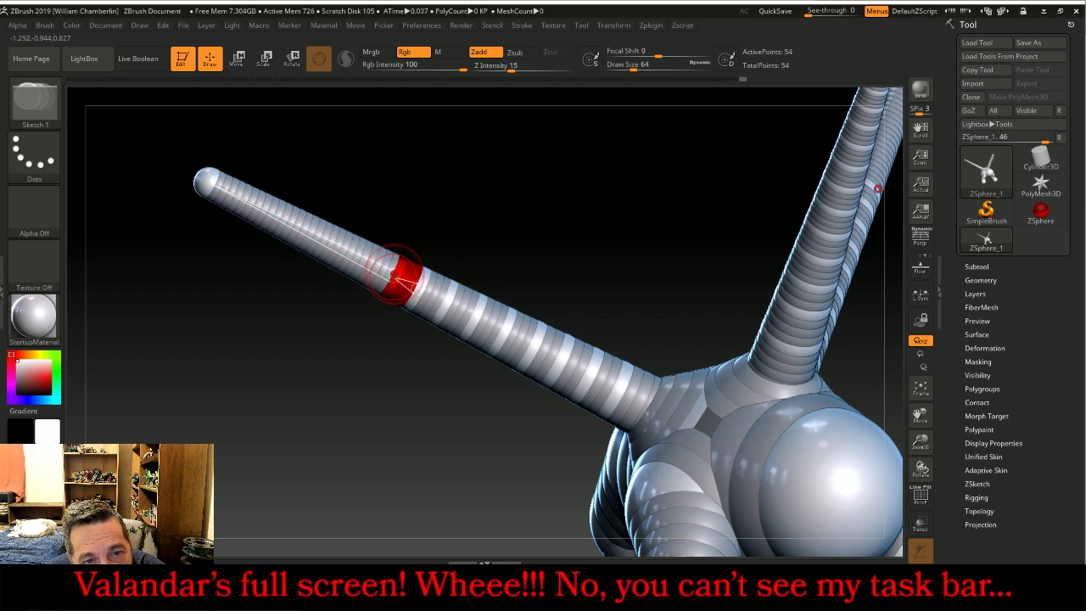
pyautogui.click(371, 261)
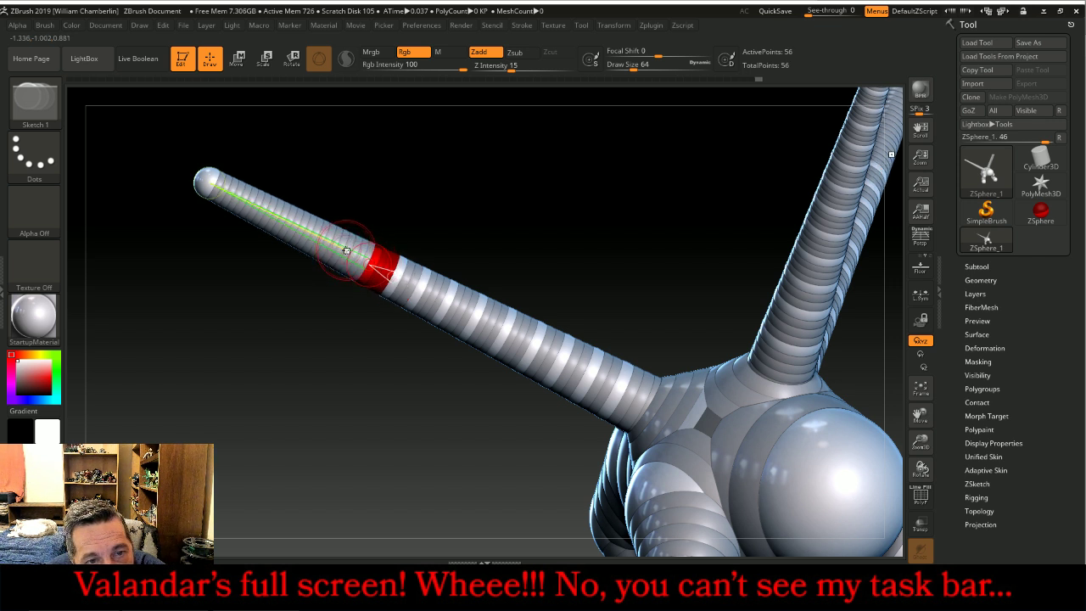
pyautogui.click(346, 250)
pyautogui.click(324, 239)
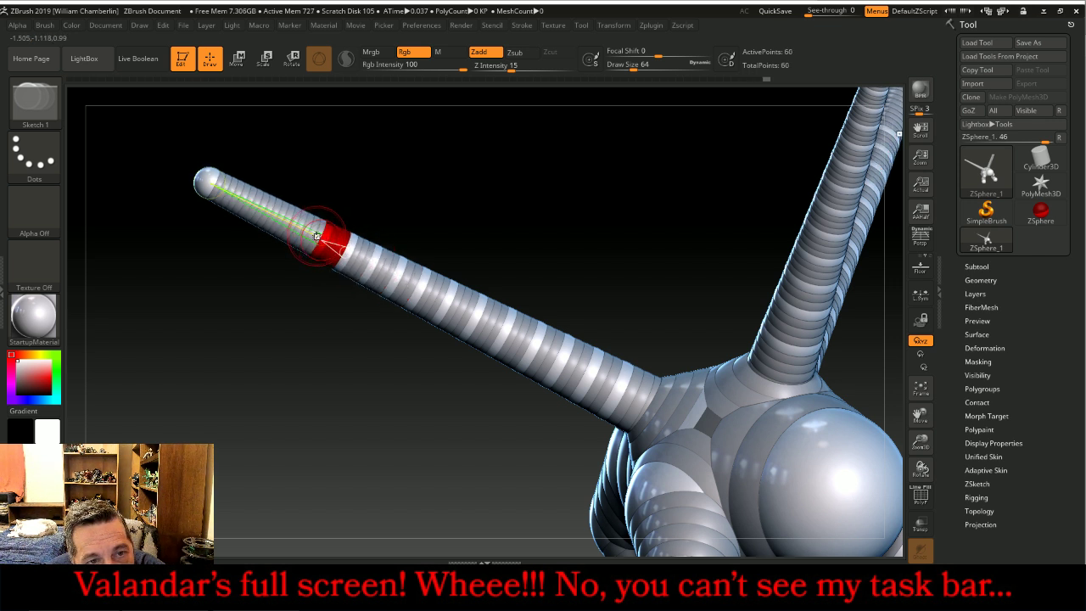
pyautogui.click(299, 227)
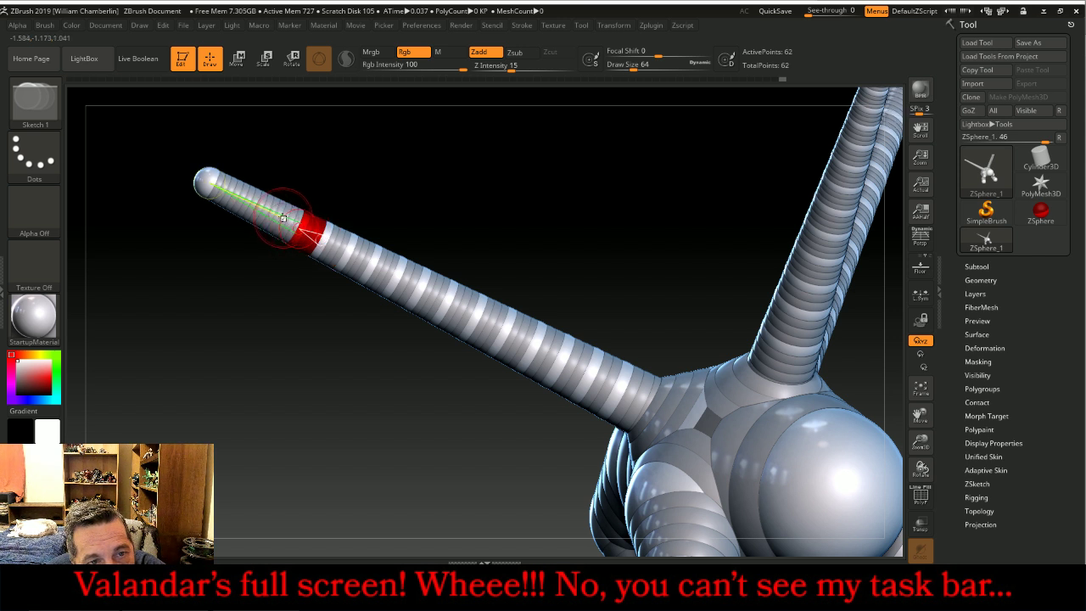
pyautogui.click(268, 211)
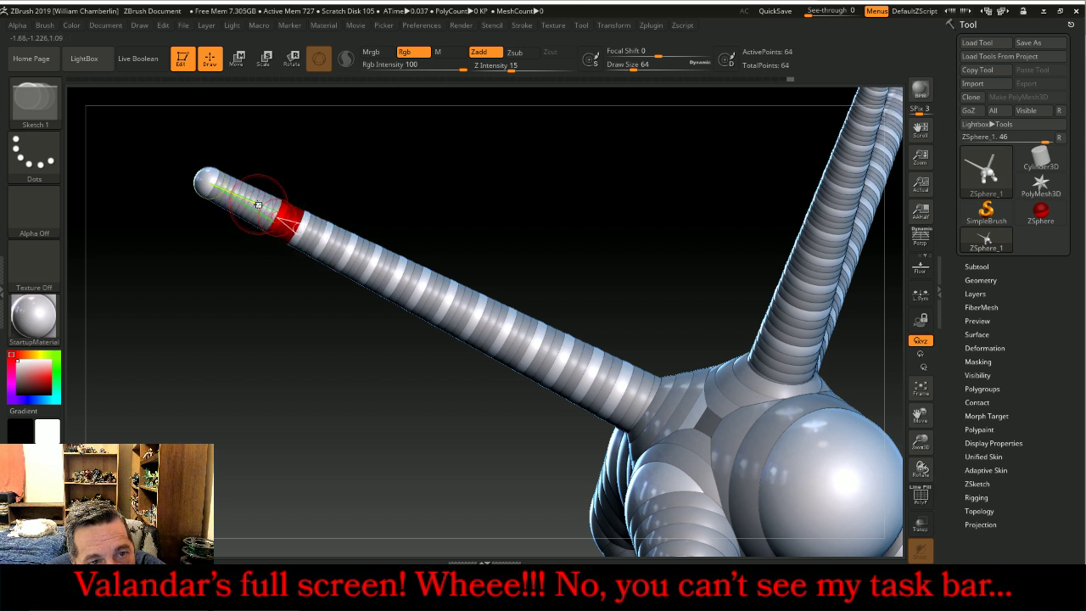
pyautogui.click(256, 204)
pyautogui.click(235, 195)
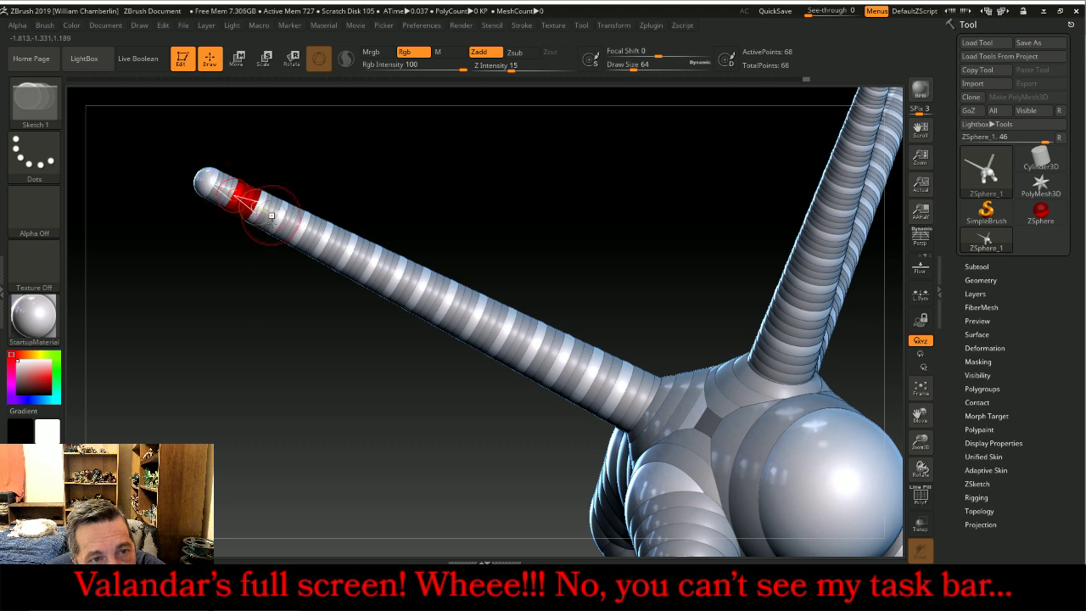
# - Examine the whole model with its subdivided stalks from several sides and check the live stream chat
pyautogui.moveTo(273, 358); pyautogui.dragTo(365, 388)
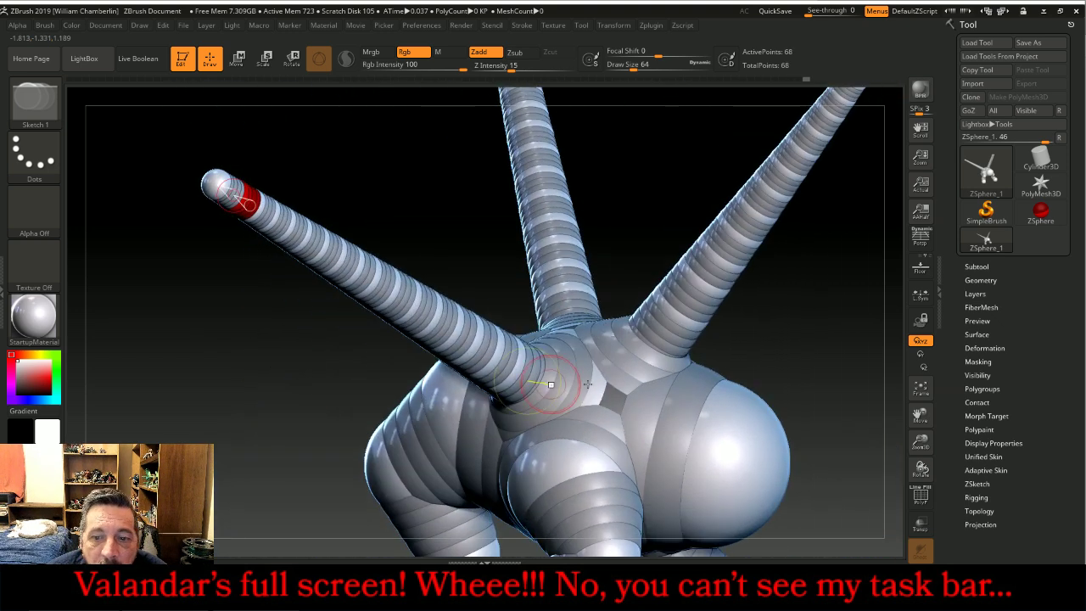
pyautogui.click(929, 391)
pyautogui.moveTo(840, 407); pyautogui.dragTo(832, 447)
pyautogui.moveTo(921, 415); pyautogui.dragTo(902, 379)
pyautogui.moveTo(802, 458); pyautogui.dragTo(783, 444)
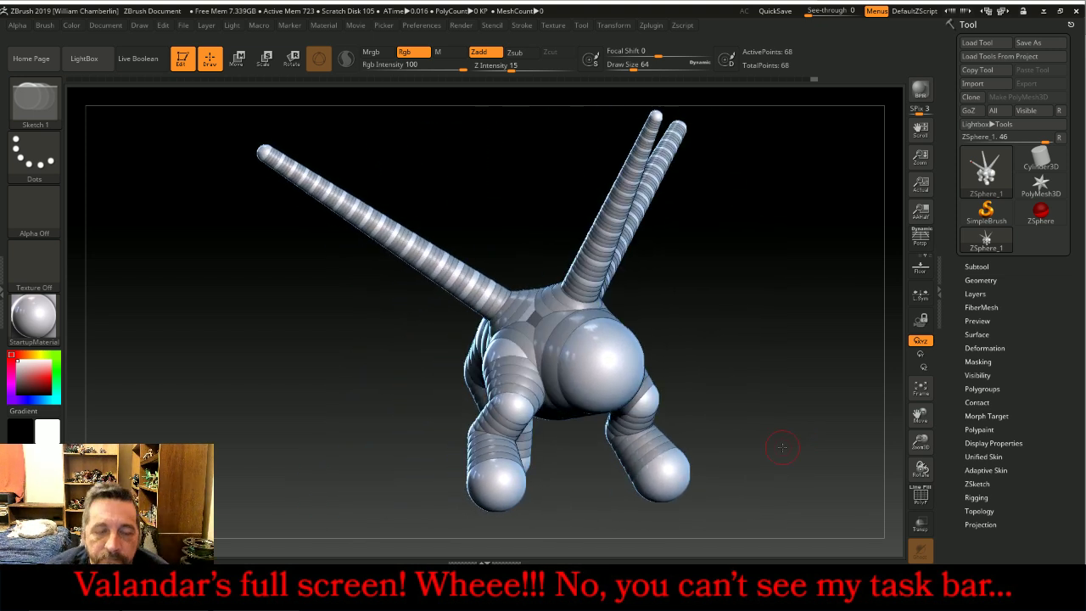
pyautogui.hotkey('alt', 'Tab')
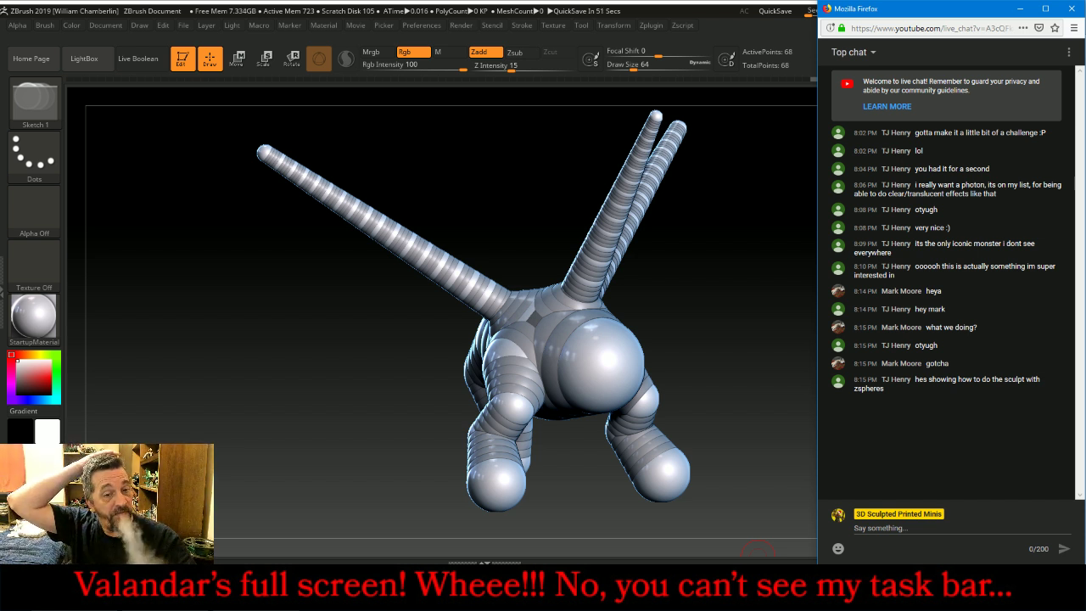
pyautogui.moveTo(280, 412); pyautogui.dragTo(292, 419)
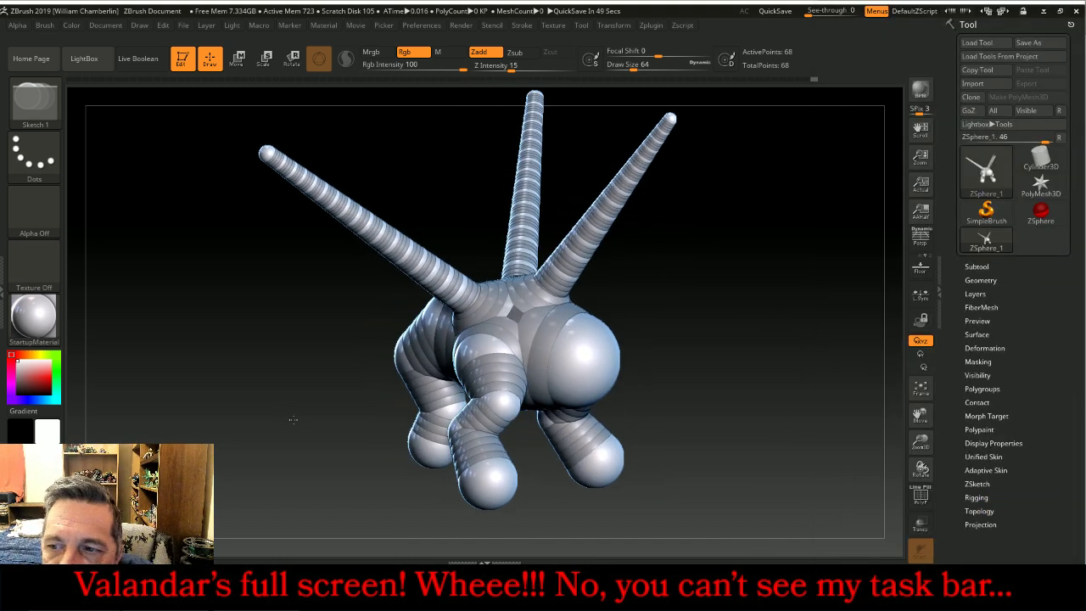
# - Duplicate the ZSphere_1 subtool and make the original ZSphere_1 the active subtool again
pyautogui.click(977, 267)
pyautogui.moveTo(1077, 375); pyautogui.dragTo(1075, 291)
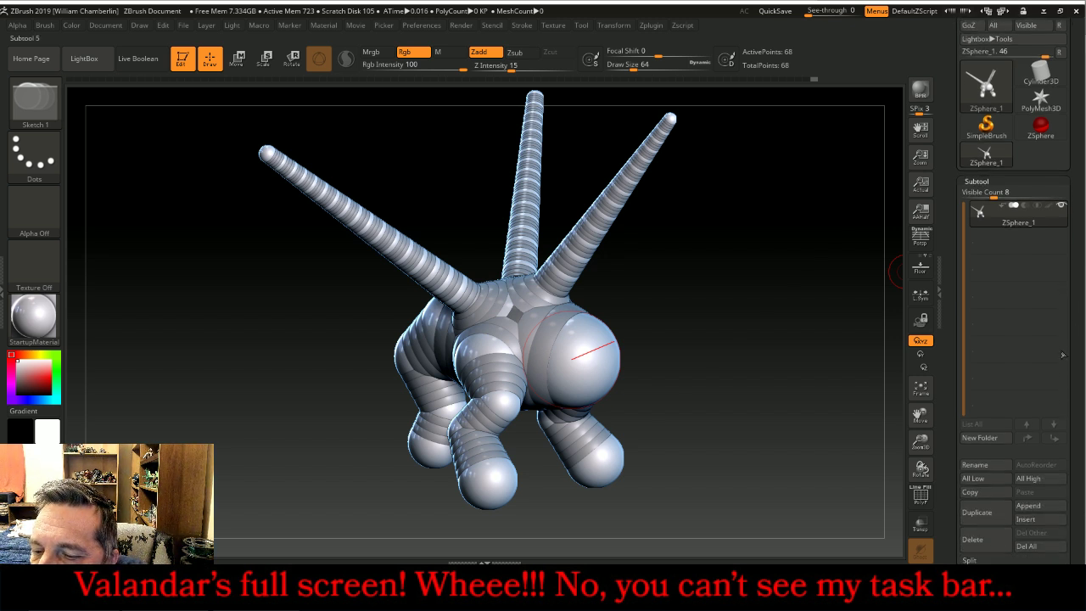
pyautogui.click(977, 512)
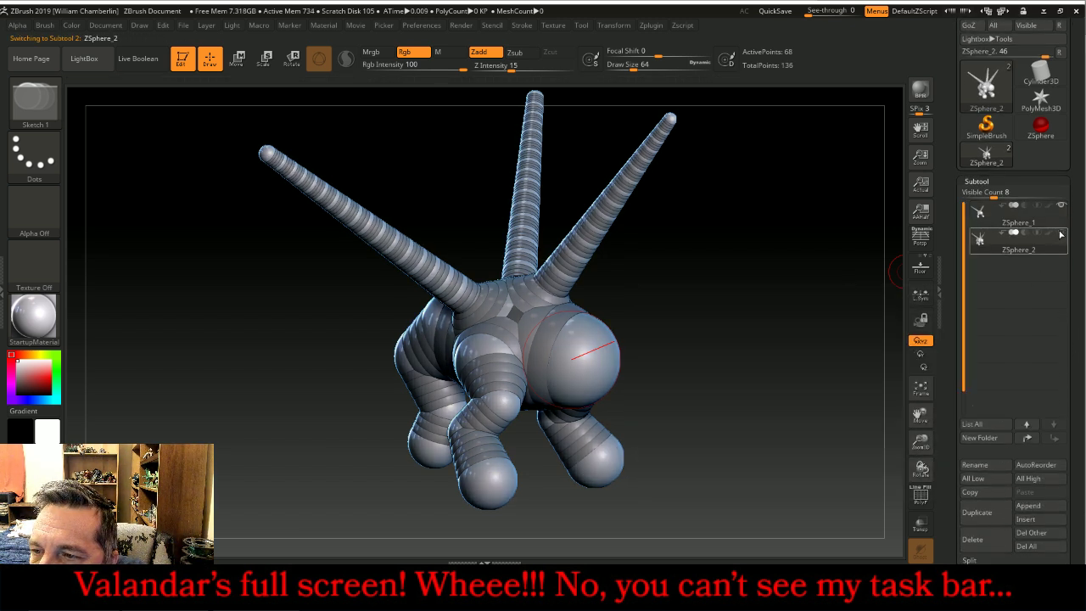
pyautogui.click(981, 213)
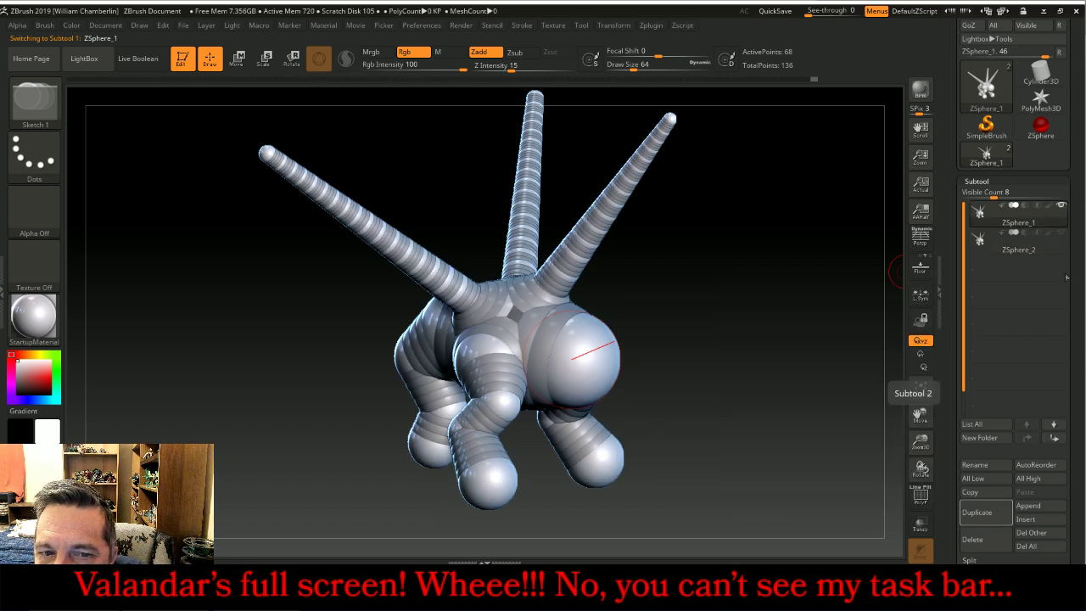
# - Preview the adaptive skin of ZSphere_1 at density 2 and DynaMesh resolution 256, then return to the ZSpheres
pyautogui.scroll(-5, 1064, 255)
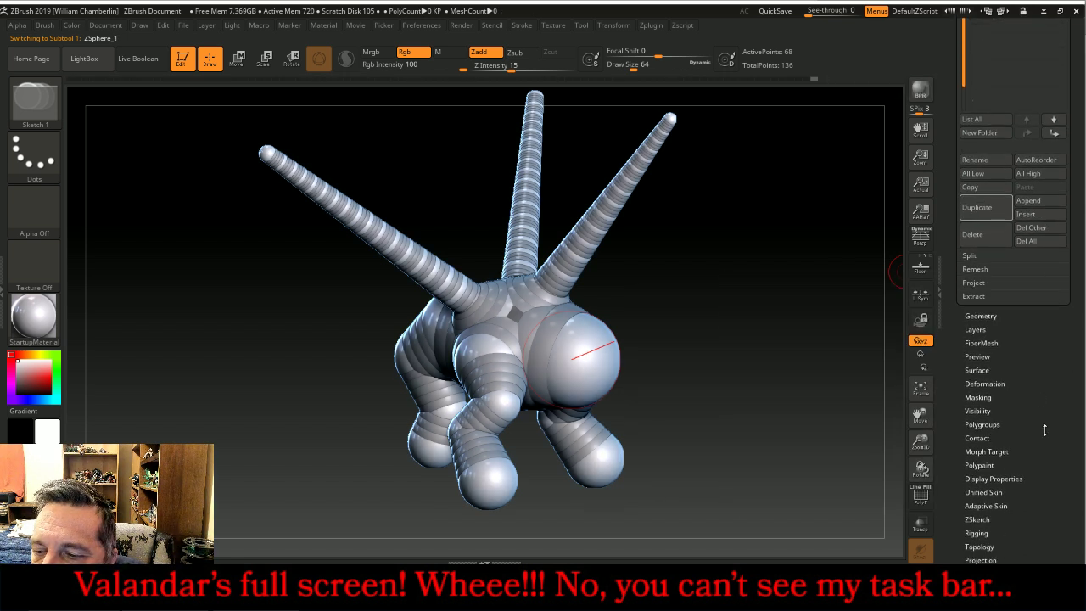
pyautogui.scroll(-2, 1044, 399)
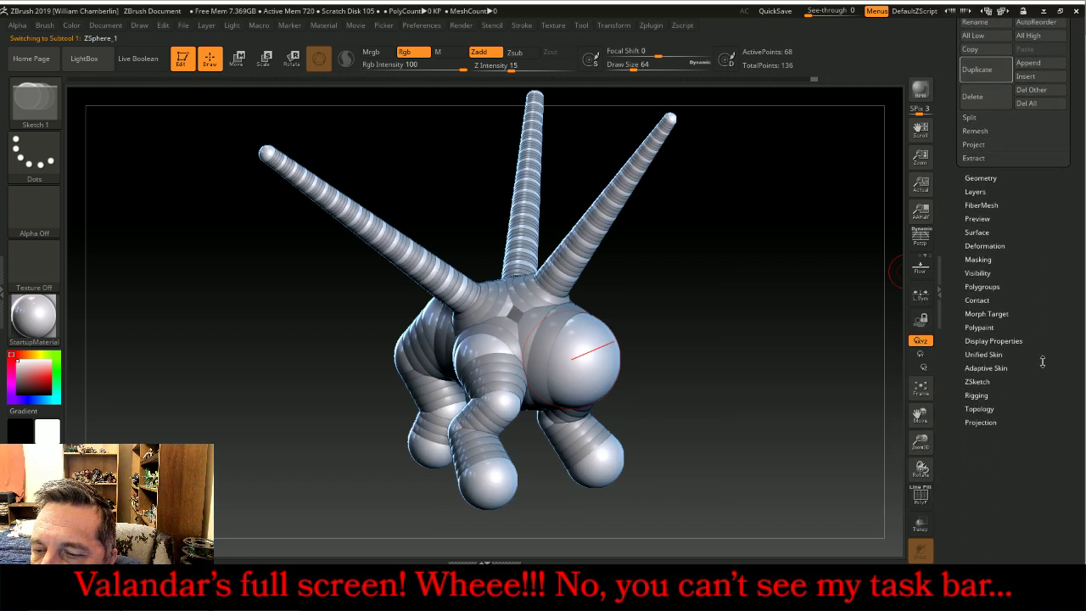
pyautogui.click(984, 366)
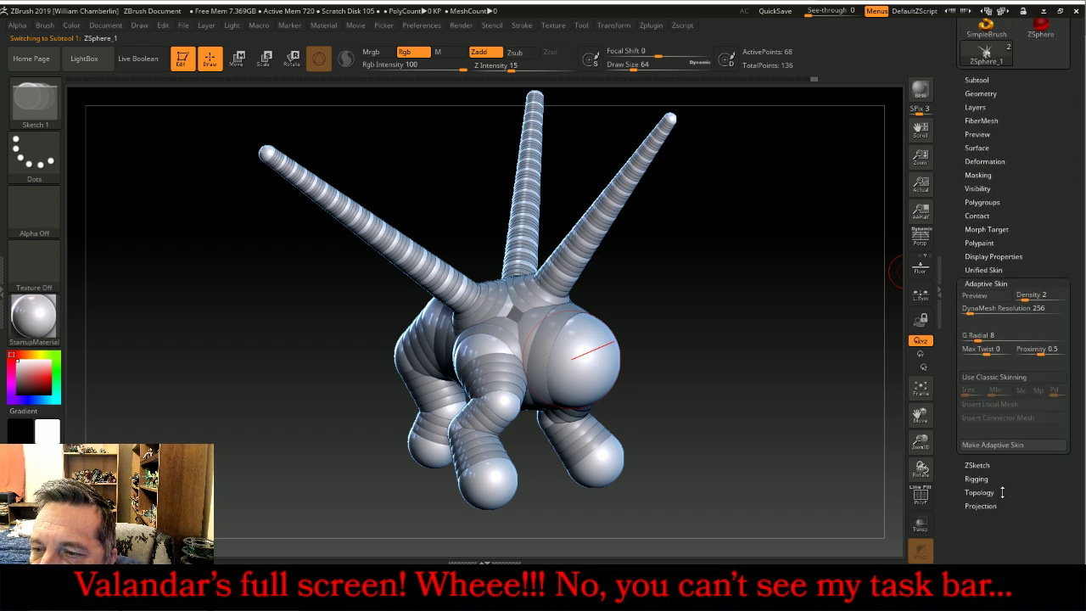
pyautogui.click(974, 294)
pyautogui.moveTo(796, 346); pyautogui.dragTo(791, 345)
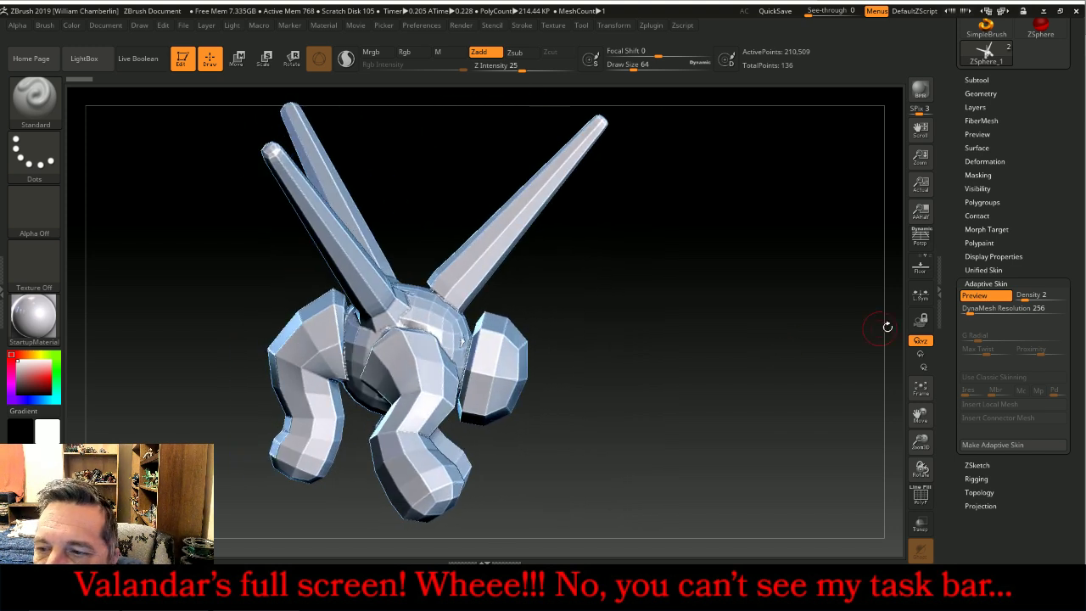
pyautogui.click(974, 294)
# - Make a unified skin from the ZSphere model with resolution 128 and smooth 10
pyautogui.click(985, 270)
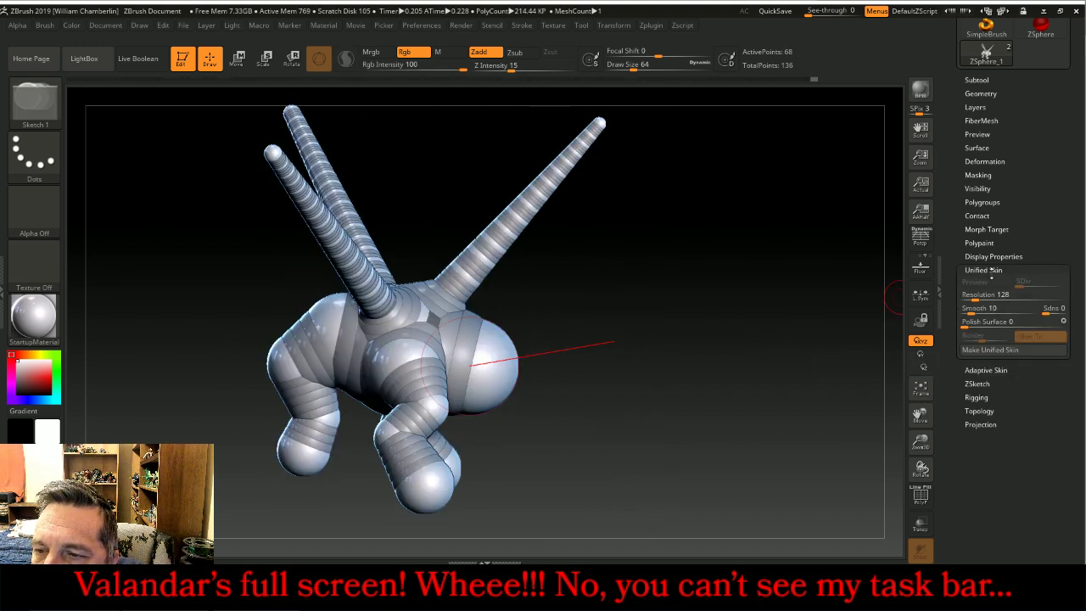
pyautogui.click(992, 350)
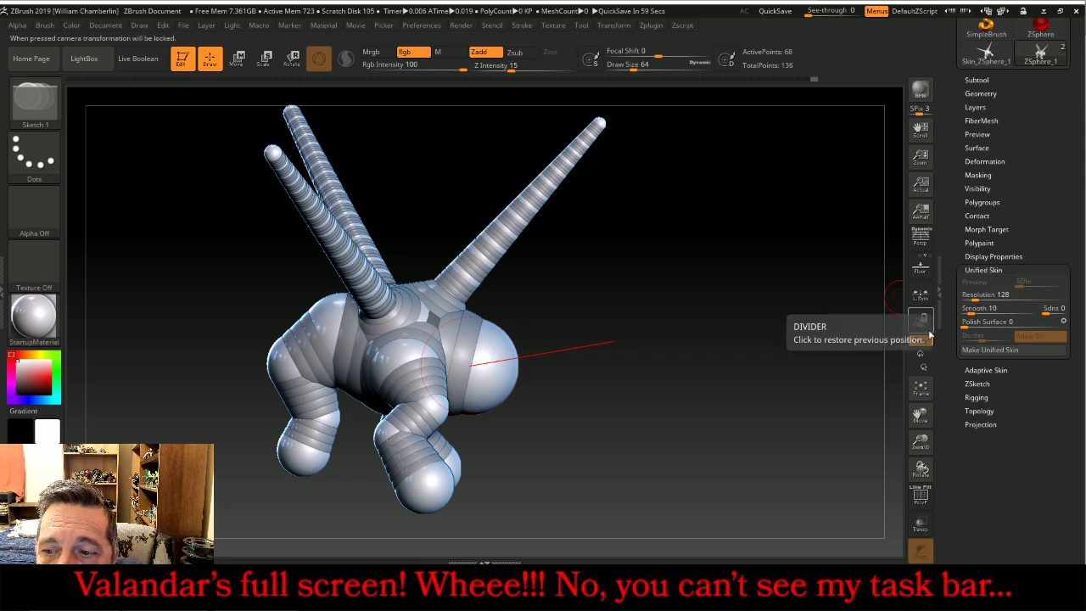
pyautogui.moveTo(712, 291); pyautogui.dragTo(716, 285)
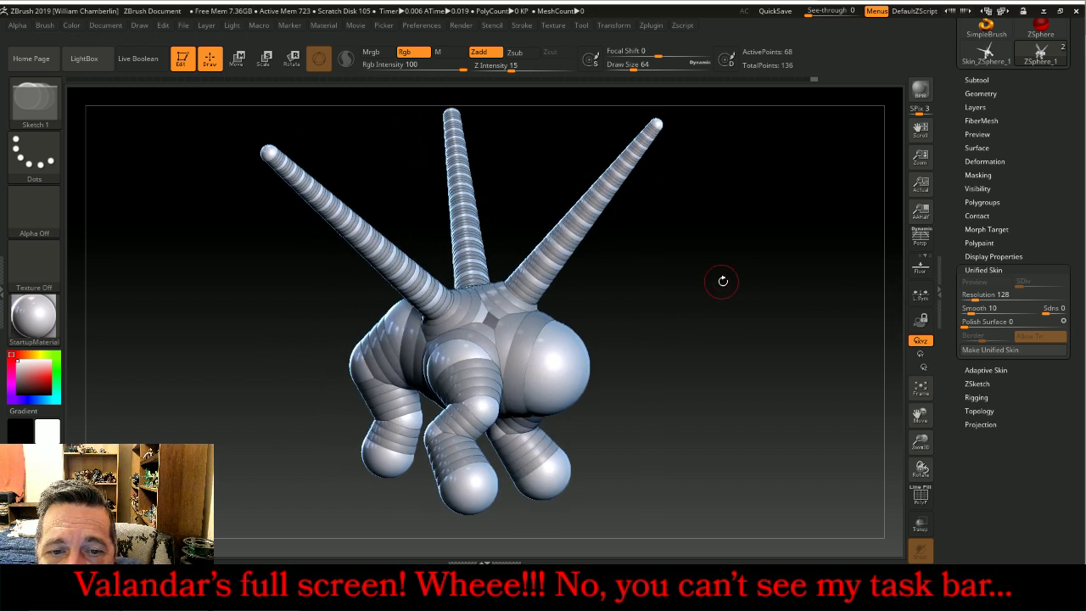
# - Set the adaptive skin density to 4 and the DynaMesh resolution to 512, and preview the resulting mesh
pyautogui.click(983, 270)
pyautogui.click(983, 283)
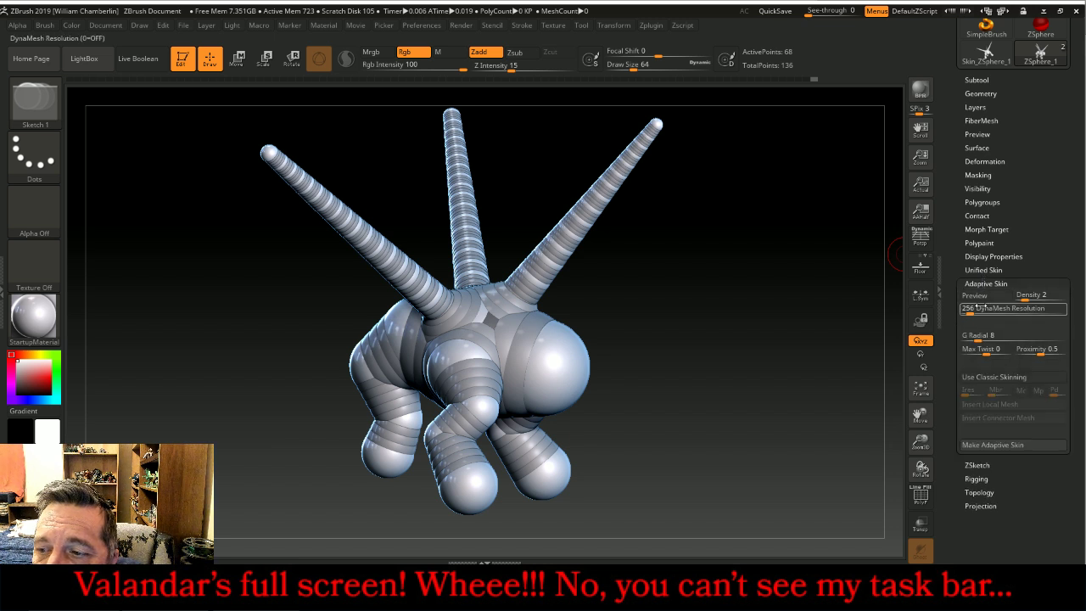
pyautogui.moveTo(1025, 297); pyautogui.dragTo(1034, 298)
pyautogui.click(969, 310)
pyautogui.write('51')
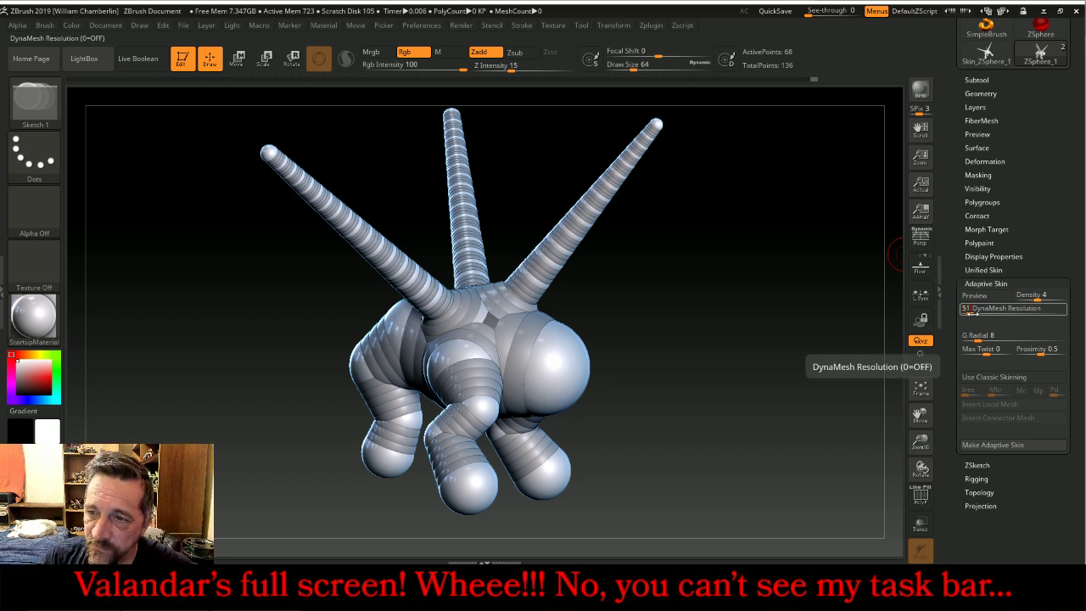
pyautogui.write('2')
pyautogui.press('Return')
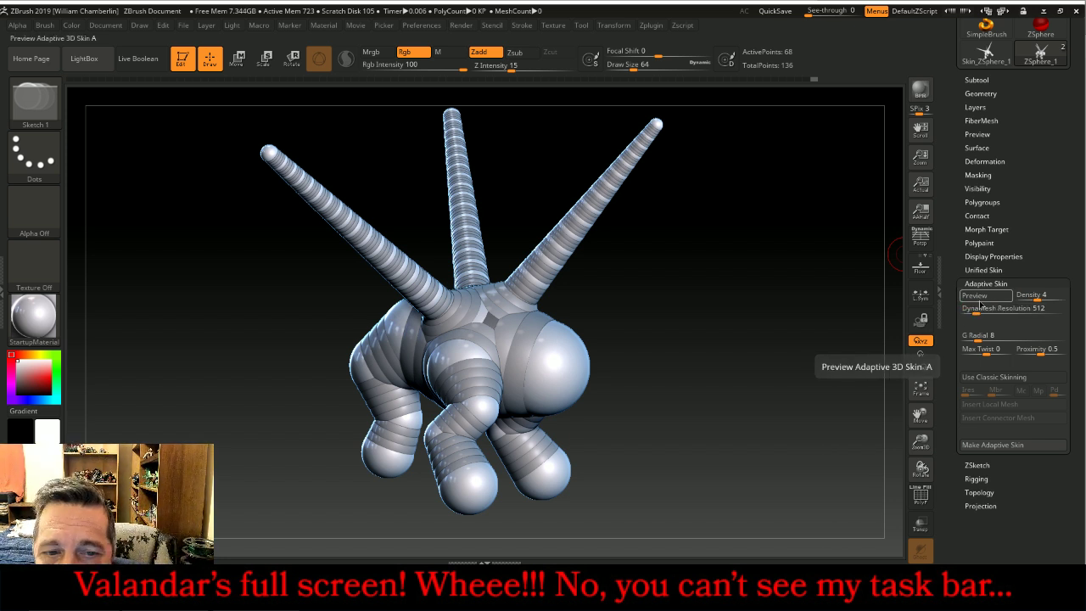
pyautogui.click(976, 296)
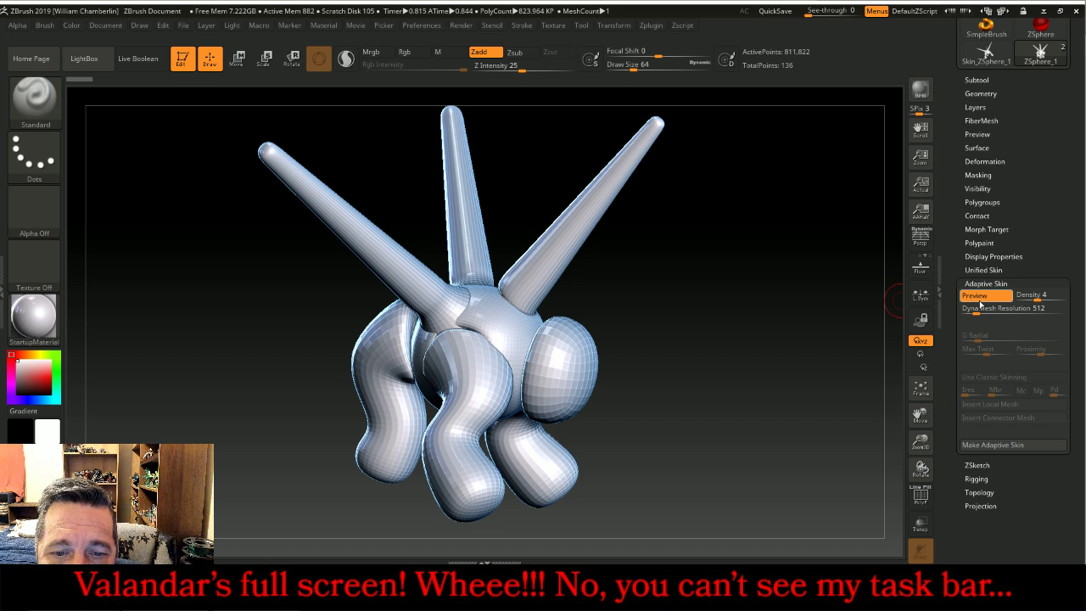
pyautogui.moveTo(758, 321); pyautogui.dragTo(764, 323)
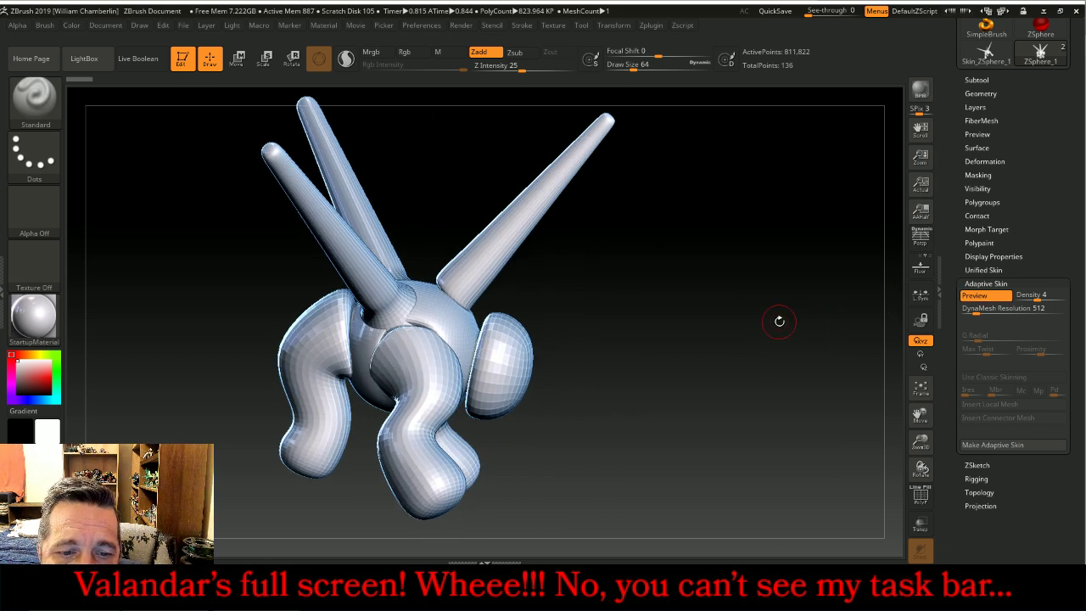
# - Set the adaptive skin to density 6, G Radial 14 and Proximity 1, preview it and return to the ZSpheres
pyautogui.moveTo(1037, 298); pyautogui.dragTo(1047, 298)
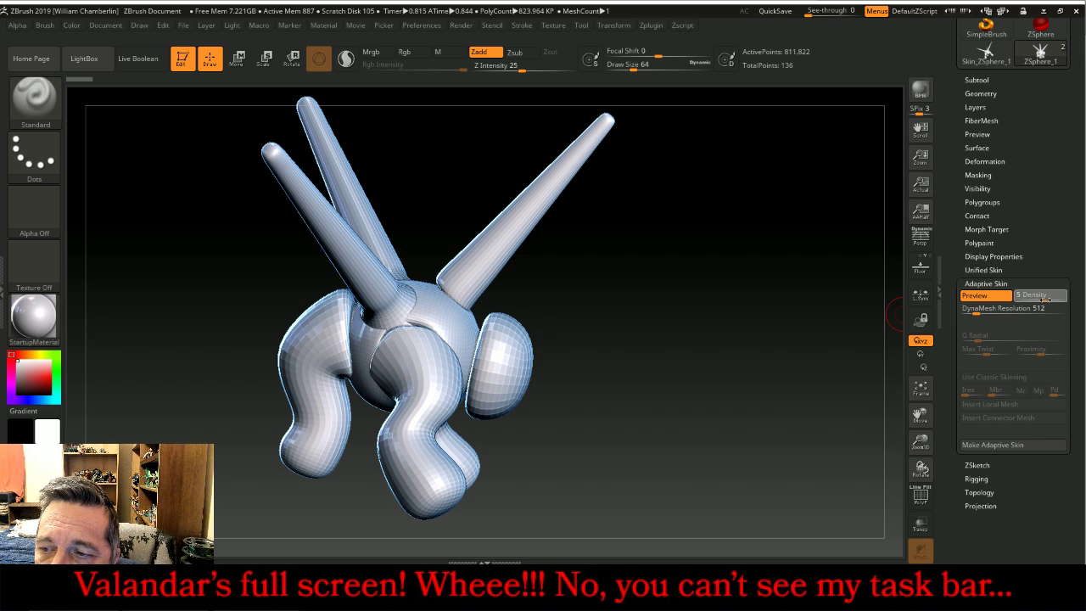
pyautogui.click(991, 297)
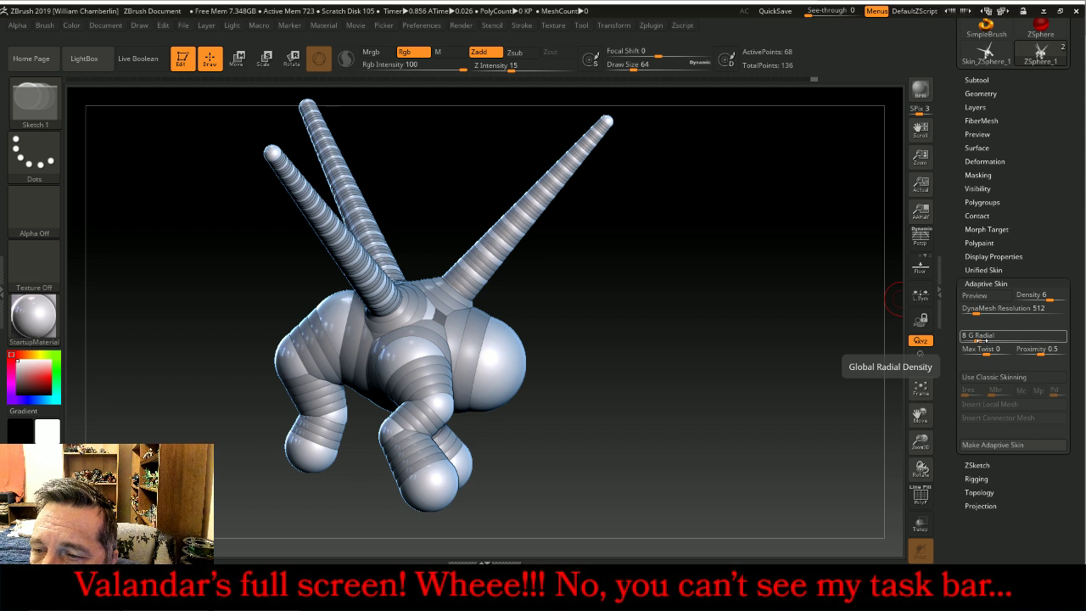
pyautogui.moveTo(978, 339); pyautogui.dragTo(988, 340)
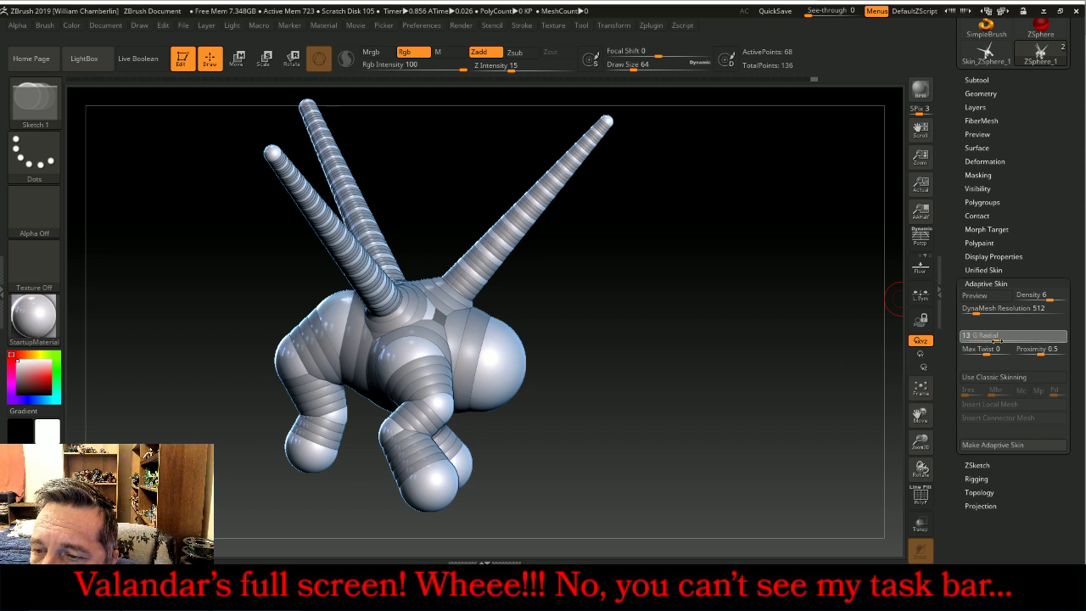
pyautogui.moveTo(999, 338); pyautogui.dragTo(1053, 351)
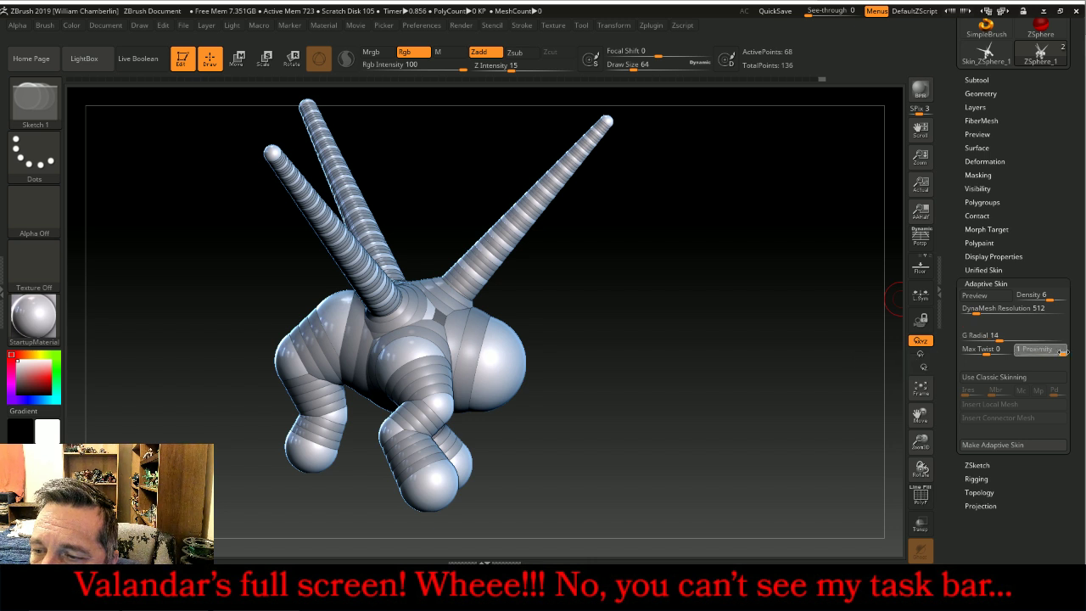
pyautogui.click(1000, 298)
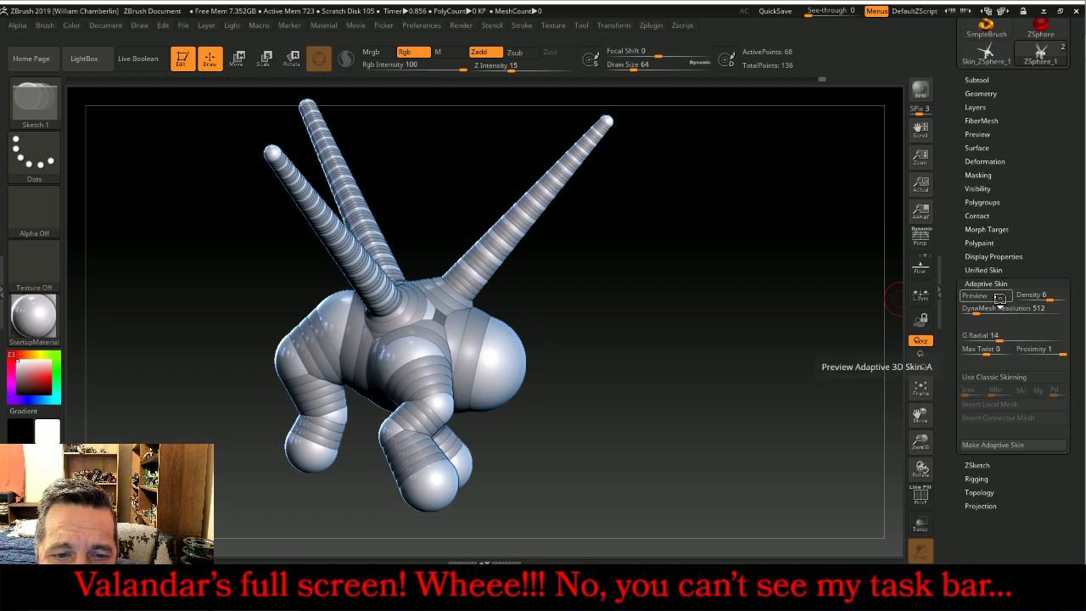
pyautogui.click(1001, 298)
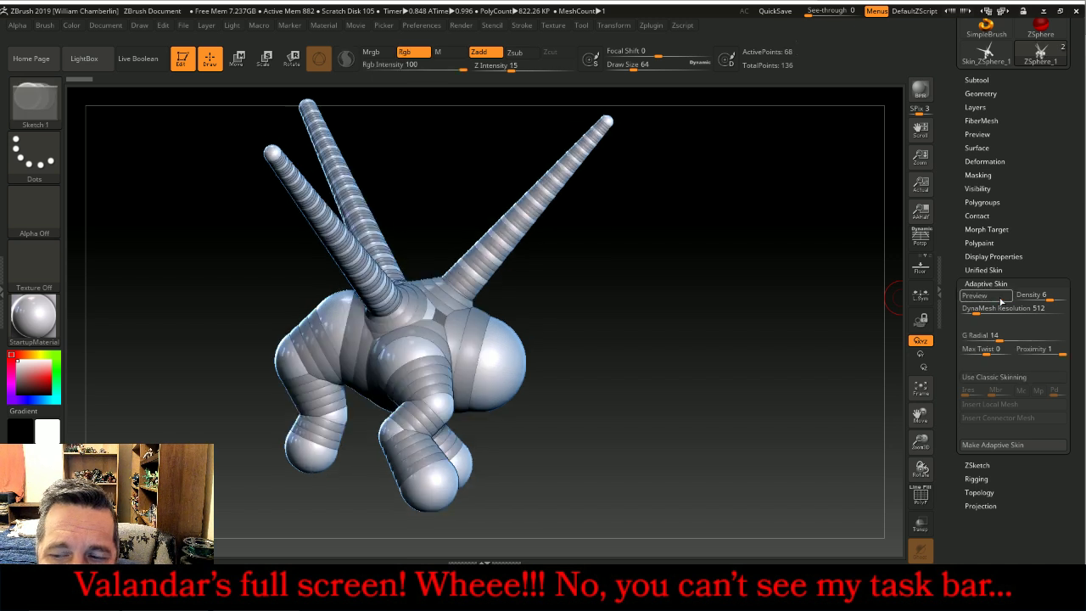
# - Set the adaptive skin's G Radial to 16 and Proximity to 0
pyautogui.moveTo(985, 338); pyautogui.dragTo(1007, 336)
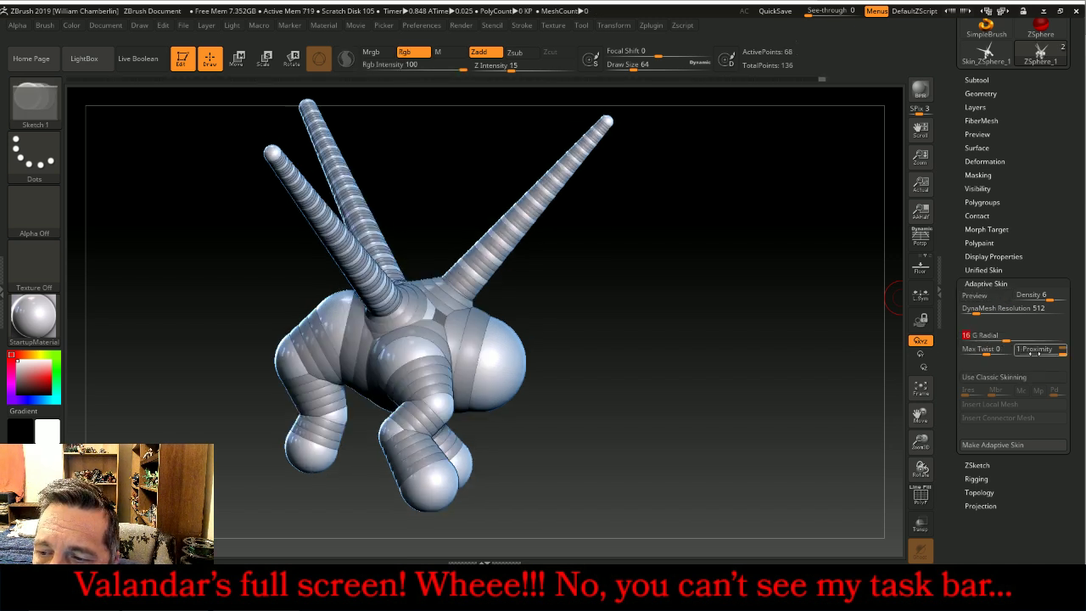
pyautogui.click(1028, 351)
pyautogui.press('Return')
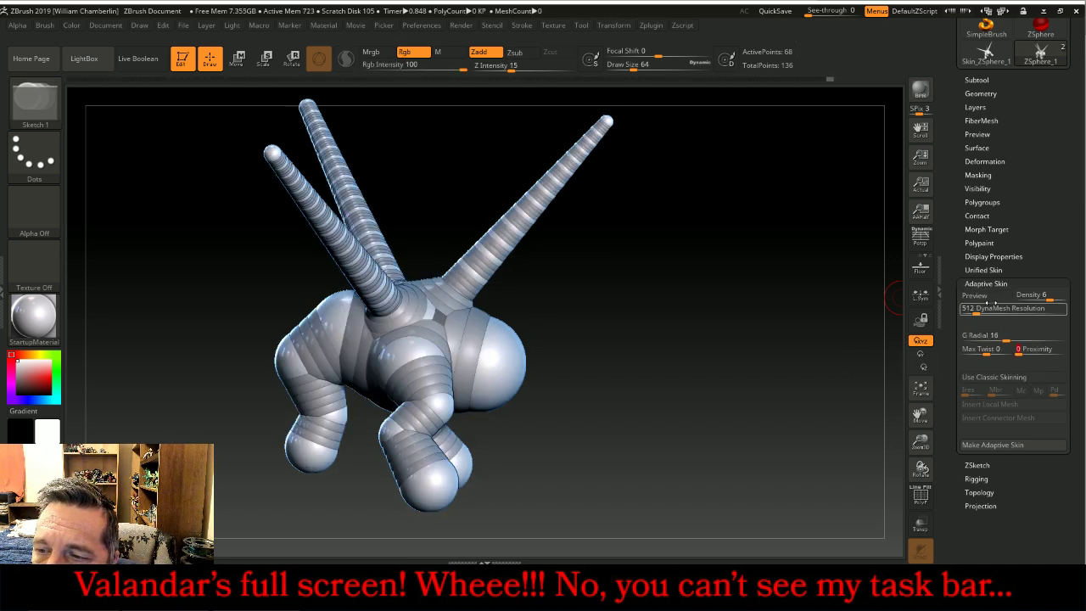
# - Preview the adaptive skin, then try moving the head ZSphere farther from the body and preview the skin again
pyautogui.click(990, 297)
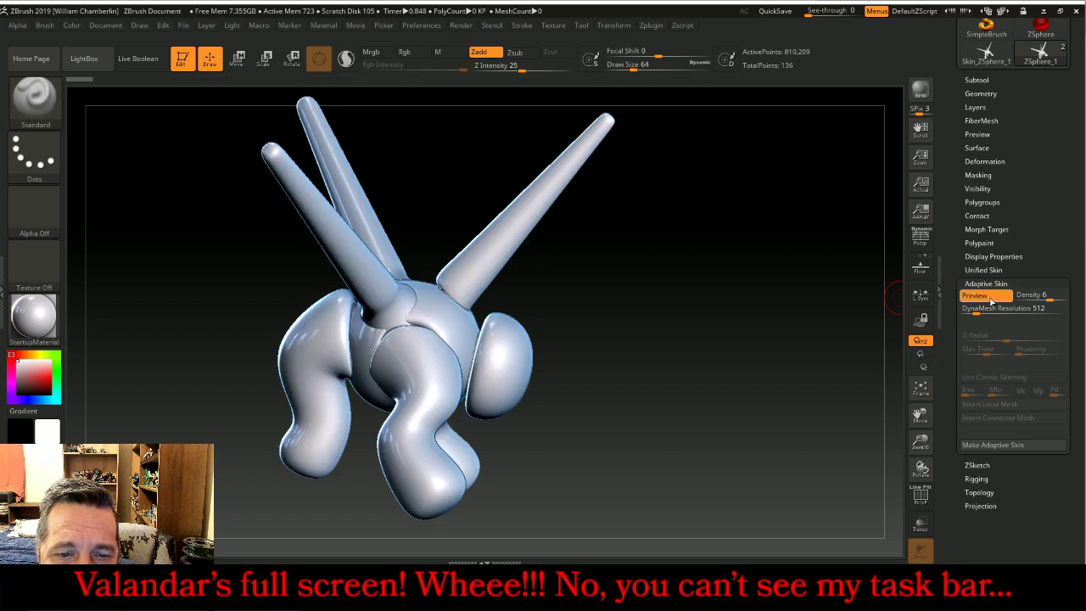
pyautogui.click(992, 301)
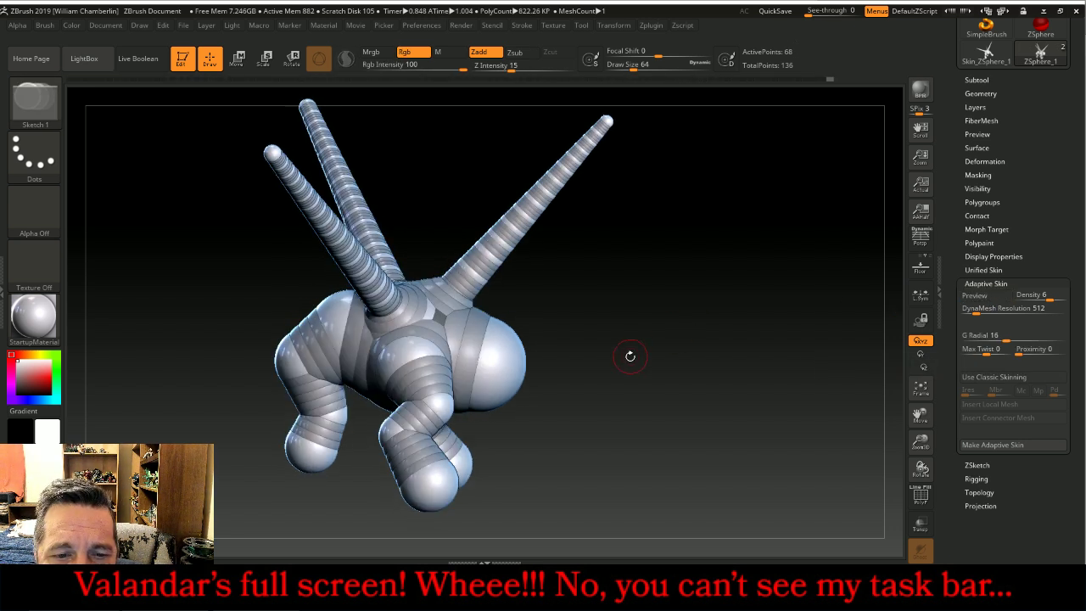
pyautogui.click(236, 66)
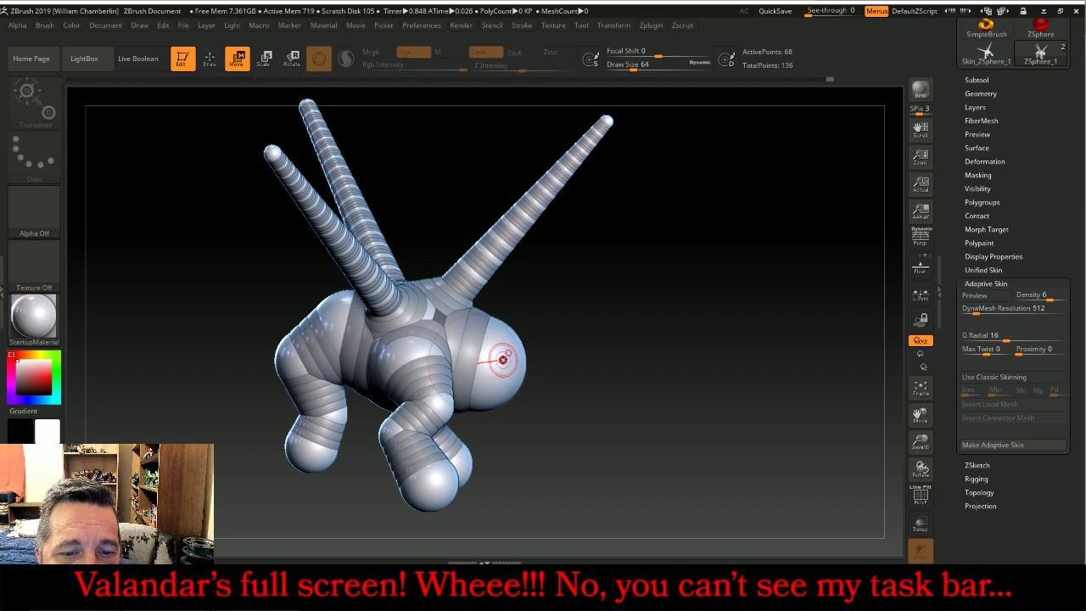
pyautogui.moveTo(479, 363); pyautogui.dragTo(522, 371)
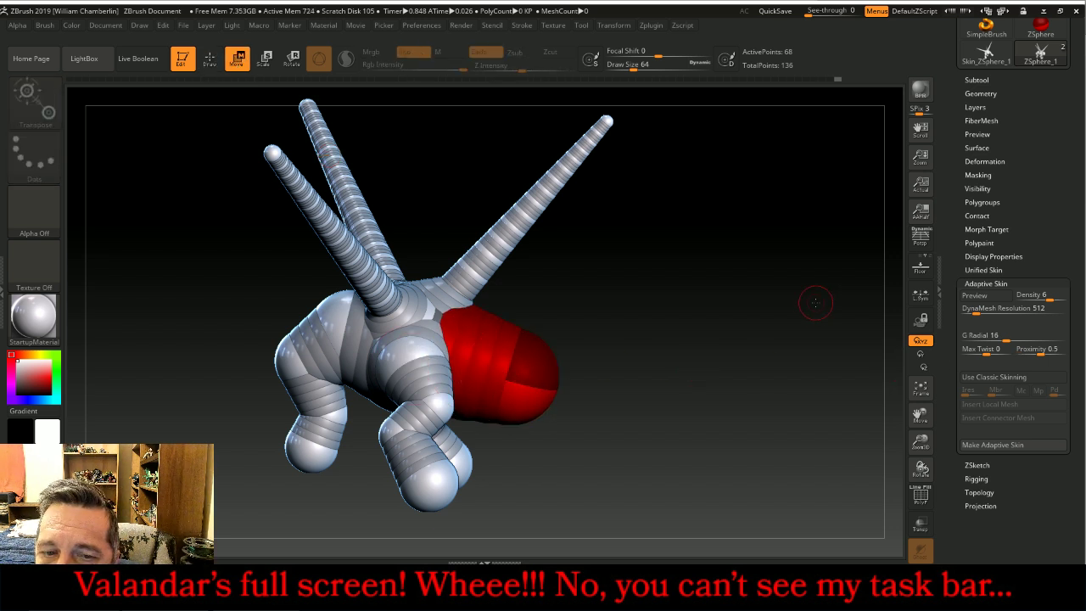
pyautogui.click(980, 296)
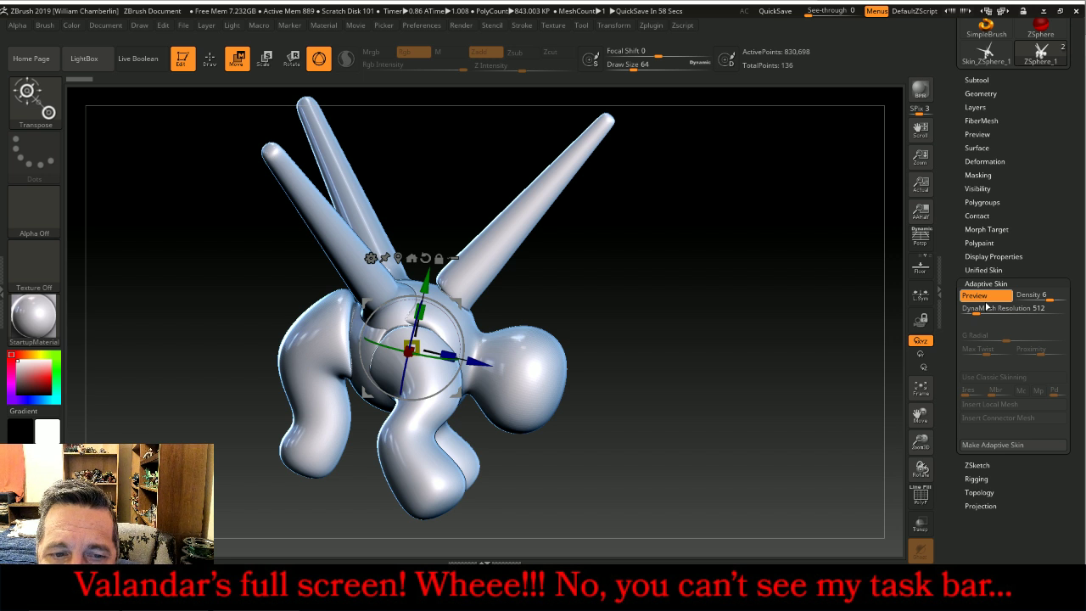
pyautogui.press('a')
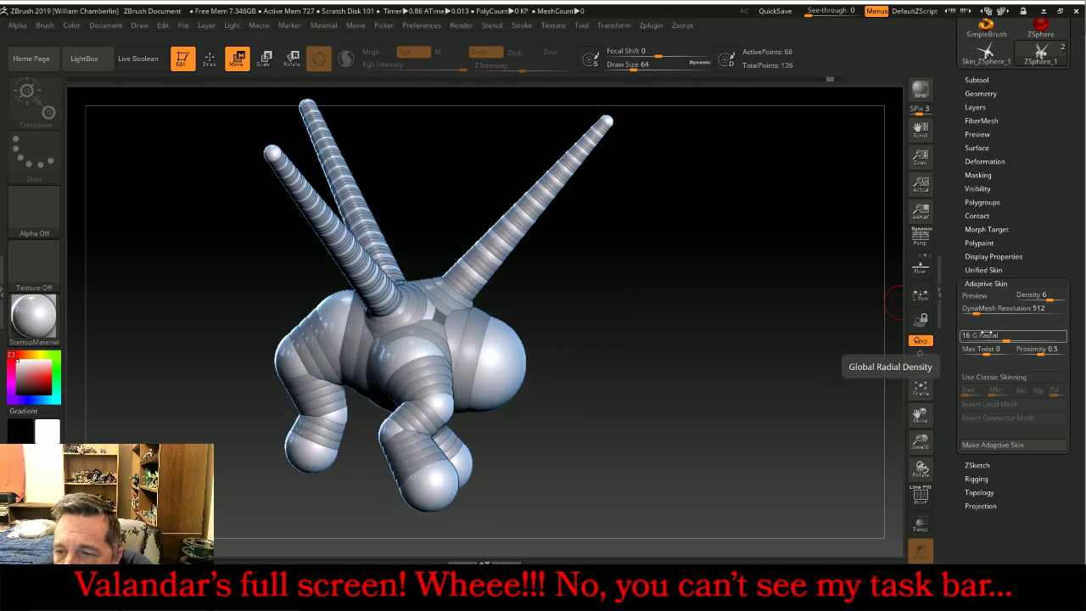
# - Preview the adaptive skin with classic skinning enabled, and turn classic skinning back off
pyautogui.click(997, 378)
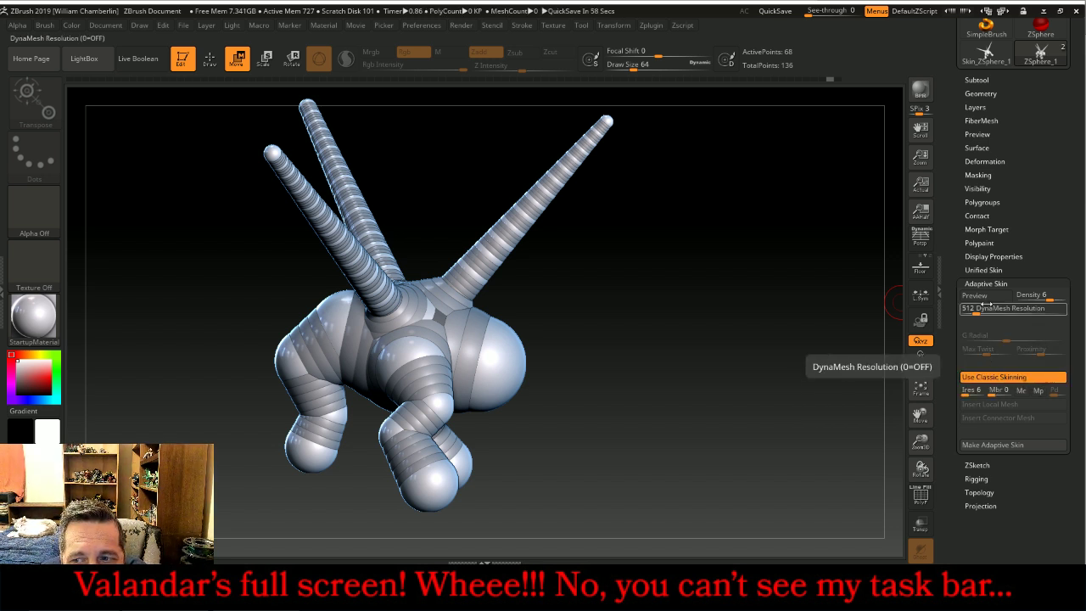
pyautogui.click(984, 295)
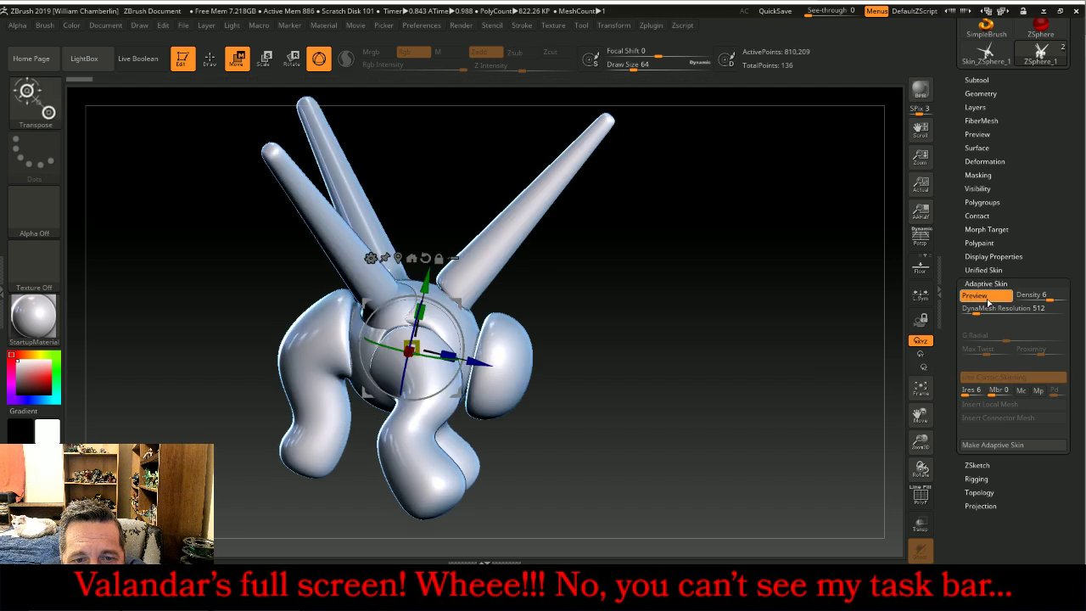
pyautogui.click(988, 299)
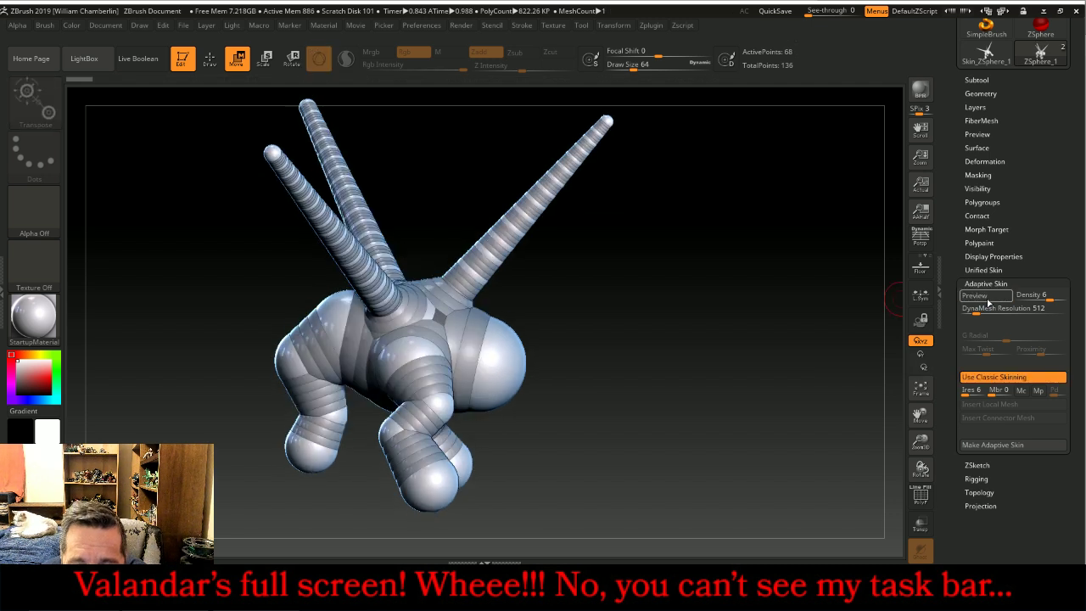
pyautogui.click(993, 377)
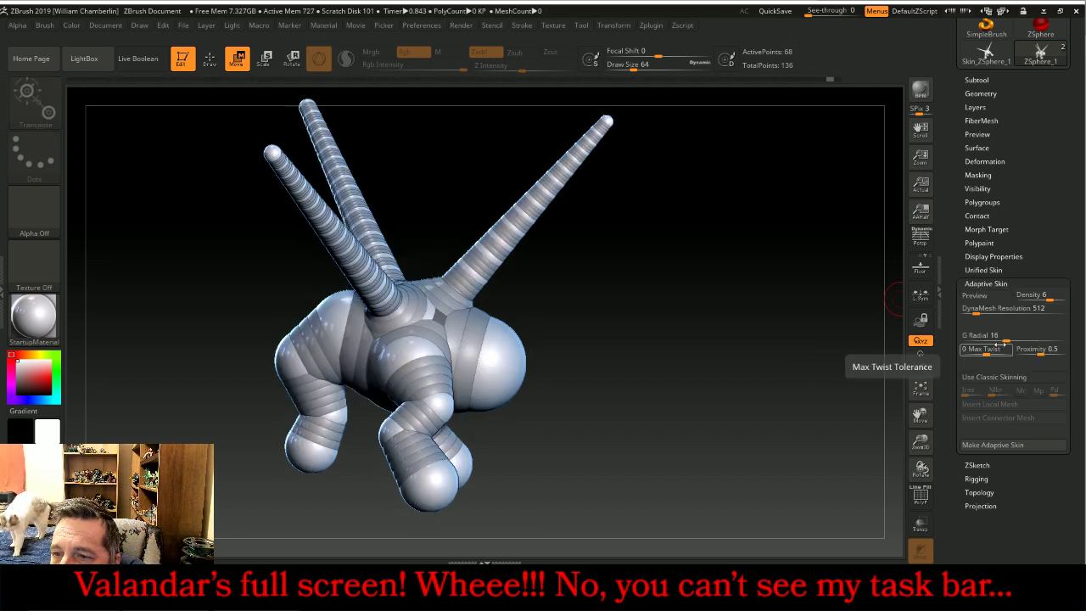
# - Preview the adaptive skin with Max Twist at 1 and again at its minimum, returning to the ZSpheres
pyautogui.moveTo(984, 350); pyautogui.dragTo(1008, 351)
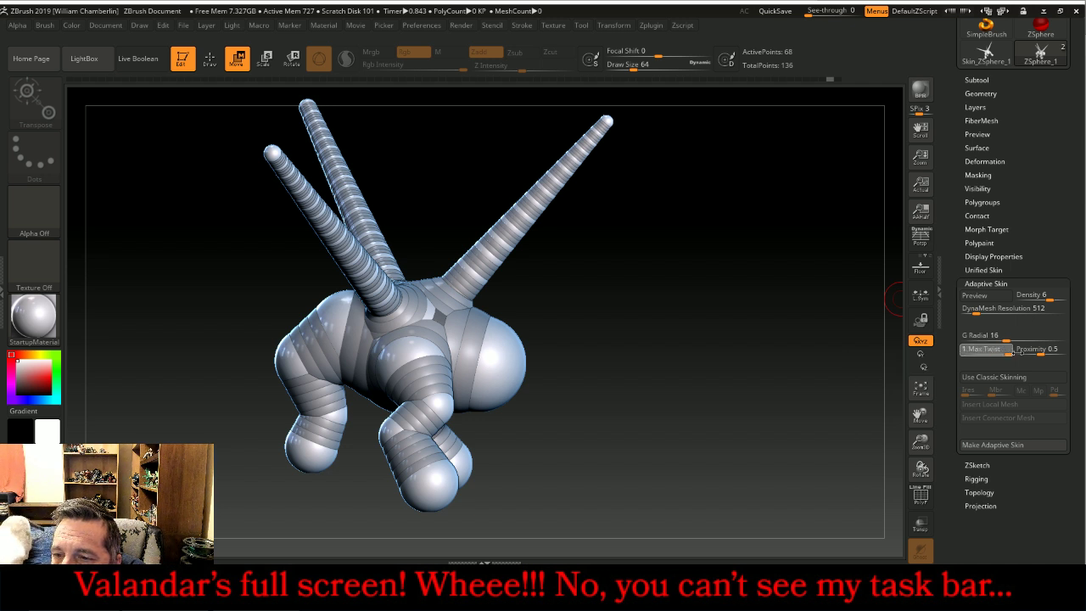
pyautogui.click(985, 295)
pyautogui.click(1005, 298)
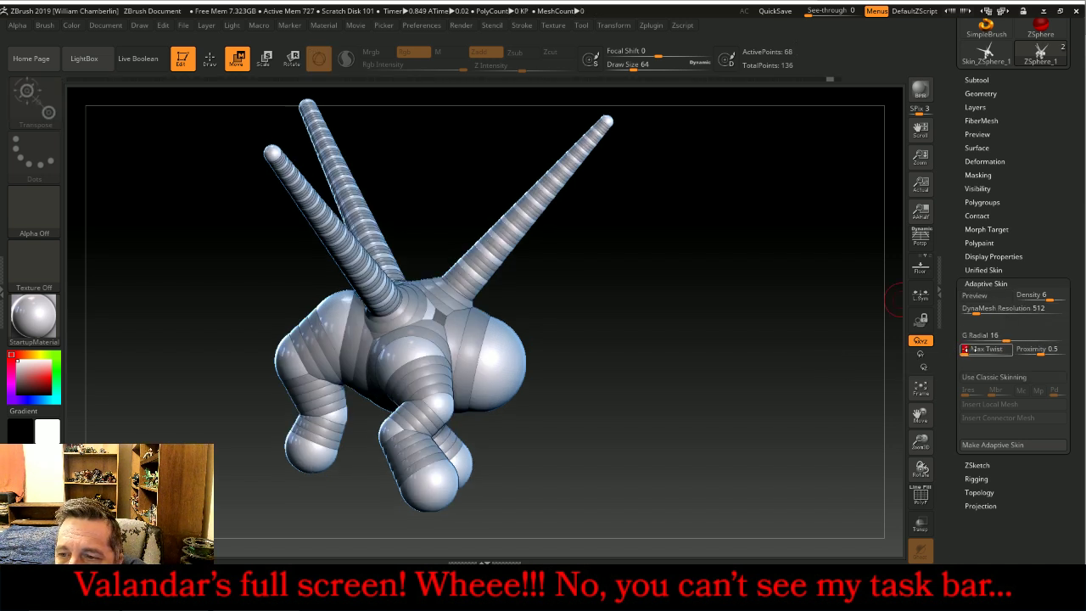
pyautogui.click(974, 296)
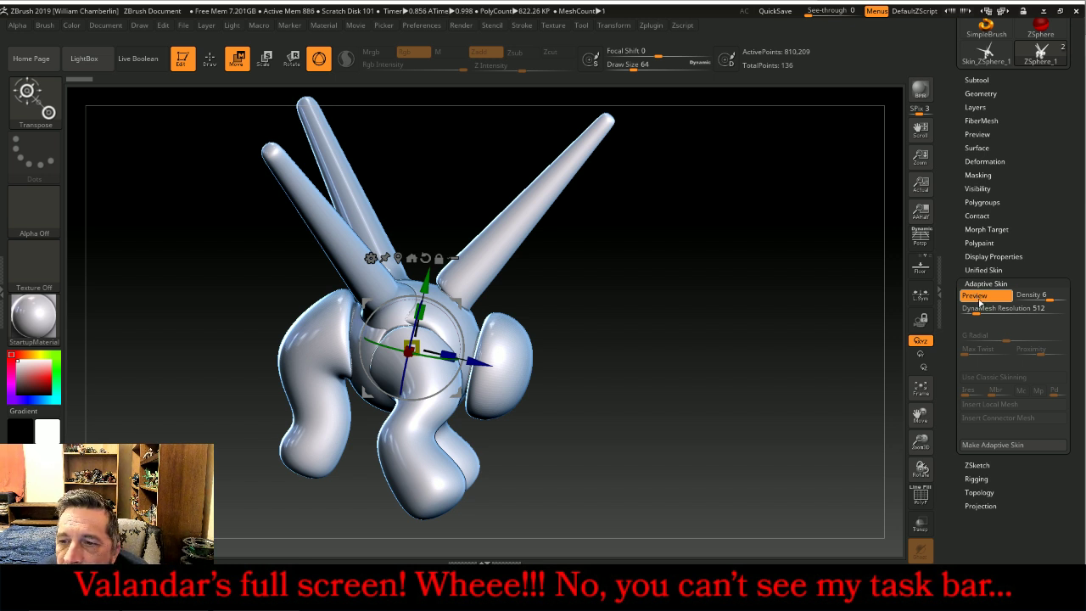
pyautogui.click(980, 297)
pyautogui.click(967, 349)
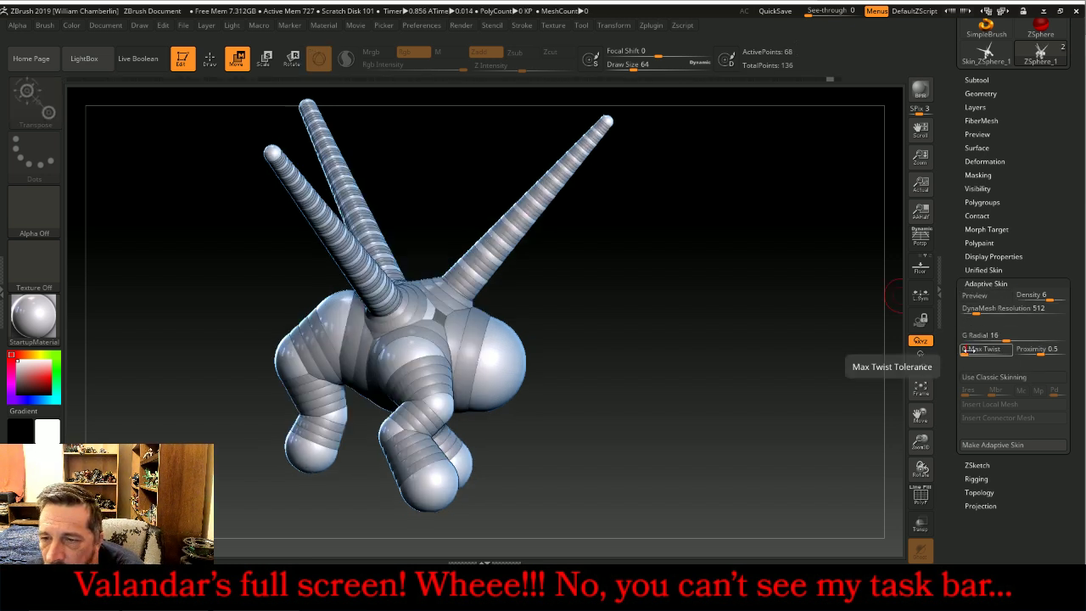
# - Enable classic skinning, set Ires and Mbr to 100, and preview the adaptive skin
pyautogui.click(995, 382)
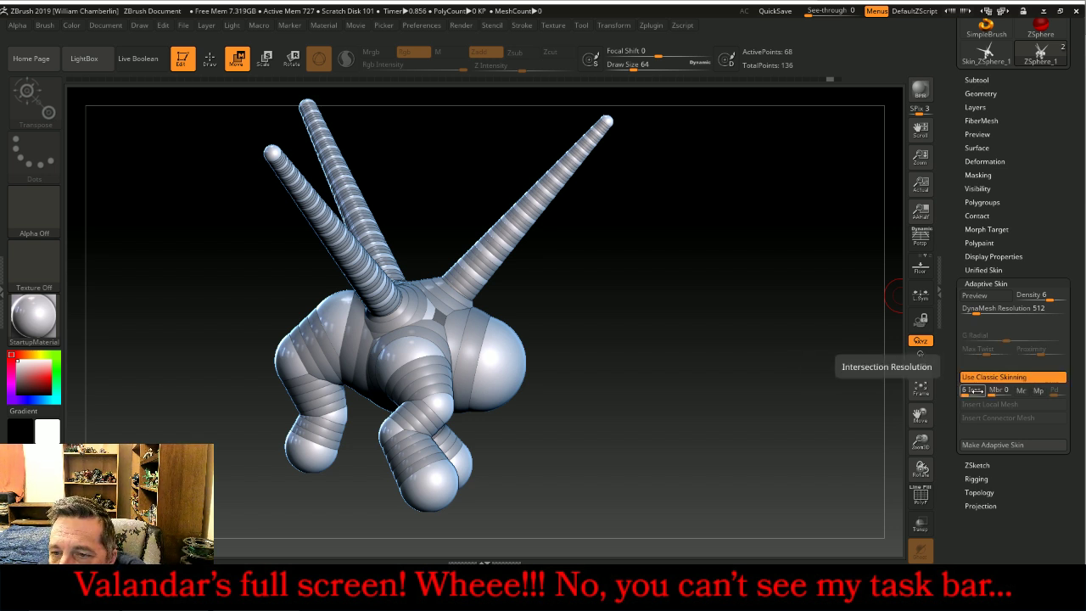
pyautogui.moveTo(971, 392); pyautogui.dragTo(1016, 393)
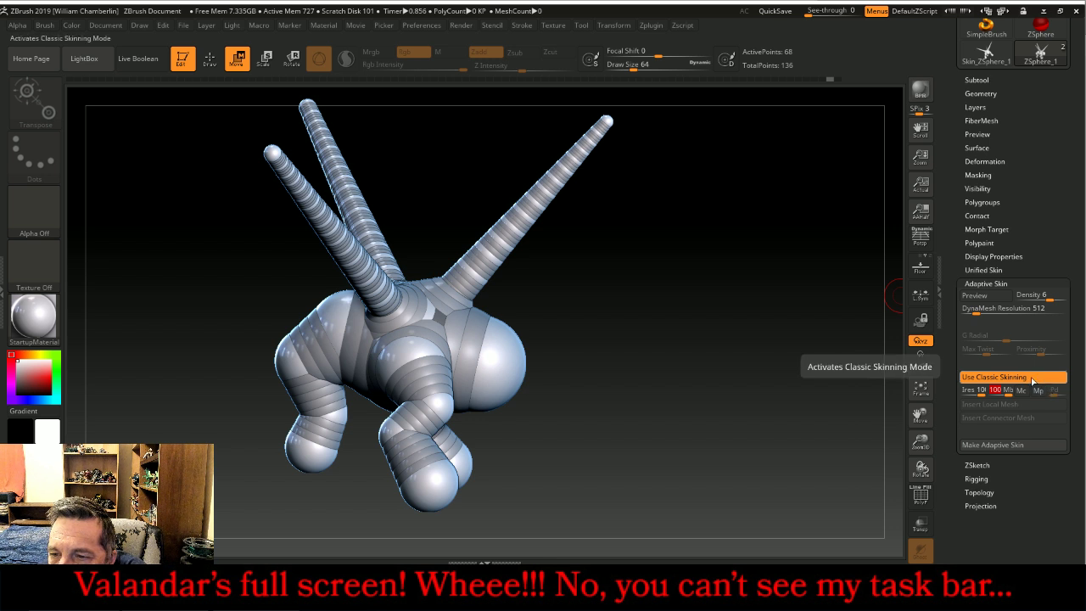
pyautogui.click(980, 296)
pyautogui.moveTo(727, 296)
pyautogui.mouseDown()
pyautogui.moveTo(673, 308)
pyautogui.moveTo(621, 294)
pyautogui.moveTo(713, 291)
pyautogui.mouseUp()
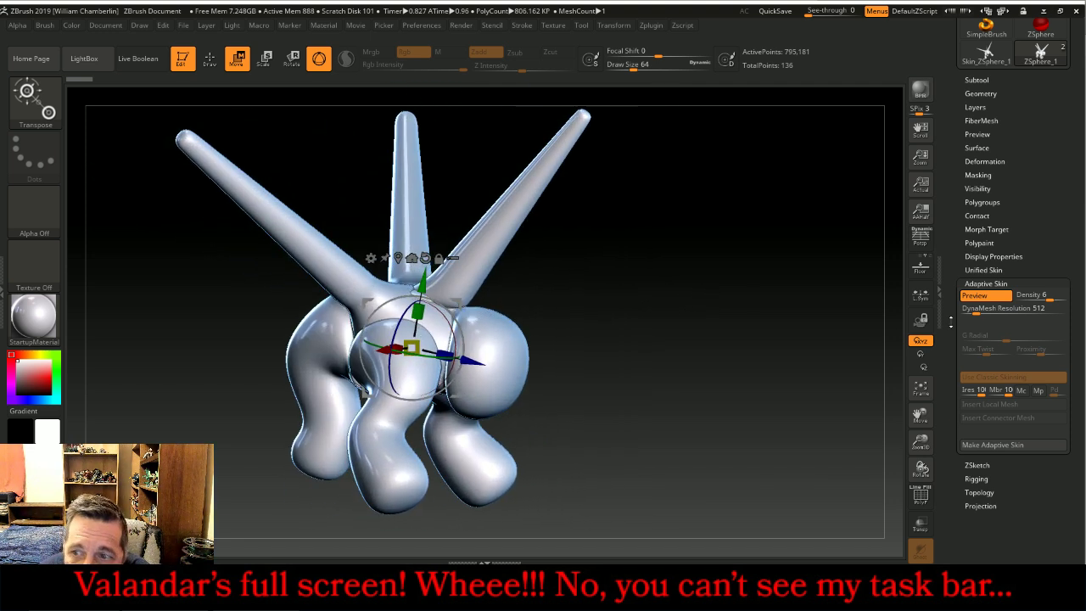
# - Set the adaptive skin's DynaMesh resolution to 128 and refresh the preview
pyautogui.write('12')
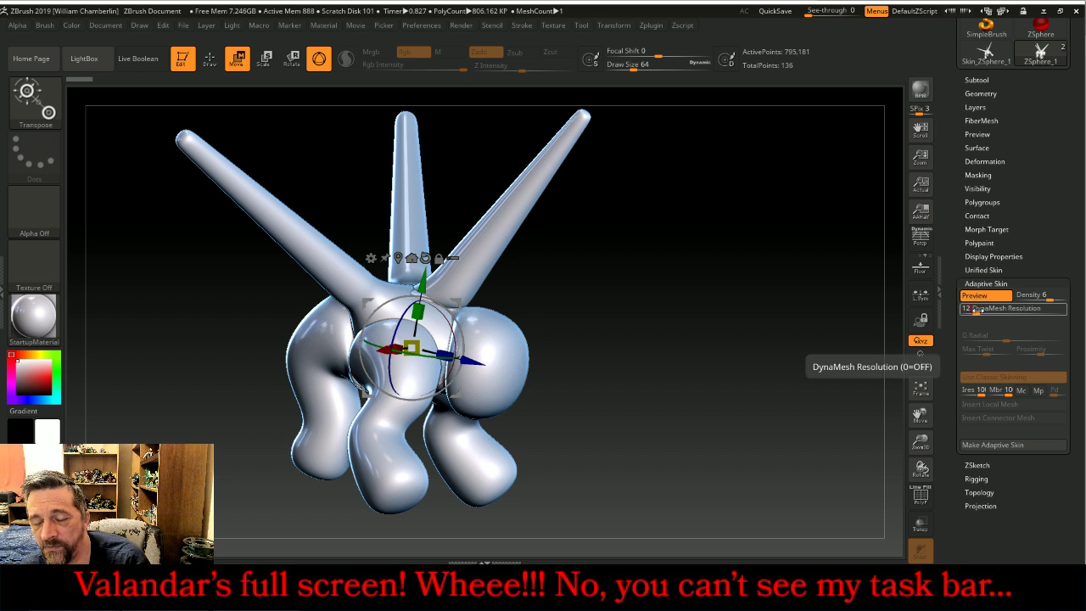
pyautogui.press('Return')
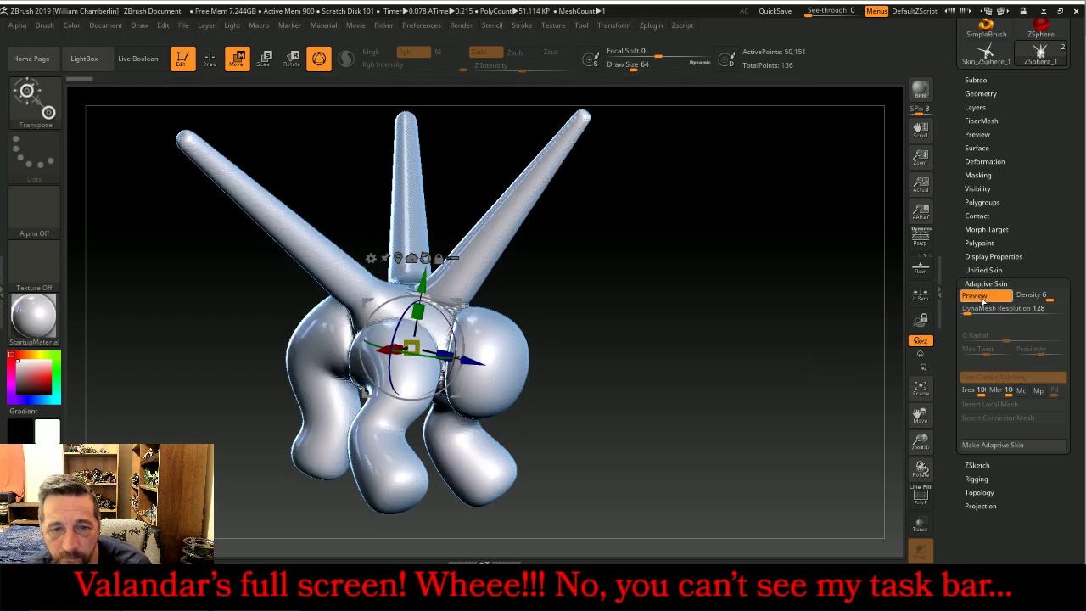
pyautogui.click(982, 300)
pyautogui.click(982, 300)
pyautogui.moveTo(638, 288); pyautogui.dragTo(836, 331)
# - Make an adaptive skin from the model, show the subtool list, and examine the seams around the torso up close
pyautogui.click(967, 446)
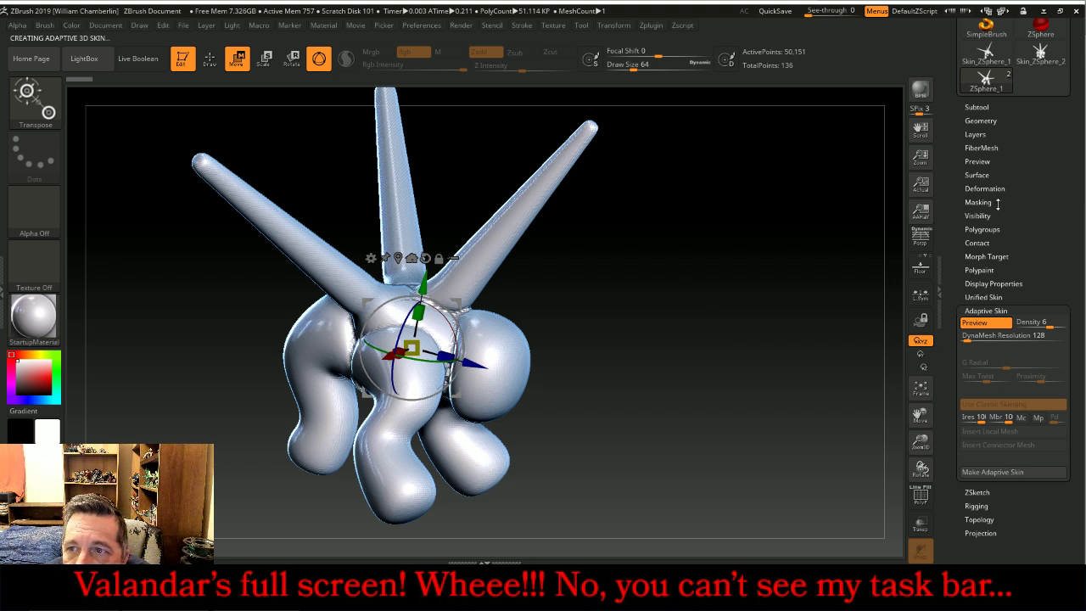
pyautogui.click(976, 108)
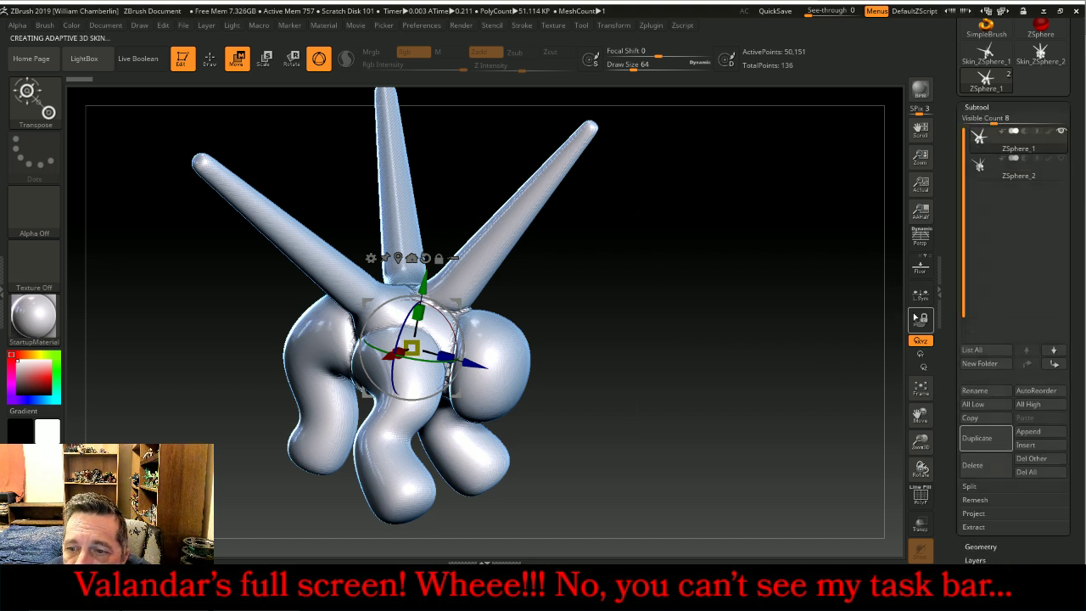
pyautogui.click(921, 388)
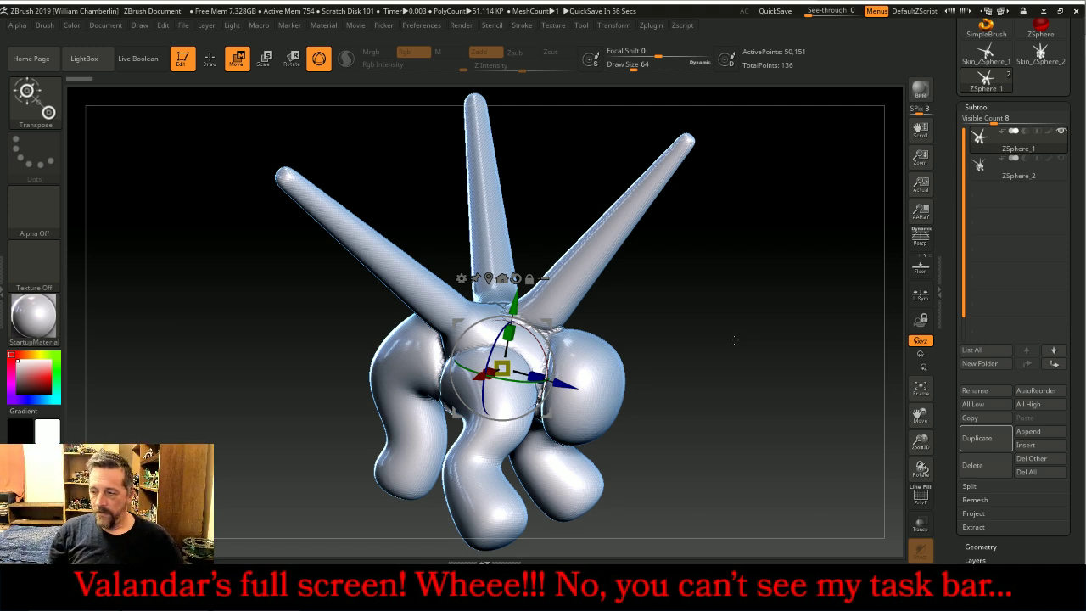
pyautogui.moveTo(924, 440); pyautogui.dragTo(920, 501)
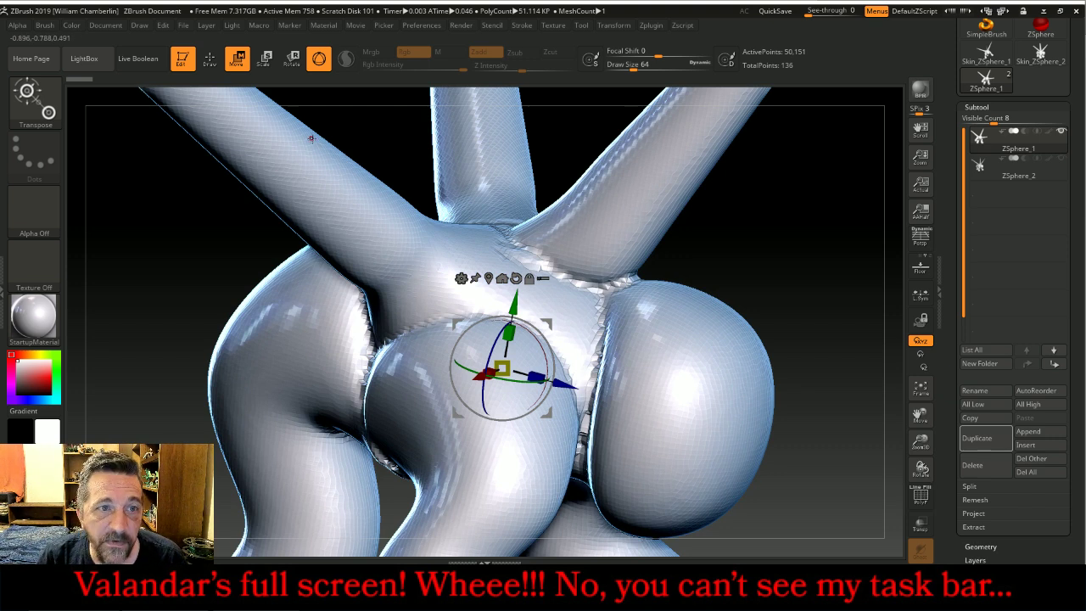
pyautogui.press('q')
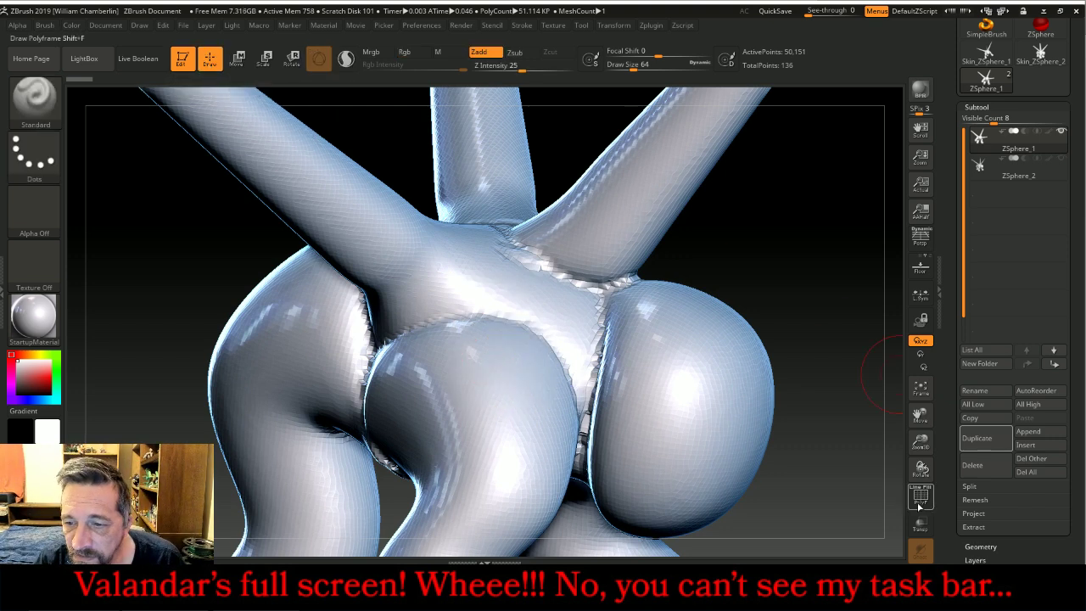
# - Show the polyframe and smooth the jagged seams where the legs, head and stalks meet the torso
pyautogui.click(921, 501)
pyautogui.moveTo(860, 294); pyautogui.dragTo(872, 263)
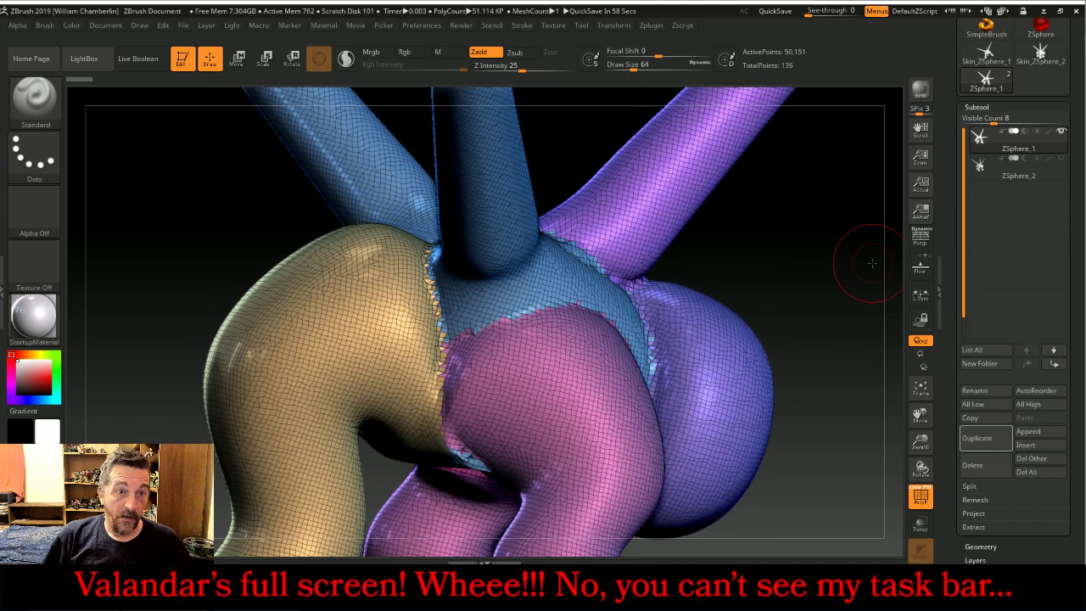
pyautogui.moveTo(470, 348)
pyautogui.keyDown('shift'); pyautogui.mouseDown()
pyautogui.moveTo(433, 335)
pyautogui.moveTo(420, 258)
pyautogui.moveTo(361, 251)
pyautogui.moveTo(384, 258)
pyautogui.moveTo(443, 357)
pyautogui.moveTo(471, 454)
pyautogui.moveTo(465, 334)
pyautogui.moveTo(515, 314)
pyautogui.moveTo(535, 323)
pyautogui.moveTo(462, 365)
pyautogui.mouseUp(); pyautogui.keyUp('shift')
pyautogui.moveTo(569, 310)
pyautogui.keyDown('shift'); pyautogui.mouseDown()
pyautogui.moveTo(598, 280)
pyautogui.moveTo(586, 246)
pyautogui.moveTo(522, 242)
pyautogui.moveTo(499, 253)
pyautogui.moveTo(468, 314)
pyautogui.moveTo(421, 314)
pyautogui.moveTo(426, 238)
pyautogui.moveTo(583, 251)
pyautogui.moveTo(644, 284)
pyautogui.moveTo(649, 331)
pyautogui.moveTo(683, 386)
pyautogui.moveTo(698, 442)
pyautogui.mouseUp(); pyautogui.keyUp('shift')
pyautogui.moveTo(819, 249); pyautogui.dragTo(777, 272)
pyautogui.keyDown('shift'); pyautogui.moveTo(689, 338); pyautogui.dragTo(619, 467); pyautogui.keyUp('shift')
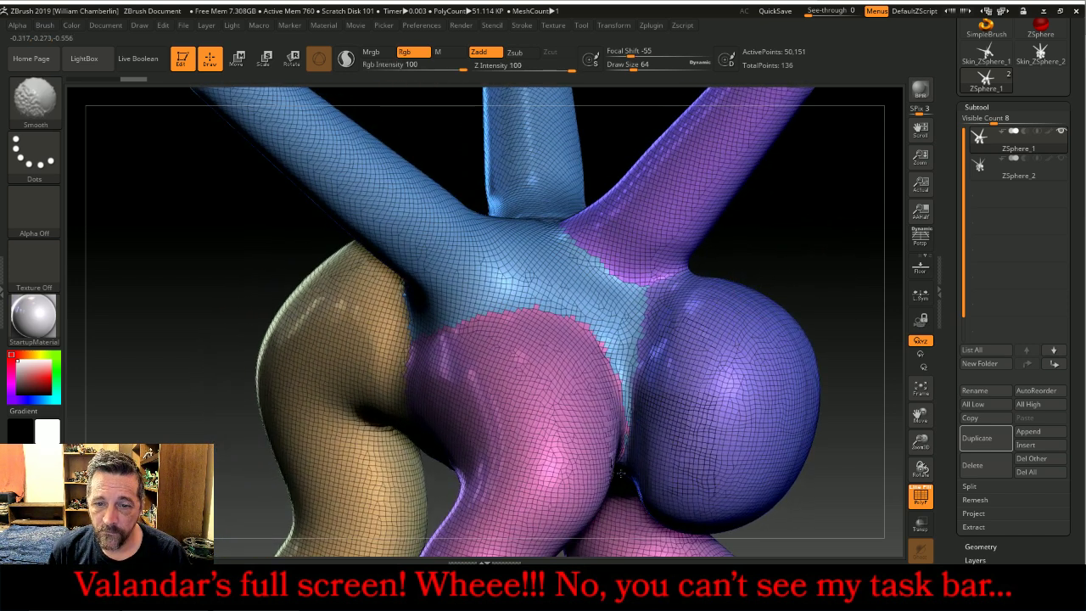
pyautogui.moveTo(825, 246)
pyautogui.mouseDown()
pyautogui.moveTo(896, 133)
pyautogui.moveTo(813, 132)
pyautogui.mouseUp()
pyautogui.moveTo(643, 364)
pyautogui.keyDown('shift'); pyautogui.mouseDown()
pyautogui.moveTo(651, 420)
pyautogui.moveTo(638, 382)
pyautogui.moveTo(692, 407)
pyautogui.mouseUp(); pyautogui.keyUp('shift')
pyautogui.moveTo(653, 448)
pyautogui.keyDown('shift'); pyautogui.mouseDown()
pyautogui.moveTo(688, 488)
pyautogui.moveTo(628, 509)
pyautogui.moveTo(585, 467)
pyautogui.moveTo(475, 475)
pyautogui.moveTo(399, 450)
pyautogui.moveTo(594, 492)
pyautogui.moveTo(638, 456)
pyautogui.moveTo(679, 374)
pyautogui.moveTo(662, 352)
pyautogui.moveTo(675, 365)
pyautogui.mouseUp(); pyautogui.keyUp('shift')
# - Smooth the joints between the legs, head and torso on the underside, and hide the polyframe
pyautogui.click(921, 389)
pyautogui.moveTo(895, 374); pyautogui.dragTo(766, 371)
pyautogui.moveTo(437, 347)
pyautogui.keyDown('shift'); pyautogui.mouseDown()
pyautogui.moveTo(399, 254)
pyautogui.moveTo(441, 293)
pyautogui.moveTo(475, 234)
pyautogui.mouseUp(); pyautogui.keyUp('shift')
pyautogui.keyDown('shift'); pyautogui.moveTo(484, 167); pyautogui.dragTo(486, 171); pyautogui.keyUp('shift')
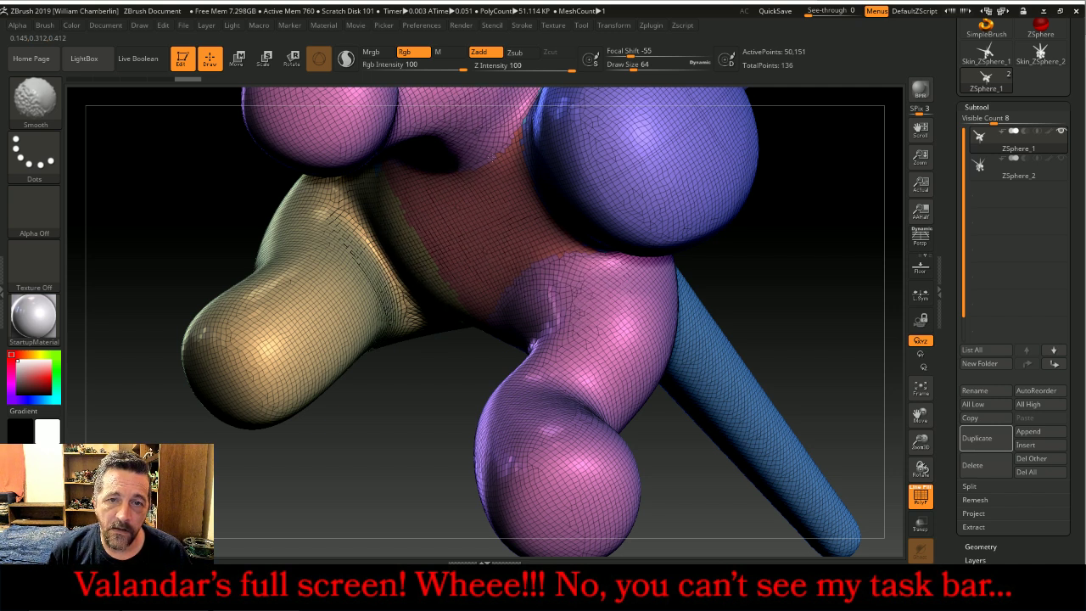
pyautogui.moveTo(527, 142)
pyautogui.keyDown('shift'); pyautogui.mouseDown()
pyautogui.moveTo(585, 127)
pyautogui.moveTo(628, 204)
pyautogui.moveTo(605, 204)
pyautogui.moveTo(641, 153)
pyautogui.moveTo(620, 178)
pyautogui.mouseUp(); pyautogui.keyUp('shift')
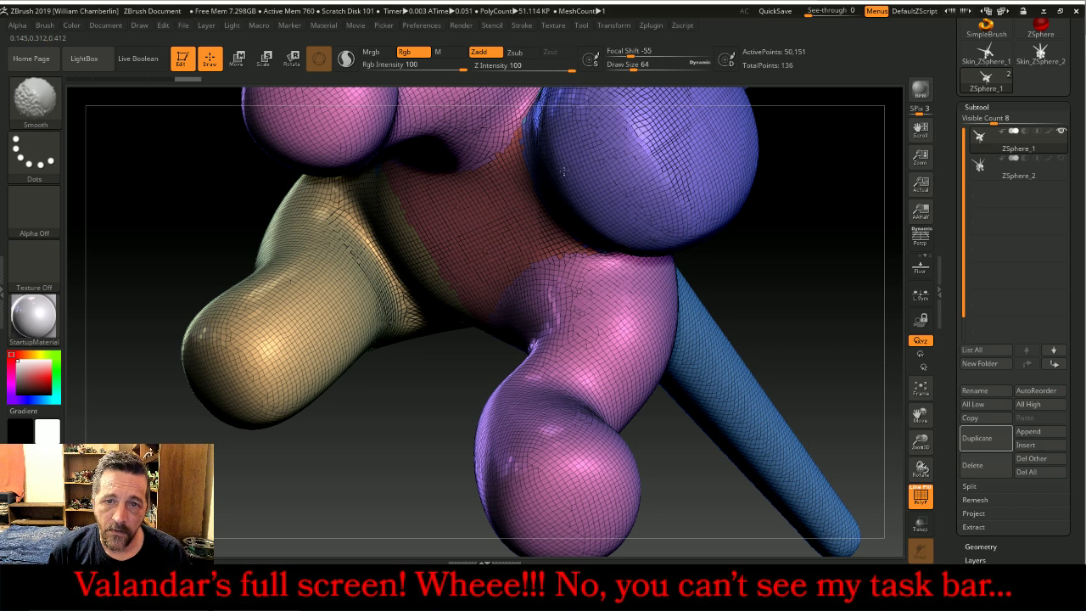
pyautogui.click(920, 497)
pyautogui.moveTo(849, 381)
pyautogui.mouseDown()
pyautogui.moveTo(852, 336)
pyautogui.moveTo(704, 169)
pyautogui.mouseUp()
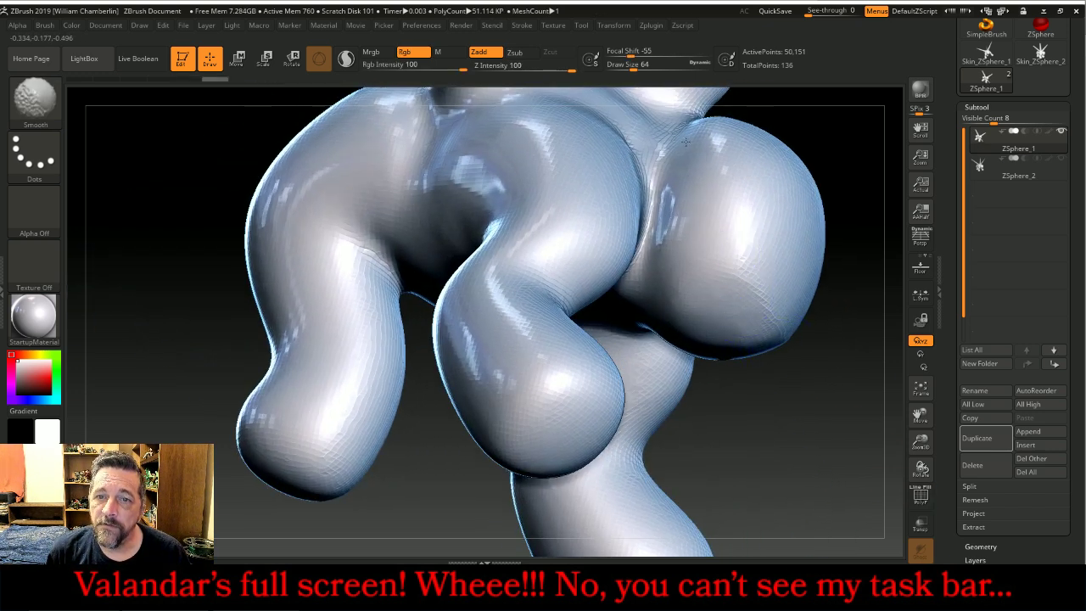
# - Turn off LazyMouse for the Standard brush and enable remembering the draw size per brush
pyautogui.press('b')
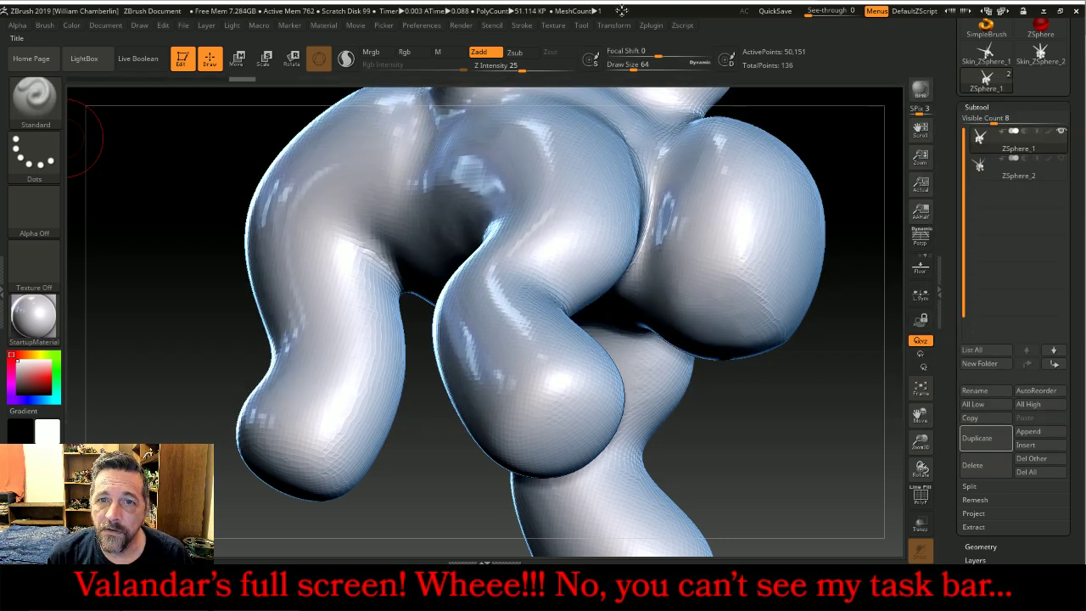
pyautogui.click(522, 25)
pyautogui.click(516, 34)
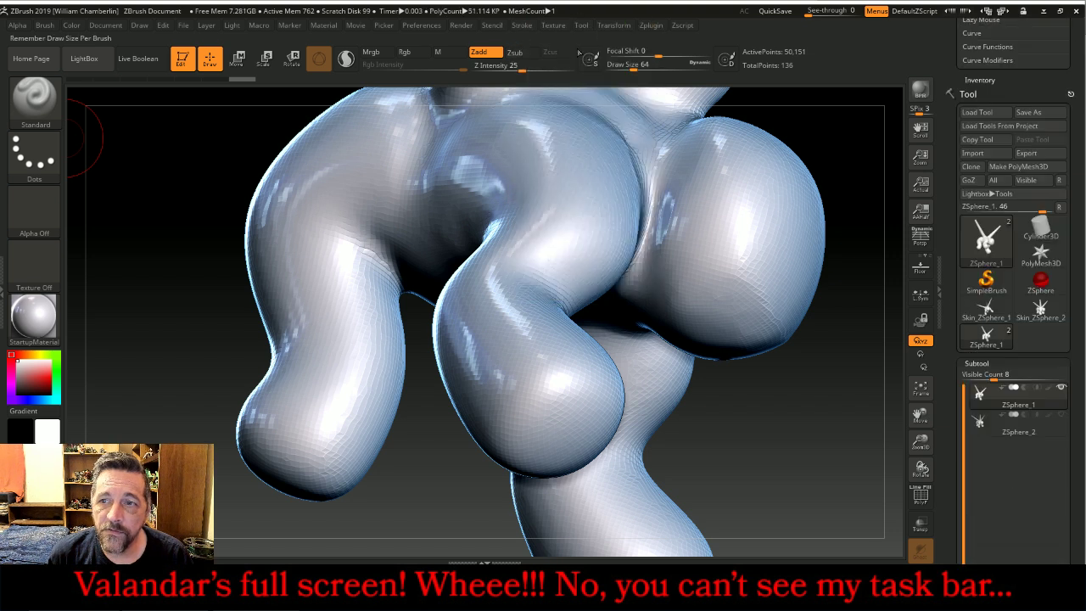
pyautogui.click(984, 151)
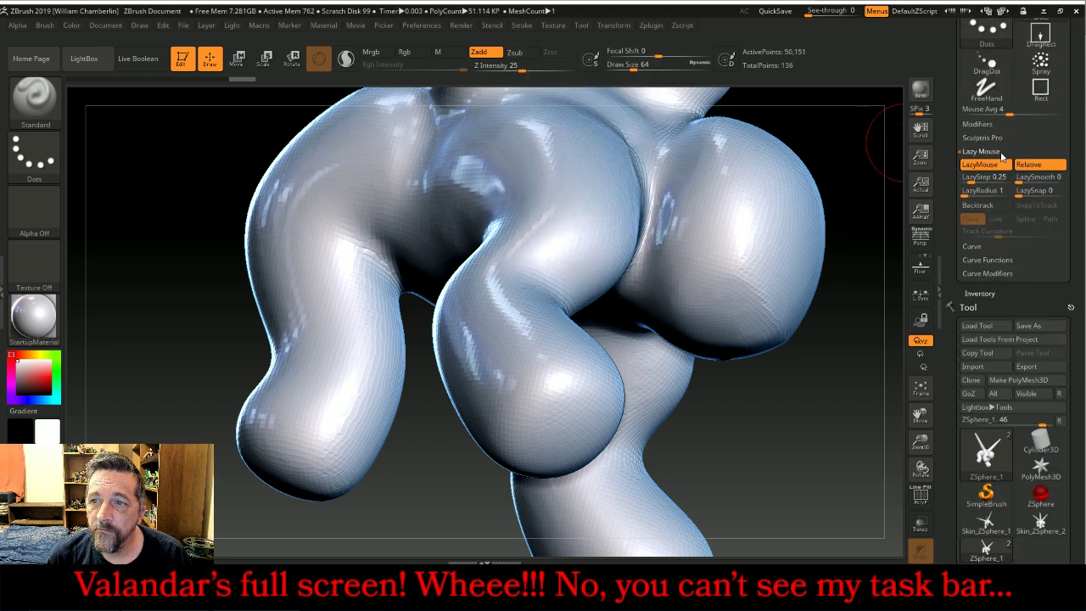
pyautogui.click(993, 165)
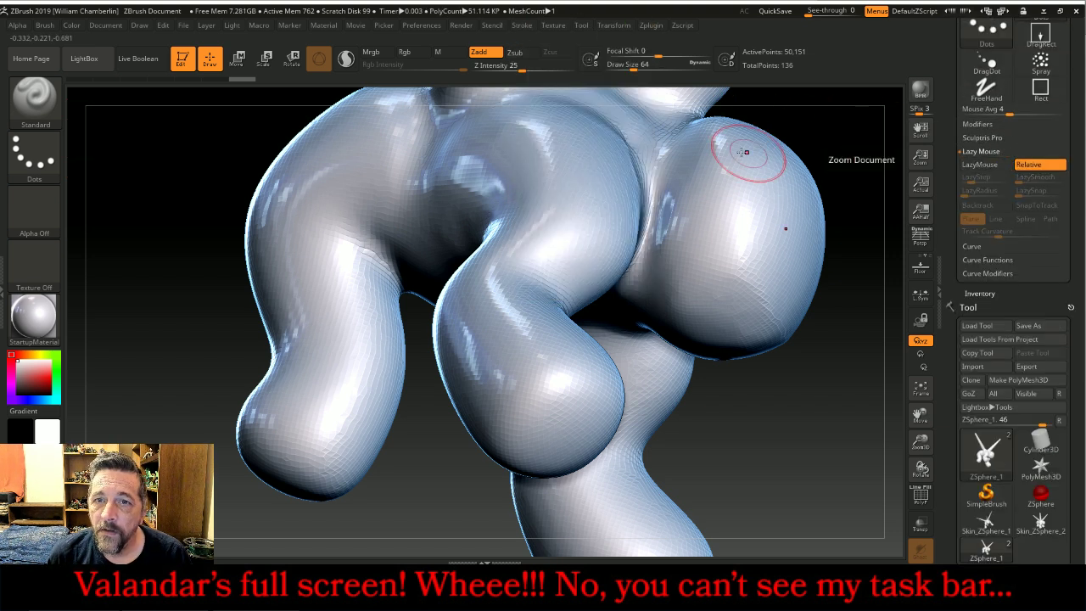
pyautogui.click(588, 60)
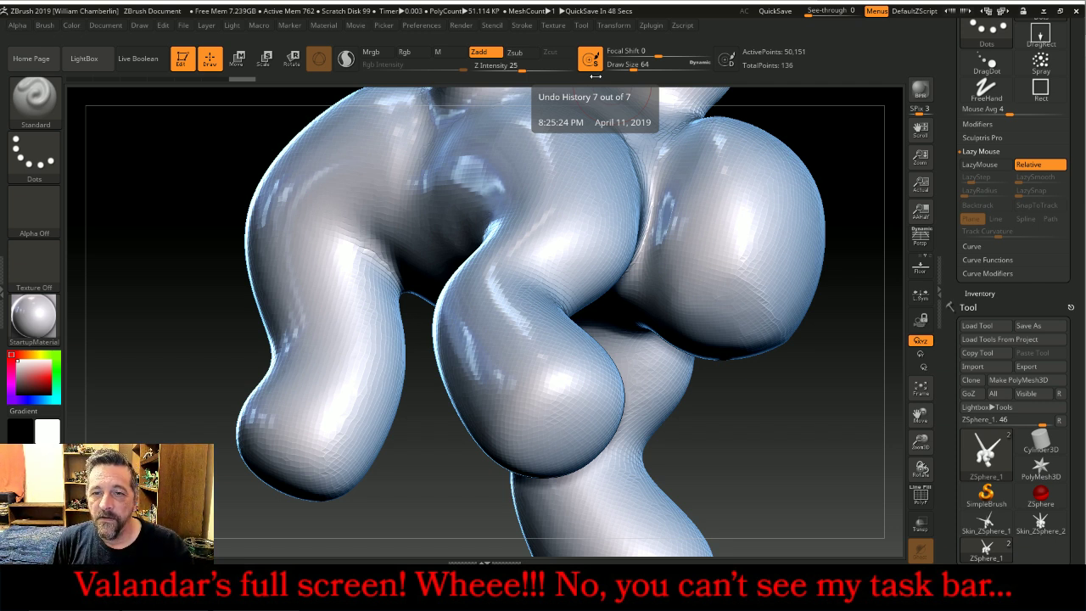
pyautogui.moveTo(766, 433); pyautogui.dragTo(775, 339)
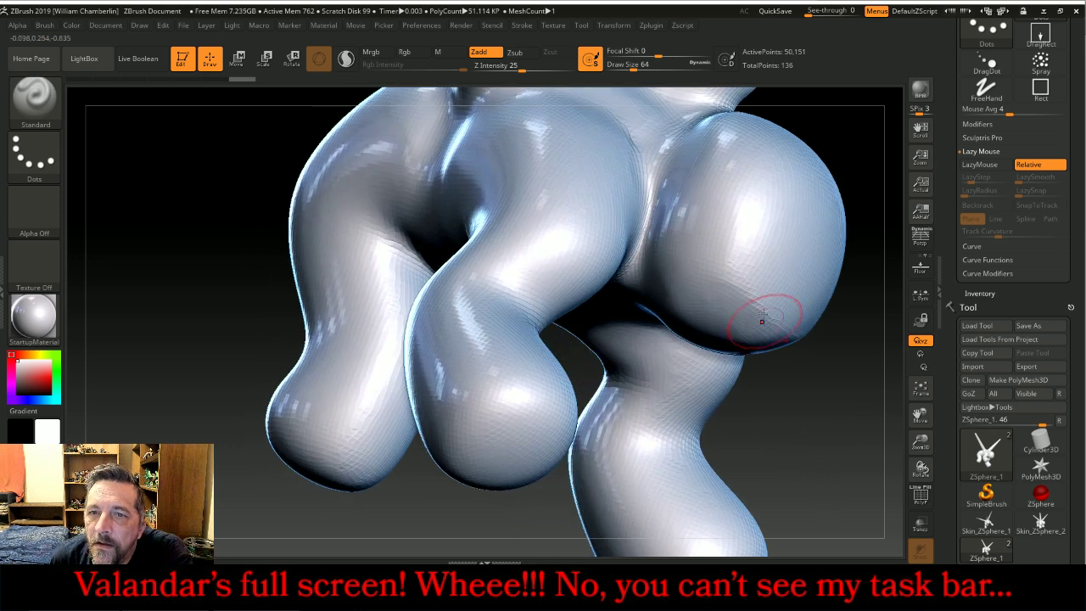
# - Smooth the side of the round head, from its crease against the torso down to its lower edge
pyautogui.moveTo(692, 127); pyautogui.dragTo(637, 230)
pyautogui.moveTo(670, 106)
pyautogui.mouseDown()
pyautogui.moveTo(650, 170)
pyautogui.moveTo(640, 129)
pyautogui.moveTo(634, 263)
pyautogui.moveTo(645, 184)
pyautogui.moveTo(680, 200)
pyautogui.moveTo(650, 217)
pyautogui.moveTo(687, 161)
pyautogui.moveTo(674, 136)
pyautogui.mouseUp()
pyautogui.moveTo(919, 416); pyautogui.dragTo(904, 455)
pyautogui.moveTo(661, 189)
pyautogui.keyDown('shift'); pyautogui.mouseDown()
pyautogui.moveTo(643, 188)
pyautogui.moveTo(641, 329)
pyautogui.moveTo(630, 255)
pyautogui.moveTo(649, 165)
pyautogui.moveTo(620, 182)
pyautogui.moveTo(666, 192)
pyautogui.mouseUp(); pyautogui.keyUp('shift')
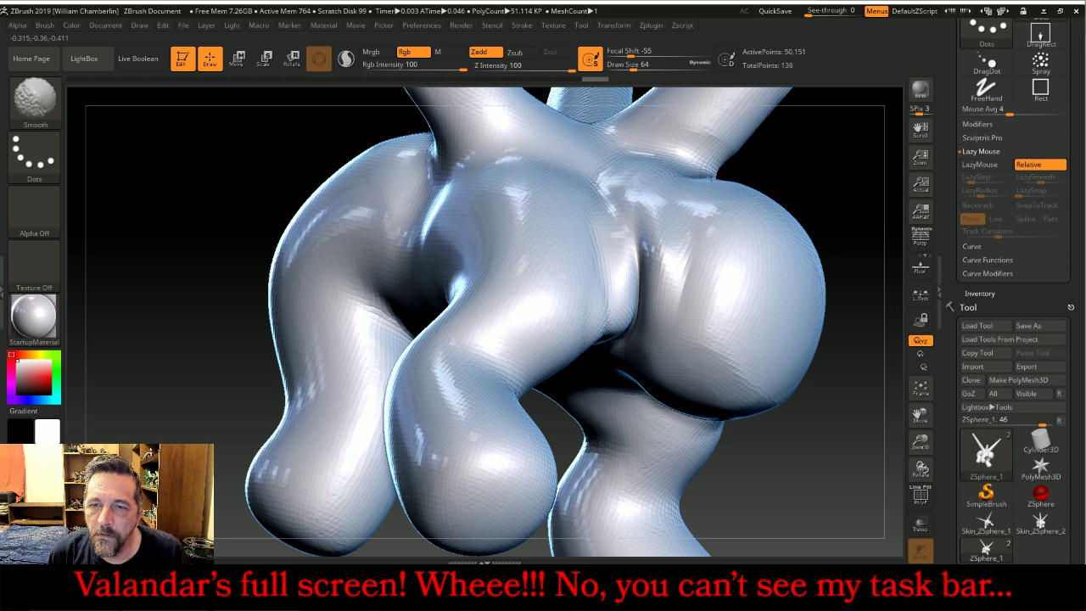
pyautogui.moveTo(712, 255)
pyautogui.keyDown('shift'); pyautogui.mouseDown()
pyautogui.moveTo(683, 355)
pyautogui.moveTo(752, 386)
pyautogui.moveTo(695, 397)
pyautogui.mouseUp(); pyautogui.keyUp('shift')
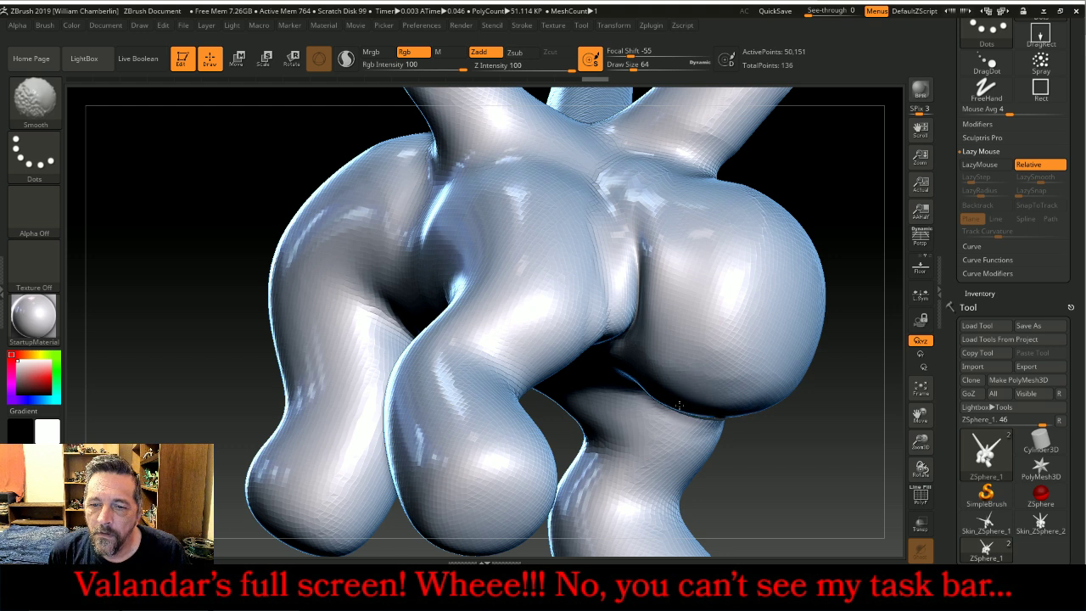
pyautogui.moveTo(810, 487); pyautogui.dragTo(812, 441)
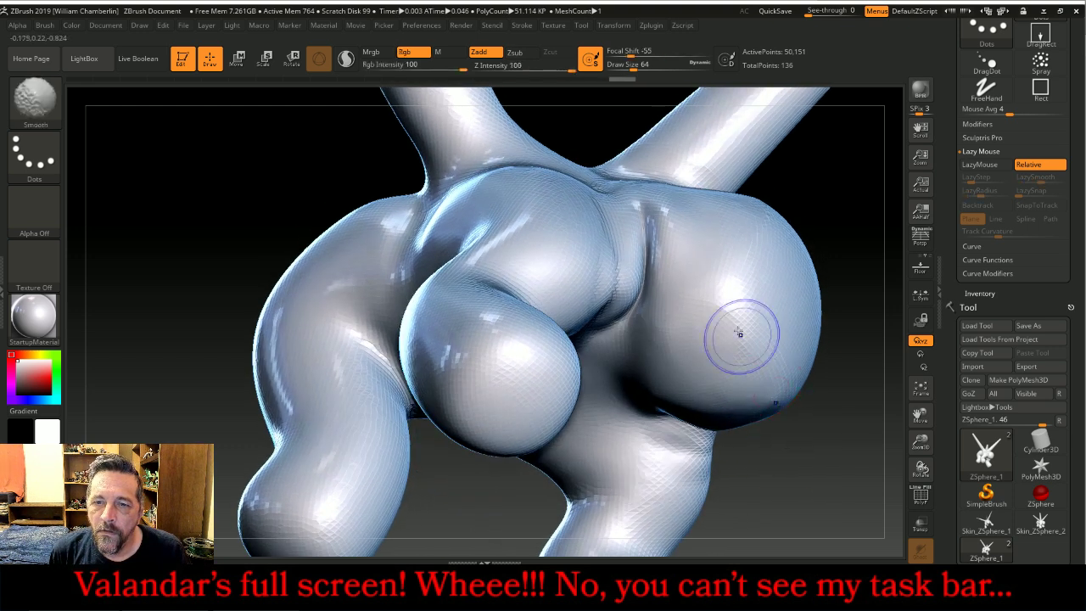
# - Smooth out the crease between the head and the shoulder of the front leg
pyautogui.moveTo(647, 231)
pyautogui.mouseDown()
pyautogui.moveTo(618, 344)
pyautogui.moveTo(649, 307)
pyautogui.moveTo(665, 317)
pyautogui.mouseUp()
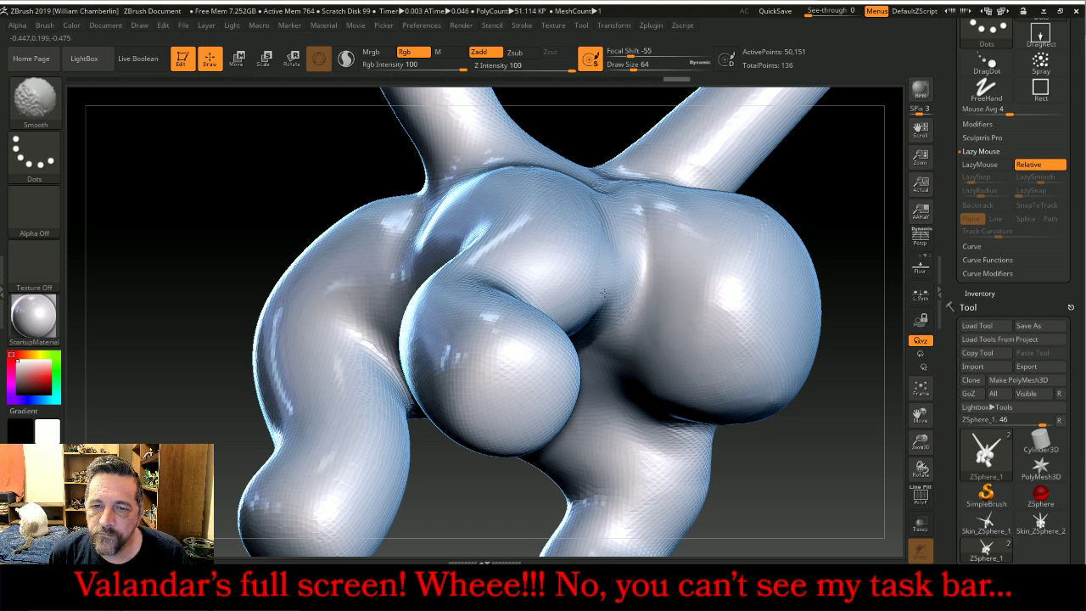
pyautogui.moveTo(827, 218); pyautogui.dragTo(841, 279)
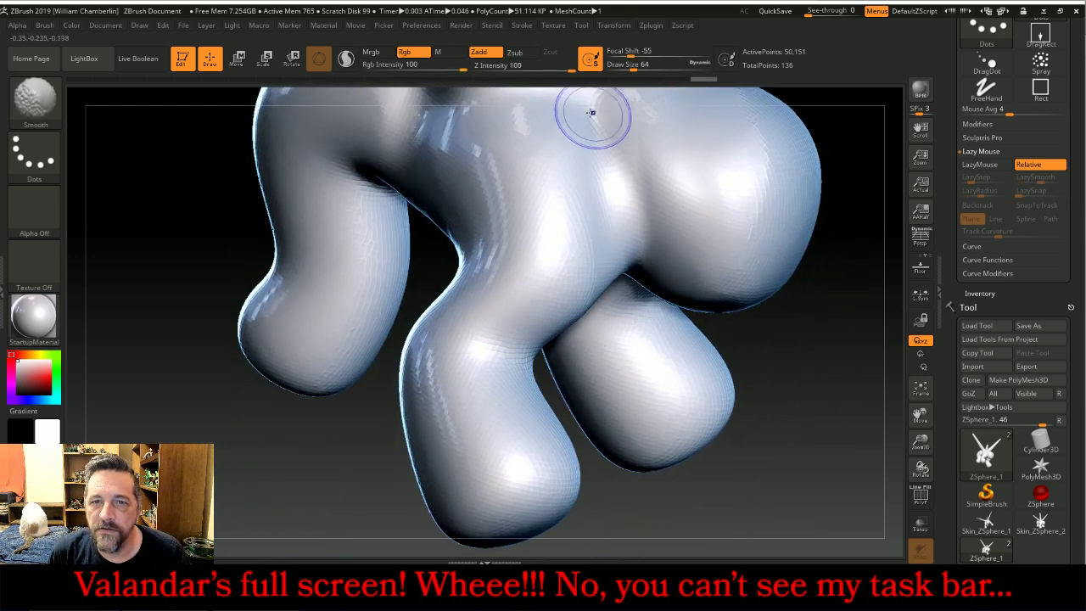
pyautogui.keyDown('shift'); pyautogui.moveTo(596, 116); pyautogui.dragTo(592, 138); pyautogui.keyUp('shift')
pyautogui.keyDown('shift'); pyautogui.moveTo(589, 200); pyautogui.dragTo(617, 168); pyautogui.keyUp('shift')
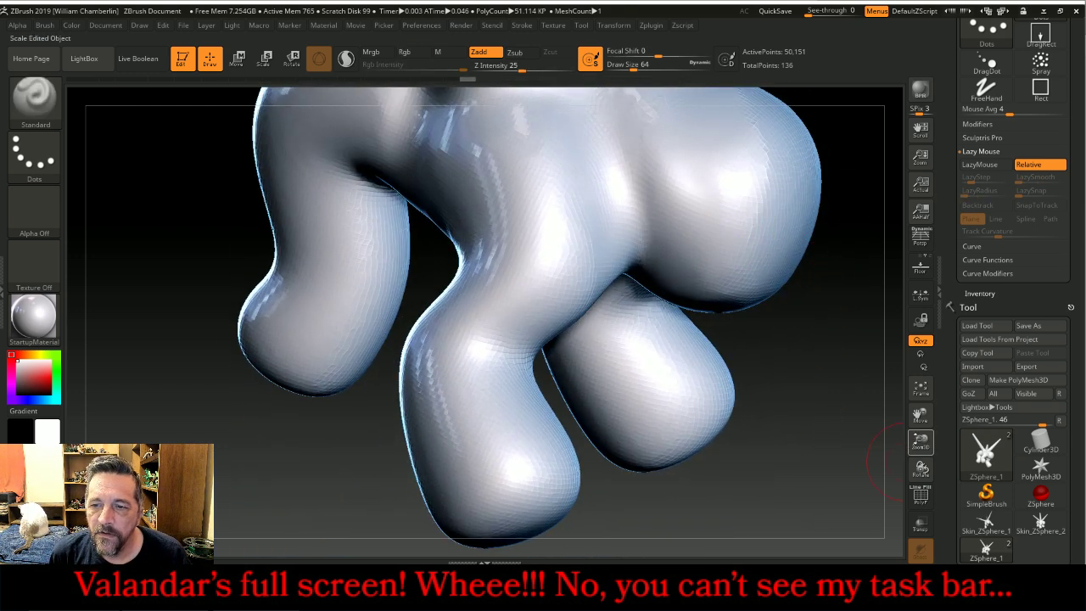
# - Frame the whole model and set TrimRect as the active selection brush
pyautogui.click(922, 391)
pyautogui.moveTo(856, 430); pyautogui.dragTo(800, 391)
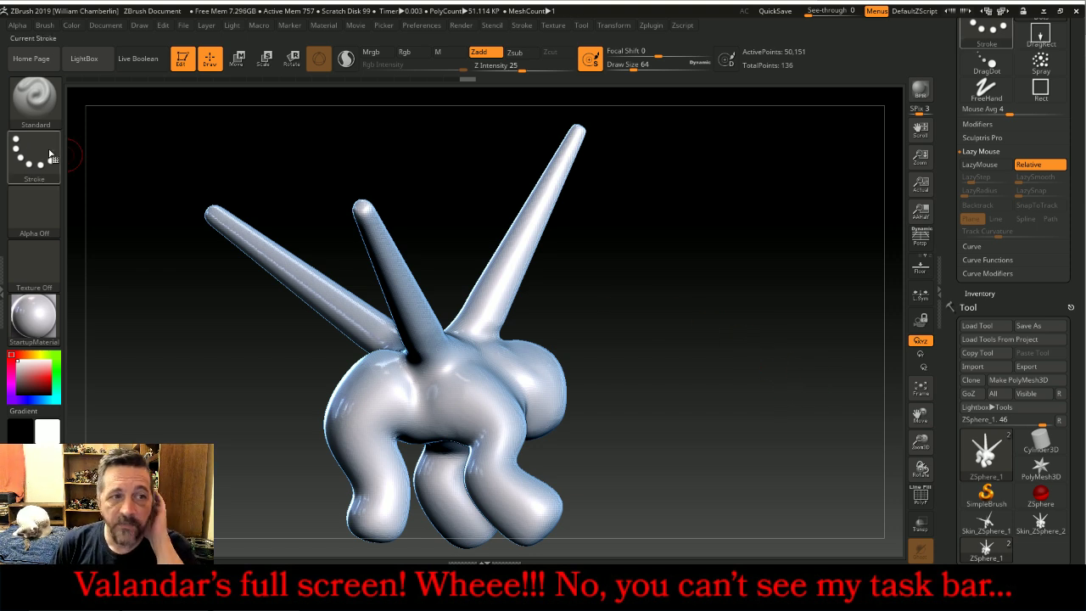
pyautogui.click(49, 112)
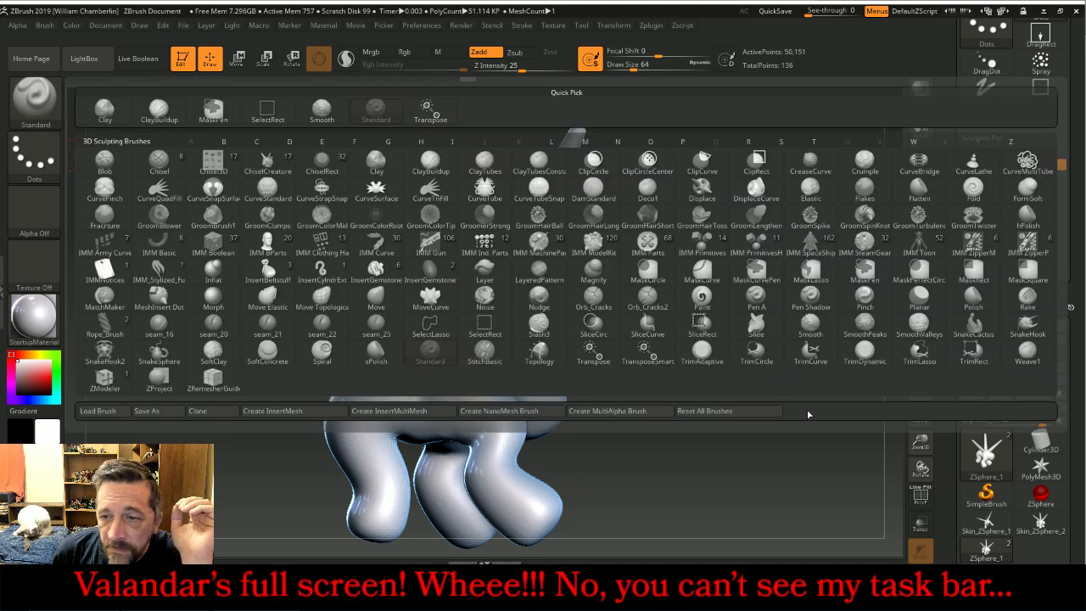
pyautogui.click(974, 356)
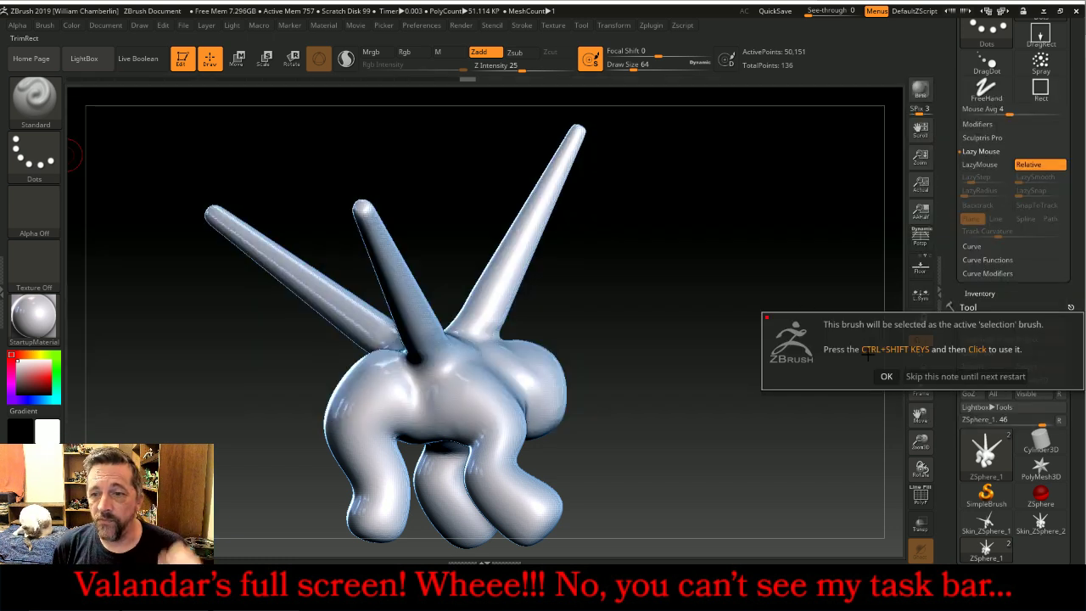
pyautogui.click(885, 376)
pyautogui.moveTo(807, 311)
pyautogui.mouseDown()
pyautogui.moveTo(773, 323)
pyautogui.moveTo(797, 323)
pyautogui.mouseUp()
pyautogui.moveTo(920, 414); pyautogui.dragTo(880, 362)
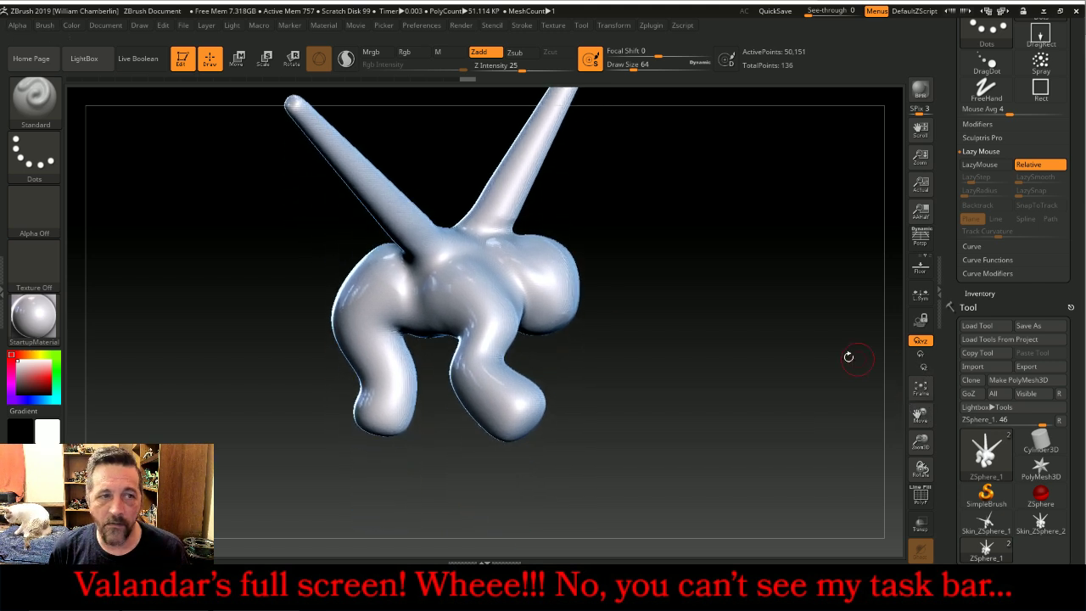
# - Pull the ends of the front and back feet outward and down with the Move brush
pyautogui.click(34, 96)
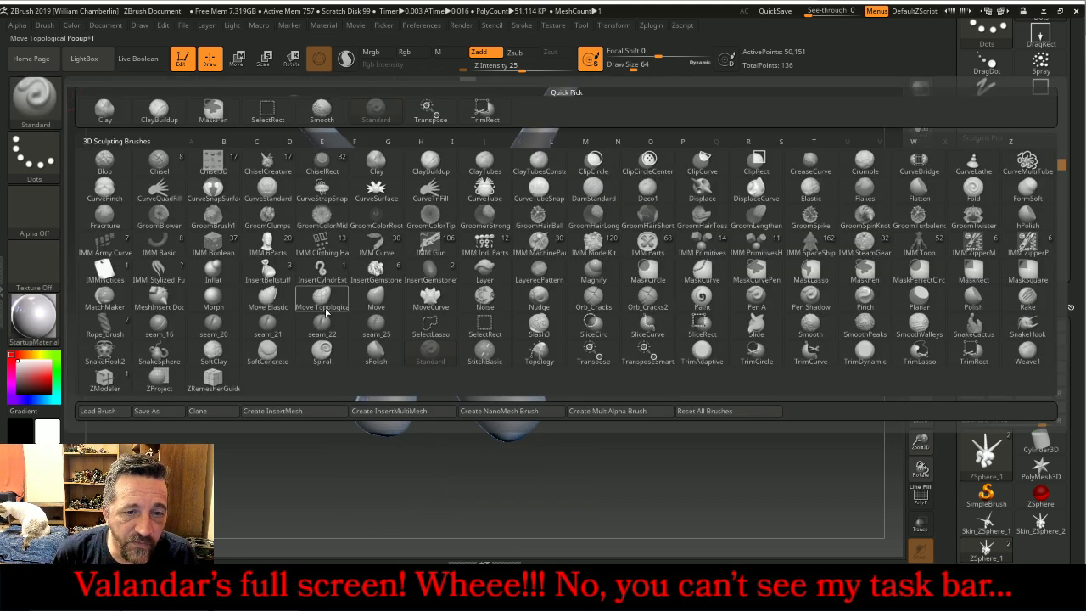
pyautogui.click(376, 301)
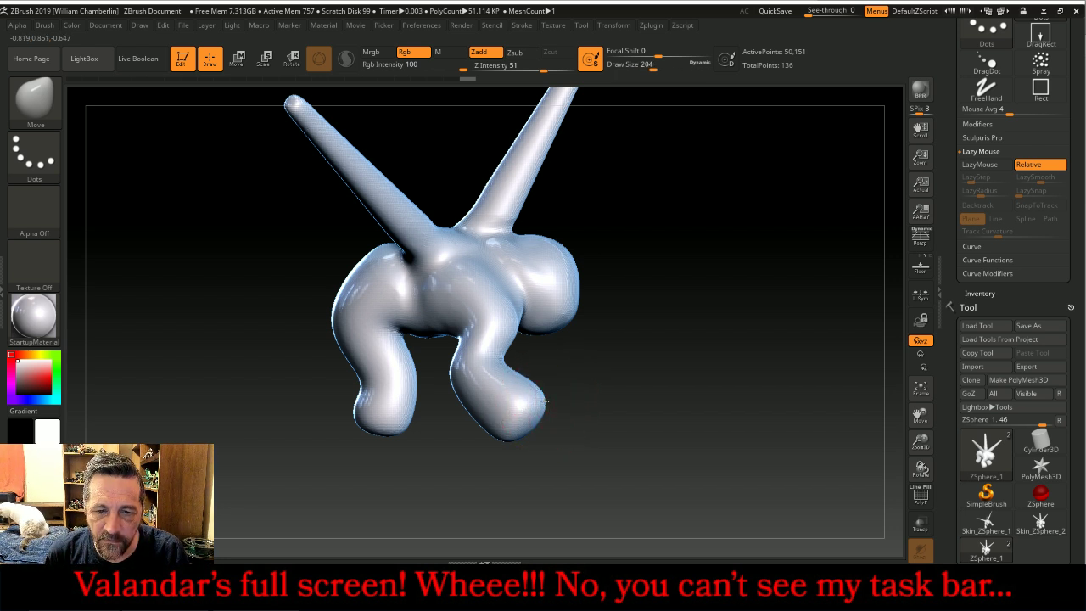
pyautogui.moveTo(550, 406); pyautogui.dragTo(555, 433)
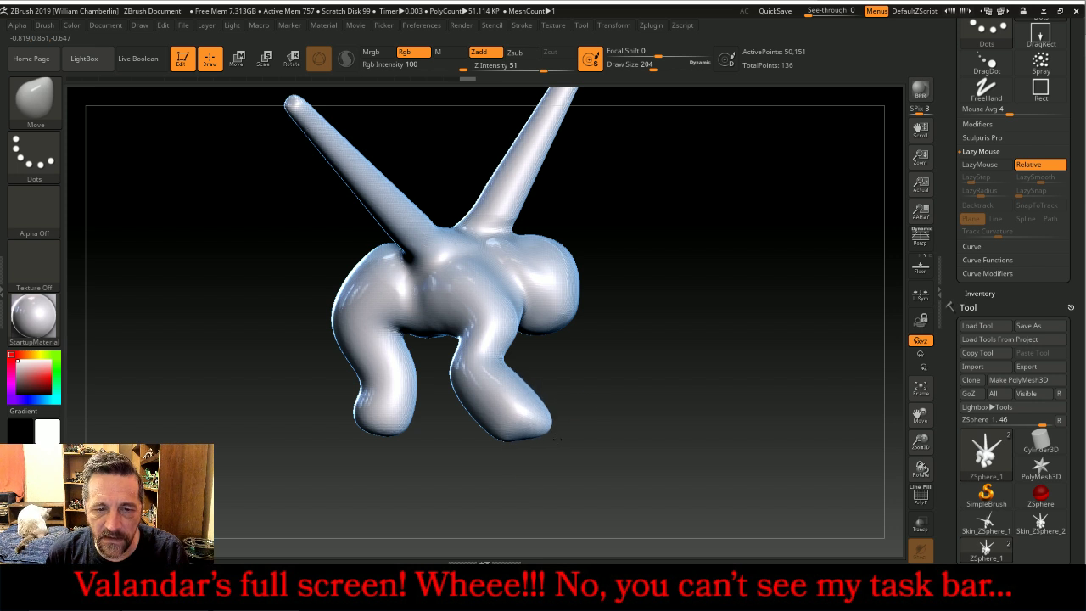
pyautogui.moveTo(349, 419)
pyautogui.mouseDown()
pyautogui.moveTo(342, 431)
pyautogui.moveTo(384, 441)
pyautogui.moveTo(341, 438)
pyautogui.mouseUp()
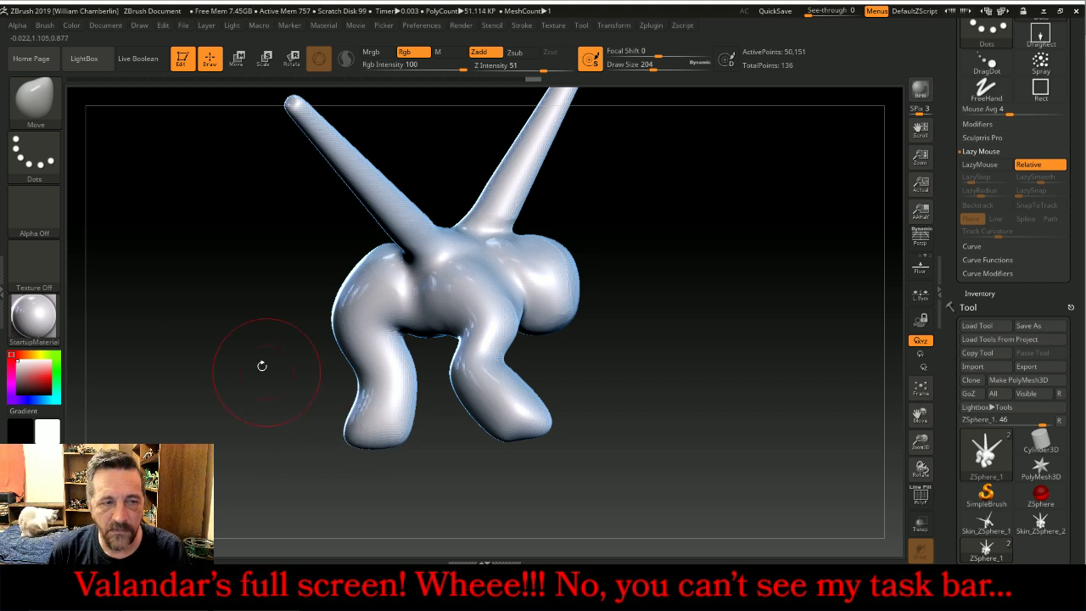
# - Slice the undersides of the feet flat with rectangular cuts using the TrimRect brush
pyautogui.click(34, 100)
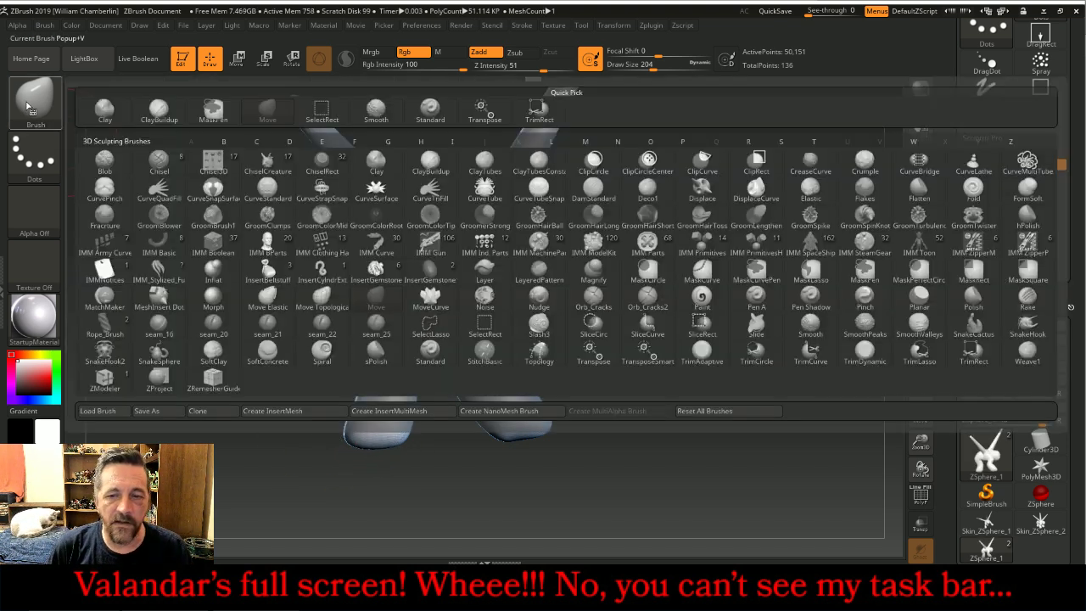
pyautogui.click(974, 357)
pyautogui.click(889, 378)
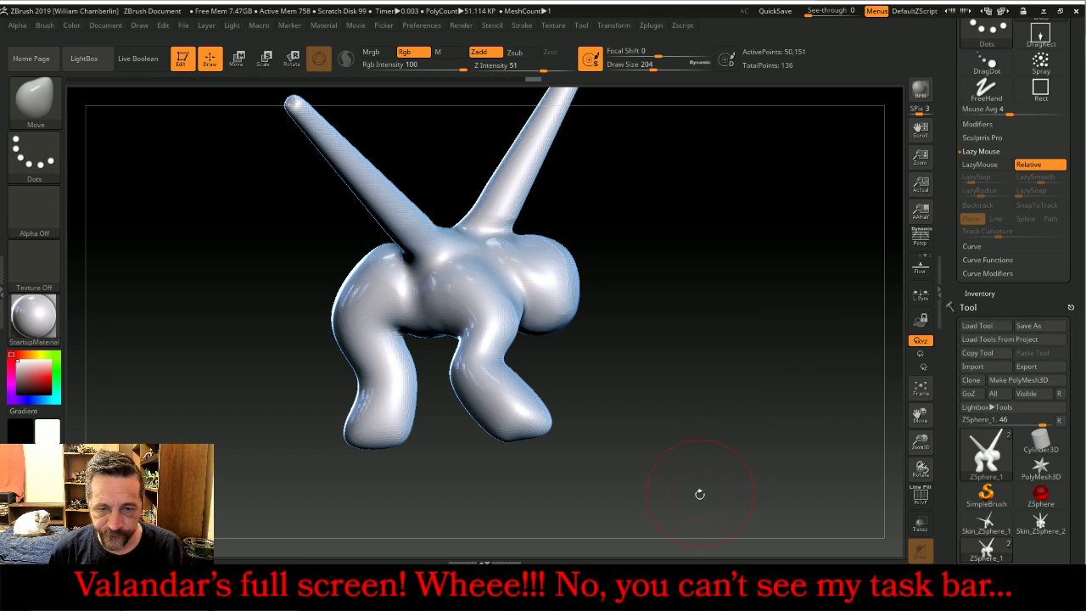
pyautogui.press('ctrl')
pyautogui.keyDown('ctrl'); pyautogui.moveTo(669, 490); pyautogui.dragTo(339, 446); pyautogui.keyUp('ctrl')
pyautogui.keyDown('ctrl'); pyautogui.moveTo(331, 444); pyautogui.dragTo(330, 443); pyautogui.keyUp('ctrl')
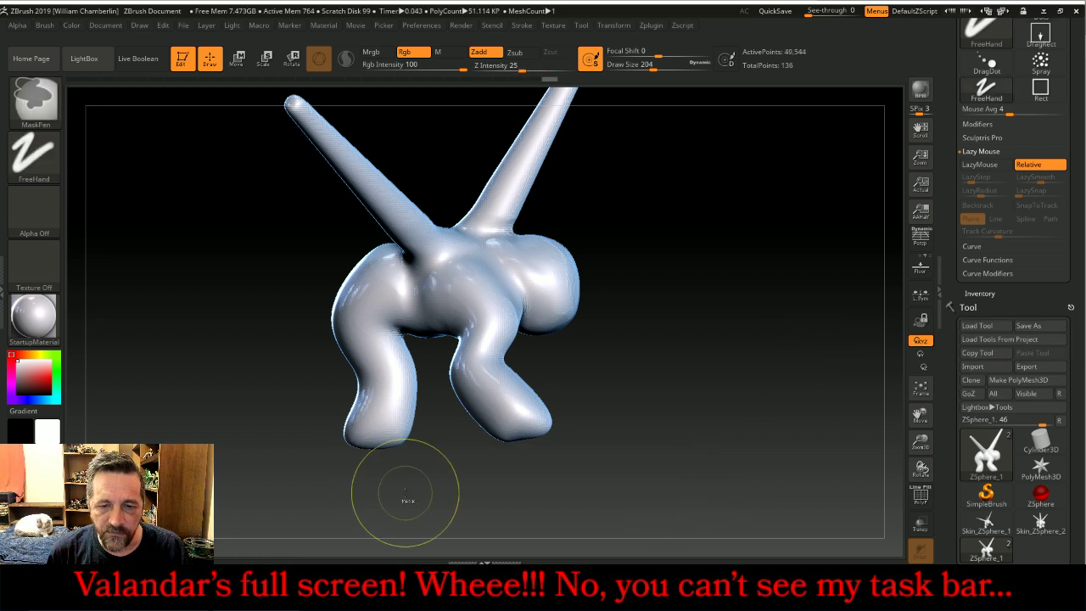
pyautogui.keyDown('ctrl'); pyautogui.keyDown('shift'); pyautogui.moveTo(605, 486); pyautogui.dragTo(318, 429); pyautogui.keyUp('shift'); pyautogui.keyUp('ctrl')
pyautogui.moveTo(679, 441)
pyautogui.mouseDown()
pyautogui.moveTo(755, 399)
pyautogui.moveTo(737, 401)
pyautogui.moveTo(779, 393)
pyautogui.moveTo(743, 289)
pyautogui.moveTo(747, 377)
pyautogui.moveTo(777, 403)
pyautogui.mouseUp()
pyautogui.moveTo(923, 441); pyautogui.dragTo(923, 462)
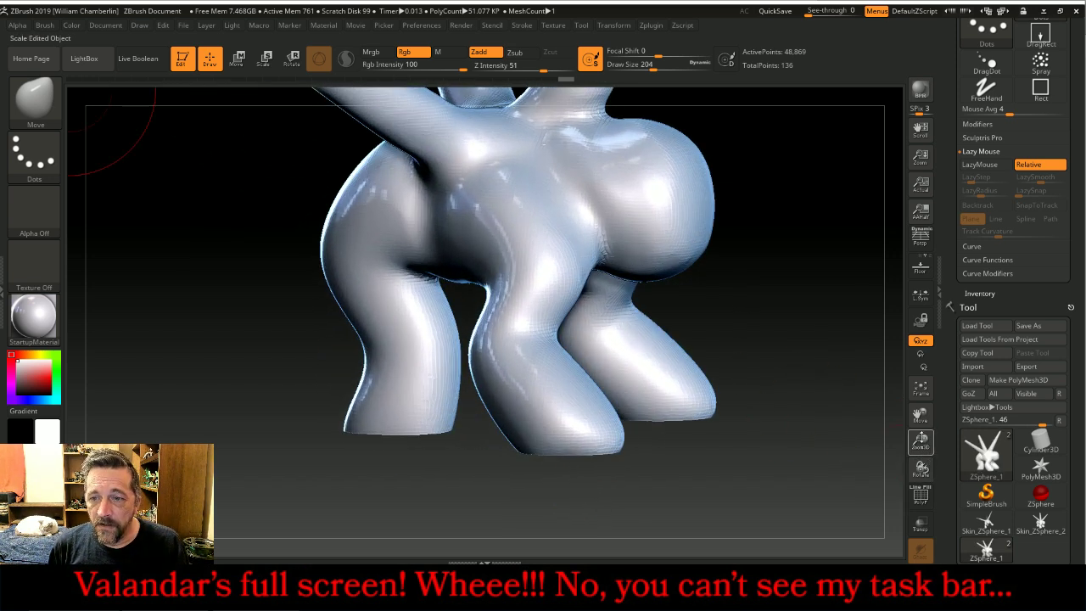
pyautogui.moveTo(924, 417); pyautogui.dragTo(873, 465)
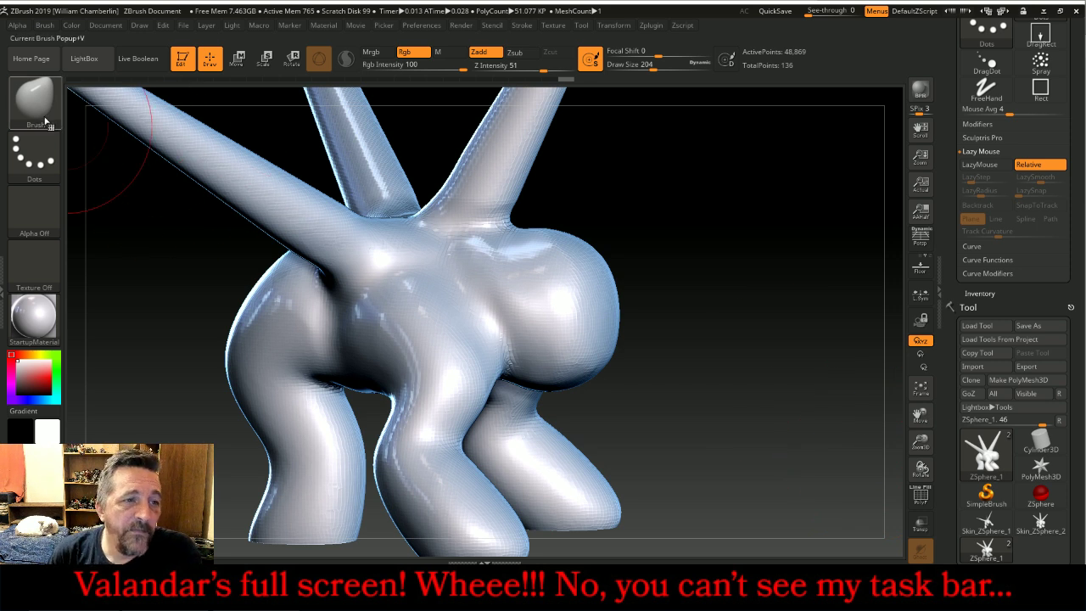
# - Set the draw size to 101 and smooth the base of the stalk that rises behind the head
pyautogui.moveTo(656, 67); pyautogui.dragTo(641, 68)
pyautogui.moveTo(727, 222)
pyautogui.mouseDown()
pyautogui.moveTo(764, 260)
pyautogui.moveTo(752, 258)
pyautogui.mouseUp()
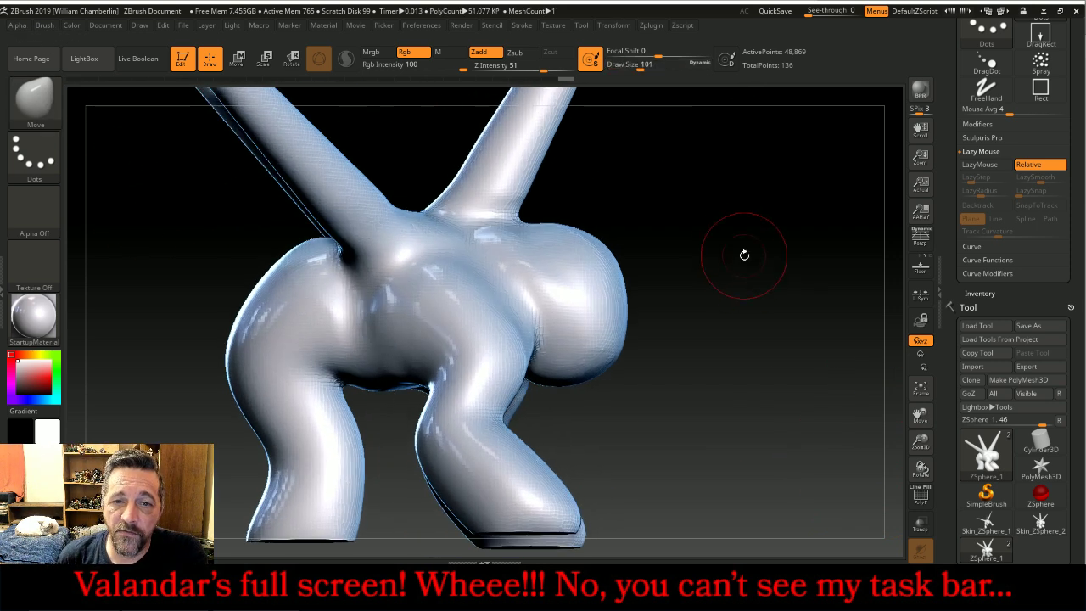
pyautogui.press('shift')
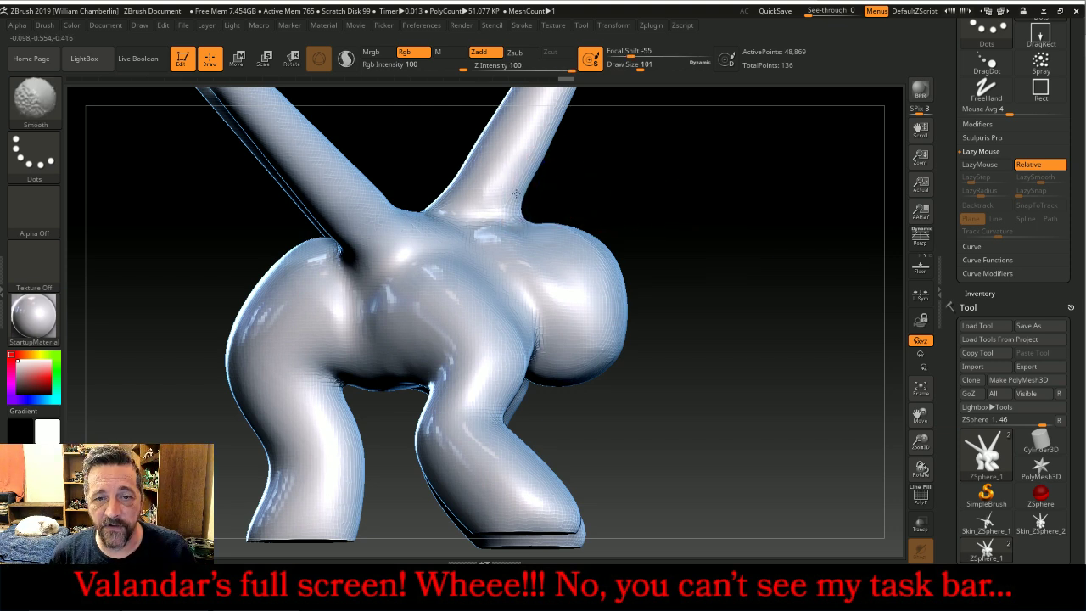
pyautogui.keyDown('shift'); pyautogui.moveTo(527, 205); pyautogui.dragTo(532, 220); pyautogui.keyUp('shift')
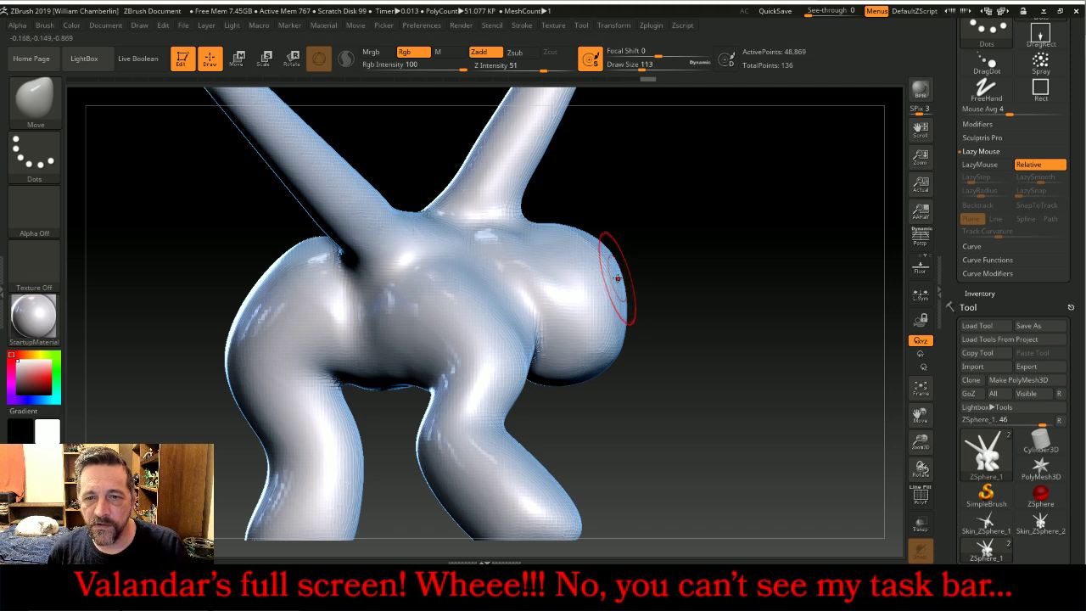
# - Mask the lower half of the head and pull the upper half forward into a snout with the Move brush at draw size 165
pyautogui.moveTo(632, 280); pyautogui.dragTo(707, 293)
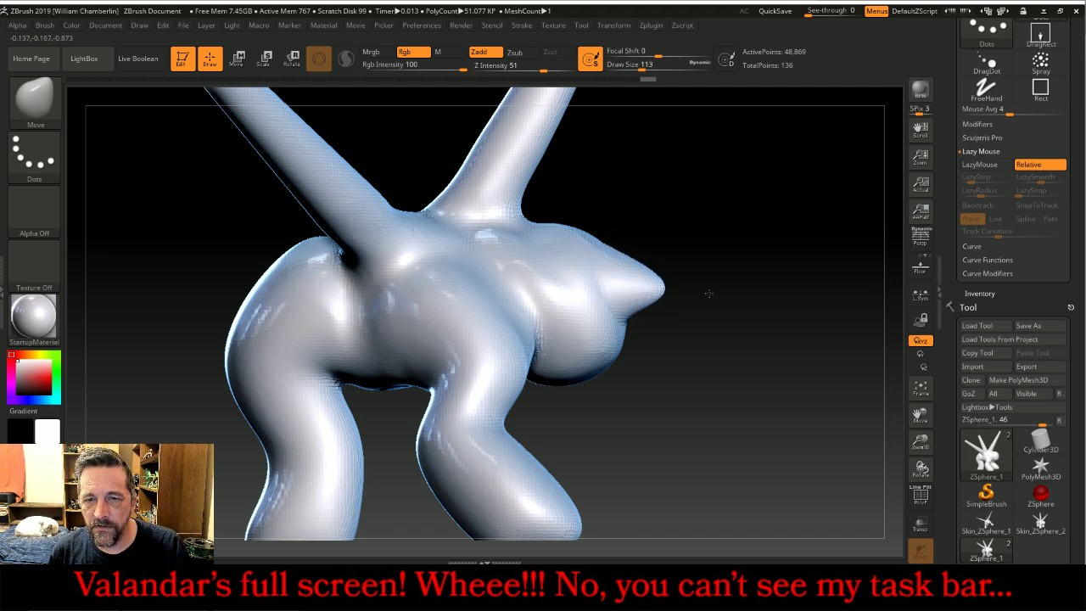
pyautogui.hotkey('ctrl', 'z')
pyautogui.press(']')
pyautogui.press(']')
pyautogui.keyDown('ctrl'); pyautogui.moveTo(673, 404); pyautogui.dragTo(543, 304); pyautogui.keyUp('ctrl')
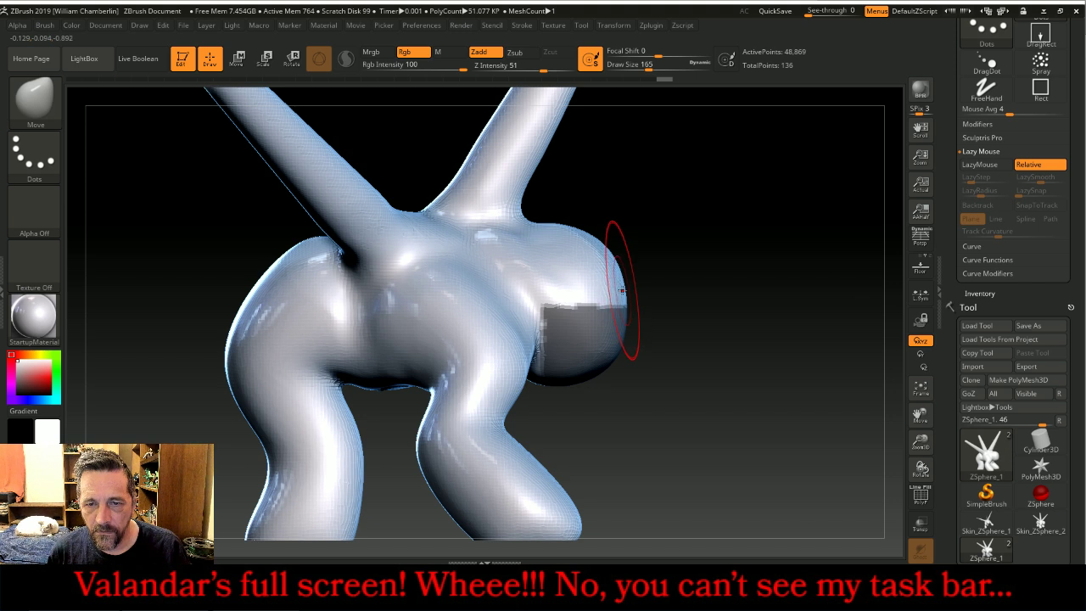
pyautogui.moveTo(649, 291)
pyautogui.mouseDown()
pyautogui.moveTo(720, 300)
pyautogui.moveTo(693, 292)
pyautogui.mouseUp()
pyautogui.moveTo(777, 273); pyautogui.dragTo(712, 285)
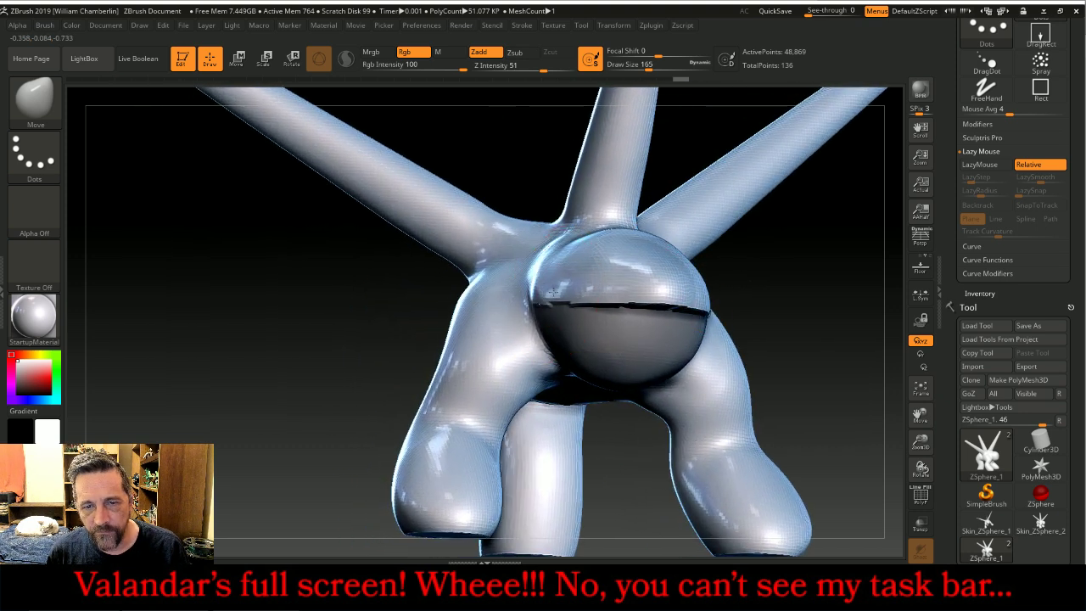
# - Mask everything except the lower half of the head, and repeatedly grow and sharpen the mask around it
pyautogui.moveTo(807, 296); pyautogui.dragTo(803, 301)
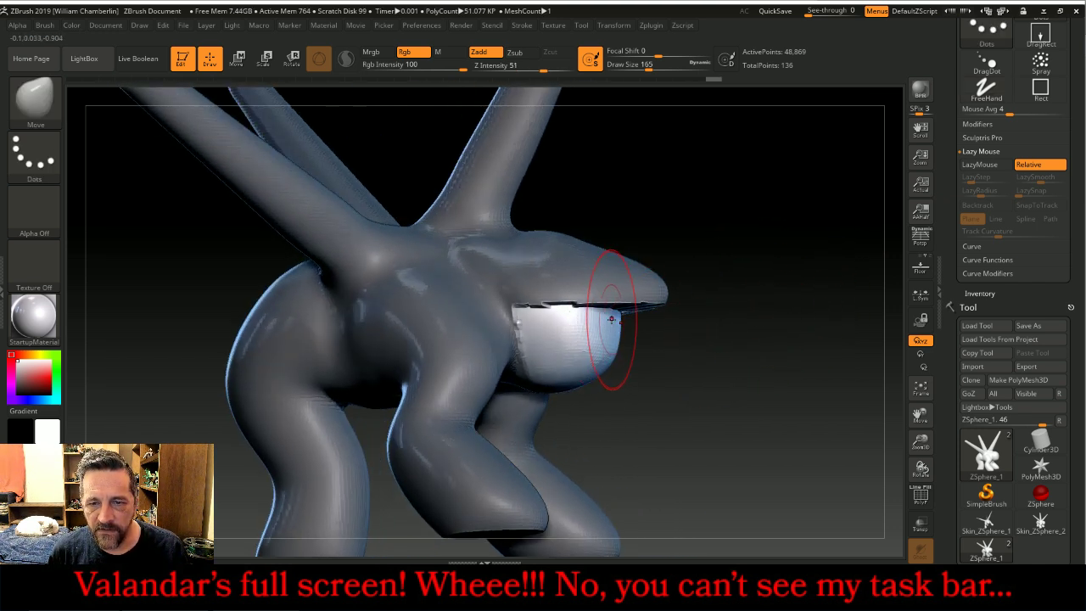
pyautogui.moveTo(621, 325); pyautogui.dragTo(650, 336)
pyautogui.moveTo(1025, 302); pyautogui.dragTo(1036, 181)
pyautogui.moveTo(1002, 551); pyautogui.dragTo(1009, 417)
pyautogui.click(985, 161)
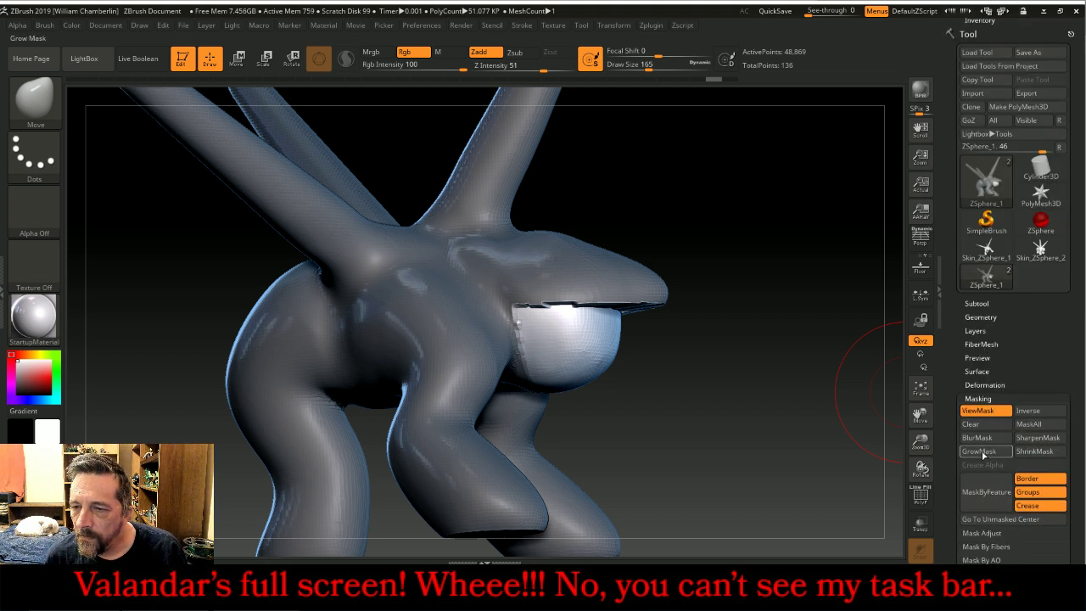
pyautogui.click(983, 454)
pyautogui.click(1035, 438)
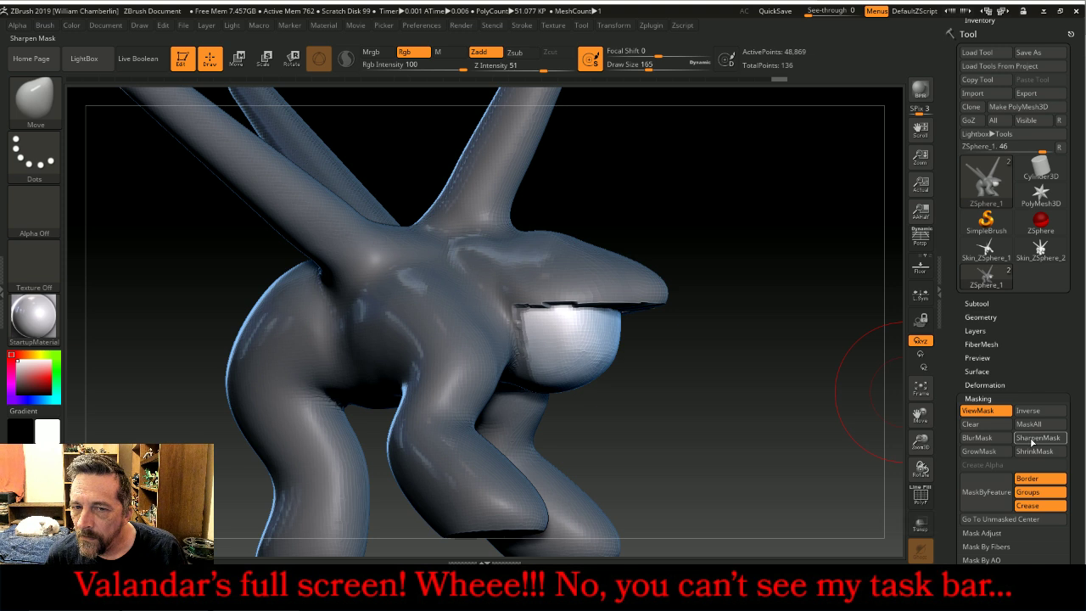
pyautogui.click(985, 452)
pyautogui.click(1034, 438)
pyautogui.click(1033, 441)
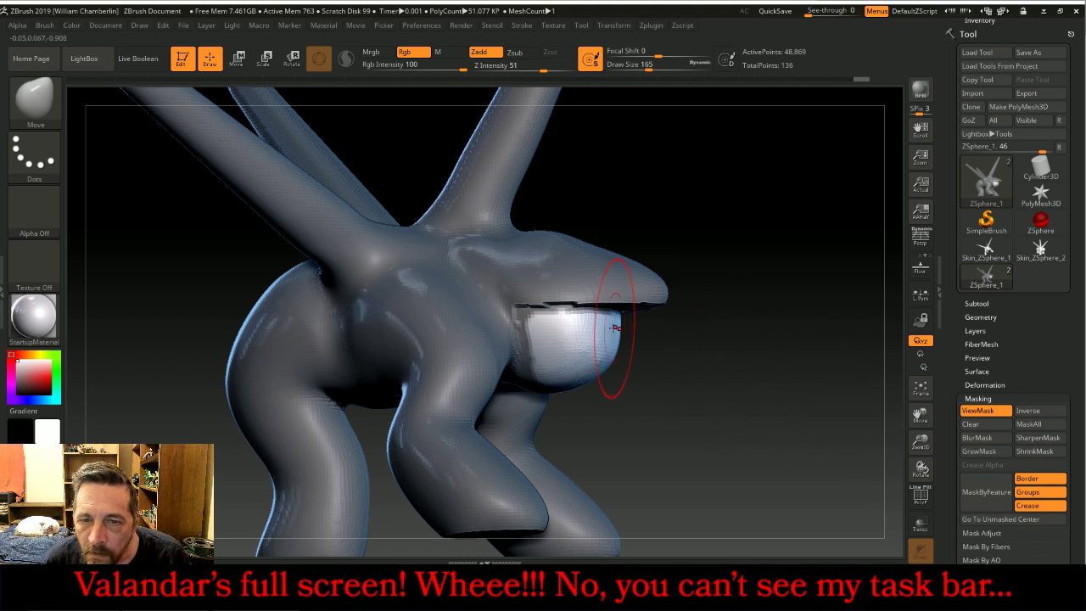
# - Pull the unmasked lower half of the head forward with the Move brush to form a lower jaw beneath the snout
pyautogui.moveTo(691, 370); pyautogui.dragTo(696, 373)
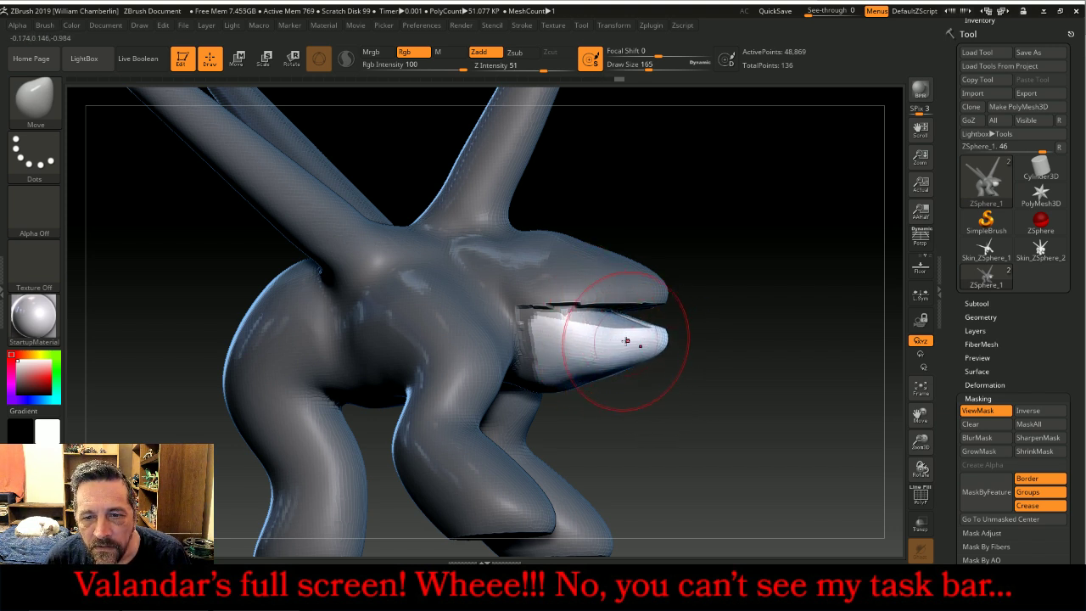
pyautogui.moveTo(768, 380); pyautogui.dragTo(709, 378)
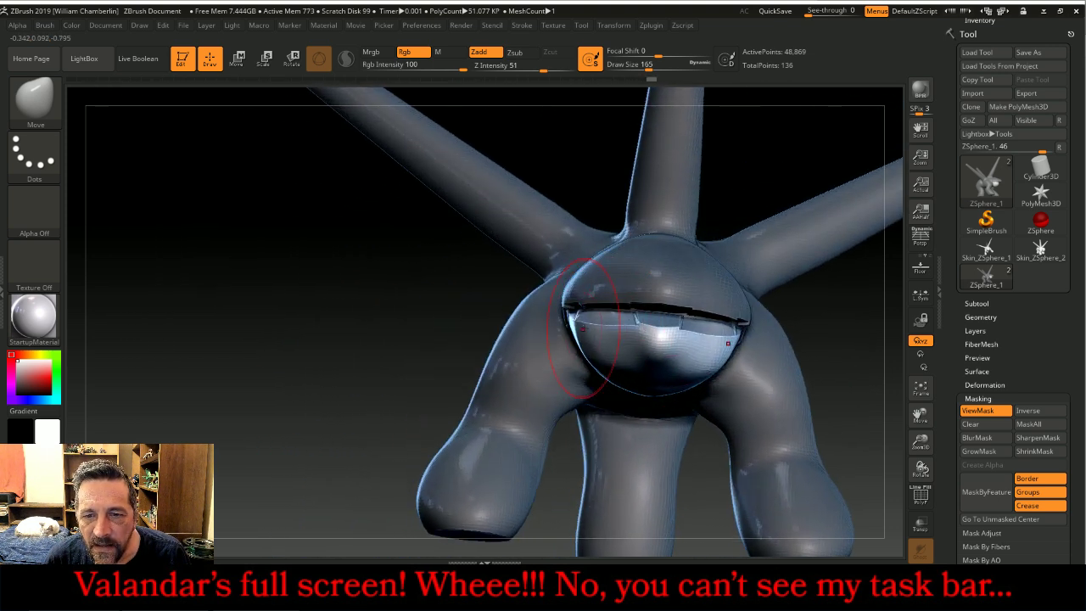
pyautogui.moveTo(409, 333); pyautogui.dragTo(449, 349)
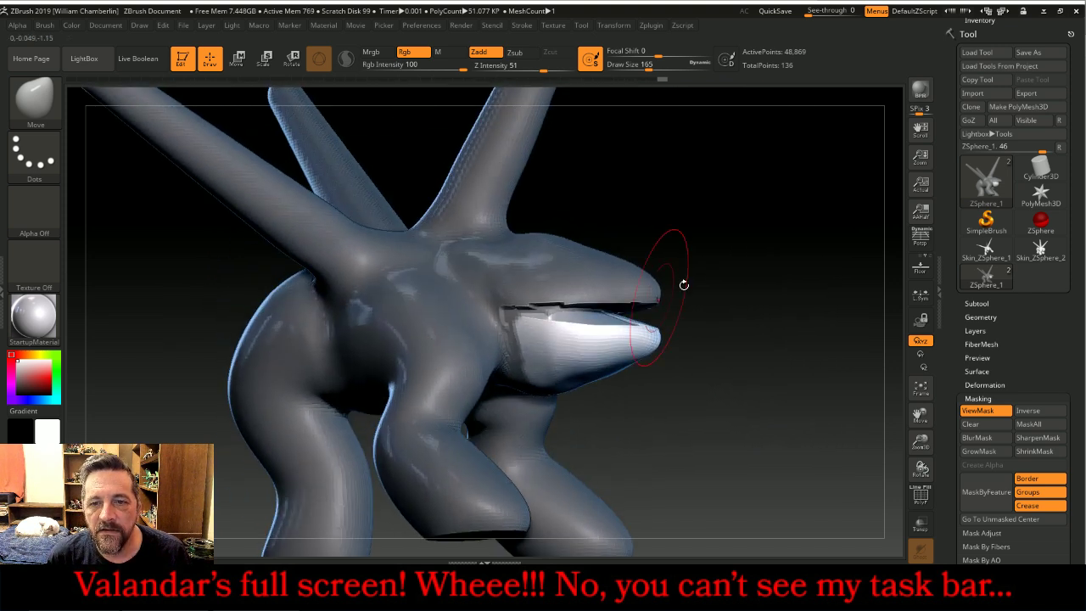
# - Clear the mask and smooth the jagged seam at the corners of the mouth with draw size 69
pyautogui.keyDown('ctrl'); pyautogui.click(771, 215); pyautogui.keyUp('ctrl')
pyautogui.moveTo(784, 253); pyautogui.dragTo(693, 274)
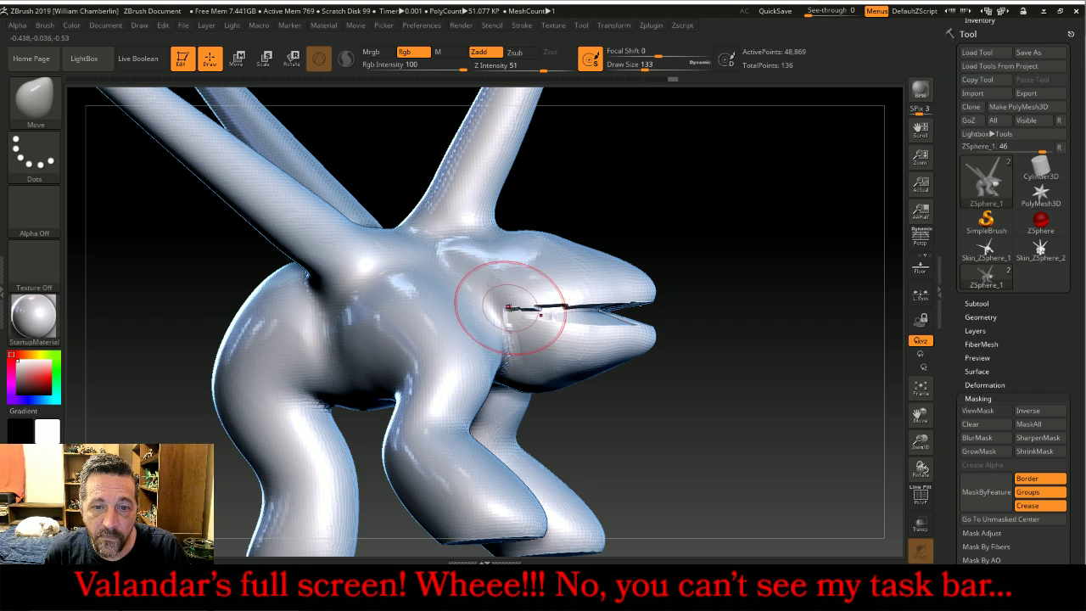
pyautogui.press('shift')
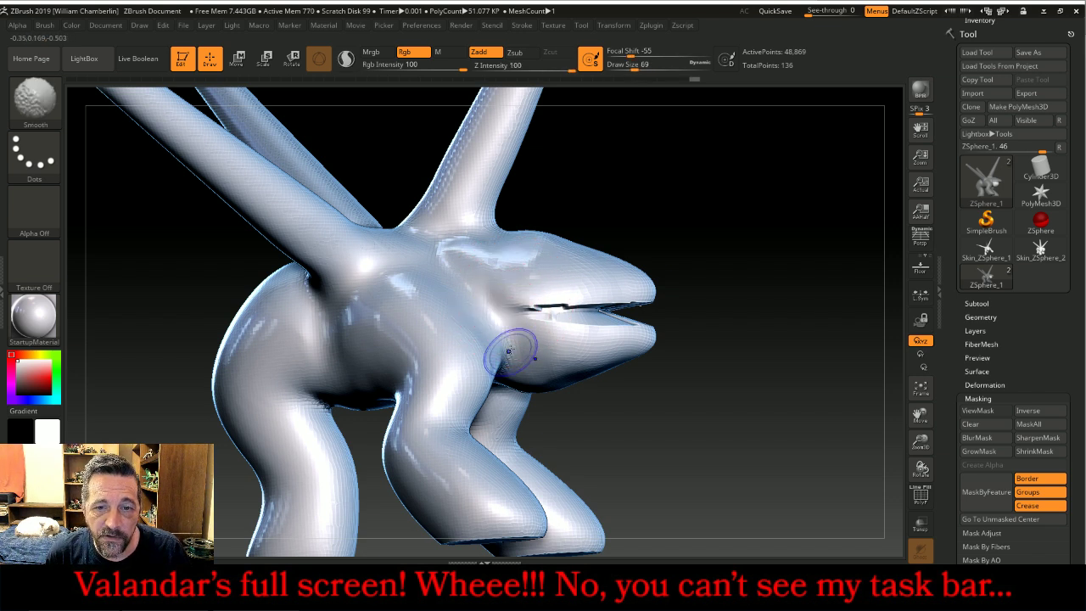
pyautogui.moveTo(699, 368)
pyautogui.mouseDown()
pyautogui.moveTo(760, 358)
pyautogui.moveTo(779, 375)
pyautogui.mouseUp()
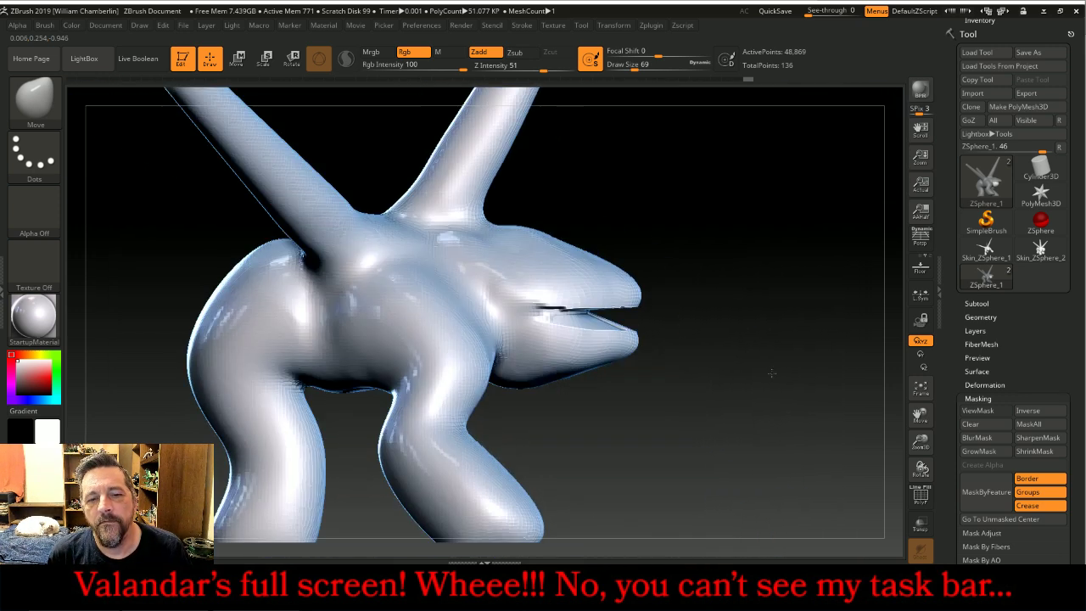
pyautogui.moveTo(921, 447); pyautogui.dragTo(921, 453)
pyautogui.moveTo(671, 388)
pyautogui.mouseDown()
pyautogui.moveTo(835, 386)
pyautogui.moveTo(778, 396)
pyautogui.mouseUp()
pyautogui.press('shift')
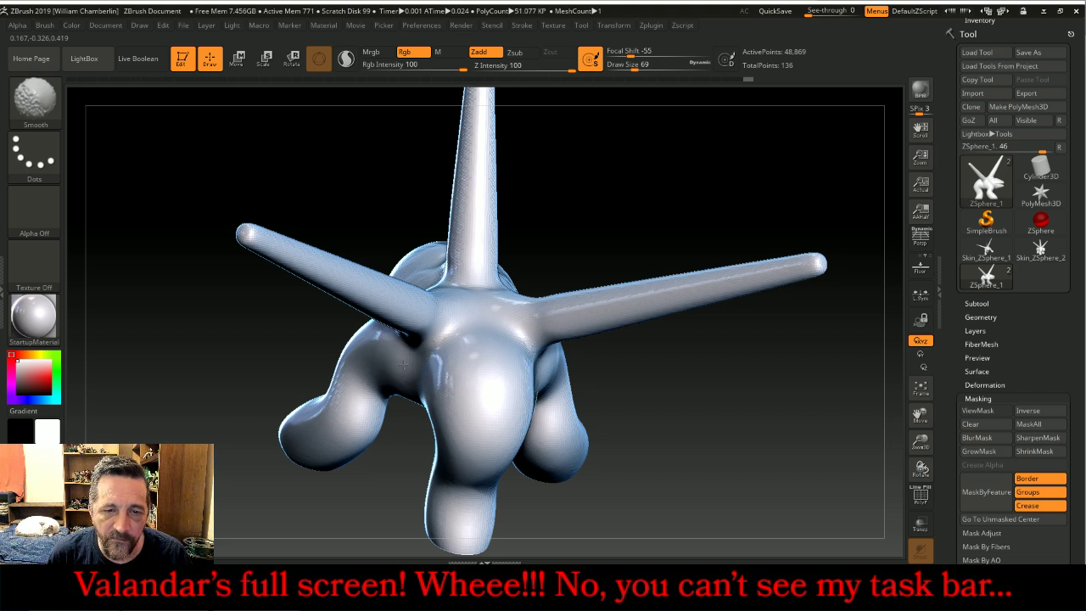
pyautogui.moveTo(788, 417)
pyautogui.mouseDown()
pyautogui.moveTo(772, 399)
pyautogui.moveTo(814, 336)
pyautogui.moveTo(810, 320)
pyautogui.moveTo(833, 312)
pyautogui.mouseUp()
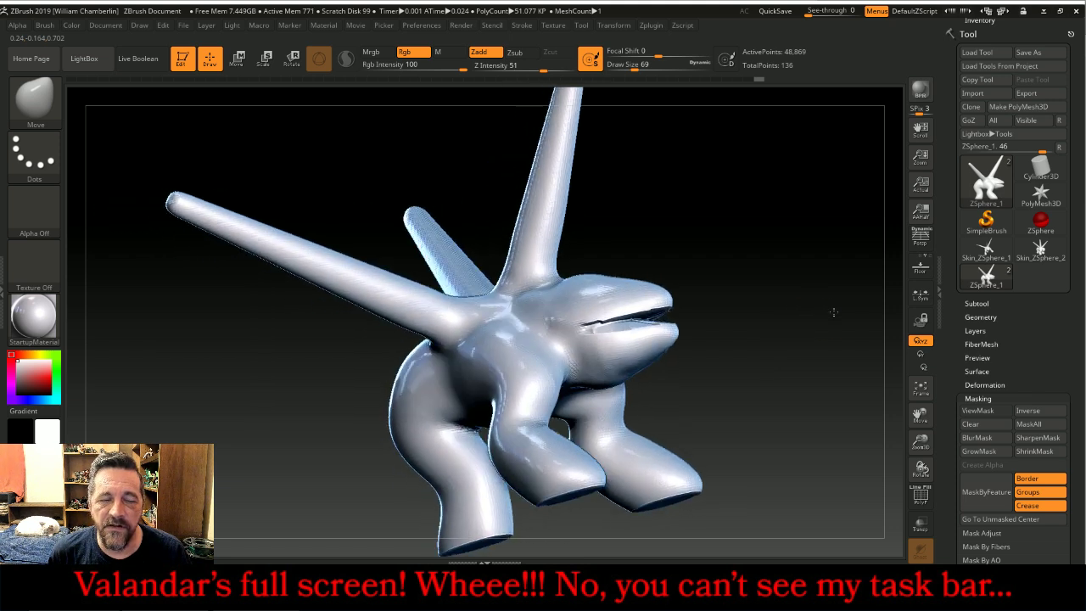
# - Bulk up the cheek and jaw hinge behind the mouth with the Inflat brush at draw size 77
pyautogui.click(38, 102)
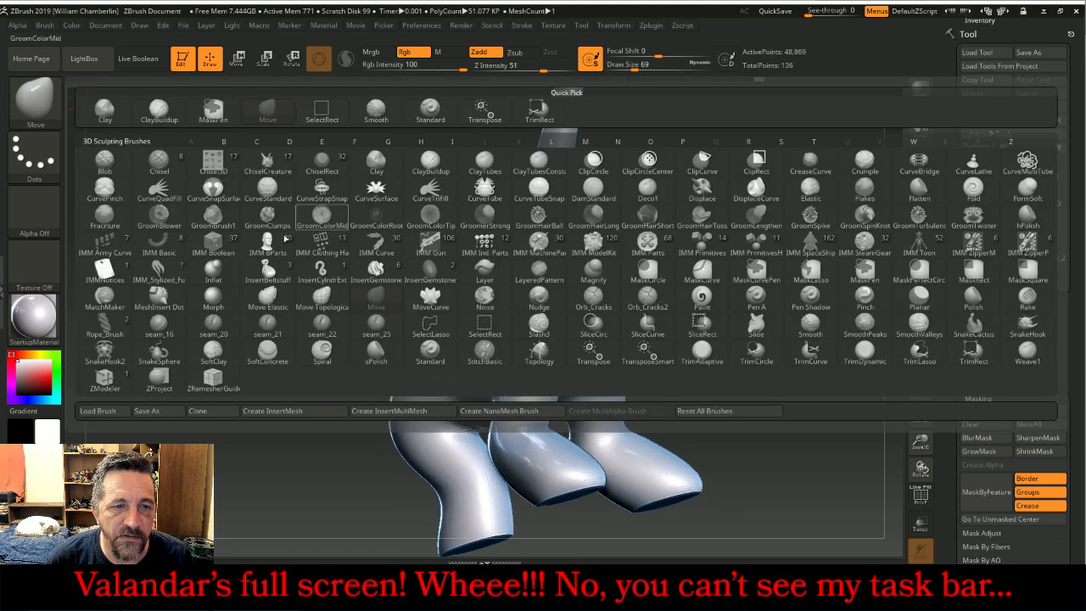
pyautogui.click(213, 270)
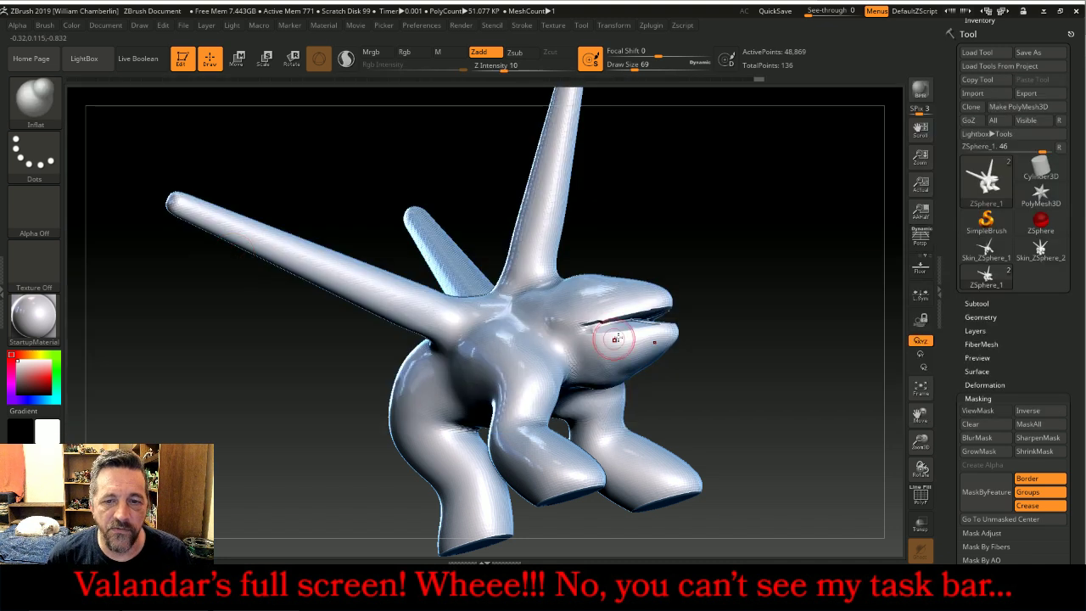
pyautogui.scroll(5, 1010, 282)
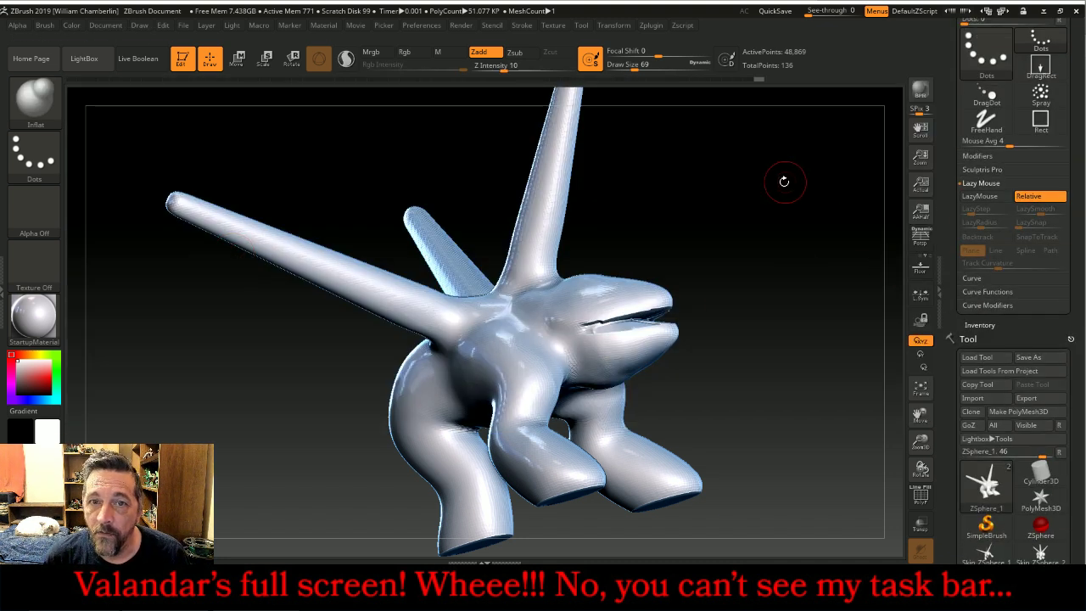
pyautogui.moveTo(796, 181); pyautogui.dragTo(791, 179)
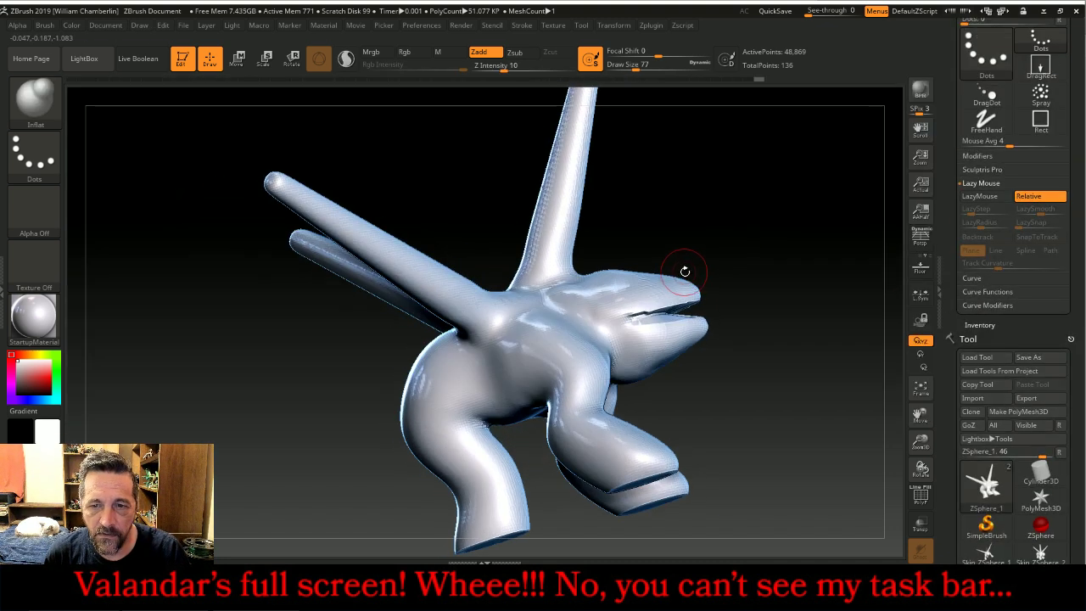
pyautogui.moveTo(920, 442); pyautogui.dragTo(922, 467)
pyautogui.moveTo(921, 413); pyautogui.dragTo(835, 368)
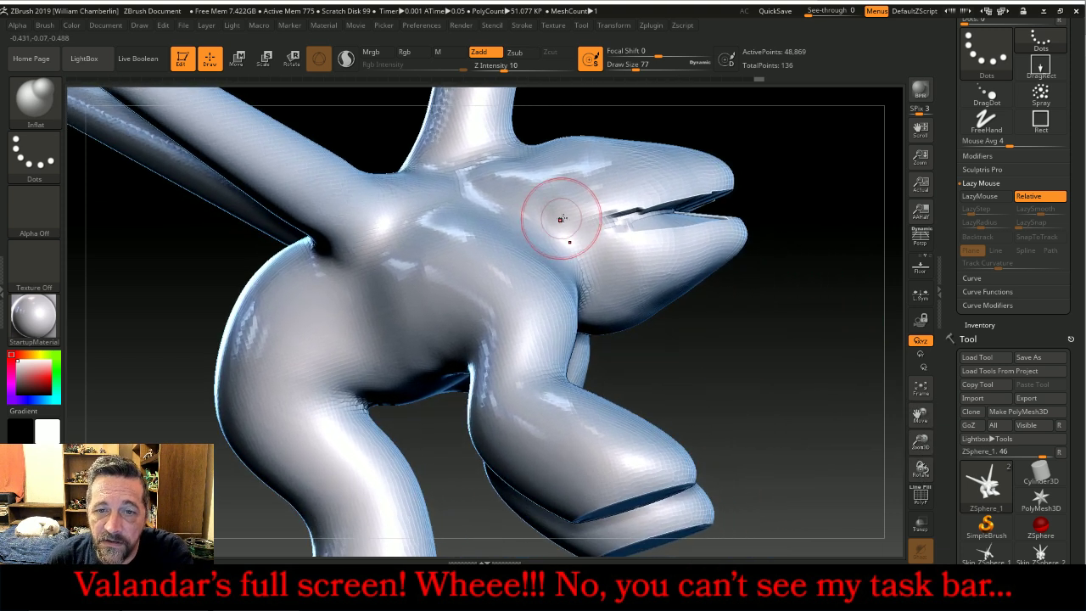
pyautogui.moveTo(582, 236)
pyautogui.mouseDown()
pyautogui.moveTo(628, 293)
pyautogui.moveTo(696, 269)
pyautogui.mouseUp()
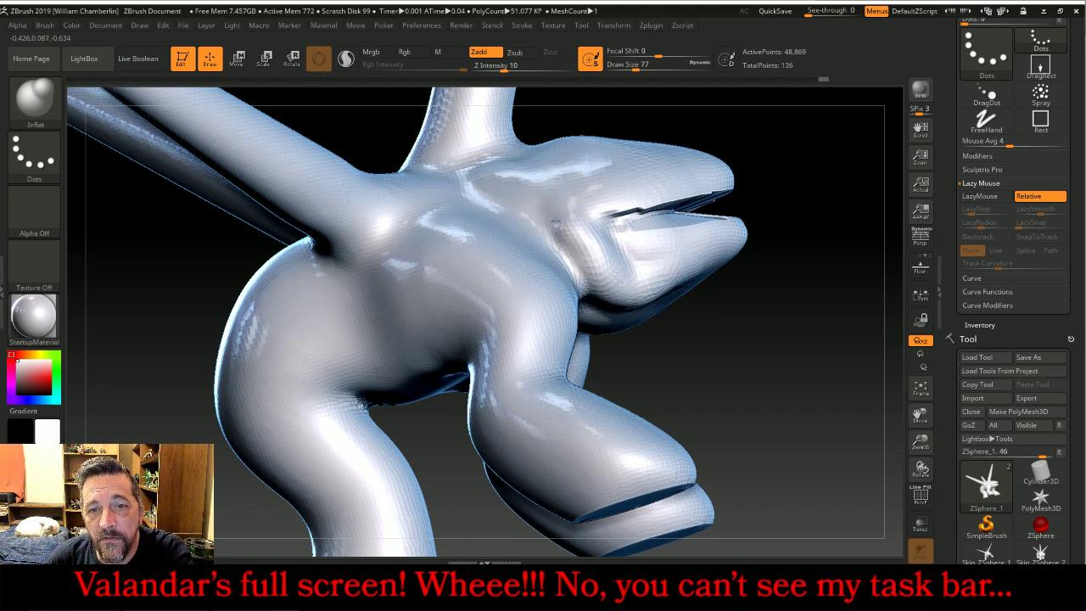
pyautogui.moveTo(603, 213)
pyautogui.keyDown('shift'); pyautogui.mouseDown()
pyautogui.moveTo(621, 216)
pyautogui.moveTo(608, 211)
pyautogui.mouseUp(); pyautogui.keyUp('shift')
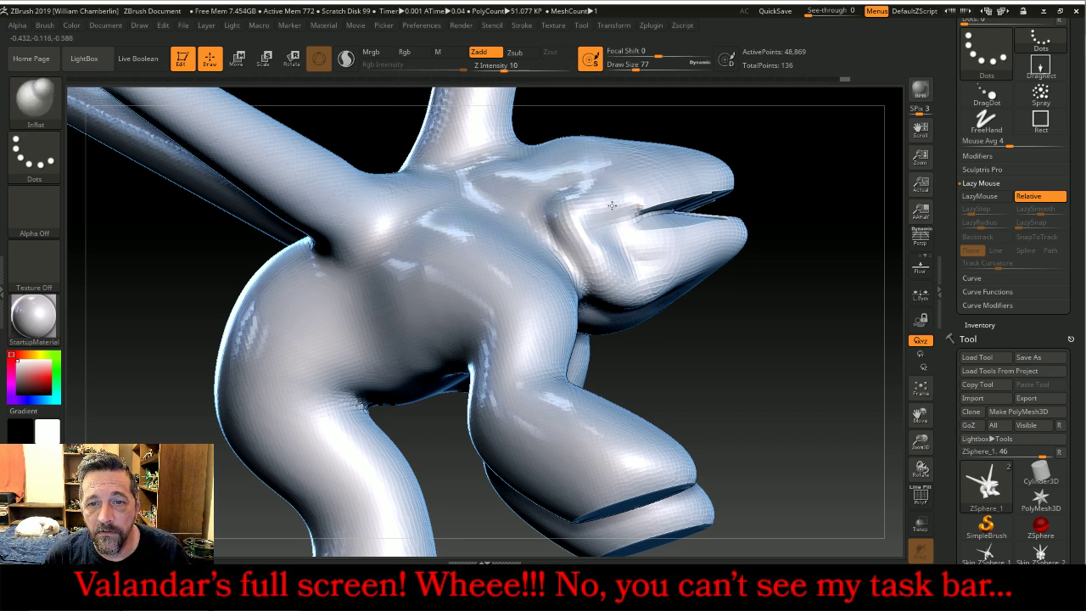
# - Inflate the side of the lower jaw and build a bulge on its underside
pyautogui.moveTo(619, 238)
pyautogui.mouseDown()
pyautogui.moveTo(635, 257)
pyautogui.moveTo(684, 250)
pyautogui.mouseUp()
pyautogui.moveTo(769, 257)
pyautogui.mouseDown()
pyautogui.moveTo(746, 267)
pyautogui.moveTo(770, 279)
pyautogui.moveTo(709, 265)
pyautogui.moveTo(725, 307)
pyautogui.moveTo(683, 354)
pyautogui.mouseUp()
pyautogui.moveTo(732, 307)
pyautogui.mouseDown()
pyautogui.moveTo(656, 366)
pyautogui.moveTo(667, 315)
pyautogui.moveTo(703, 315)
pyautogui.moveTo(632, 363)
pyautogui.moveTo(677, 322)
pyautogui.mouseUp()
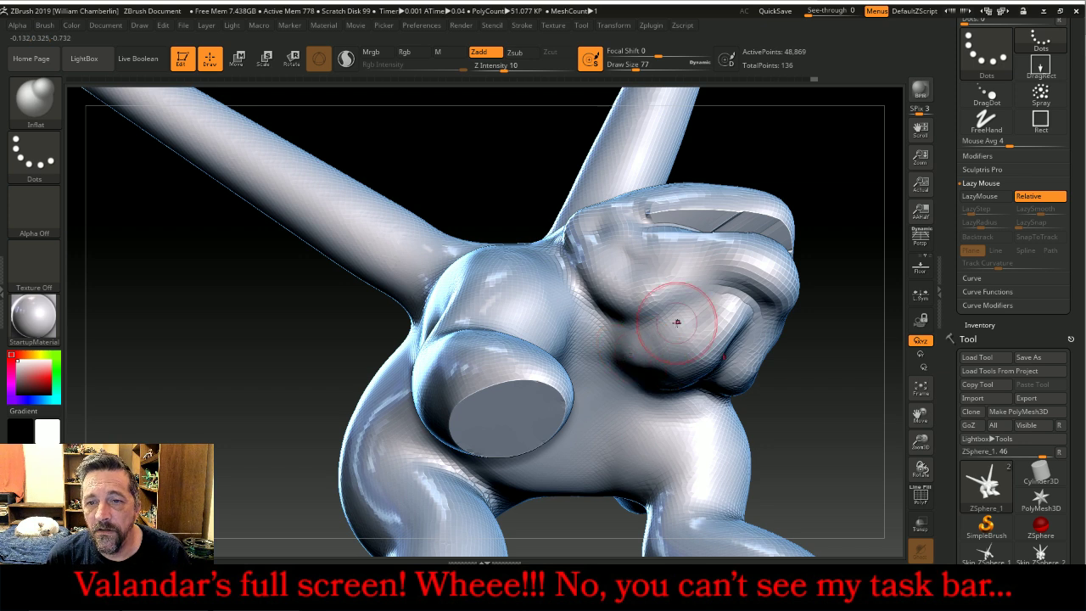
# - Inflate a brow ridge from the back of the head onto the snout, ending in a nostril bump
pyautogui.moveTo(867, 199)
pyautogui.mouseDown()
pyautogui.moveTo(844, 268)
pyautogui.moveTo(854, 281)
pyautogui.moveTo(856, 255)
pyautogui.mouseUp()
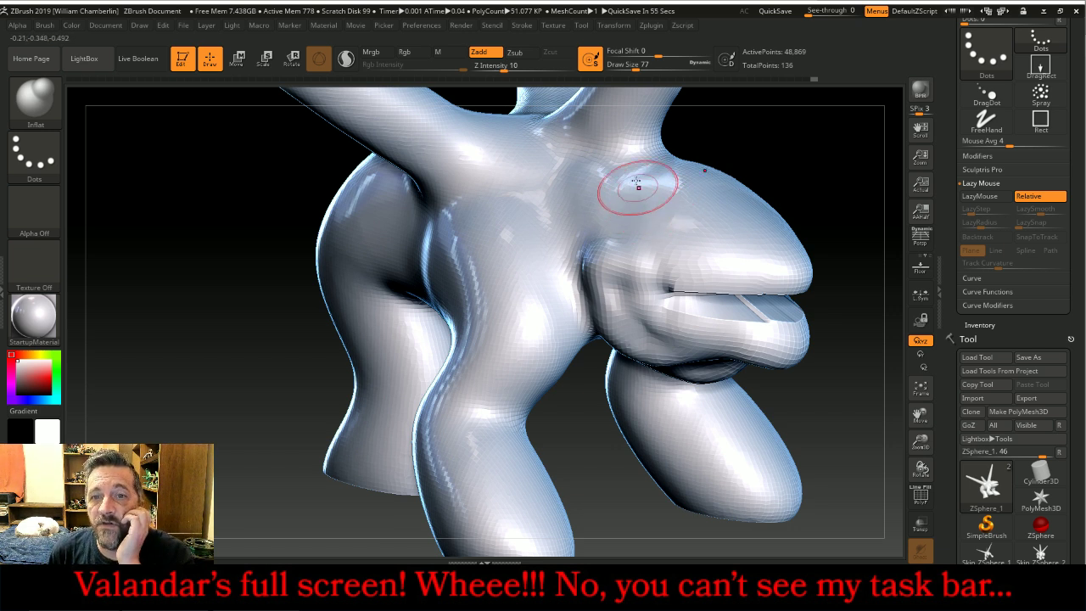
pyautogui.moveTo(621, 167)
pyautogui.mouseDown()
pyautogui.moveTo(667, 174)
pyautogui.moveTo(781, 242)
pyautogui.moveTo(755, 231)
pyautogui.moveTo(743, 241)
pyautogui.mouseUp()
pyautogui.moveTo(738, 248); pyautogui.dragTo(740, 255)
pyautogui.moveTo(741, 257); pyautogui.dragTo(739, 252)
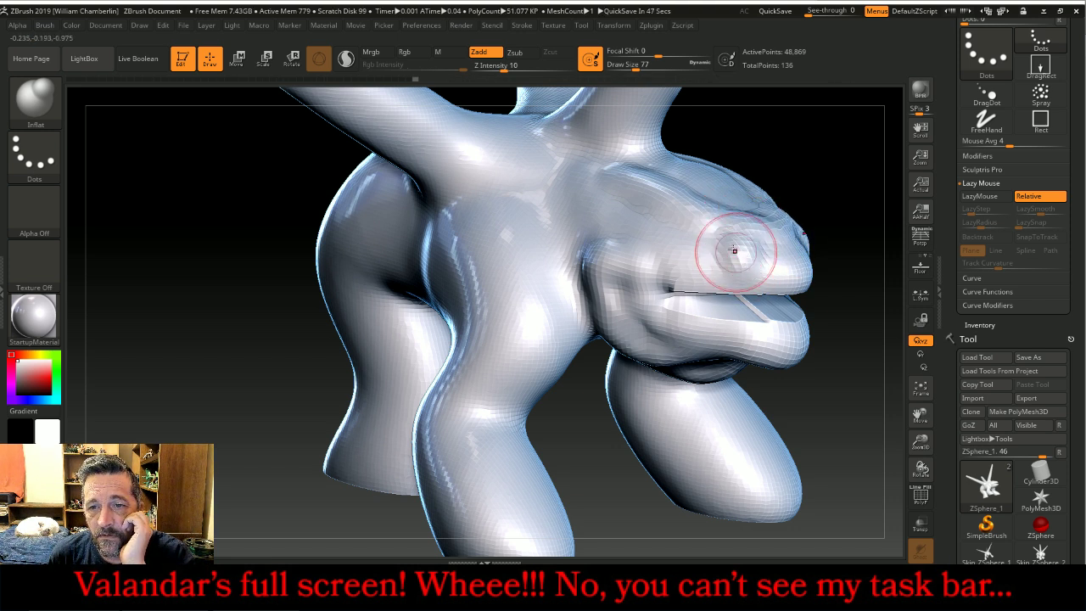
# - Inflate the upper cheek and the side of the snout between the brow ridge and the mouth
pyautogui.moveTo(650, 181); pyautogui.dragTo(801, 180, button='right')
pyautogui.moveTo(633, 161); pyautogui.dragTo(601, 181)
pyautogui.moveTo(651, 206)
pyautogui.mouseDown()
pyautogui.moveTo(617, 219)
pyautogui.moveTo(626, 209)
pyautogui.moveTo(635, 229)
pyautogui.moveTo(665, 228)
pyautogui.moveTo(694, 280)
pyautogui.moveTo(750, 289)
pyautogui.mouseUp()
pyautogui.moveTo(342, 322); pyautogui.dragTo(375, 304)
pyautogui.moveTo(833, 295); pyautogui.dragTo(794, 272)
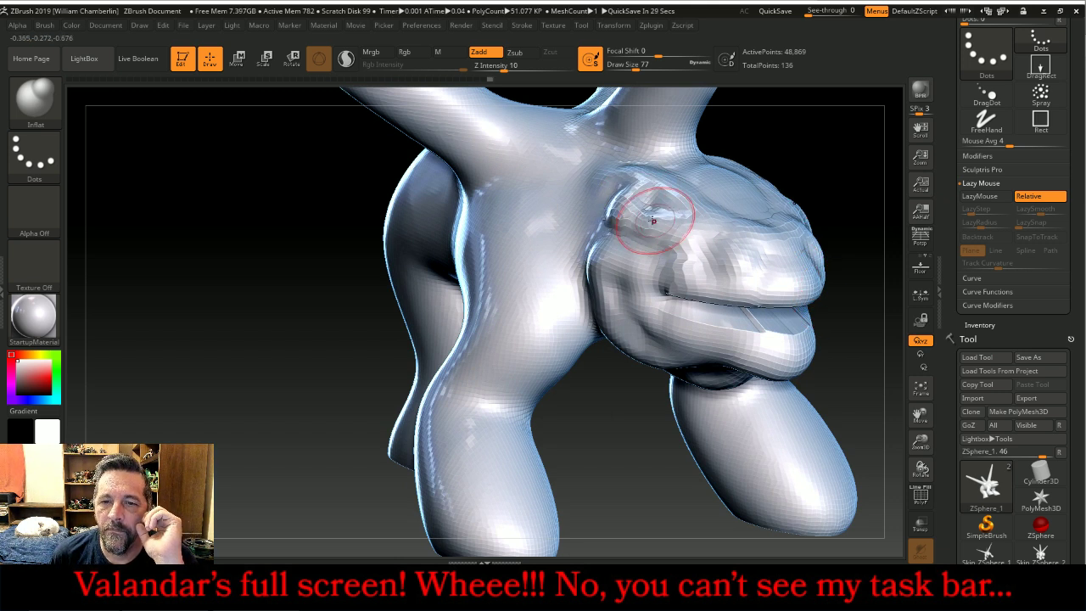
# - Lower the Smooth brush's Z Intensity to 15 and soften the faceted ridge on the upper cheek
pyautogui.keyDown('shift'); pyautogui.click(532, 64); pyautogui.keyUp('shift')
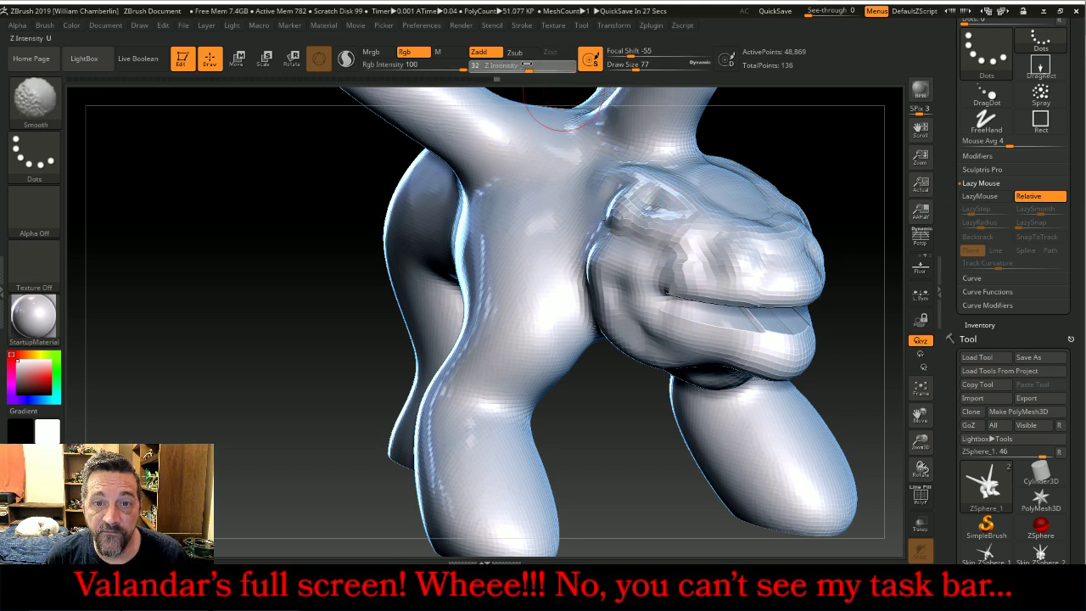
pyautogui.moveTo(512, 65); pyautogui.dragTo(510, 66)
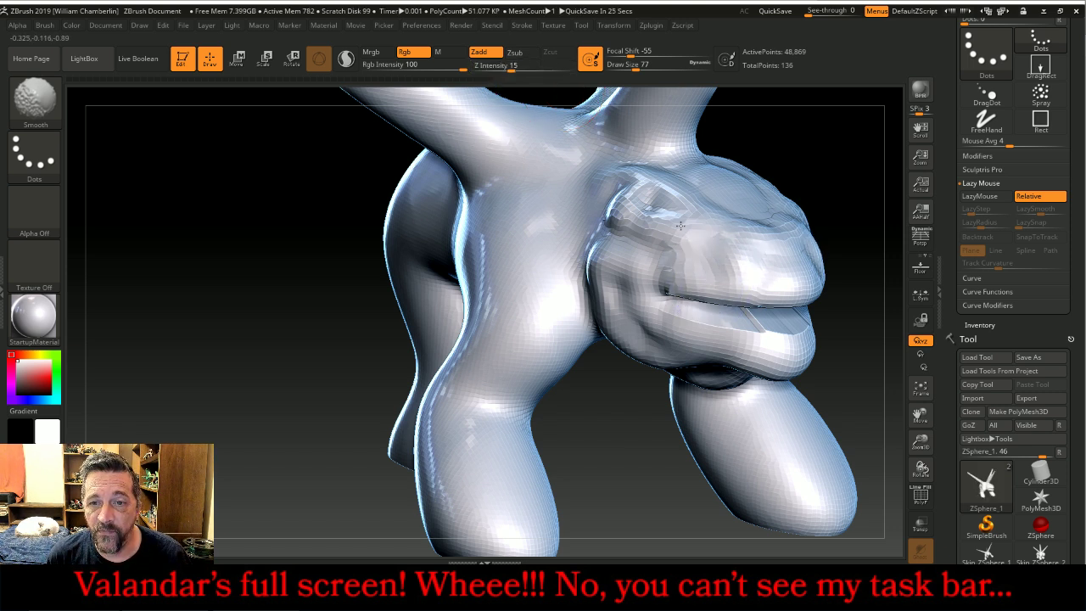
pyautogui.keyDown('shift'); pyautogui.moveTo(628, 199); pyautogui.dragTo(670, 230); pyautogui.keyUp('shift')
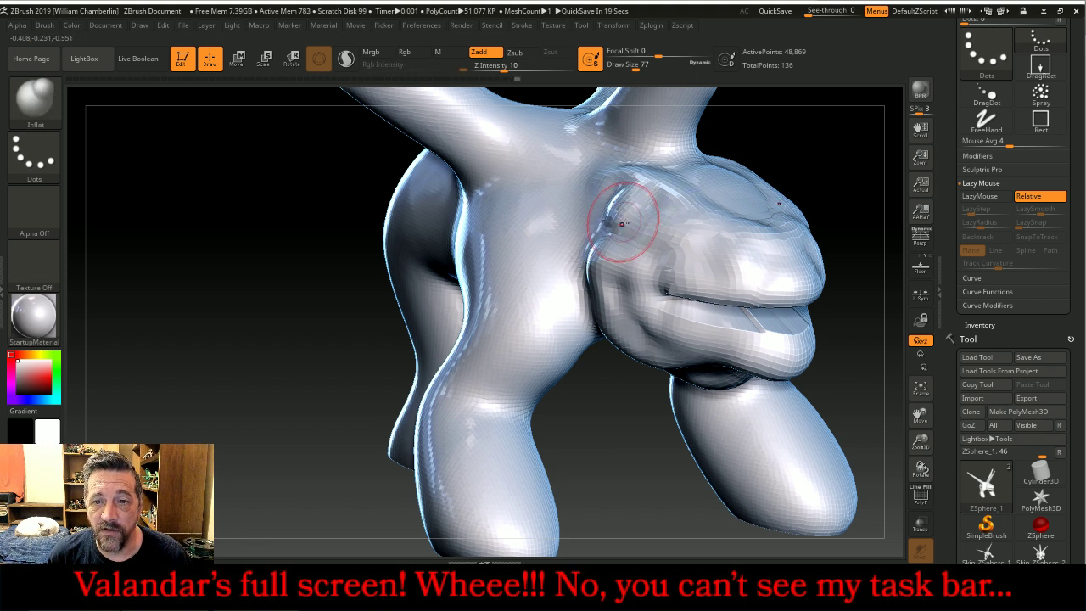
# - Inflate raised folds along the upper cheek, crown and back of the head, and lightly smooth them
pyautogui.moveTo(615, 214)
pyautogui.mouseDown()
pyautogui.moveTo(625, 229)
pyautogui.moveTo(640, 207)
pyautogui.moveTo(679, 195)
pyautogui.moveTo(703, 220)
pyautogui.moveTo(725, 194)
pyautogui.moveTo(750, 210)
pyautogui.mouseUp()
pyautogui.moveTo(828, 149)
pyautogui.mouseDown()
pyautogui.moveTo(824, 162)
pyautogui.moveTo(764, 152)
pyautogui.mouseUp()
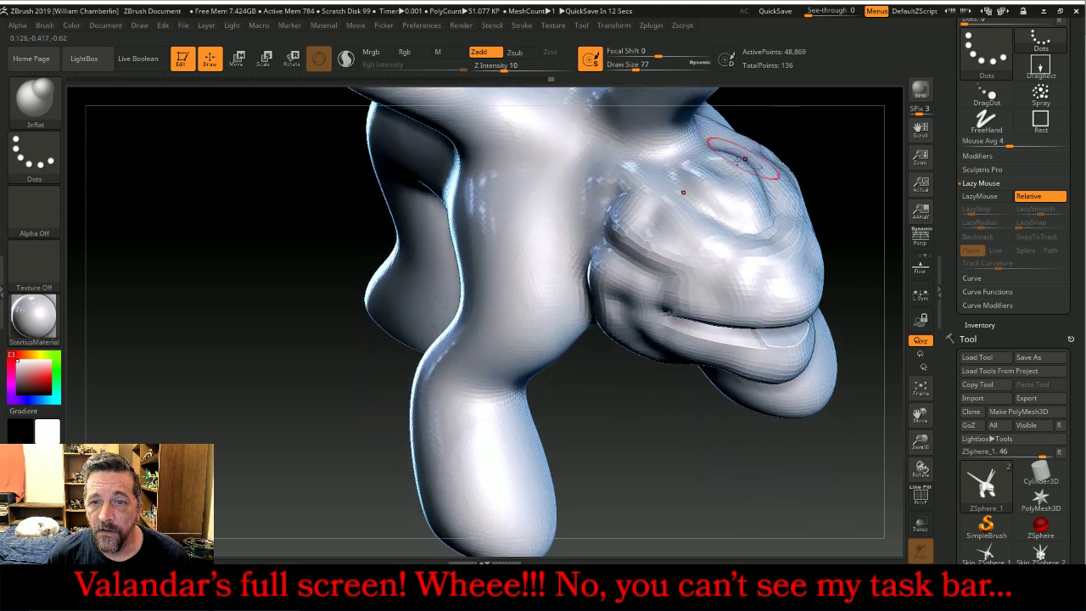
pyautogui.moveTo(654, 156); pyautogui.dragTo(604, 146)
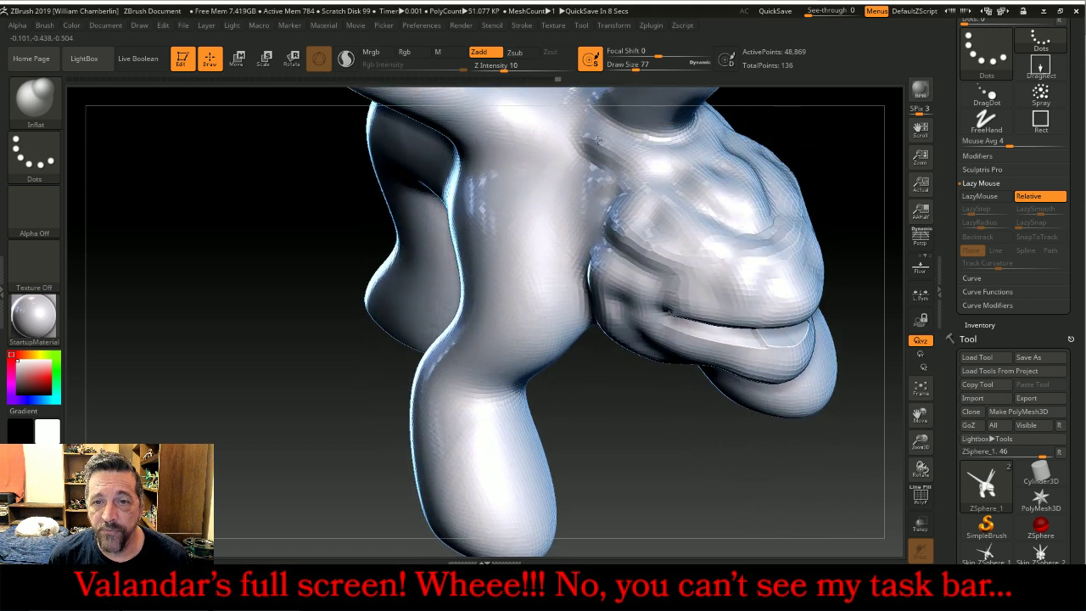
pyautogui.press('shift')
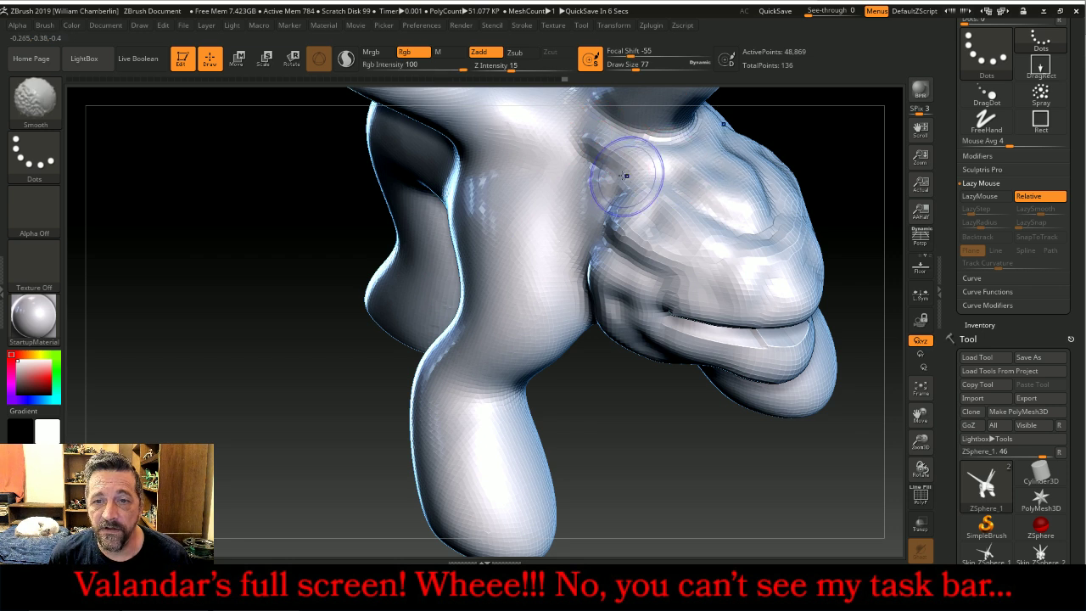
# - Inflate a shoulder muscle on the body beneath the side stalk and smooth its surface
pyautogui.moveTo(662, 417)
pyautogui.mouseDown()
pyautogui.moveTo(822, 490)
pyautogui.moveTo(839, 482)
pyautogui.mouseUp()
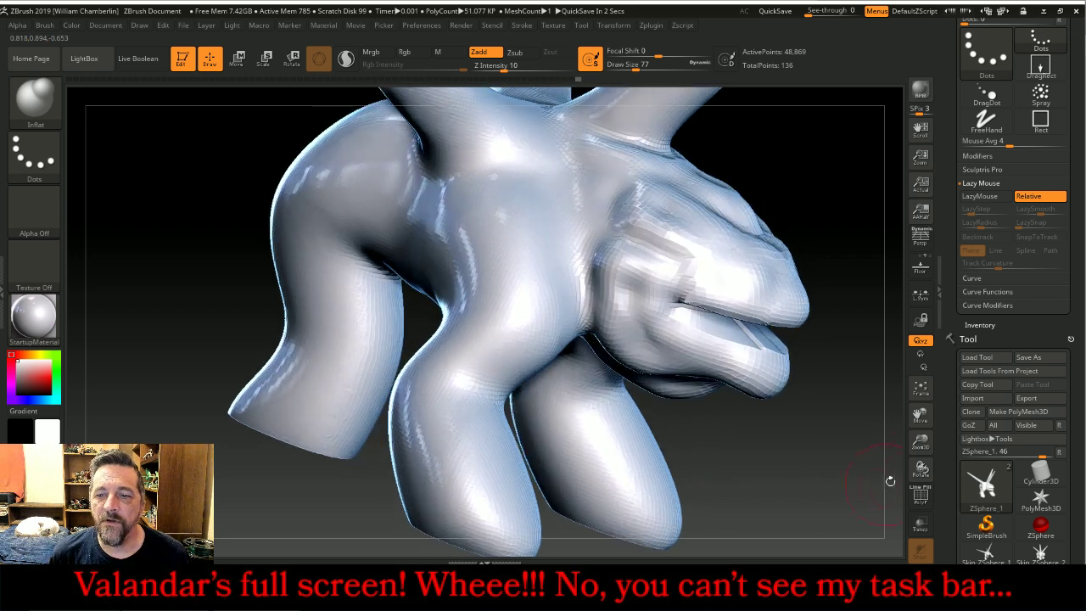
pyautogui.moveTo(921, 443); pyautogui.dragTo(823, 412)
pyautogui.moveTo(921, 437); pyautogui.dragTo(827, 390)
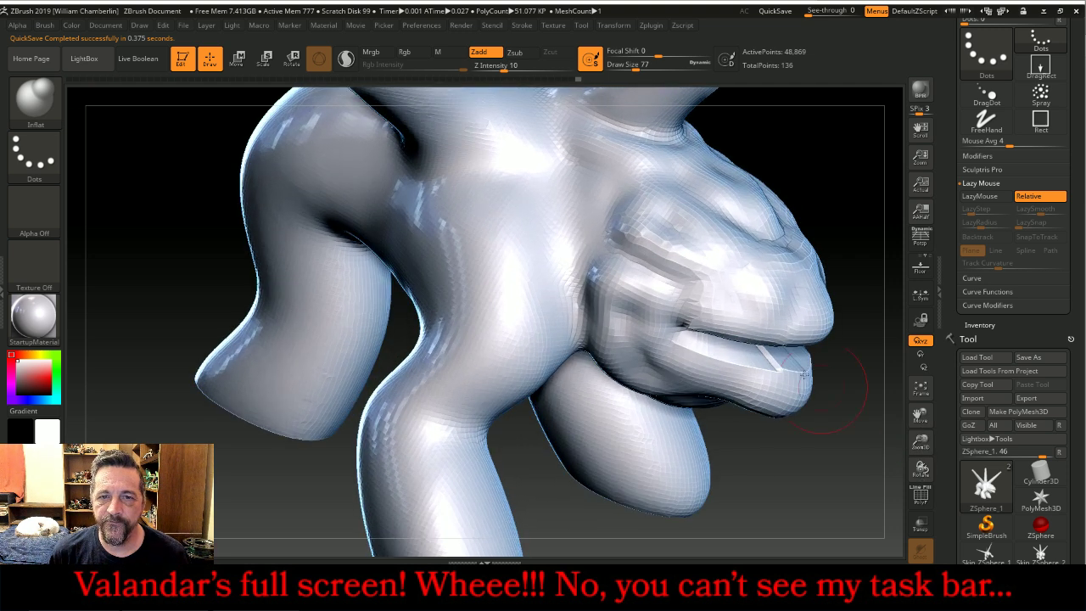
pyautogui.moveTo(921, 441); pyautogui.dragTo(799, 406)
pyautogui.moveTo(921, 420); pyautogui.dragTo(922, 481)
pyautogui.moveTo(819, 411); pyautogui.dragTo(860, 416)
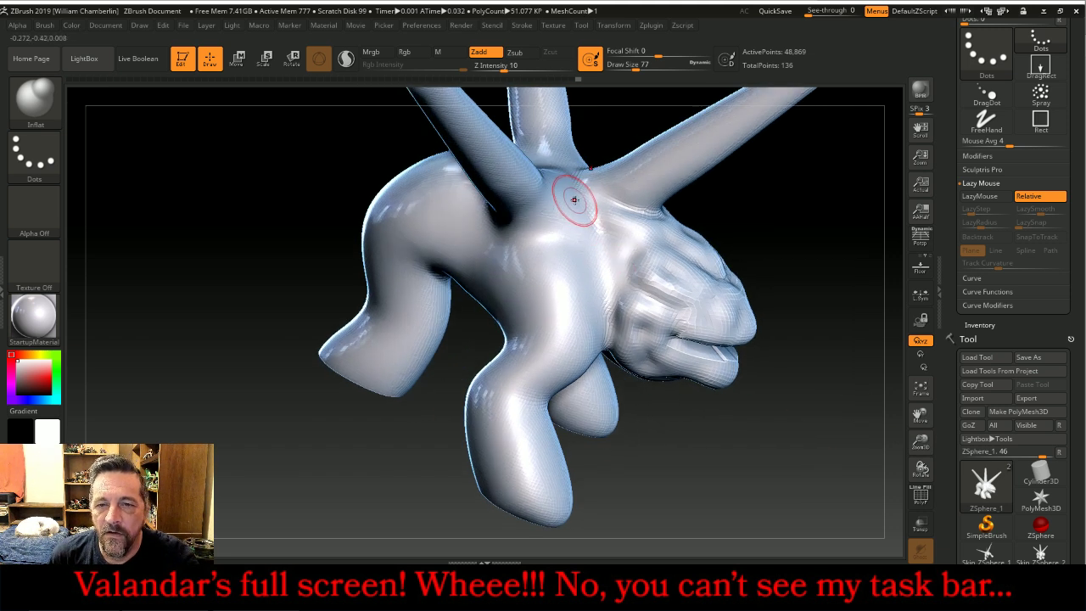
pyautogui.moveTo(575, 199)
pyautogui.mouseDown()
pyautogui.moveTo(529, 227)
pyautogui.moveTo(526, 250)
pyautogui.moveTo(551, 272)
pyautogui.mouseUp()
pyautogui.moveTo(568, 207)
pyautogui.mouseDown()
pyautogui.moveTo(581, 211)
pyautogui.moveTo(574, 254)
pyautogui.moveTo(555, 228)
pyautogui.moveTo(565, 246)
pyautogui.mouseUp()
pyautogui.moveTo(564, 247)
pyautogui.mouseDown()
pyautogui.moveTo(538, 234)
pyautogui.moveTo(557, 236)
pyautogui.mouseUp()
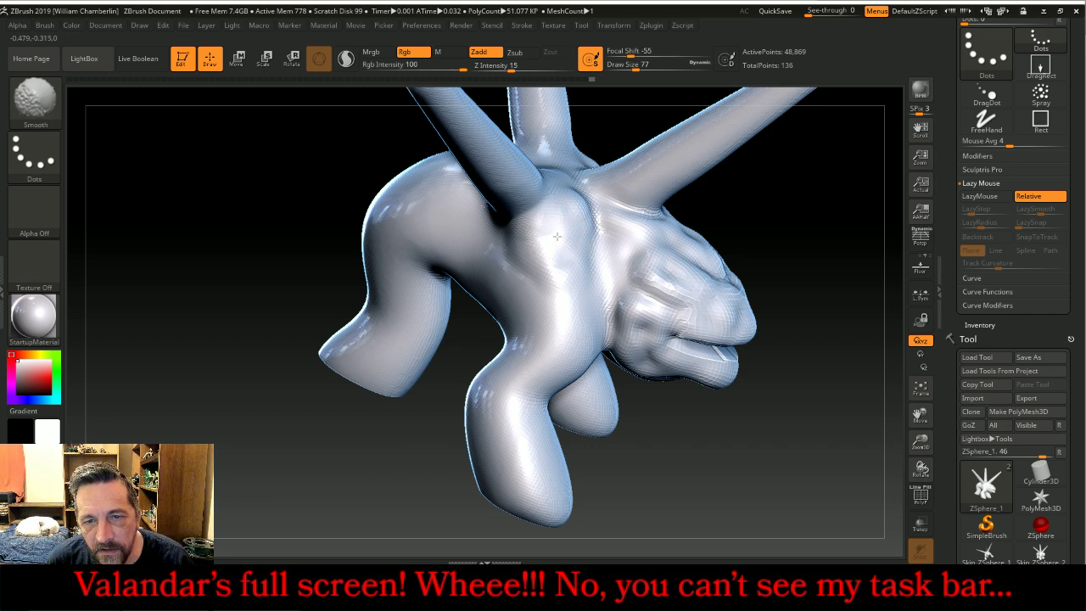
pyautogui.keyDown('shift'); pyautogui.moveTo(561, 230); pyautogui.dragTo(564, 242); pyautogui.keyUp('shift')
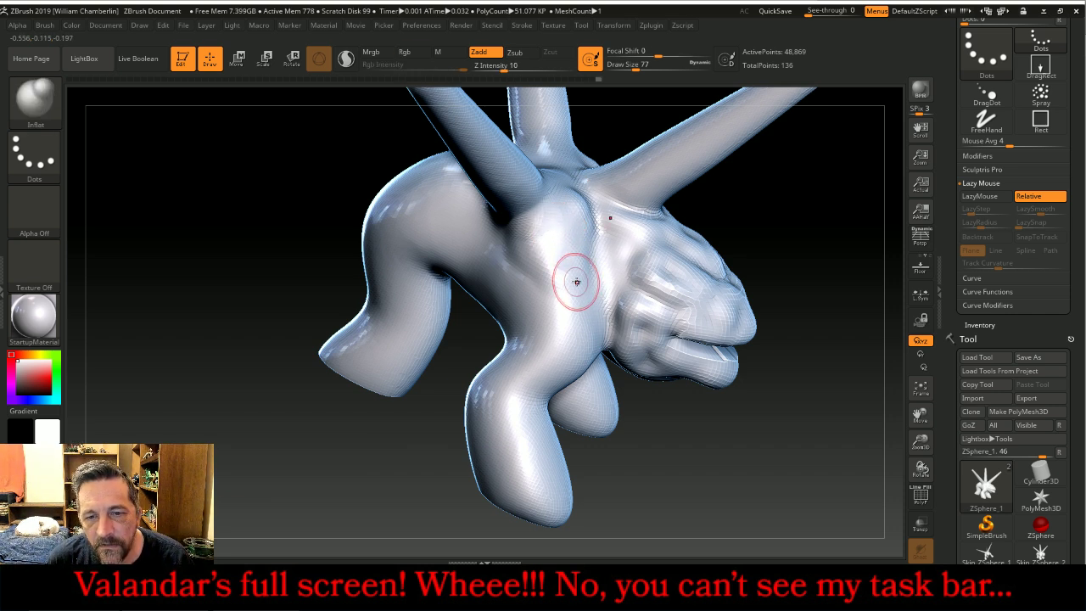
# - Inflate the knee on the front of the foreleg, reducing the draw size from 61 to 57
pyautogui.moveTo(646, 461); pyautogui.dragTo(667, 441)
pyautogui.moveTo(585, 348); pyautogui.dragTo(545, 357)
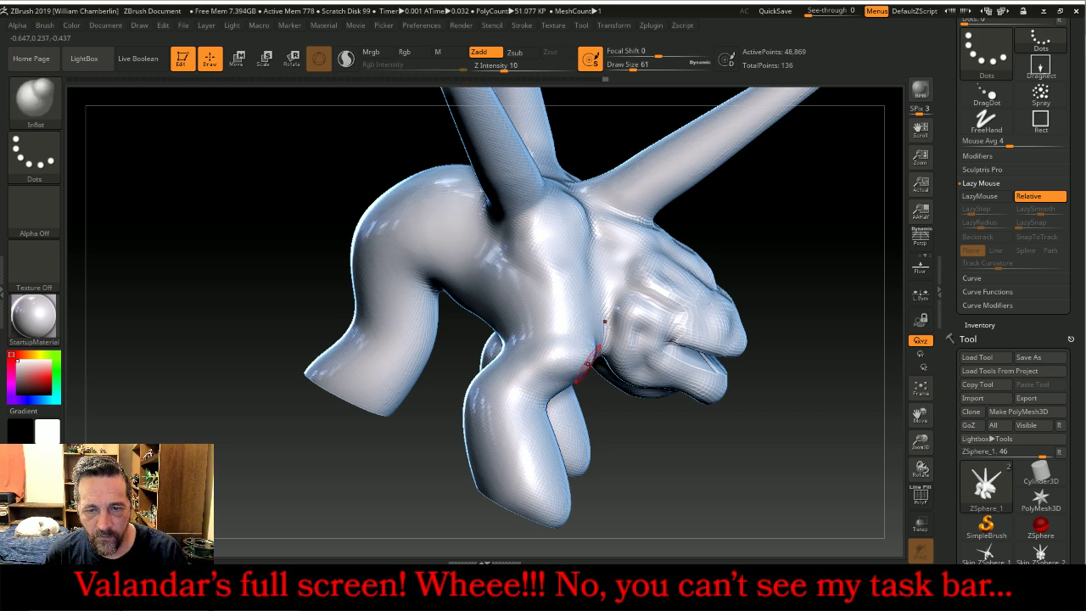
pyautogui.moveTo(561, 363); pyautogui.dragTo(599, 354)
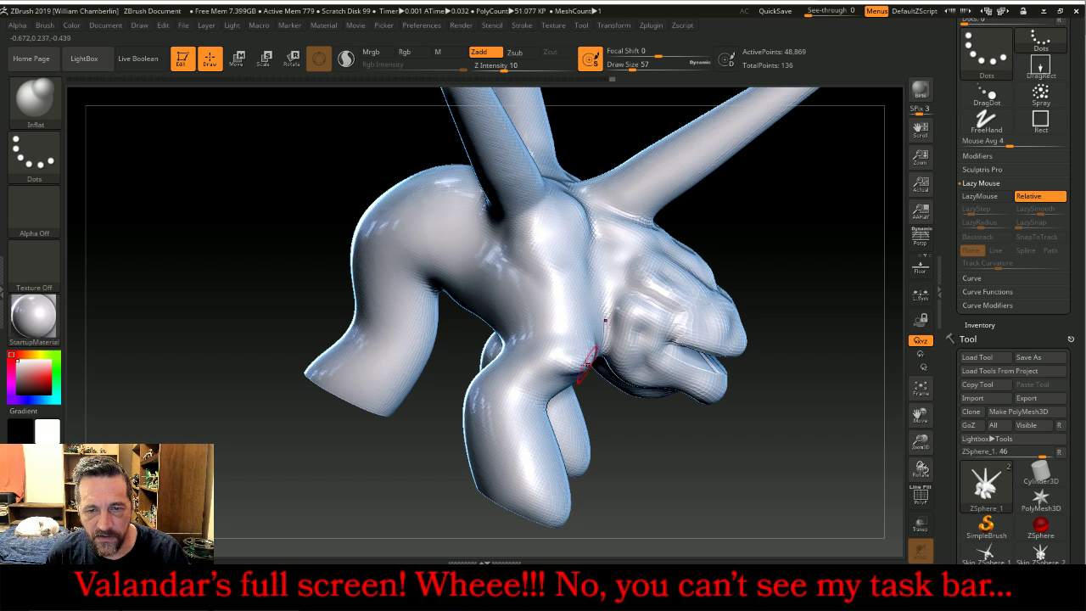
# - Inflate a rounded bulge across the back of the forelegs just below the knee
pyautogui.moveTo(606, 437); pyautogui.dragTo(633, 448)
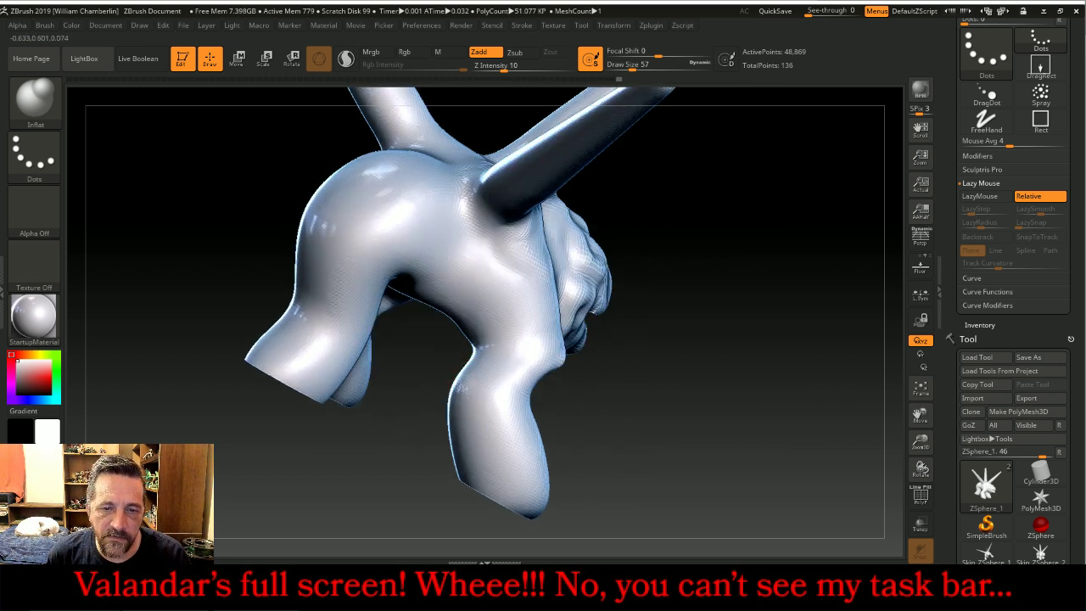
pyautogui.moveTo(552, 383); pyautogui.dragTo(507, 395)
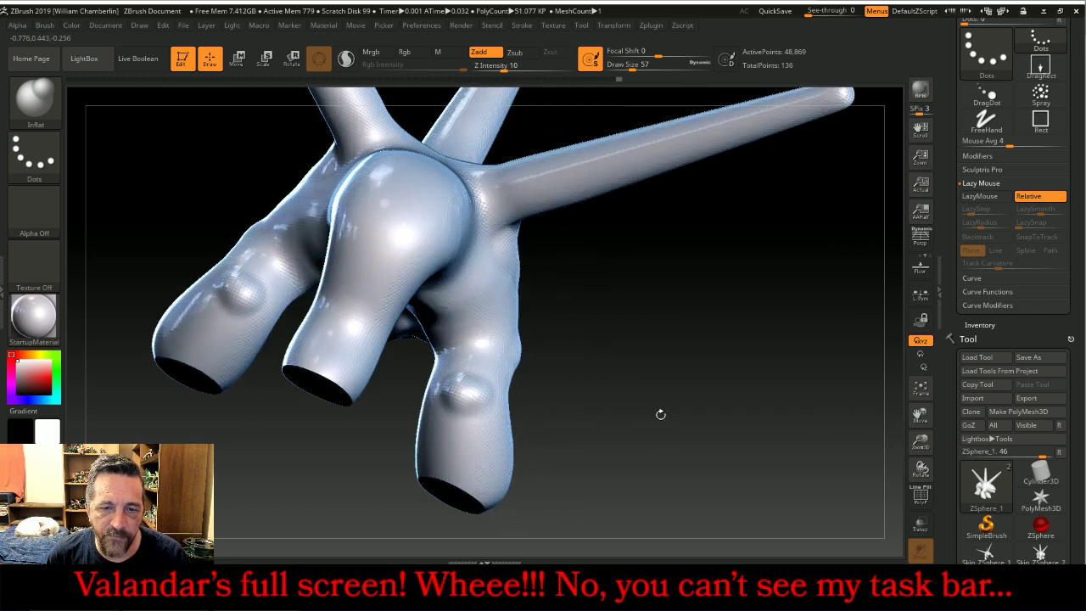
pyautogui.moveTo(431, 385)
pyautogui.mouseDown()
pyautogui.moveTo(438, 395)
pyautogui.moveTo(485, 381)
pyautogui.moveTo(476, 401)
pyautogui.mouseUp()
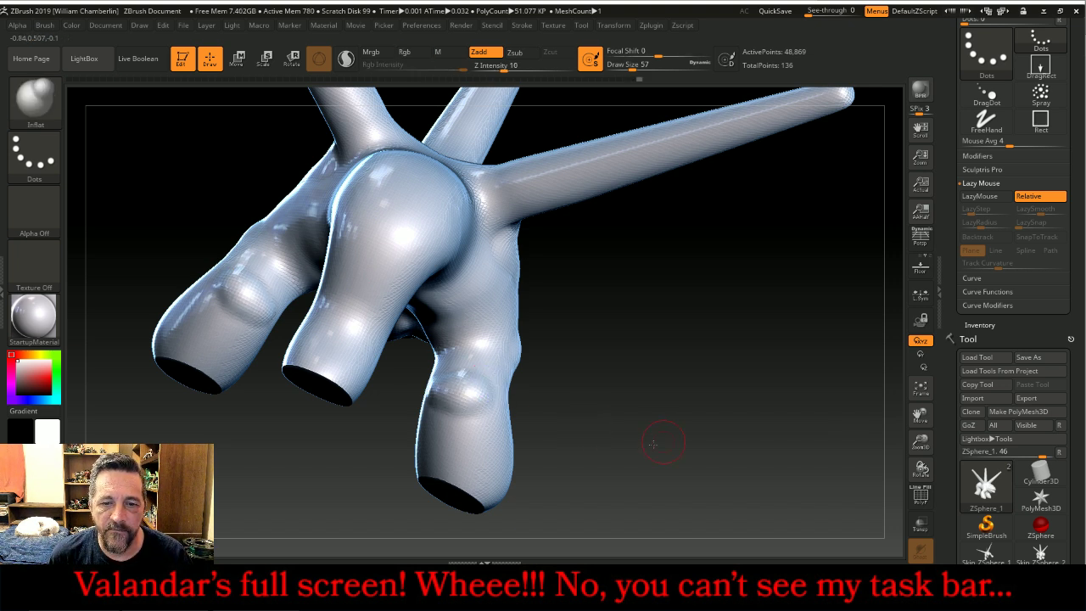
# - Inflate muscle ridges down the back and sides of the lower forelegs, and smooth the transitions between them
pyautogui.moveTo(665, 439); pyautogui.dragTo(589, 439)
pyautogui.moveTo(482, 413)
pyautogui.mouseDown()
pyautogui.moveTo(479, 453)
pyautogui.moveTo(482, 418)
pyautogui.moveTo(485, 443)
pyautogui.mouseUp()
pyautogui.moveTo(601, 405)
pyautogui.mouseDown()
pyautogui.moveTo(698, 381)
pyautogui.moveTo(570, 403)
pyautogui.mouseUp()
pyautogui.moveTo(431, 417)
pyautogui.mouseDown()
pyautogui.moveTo(431, 429)
pyautogui.moveTo(454, 441)
pyautogui.mouseUp()
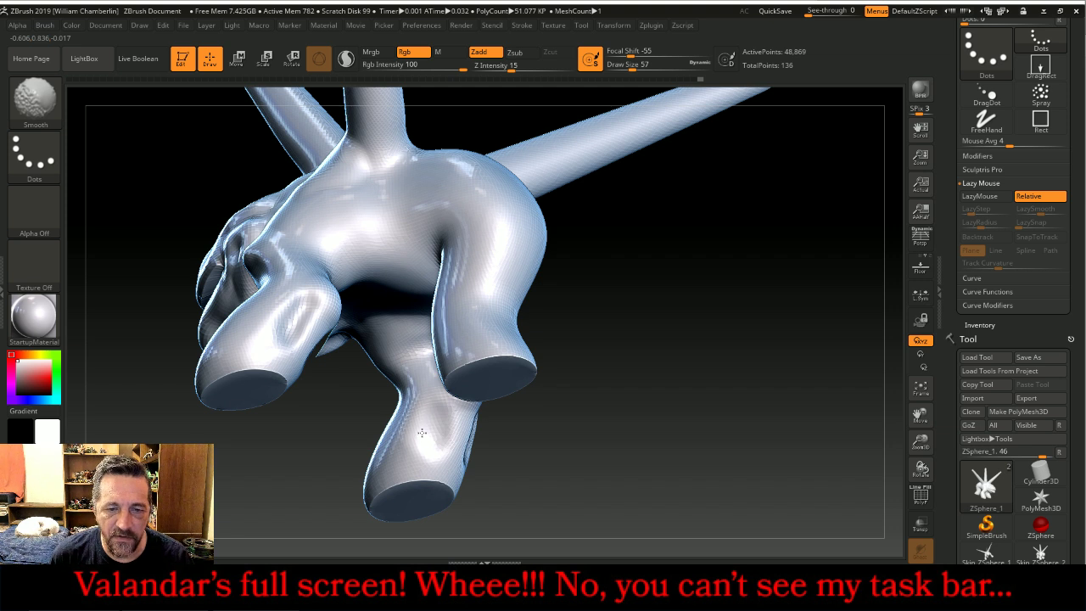
pyautogui.moveTo(454, 433); pyautogui.dragTo(526, 437, button='right')
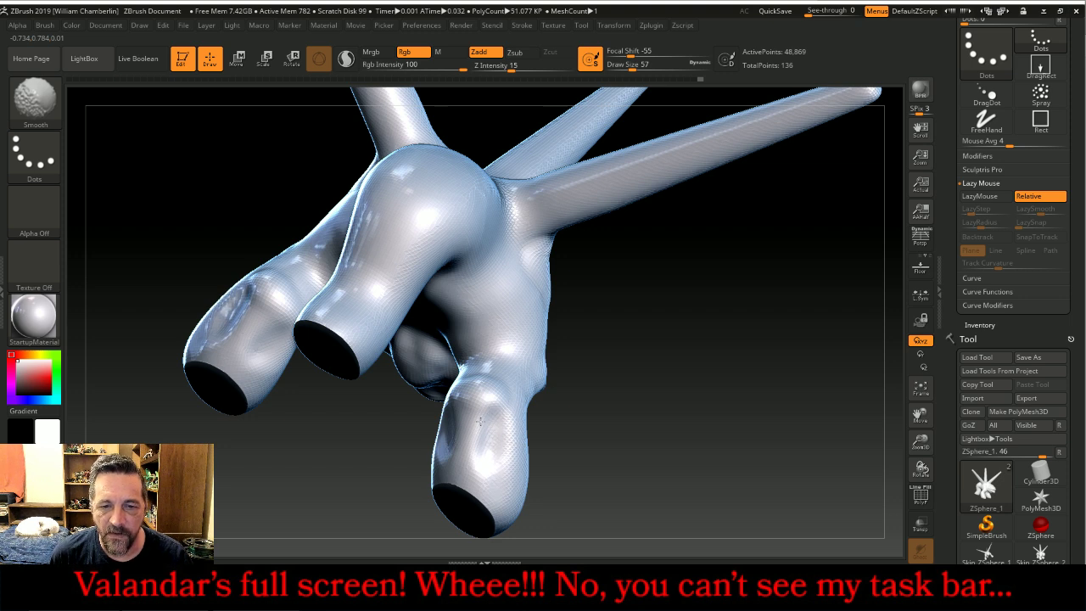
pyautogui.keyDown('shift'); pyautogui.moveTo(486, 409); pyautogui.dragTo(495, 402); pyautogui.keyUp('shift')
# - Inflate the upper foreleg muscle below the shoulder at draw size 65 and smooth it into the body
pyautogui.moveTo(624, 416)
pyautogui.mouseDown()
pyautogui.moveTo(713, 417)
pyautogui.moveTo(752, 439)
pyautogui.moveTo(744, 454)
pyautogui.moveTo(715, 450)
pyautogui.mouseUp()
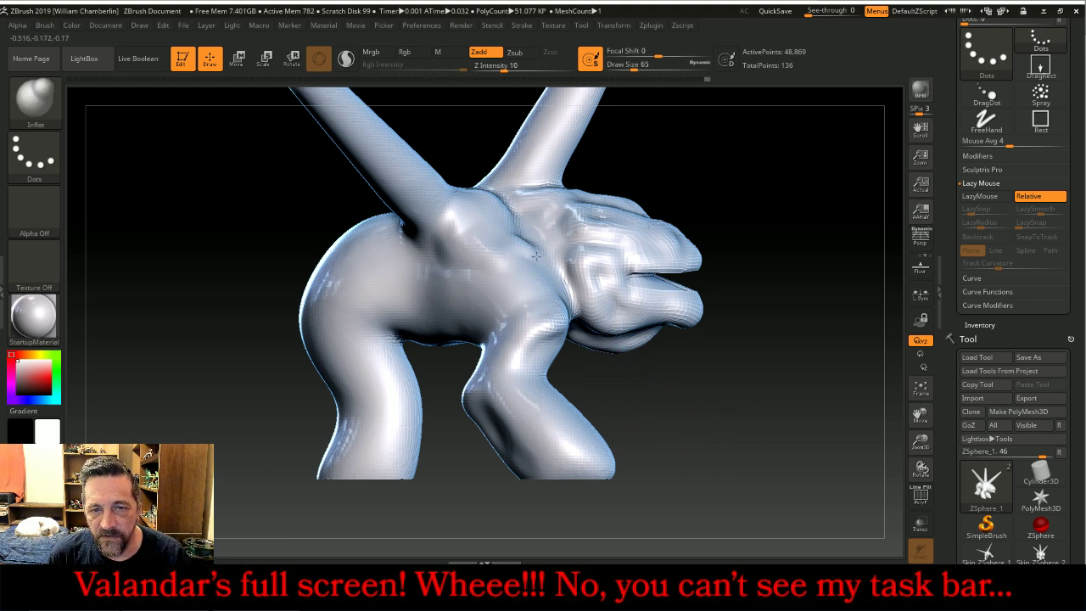
pyautogui.moveTo(479, 253)
pyautogui.mouseDown()
pyautogui.moveTo(482, 280)
pyautogui.moveTo(458, 285)
pyautogui.moveTo(502, 295)
pyautogui.moveTo(466, 284)
pyautogui.moveTo(507, 294)
pyautogui.moveTo(534, 266)
pyautogui.moveTo(528, 274)
pyautogui.mouseUp()
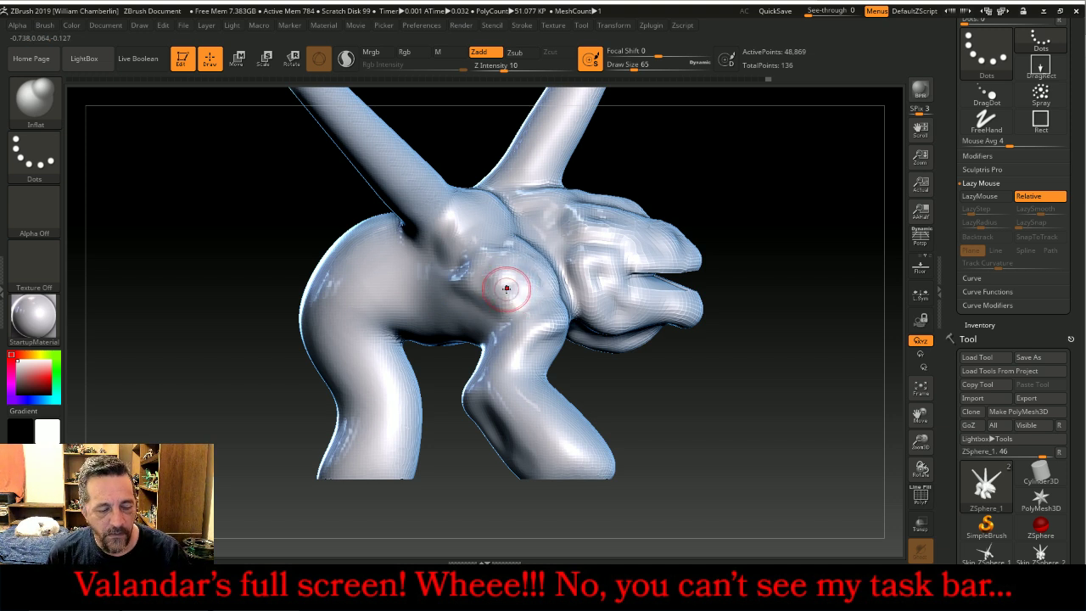
pyautogui.keyDown('shift'); pyautogui.moveTo(506, 289); pyautogui.dragTo(500, 292); pyautogui.keyUp('shift')
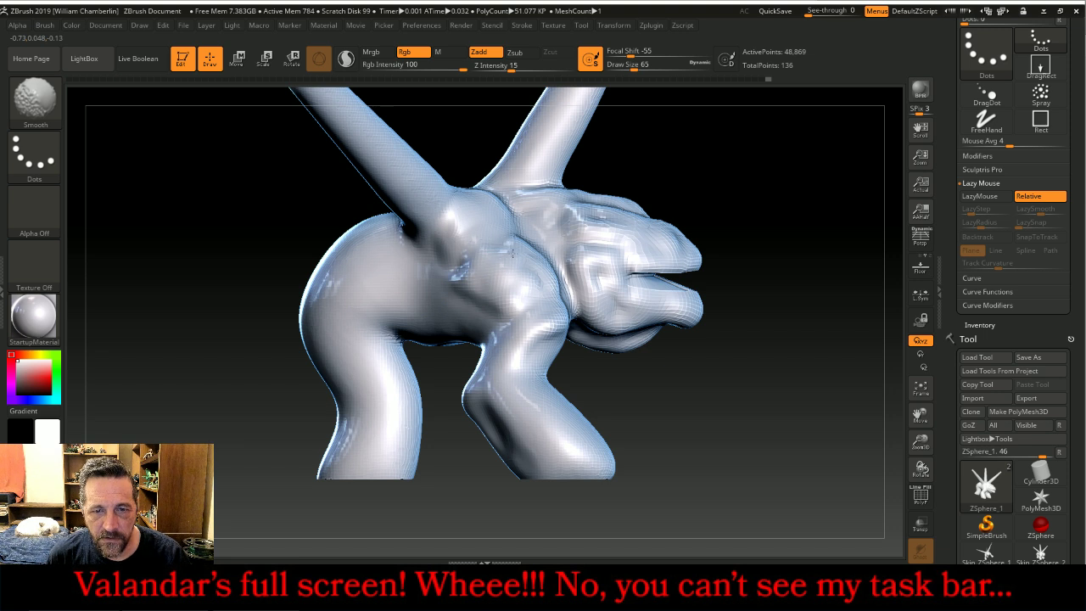
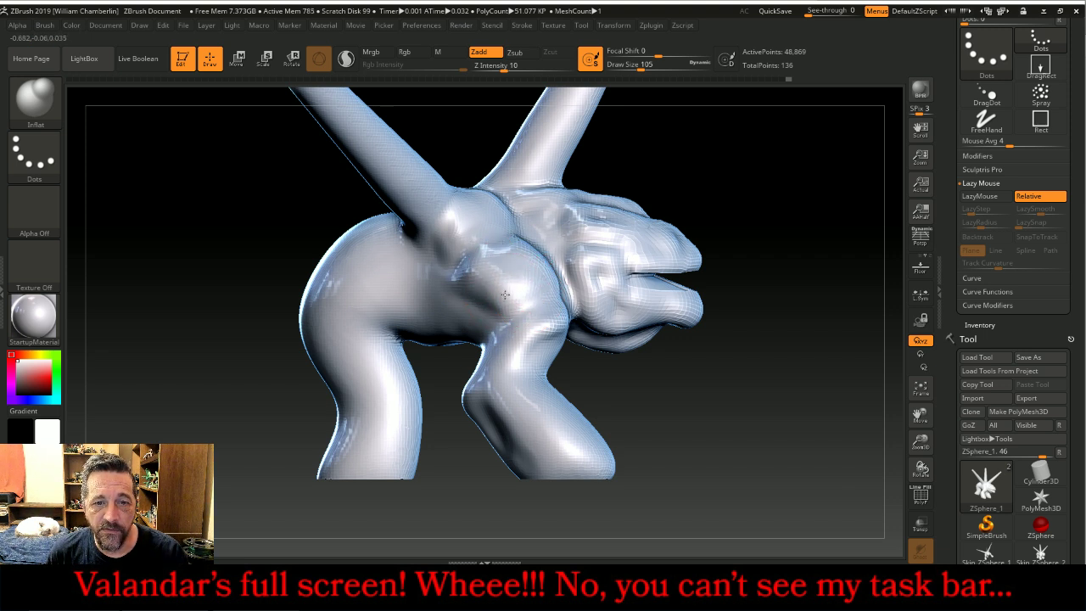
# - Inflate the shoulder muscle above the foreleg at draw size 105 and smooth it into the stalk base and neck
pyautogui.moveTo(544, 271)
pyautogui.mouseDown()
pyautogui.moveTo(553, 260)
pyautogui.moveTo(534, 299)
pyautogui.moveTo(495, 283)
pyautogui.moveTo(478, 291)
pyautogui.moveTo(490, 281)
pyautogui.moveTo(482, 272)
pyautogui.mouseUp()
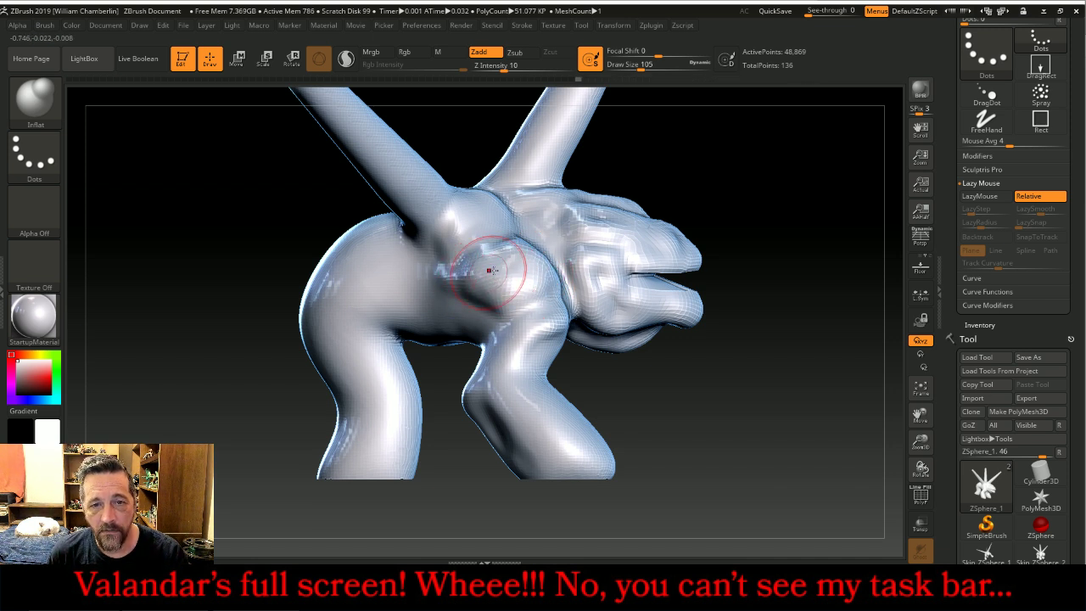
pyautogui.moveTo(443, 230)
pyautogui.keyDown('shift'); pyautogui.mouseDown()
pyautogui.moveTo(479, 253)
pyautogui.moveTo(519, 257)
pyautogui.mouseUp(); pyautogui.keyUp('shift')
pyautogui.moveTo(806, 152); pyautogui.dragTo(743, 175)
pyautogui.keyDown('shift'); pyautogui.moveTo(527, 182); pyautogui.dragTo(507, 188); pyautogui.keyUp('shift')
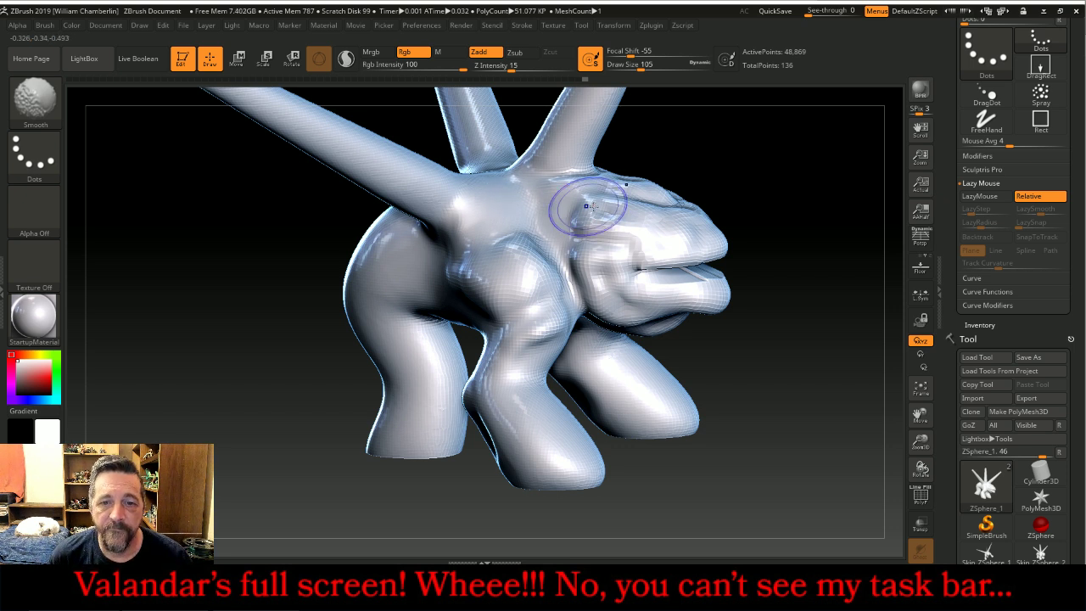
pyautogui.moveTo(831, 298); pyautogui.dragTo(795, 338)
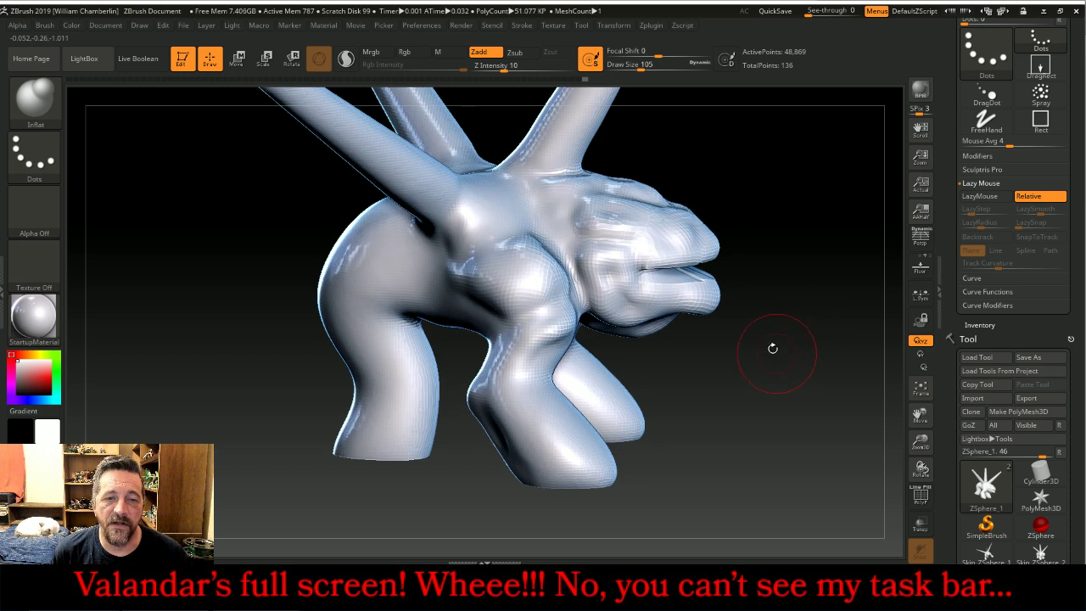
# - Reduce the draw size to 37, inflate a muscle ridge on the shoulder beside the side stalk's base, and smooth it
pyautogui.press('[')
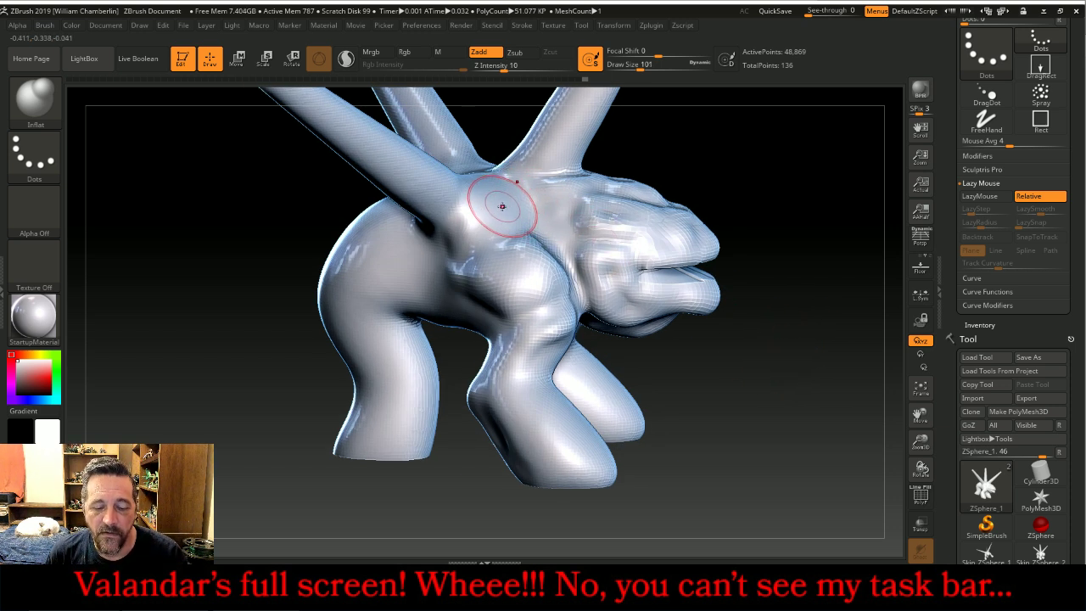
pyautogui.press('[')
pyautogui.press('[')
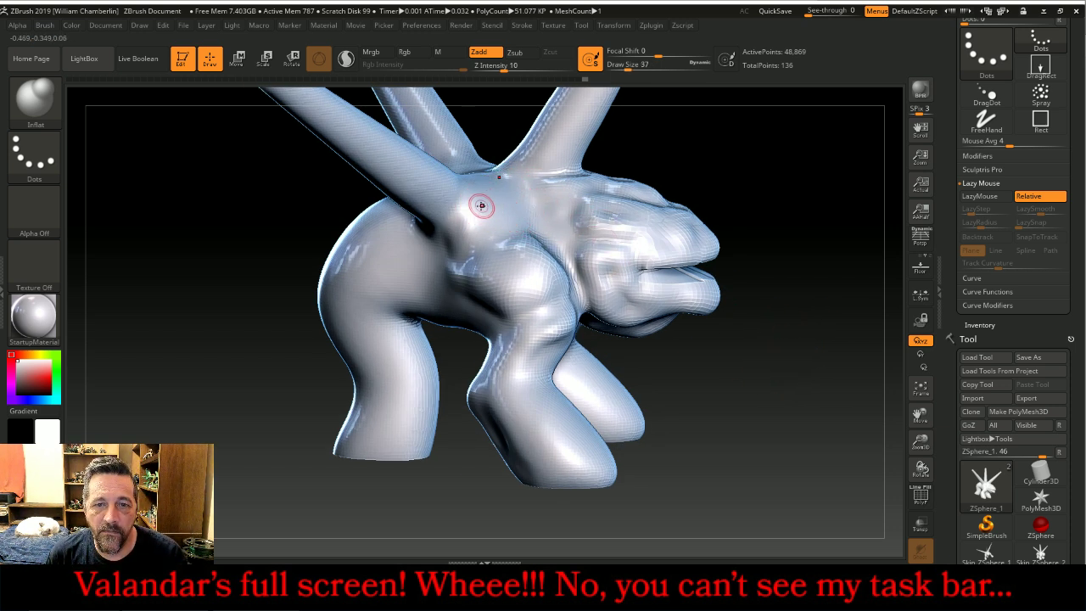
pyautogui.moveTo(462, 204)
pyautogui.mouseDown()
pyautogui.moveTo(469, 243)
pyautogui.moveTo(463, 204)
pyautogui.mouseUp()
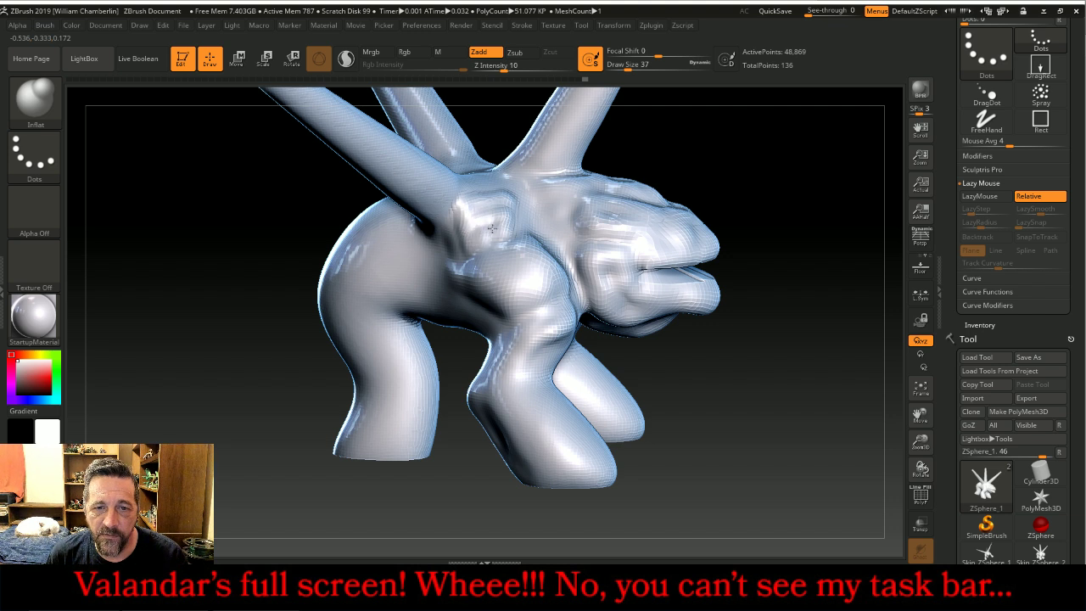
pyautogui.keyDown('shift'); pyautogui.moveTo(492, 216); pyautogui.dragTo(481, 228); pyautogui.keyUp('shift')
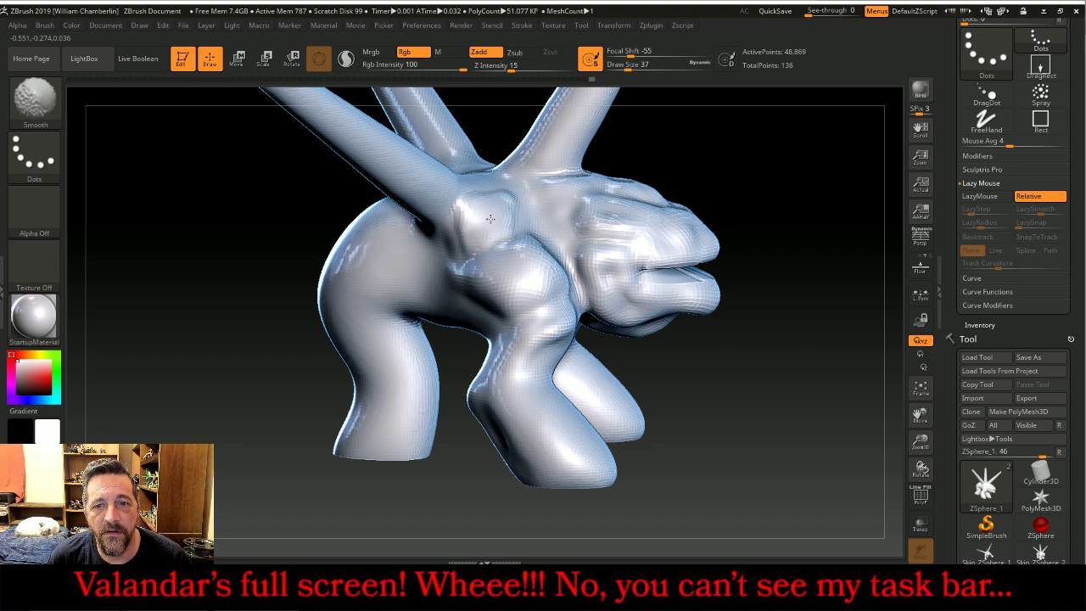
# - Inflate a muscle behind the top of the foreleg at draw size 53 and smooth it into the flank
pyautogui.moveTo(745, 427)
pyautogui.mouseDown()
pyautogui.moveTo(773, 421)
pyautogui.moveTo(774, 404)
pyautogui.mouseUp()
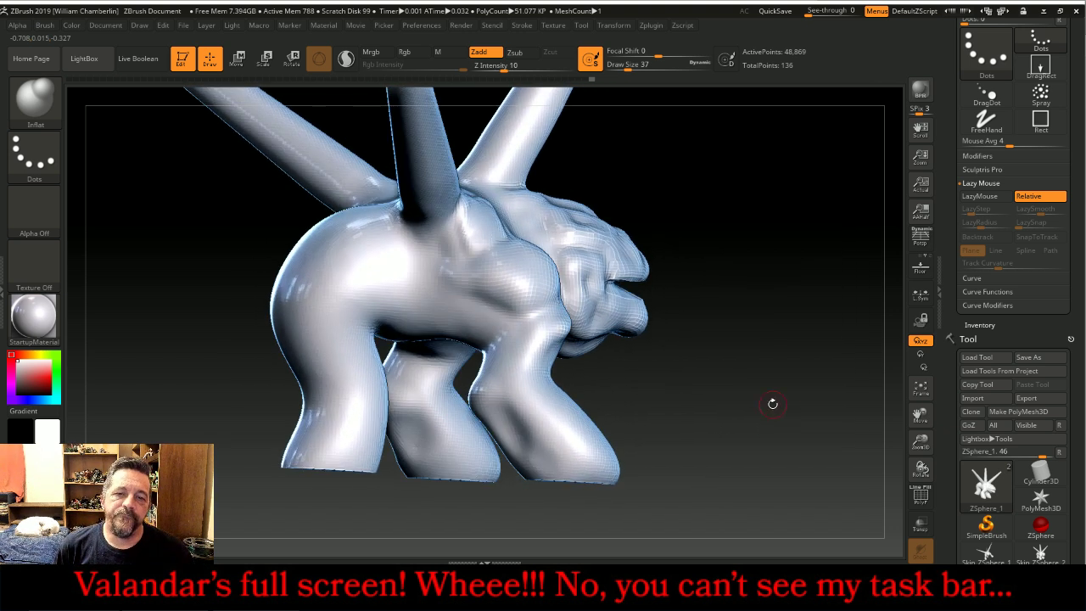
pyautogui.moveTo(462, 328)
pyautogui.mouseDown()
pyautogui.moveTo(470, 308)
pyautogui.moveTo(501, 325)
pyautogui.moveTo(481, 339)
pyautogui.moveTo(498, 336)
pyautogui.moveTo(469, 308)
pyautogui.moveTo(502, 325)
pyautogui.mouseUp()
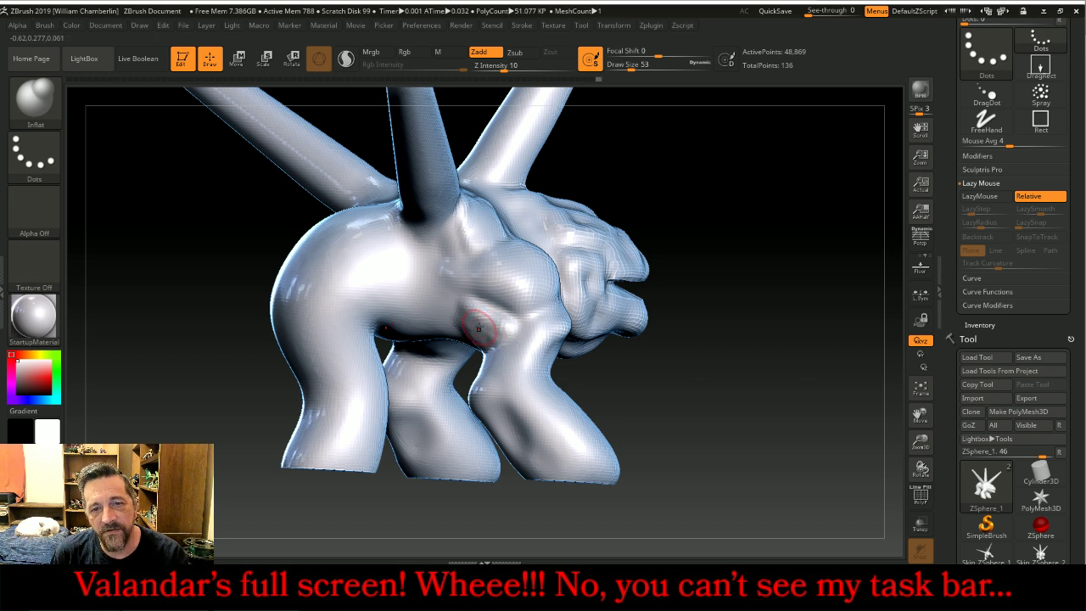
pyautogui.moveTo(679, 323); pyautogui.dragTo(718, 383)
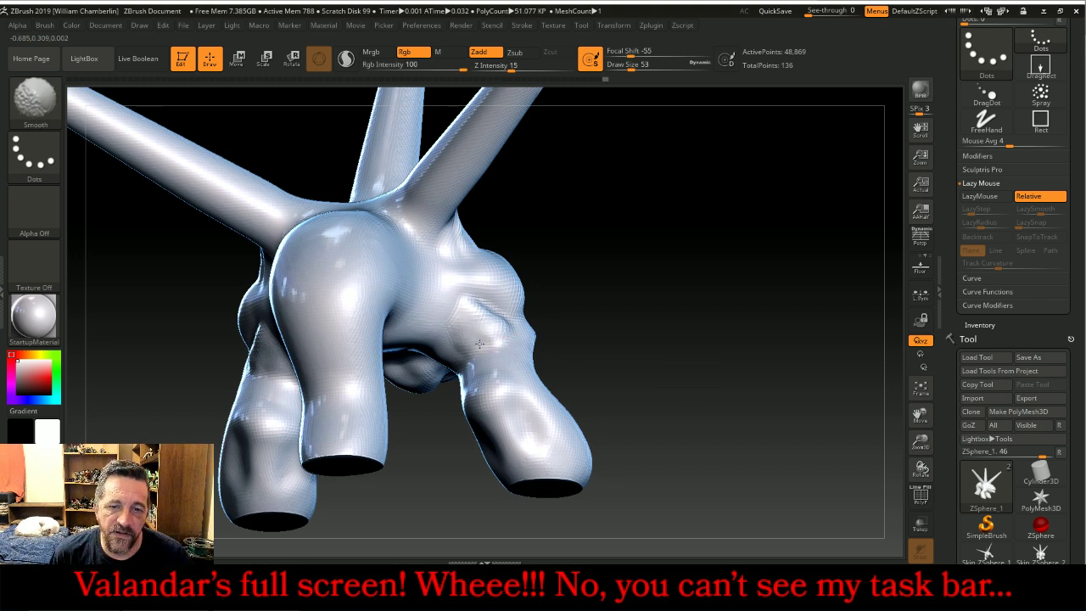
# - Inflate paired chest muscles on the underside between the forelegs and smooth the crease along the centre
pyautogui.moveTo(550, 339)
pyautogui.mouseDown()
pyautogui.moveTo(689, 274)
pyautogui.moveTo(698, 230)
pyautogui.moveTo(710, 234)
pyautogui.mouseUp()
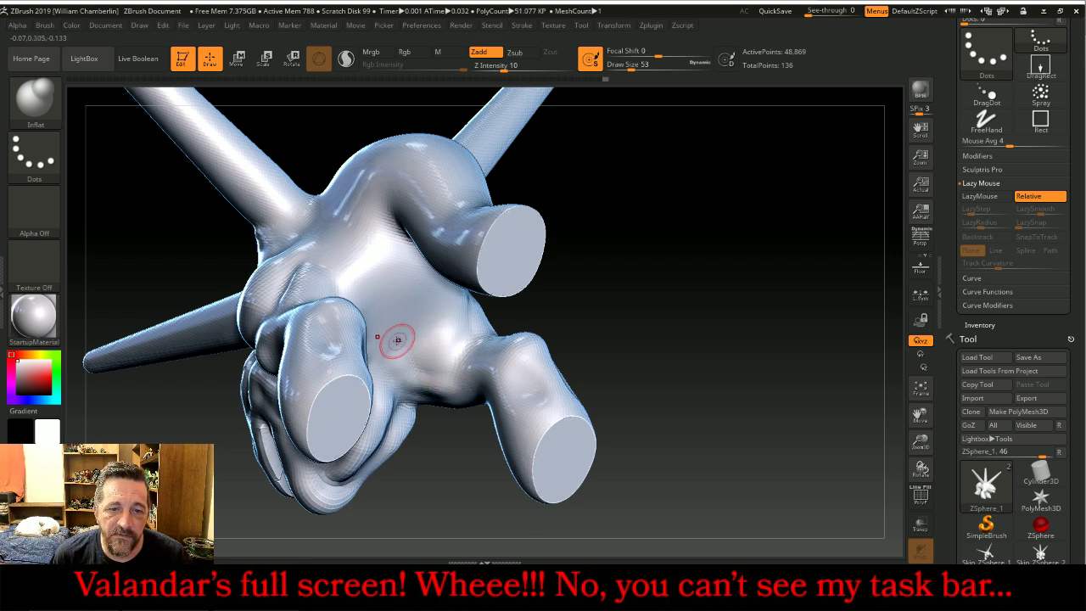
pyautogui.moveTo(392, 361)
pyautogui.mouseDown()
pyautogui.moveTo(395, 329)
pyautogui.moveTo(432, 341)
pyautogui.moveTo(447, 377)
pyautogui.moveTo(413, 350)
pyautogui.moveTo(397, 374)
pyautogui.moveTo(391, 363)
pyautogui.moveTo(411, 387)
pyautogui.moveTo(424, 344)
pyautogui.moveTo(433, 363)
pyautogui.mouseUp()
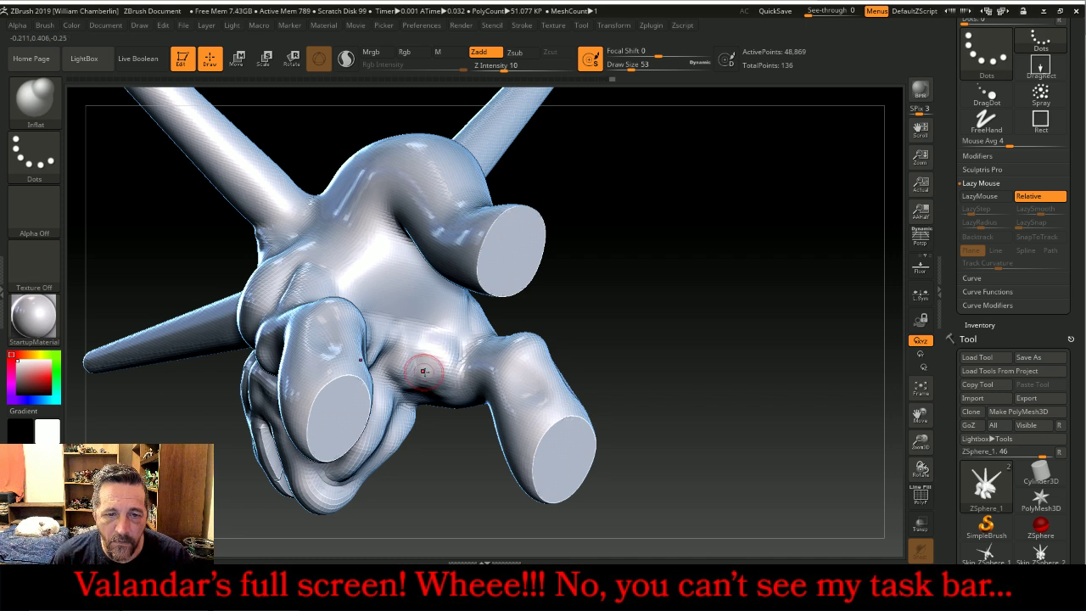
pyautogui.press('shift')
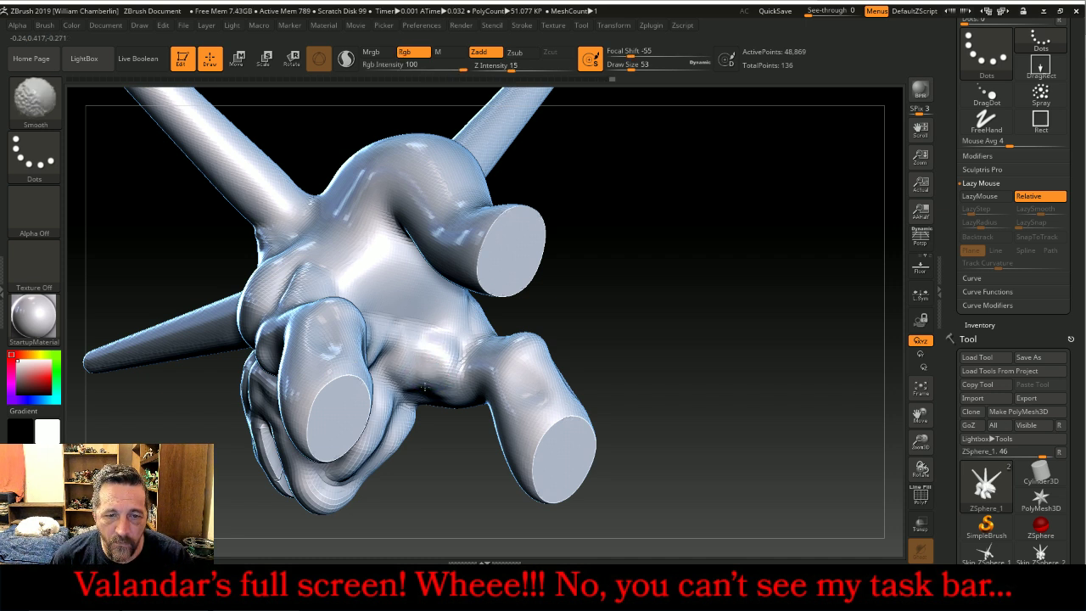
pyautogui.moveTo(738, 322)
pyautogui.mouseDown()
pyautogui.moveTo(722, 300)
pyautogui.moveTo(718, 255)
pyautogui.moveTo(426, 371)
pyautogui.mouseUp()
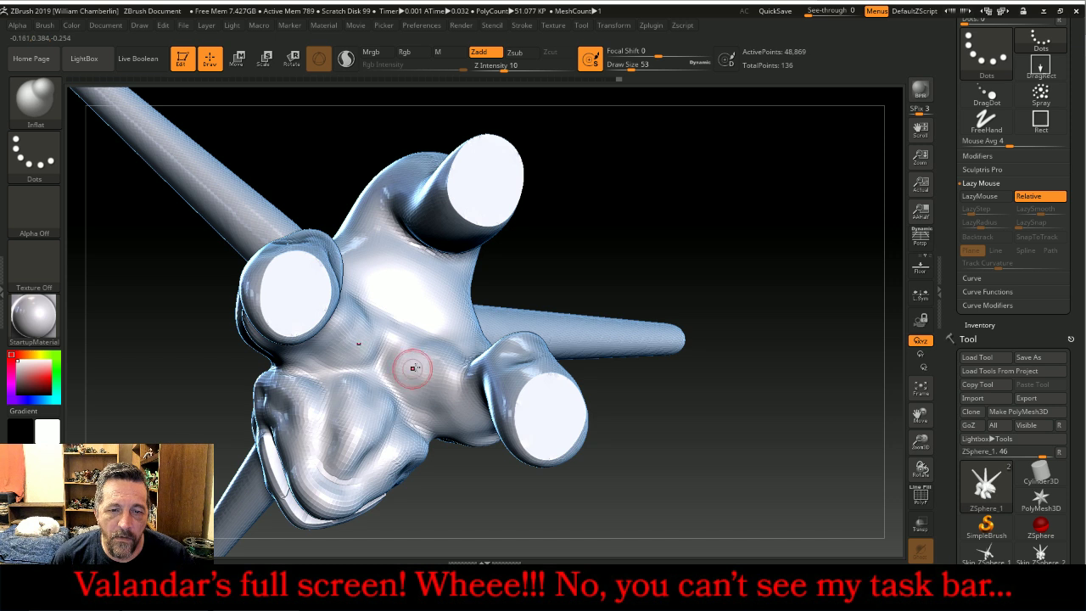
pyautogui.press('shift')
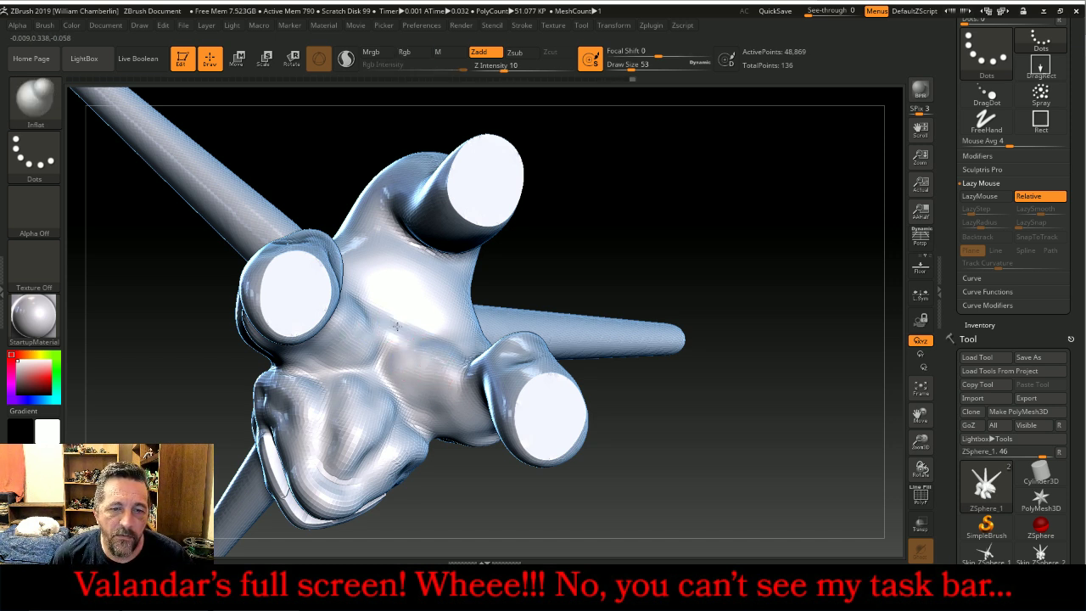
pyautogui.press('shift')
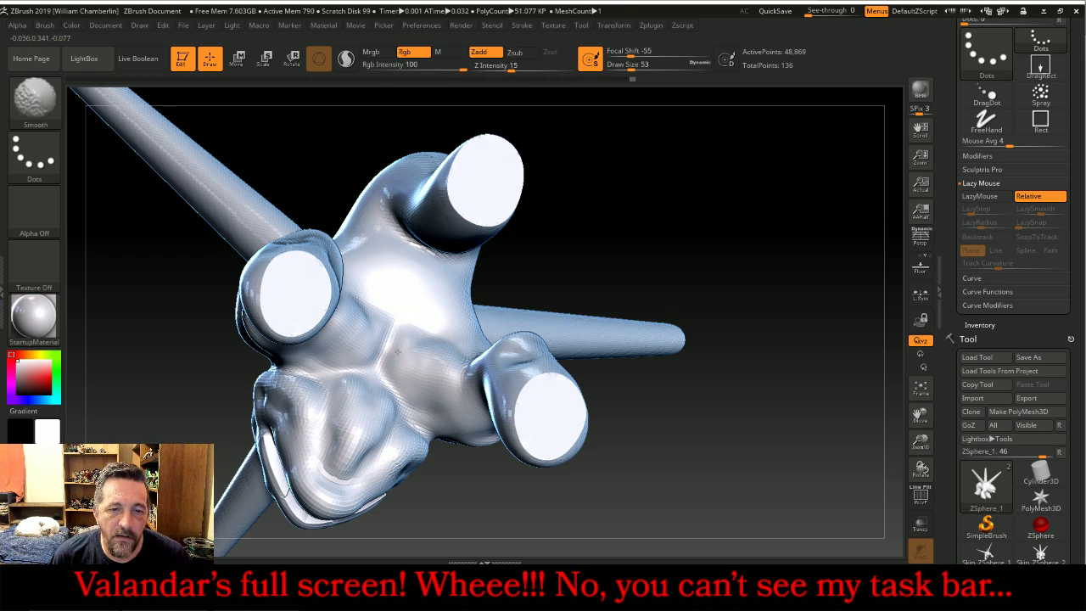
# - Inflate long muscle strands along the flank from the foreleg toward the side stalk, and smooth their ends
pyautogui.moveTo(799, 202)
pyautogui.mouseDown()
pyautogui.moveTo(709, 288)
pyautogui.moveTo(751, 273)
pyautogui.moveTo(744, 238)
pyautogui.moveTo(689, 247)
pyautogui.moveTo(727, 198)
pyautogui.moveTo(712, 214)
pyautogui.mouseUp()
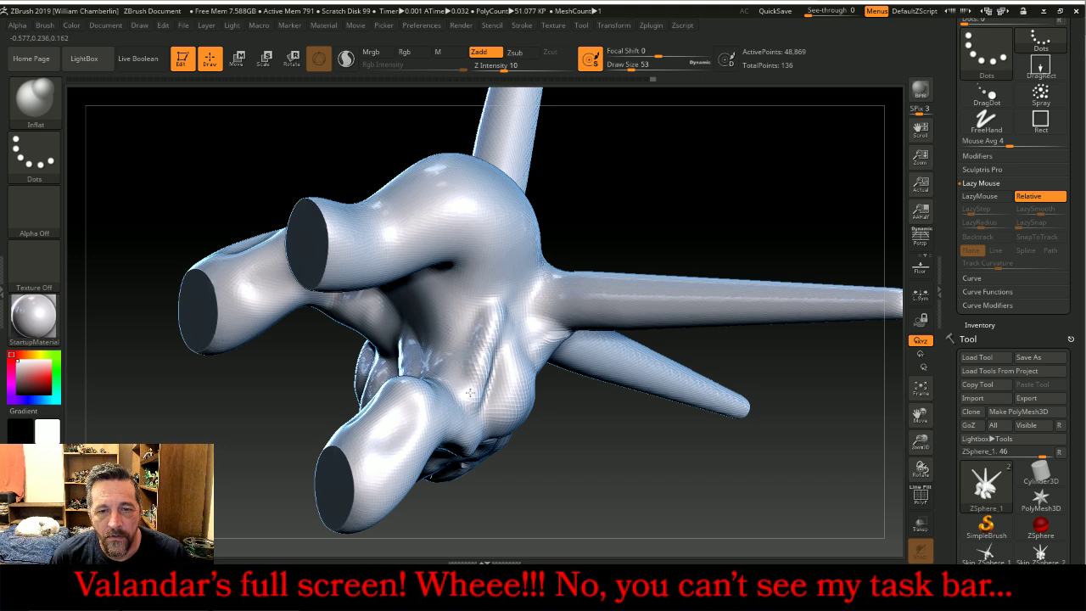
pyautogui.moveTo(570, 464); pyautogui.dragTo(574, 502)
pyautogui.moveTo(467, 398)
pyautogui.mouseDown()
pyautogui.moveTo(459, 393)
pyautogui.moveTo(484, 341)
pyautogui.moveTo(481, 318)
pyautogui.mouseUp()
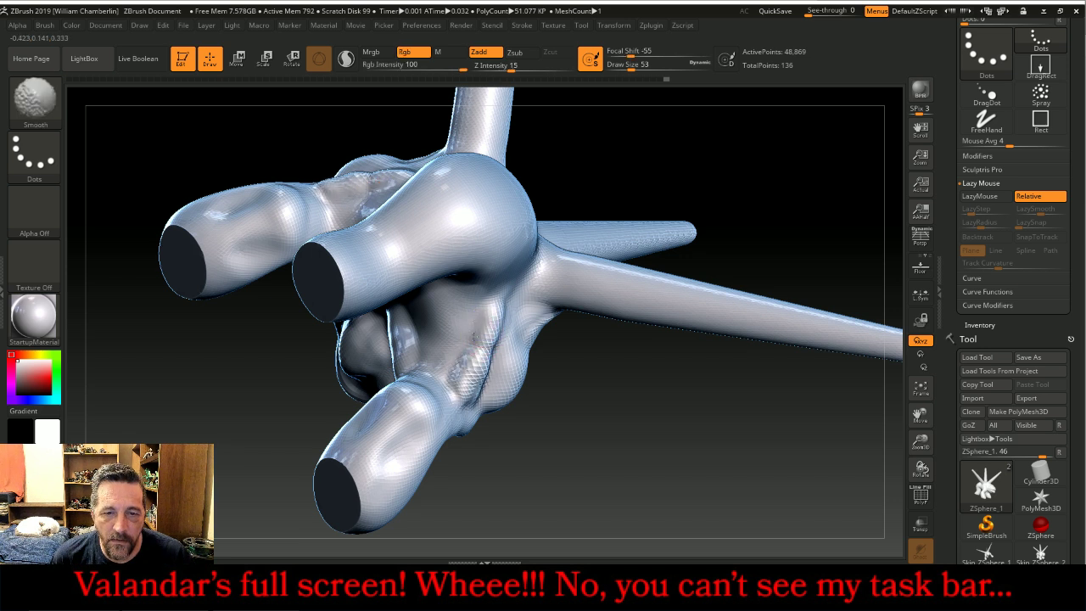
pyautogui.moveTo(553, 441); pyautogui.dragTo(492, 354)
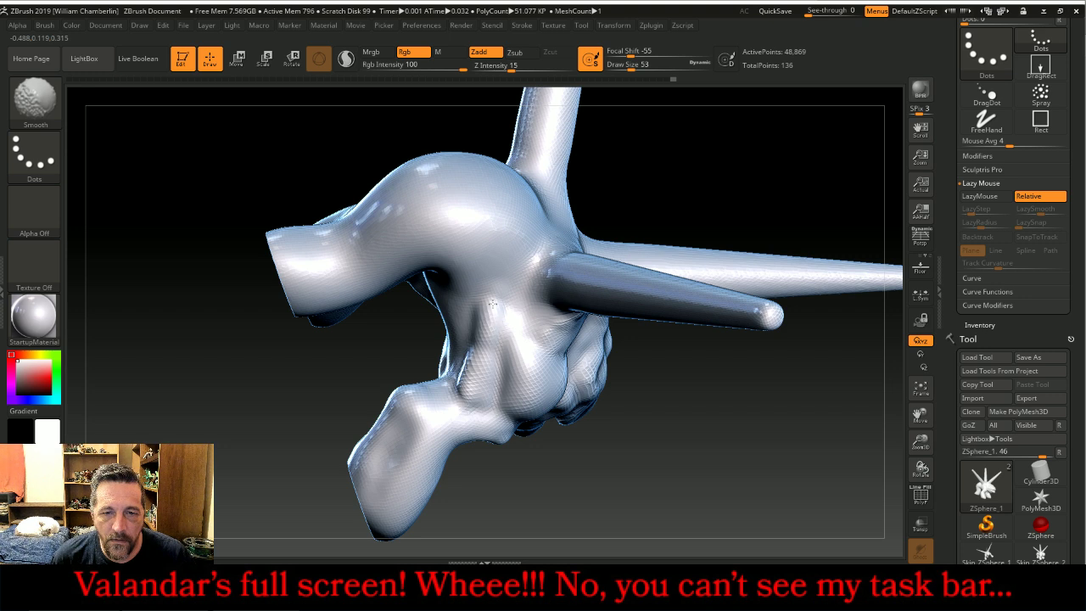
# - Inflate another muscle strand on the underside between the chest and the foreleg, and smooth it into the flank
pyautogui.moveTo(565, 483)
pyautogui.mouseDown()
pyautogui.moveTo(631, 509)
pyautogui.moveTo(593, 438)
pyautogui.mouseUp()
pyautogui.moveTo(420, 360)
pyautogui.mouseDown()
pyautogui.moveTo(418, 347)
pyautogui.moveTo(425, 370)
pyautogui.moveTo(429, 344)
pyautogui.mouseUp()
pyautogui.moveTo(524, 463)
pyautogui.mouseDown()
pyautogui.moveTo(578, 431)
pyautogui.moveTo(514, 423)
pyautogui.mouseUp()
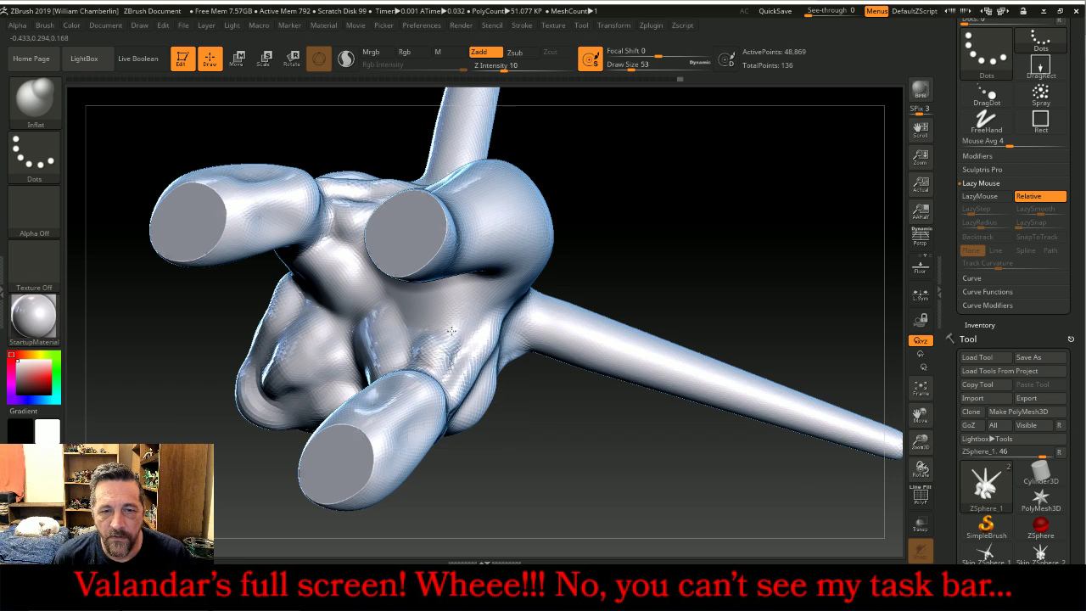
pyautogui.moveTo(439, 337)
pyautogui.mouseDown()
pyautogui.moveTo(450, 324)
pyautogui.moveTo(444, 343)
pyautogui.moveTo(455, 346)
pyautogui.mouseUp()
pyautogui.moveTo(547, 440); pyautogui.dragTo(515, 449)
pyautogui.keyDown('shift'); pyautogui.moveTo(441, 355); pyautogui.dragTo(450, 371); pyautogui.keyUp('shift')
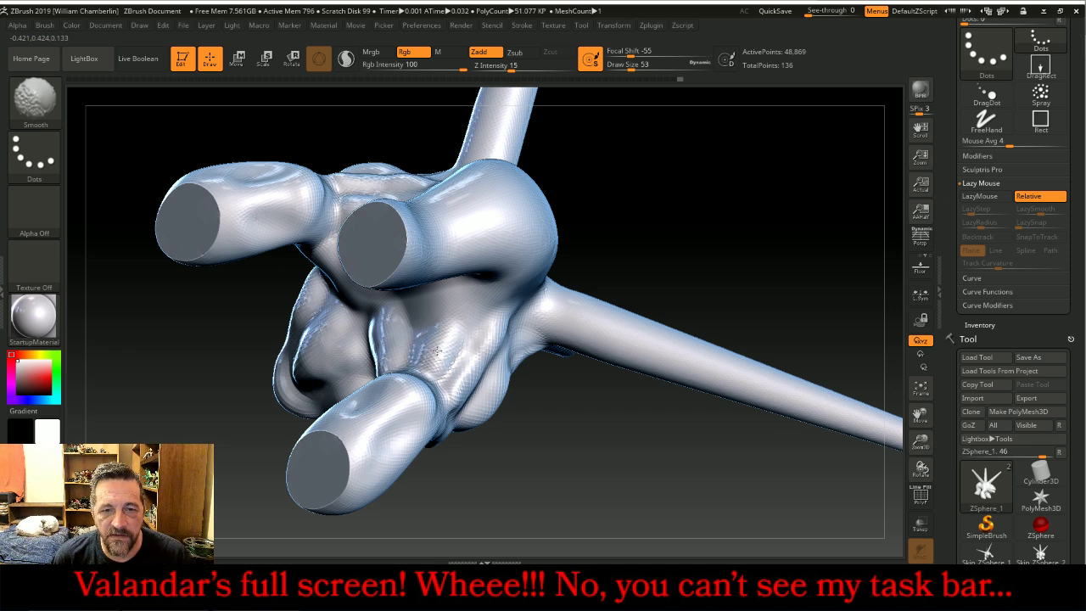
# - Inflate the front of the upper foreleg between shoulder and knee at draw size 81
pyautogui.moveTo(521, 453)
pyautogui.mouseDown()
pyautogui.moveTo(631, 453)
pyautogui.moveTo(718, 379)
pyautogui.moveTo(708, 308)
pyautogui.moveTo(729, 307)
pyautogui.moveTo(679, 323)
pyautogui.mouseUp()
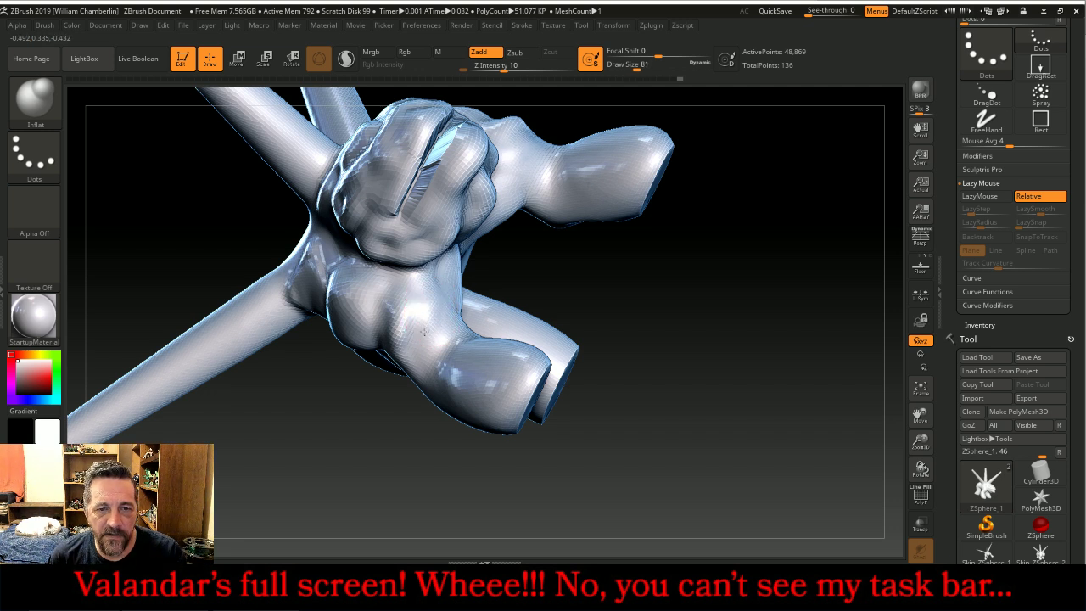
pyautogui.moveTo(706, 333); pyautogui.dragTo(632, 359)
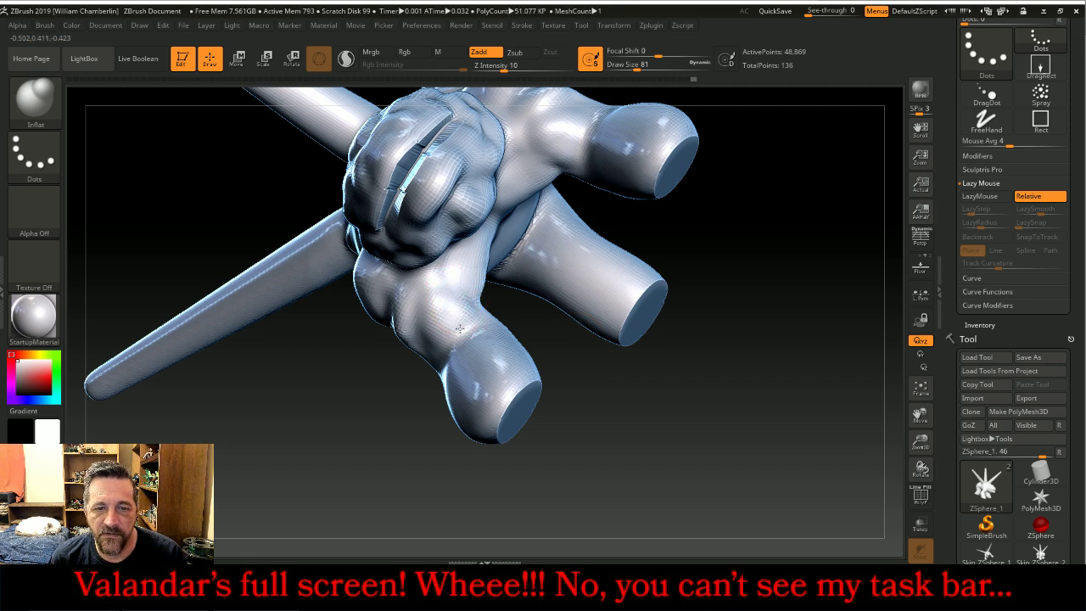
pyautogui.moveTo(475, 338); pyautogui.dragTo(373, 314, button='right')
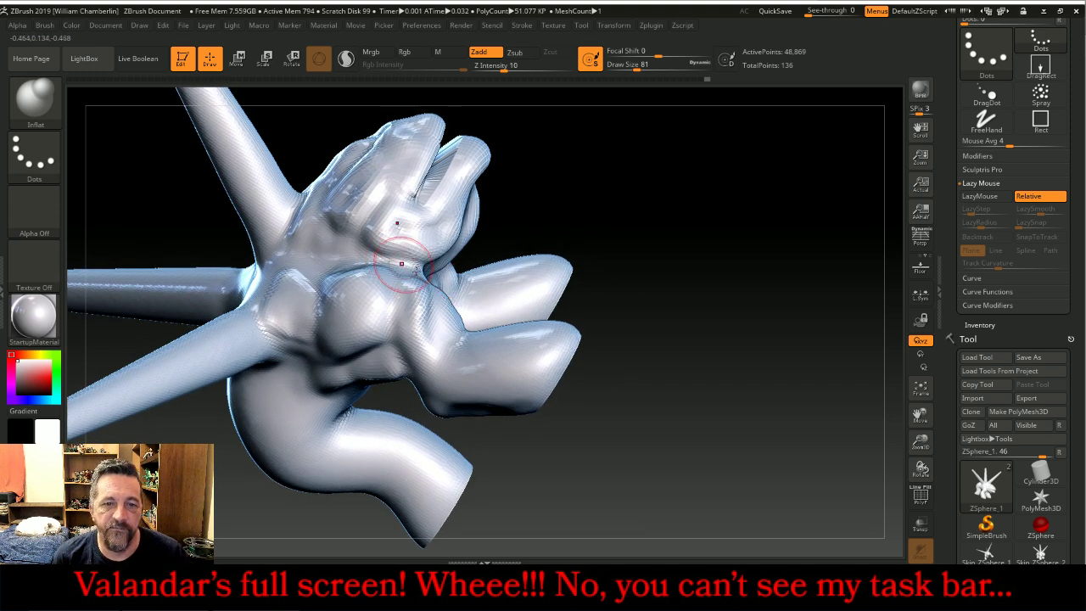
pyautogui.moveTo(718, 339); pyautogui.dragTo(711, 273, button='right')
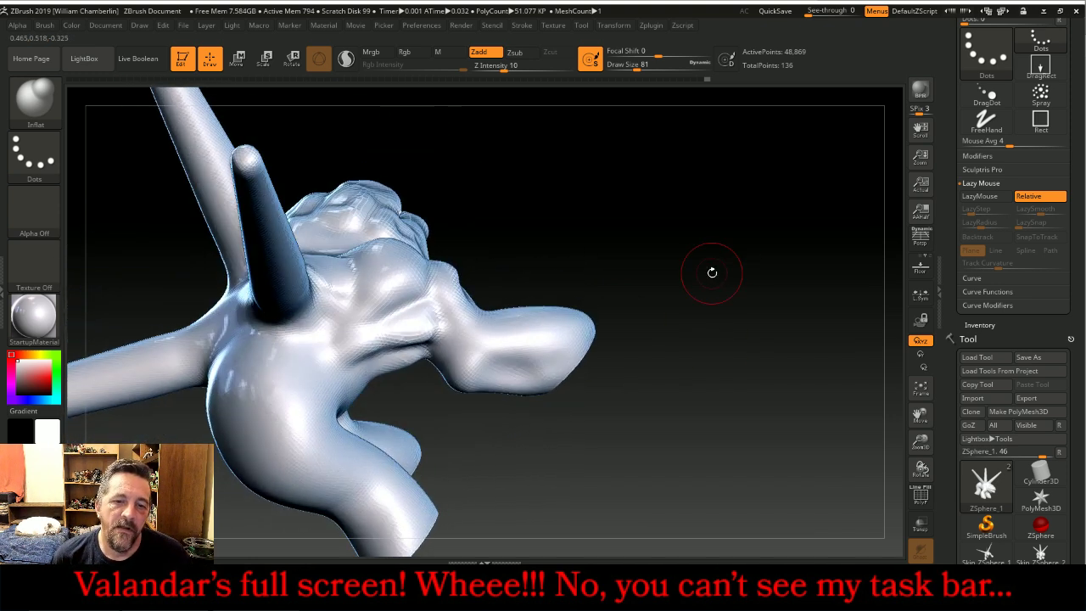
# - Inflate a rounded elbow bulge on the back of each foreleg at the joint
pyautogui.moveTo(449, 341); pyautogui.dragTo(472, 372)
pyautogui.moveTo(626, 459); pyautogui.dragTo(645, 291, button='right')
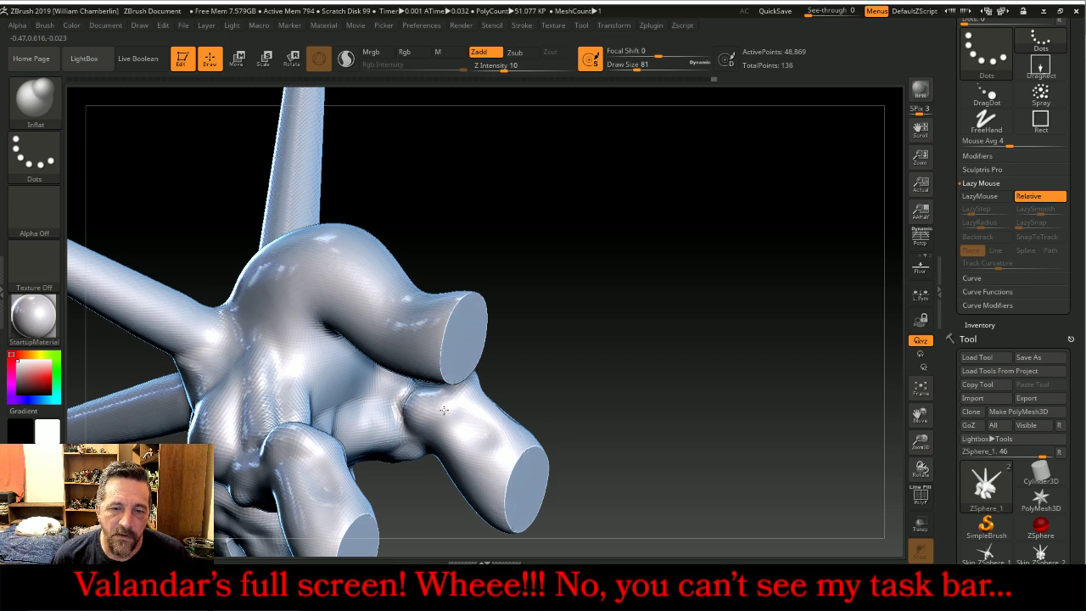
pyautogui.moveTo(682, 339); pyautogui.dragTo(645, 453, button='right')
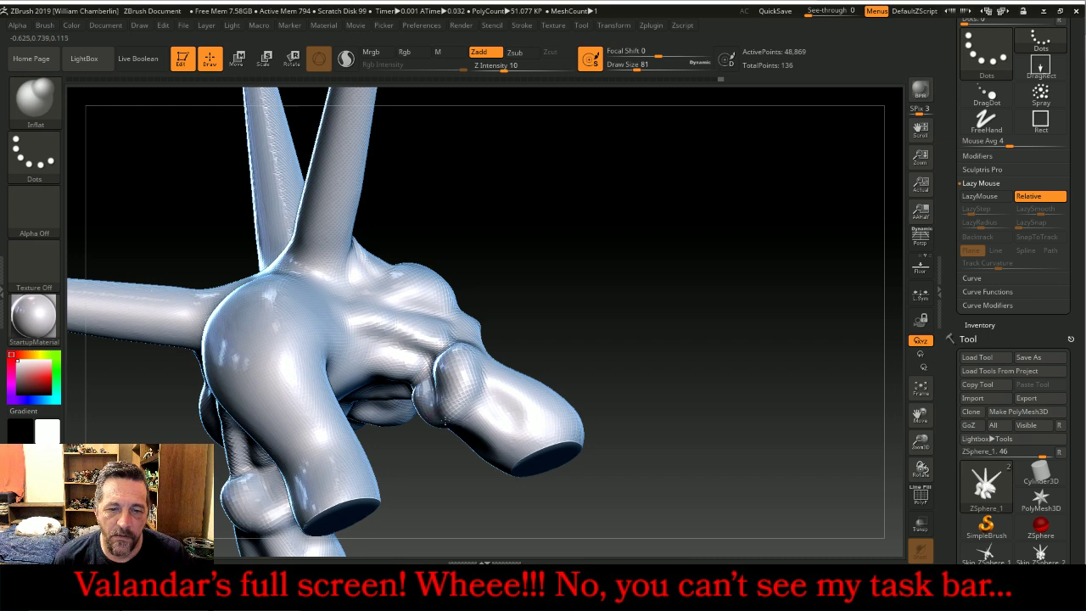
pyautogui.moveTo(637, 314); pyautogui.dragTo(488, 480, button='right')
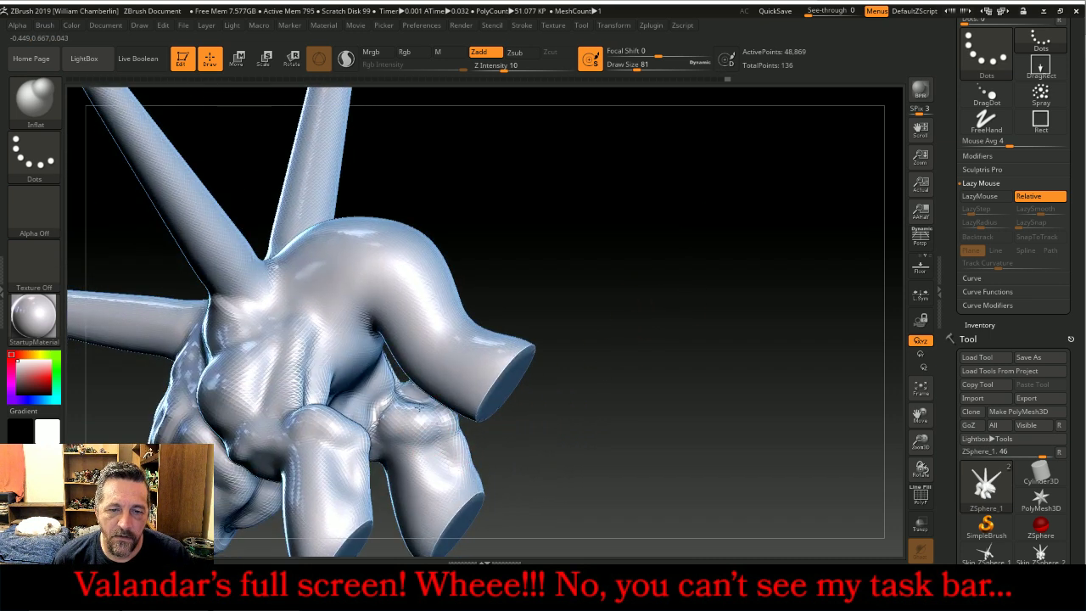
# - Inflate rounded muscle bulges on the neck between the head and shoulder, and smooth them together
pyautogui.moveTo(462, 451); pyautogui.dragTo(781, 291, button='right')
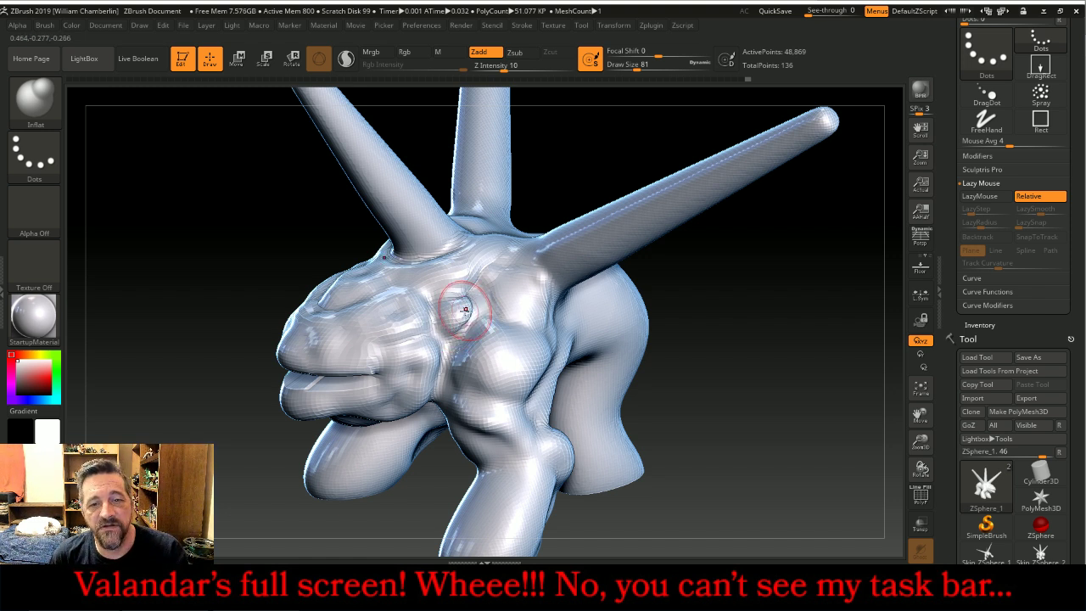
pyautogui.press('shift')
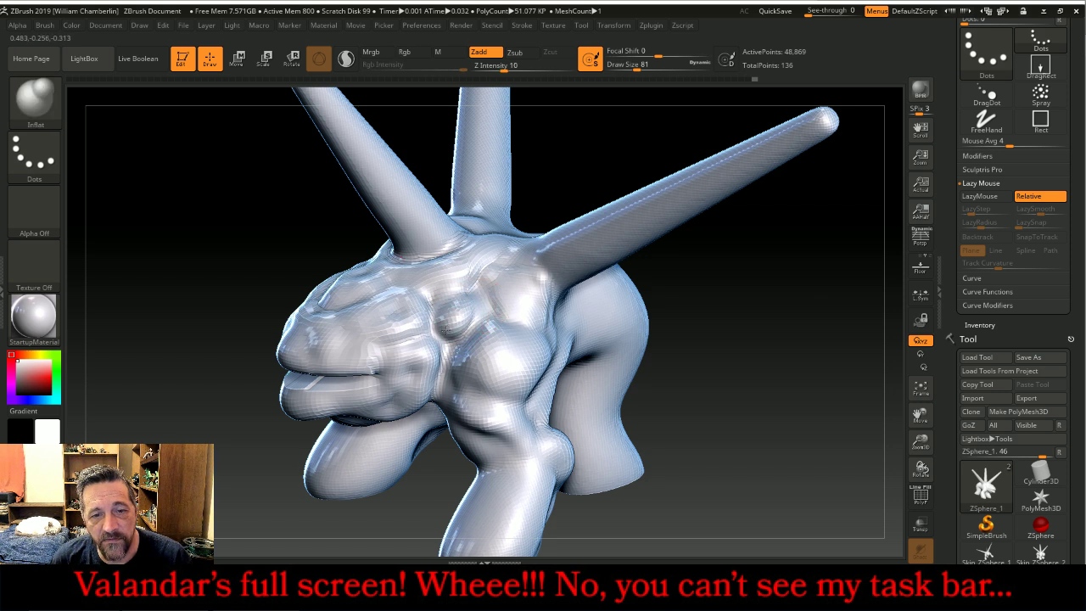
pyautogui.press('shift')
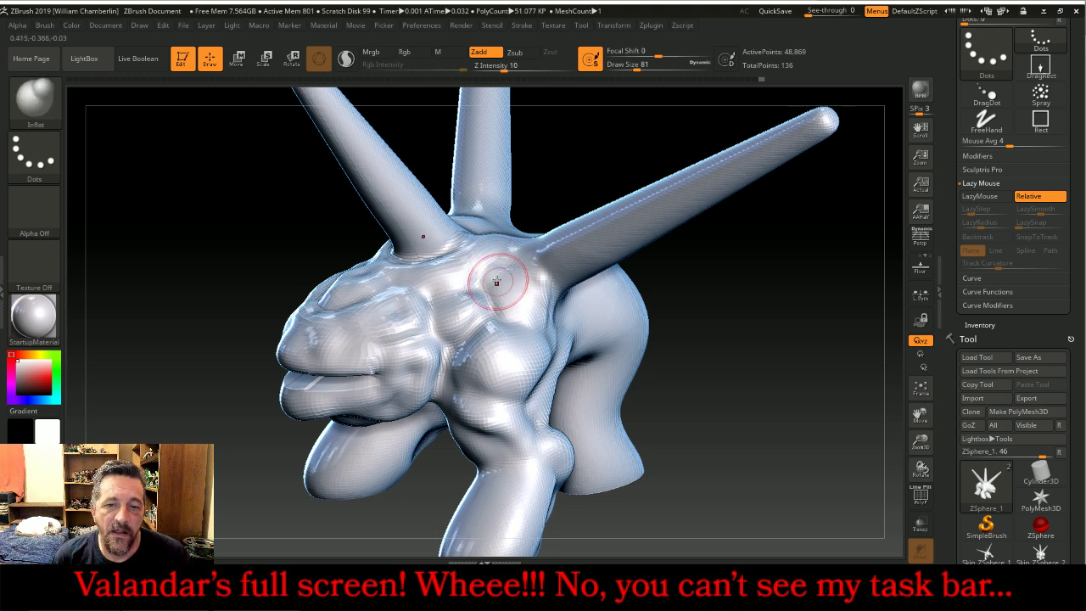
# - Fit the mesh to the view and inflate muscle bulges on the upper hips behind the side stalks
pyautogui.moveTo(766, 381)
pyautogui.mouseDown()
pyautogui.moveTo(825, 363)
pyautogui.moveTo(781, 381)
pyautogui.moveTo(772, 366)
pyautogui.moveTo(783, 362)
pyautogui.mouseUp()
pyautogui.moveTo(726, 278); pyautogui.dragTo(764, 297)
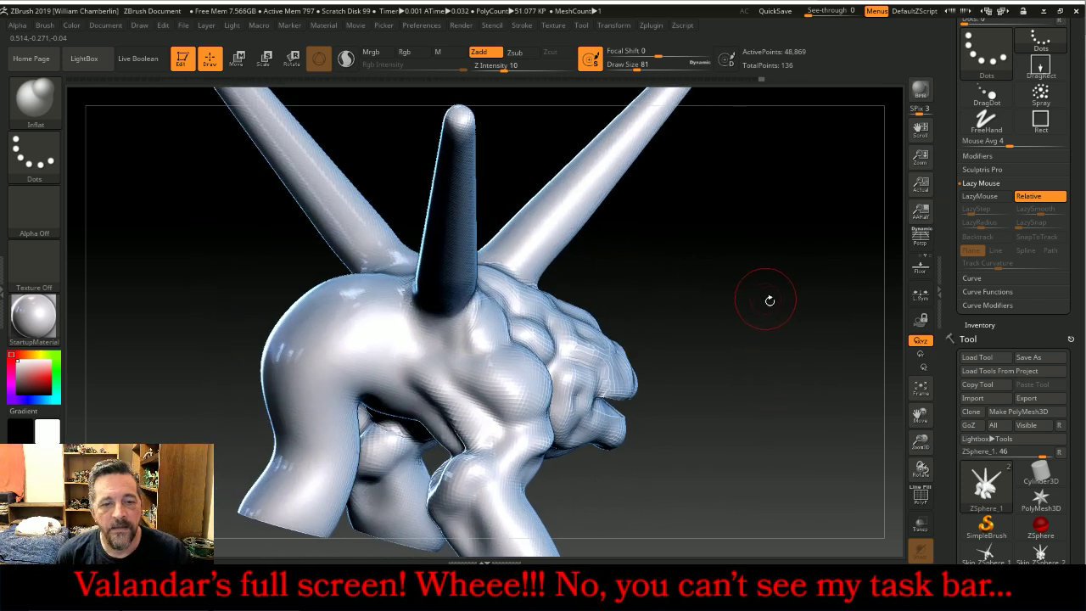
pyautogui.click(921, 389)
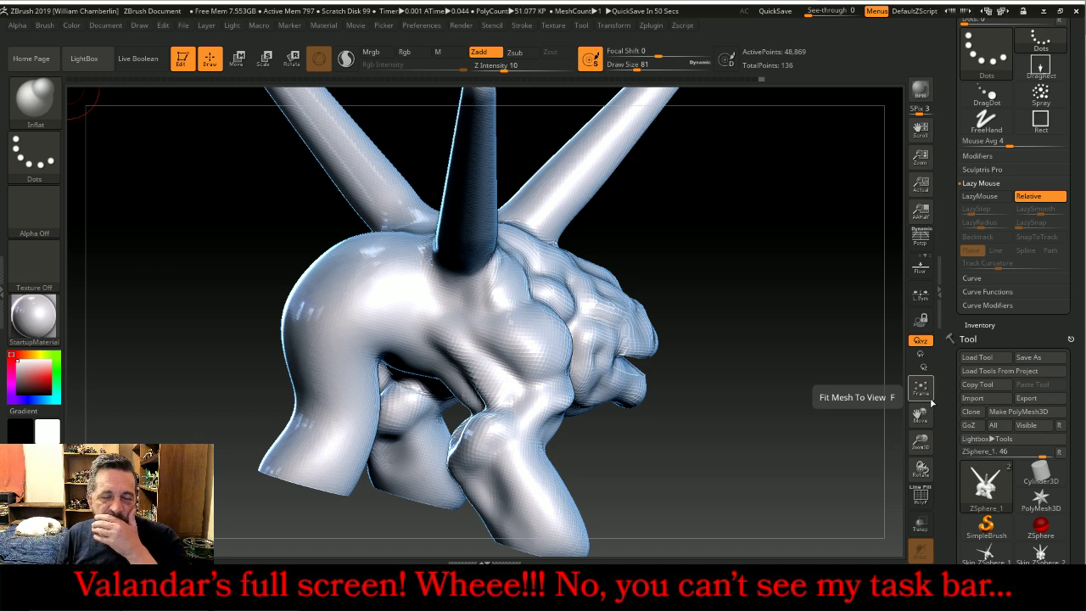
pyautogui.moveTo(798, 270); pyautogui.dragTo(829, 323)
pyautogui.moveTo(910, 426); pyautogui.dragTo(746, 273)
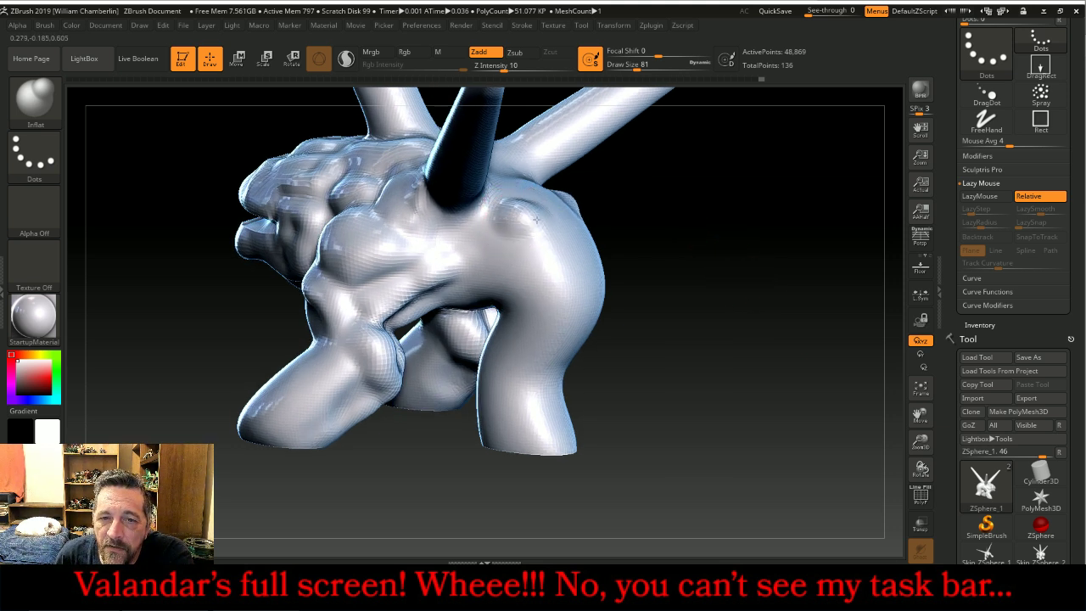
# - Build up the muscle forms over the creature's rear flank and hip with the Inflat brush
pyautogui.moveTo(628, 247); pyautogui.dragTo(797, 297)
pyautogui.moveTo(738, 275); pyautogui.dragTo(772, 309)
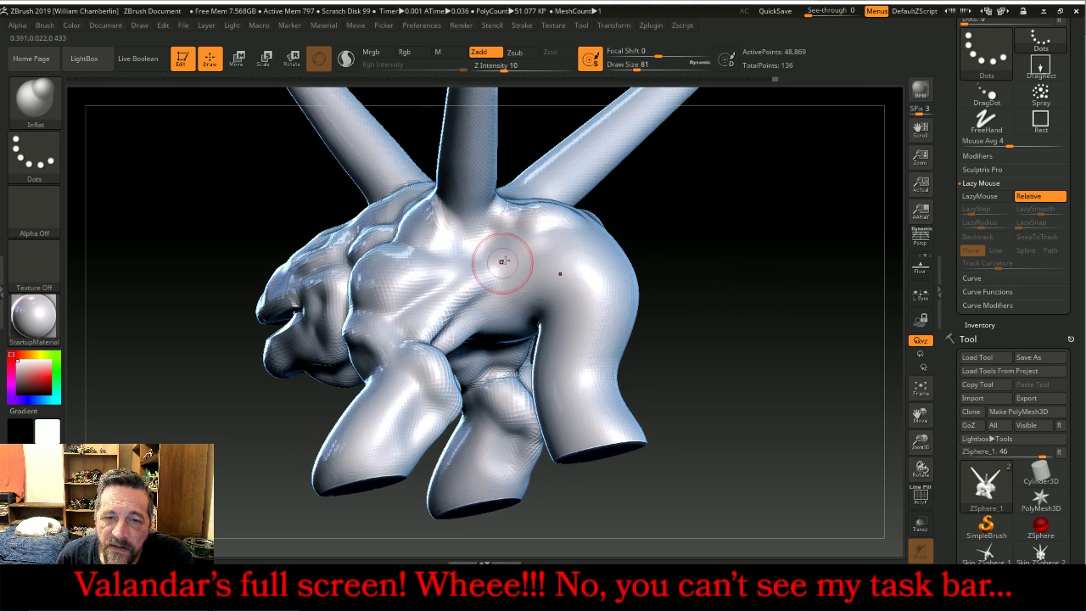
pyautogui.moveTo(505, 272)
pyautogui.mouseDown()
pyautogui.moveTo(553, 225)
pyautogui.moveTo(509, 243)
pyautogui.moveTo(530, 250)
pyautogui.mouseUp()
pyautogui.moveTo(530, 250); pyautogui.dragTo(471, 253, button='right')
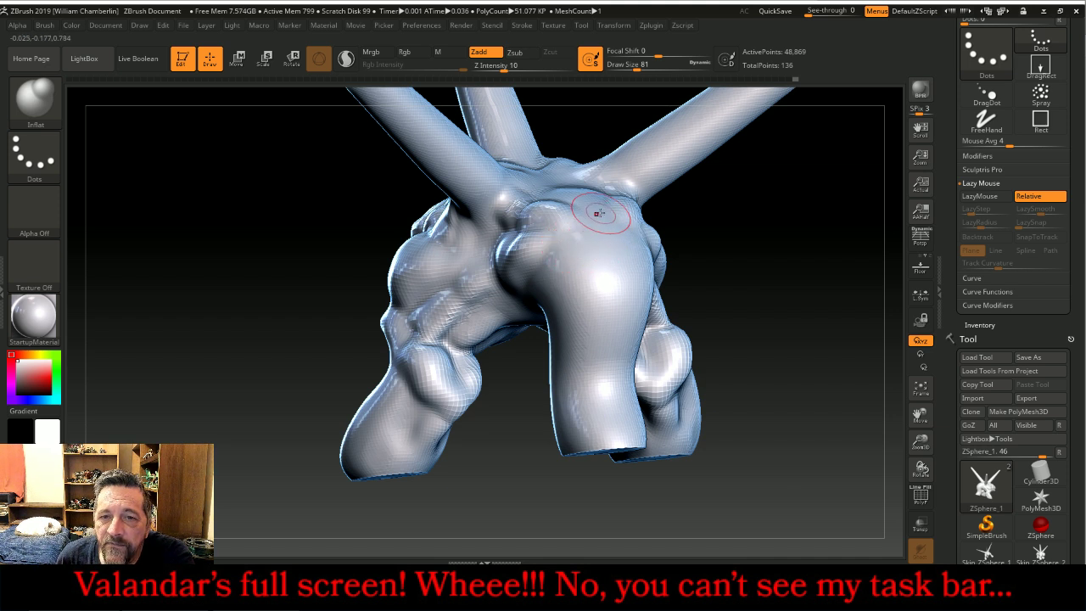
# - Inflate a small tail bump at the centre of the rump and smooth it into the surface
pyautogui.moveTo(592, 205); pyautogui.dragTo(608, 232)
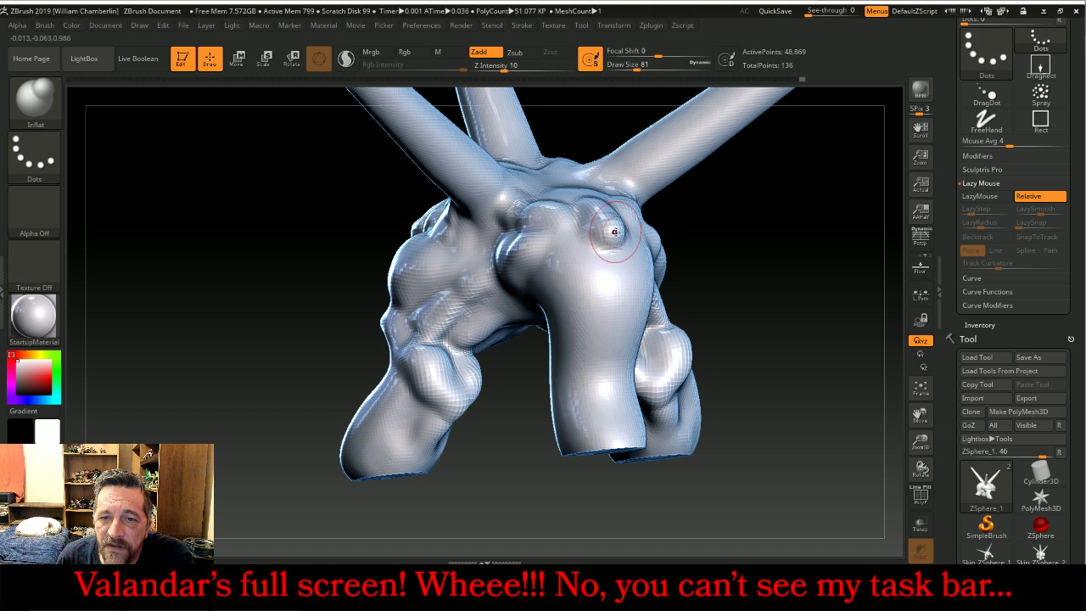
pyautogui.moveTo(756, 237); pyautogui.dragTo(715, 238)
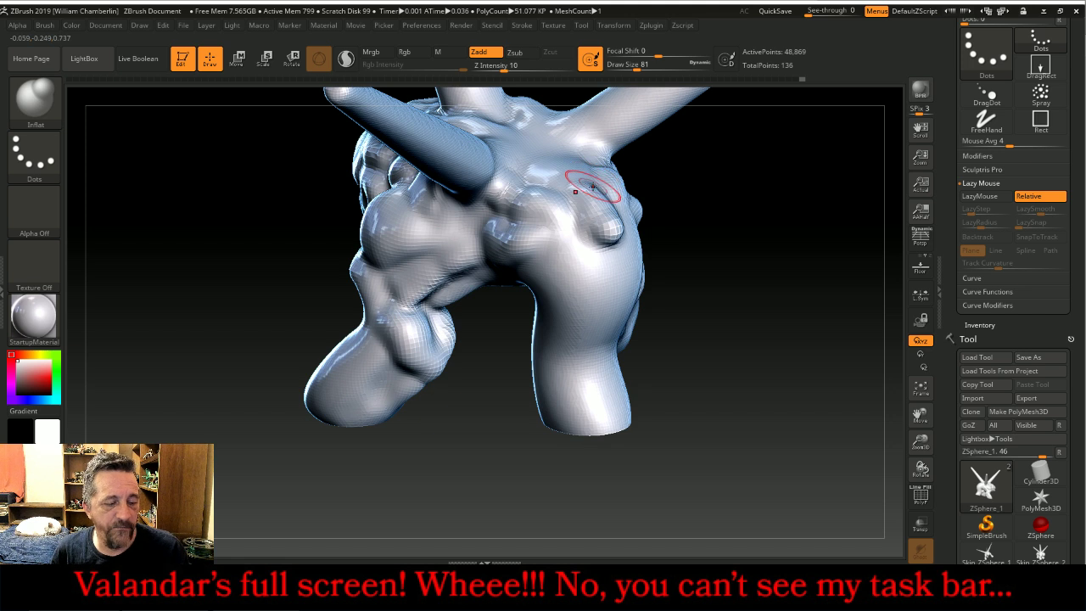
pyautogui.press('shift')
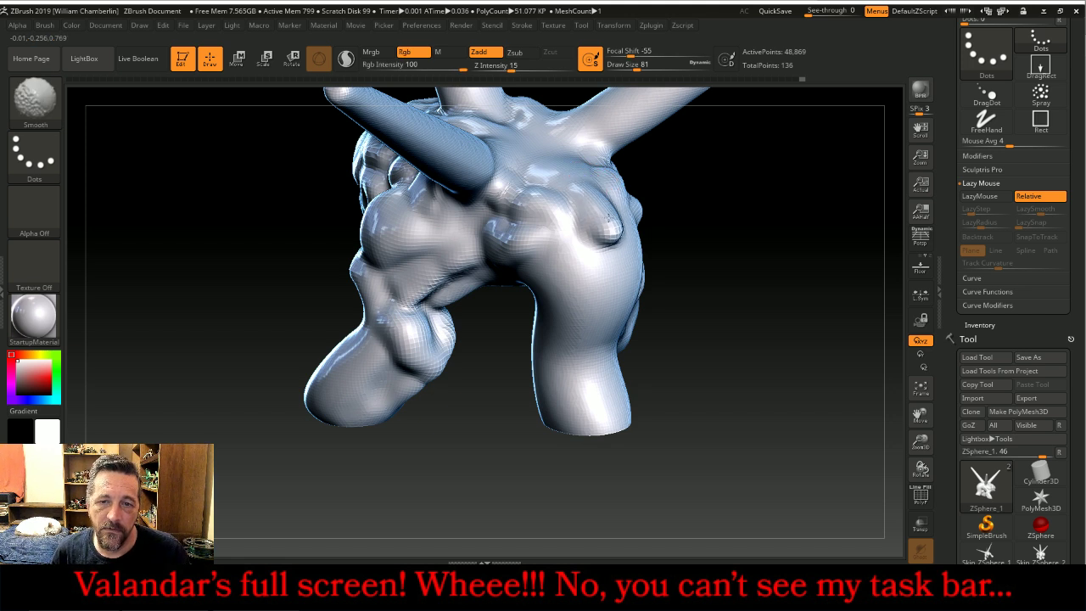
pyautogui.keyDown('shift'); pyautogui.moveTo(609, 218); pyautogui.dragTo(617, 236); pyautogui.keyUp('shift')
pyautogui.moveTo(739, 270); pyautogui.dragTo(598, 252)
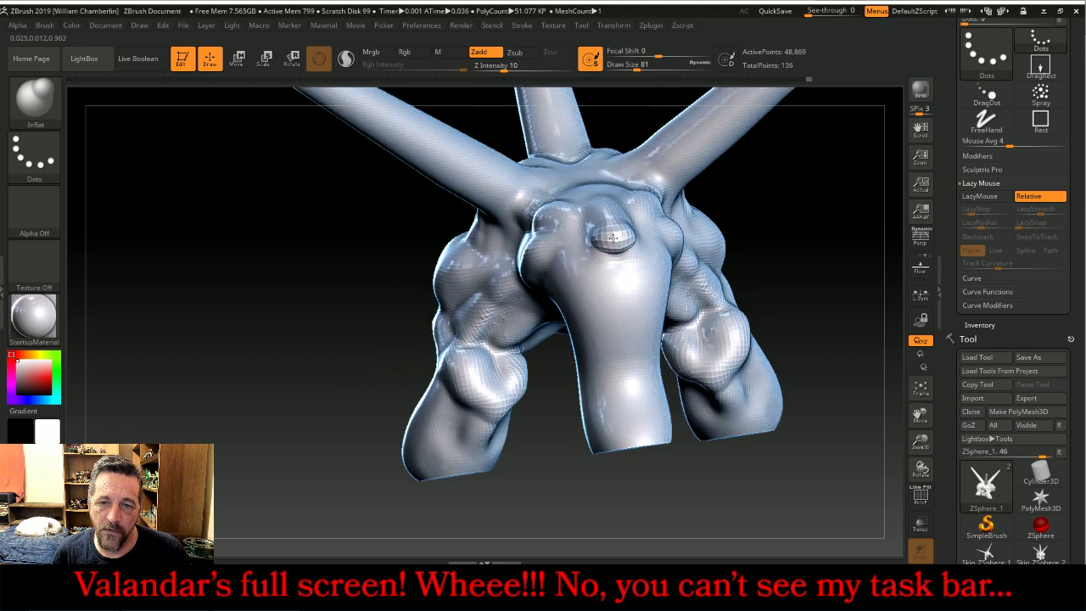
pyautogui.keyDown('shift'); pyautogui.moveTo(612, 238); pyautogui.dragTo(604, 258); pyautogui.keyUp('shift')
pyautogui.moveTo(805, 224)
pyautogui.mouseDown()
pyautogui.moveTo(841, 209)
pyautogui.moveTo(798, 243)
pyautogui.moveTo(768, 237)
pyautogui.mouseUp()
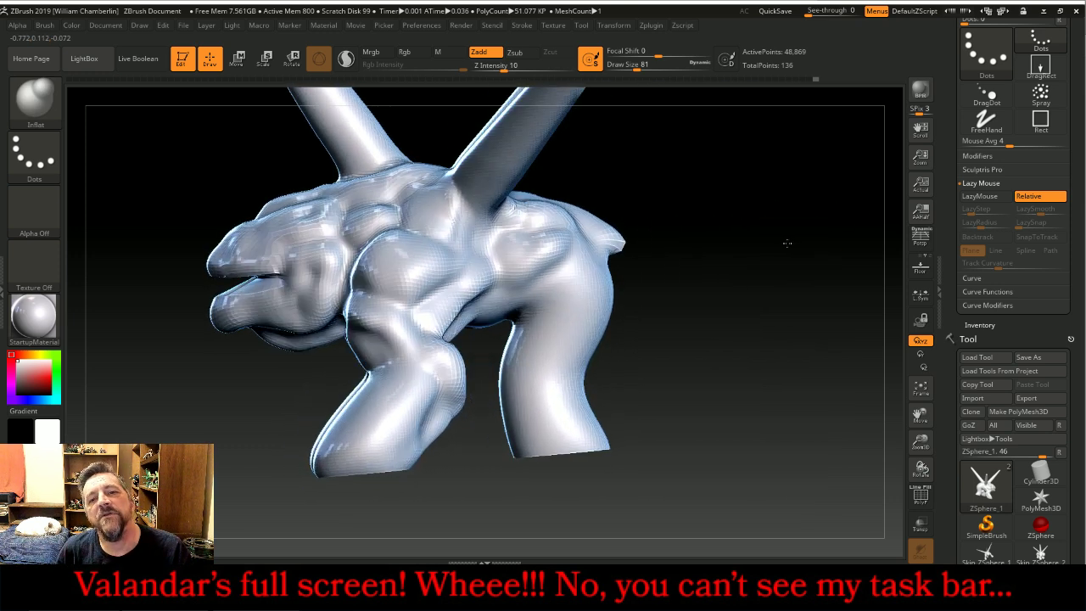
# - Pull the rump bump out into a short pointed tail with the Move brush
pyautogui.click(48, 99)
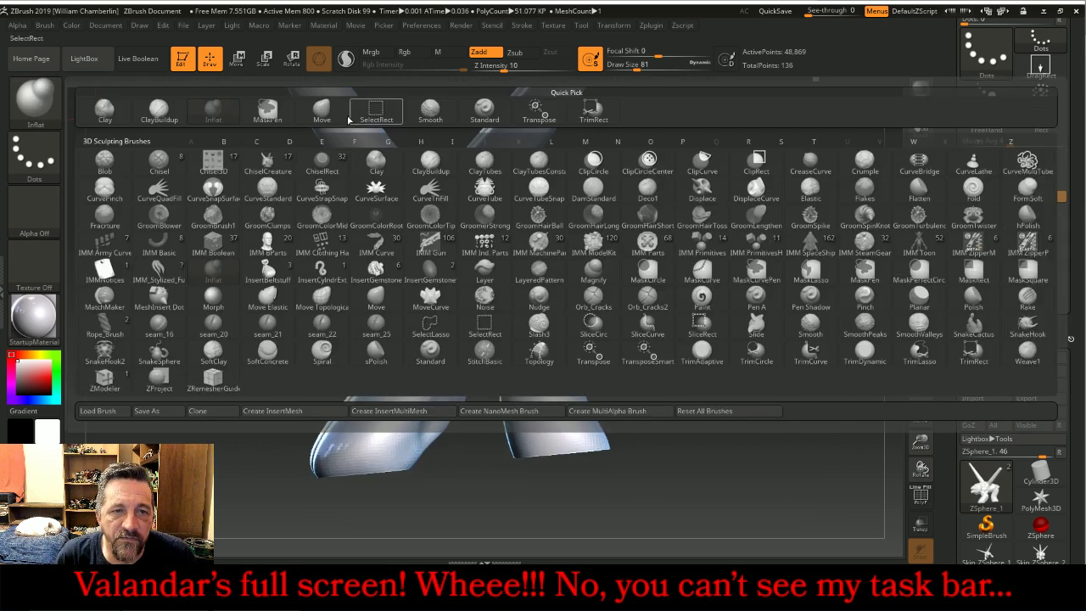
pyautogui.click(376, 111)
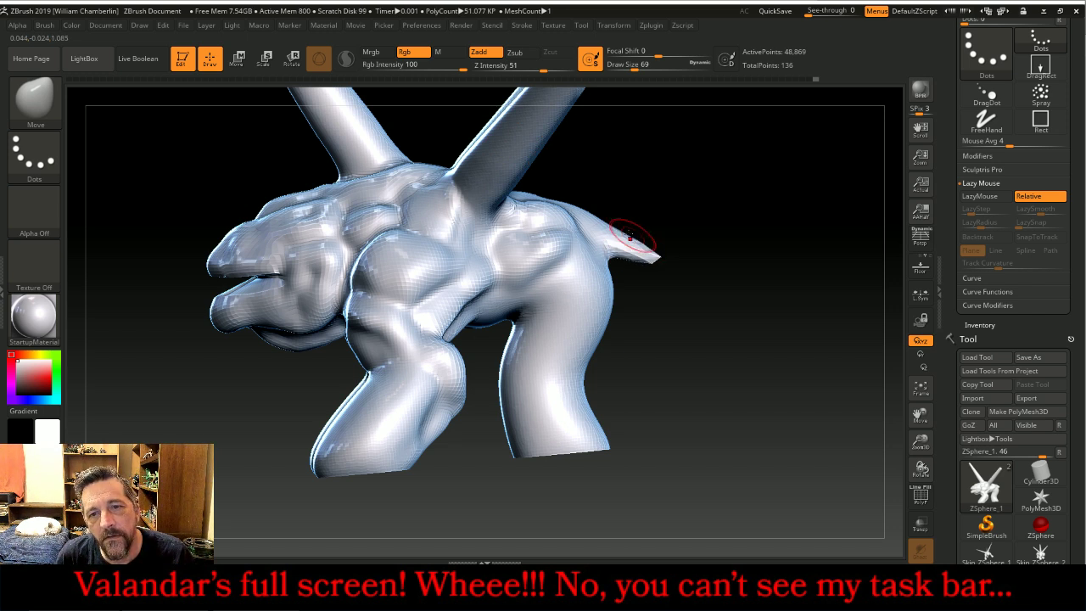
pyautogui.moveTo(632, 201)
pyautogui.mouseDown()
pyautogui.moveTo(733, 206)
pyautogui.moveTo(678, 222)
pyautogui.mouseUp()
# - Switch to the Inflat brush and bulk up the muscles along the rump and around the tail base
pyautogui.click(34, 100)
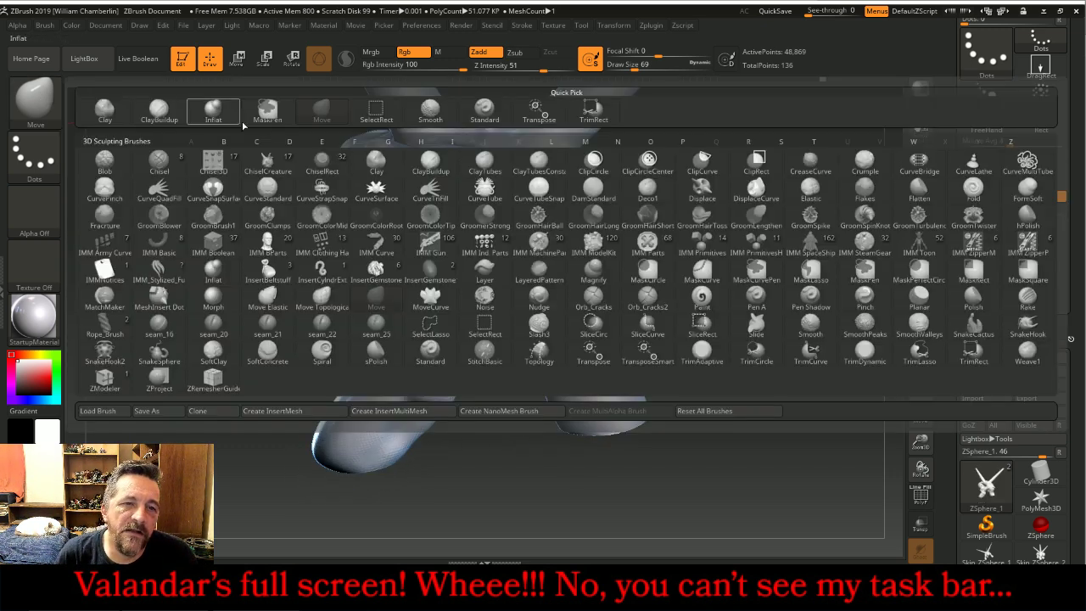
pyautogui.click(212, 111)
pyautogui.moveTo(762, 279)
pyautogui.mouseDown()
pyautogui.moveTo(593, 213)
pyautogui.moveTo(598, 229)
pyautogui.mouseUp()
pyautogui.moveTo(535, 179); pyautogui.dragTo(567, 193)
pyautogui.moveTo(552, 196)
pyautogui.mouseDown()
pyautogui.moveTo(543, 184)
pyautogui.moveTo(558, 188)
pyautogui.mouseUp()
pyautogui.moveTo(514, 153); pyautogui.dragTo(521, 159)
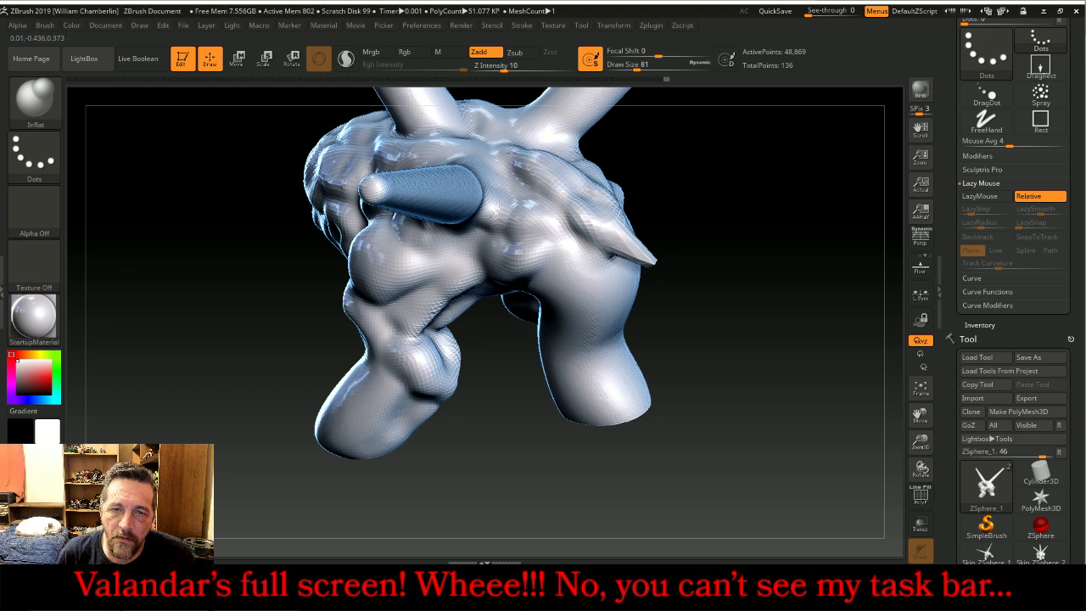
pyautogui.moveTo(518, 158); pyautogui.dragTo(569, 190)
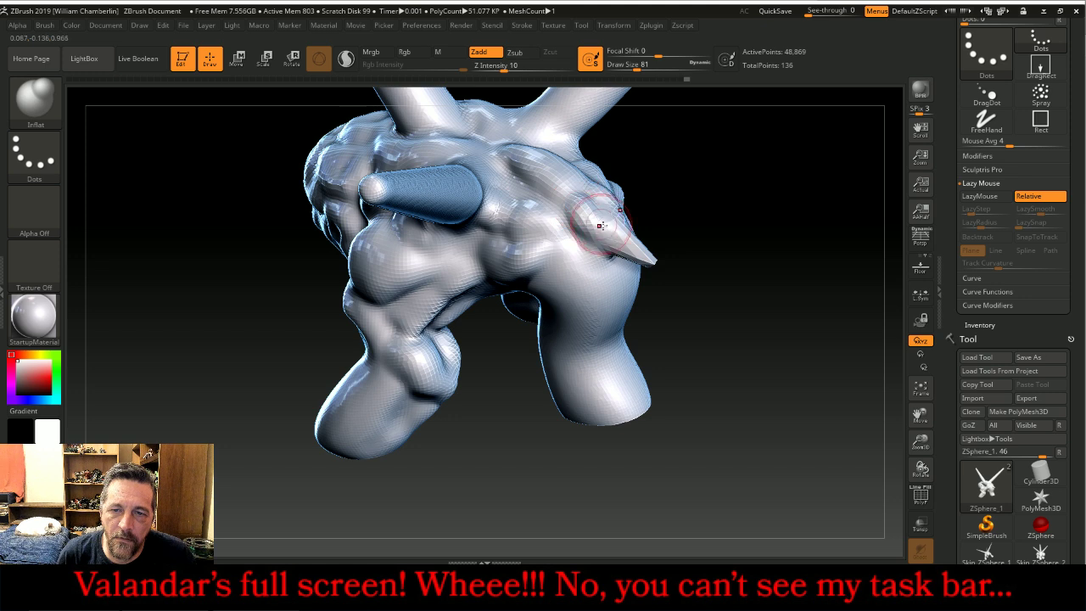
# - Inflate rounded muscle masses on the upper hind leg just below the tail
pyautogui.moveTo(781, 311); pyautogui.dragTo(777, 277)
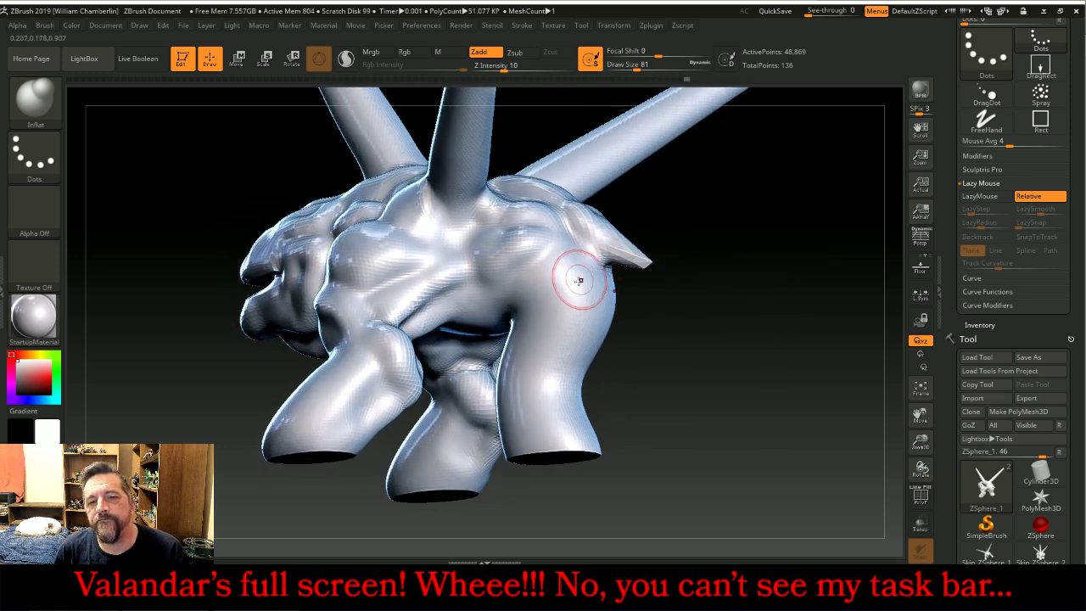
pyautogui.moveTo(683, 293)
pyautogui.mouseDown()
pyautogui.moveTo(683, 341)
pyautogui.moveTo(683, 310)
pyautogui.mouseUp()
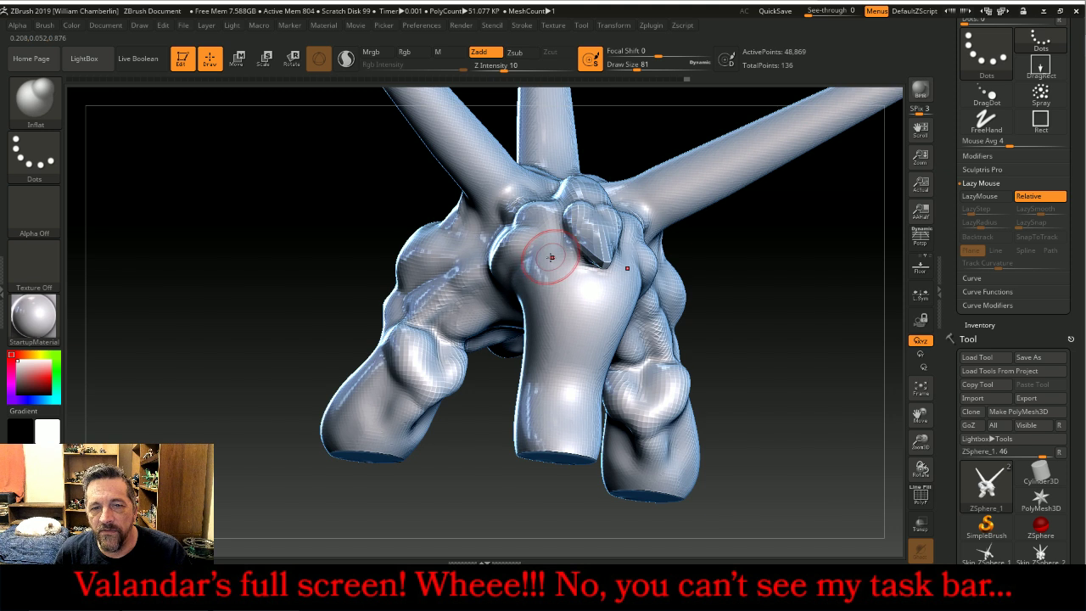
pyautogui.moveTo(549, 255); pyautogui.dragTo(554, 272)
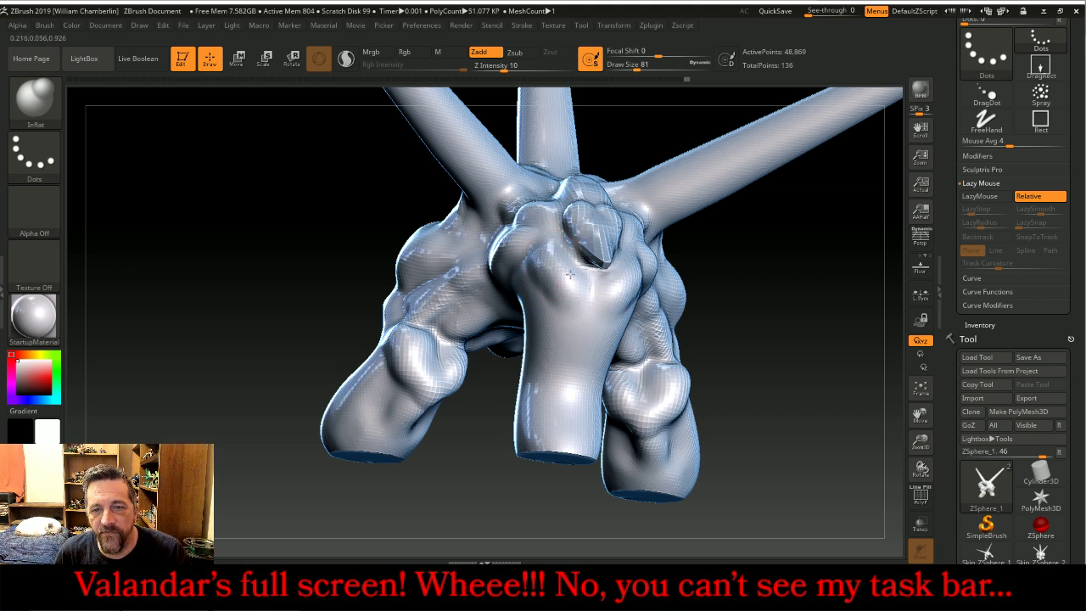
pyautogui.moveTo(570, 268); pyautogui.dragTo(578, 307)
pyautogui.moveTo(537, 258); pyautogui.dragTo(581, 310)
# - Inflate the side and back of the hind thigh to define its muscles
pyautogui.moveTo(733, 318)
pyautogui.mouseDown()
pyautogui.moveTo(756, 308)
pyautogui.moveTo(729, 308)
pyautogui.mouseUp()
pyautogui.moveTo(508, 289)
pyautogui.mouseDown()
pyautogui.moveTo(492, 327)
pyautogui.moveTo(498, 364)
pyautogui.moveTo(528, 332)
pyautogui.moveTo(525, 303)
pyautogui.moveTo(497, 339)
pyautogui.moveTo(514, 303)
pyautogui.moveTo(519, 342)
pyautogui.moveTo(536, 296)
pyautogui.moveTo(519, 297)
pyautogui.mouseUp()
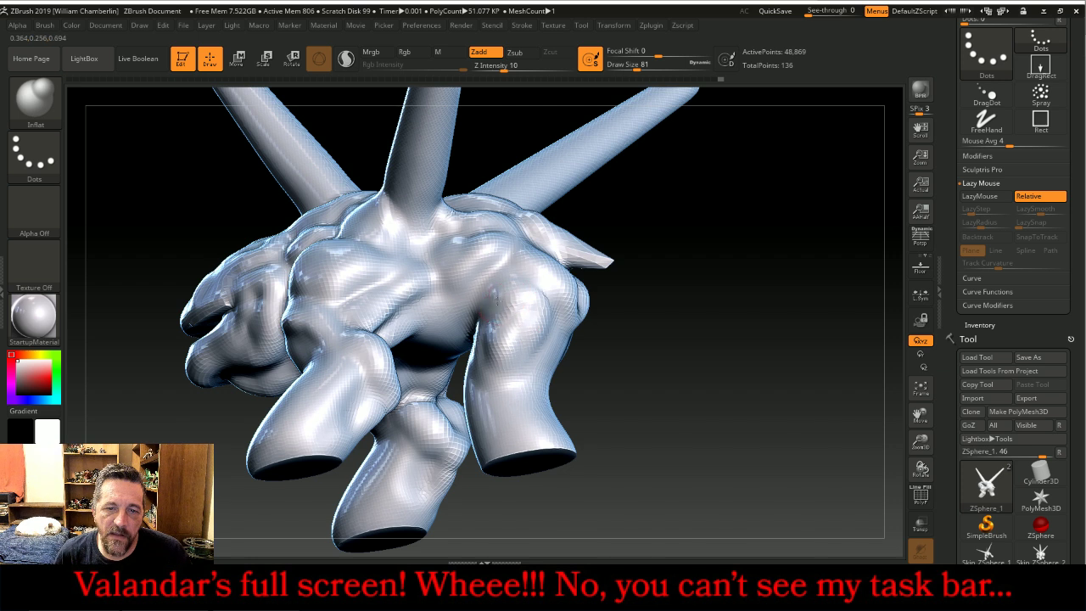
pyautogui.moveTo(496, 339)
pyautogui.mouseDown()
pyautogui.moveTo(493, 369)
pyautogui.moveTo(534, 339)
pyautogui.mouseUp()
pyautogui.moveTo(711, 360); pyautogui.dragTo(629, 324)
pyautogui.moveTo(564, 340)
pyautogui.mouseDown()
pyautogui.moveTo(553, 371)
pyautogui.moveTo(562, 346)
pyautogui.mouseUp()
pyautogui.moveTo(564, 368); pyautogui.dragTo(579, 333)
pyautogui.moveTo(652, 341)
pyautogui.mouseDown()
pyautogui.moveTo(744, 373)
pyautogui.moveTo(746, 360)
pyautogui.mouseUp()
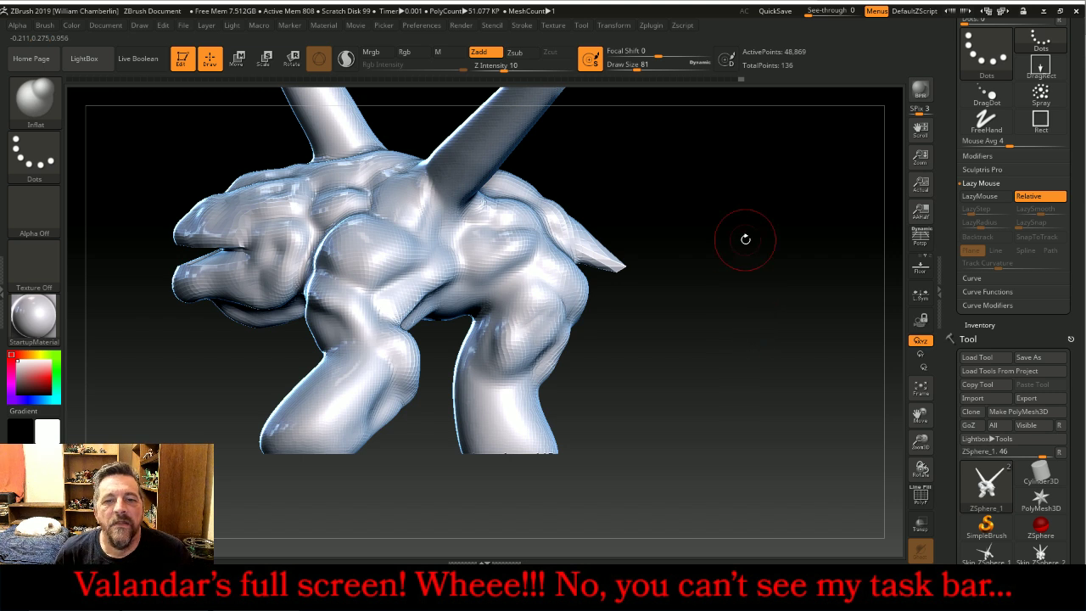
# - Mask the bottom ends of the legs, invert the mask and shrink it four times
pyautogui.moveTo(638, 499)
pyautogui.keyDown('ctrl'); pyautogui.mouseDown()
pyautogui.moveTo(339, 470)
pyautogui.moveTo(212, 440)
pyautogui.mouseUp(); pyautogui.keyUp('ctrl')
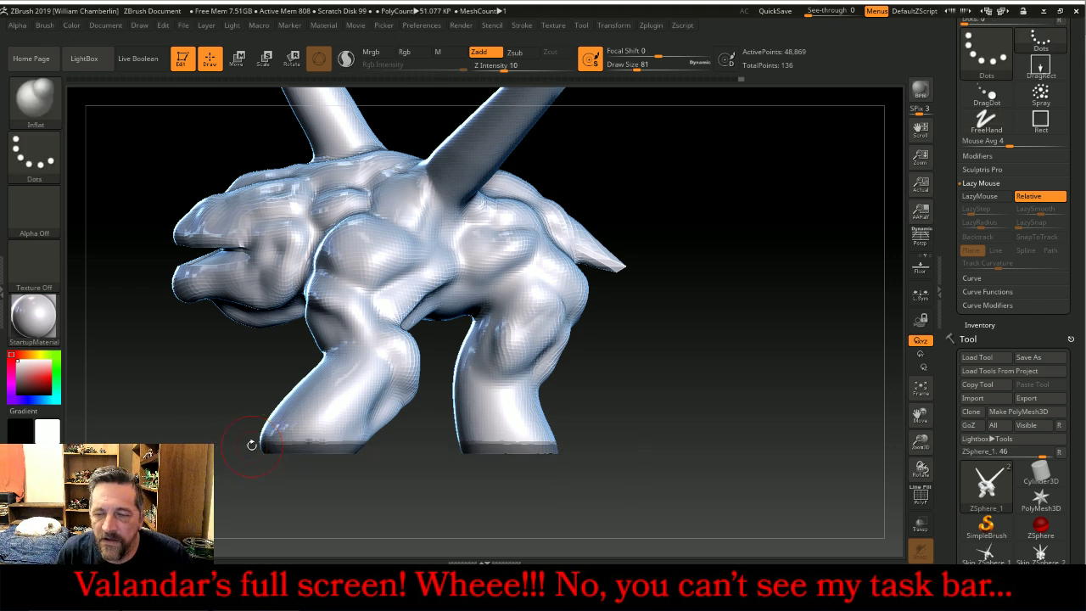
pyautogui.scroll(-5, 1048, 266)
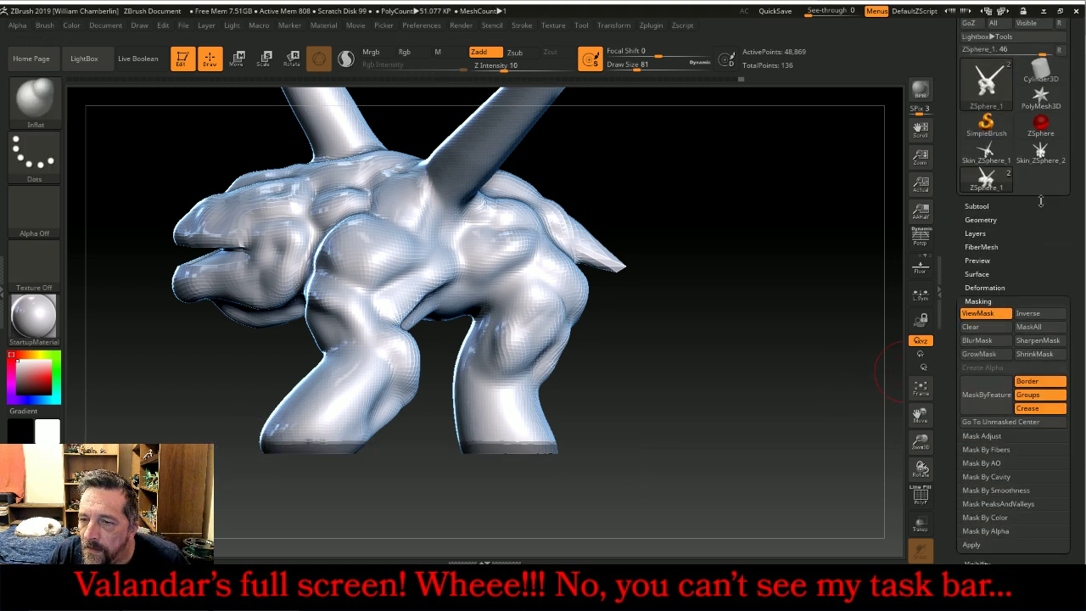
pyautogui.click(1046, 314)
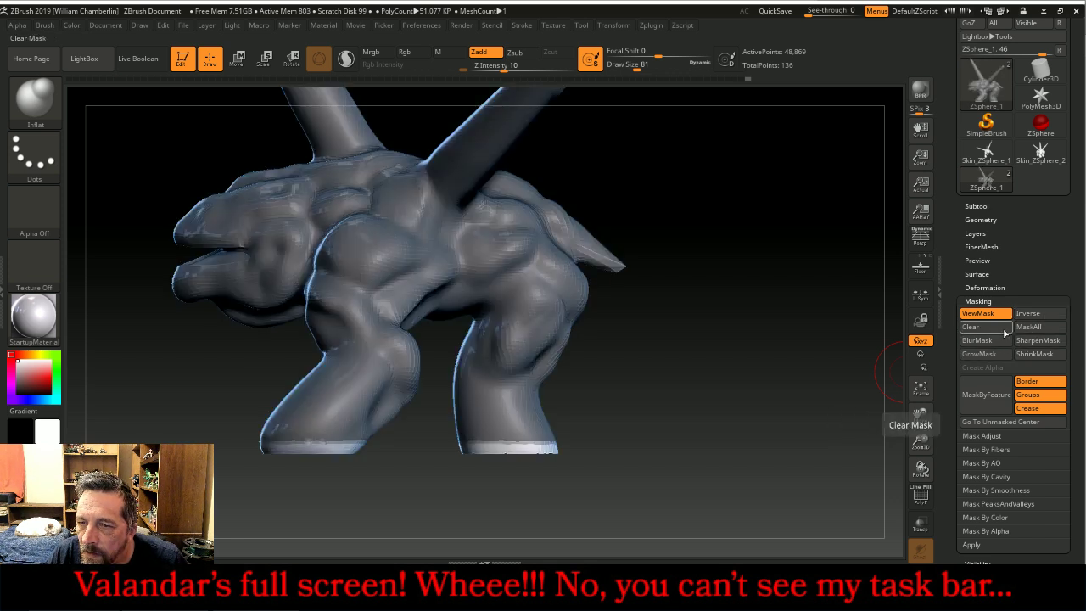
pyautogui.click(1029, 359)
pyautogui.click(1029, 360)
pyautogui.click(1030, 360)
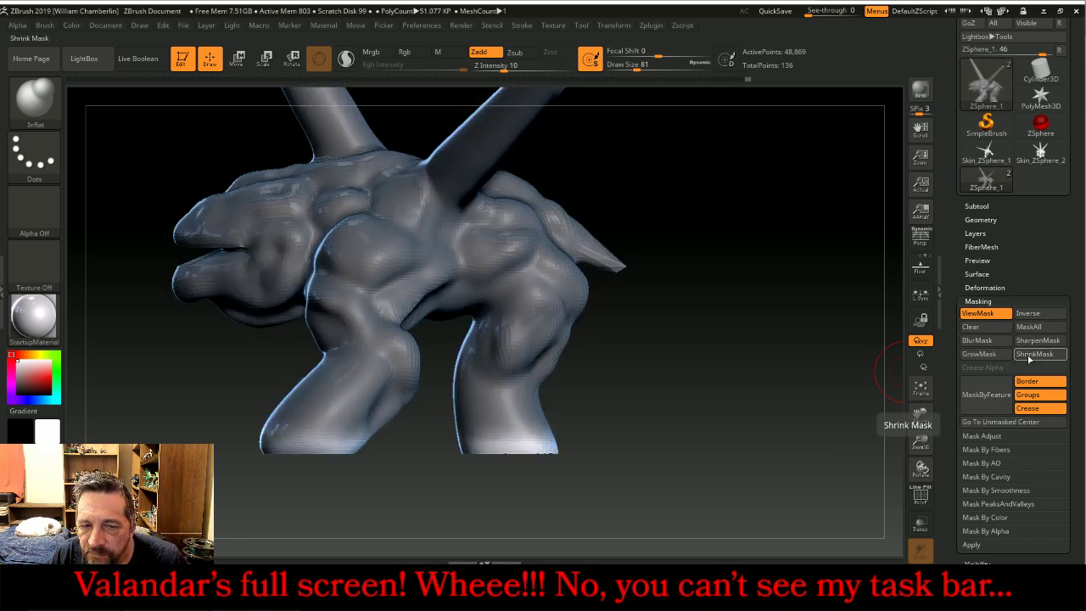
pyautogui.click(1030, 360)
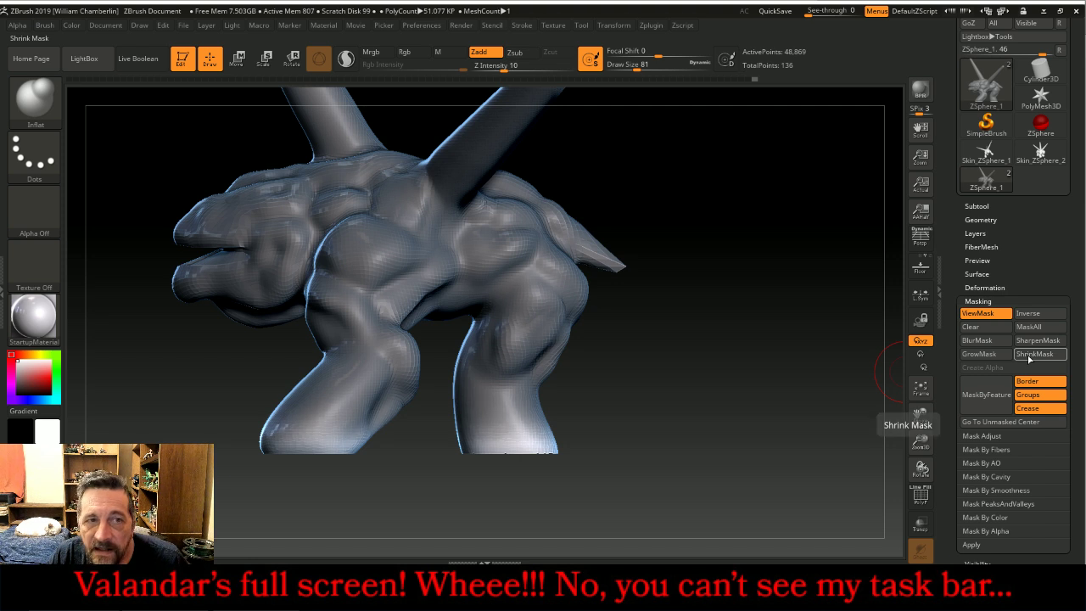
# - Move the unmasked leg ends downward to lengthen the legs, and hide the mask display
pyautogui.press('w')
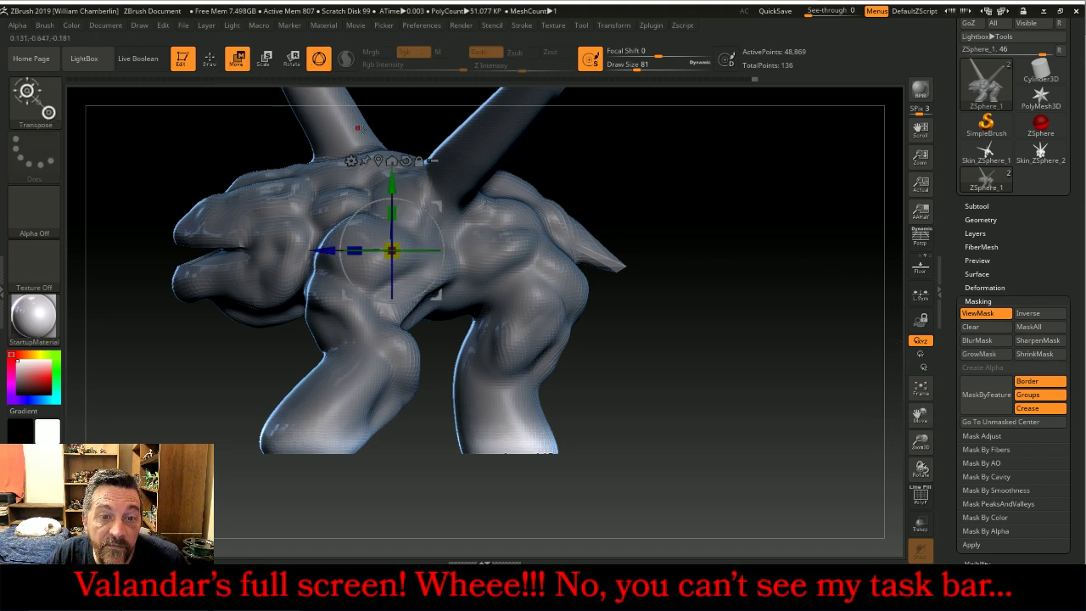
pyautogui.moveTo(393, 182); pyautogui.dragTo(390, 212)
pyautogui.press('ctrl')
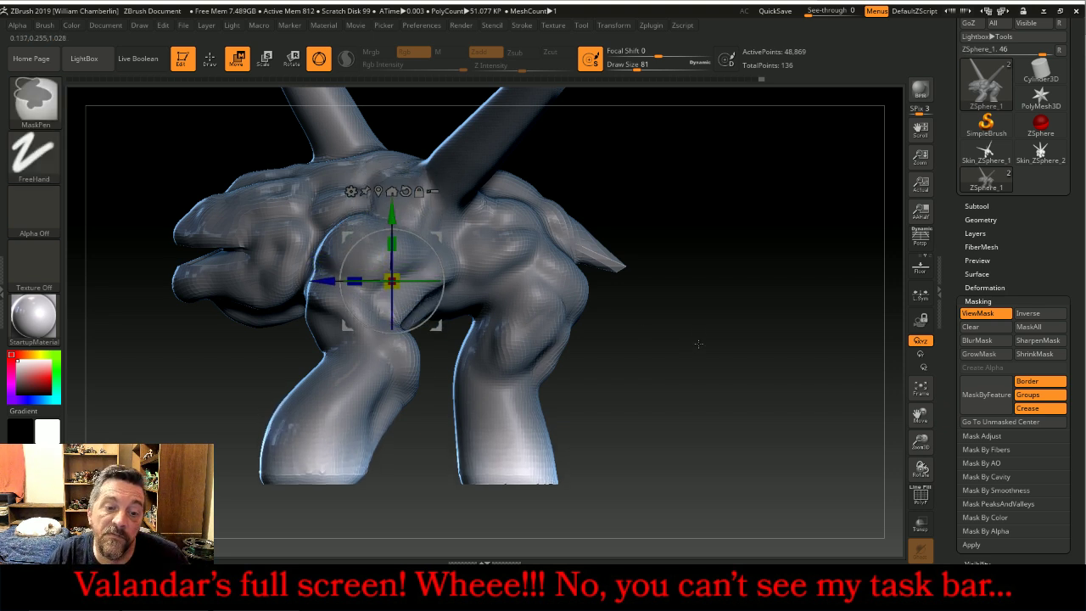
pyautogui.hotkey('ctrl', 'h')
# - Return to drawing with the Inflat brush and build up the underside where the hind leg meets the belly
pyautogui.moveTo(722, 356)
pyautogui.mouseDown()
pyautogui.moveTo(785, 393)
pyautogui.moveTo(819, 396)
pyautogui.moveTo(765, 364)
pyautogui.moveTo(765, 336)
pyautogui.mouseUp()
pyautogui.moveTo(874, 312); pyautogui.dragTo(737, 278)
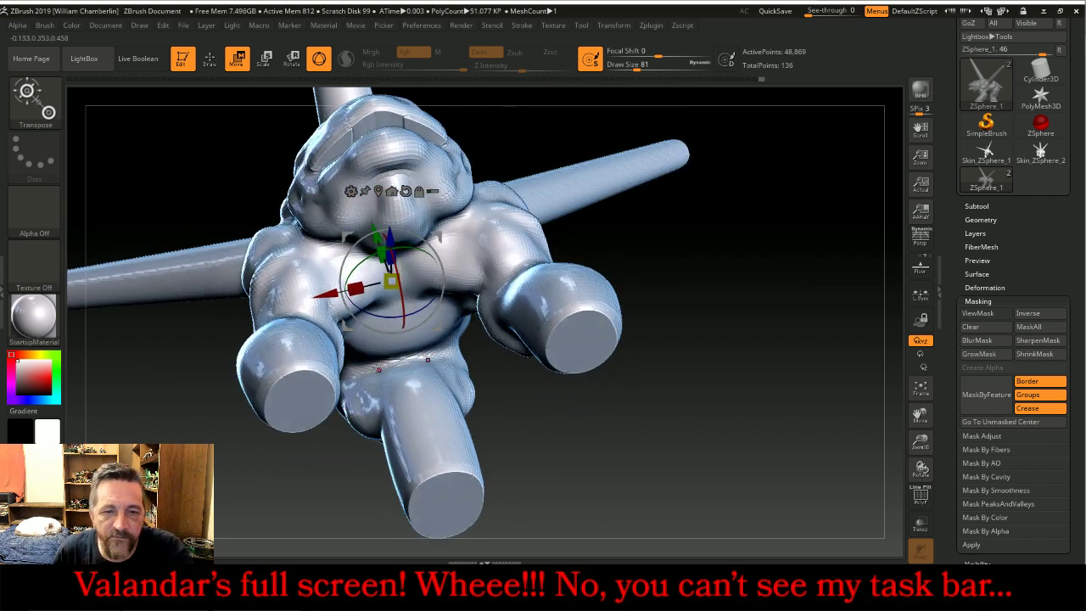
pyautogui.click(209, 59)
pyautogui.press('shift')
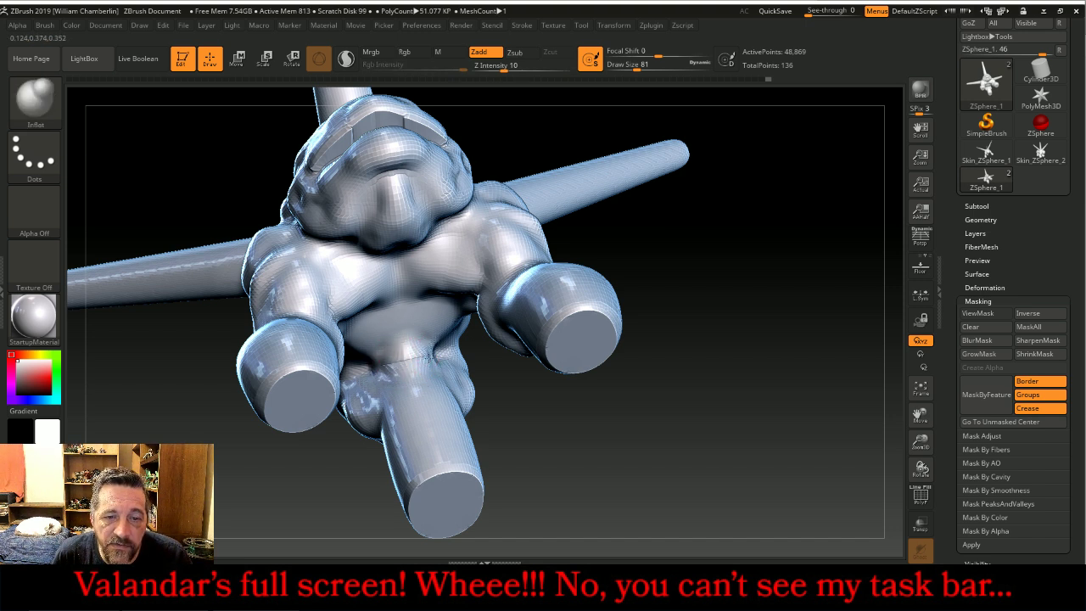
pyautogui.moveTo(389, 362)
pyautogui.mouseDown()
pyautogui.moveTo(395, 328)
pyautogui.moveTo(390, 365)
pyautogui.mouseUp()
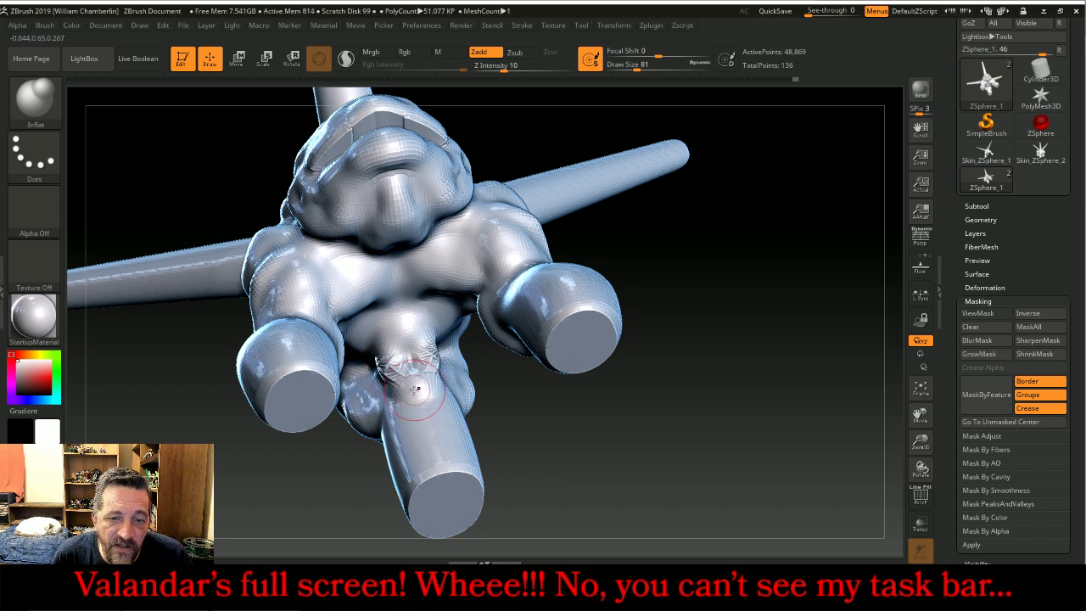
# - Inflate muscle bulges along the front and side of the lower hind leg
pyautogui.moveTo(556, 449); pyautogui.dragTo(599, 419)
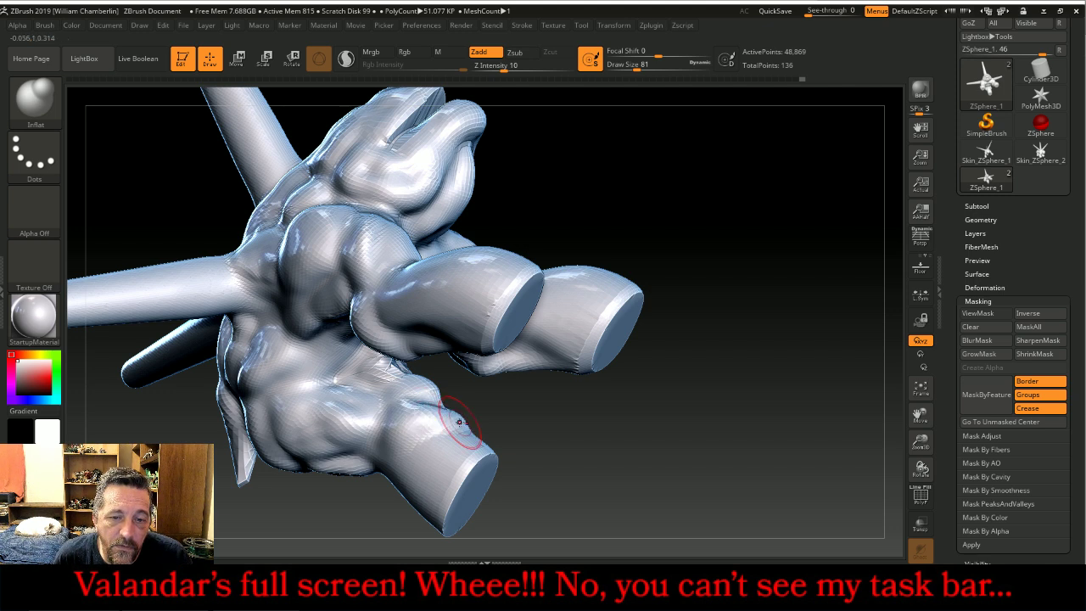
pyautogui.moveTo(571, 470); pyautogui.dragTo(482, 439)
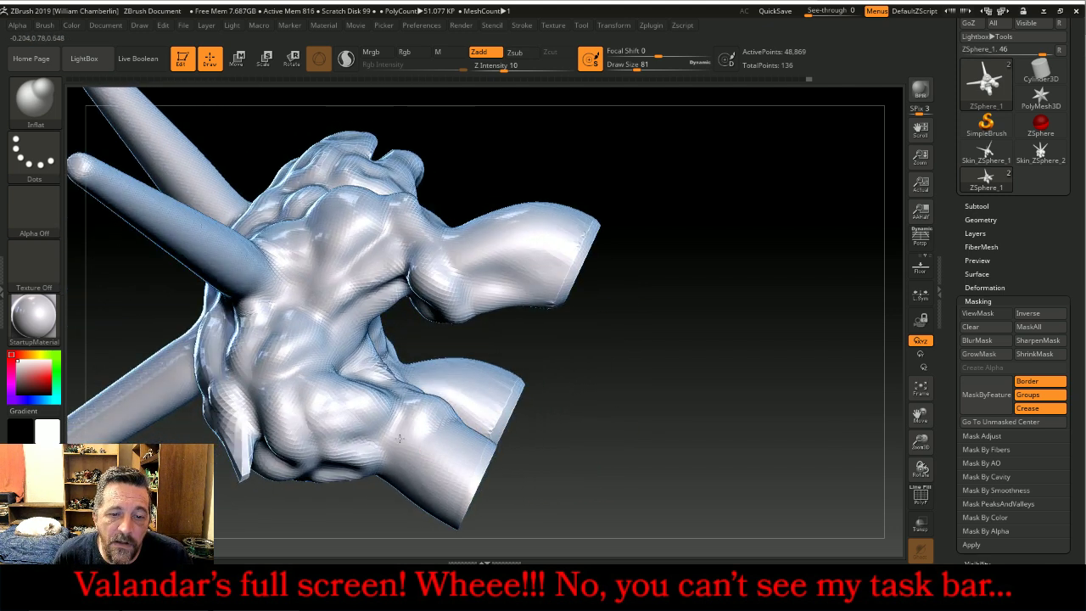
pyautogui.moveTo(420, 463)
pyautogui.mouseDown()
pyautogui.moveTo(399, 492)
pyautogui.moveTo(386, 450)
pyautogui.moveTo(399, 492)
pyautogui.moveTo(426, 455)
pyautogui.mouseUp()
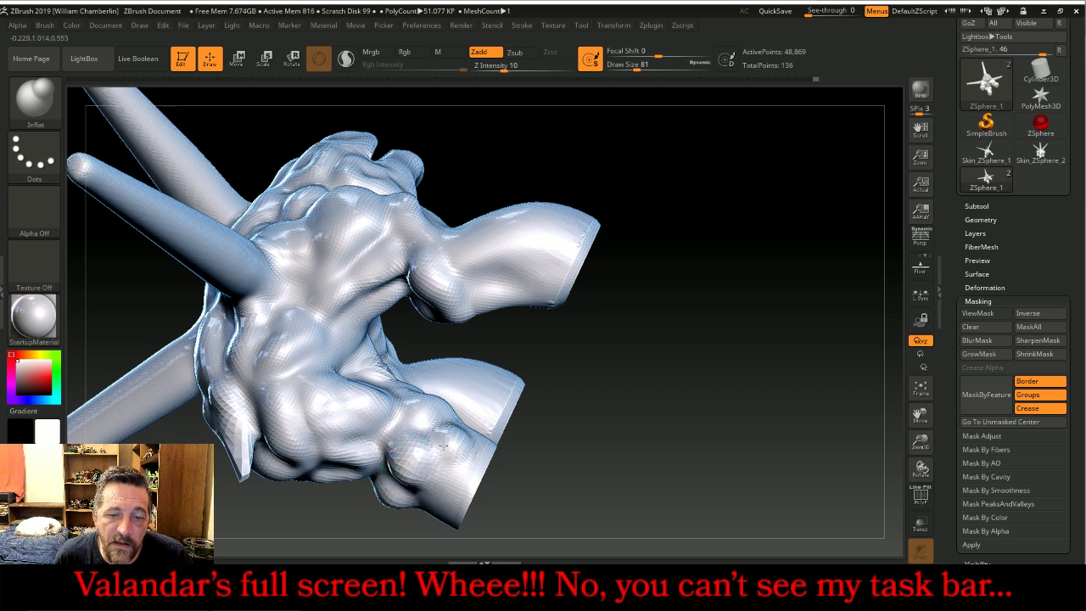
pyautogui.moveTo(499, 510)
pyautogui.mouseDown()
pyautogui.moveTo(521, 480)
pyautogui.moveTo(497, 444)
pyautogui.moveTo(508, 428)
pyautogui.moveTo(485, 454)
pyautogui.moveTo(515, 427)
pyautogui.moveTo(488, 485)
pyautogui.mouseUp()
# - Inflate the back of the lower hind leg and shape its bottom end into a flared foot
pyautogui.moveTo(590, 469)
pyautogui.mouseDown()
pyautogui.moveTo(496, 281)
pyautogui.moveTo(537, 461)
pyautogui.moveTo(440, 510)
pyautogui.moveTo(432, 490)
pyautogui.moveTo(413, 514)
pyautogui.moveTo(403, 507)
pyautogui.mouseUp()
pyautogui.moveTo(607, 384); pyautogui.dragTo(583, 386)
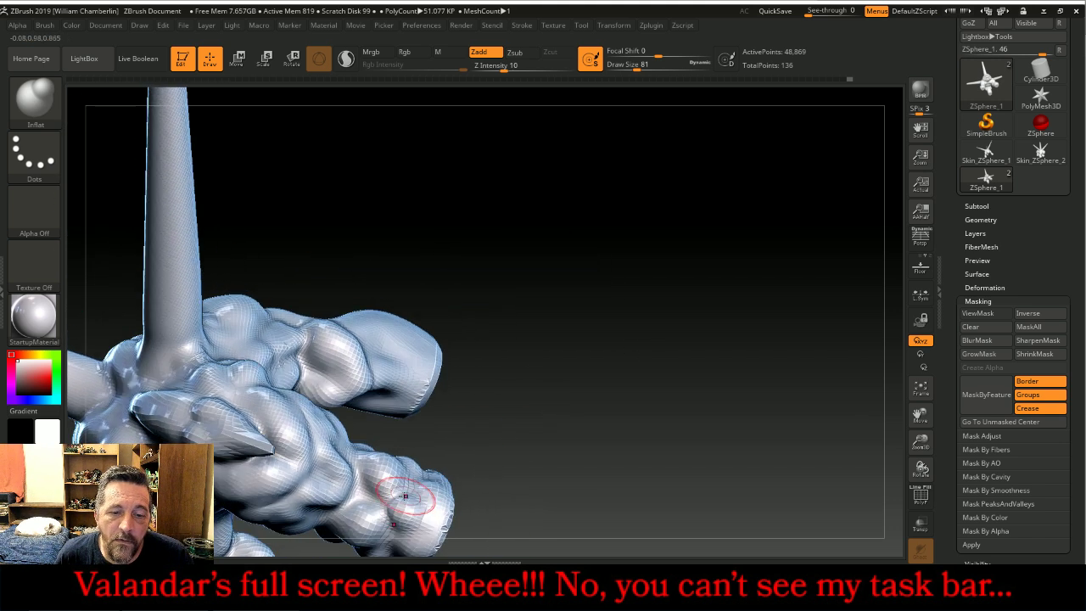
pyautogui.moveTo(463, 451); pyautogui.dragTo(874, 381)
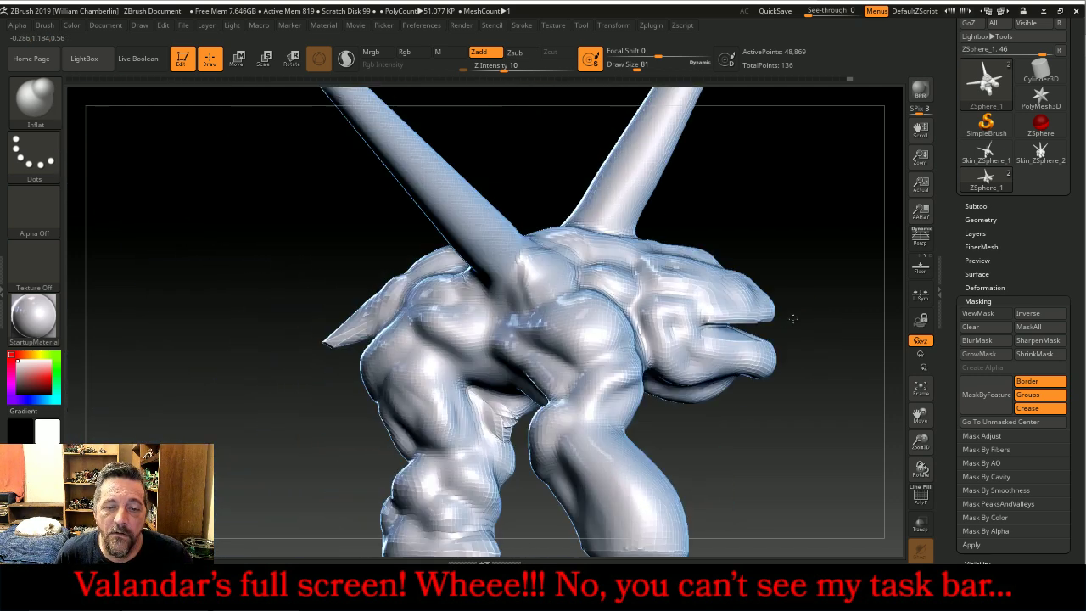
pyautogui.click(922, 388)
pyautogui.moveTo(843, 417); pyautogui.dragTo(688, 390)
pyautogui.press('shift')
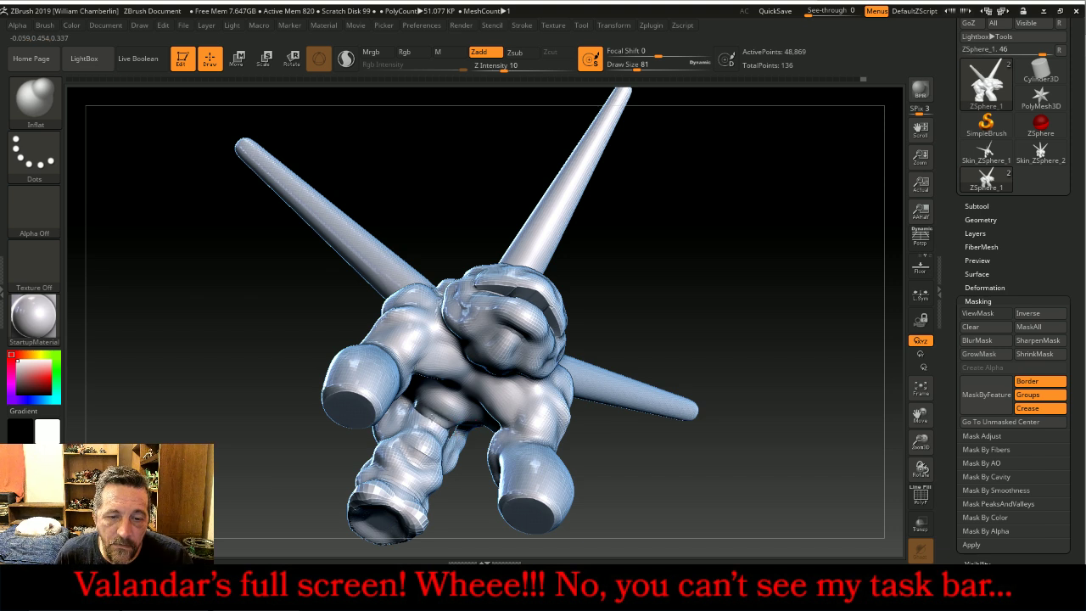
# - Inflate muscle bulges along the outer and front sides of the two lower front legs
pyautogui.moveTo(740, 293)
pyautogui.mouseDown()
pyautogui.moveTo(803, 281)
pyautogui.moveTo(806, 291)
pyautogui.moveTo(785, 267)
pyautogui.moveTo(698, 251)
pyautogui.moveTo(795, 285)
pyautogui.mouseUp()
pyautogui.click(921, 388)
pyautogui.moveTo(815, 373); pyautogui.dragTo(797, 364)
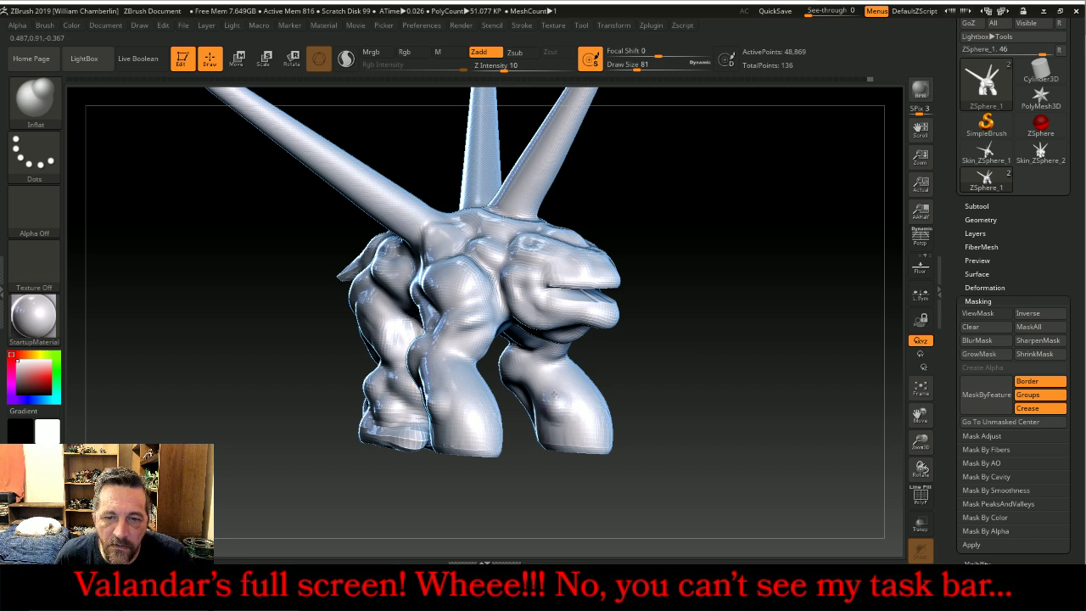
pyautogui.moveTo(645, 380); pyautogui.dragTo(710, 376)
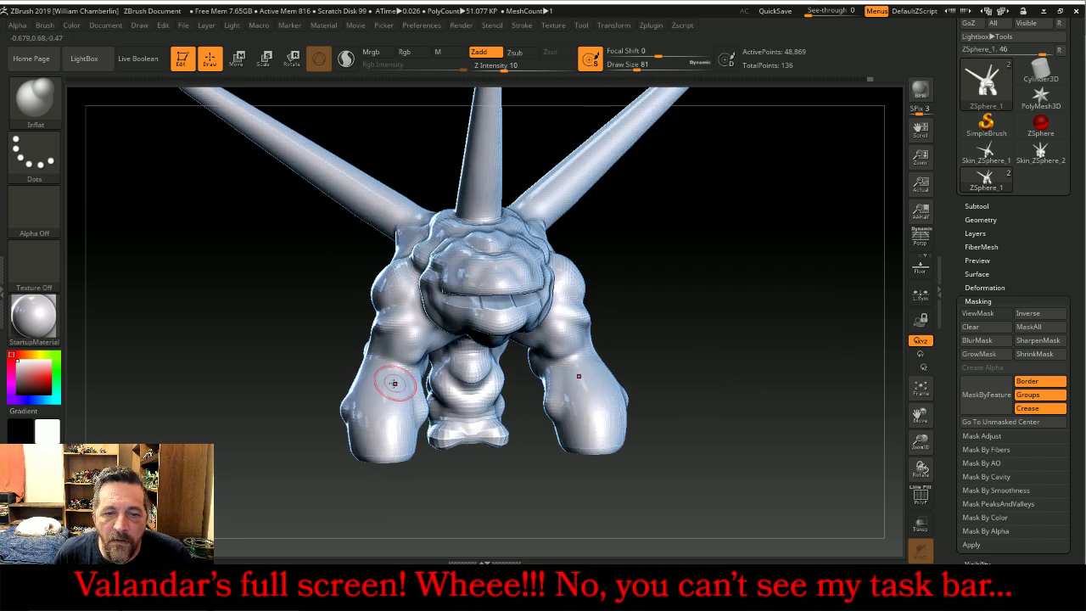
pyautogui.press('shift')
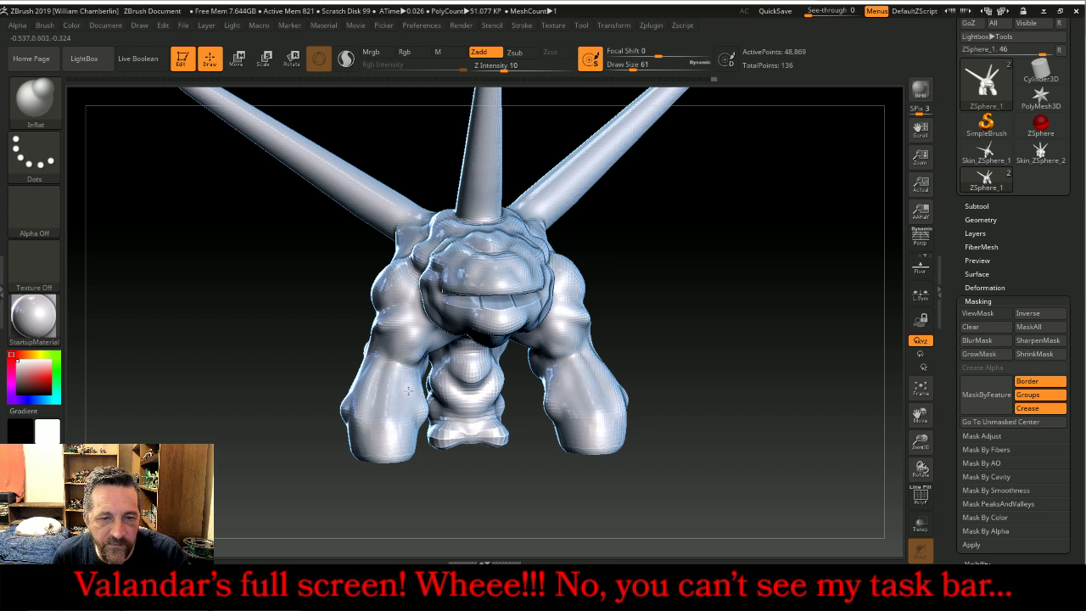
# - Set the draw size to 69 and inflate the rims around the bottom ends of the front legs
pyautogui.moveTo(683, 362); pyautogui.dragTo(743, 241)
pyautogui.press(']')
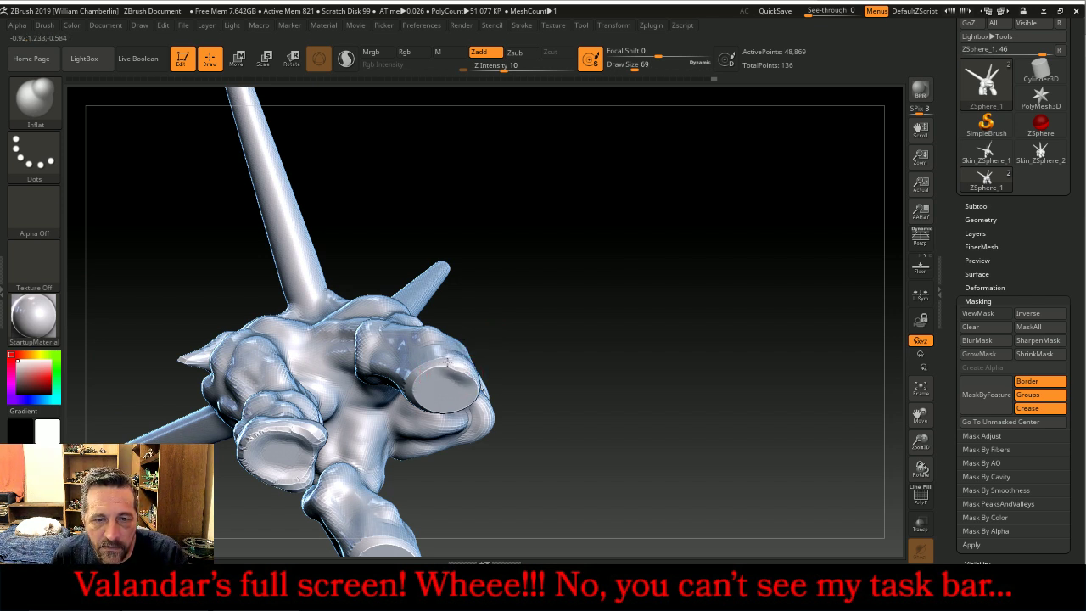
pyautogui.moveTo(417, 375)
pyautogui.mouseDown()
pyautogui.moveTo(421, 399)
pyautogui.moveTo(445, 411)
pyautogui.mouseUp()
pyautogui.moveTo(689, 365); pyautogui.dragTo(721, 259)
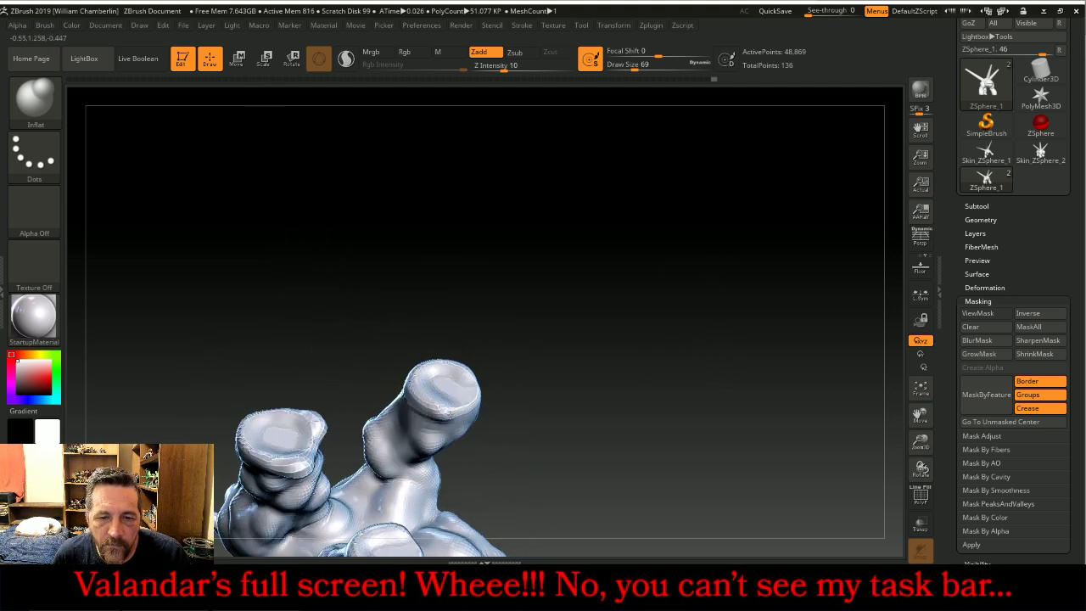
# - Inflate rounded toes along the front edges of the two front feet
pyautogui.moveTo(471, 373)
pyautogui.mouseDown()
pyautogui.moveTo(603, 337)
pyautogui.moveTo(800, 371)
pyautogui.moveTo(594, 377)
pyautogui.mouseUp()
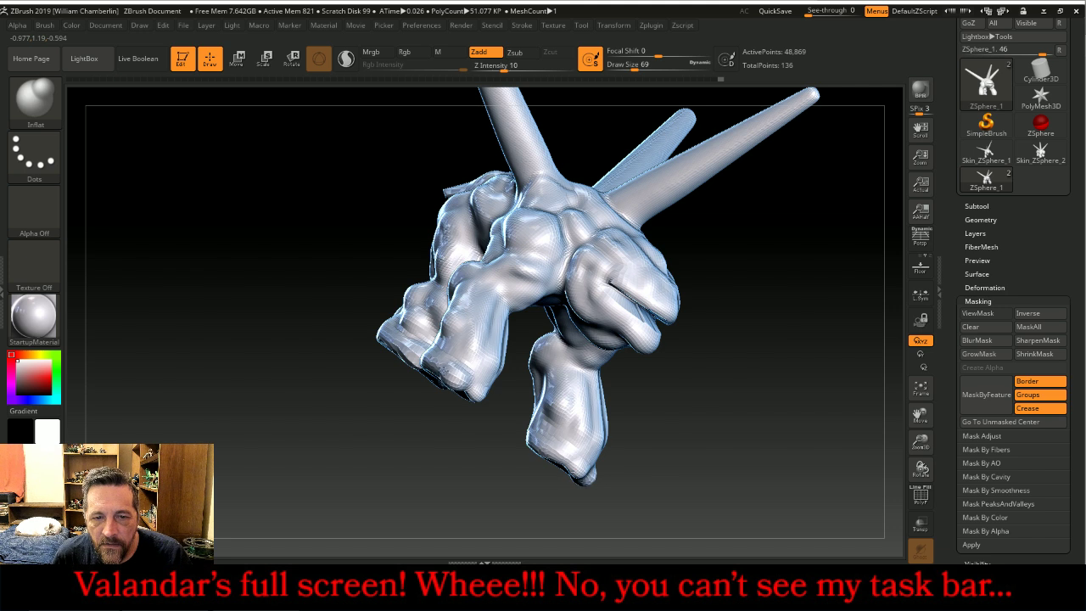
pyautogui.moveTo(485, 444)
pyautogui.mouseDown()
pyautogui.moveTo(475, 431)
pyautogui.moveTo(492, 406)
pyautogui.mouseUp()
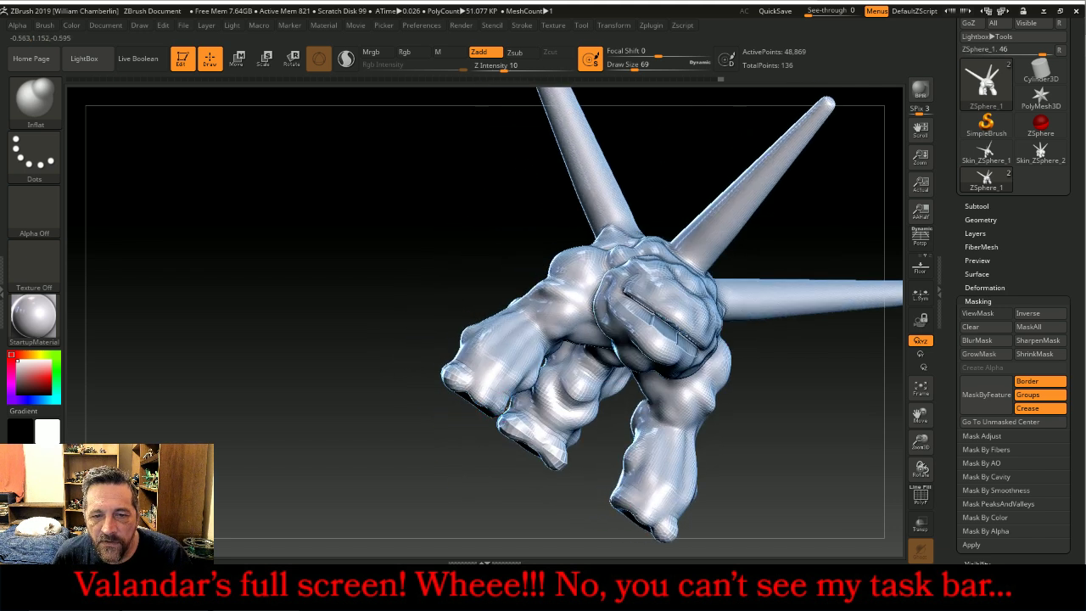
pyautogui.moveTo(479, 390); pyautogui.dragTo(489, 379)
pyautogui.moveTo(447, 471)
pyautogui.mouseDown()
pyautogui.moveTo(427, 436)
pyautogui.moveTo(526, 451)
pyautogui.mouseUp()
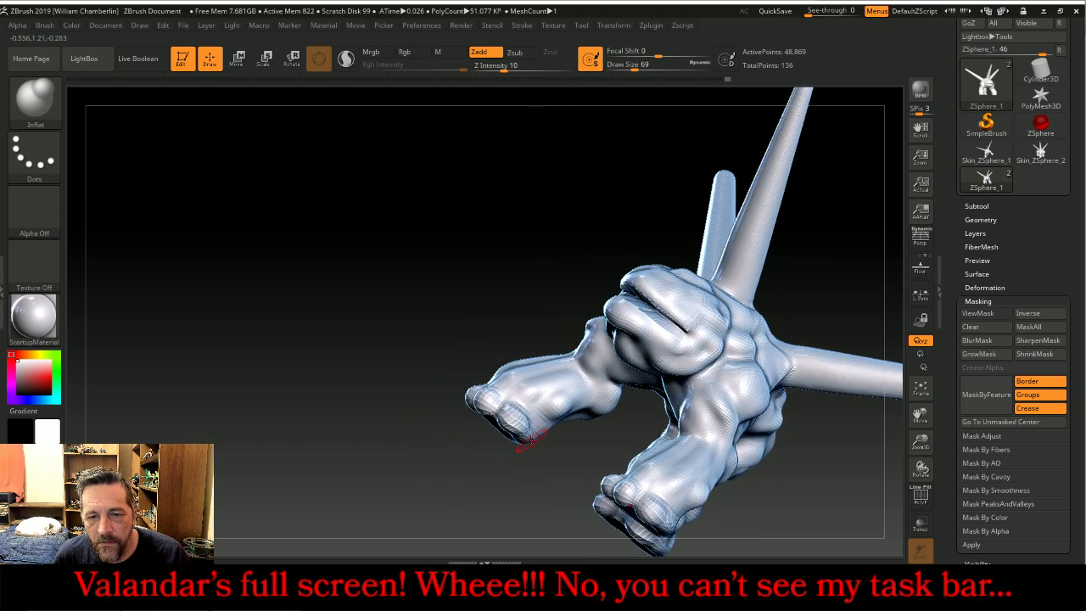
pyautogui.moveTo(509, 465)
pyautogui.mouseDown()
pyautogui.moveTo(491, 428)
pyautogui.moveTo(478, 441)
pyautogui.moveTo(645, 373)
pyautogui.moveTo(780, 342)
pyautogui.moveTo(807, 317)
pyautogui.moveTo(810, 280)
pyautogui.mouseUp()
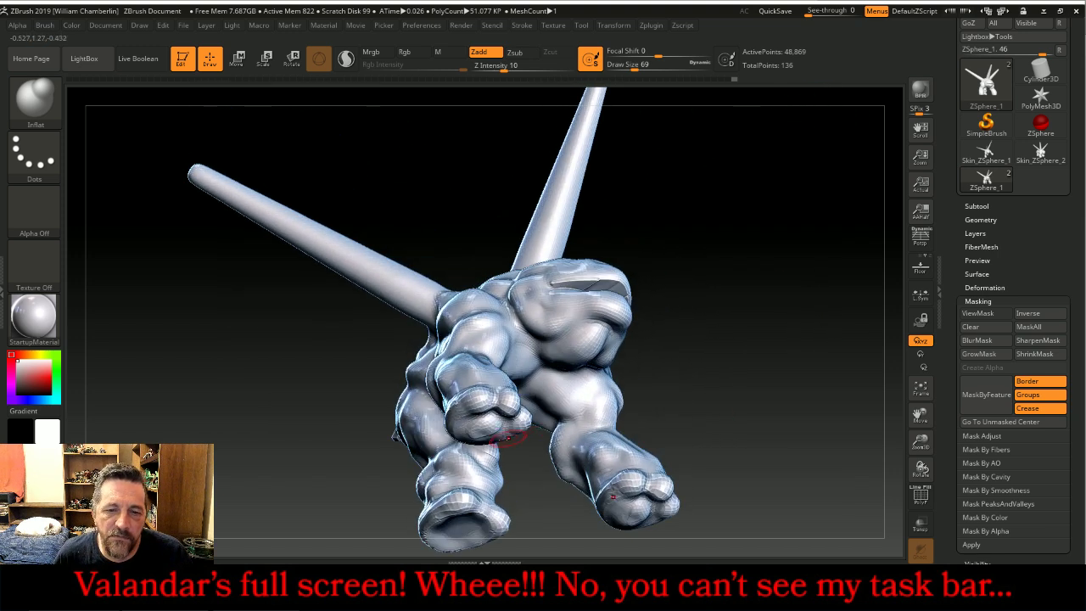
# - Smooth the toes and soles of the front feet
pyautogui.press('shift')
pyautogui.moveTo(752, 310)
pyautogui.mouseDown()
pyautogui.moveTo(766, 317)
pyautogui.moveTo(770, 305)
pyautogui.moveTo(744, 323)
pyautogui.moveTo(727, 245)
pyautogui.mouseUp()
pyautogui.moveTo(715, 353)
pyautogui.mouseDown()
pyautogui.moveTo(717, 298)
pyautogui.moveTo(589, 383)
pyautogui.mouseUp()
pyautogui.press('shift')
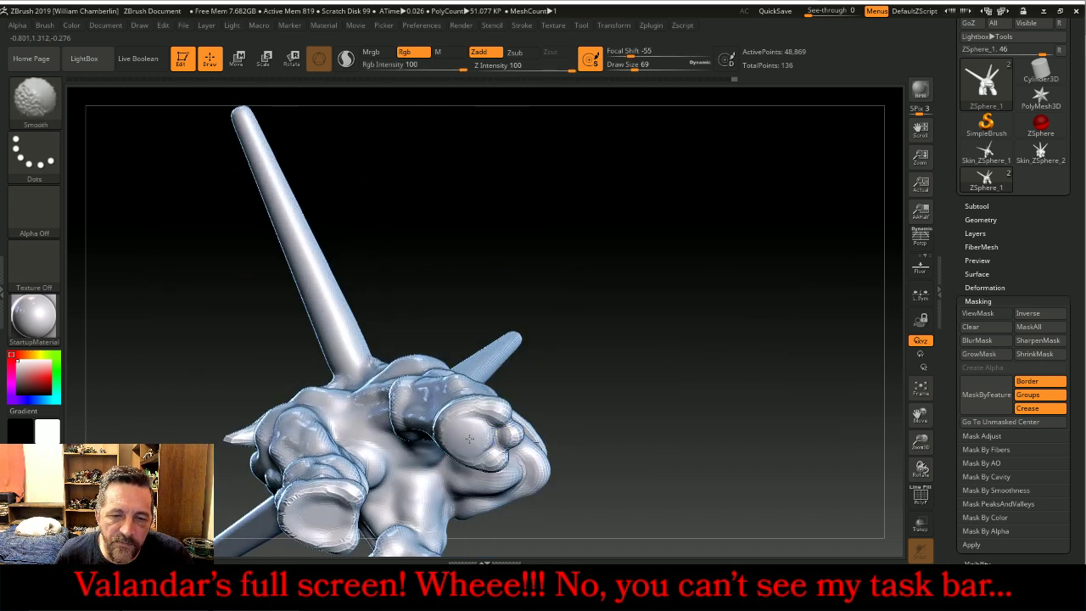
pyautogui.moveTo(727, 263); pyautogui.dragTo(744, 368)
pyautogui.press('shift')
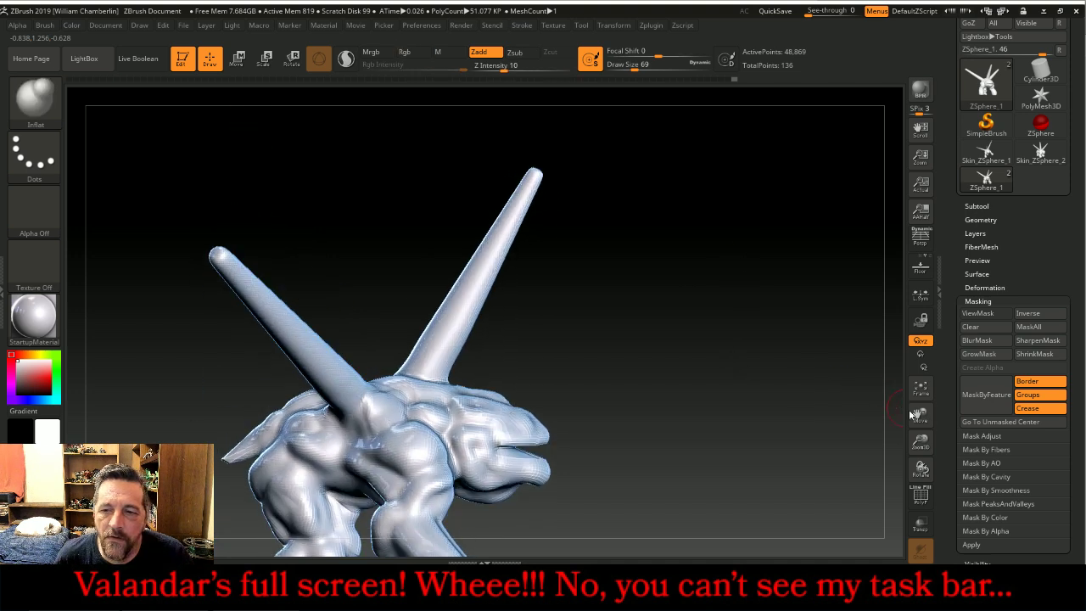
# - Inflate muscle bulges around the base of the front tentacle and smooth them along its lower length
pyautogui.click(925, 398)
pyautogui.moveTo(838, 392); pyautogui.dragTo(814, 397)
pyautogui.moveTo(920, 414); pyautogui.dragTo(914, 514)
pyautogui.moveTo(714, 354); pyautogui.dragTo(643, 398)
pyautogui.moveTo(741, 382)
pyautogui.mouseDown()
pyautogui.moveTo(754, 396)
pyautogui.moveTo(743, 395)
pyautogui.mouseUp()
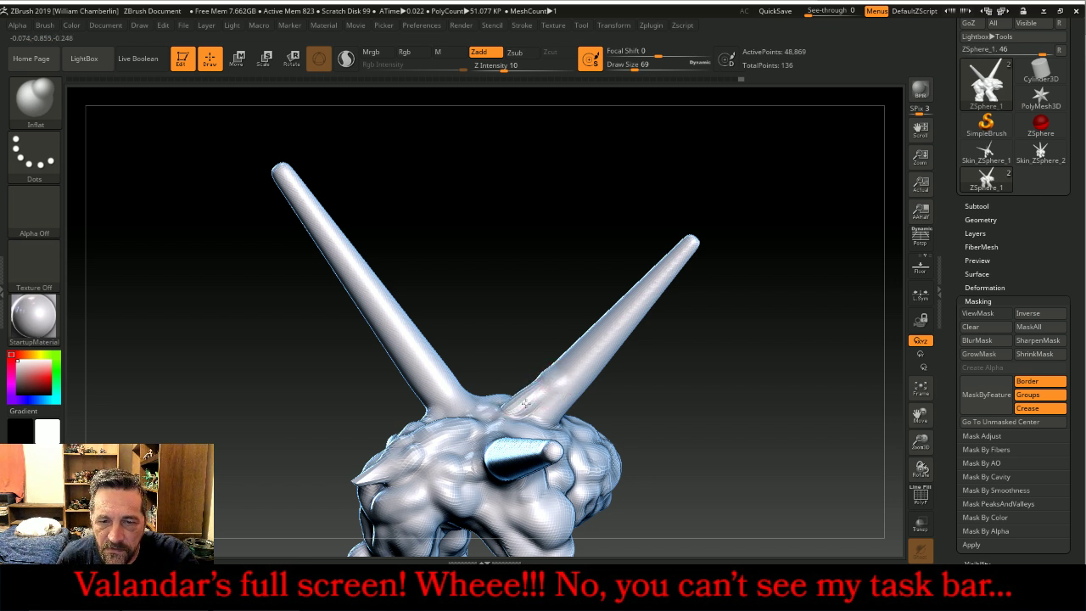
pyautogui.moveTo(571, 357); pyautogui.dragTo(557, 365)
pyautogui.moveTo(718, 396); pyautogui.dragTo(763, 432)
pyautogui.keyDown('shift'); pyautogui.moveTo(572, 362); pyautogui.dragTo(559, 373); pyautogui.keyUp('shift')
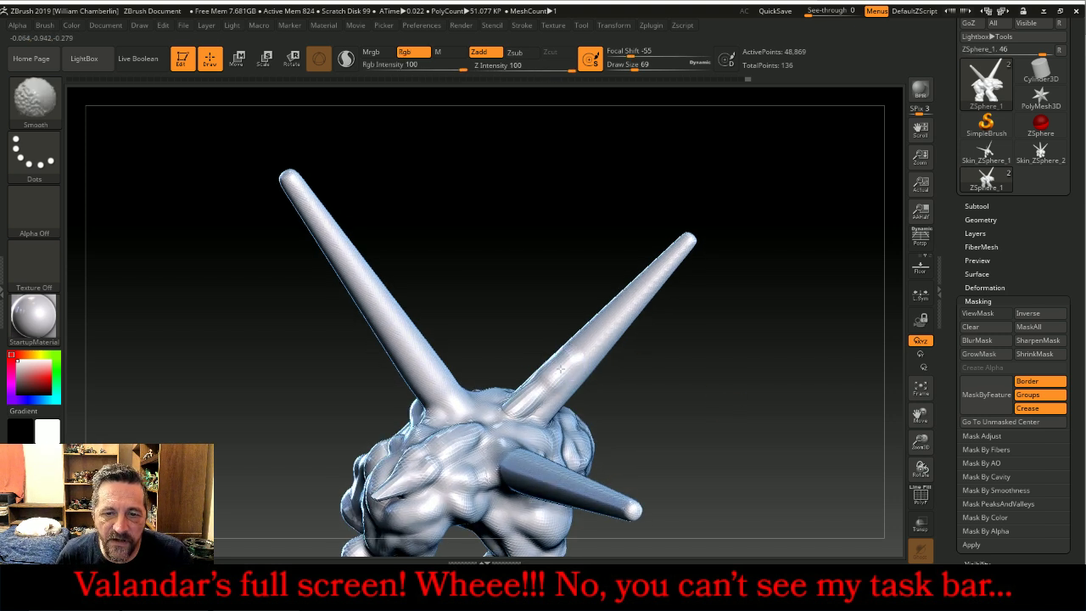
pyautogui.moveTo(720, 415)
pyautogui.mouseDown()
pyautogui.moveTo(693, 381)
pyautogui.moveTo(594, 381)
pyautogui.mouseUp()
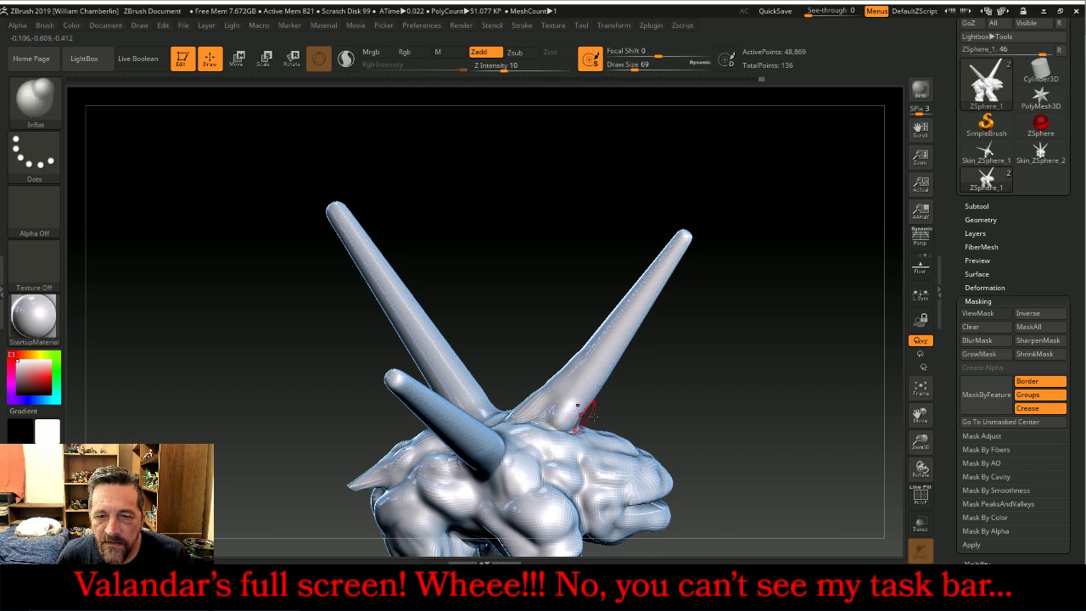
pyautogui.moveTo(740, 412); pyautogui.dragTo(675, 406)
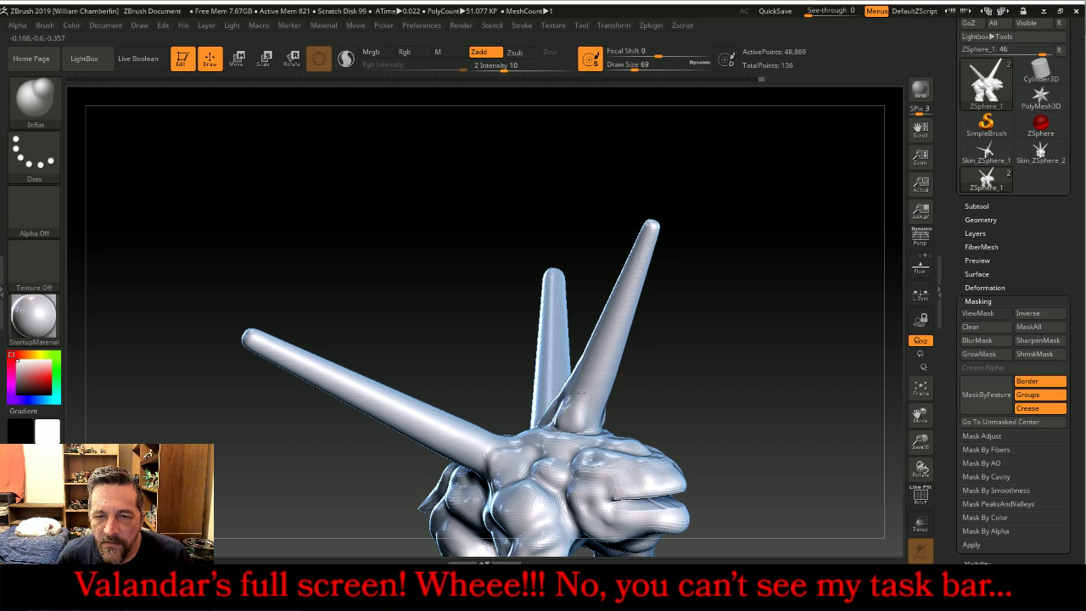
# - Build up folds where the front tentacle meets the head, thicken its lower part and smooth the transition
pyautogui.moveTo(756, 409); pyautogui.dragTo(636, 398)
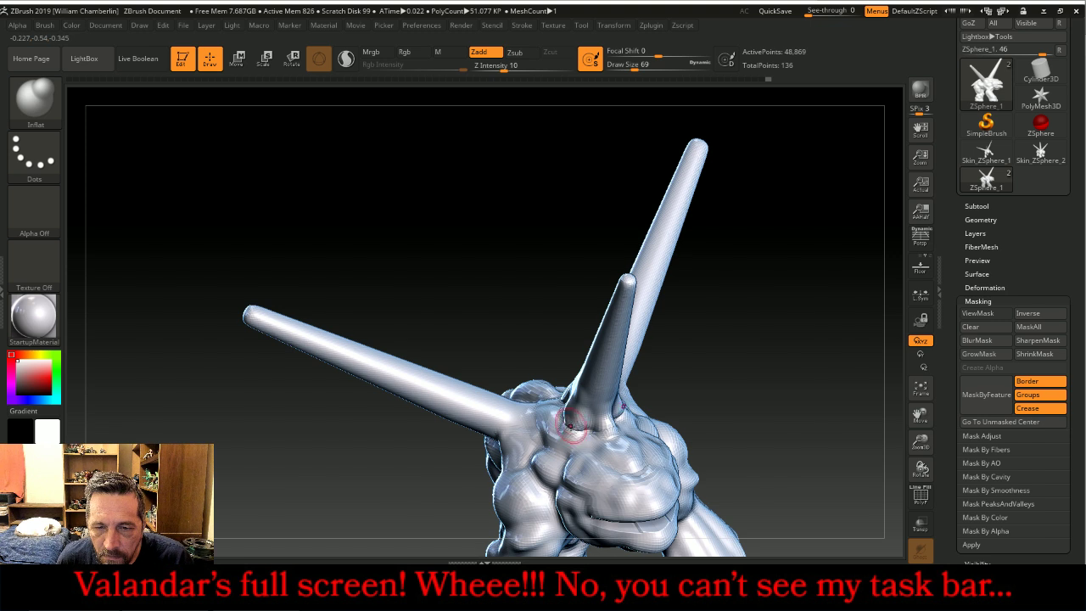
pyautogui.moveTo(587, 422); pyautogui.dragTo(546, 417)
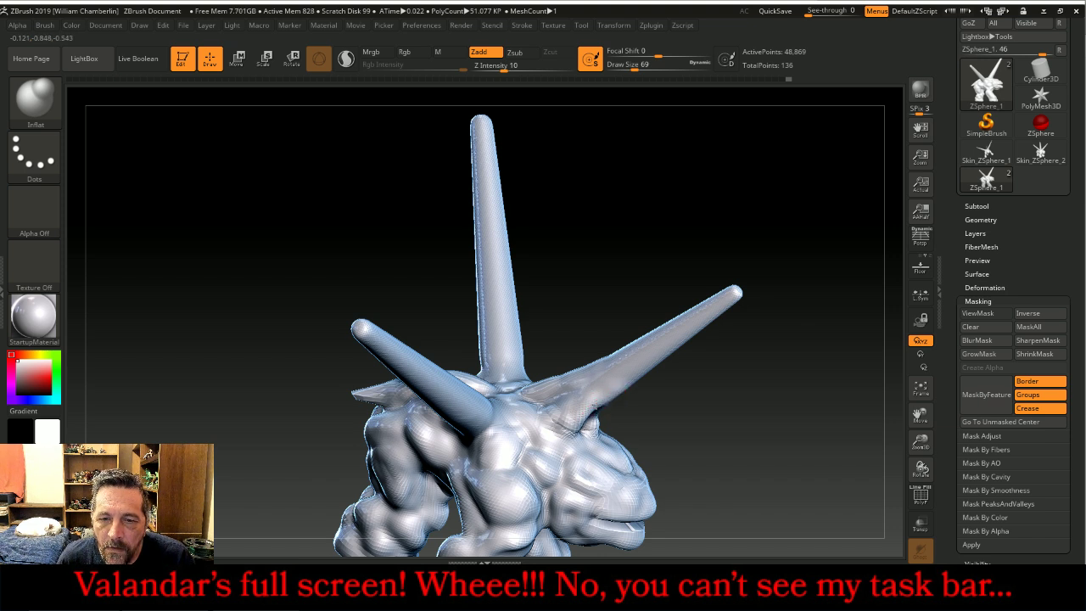
pyautogui.moveTo(745, 406); pyautogui.dragTo(751, 366)
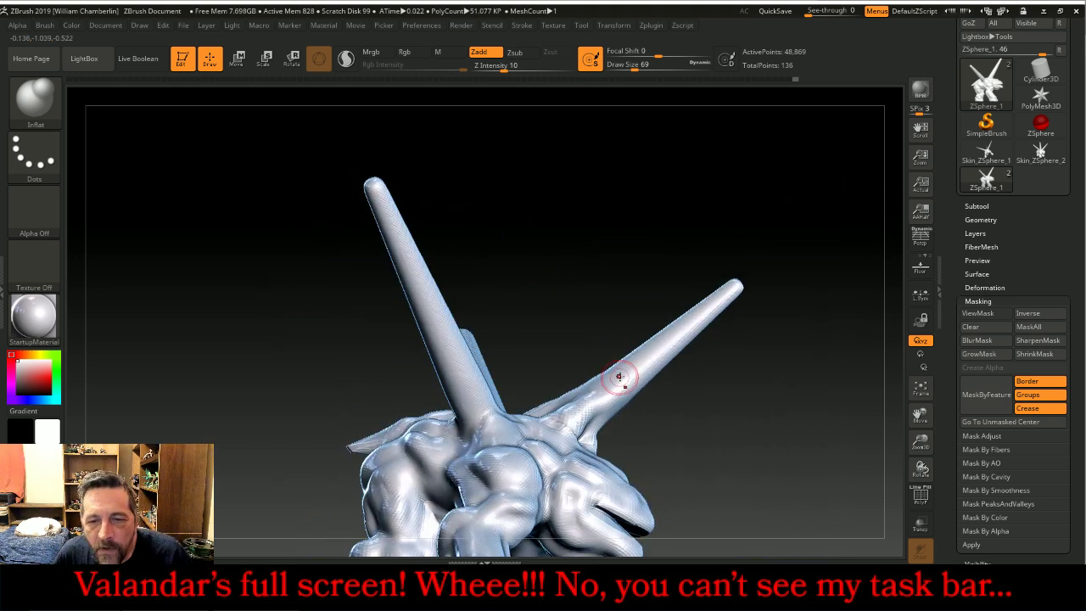
pyautogui.moveTo(632, 399); pyautogui.dragTo(642, 388)
pyautogui.press('shift')
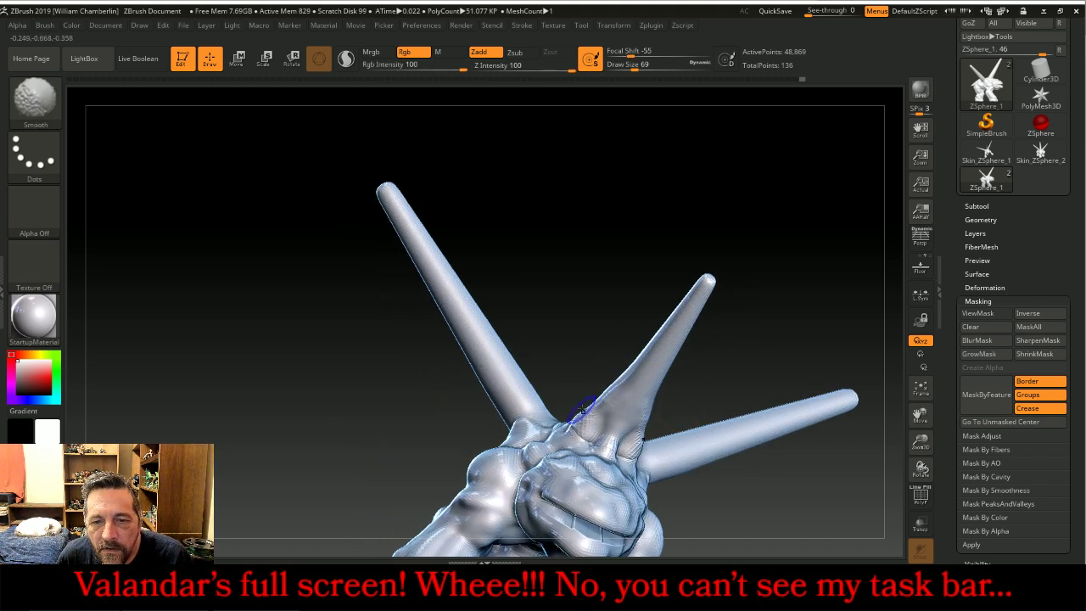
# - Set the draw size to 101 and inflate the tops and fronts of the two side tentacles' bases
pyautogui.moveTo(608, 372)
pyautogui.mouseDown()
pyautogui.moveTo(615, 259)
pyautogui.moveTo(575, 259)
pyautogui.moveTo(636, 238)
pyautogui.moveTo(566, 326)
pyautogui.mouseUp()
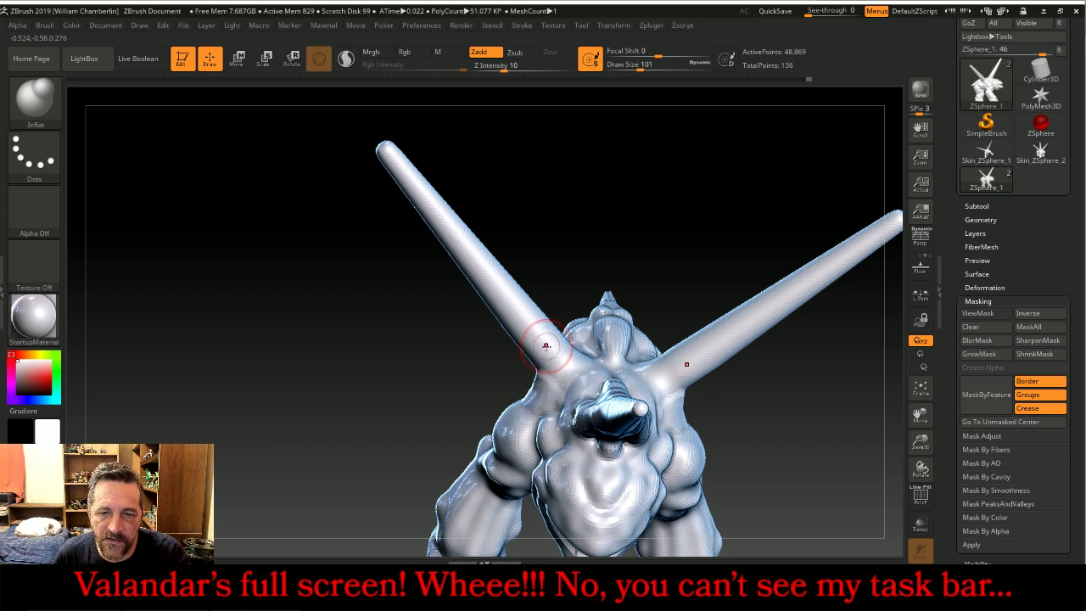
pyautogui.moveTo(546, 345)
pyautogui.mouseDown()
pyautogui.moveTo(553, 361)
pyautogui.moveTo(544, 341)
pyautogui.moveTo(543, 364)
pyautogui.moveTo(517, 312)
pyautogui.mouseUp()
pyautogui.moveTo(662, 246)
pyautogui.mouseDown()
pyautogui.moveTo(706, 226)
pyautogui.moveTo(680, 298)
pyautogui.moveTo(594, 321)
pyautogui.moveTo(557, 311)
pyautogui.moveTo(582, 314)
pyautogui.moveTo(577, 327)
pyautogui.moveTo(497, 365)
pyautogui.mouseUp()
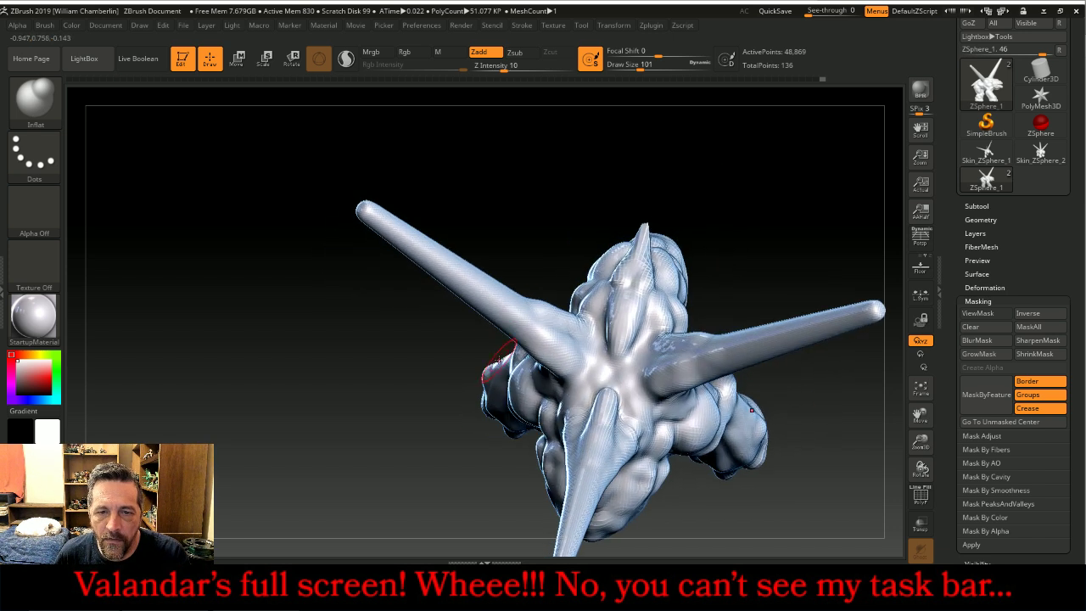
pyautogui.moveTo(510, 317); pyautogui.dragTo(532, 333)
pyautogui.moveTo(393, 439)
pyautogui.mouseDown()
pyautogui.moveTo(557, 330)
pyautogui.moveTo(708, 293)
pyautogui.moveTo(463, 358)
pyautogui.mouseUp()
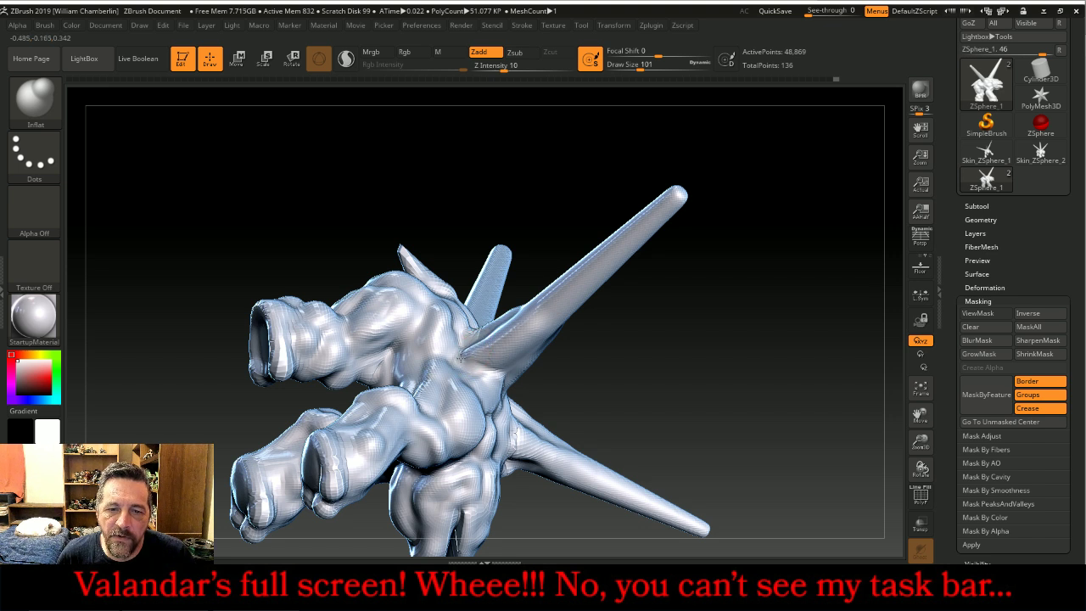
# - Inflate the undersides of the side tentacles' bases and smooth the bulges into the shafts
pyautogui.moveTo(621, 347); pyautogui.dragTo(652, 389)
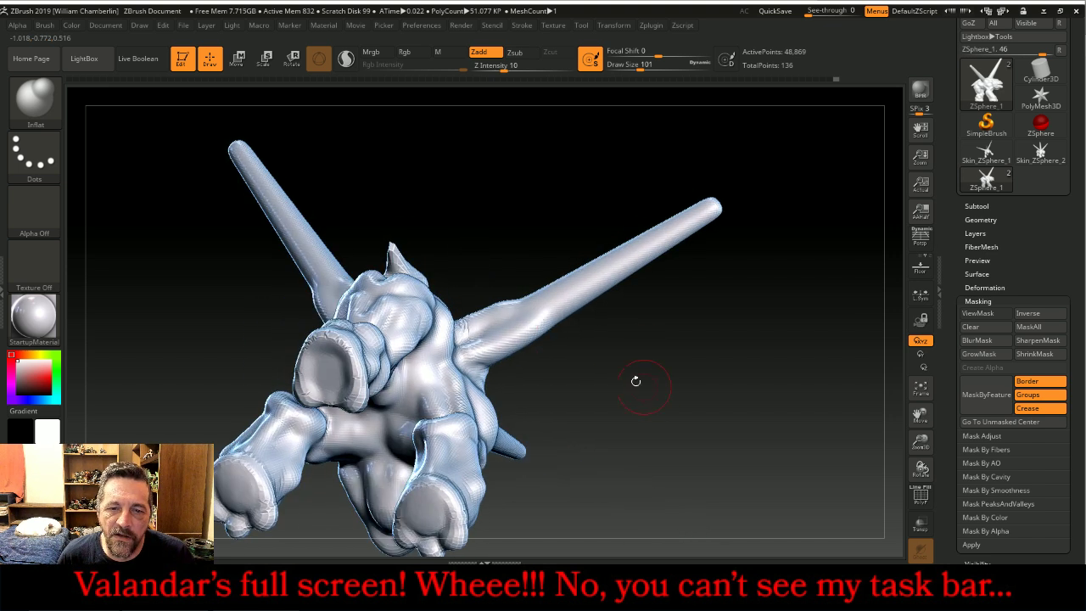
pyautogui.moveTo(505, 332)
pyautogui.mouseDown()
pyautogui.moveTo(458, 360)
pyautogui.moveTo(475, 339)
pyautogui.mouseUp()
pyautogui.keyDown('shift'); pyautogui.moveTo(552, 306); pyautogui.dragTo(527, 327); pyautogui.keyUp('shift')
pyautogui.moveTo(612, 392)
pyautogui.mouseDown()
pyautogui.moveTo(616, 332)
pyautogui.moveTo(530, 342)
pyautogui.mouseUp()
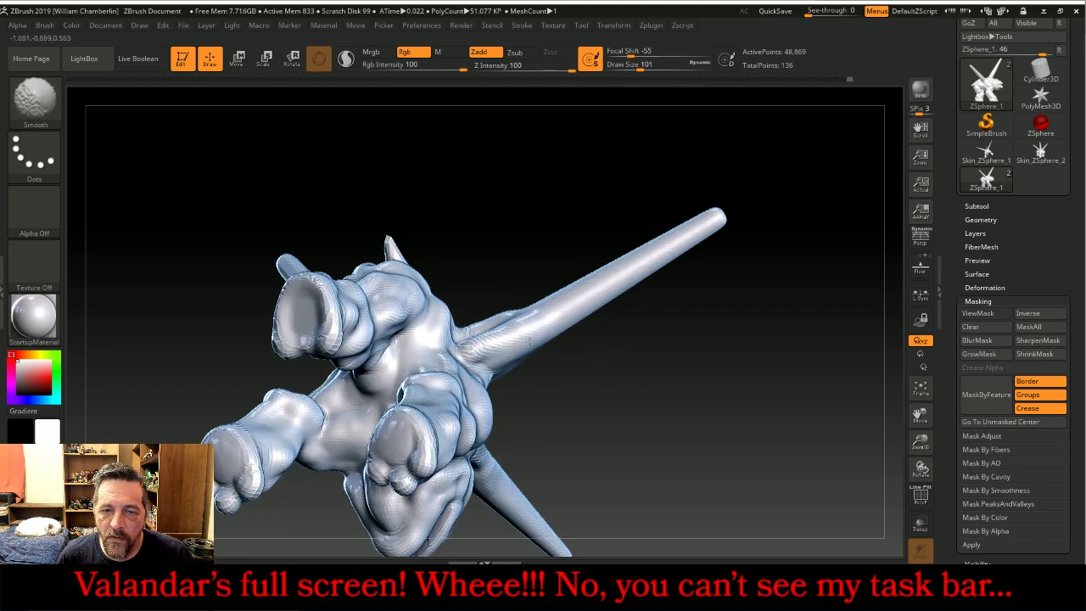
pyautogui.moveTo(812, 348)
pyautogui.mouseDown()
pyautogui.moveTo(801, 386)
pyautogui.moveTo(688, 315)
pyautogui.mouseUp()
pyautogui.press('shift')
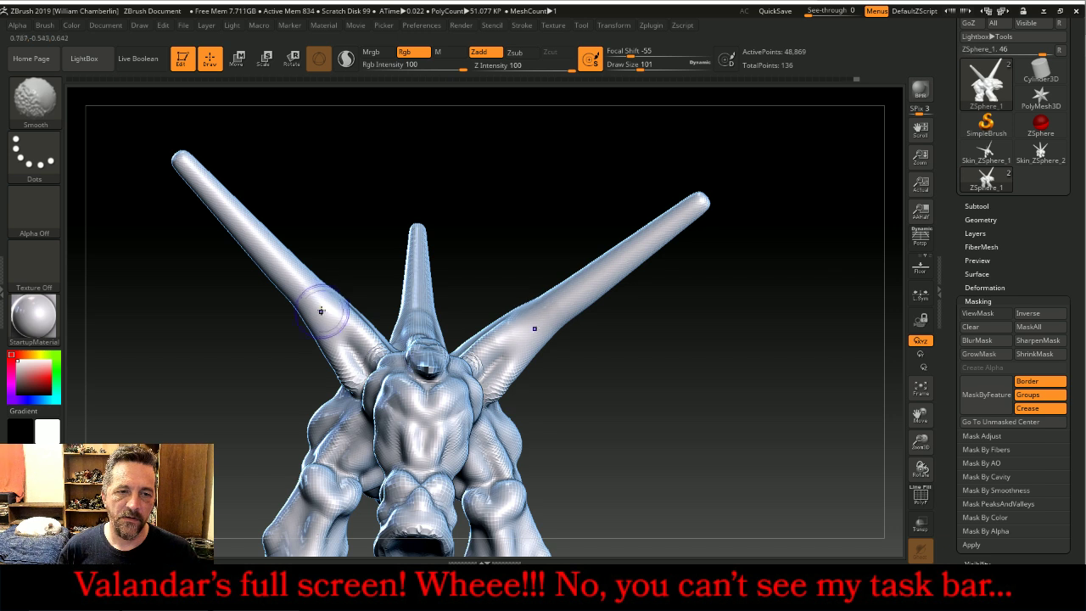
# - Smooth the rear of the side tentacles from their lower shafts down to the body
pyautogui.moveTo(206, 399)
pyautogui.mouseDown()
pyautogui.moveTo(497, 303)
pyautogui.moveTo(520, 309)
pyautogui.mouseUp()
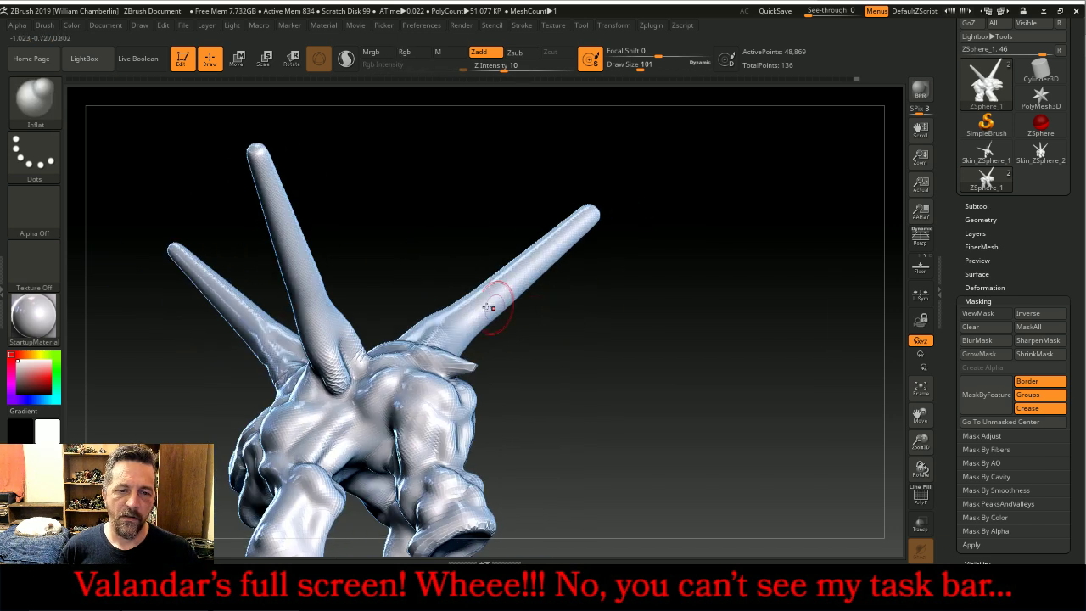
pyautogui.press('shift')
pyautogui.moveTo(346, 319)
pyautogui.keyDown('shift'); pyautogui.mouseDown()
pyautogui.moveTo(356, 357)
pyautogui.moveTo(326, 373)
pyautogui.moveTo(339, 398)
pyautogui.mouseUp(); pyautogui.keyUp('shift')
pyautogui.moveTo(645, 365)
pyautogui.mouseDown()
pyautogui.moveTo(710, 382)
pyautogui.moveTo(730, 371)
pyautogui.mouseUp()
pyautogui.press('shift')
pyautogui.moveTo(429, 340); pyautogui.dragTo(542, 390)
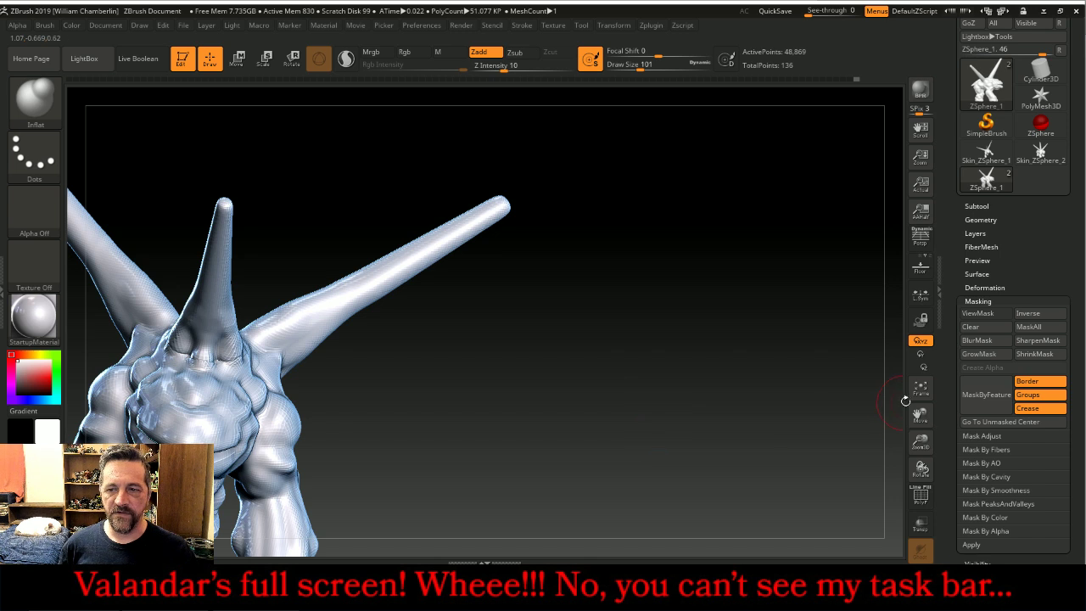
# - Widen the front tentacle's end into a spade shape with the Move Topological brush
pyautogui.click(921, 388)
pyautogui.moveTo(793, 429); pyautogui.dragTo(759, 356)
pyautogui.moveTo(927, 444); pyautogui.dragTo(923, 492)
pyautogui.moveTo(923, 415); pyautogui.dragTo(866, 594)
pyautogui.moveTo(771, 364); pyautogui.dragTo(764, 354)
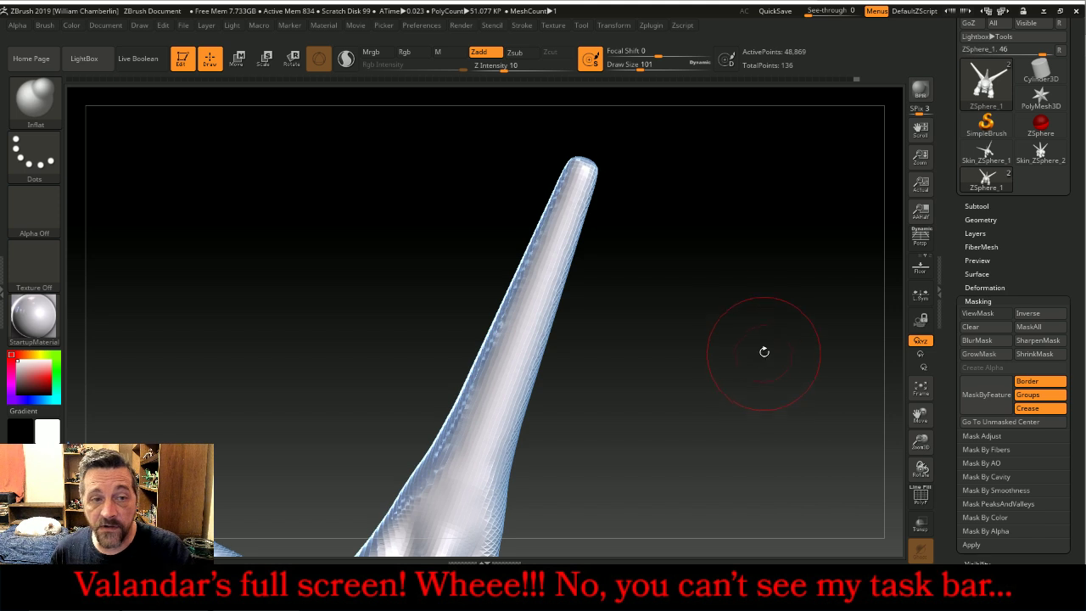
pyautogui.click(32, 98)
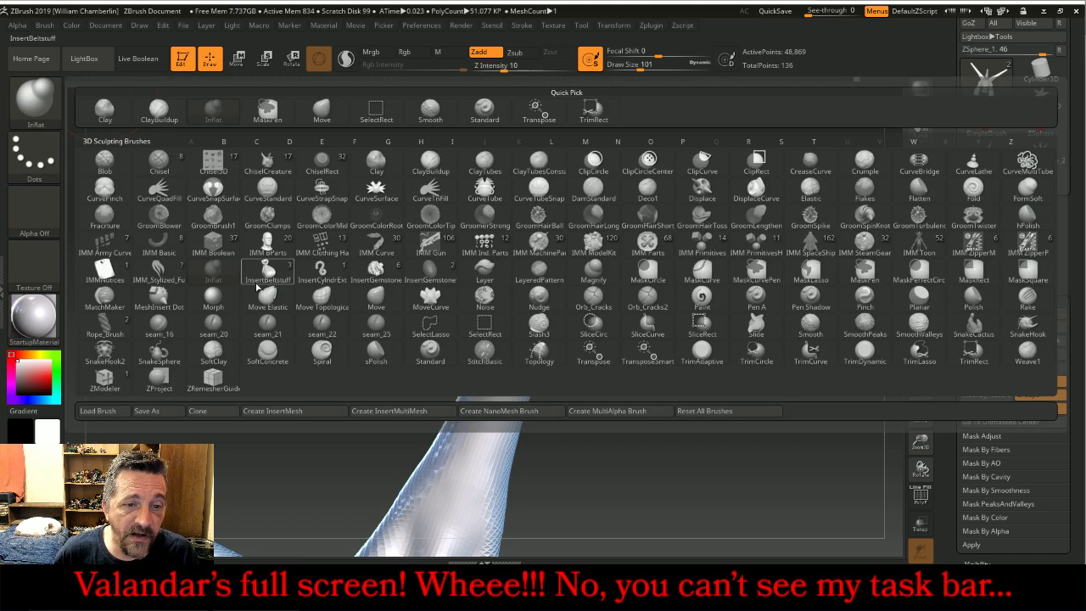
pyautogui.click(325, 292)
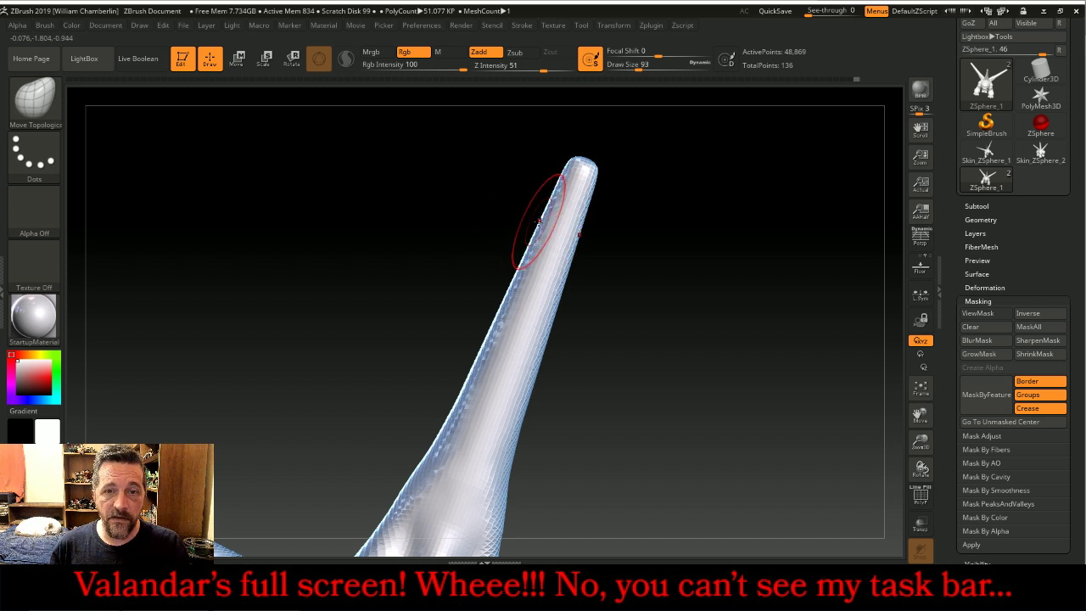
pyautogui.moveTo(537, 221)
pyautogui.mouseDown()
pyautogui.moveTo(460, 223)
pyautogui.moveTo(437, 235)
pyautogui.mouseUp()
pyautogui.moveTo(518, 270)
pyautogui.mouseDown()
pyautogui.moveTo(480, 289)
pyautogui.moveTo(496, 251)
pyautogui.moveTo(553, 198)
pyautogui.mouseUp()
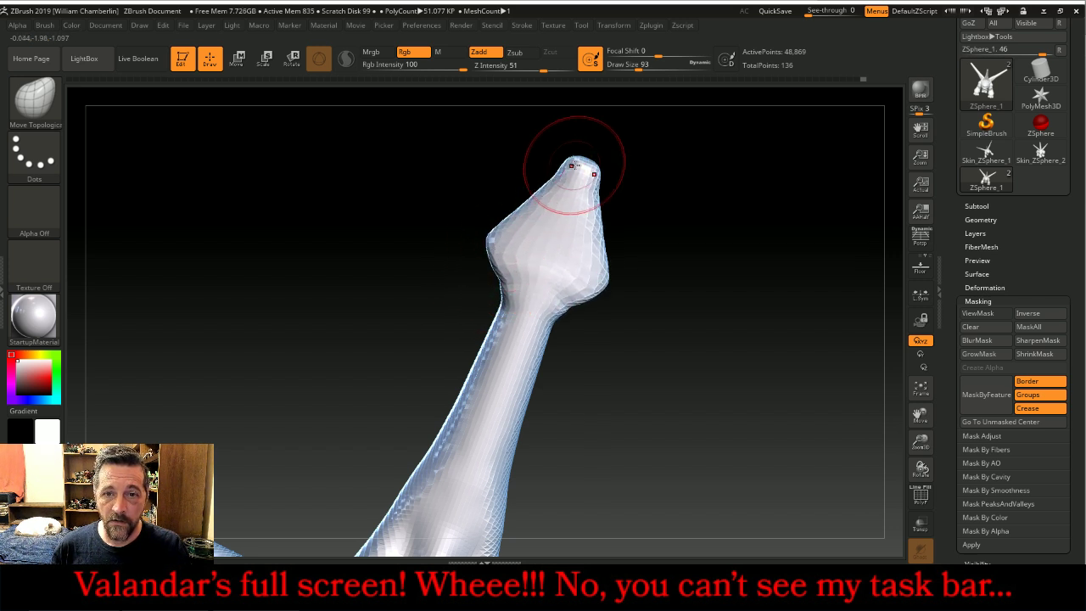
# - Pull the spade's tip outward into a narrower point and smooth its flat face
pyautogui.moveTo(586, 158)
pyautogui.mouseDown()
pyautogui.moveTo(592, 140)
pyautogui.moveTo(569, 148)
pyautogui.mouseUp()
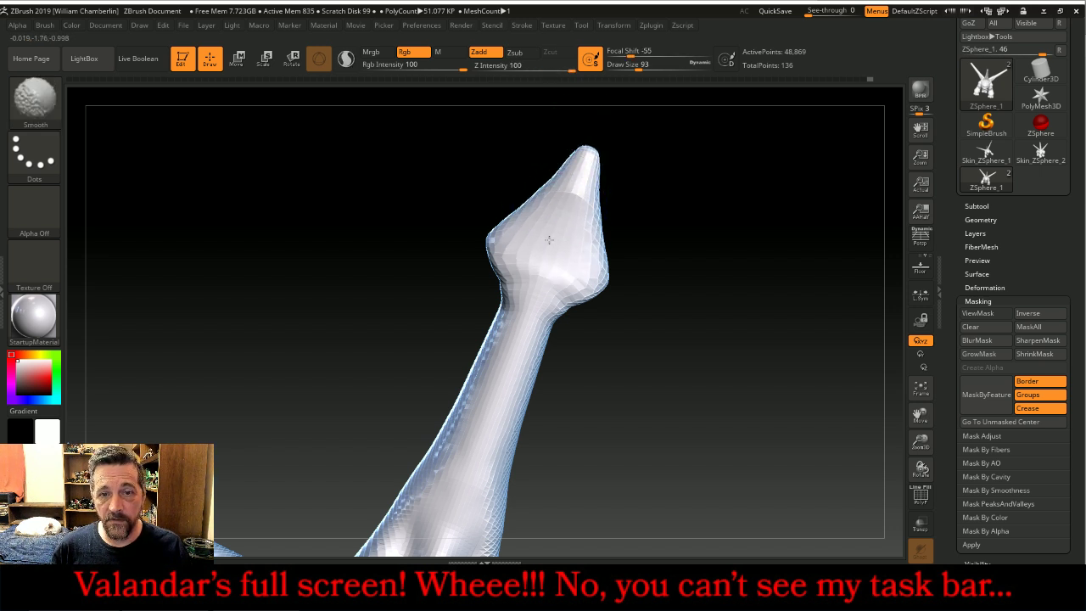
pyautogui.moveTo(562, 219)
pyautogui.keyDown('shift'); pyautogui.mouseDown()
pyautogui.moveTo(555, 292)
pyautogui.moveTo(560, 280)
pyautogui.moveTo(543, 297)
pyautogui.moveTo(517, 266)
pyautogui.moveTo(546, 246)
pyautogui.mouseUp(); pyautogui.keyUp('shift')
pyautogui.moveTo(730, 244); pyautogui.dragTo(764, 312)
pyautogui.moveTo(656, 279); pyautogui.dragTo(652, 259)
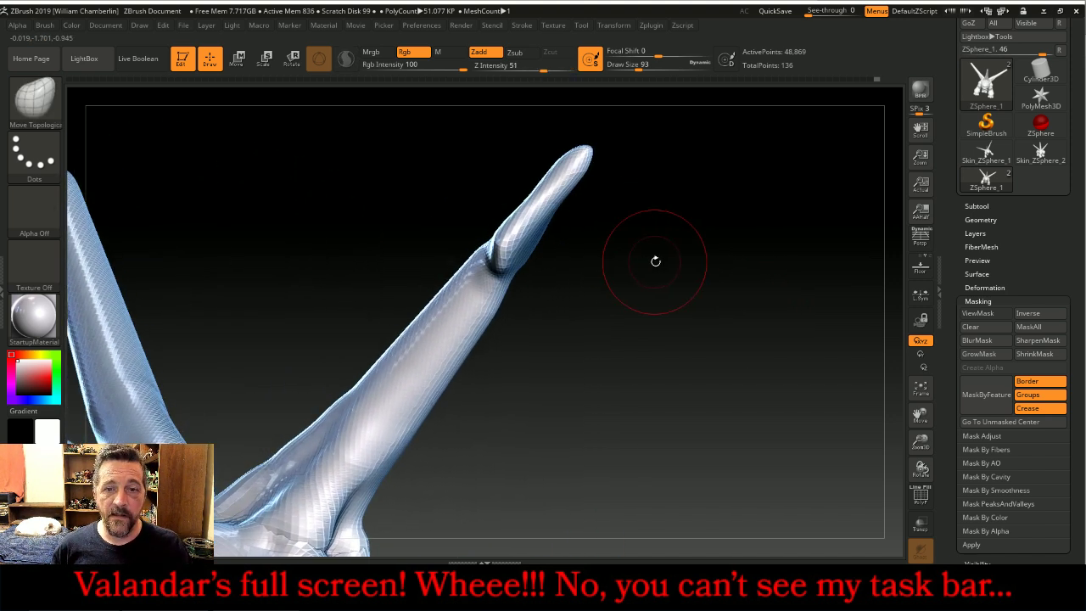
# - Set the draw size to 205 and stretch the spade's tip outward to lengthen the blade
pyautogui.press(']')
pyautogui.press(']')
pyautogui.press(']')
pyautogui.press(']')
pyautogui.press(']')
pyautogui.press(']')
pyautogui.press(']')
pyautogui.press(']')
pyautogui.press(']')
pyautogui.press(']')
pyautogui.press(']')
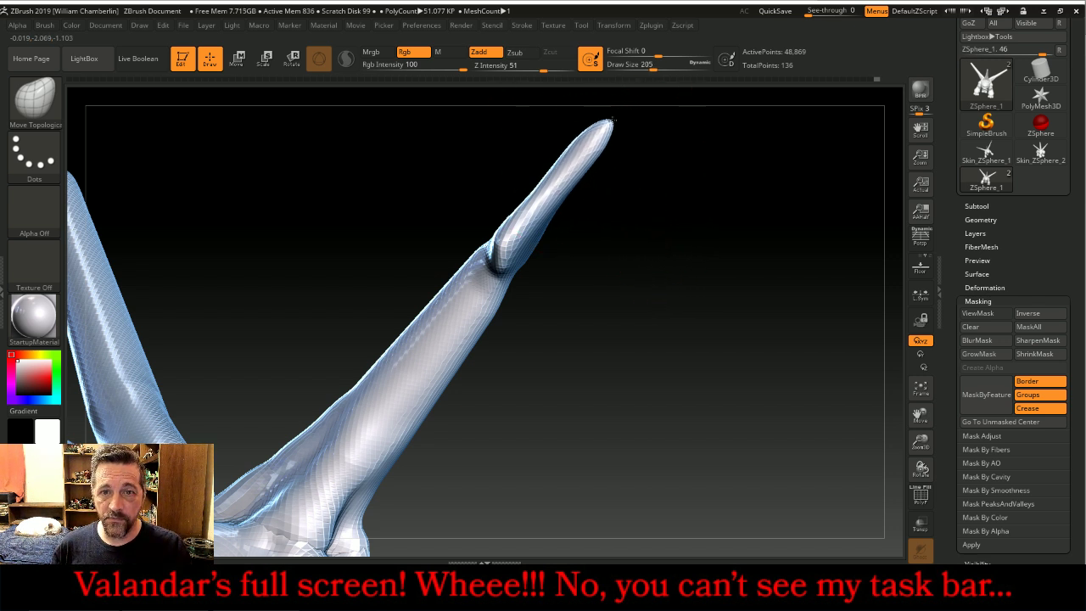
pyautogui.moveTo(671, 269); pyautogui.dragTo(585, 194)
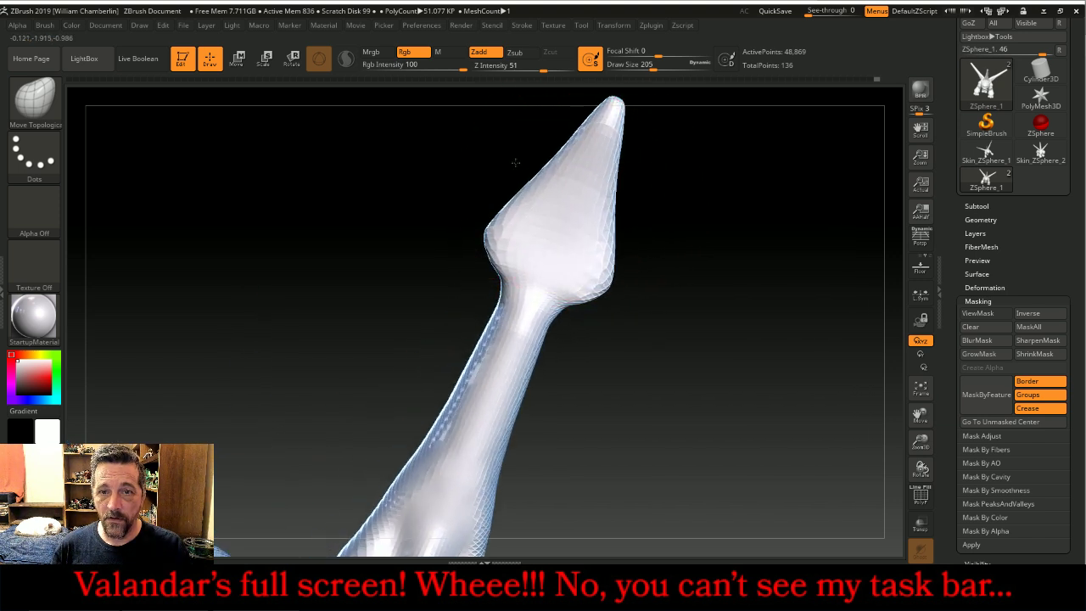
# - Thicken the middle of the front tentacle's spade into a raised ridge with the Inflat brush
pyautogui.moveTo(504, 161); pyautogui.dragTo(538, 146)
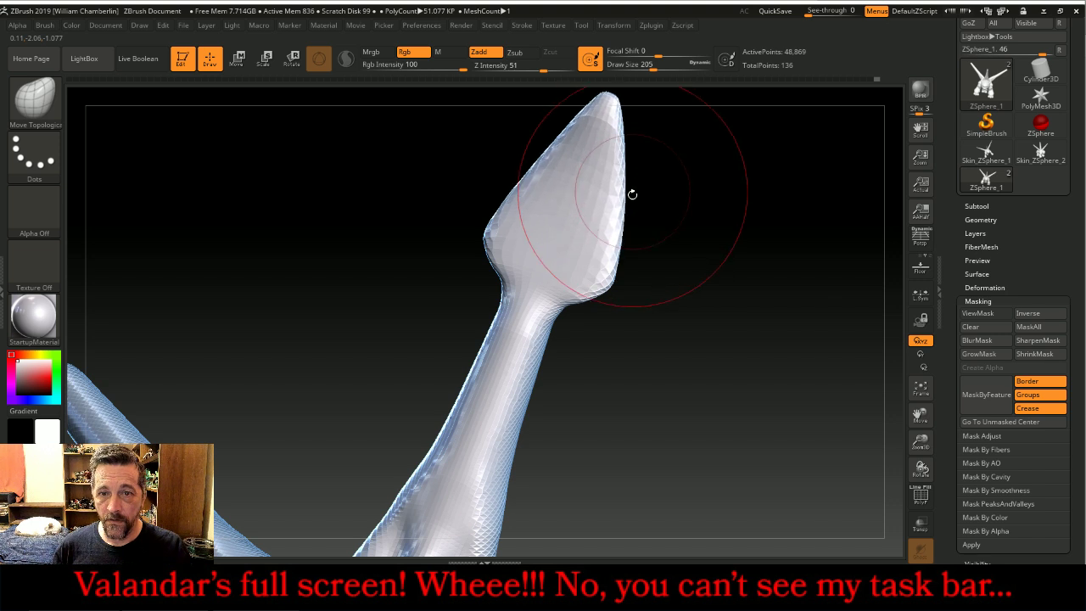
pyautogui.moveTo(734, 315); pyautogui.dragTo(758, 369)
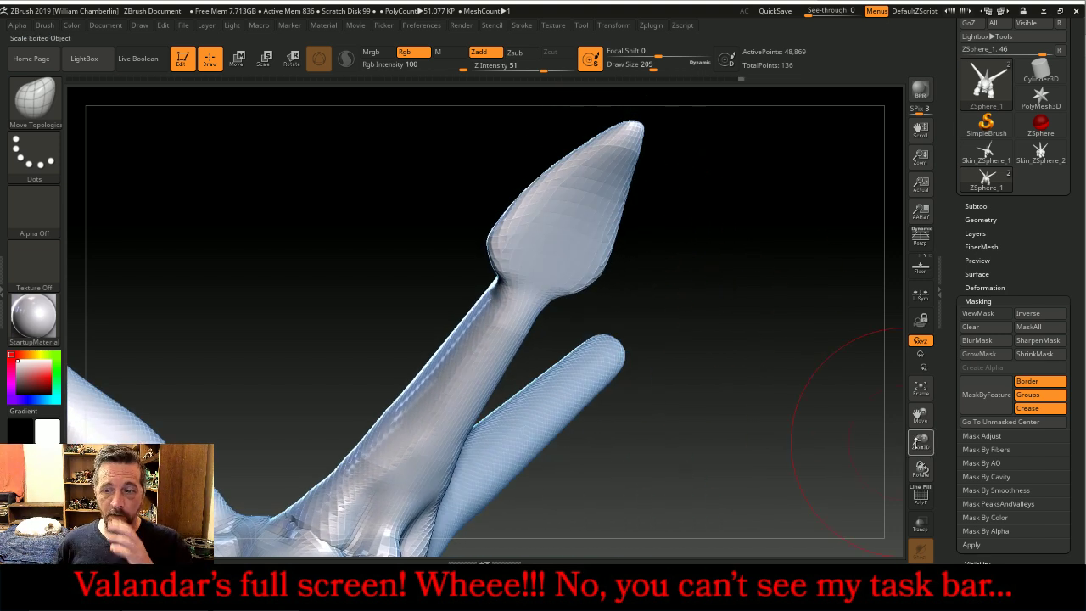
pyautogui.click(922, 391)
pyautogui.moveTo(777, 428); pyautogui.dragTo(829, 446)
pyautogui.moveTo(754, 386)
pyautogui.mouseDown()
pyautogui.moveTo(739, 379)
pyautogui.moveTo(747, 386)
pyautogui.mouseUp()
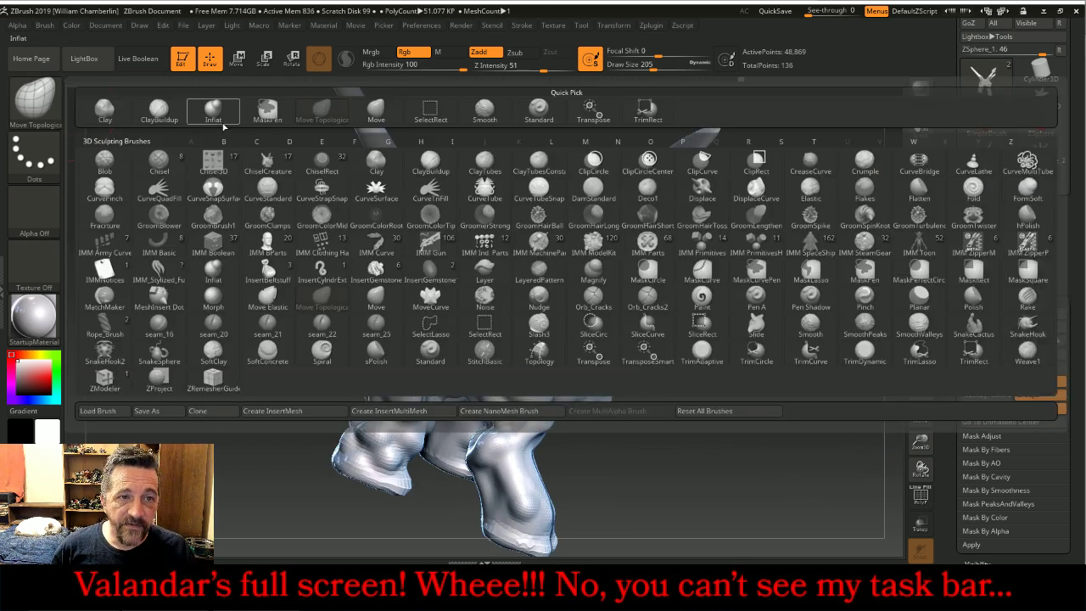
pyautogui.click(214, 113)
pyautogui.moveTo(519, 164)
pyautogui.mouseDown()
pyautogui.moveTo(546, 214)
pyautogui.moveTo(681, 200)
pyautogui.mouseUp()
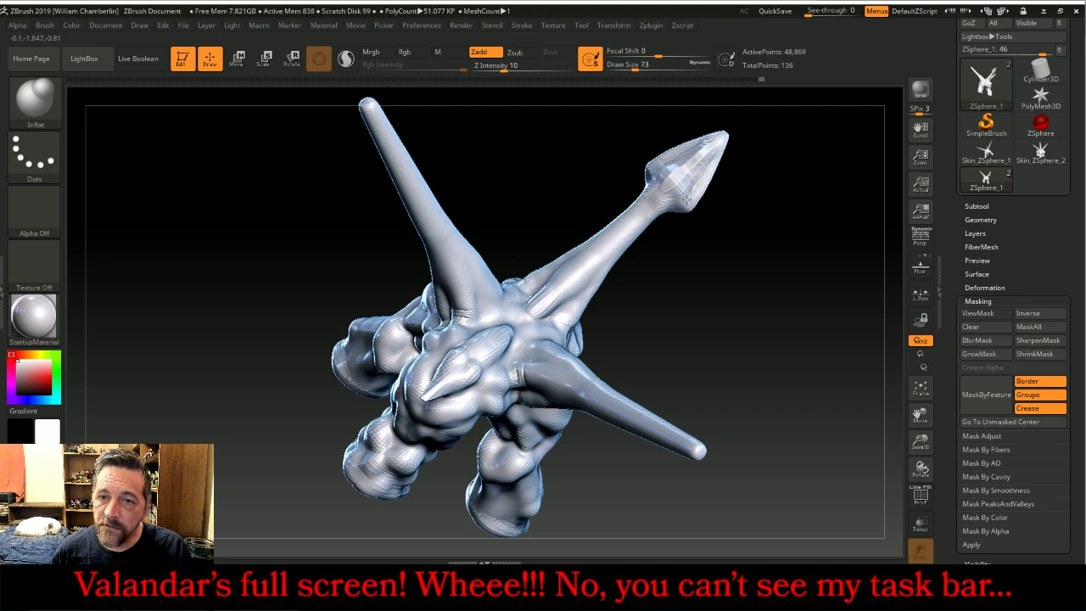
# - Smooth the inflated ridge and base of the front tentacle's spade
pyautogui.moveTo(726, 246)
pyautogui.mouseDown()
pyautogui.moveTo(722, 262)
pyautogui.moveTo(721, 220)
pyautogui.mouseUp()
pyautogui.press('shift')
pyautogui.press('ctrl')
pyautogui.press('ctrl')
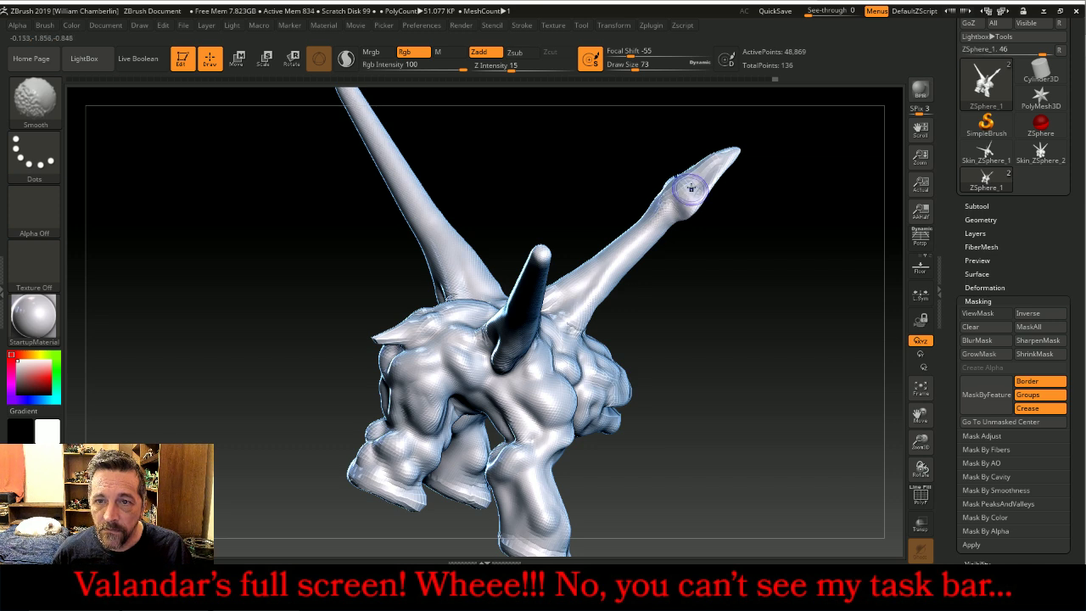
pyautogui.keyDown('shift'); pyautogui.moveTo(693, 197); pyautogui.dragTo(697, 188); pyautogui.keyUp('shift')
# - Widen a side tentacle's end into a pointed spade shape with the Move Topological brush
pyautogui.moveTo(759, 320)
pyautogui.mouseDown()
pyautogui.moveTo(737, 283)
pyautogui.moveTo(698, 273)
pyautogui.moveTo(703, 254)
pyautogui.moveTo(570, 194)
pyautogui.moveTo(594, 207)
pyautogui.moveTo(587, 178)
pyautogui.moveTo(608, 175)
pyautogui.moveTo(544, 164)
pyautogui.moveTo(553, 174)
pyautogui.mouseUp()
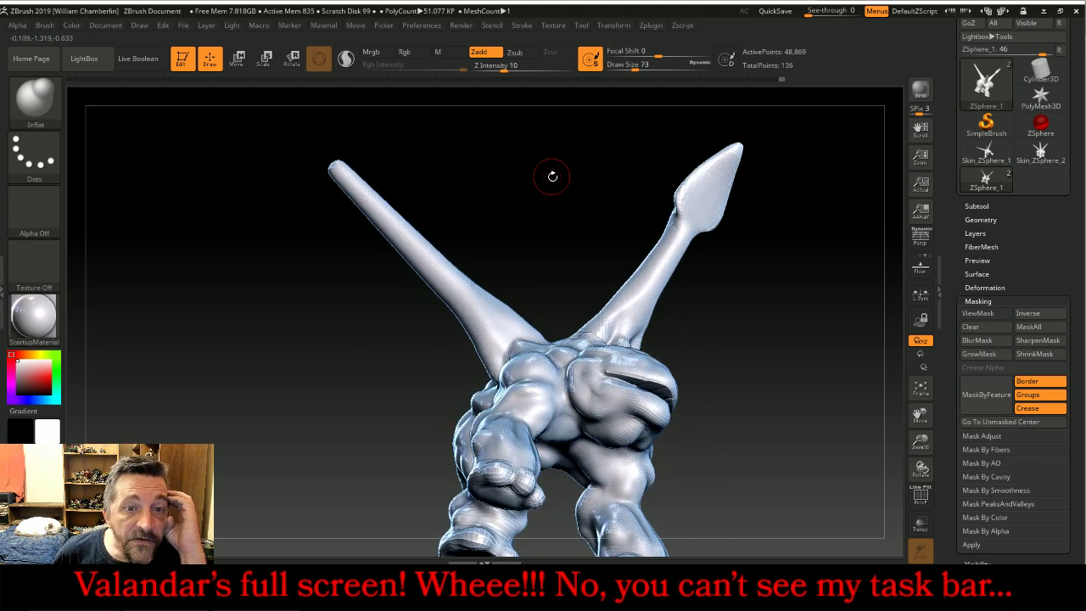
pyautogui.click(34, 97)
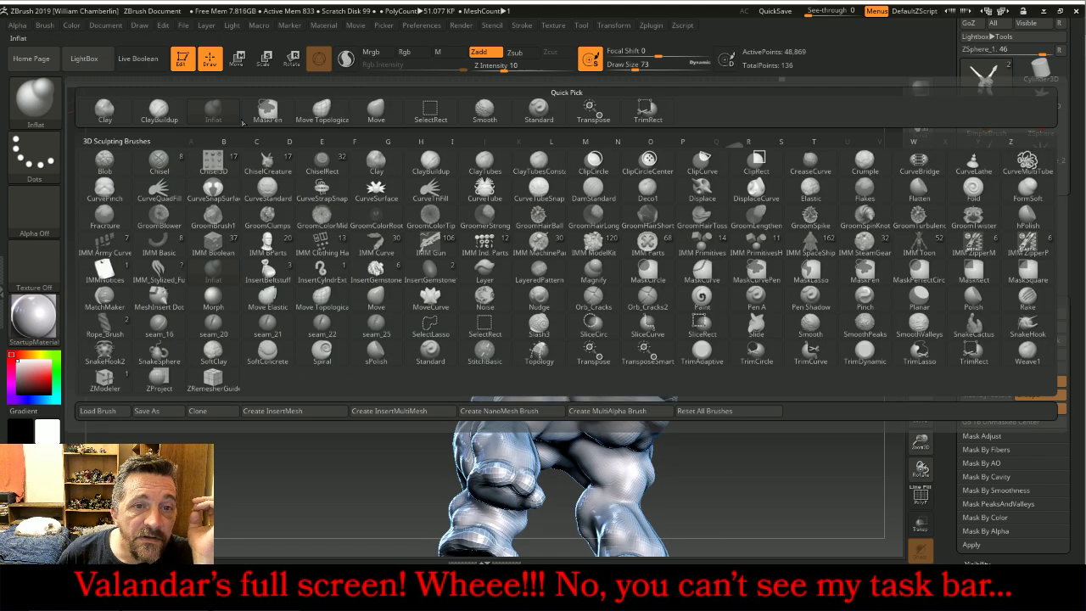
pyautogui.click(362, 115)
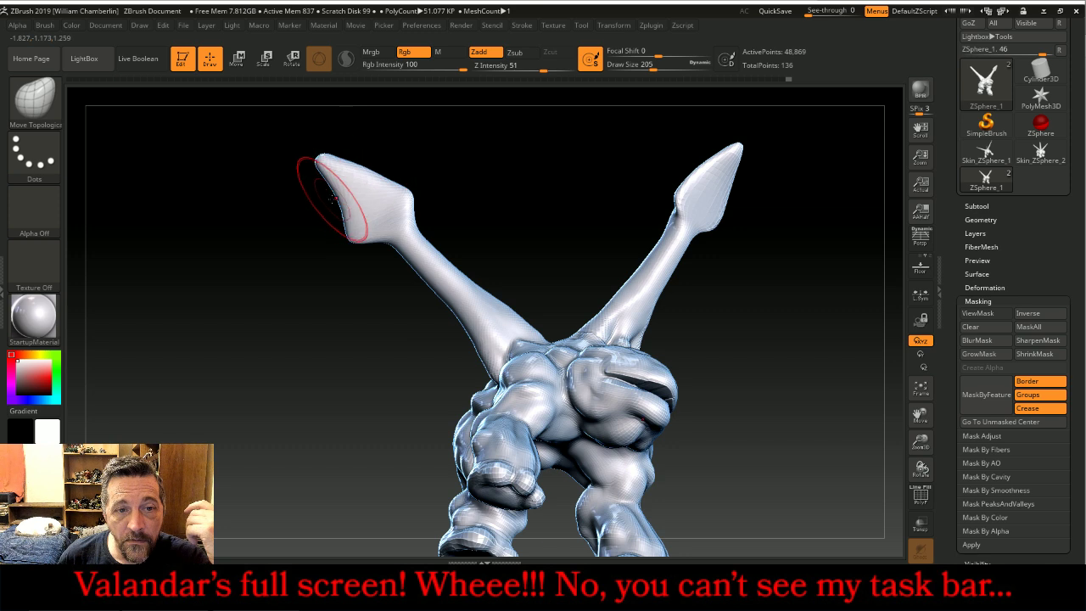
pyautogui.moveTo(315, 205); pyautogui.dragTo(516, 242)
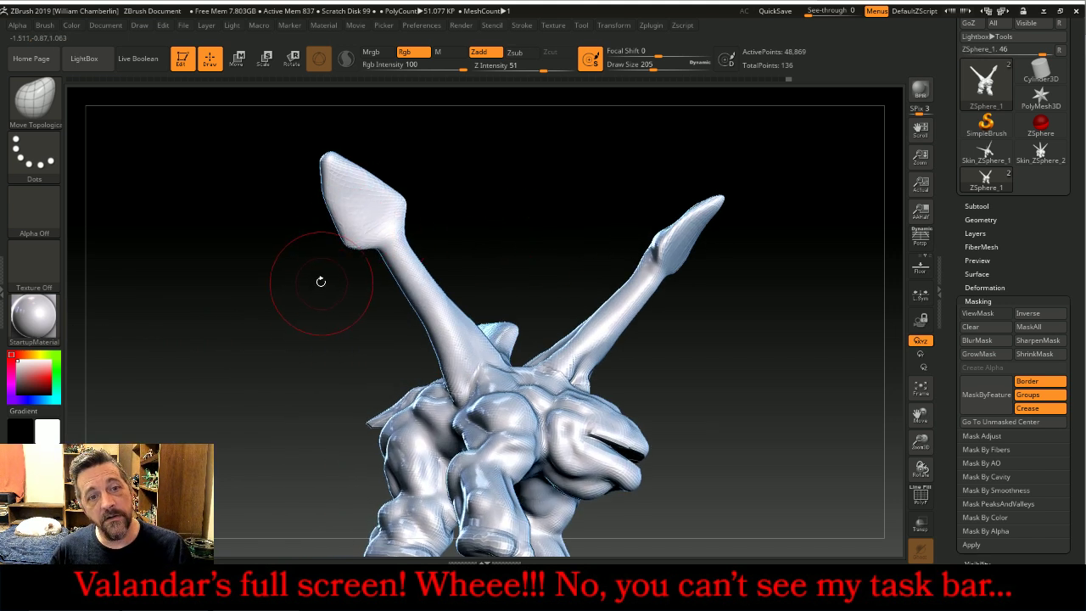
# - Reduce the draw size to 145 and smooth the flat face of the side tentacle's spade
pyautogui.moveTo(299, 258)
pyautogui.mouseDown()
pyautogui.moveTo(454, 255)
pyautogui.moveTo(527, 223)
pyautogui.moveTo(537, 247)
pyautogui.mouseUp()
pyautogui.press('[')
pyautogui.press('[')
pyautogui.moveTo(485, 263)
pyautogui.mouseDown()
pyautogui.moveTo(405, 213)
pyautogui.moveTo(350, 228)
pyautogui.mouseUp()
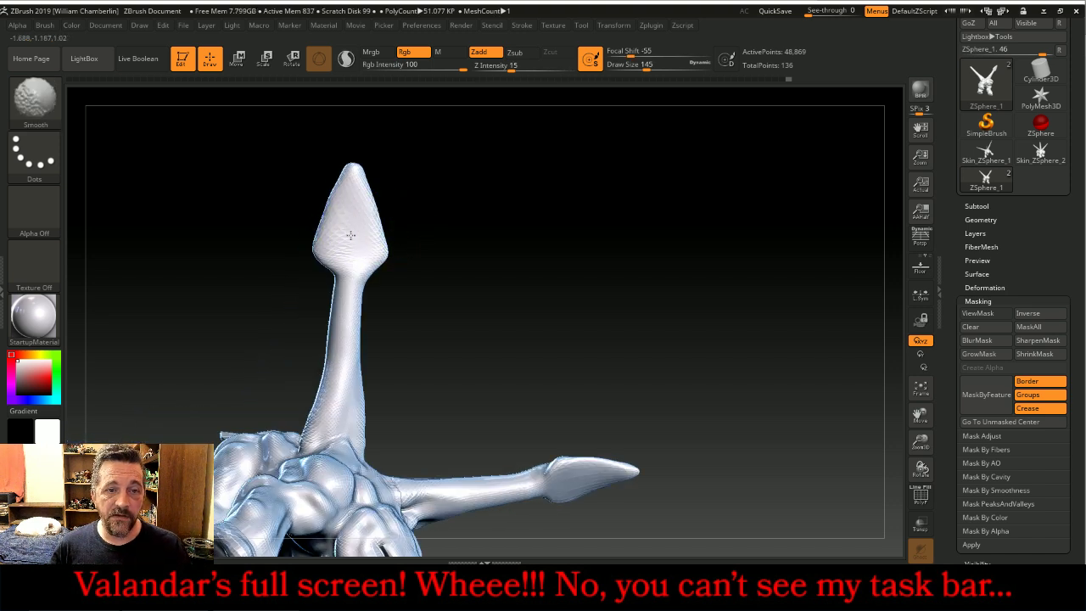
# - Thicken the centre and base of the side tentacle's spade with the Inflat brush
pyautogui.moveTo(487, 223); pyautogui.dragTo(521, 235)
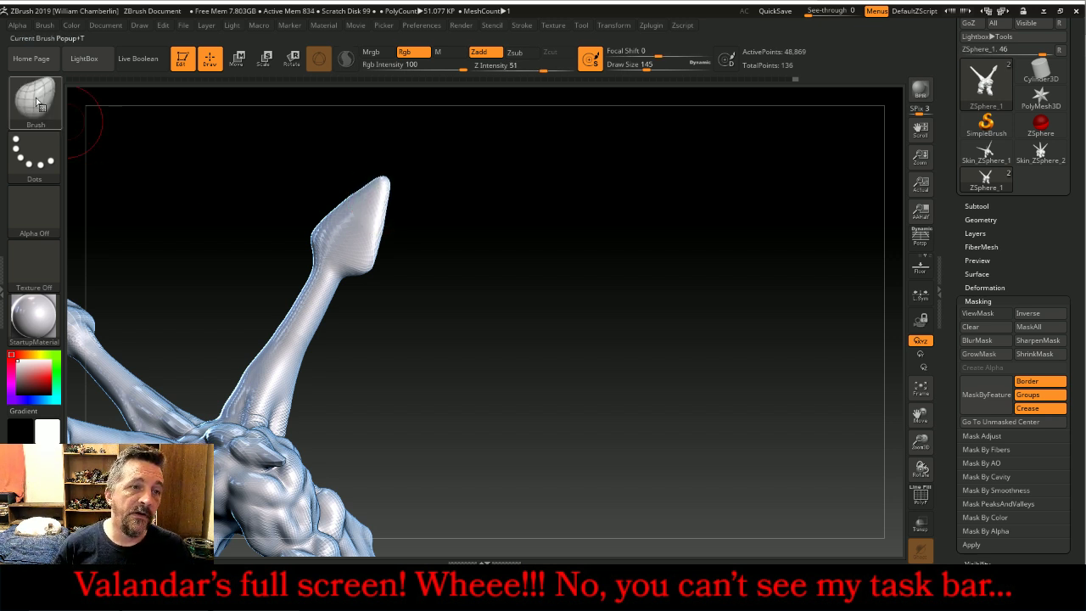
pyautogui.press('b')
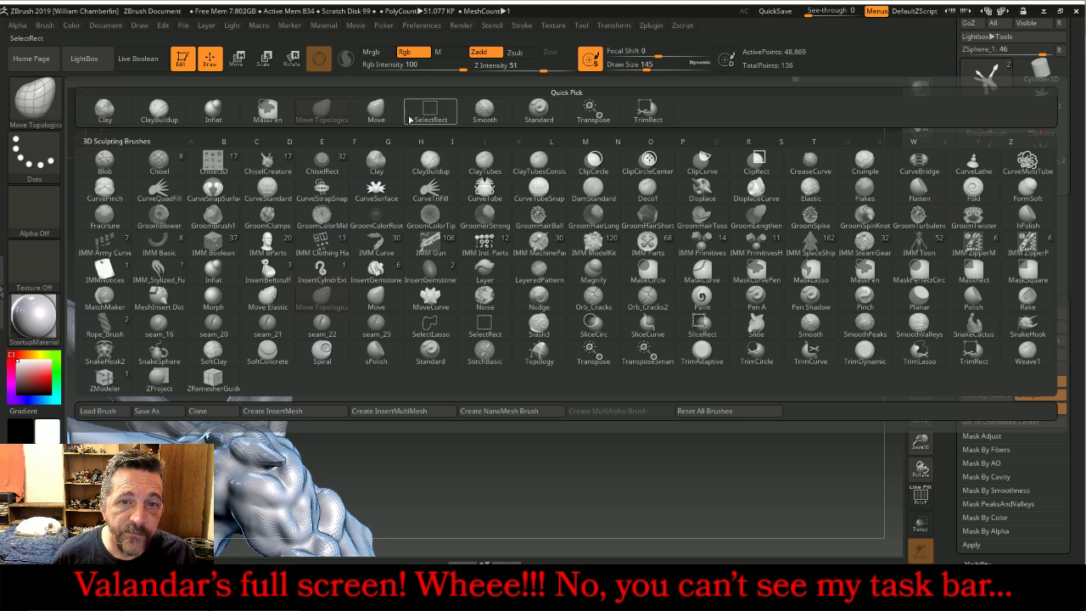
pyautogui.click(201, 109)
pyautogui.moveTo(388, 205)
pyautogui.mouseDown()
pyautogui.moveTo(546, 260)
pyautogui.moveTo(364, 223)
pyautogui.mouseUp()
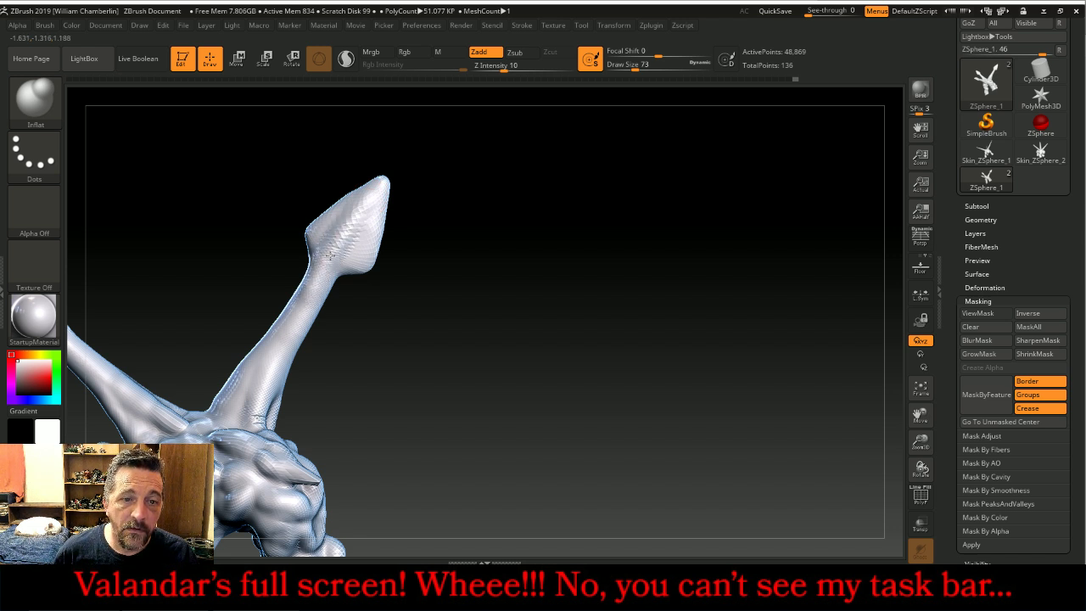
pyautogui.moveTo(319, 278)
pyautogui.mouseDown()
pyautogui.moveTo(316, 239)
pyautogui.moveTo(347, 255)
pyautogui.mouseUp()
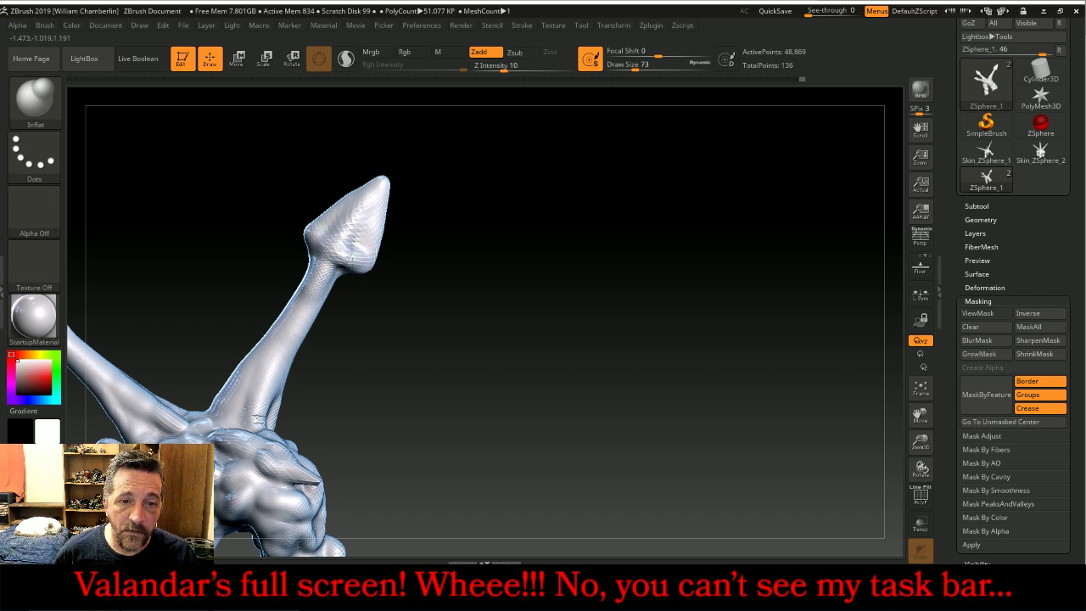
# - Smooth the inflated surface of the side tentacle's spade down to its neck
pyautogui.moveTo(407, 272)
pyautogui.mouseDown()
pyautogui.moveTo(439, 286)
pyautogui.moveTo(427, 240)
pyautogui.moveTo(403, 220)
pyautogui.mouseUp()
pyautogui.press('shift')
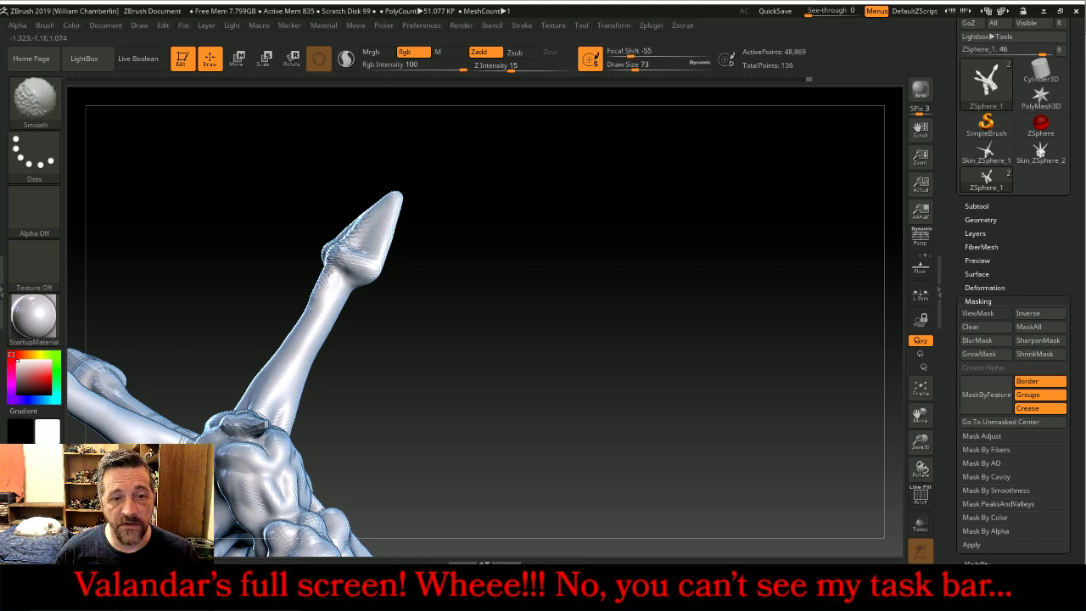
pyautogui.moveTo(461, 310); pyautogui.dragTo(526, 337)
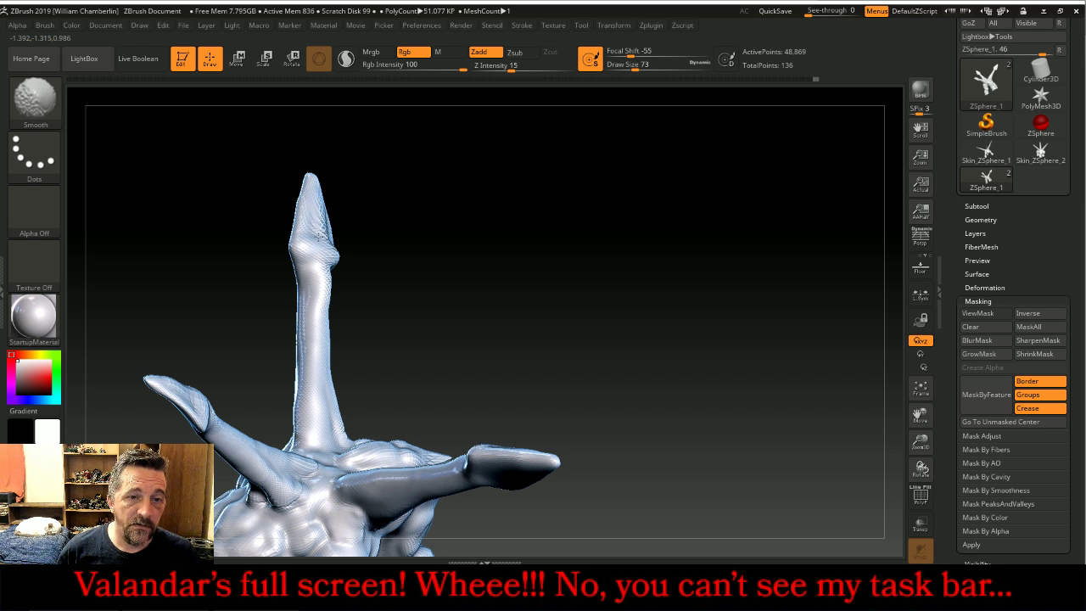
pyautogui.moveTo(420, 252)
pyautogui.mouseDown()
pyautogui.moveTo(411, 276)
pyautogui.moveTo(363, 245)
pyautogui.moveTo(316, 248)
pyautogui.moveTo(337, 271)
pyautogui.mouseUp()
# - Remesh the whole creature with DynaMesh at resolution 128
pyautogui.moveTo(501, 280)
pyautogui.mouseDown()
pyautogui.moveTo(660, 300)
pyautogui.moveTo(766, 408)
pyautogui.mouseUp()
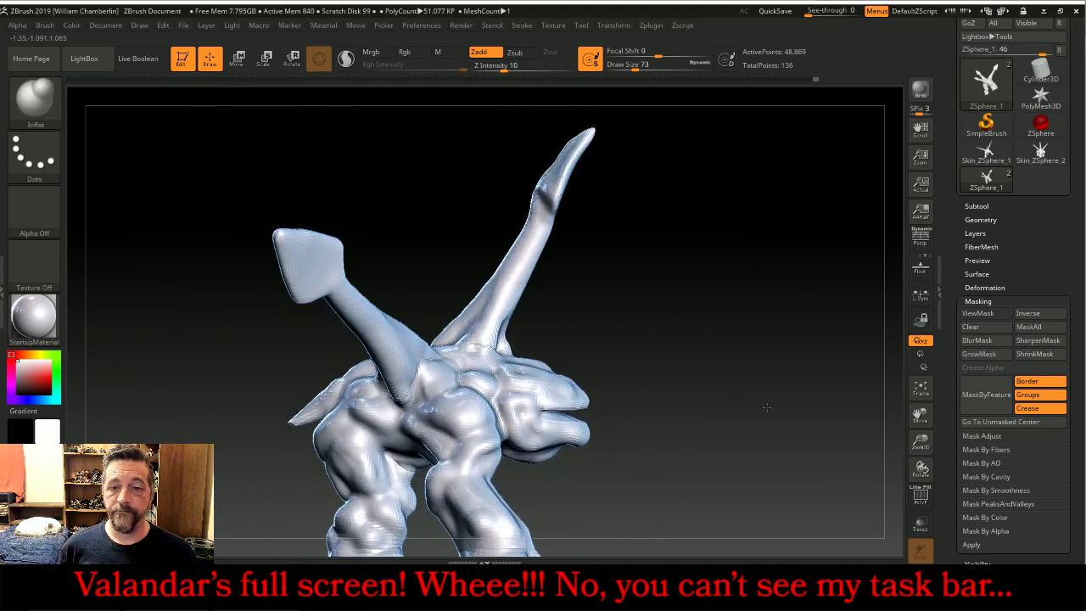
pyautogui.moveTo(920, 414); pyautogui.dragTo(969, 384)
pyautogui.moveTo(920, 442)
pyautogui.mouseDown()
pyautogui.moveTo(883, 417)
pyautogui.moveTo(764, 420)
pyautogui.moveTo(802, 416)
pyautogui.moveTo(768, 413)
pyautogui.moveTo(778, 409)
pyautogui.mouseUp()
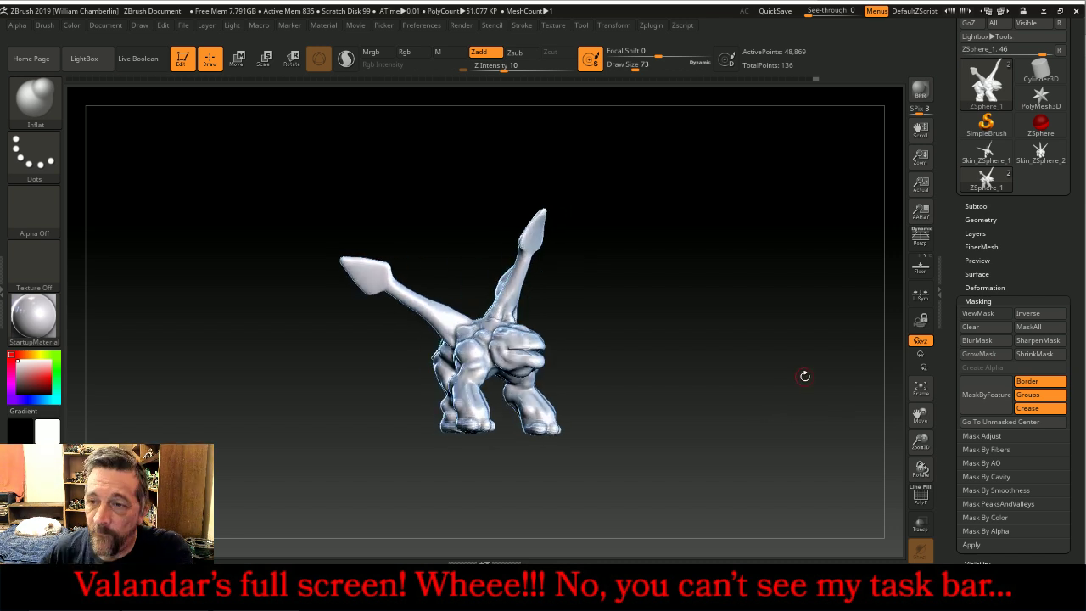
pyautogui.click(981, 219)
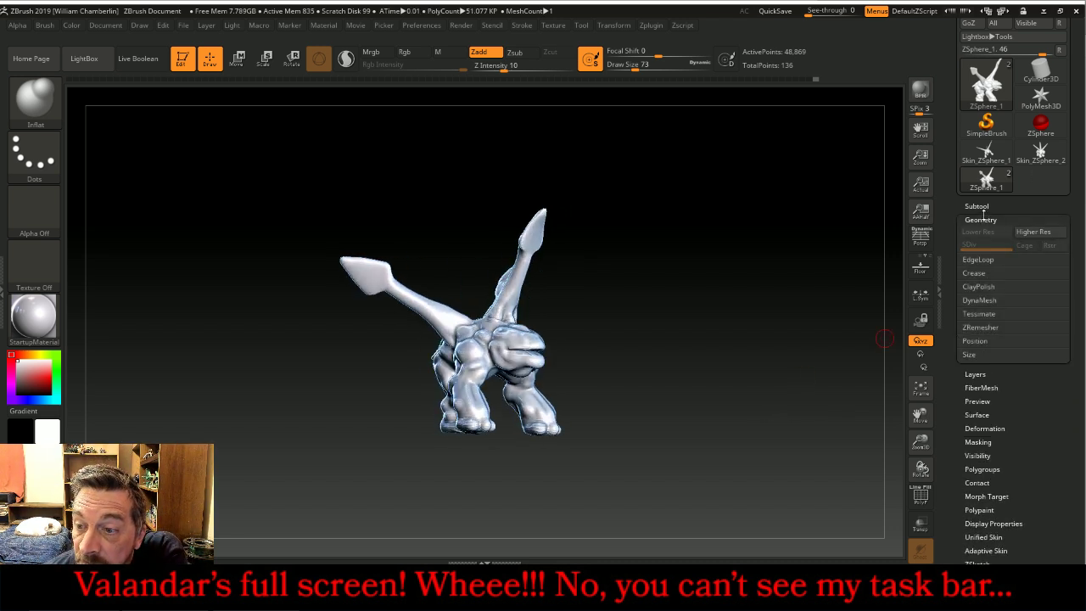
pyautogui.click(980, 300)
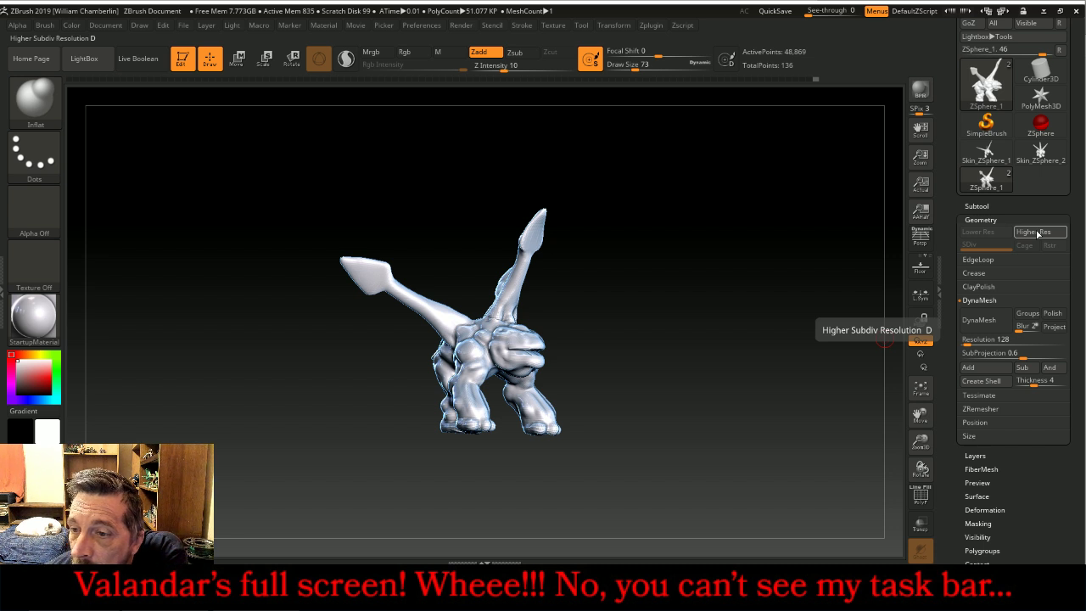
pyautogui.click(981, 321)
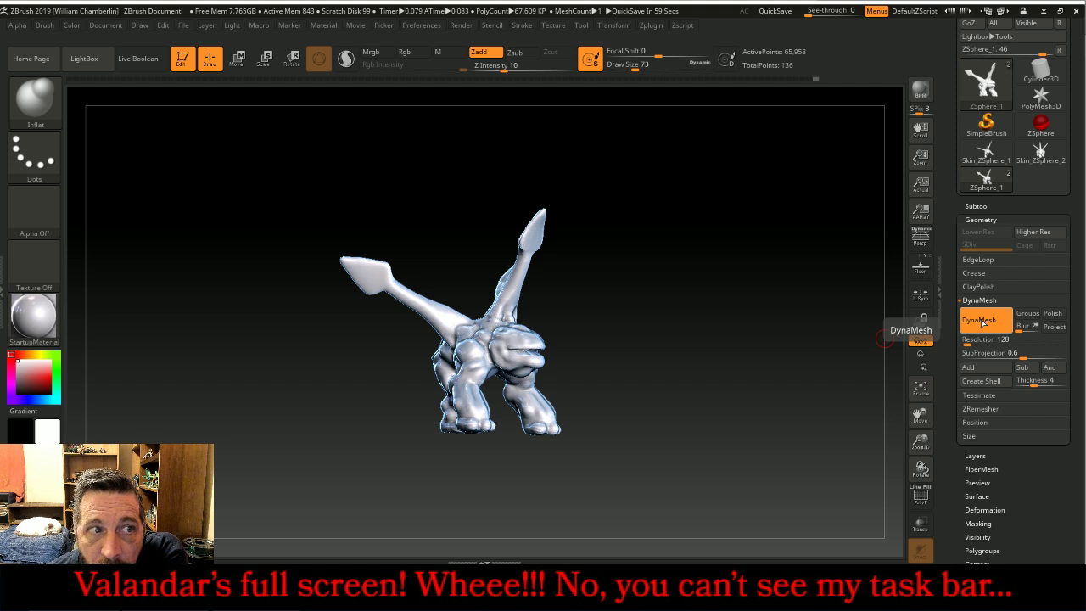
# - Examine the remeshed head and tentacle bases, and bring up the YouTube live chat in Firefox
pyautogui.moveTo(921, 441); pyautogui.dragTo(942, 543)
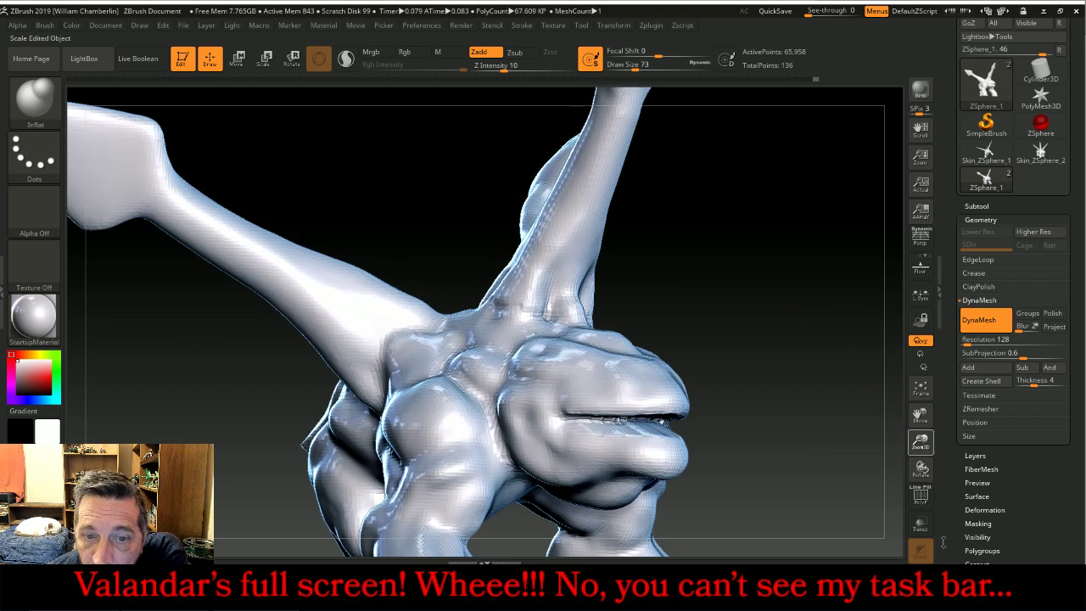
pyautogui.moveTo(834, 303); pyautogui.dragTo(762, 412)
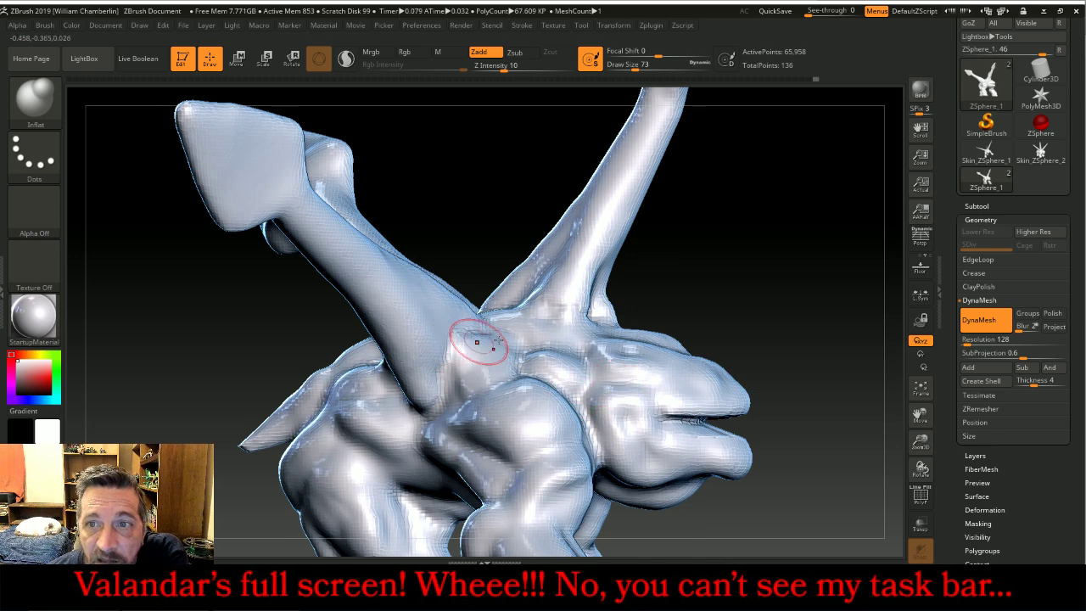
pyautogui.moveTo(732, 246); pyautogui.dragTo(724, 218)
pyautogui.moveTo(793, 235); pyautogui.dragTo(798, 274)
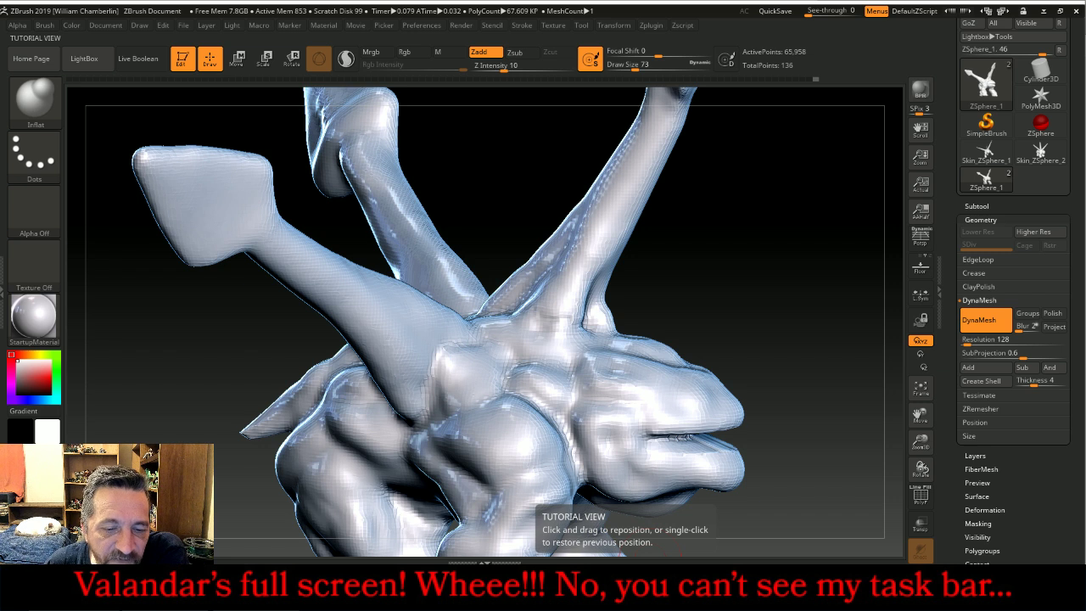
pyautogui.click(650, 587)
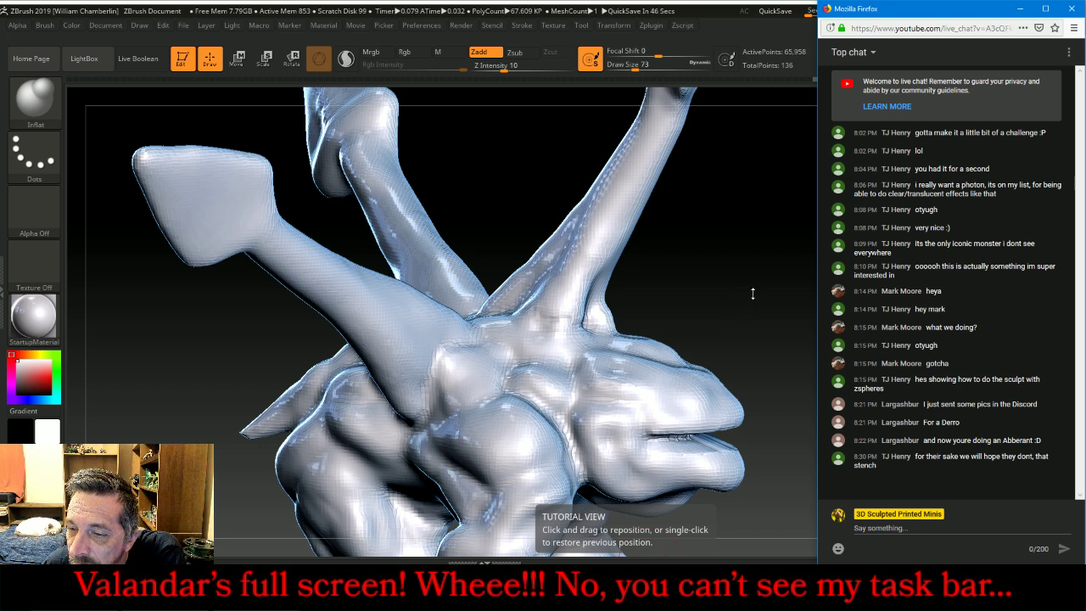
# - Reshape the fused inner surface between the lips with the Move Topological brush at draw size 145
pyautogui.moveTo(753, 295); pyautogui.dragTo(793, 301)
pyautogui.moveTo(921, 444); pyautogui.dragTo(829, 340)
pyautogui.click(39, 100)
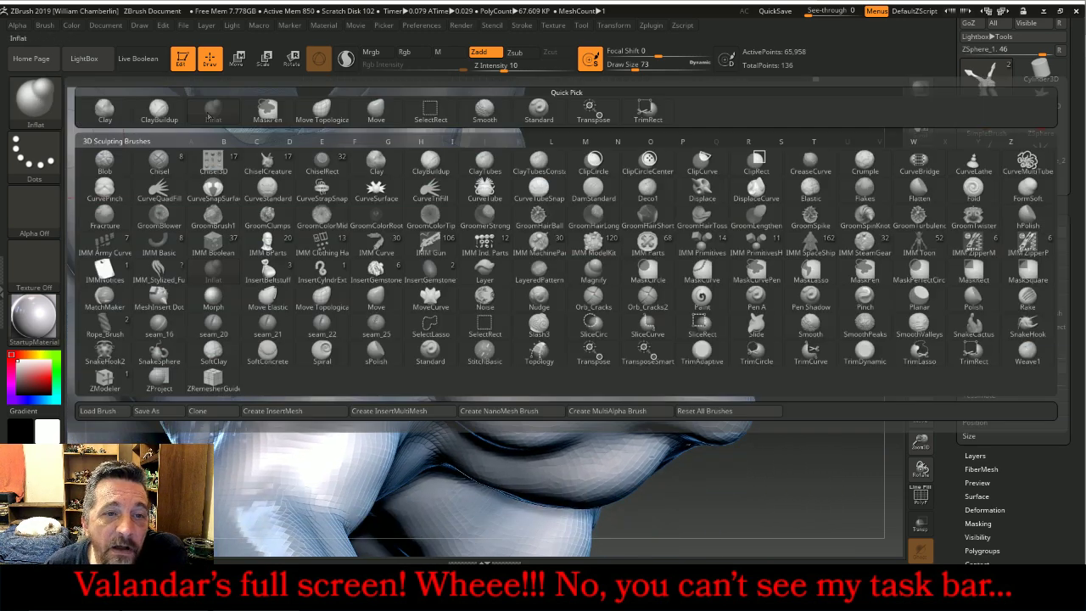
pyautogui.click(335, 124)
pyautogui.moveTo(797, 270)
pyautogui.mouseDown()
pyautogui.moveTo(771, 235)
pyautogui.moveTo(785, 282)
pyautogui.mouseUp()
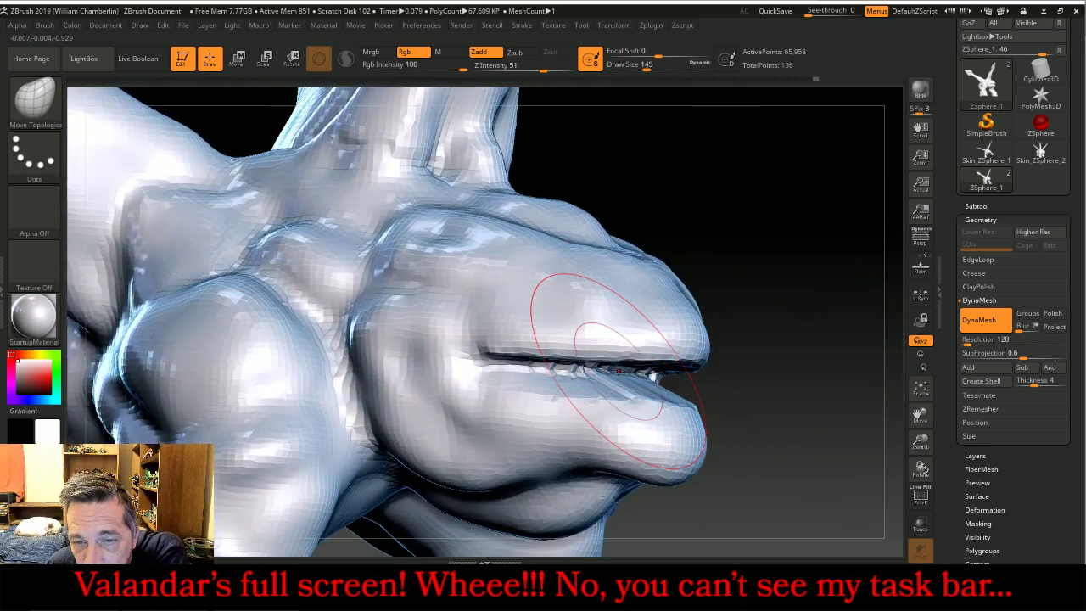
pyautogui.moveTo(652, 374); pyautogui.dragTo(570, 378)
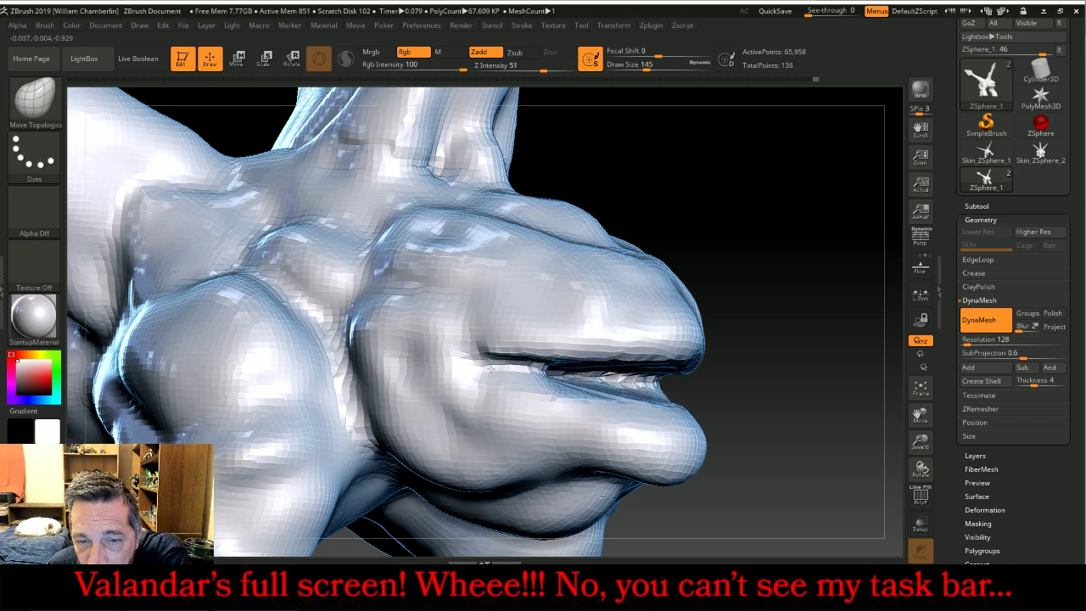
# - Reduce the draw size to 57 and push back the mesh inside the front of the mouth
pyautogui.moveTo(713, 386)
pyautogui.mouseDown()
pyautogui.moveTo(551, 390)
pyautogui.moveTo(507, 370)
pyautogui.mouseUp()
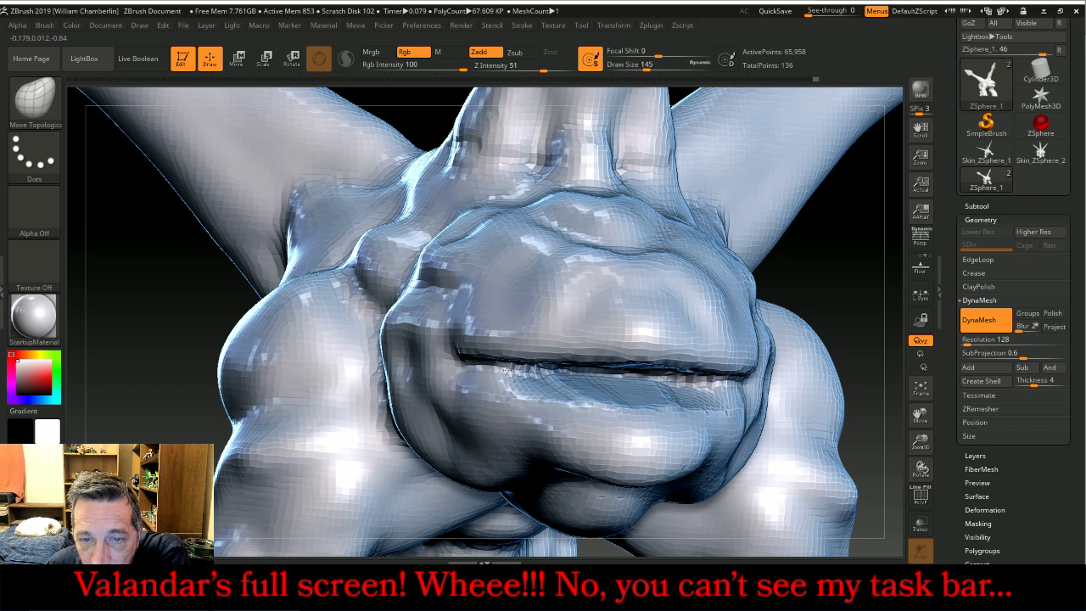
pyautogui.press('[')
pyautogui.press('[')
pyautogui.press('[')
pyautogui.press('[')
pyautogui.press('[')
pyautogui.press('[')
pyautogui.press('[')
pyautogui.press('[')
pyautogui.press('[')
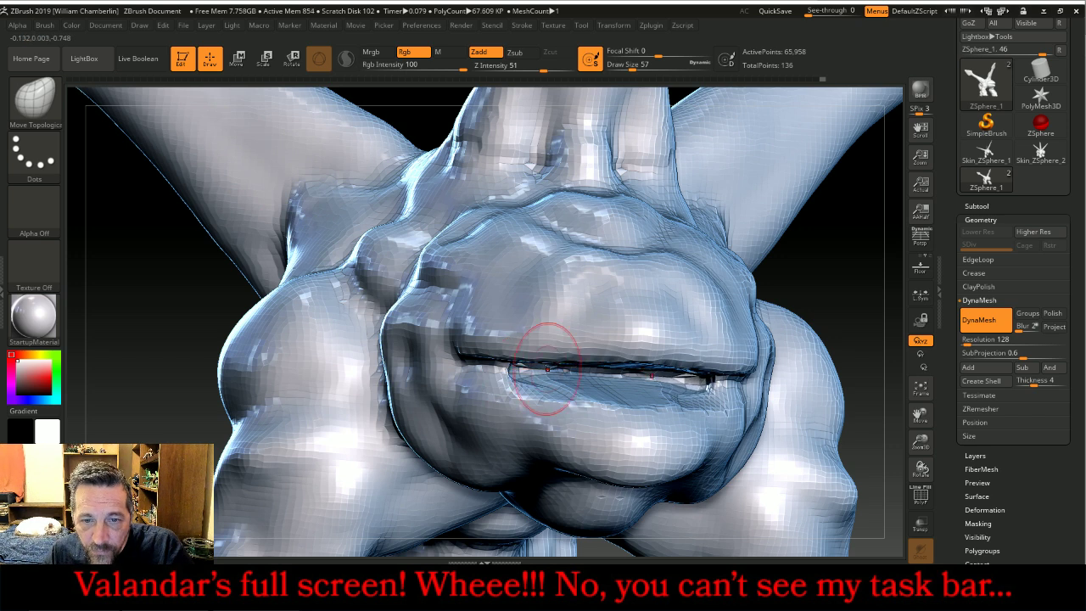
pyautogui.moveTo(823, 341); pyautogui.dragTo(830, 357)
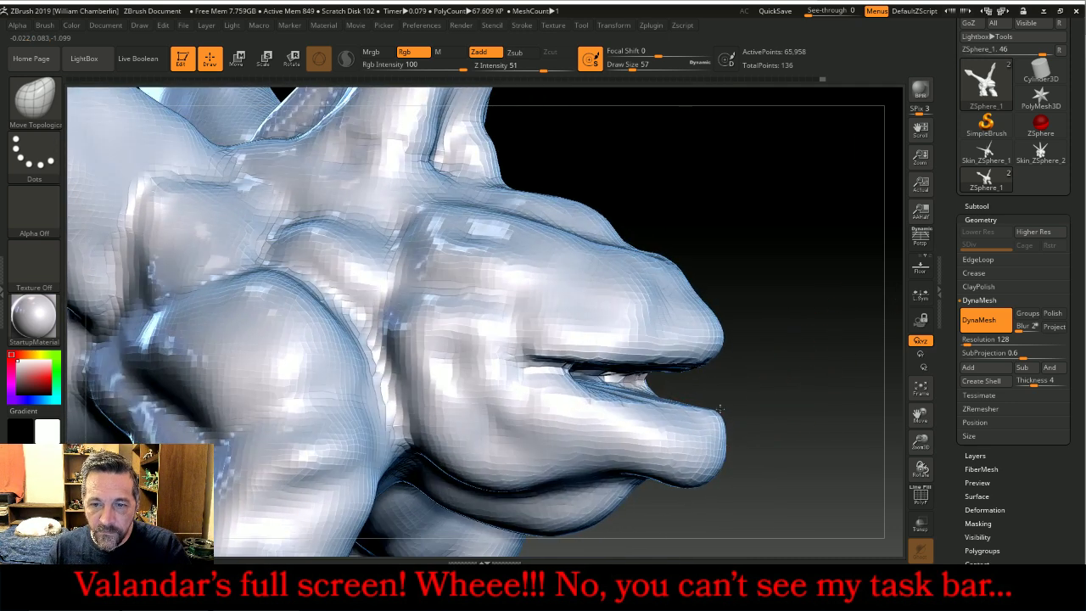
# - Try to pull the tip of the lower jaw downward with an enlarged brush
pyautogui.press(']')
pyautogui.press(']')
pyautogui.press(']')
pyautogui.press(']')
pyautogui.press(']')
pyautogui.press(']')
pyautogui.press(']')
pyautogui.press(']')
pyautogui.press(']')
pyautogui.press(']')
pyautogui.moveTo(722, 436); pyautogui.dragTo(719, 460)
pyautogui.hotkey('ctrl', 'z')
# - Reduce the draw size to 161 and pull the lower jaw down to open the mouth wider
pyautogui.press('[')
pyautogui.press('[')
pyautogui.press('[')
pyautogui.press('[')
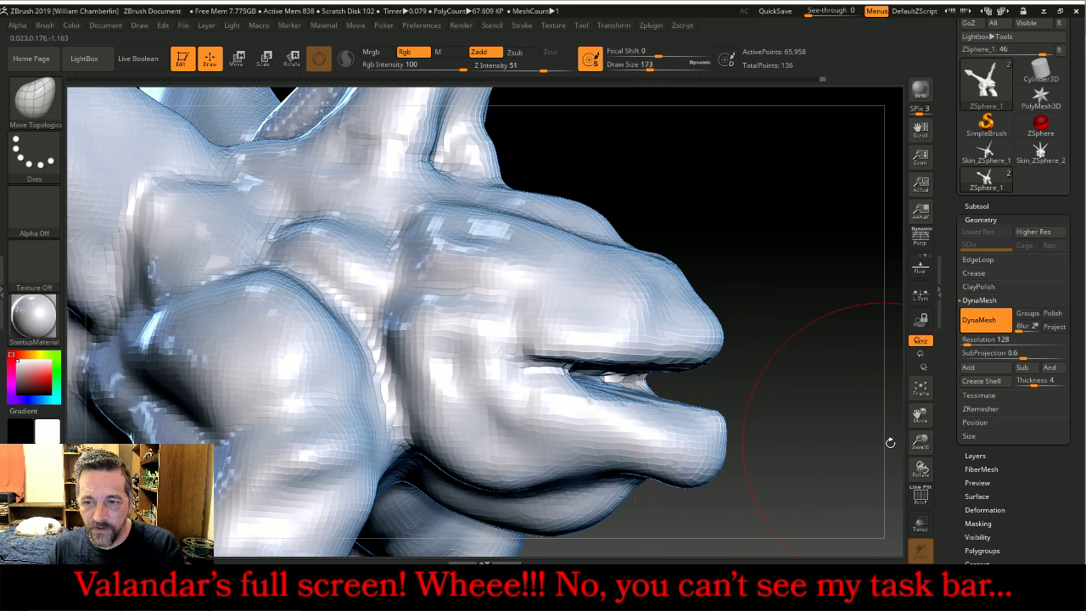
pyautogui.moveTo(904, 443)
pyautogui.mouseDown()
pyautogui.moveTo(843, 429)
pyautogui.moveTo(778, 433)
pyautogui.mouseUp()
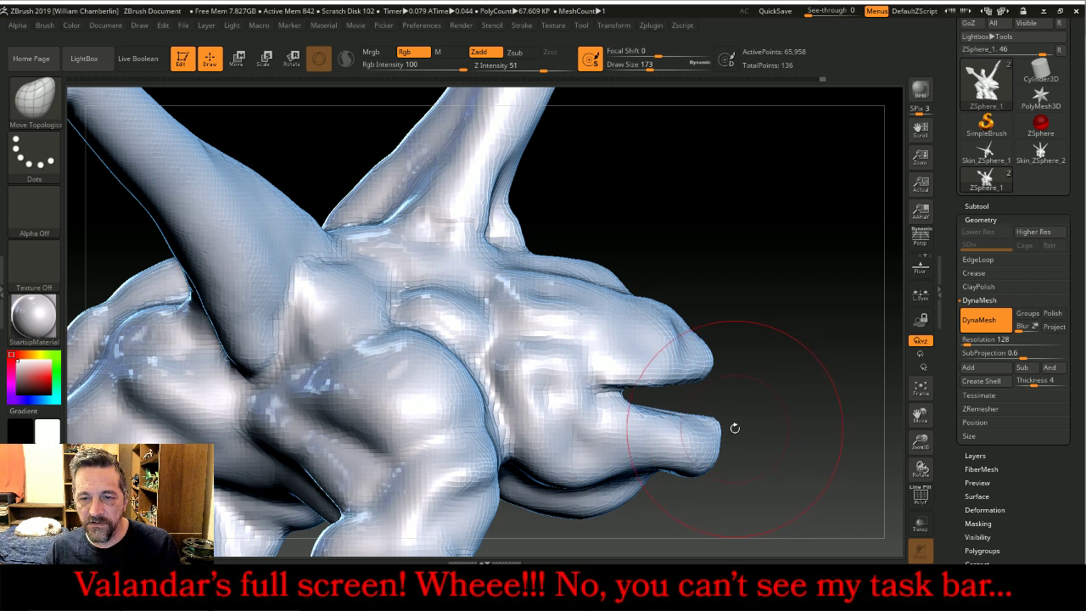
pyautogui.press('[')
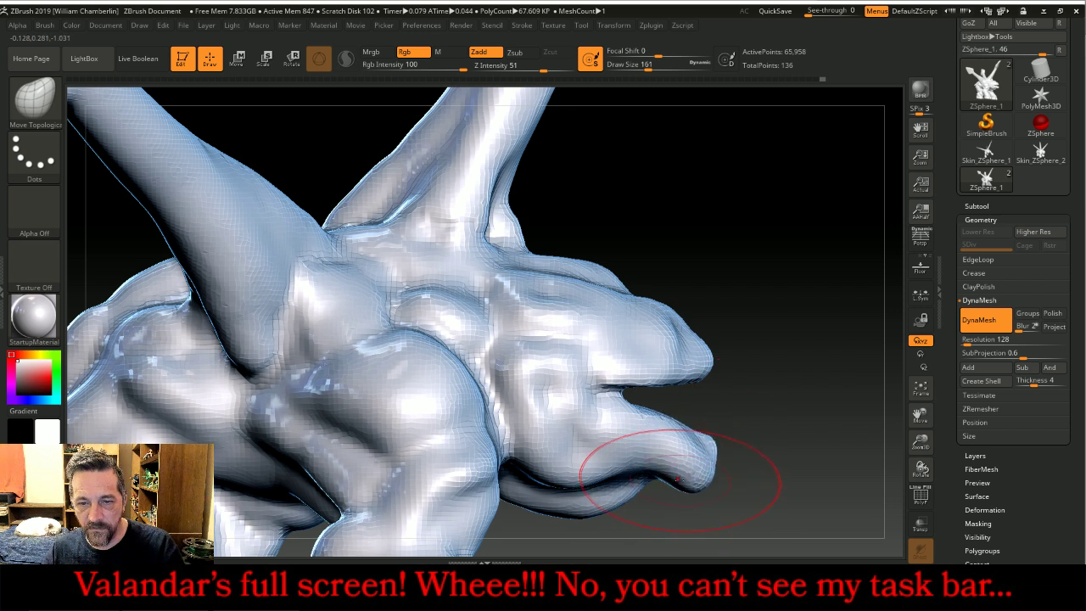
pyautogui.moveTo(660, 476); pyautogui.dragTo(663, 484)
pyautogui.moveTo(670, 447); pyautogui.dragTo(661, 452)
pyautogui.moveTo(704, 495); pyautogui.dragTo(636, 499)
pyautogui.moveTo(663, 371); pyautogui.dragTo(665, 363)
pyautogui.moveTo(605, 390)
pyautogui.mouseDown()
pyautogui.moveTo(623, 404)
pyautogui.moveTo(639, 378)
pyautogui.mouseUp()
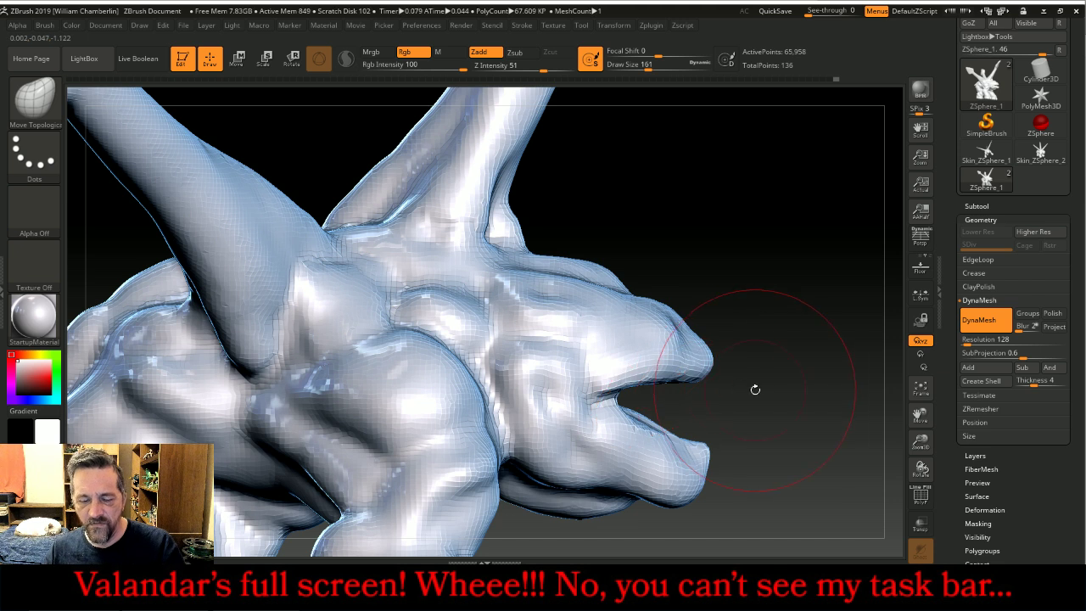
# - Reduce the draw size to 85 and pull the tip of the upper jaw slightly forward
pyautogui.press('[')
pyautogui.press('[')
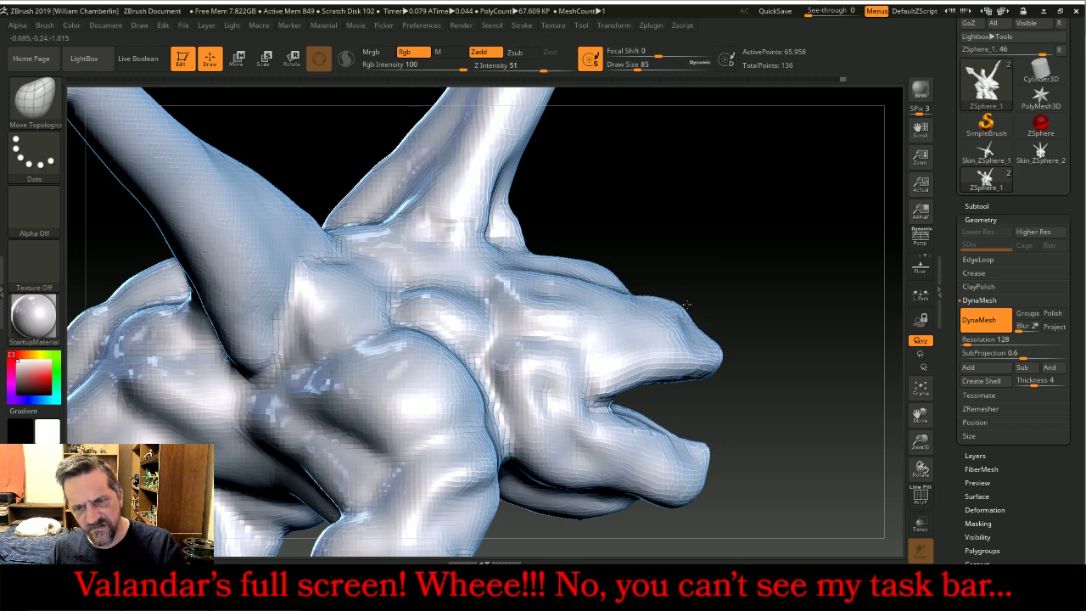
pyautogui.moveTo(806, 303)
pyautogui.mouseDown()
pyautogui.moveTo(768, 302)
pyautogui.moveTo(798, 323)
pyautogui.moveTo(819, 306)
pyautogui.moveTo(848, 339)
pyautogui.moveTo(727, 331)
pyautogui.moveTo(799, 332)
pyautogui.moveTo(779, 334)
pyautogui.mouseUp()
pyautogui.click(921, 388)
pyautogui.moveTo(903, 392)
pyautogui.mouseDown()
pyautogui.moveTo(917, 411)
pyautogui.moveTo(808, 371)
pyautogui.moveTo(800, 381)
pyautogui.mouseUp()
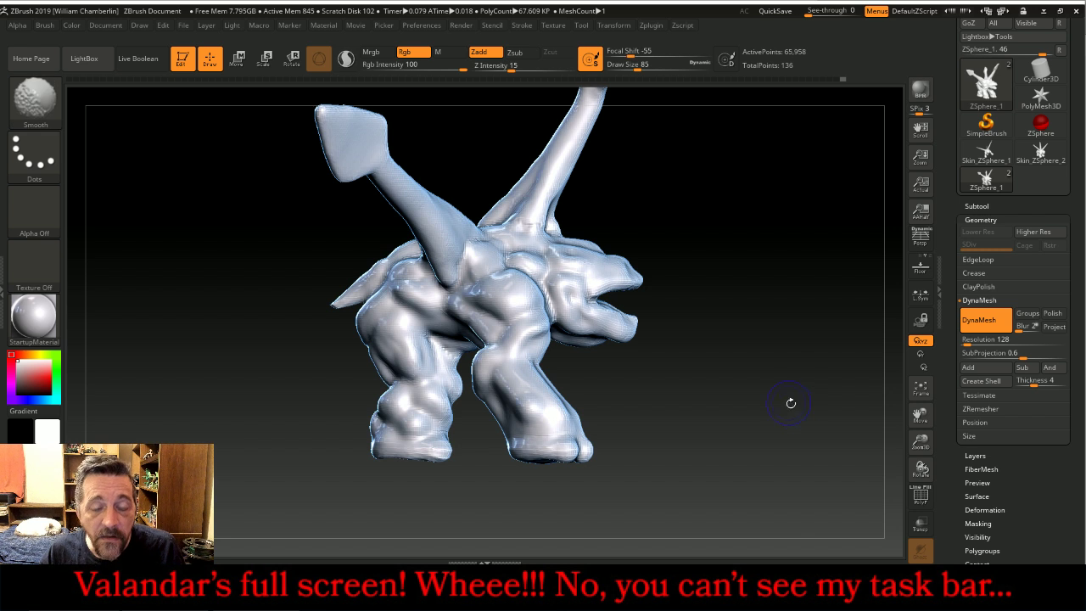
# - Mask the lower part of the rear leg, including the foot, and blur the mask
pyautogui.moveTo(315, 495)
pyautogui.keyDown('ctrl'); pyautogui.mouseDown()
pyautogui.moveTo(455, 429)
pyautogui.moveTo(466, 392)
pyautogui.mouseUp(); pyautogui.keyUp('ctrl')
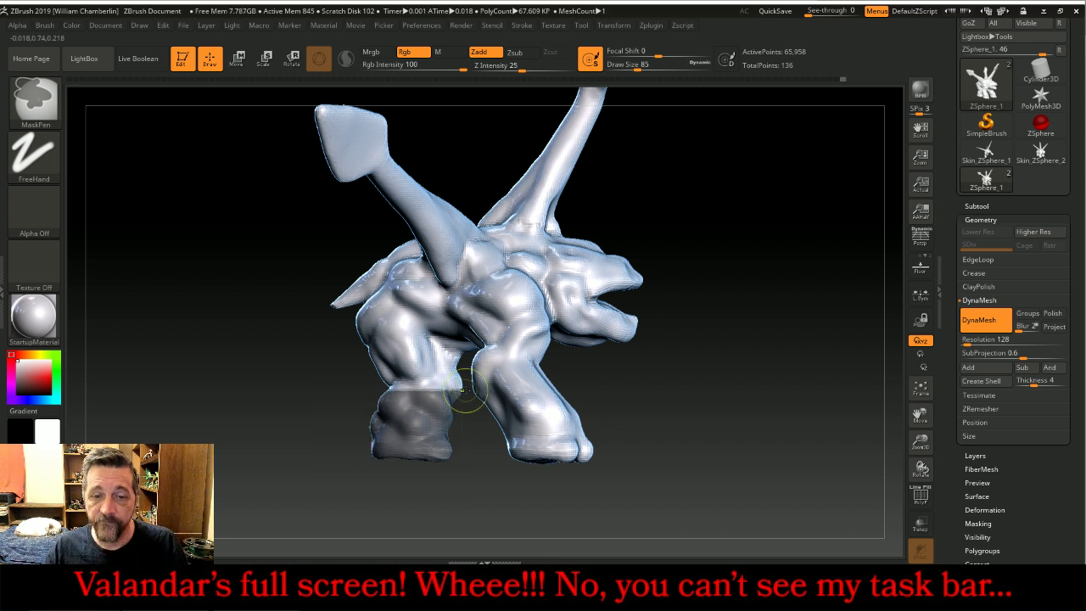
pyautogui.scroll(-5, 992, 463)
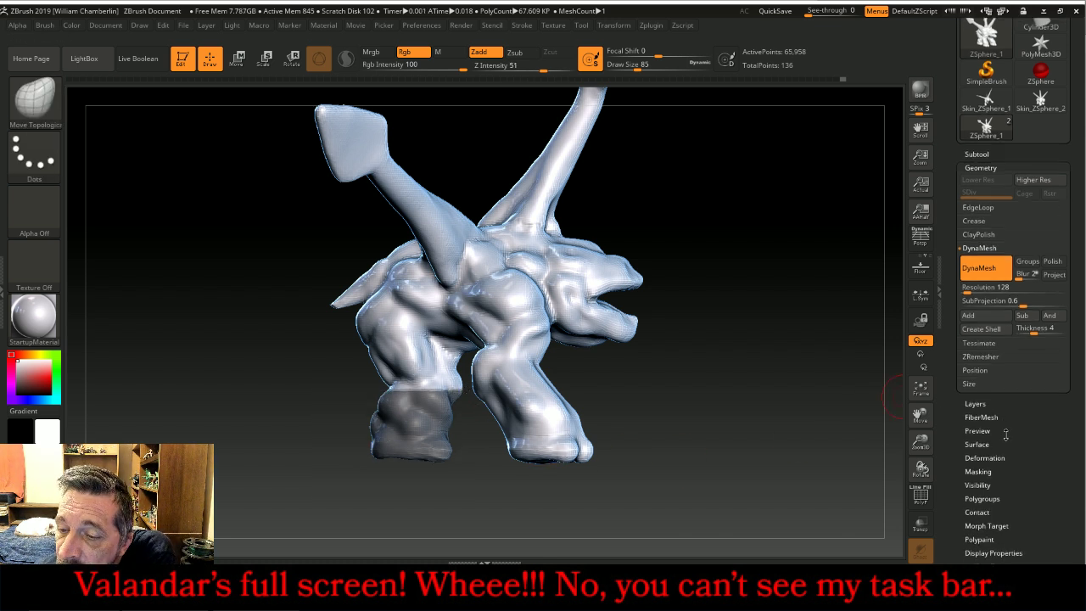
pyautogui.click(980, 330)
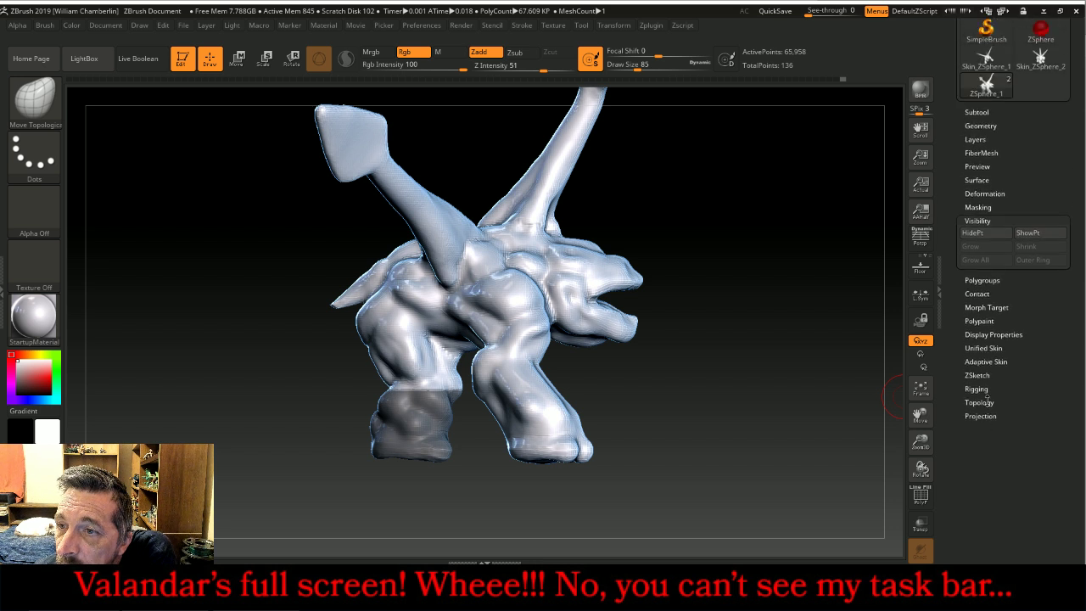
pyautogui.click(978, 295)
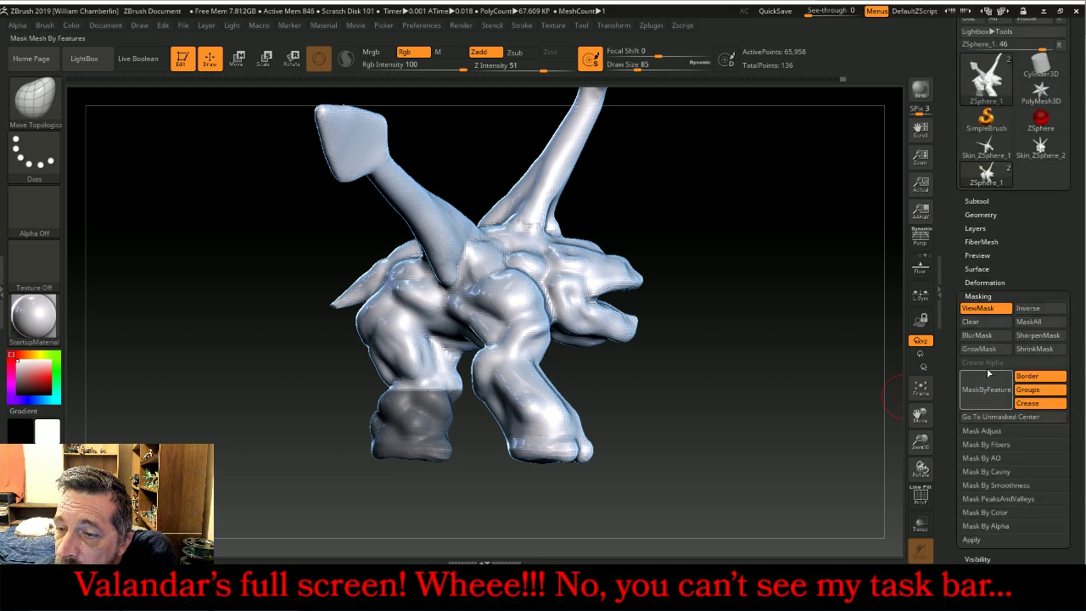
pyautogui.click(1005, 340)
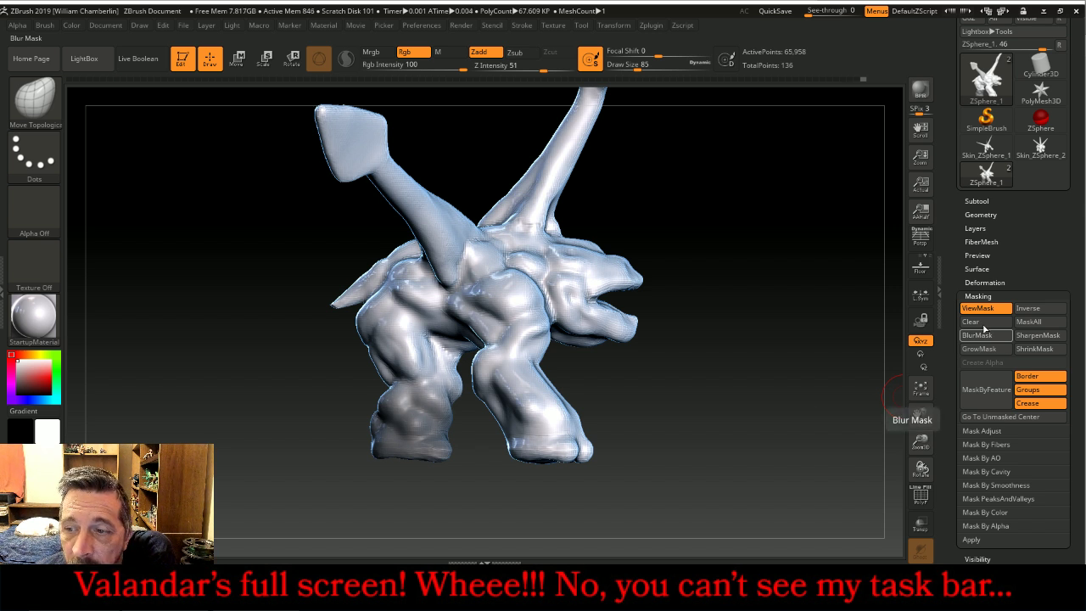
# - Invert the mask and shrink the lower rear leg with the Size deformation
pyautogui.click(1004, 282)
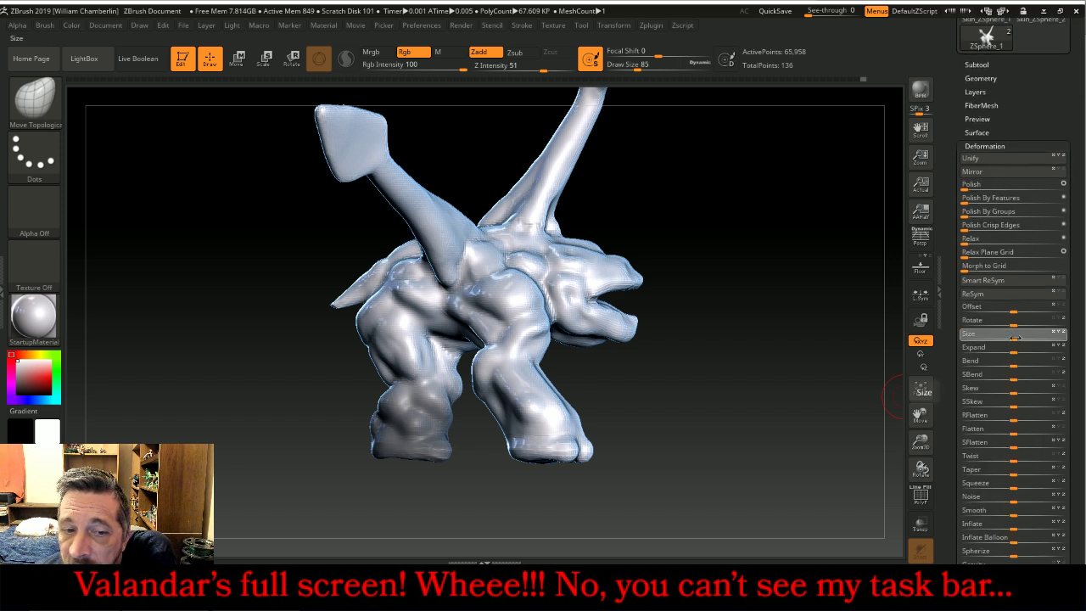
pyautogui.click(997, 148)
pyautogui.click(985, 159)
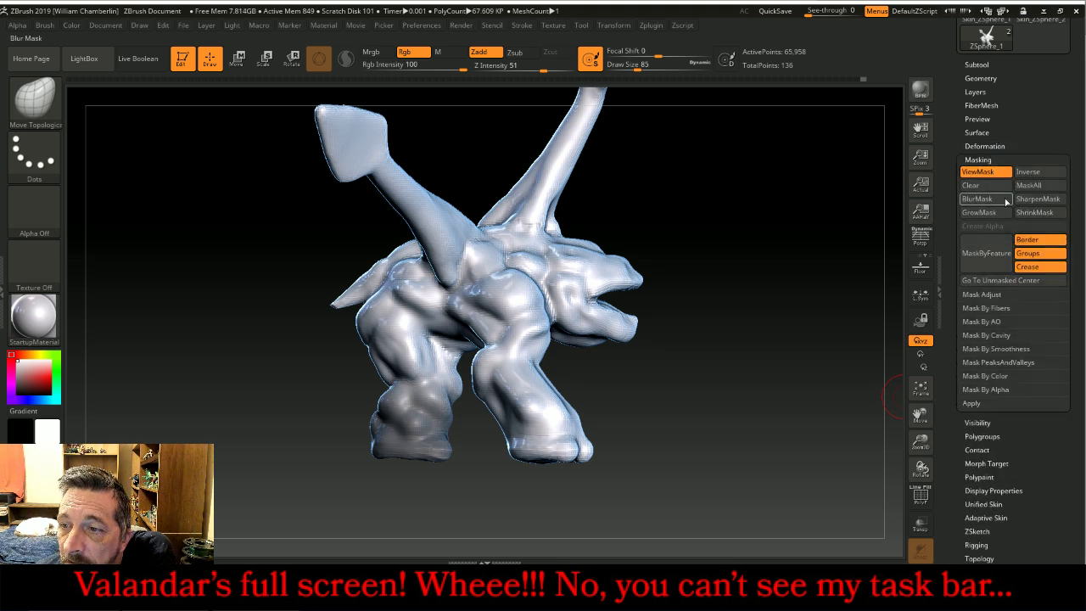
pyautogui.click(1025, 172)
pyautogui.click(997, 147)
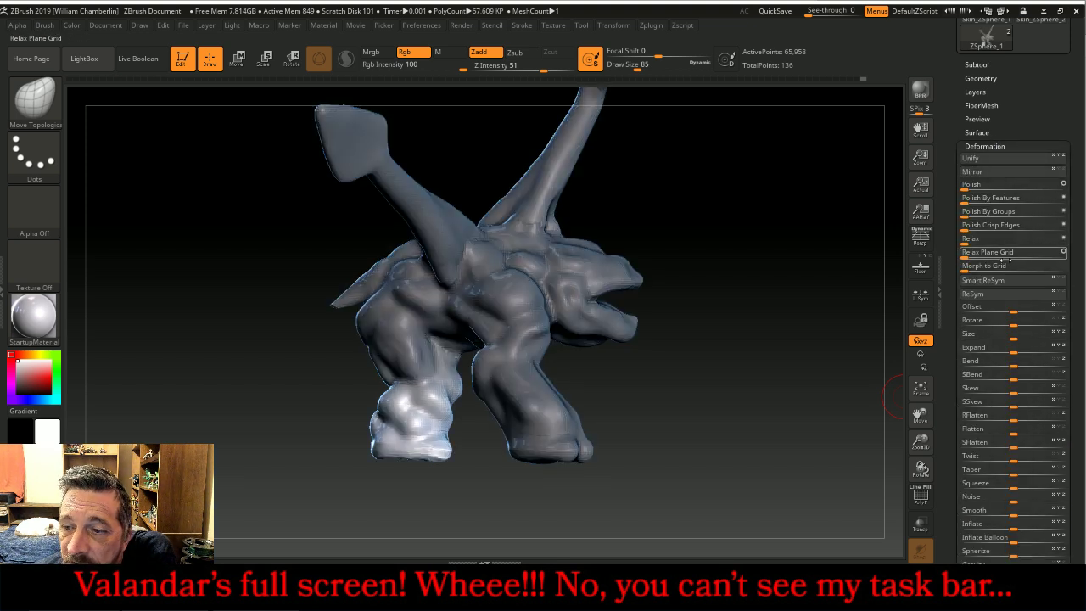
pyautogui.moveTo(1010, 337); pyautogui.dragTo(996, 339)
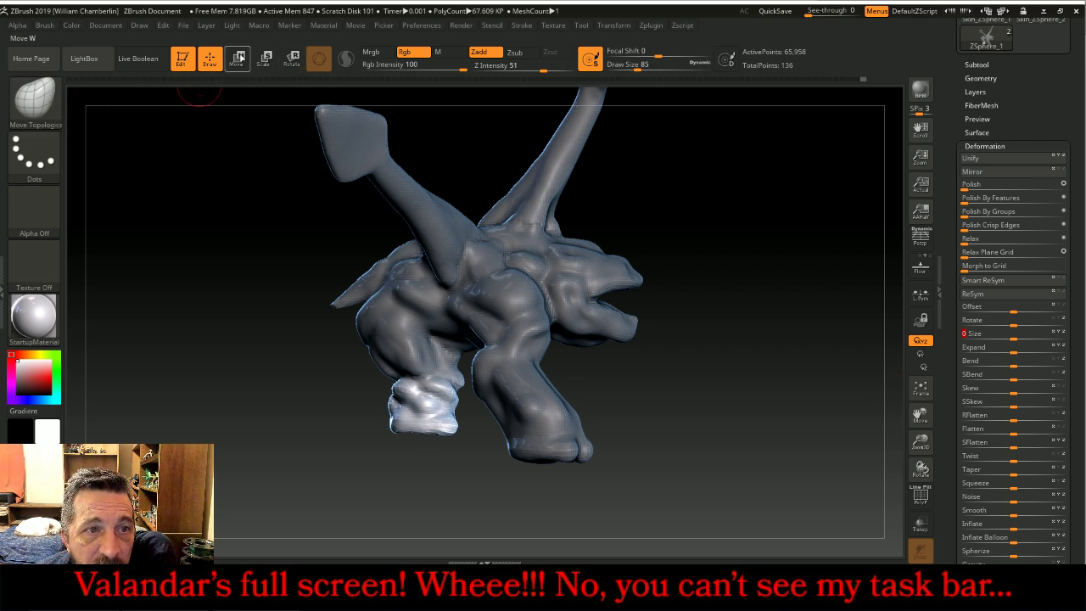
# - Move the shrunken lower rear leg slightly down and backward with the gizmo, and clear the mask
pyautogui.click(238, 57)
pyautogui.moveTo(489, 248); pyautogui.dragTo(490, 255)
pyautogui.moveTo(552, 324); pyautogui.dragTo(538, 323)
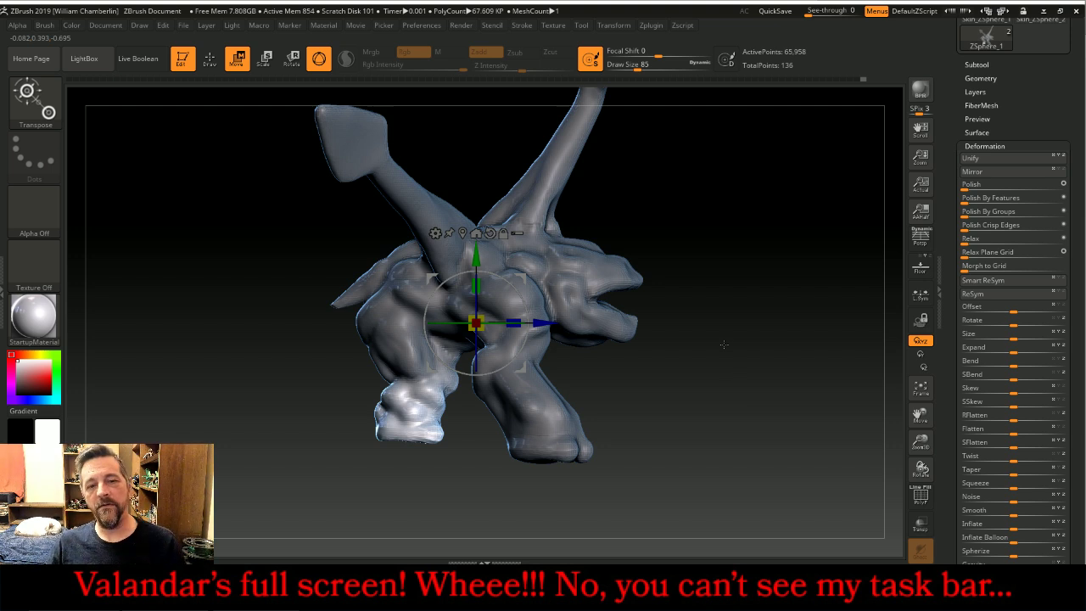
pyautogui.keyDown('ctrl'); pyautogui.moveTo(724, 344); pyautogui.dragTo(738, 365); pyautogui.keyUp('ctrl')
# - Mask the sole of the rear foot, blur the mask and invert it so only the foot bottom is editable
pyautogui.moveTo(353, 488)
pyautogui.mouseDown()
pyautogui.moveTo(398, 475)
pyautogui.moveTo(374, 501)
pyautogui.moveTo(340, 492)
pyautogui.moveTo(433, 465)
pyautogui.moveTo(479, 434)
pyautogui.mouseUp()
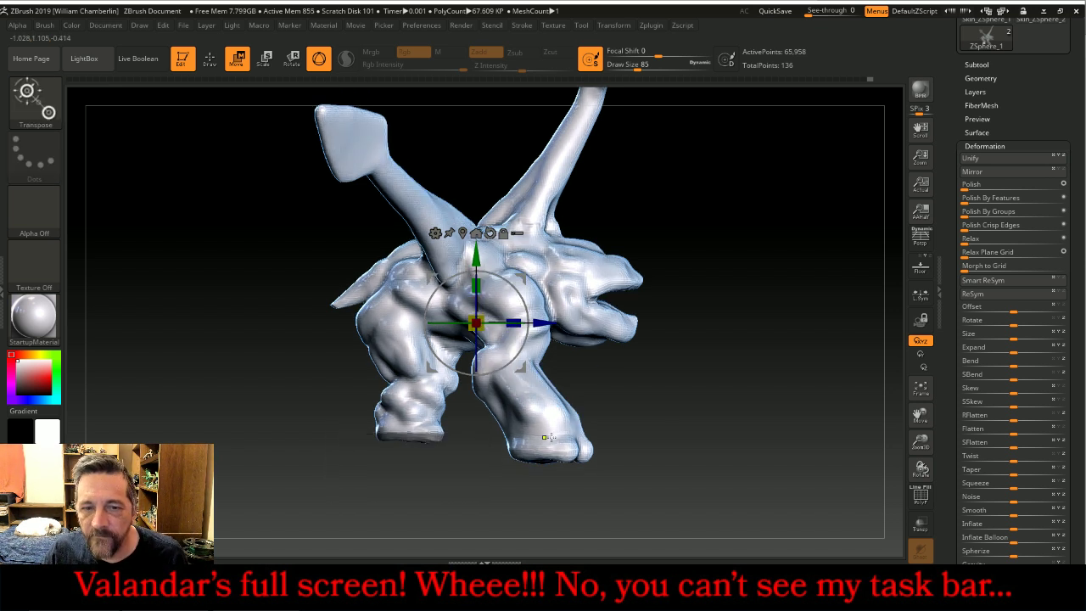
pyautogui.click(1002, 146)
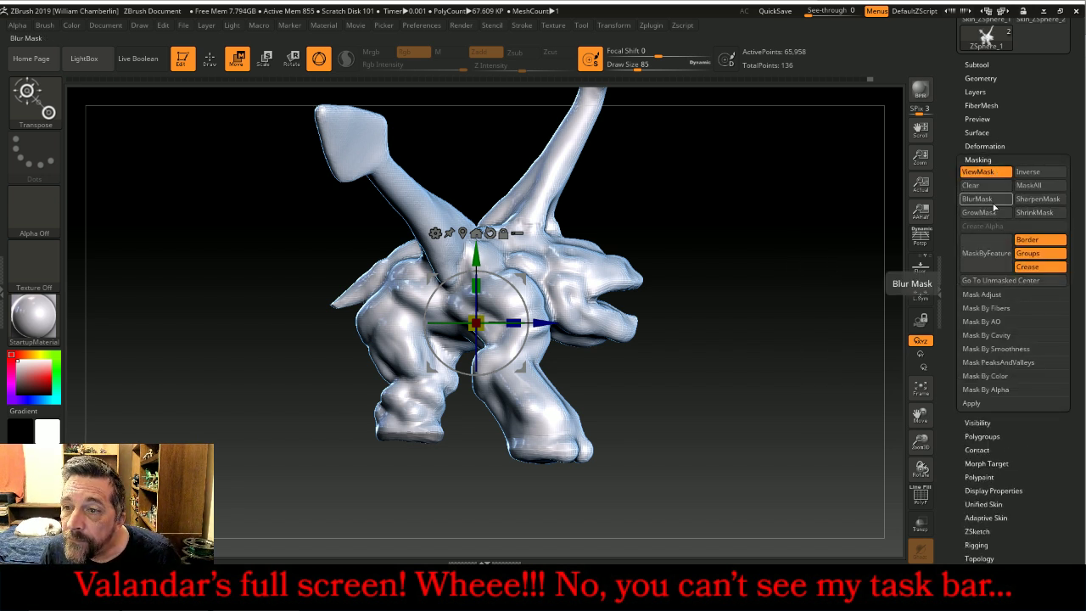
pyautogui.click(988, 200)
pyautogui.keyDown('ctrl'); pyautogui.moveTo(326, 510); pyautogui.dragTo(456, 428); pyautogui.keyUp('ctrl')
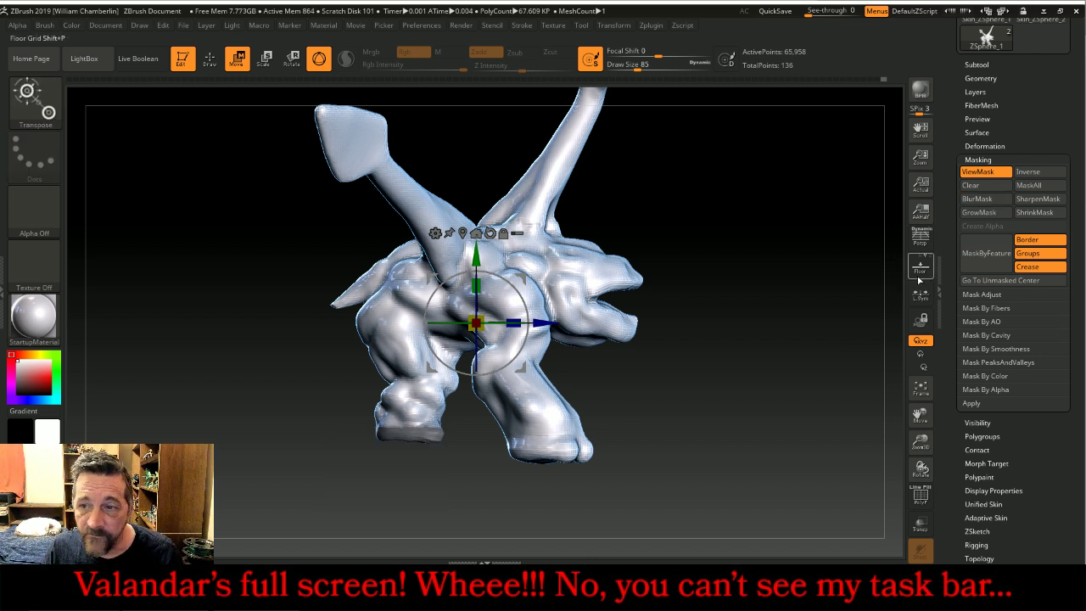
pyautogui.click(973, 200)
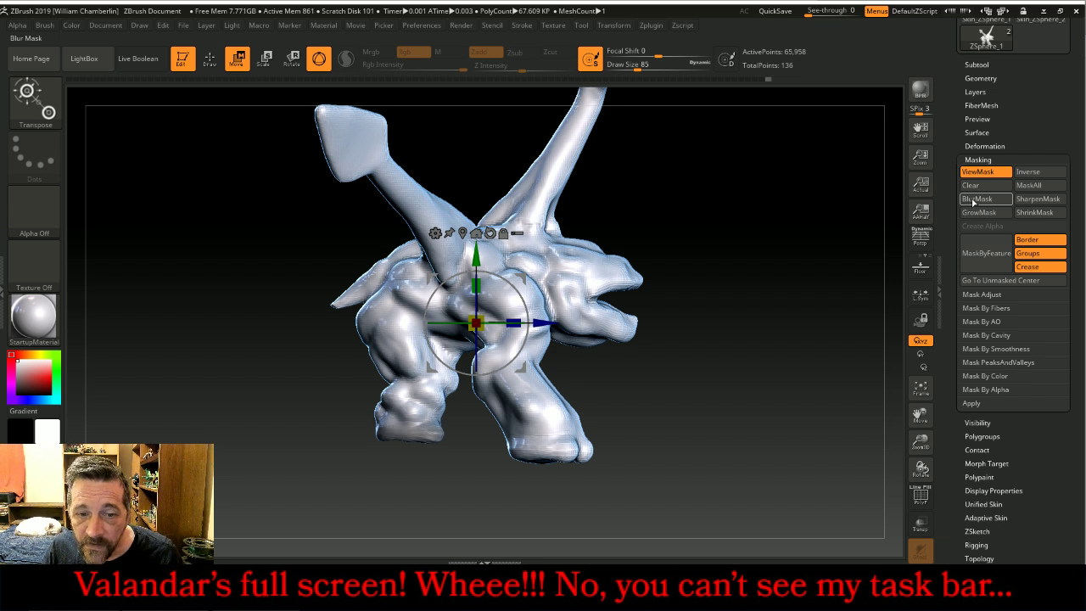
pyautogui.click(1030, 173)
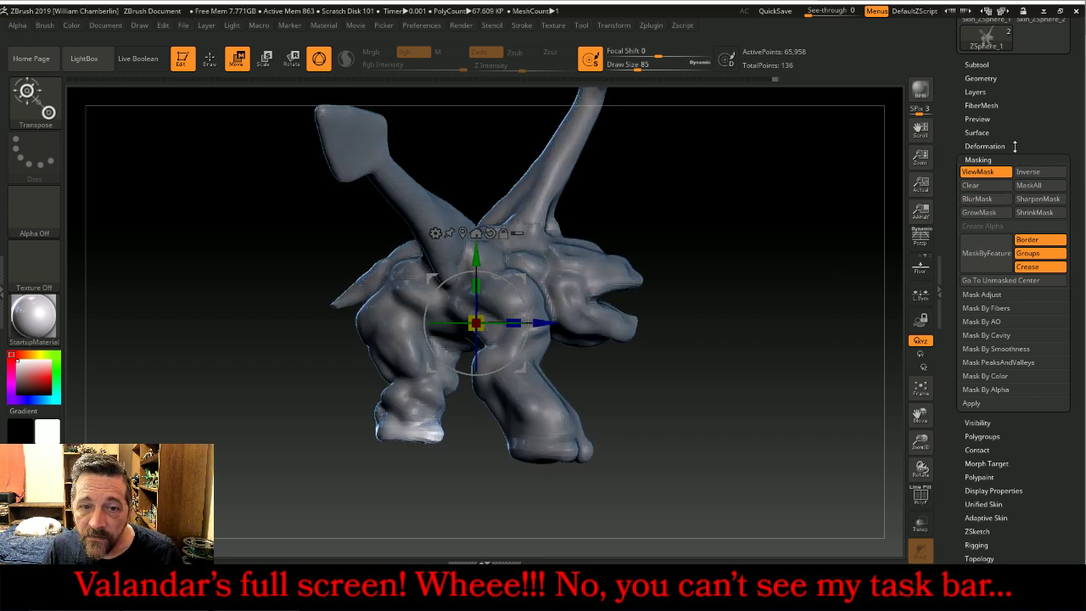
# - Move the sole of the rear foot down to the level of the front feet, and hide the mask display
pyautogui.moveTo(476, 253)
pyautogui.mouseDown()
pyautogui.moveTo(472, 281)
pyautogui.moveTo(493, 294)
pyautogui.moveTo(474, 273)
pyautogui.mouseUp()
pyautogui.hotkey('ctrl', 'h')
pyautogui.moveTo(706, 394)
pyautogui.mouseDown()
pyautogui.moveTo(864, 393)
pyautogui.moveTo(695, 402)
pyautogui.mouseUp()
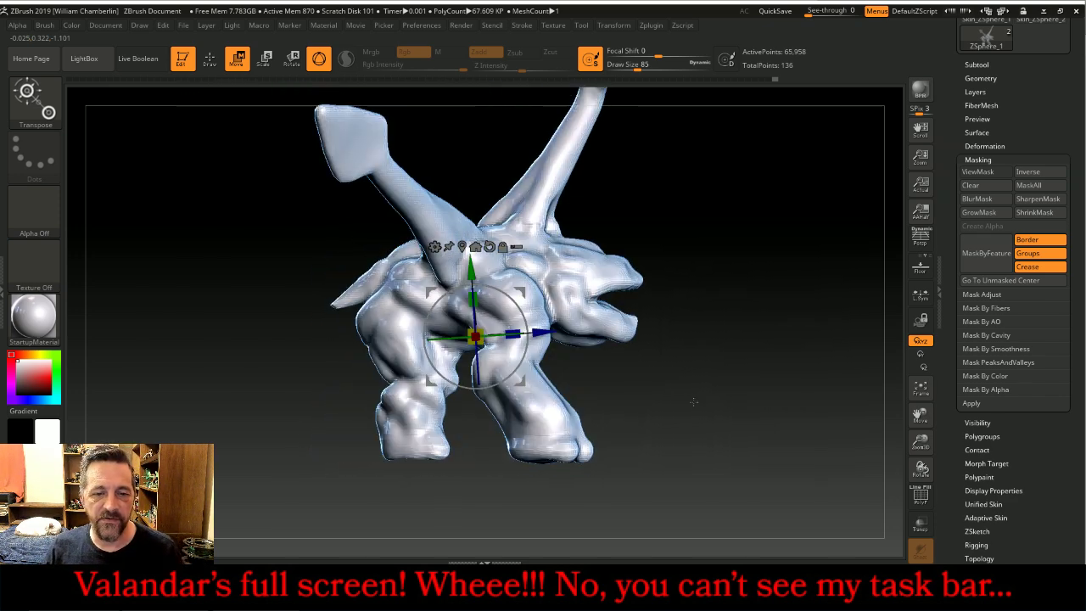
# - Return to Draw mode with the Move Topological brush and check the rear foot from several angles
pyautogui.click(209, 58)
pyautogui.press('b')
pyautogui.press('m')
pyautogui.press('t')
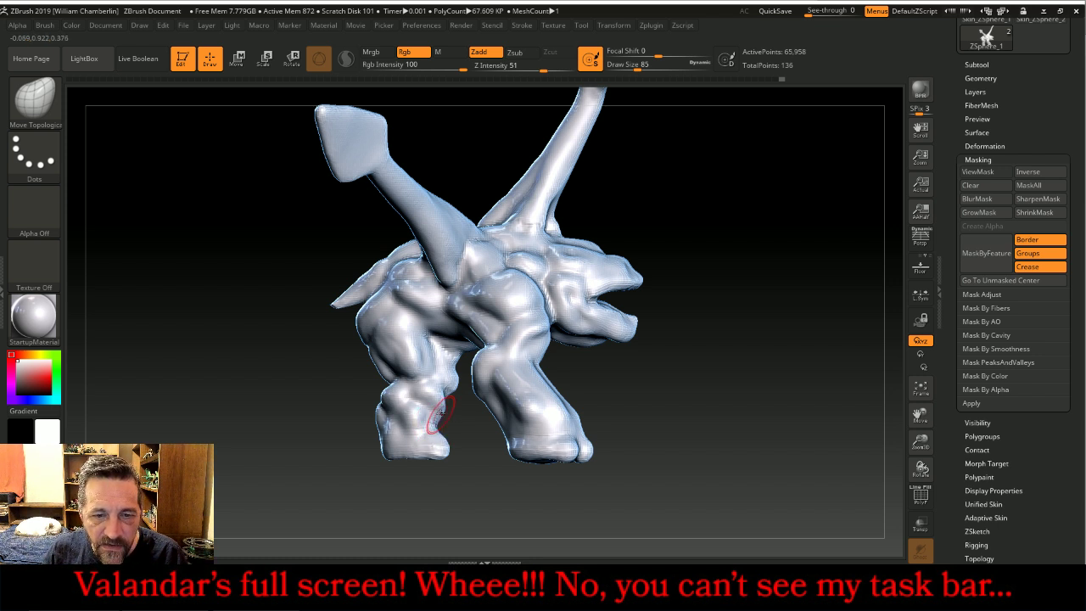
pyautogui.moveTo(457, 420); pyautogui.dragTo(448, 417, button='right')
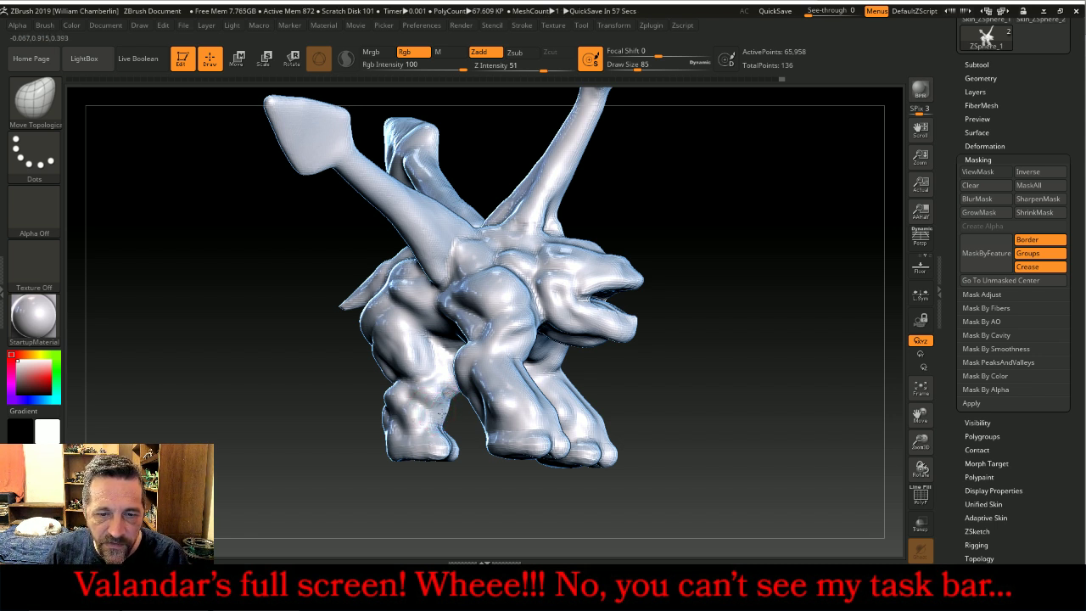
pyautogui.moveTo(283, 402); pyautogui.dragTo(316, 402)
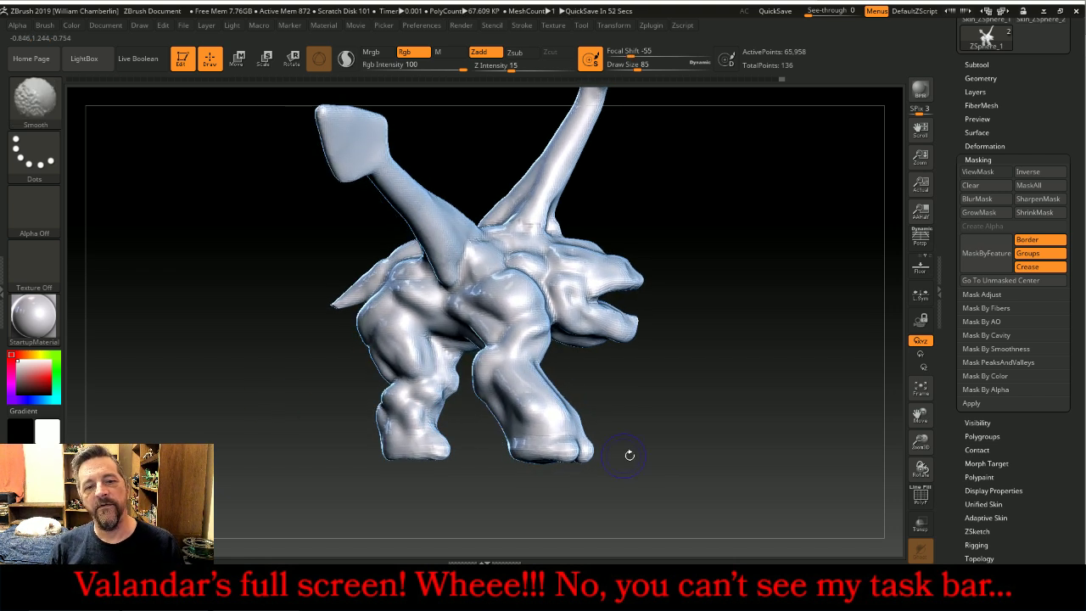
pyautogui.moveTo(739, 407)
pyautogui.mouseDown()
pyautogui.moveTo(703, 413)
pyautogui.moveTo(784, 385)
pyautogui.mouseUp()
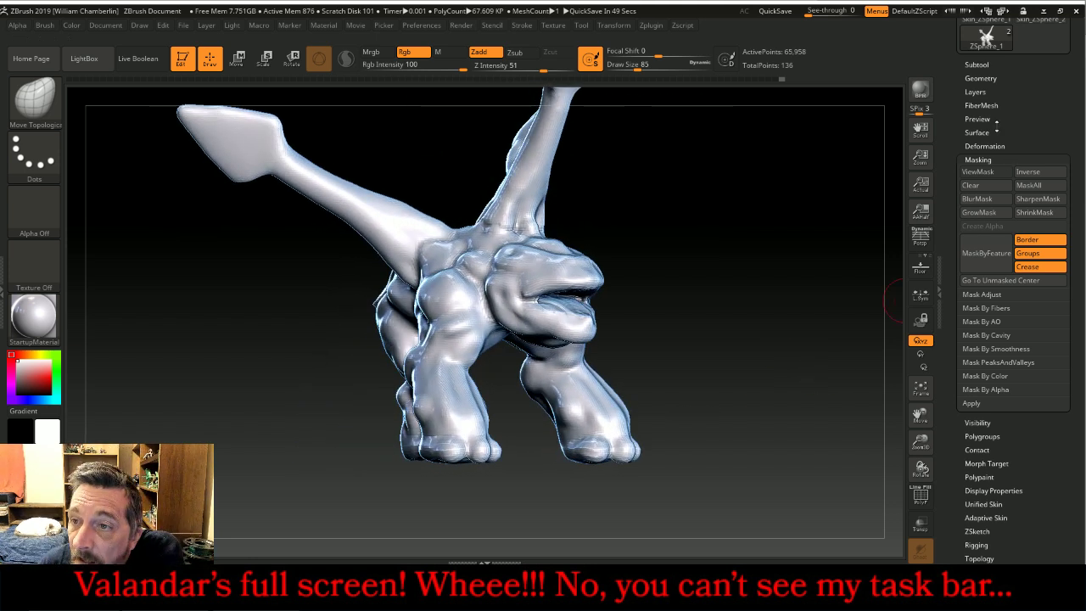
pyautogui.click(977, 65)
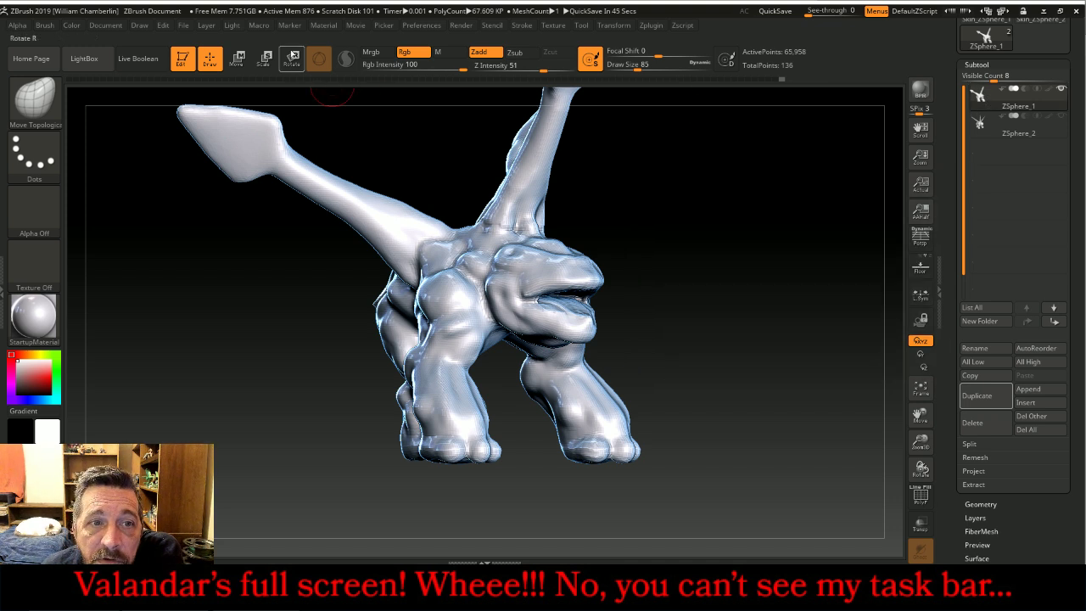
pyautogui.click(292, 58)
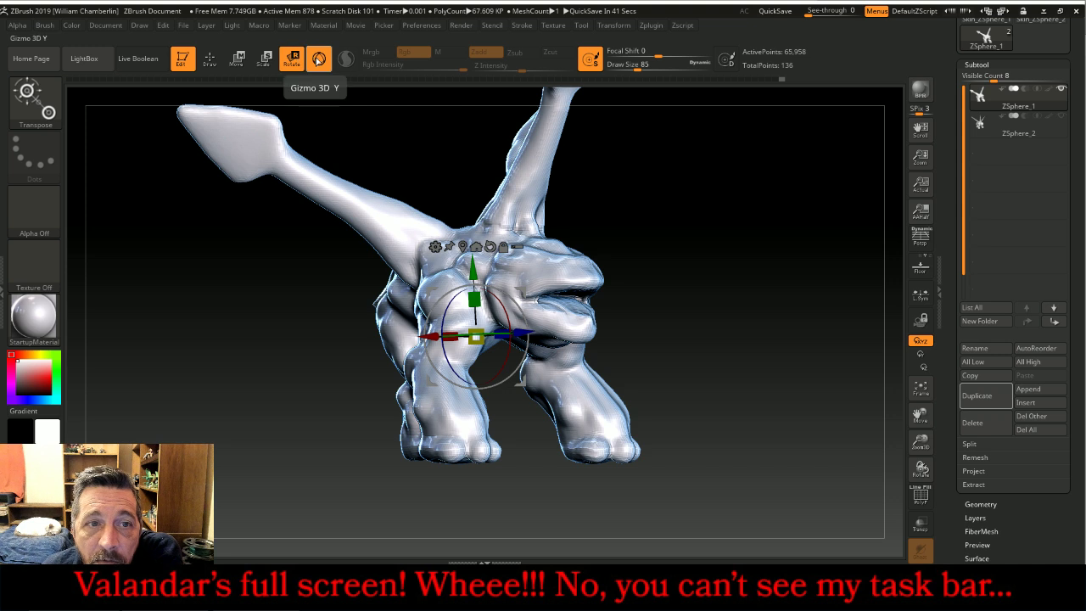
pyautogui.click(210, 58)
pyautogui.moveTo(819, 270); pyautogui.dragTo(829, 283)
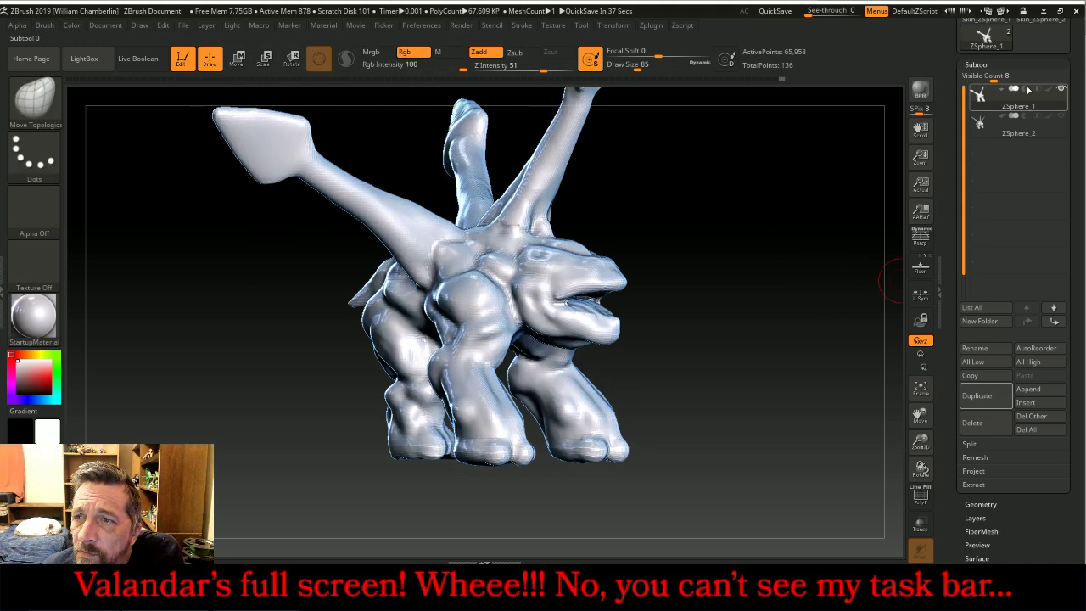
# - Try to add a higher subdivision level to the creature mesh, declining Dynamic Subdiv
pyautogui.click(1009, 64)
pyautogui.click(987, 78)
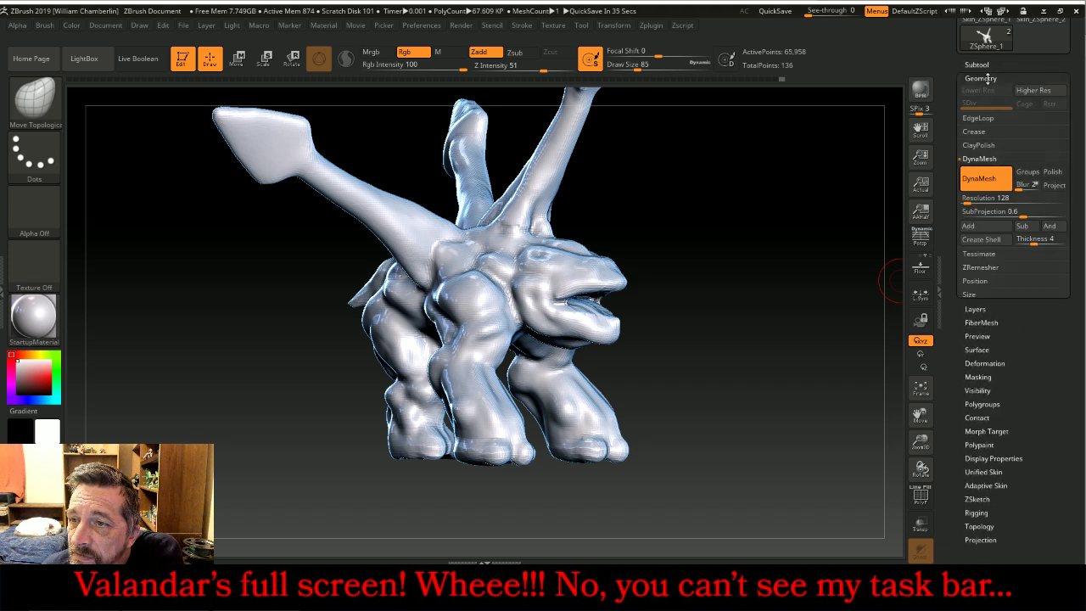
pyautogui.click(1032, 89)
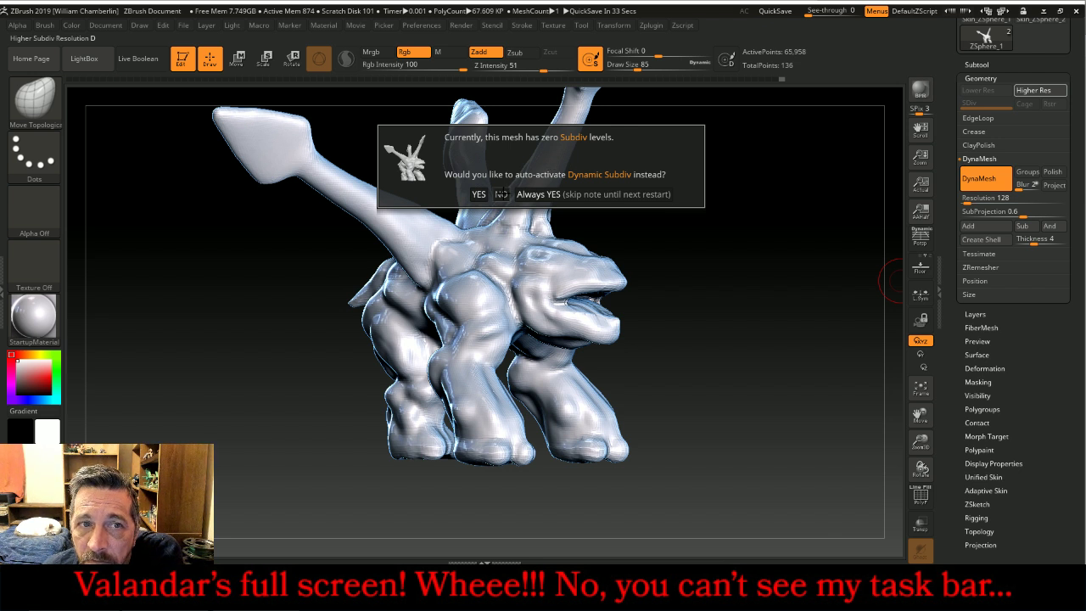
pyautogui.click(502, 194)
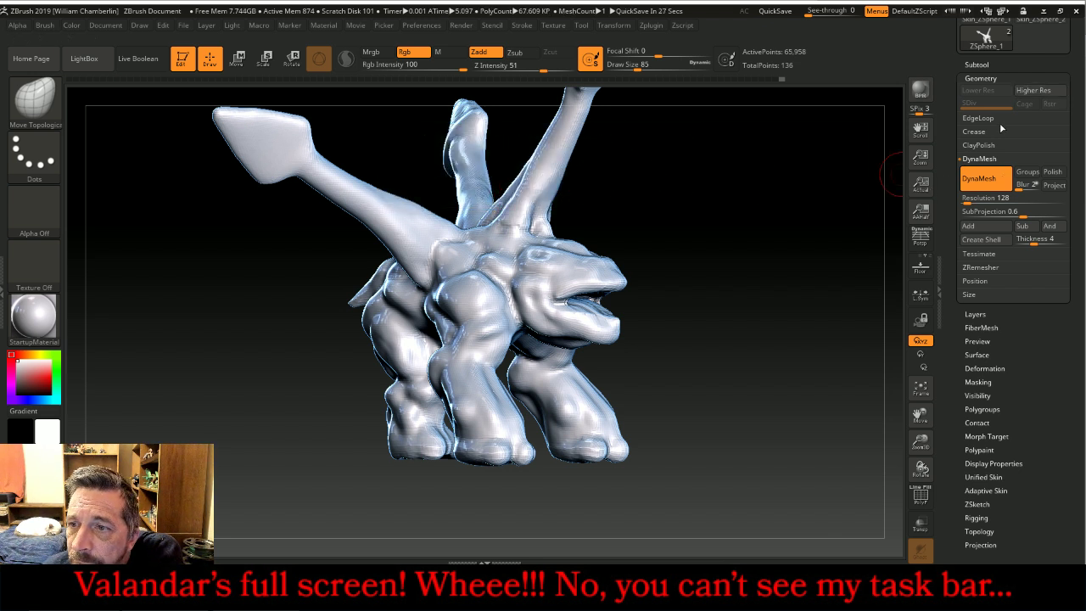
# - Convert the creature into a separate PolyMesh3D tool
pyautogui.scroll(5, 1035, 105)
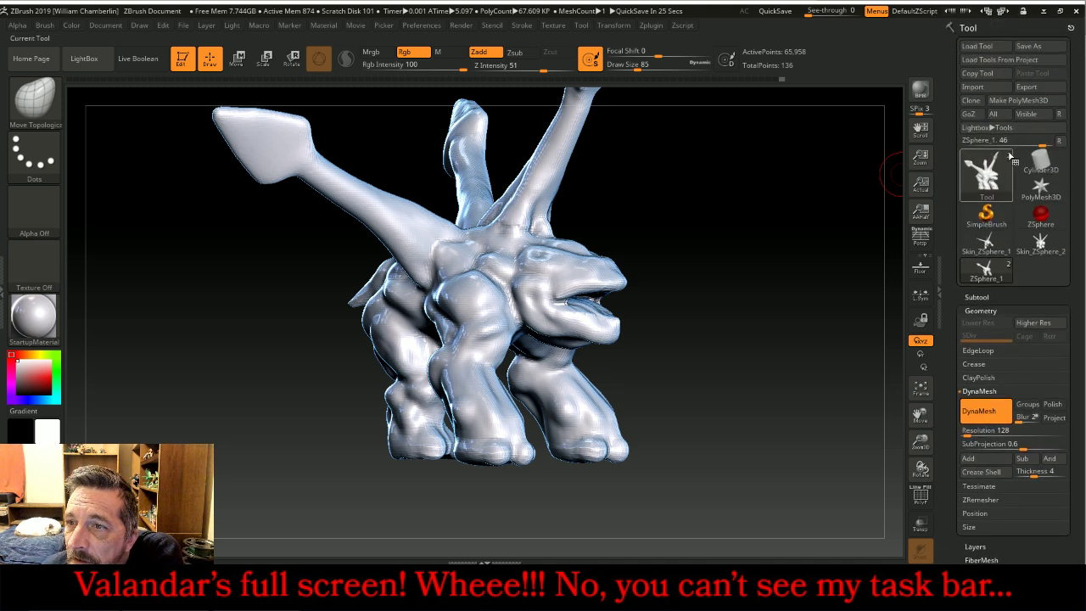
pyautogui.click(1012, 104)
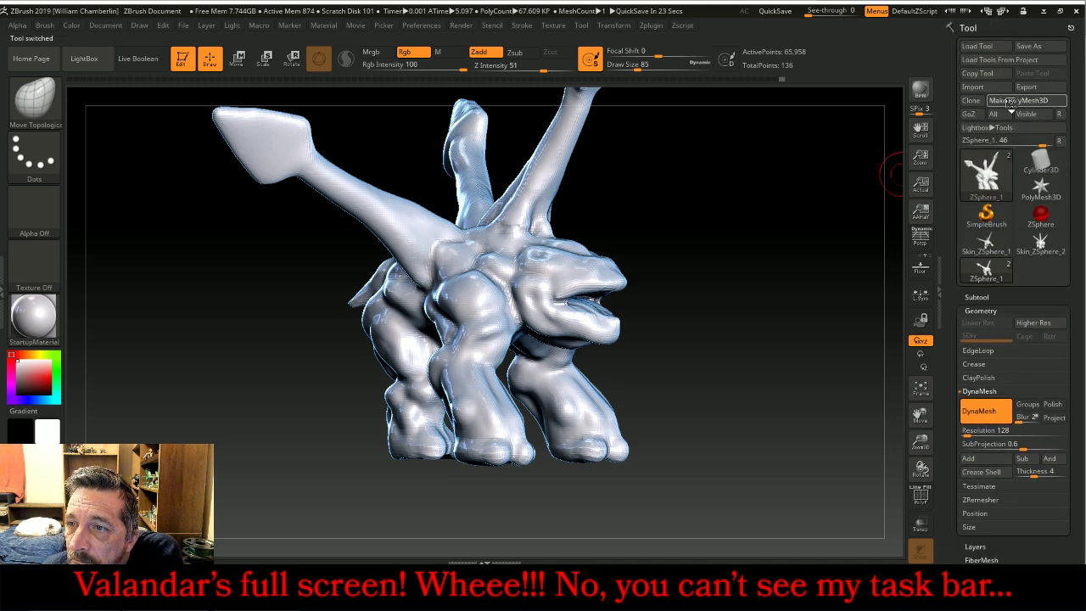
pyautogui.click(984, 297)
pyautogui.click(984, 297)
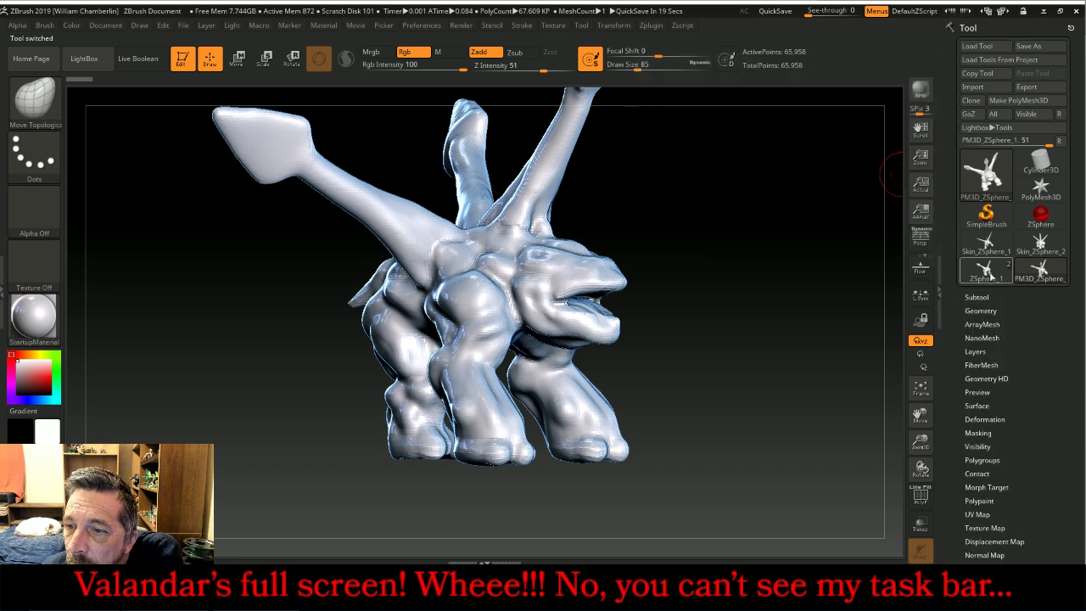
# - Switch back to the ZSphere_1 tool and append the new PM3D polymesh copy as a subtool
pyautogui.click(988, 273)
pyautogui.click(977, 297)
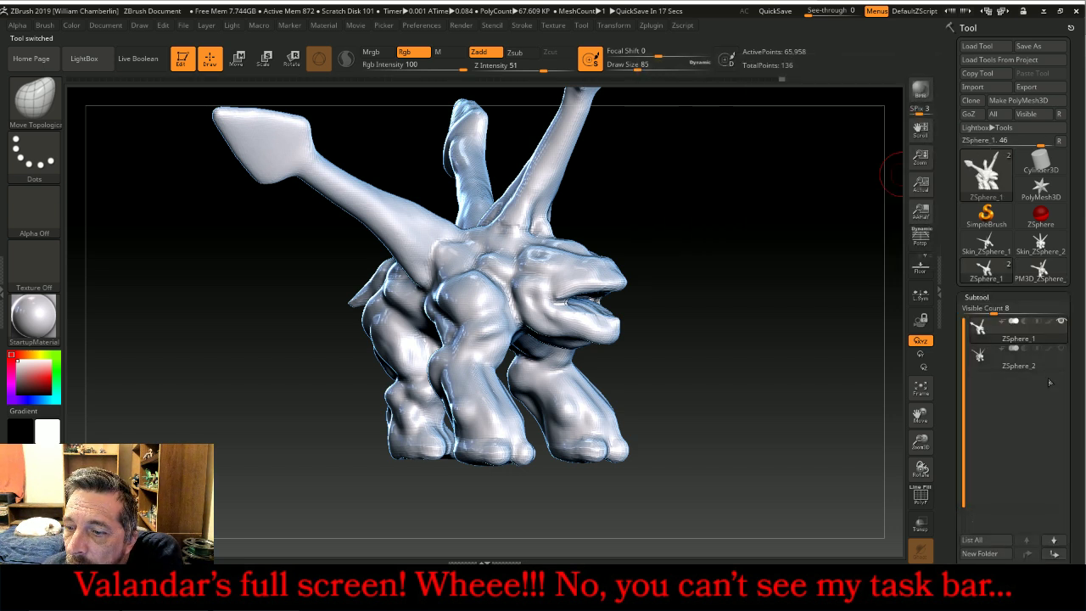
pyautogui.moveTo(1066, 418); pyautogui.dragTo(1074, 359)
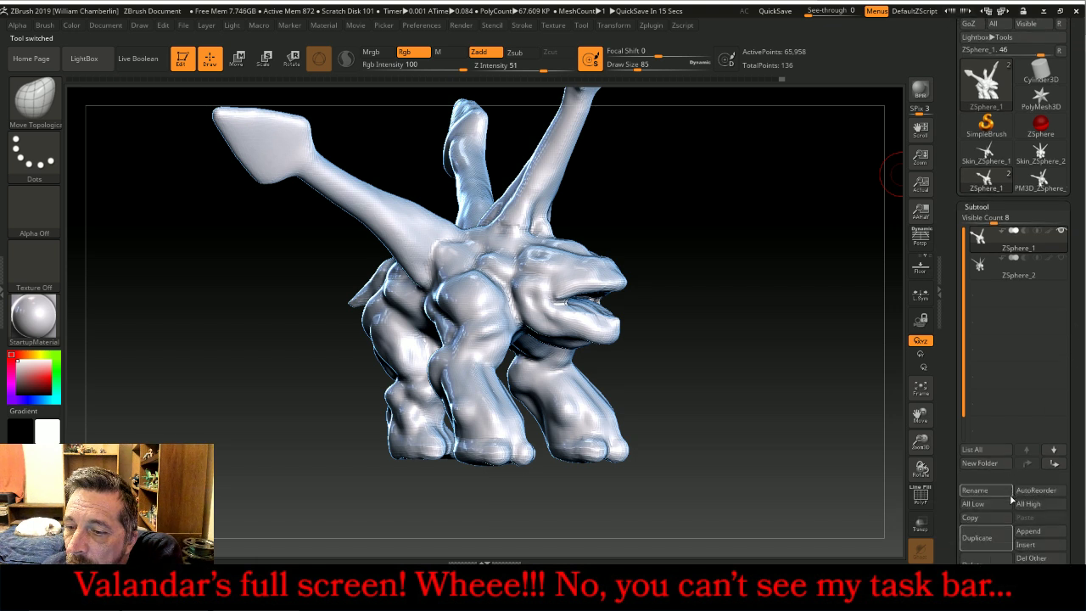
pyautogui.click(1027, 531)
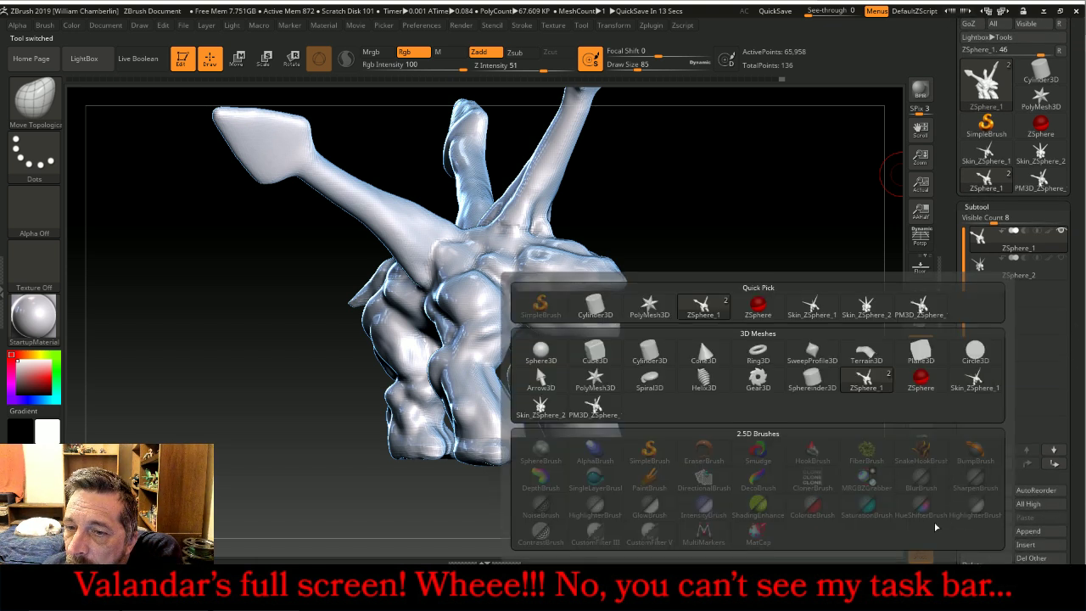
pyautogui.click(921, 307)
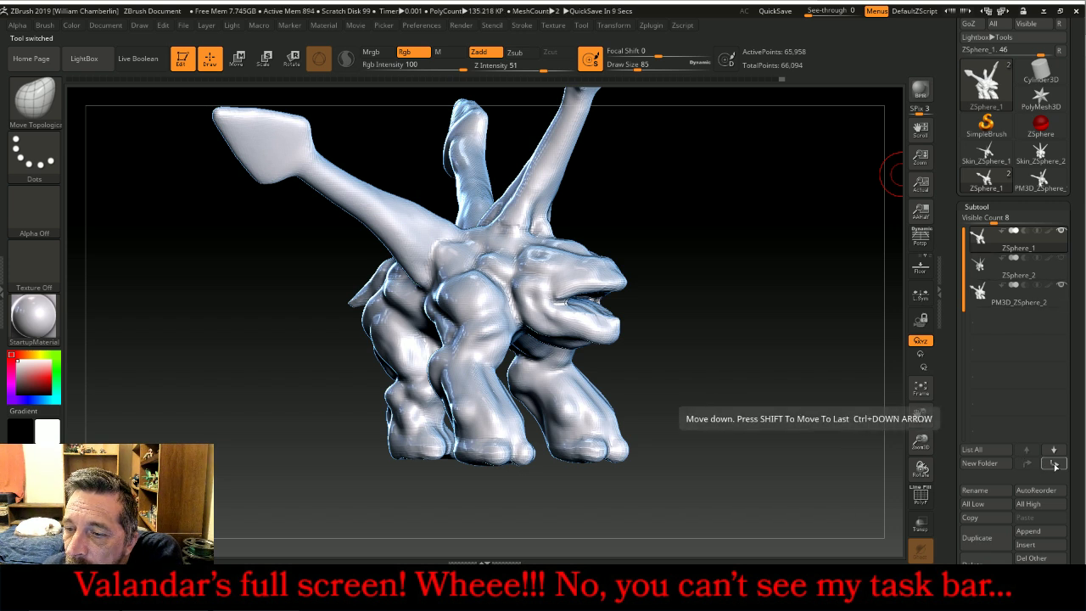
# - Select the PM3D_ZSphere_2 subtool and move it up one place in the subtool order
pyautogui.click(1014, 292)
pyautogui.click(1028, 465)
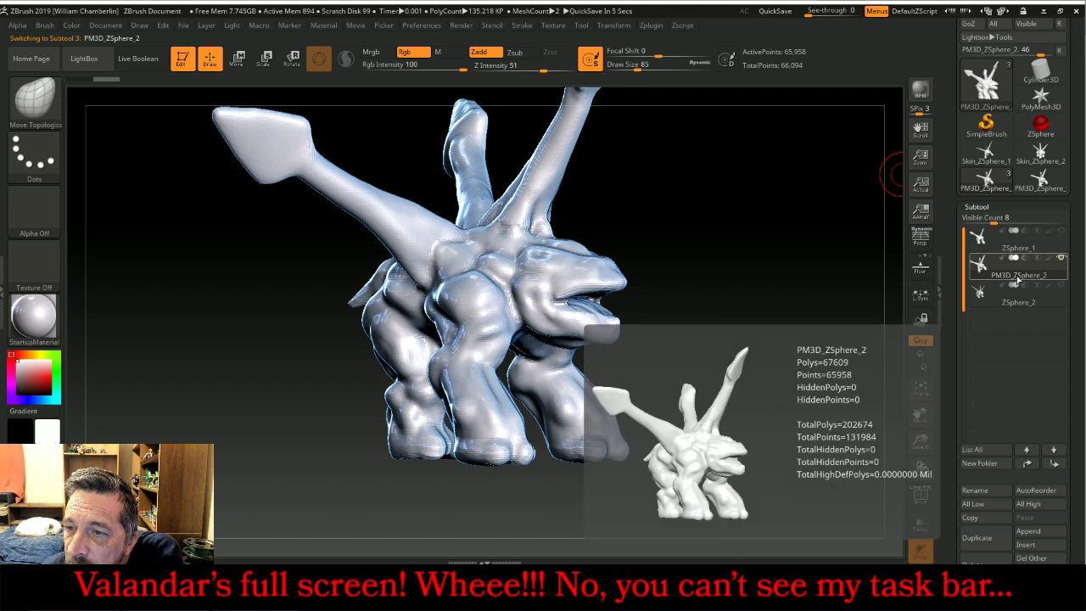
pyautogui.click(984, 208)
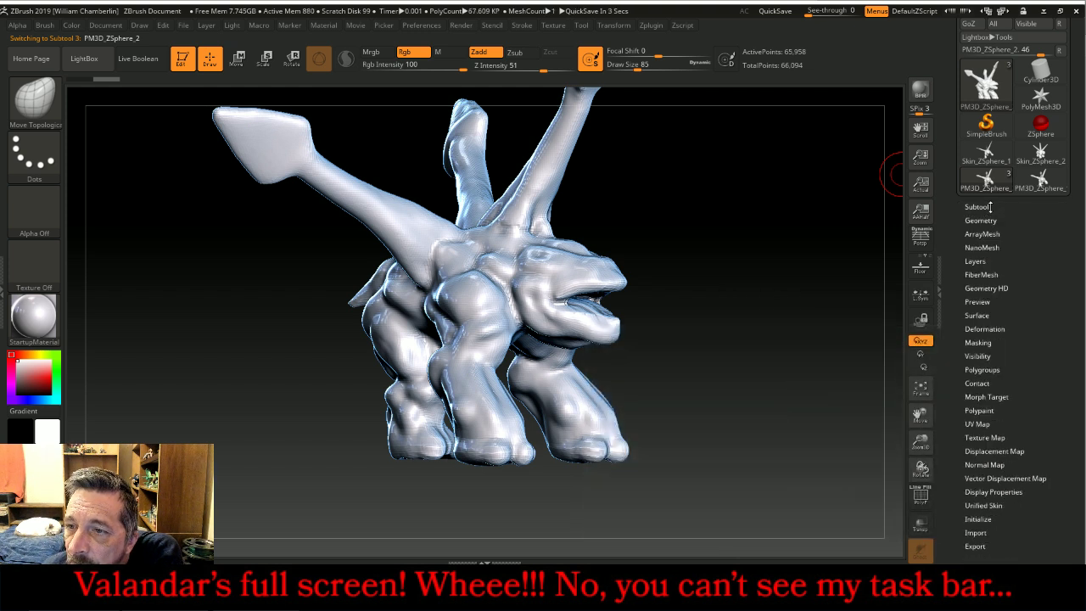
# - Divide the PM3D_ZSphere_2 geometry once to SDiv 2 and delete the lower subdivision level
pyautogui.click(986, 220)
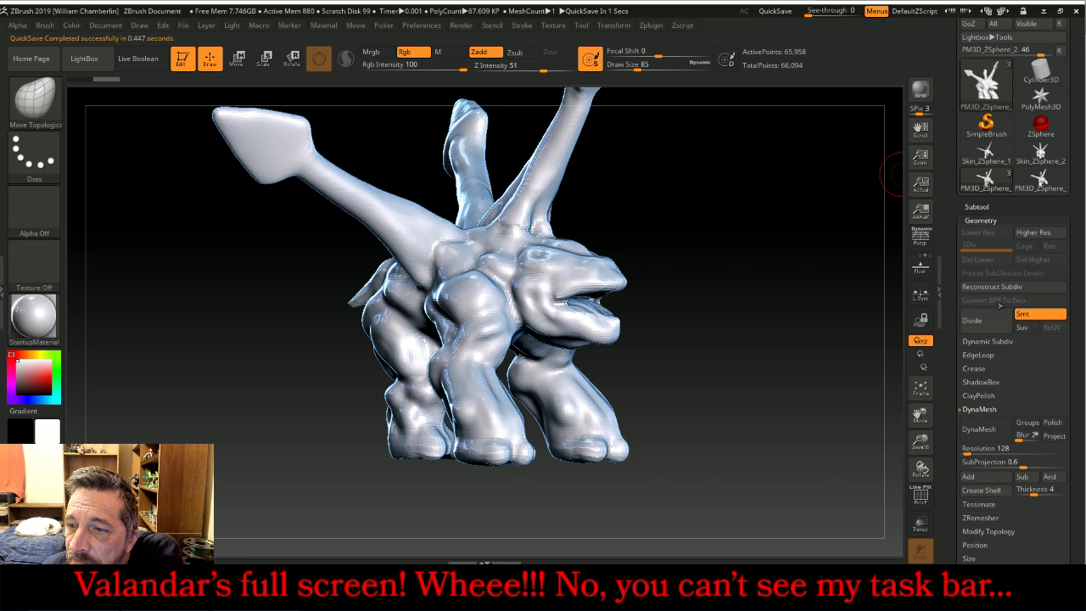
pyautogui.click(993, 322)
pyautogui.moveTo(800, 315); pyautogui.dragTo(823, 325)
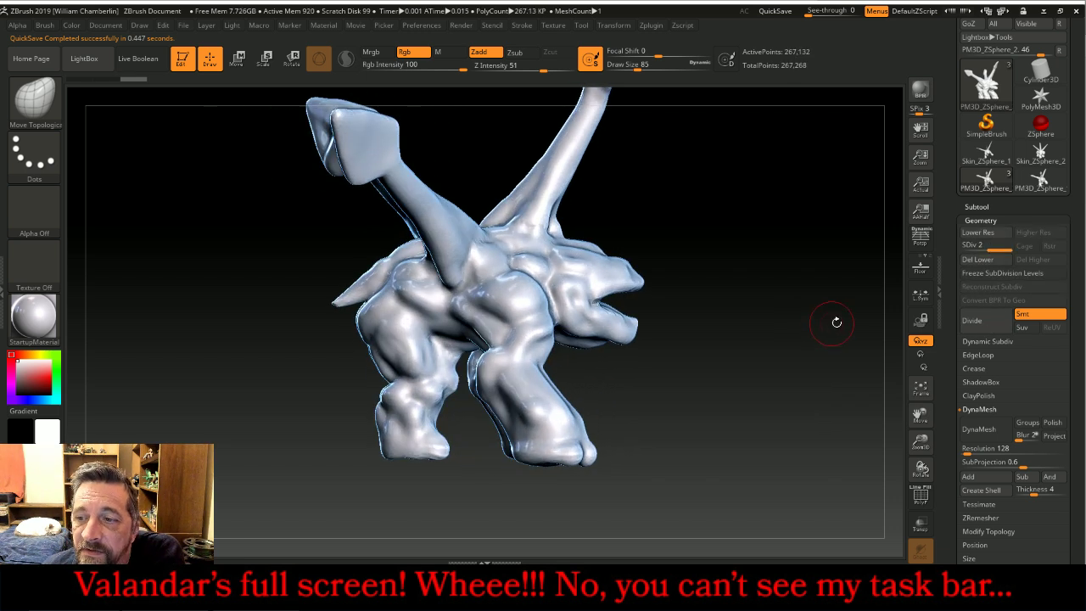
pyautogui.click(978, 260)
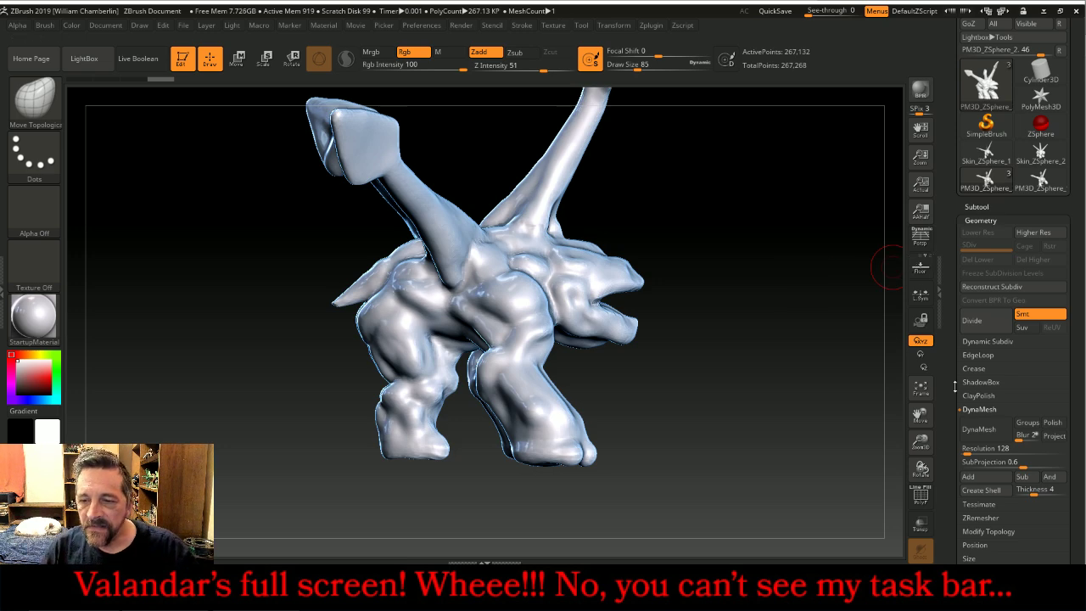
# - Inspect the divided mesh's wireframe and polygroups with PolyFrame, and switch the display back off
pyautogui.click(918, 501)
pyautogui.moveTo(920, 443)
pyautogui.mouseDown()
pyautogui.moveTo(932, 535)
pyautogui.moveTo(925, 455)
pyautogui.mouseUp()
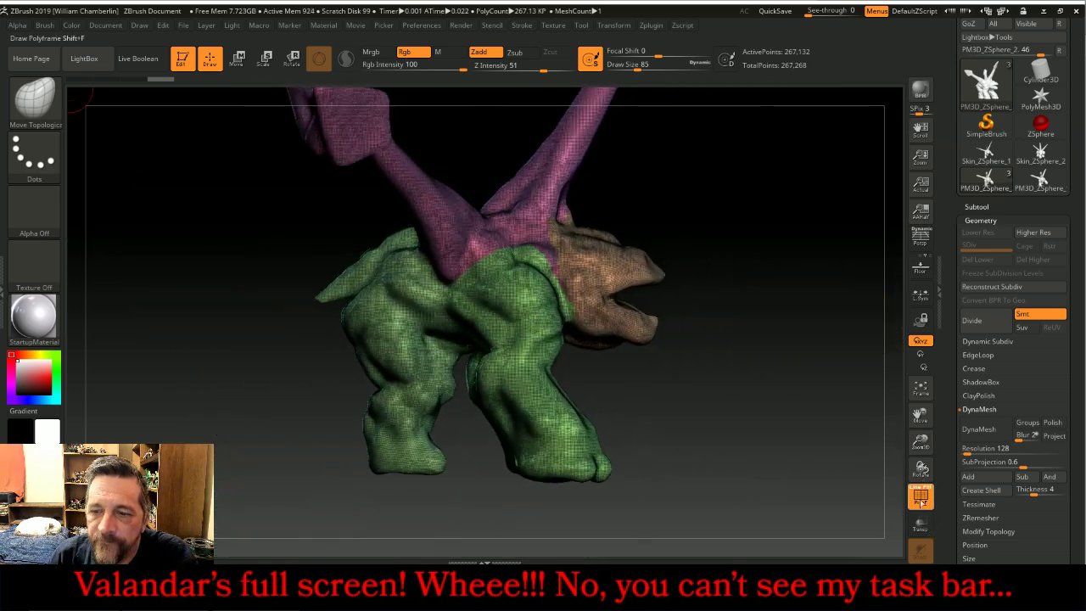
pyautogui.click(920, 498)
pyautogui.moveTo(839, 453); pyautogui.dragTo(825, 452)
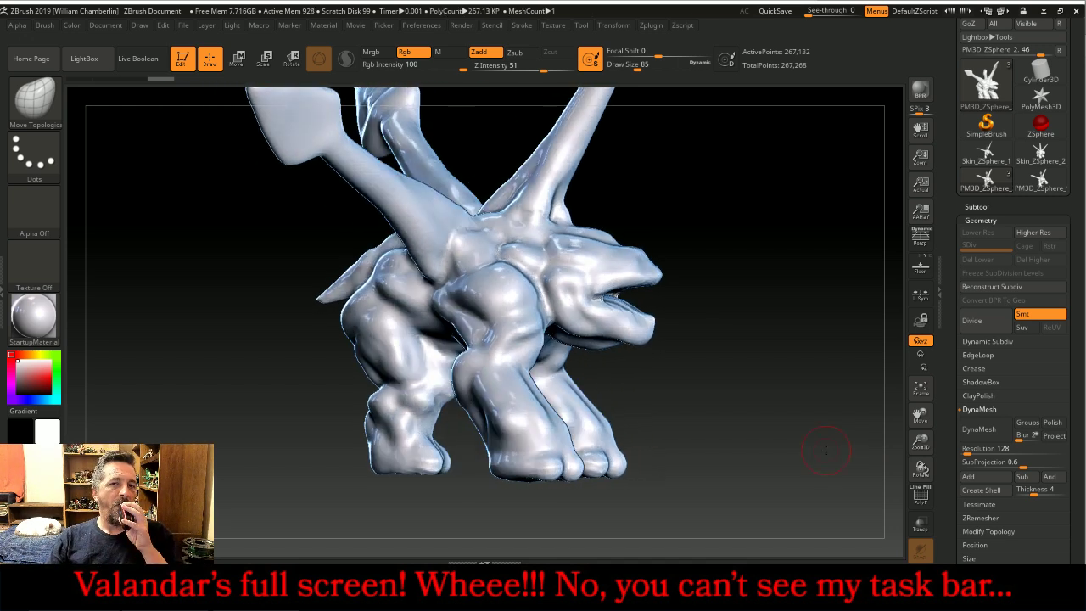
# - Even out the whole creature with the Relax deformation and a Polish of 100
pyautogui.scroll(-5, 1035, 213)
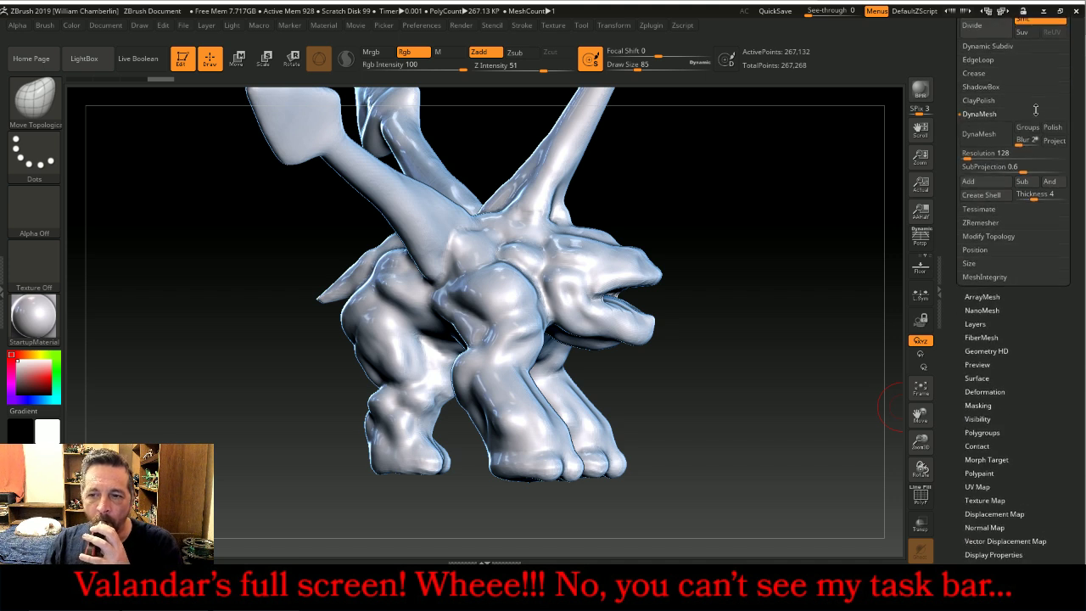
pyautogui.click(998, 390)
pyautogui.moveTo(972, 132); pyautogui.dragTo(1082, 136)
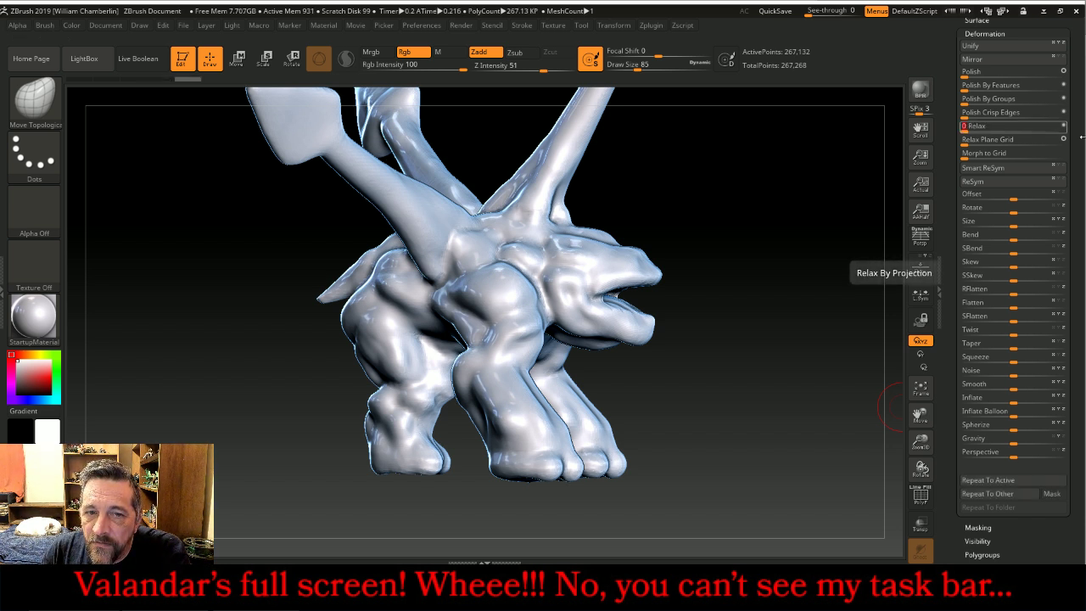
pyautogui.moveTo(1010, 71); pyautogui.dragTo(1080, 71)
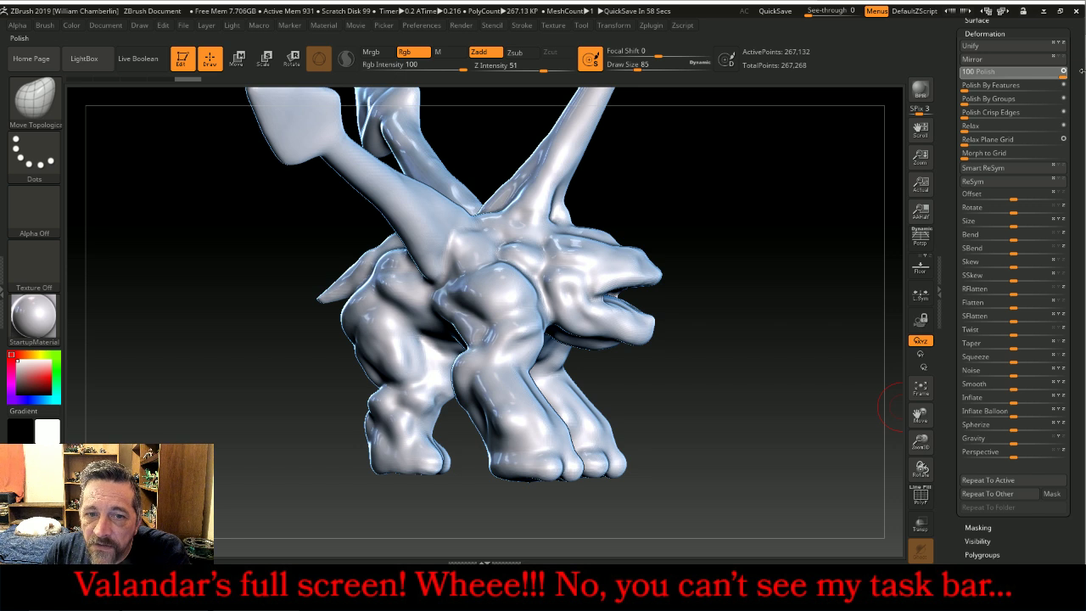
# - Smooth the lumps on the near front leg and the side of the head with a draw size of 285
pyautogui.moveTo(843, 230)
pyautogui.mouseDown()
pyautogui.moveTo(879, 236)
pyautogui.moveTo(841, 235)
pyautogui.mouseUp()
pyautogui.press('shift')
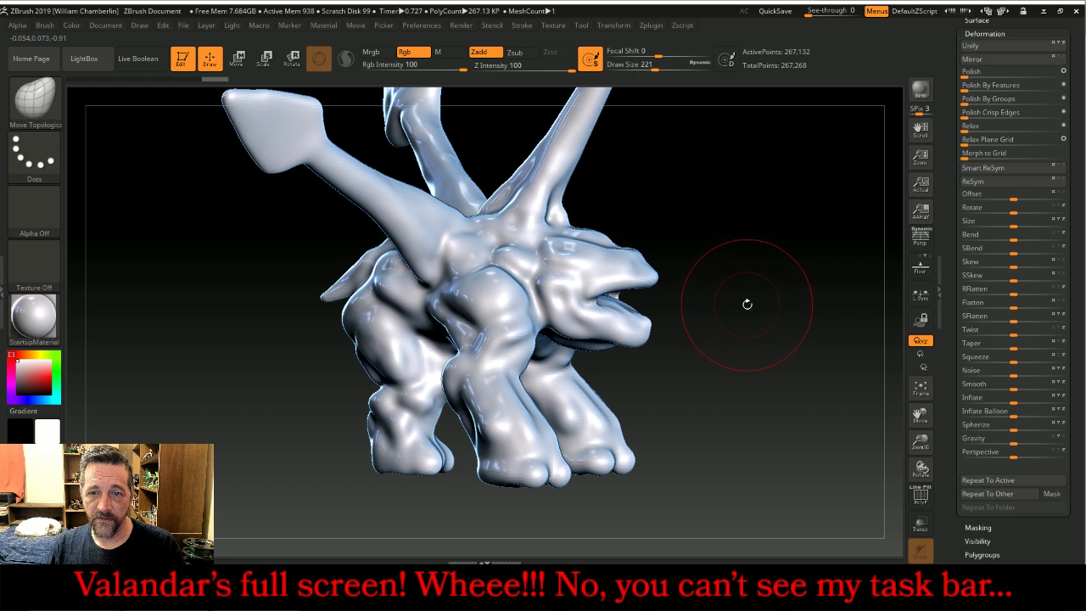
pyautogui.press('shift')
pyautogui.keyDown('shift'); pyautogui.moveTo(482, 320); pyautogui.dragTo(482, 321); pyautogui.keyUp('shift')
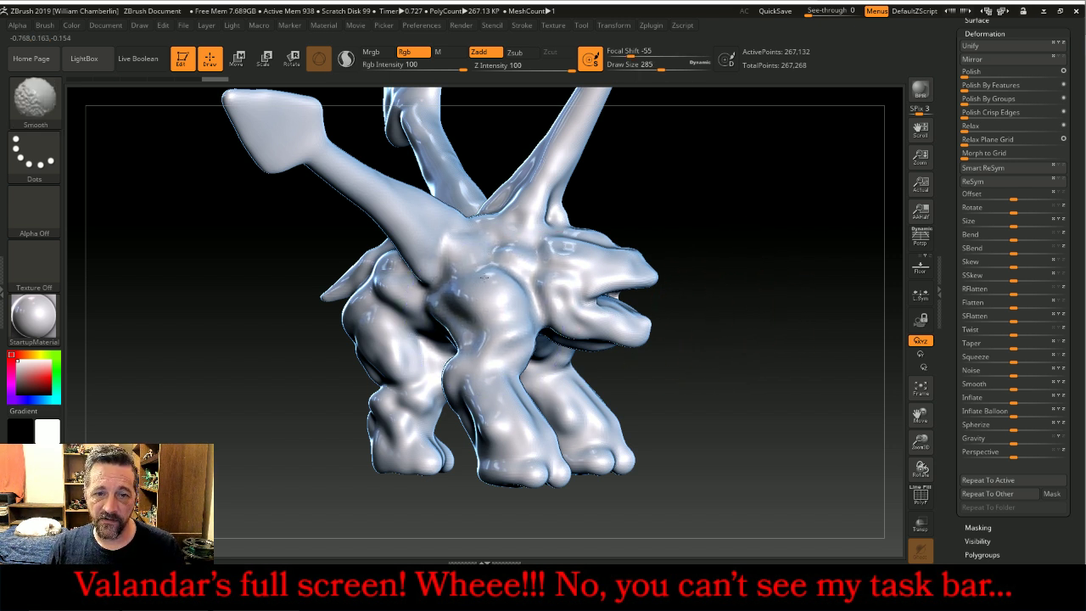
pyautogui.moveTo(507, 421)
pyautogui.keyDown('shift'); pyautogui.mouseDown()
pyautogui.moveTo(450, 373)
pyautogui.moveTo(408, 357)
pyautogui.moveTo(379, 298)
pyautogui.mouseUp(); pyautogui.keyUp('shift')
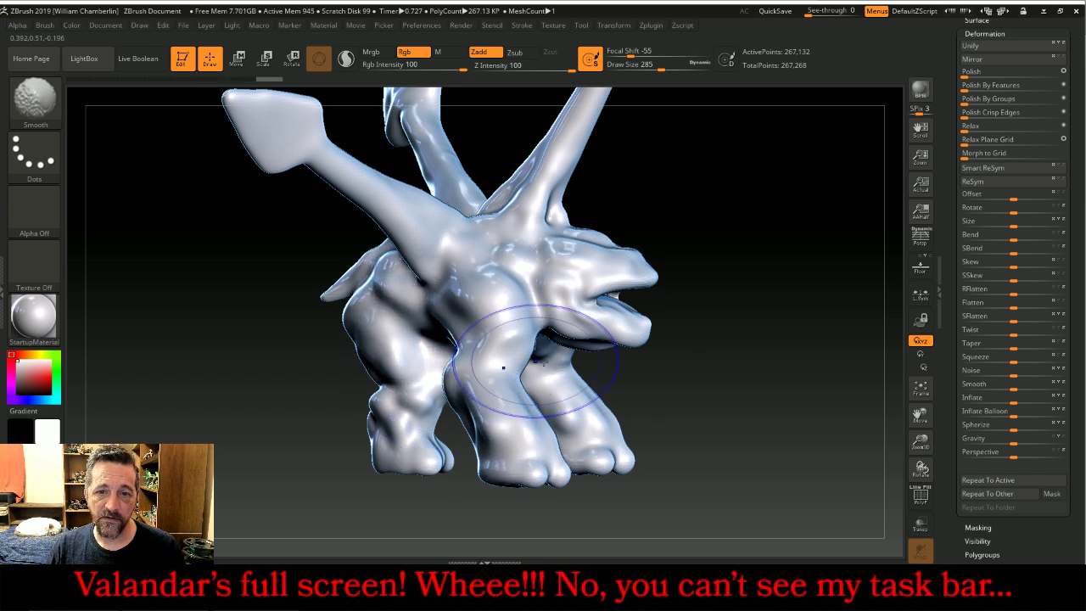
pyautogui.moveTo(613, 288)
pyautogui.keyDown('shift'); pyautogui.mouseDown()
pyautogui.moveTo(593, 299)
pyautogui.moveTo(560, 271)
pyautogui.moveTo(572, 286)
pyautogui.mouseUp(); pyautogui.keyUp('shift')
# - Smooth the muscle bumps on the rear leg and hindquarters from both sides
pyautogui.moveTo(638, 372); pyautogui.dragTo(710, 376)
pyautogui.keyDown('shift'); pyautogui.moveTo(451, 331); pyautogui.dragTo(393, 346); pyautogui.keyUp('shift')
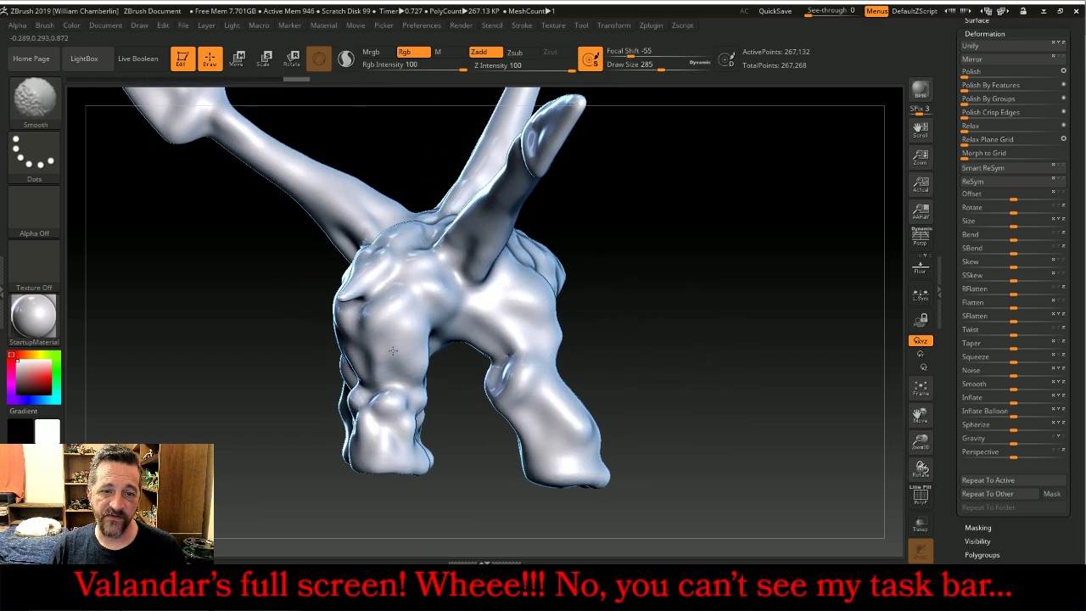
pyautogui.keyDown('shift'); pyautogui.moveTo(386, 389); pyautogui.dragTo(392, 381); pyautogui.keyUp('shift')
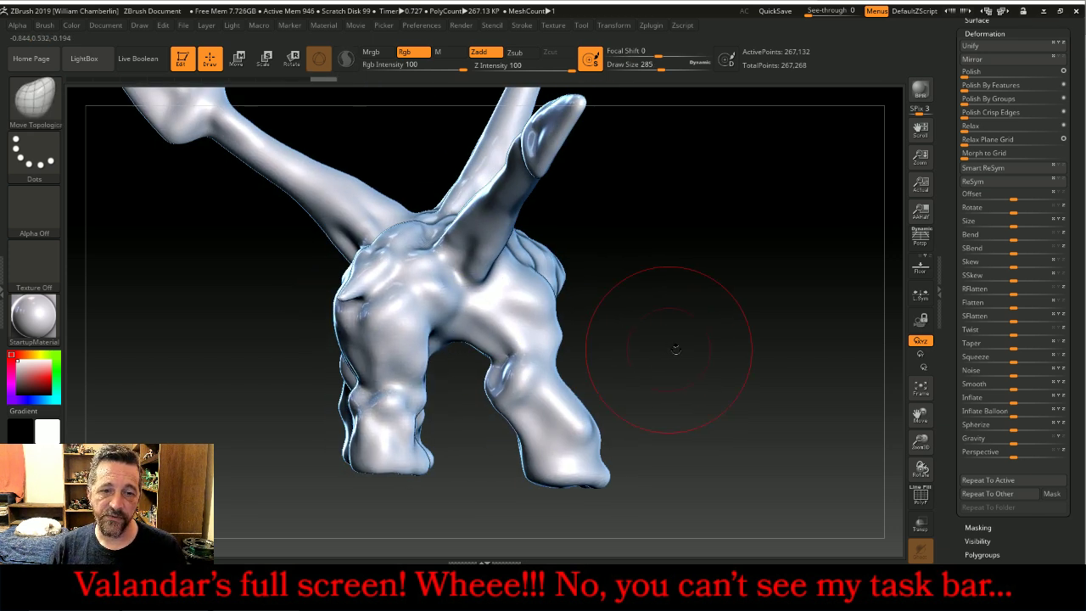
pyautogui.moveTo(668, 347); pyautogui.dragTo(718, 354)
pyautogui.moveTo(366, 351)
pyautogui.keyDown('shift'); pyautogui.mouseDown()
pyautogui.moveTo(282, 298)
pyautogui.moveTo(234, 350)
pyautogui.moveTo(256, 296)
pyautogui.mouseUp(); pyautogui.keyUp('shift')
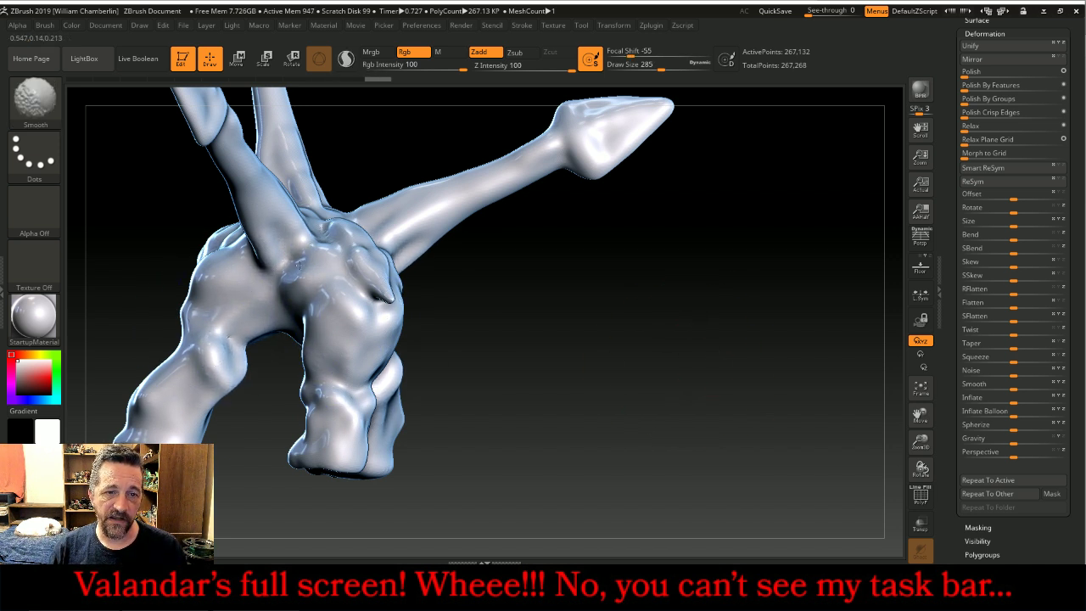
# - Choose the Move Topological brush and smooth the shoulder area around the side tentacle's base
pyautogui.press('b')
pyautogui.press('m')
pyautogui.press('t')
pyautogui.moveTo(552, 362)
pyautogui.mouseDown()
pyautogui.moveTo(636, 379)
pyautogui.moveTo(696, 368)
pyautogui.moveTo(732, 381)
pyautogui.moveTo(742, 366)
pyautogui.mouseUp()
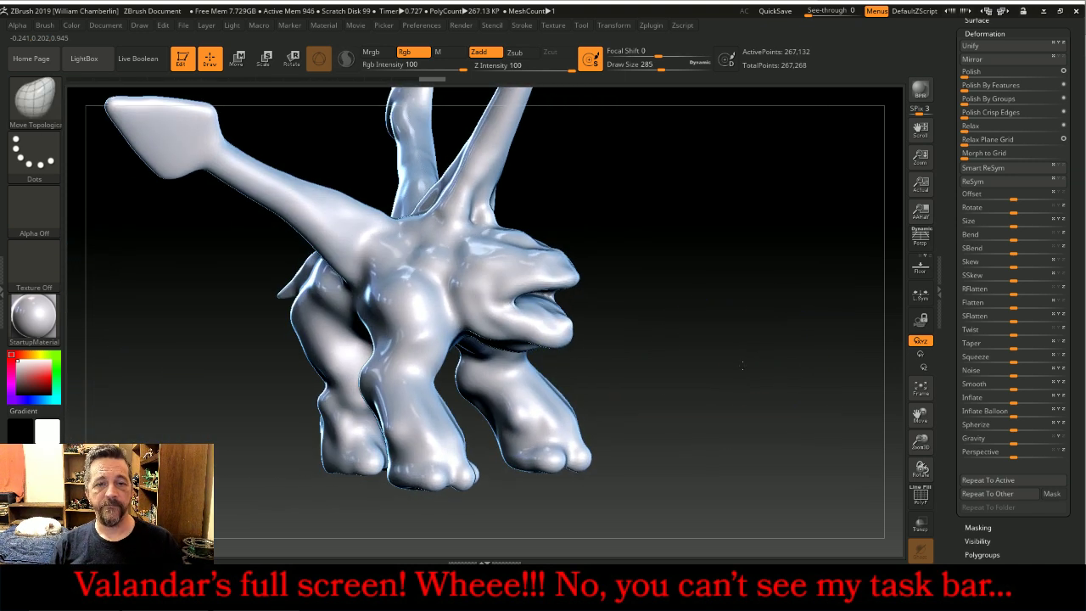
pyautogui.moveTo(714, 290)
pyautogui.mouseDown()
pyautogui.moveTo(585, 280)
pyautogui.moveTo(407, 240)
pyautogui.mouseUp()
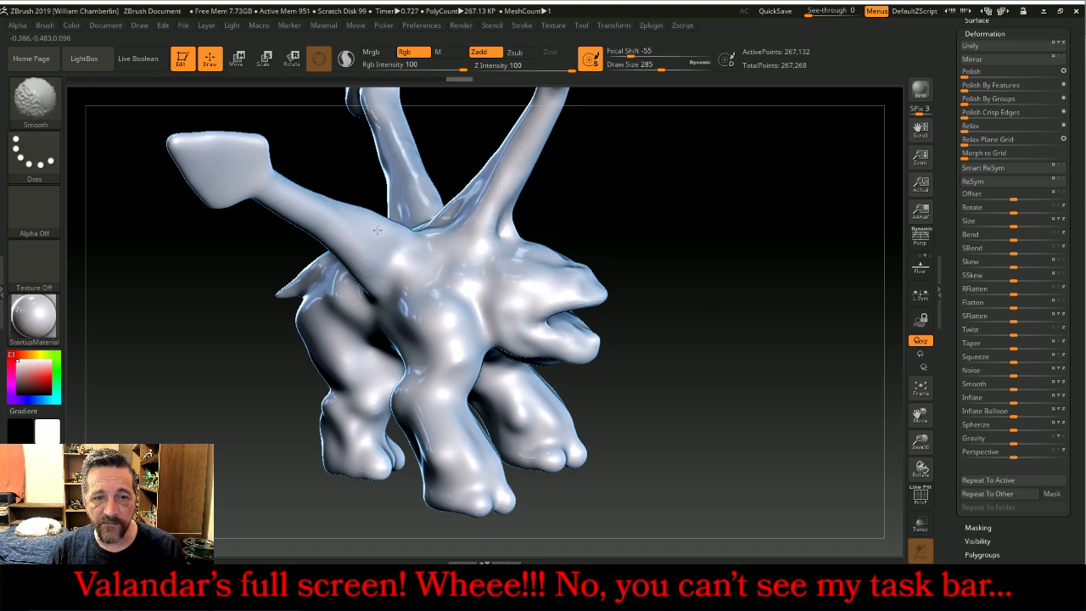
# - Bring the head into close view and reduce the Move Topological draw size to 149
pyautogui.moveTo(741, 299); pyautogui.dragTo(877, 374)
pyautogui.moveTo(921, 441); pyautogui.dragTo(826, 402)
pyautogui.moveTo(920, 439); pyautogui.dragTo(921, 427)
pyautogui.click(34, 97)
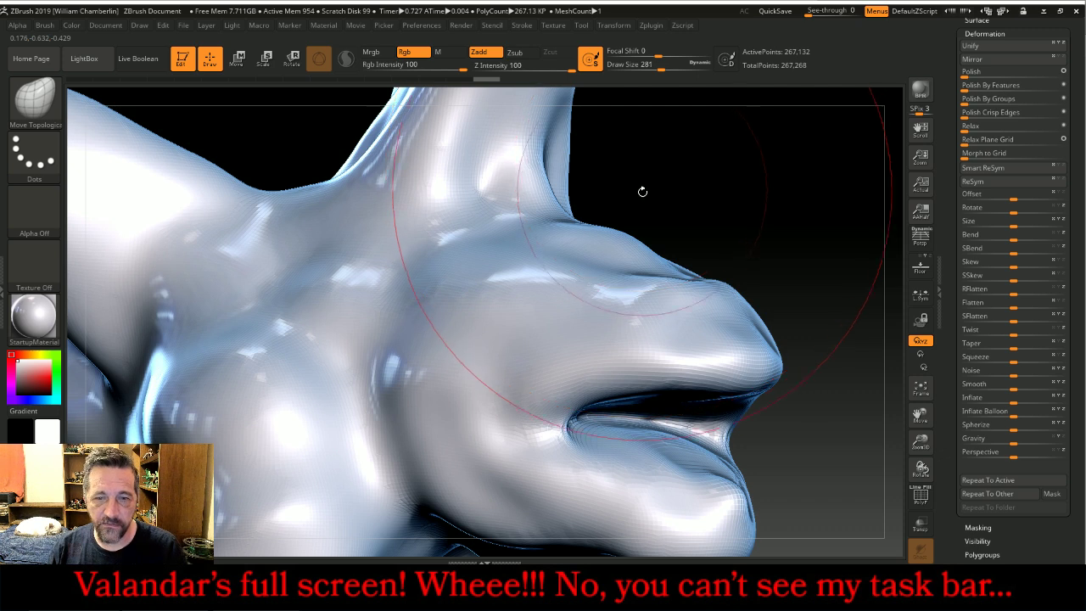
pyautogui.press('[')
pyautogui.press('[')
pyautogui.press('[')
pyautogui.moveTo(741, 201)
pyautogui.mouseDown()
pyautogui.moveTo(741, 139)
pyautogui.moveTo(727, 206)
pyautogui.mouseUp()
pyautogui.press('[')
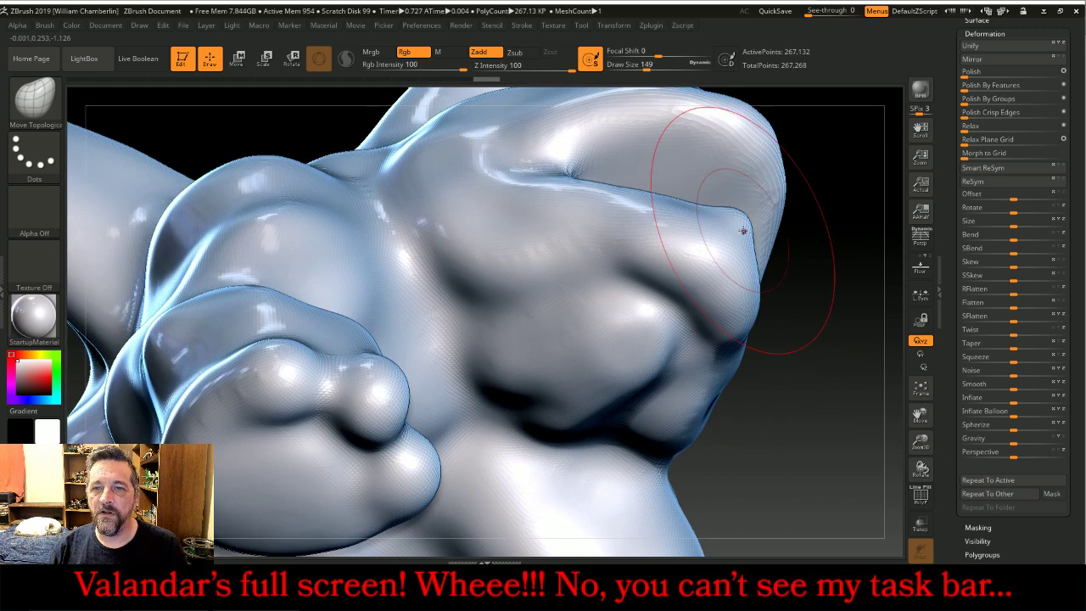
# - Reduce the draw size to 57 and pull the front tip of the lower lip upward
pyautogui.press('[')
pyautogui.press('[')
pyautogui.moveTo(803, 297)
pyautogui.mouseDown()
pyautogui.moveTo(789, 356)
pyautogui.moveTo(747, 375)
pyautogui.mouseUp()
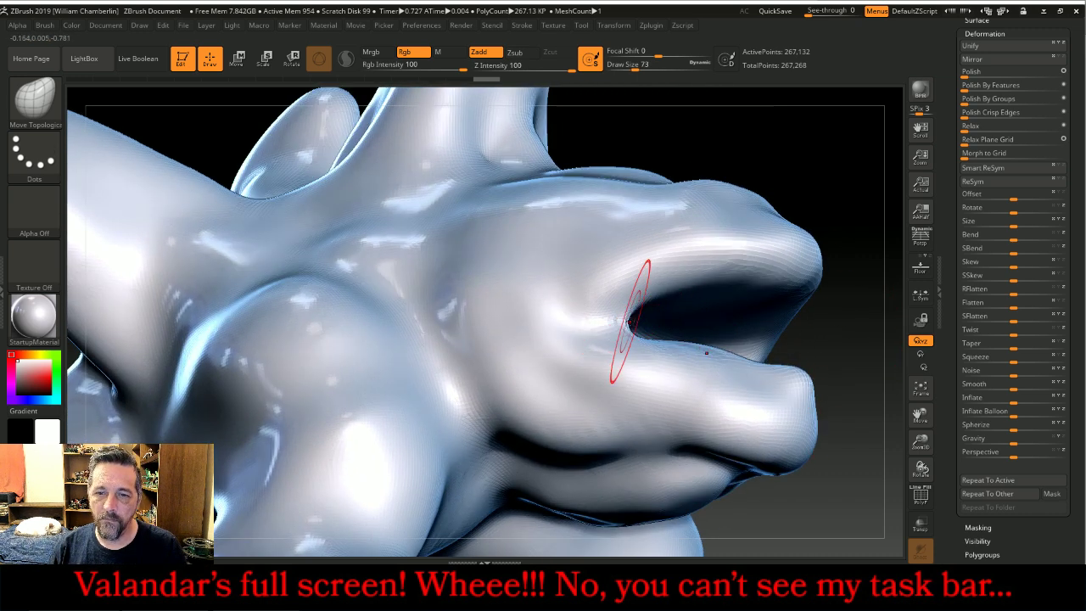
pyautogui.press('[')
pyautogui.press('[')
pyautogui.press('[')
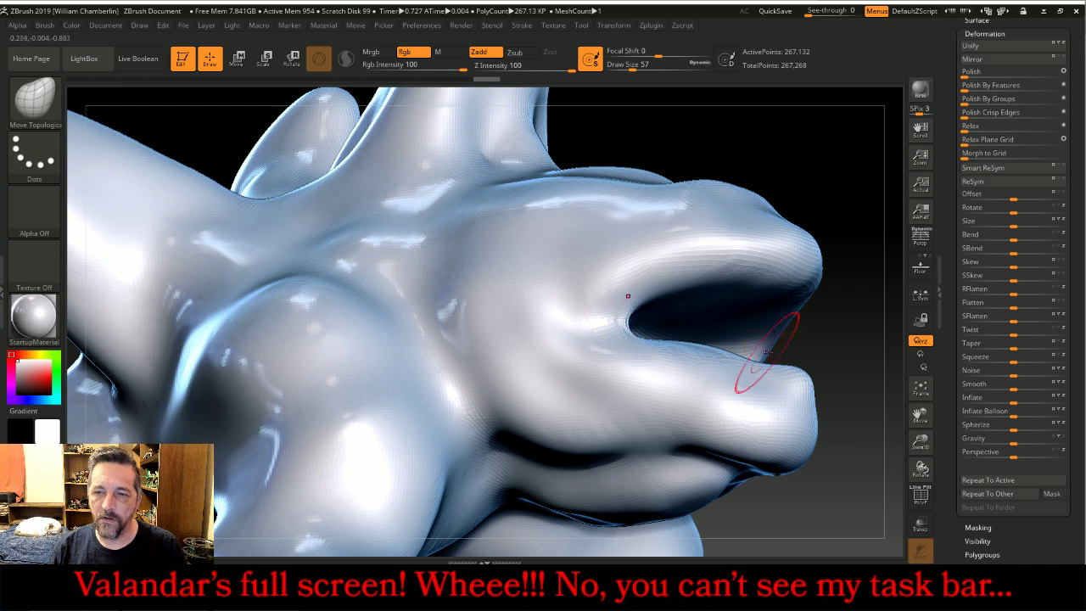
pyautogui.moveTo(841, 352); pyautogui.dragTo(822, 314)
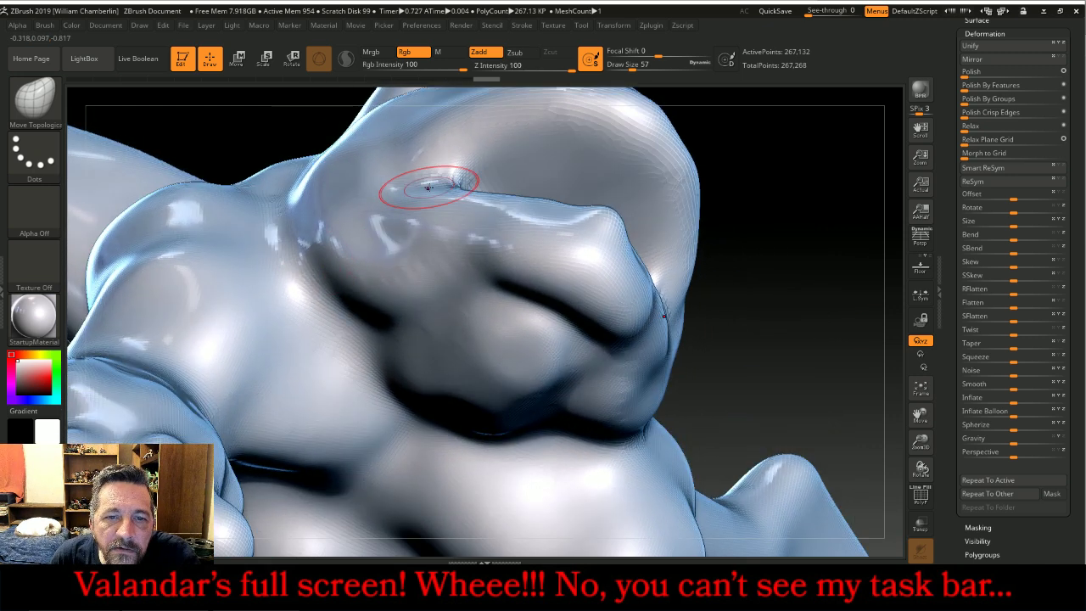
# - Reshape the corner of the mouth and the lower lip edge with the Move Topological brush
pyautogui.moveTo(459, 177)
pyautogui.mouseDown()
pyautogui.moveTo(429, 163)
pyautogui.moveTo(471, 182)
pyautogui.moveTo(402, 171)
pyautogui.moveTo(453, 170)
pyautogui.moveTo(508, 137)
pyautogui.moveTo(560, 137)
pyautogui.moveTo(611, 144)
pyautogui.moveTo(653, 174)
pyautogui.moveTo(555, 162)
pyautogui.moveTo(666, 182)
pyautogui.mouseUp()
pyautogui.moveTo(765, 193)
pyautogui.mouseDown()
pyautogui.moveTo(793, 286)
pyautogui.moveTo(754, 271)
pyautogui.mouseUp()
pyautogui.moveTo(476, 201)
pyautogui.mouseDown()
pyautogui.moveTo(545, 243)
pyautogui.moveTo(585, 242)
pyautogui.moveTo(595, 257)
pyautogui.mouseUp()
pyautogui.moveTo(755, 253)
pyautogui.mouseDown()
pyautogui.moveTo(779, 258)
pyautogui.moveTo(670, 254)
pyautogui.mouseUp()
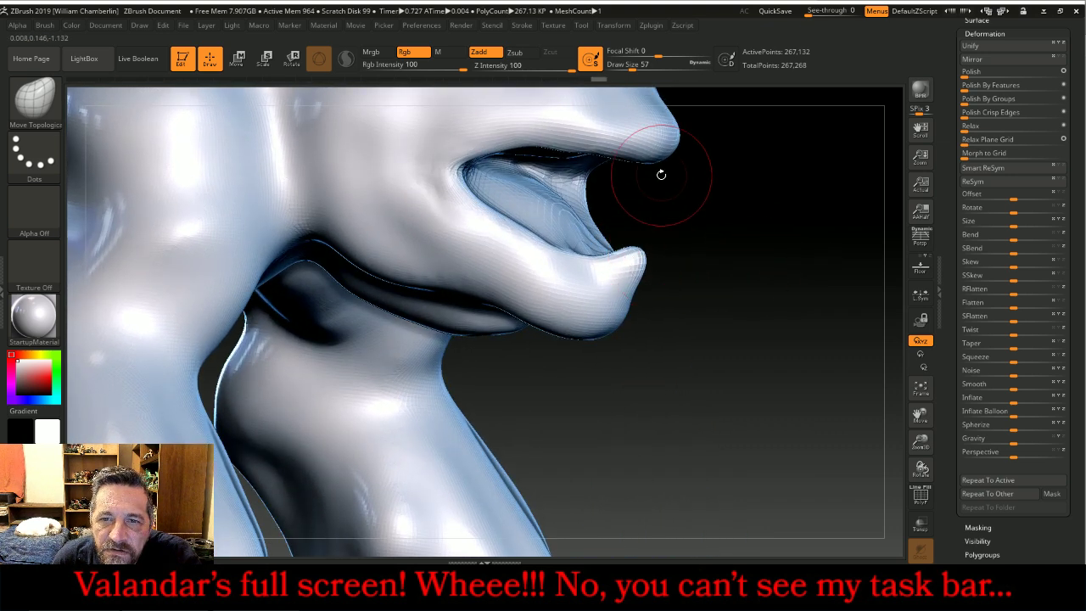
# - Adjust the inner mouth lining and mouth corners symmetrically behind the lower lip
pyautogui.moveTo(667, 177)
pyautogui.mouseDown()
pyautogui.moveTo(682, 174)
pyautogui.moveTo(662, 167)
pyautogui.mouseUp()
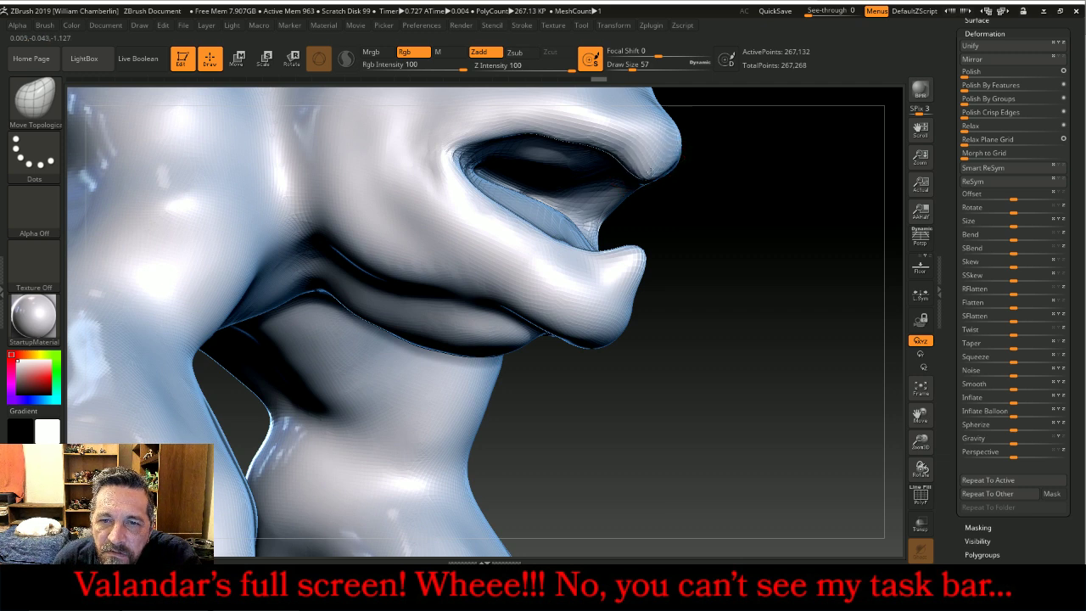
pyautogui.moveTo(681, 201)
pyautogui.mouseDown()
pyautogui.moveTo(716, 300)
pyautogui.moveTo(661, 231)
pyautogui.mouseUp()
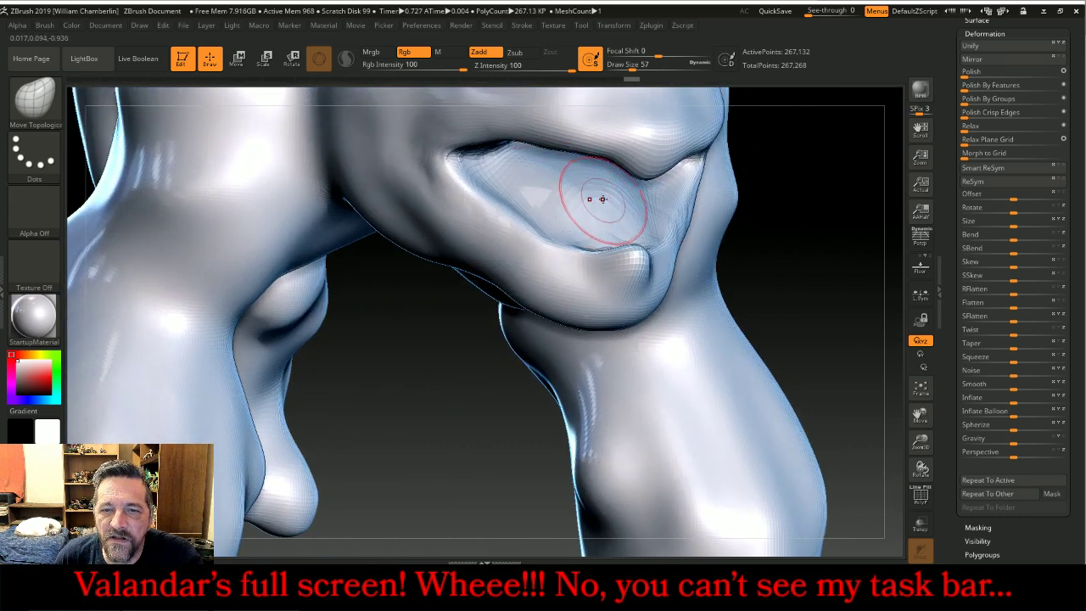
pyautogui.moveTo(823, 283); pyautogui.dragTo(799, 266)
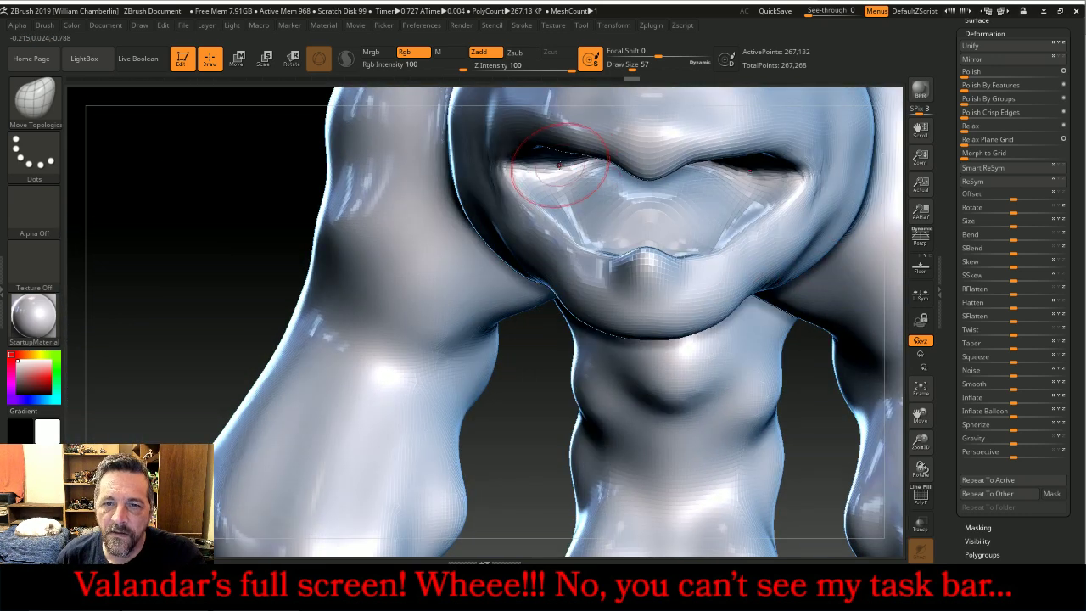
pyautogui.moveTo(536, 171); pyautogui.dragTo(558, 204)
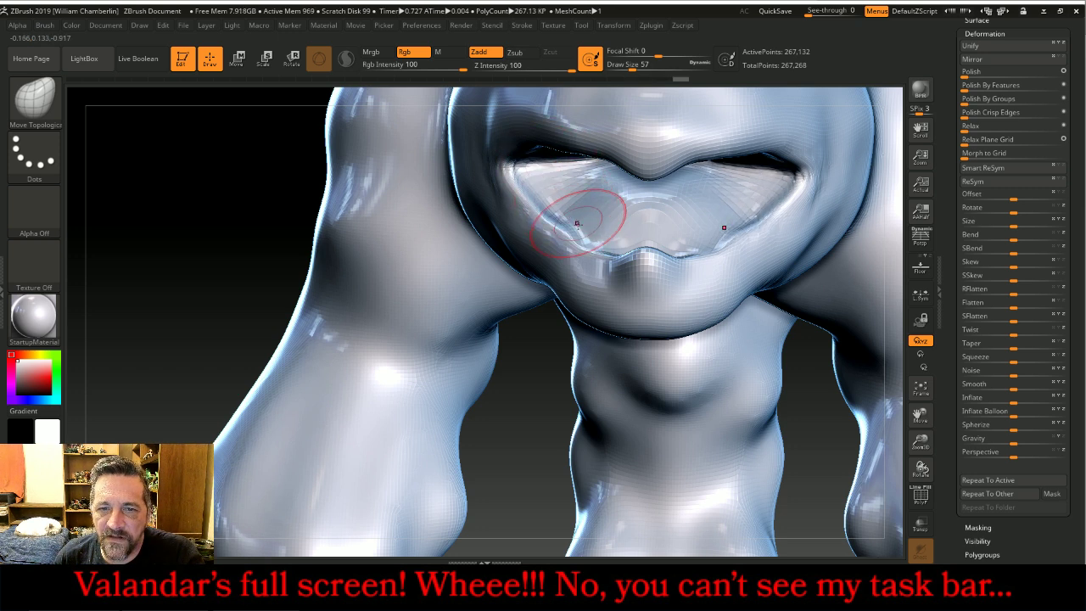
pyautogui.moveTo(283, 213); pyautogui.dragTo(266, 181)
# - Push the mouth lining in beneath the upper lip to define its inner edge back to the corner
pyautogui.moveTo(789, 292); pyautogui.dragTo(781, 233)
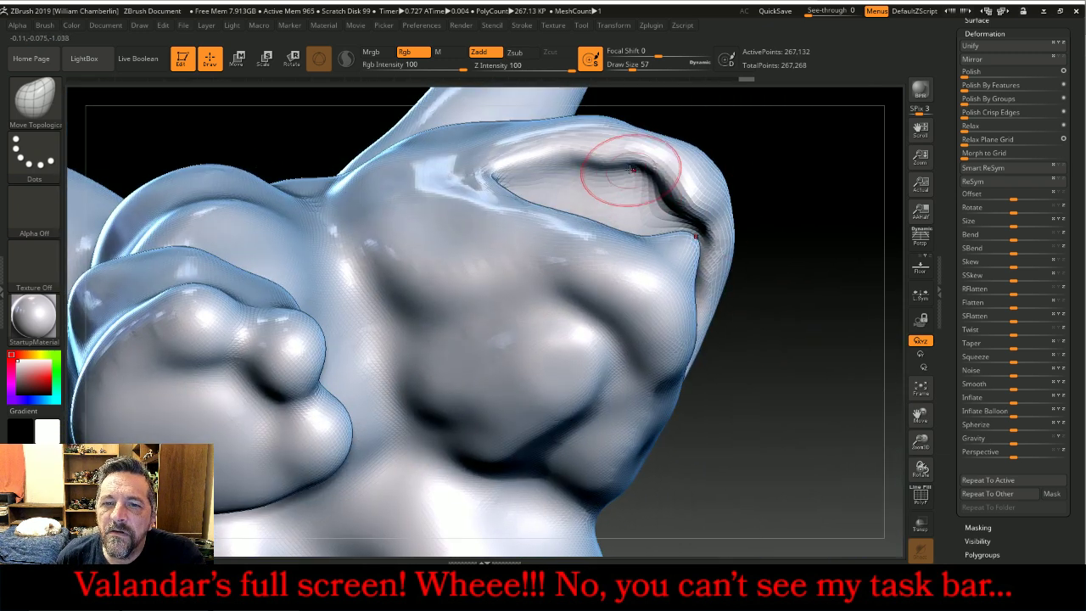
pyautogui.moveTo(581, 172); pyautogui.dragTo(568, 164)
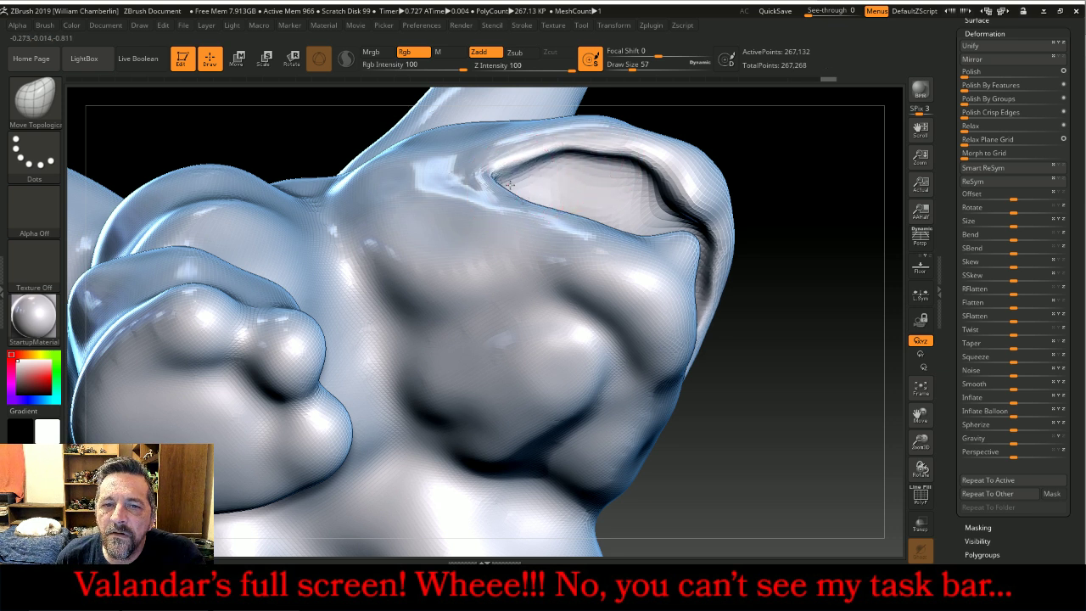
pyautogui.moveTo(636, 178)
pyautogui.mouseDown()
pyautogui.moveTo(677, 204)
pyautogui.moveTo(695, 174)
pyautogui.moveTo(817, 194)
pyautogui.moveTo(807, 247)
pyautogui.mouseUp()
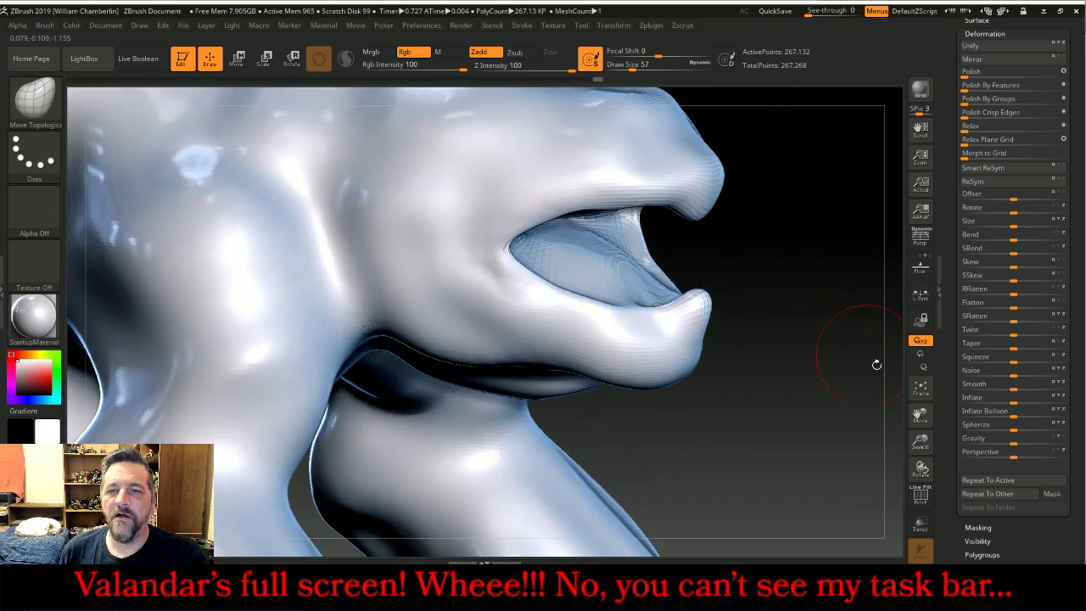
# - Inflate the fold around the mouth corner with the Inflat brush at draw size 41 and Z Intensity 8
pyautogui.moveTo(931, 445); pyautogui.dragTo(914, 477)
pyautogui.click(34, 97)
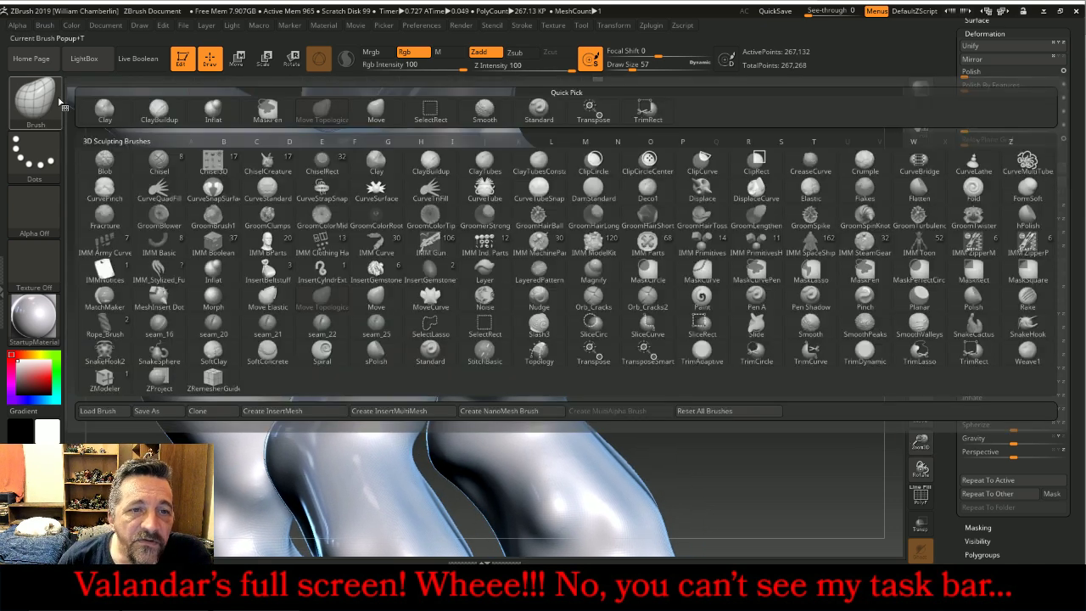
pyautogui.click(202, 111)
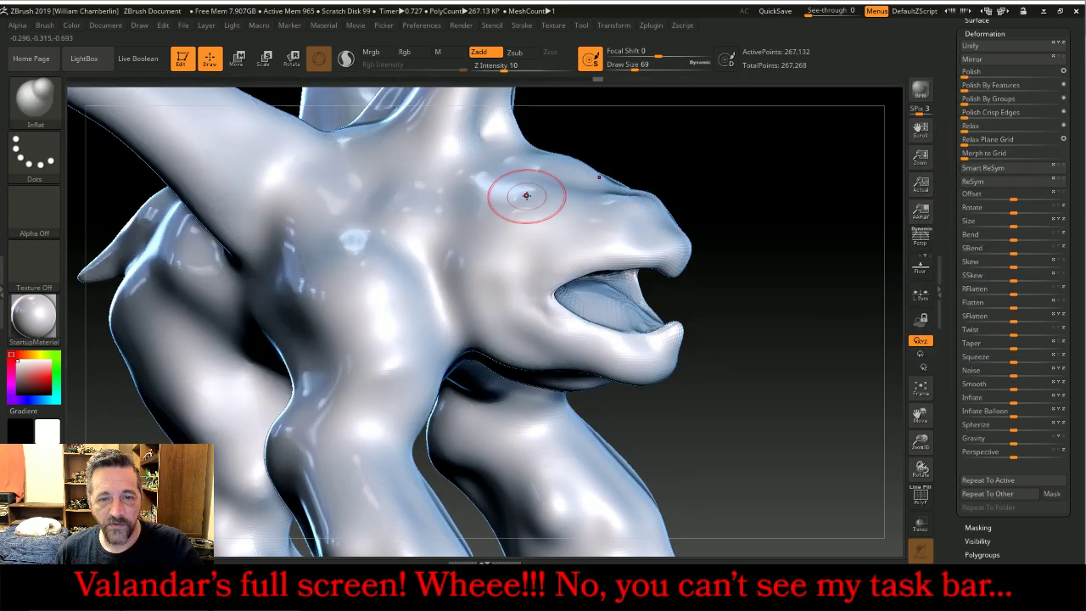
pyautogui.press('[')
pyautogui.press('[')
pyautogui.press('[')
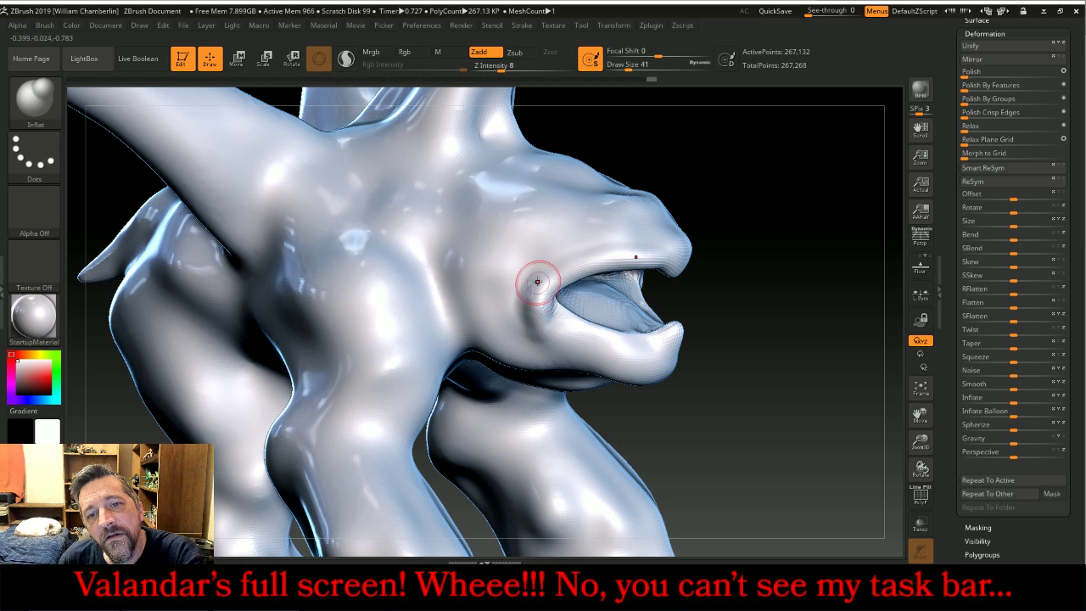
pyautogui.moveTo(534, 289); pyautogui.dragTo(513, 306)
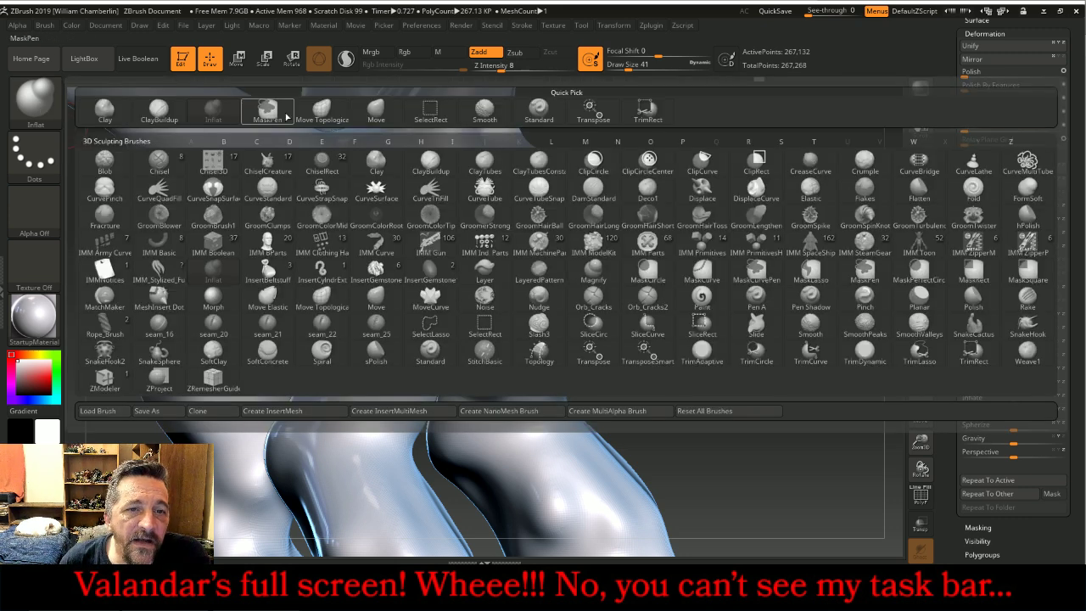
# - Reshape the upper lip and mouth corner symmetrically with the Move Topological brush at draw size 73
pyautogui.click(322, 108)
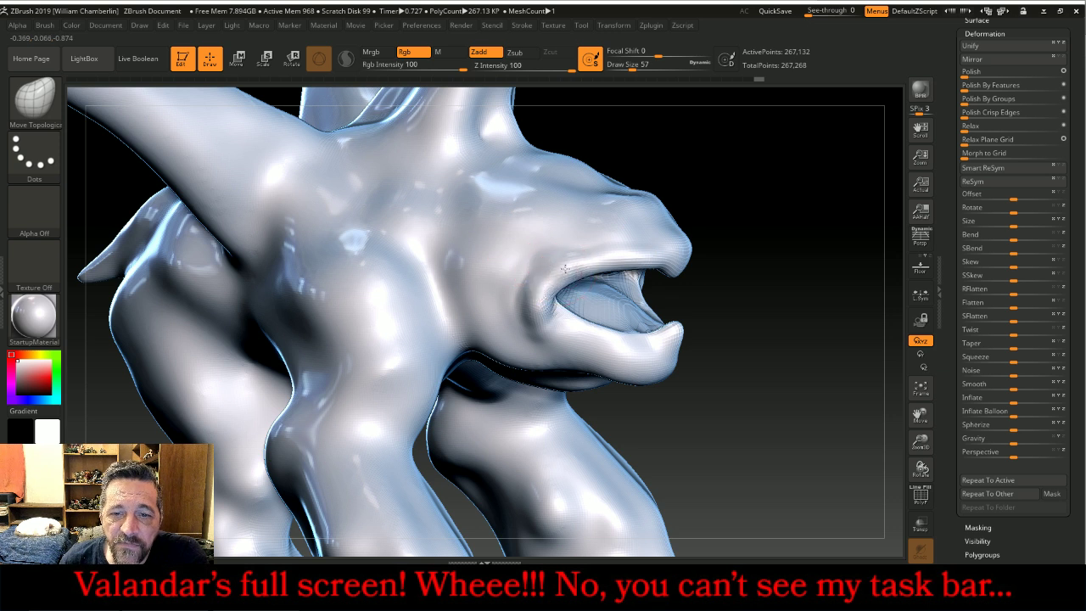
pyautogui.keyDown('shift'); pyautogui.moveTo(552, 283); pyautogui.dragTo(547, 282); pyautogui.keyUp('shift')
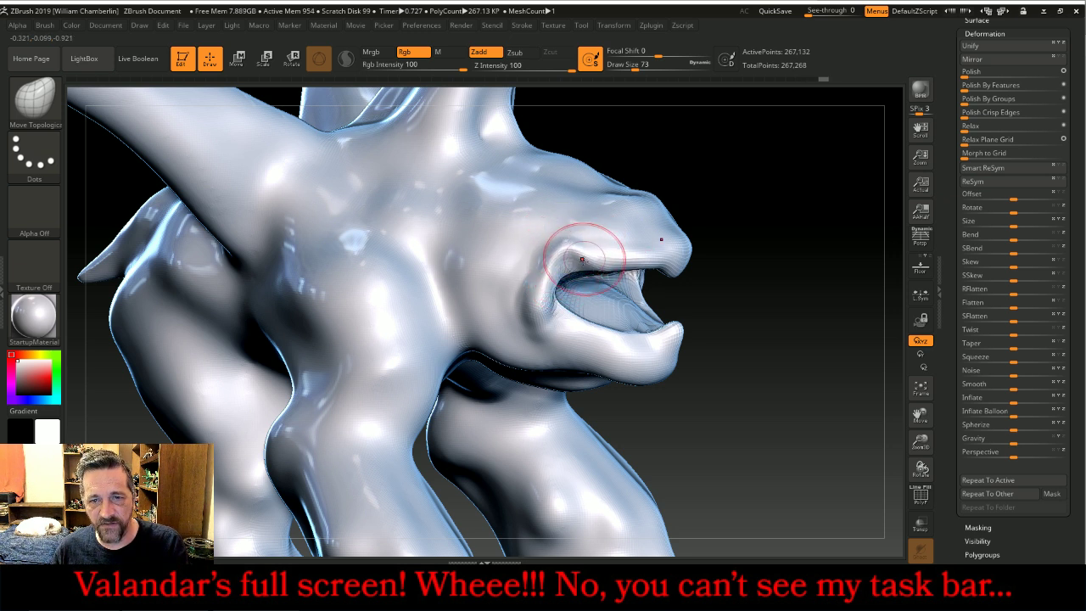
pyautogui.moveTo(553, 274); pyautogui.dragTo(544, 302)
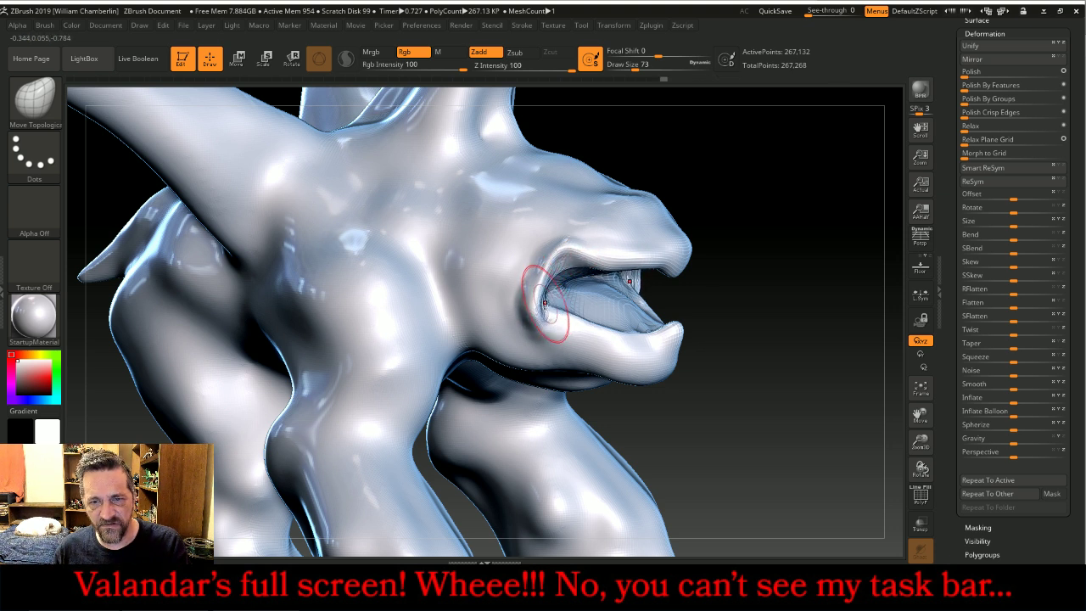
pyautogui.moveTo(560, 254); pyautogui.dragTo(601, 250)
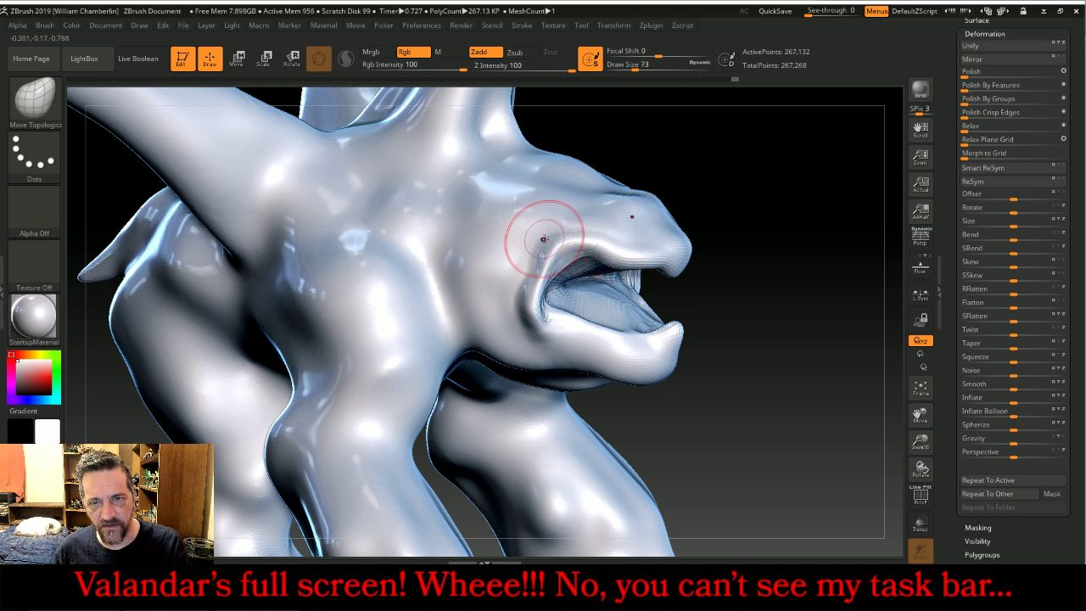
pyautogui.moveTo(766, 345)
pyautogui.mouseDown()
pyautogui.moveTo(788, 342)
pyautogui.moveTo(772, 328)
pyautogui.mouseUp()
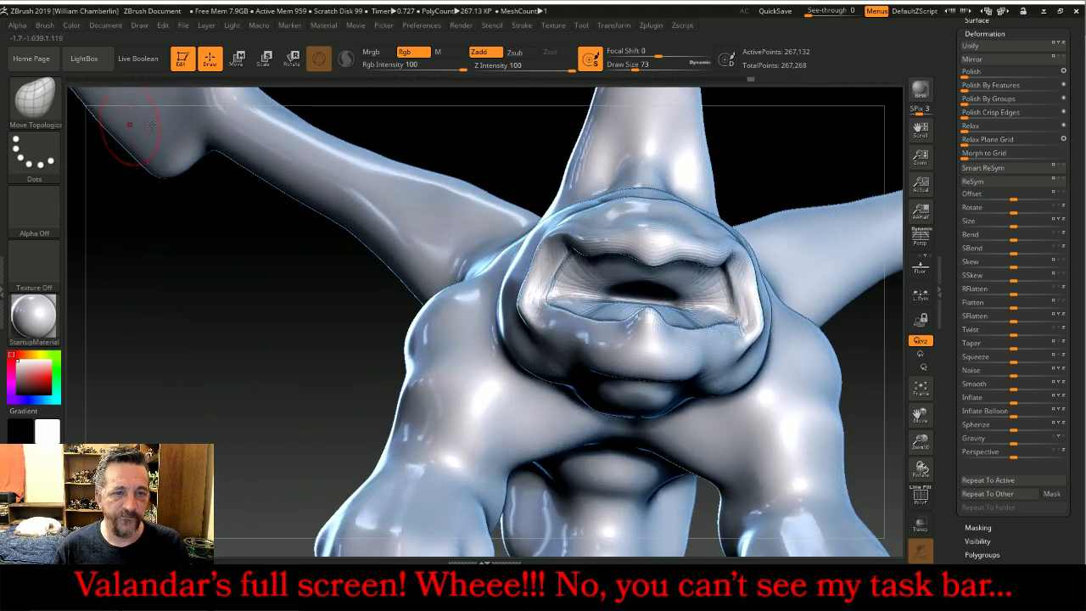
# - Refine the inner edges of both mouth corners from the front with the brush at draw size 33, smoothing the result
pyautogui.press('[')
pyautogui.press('[')
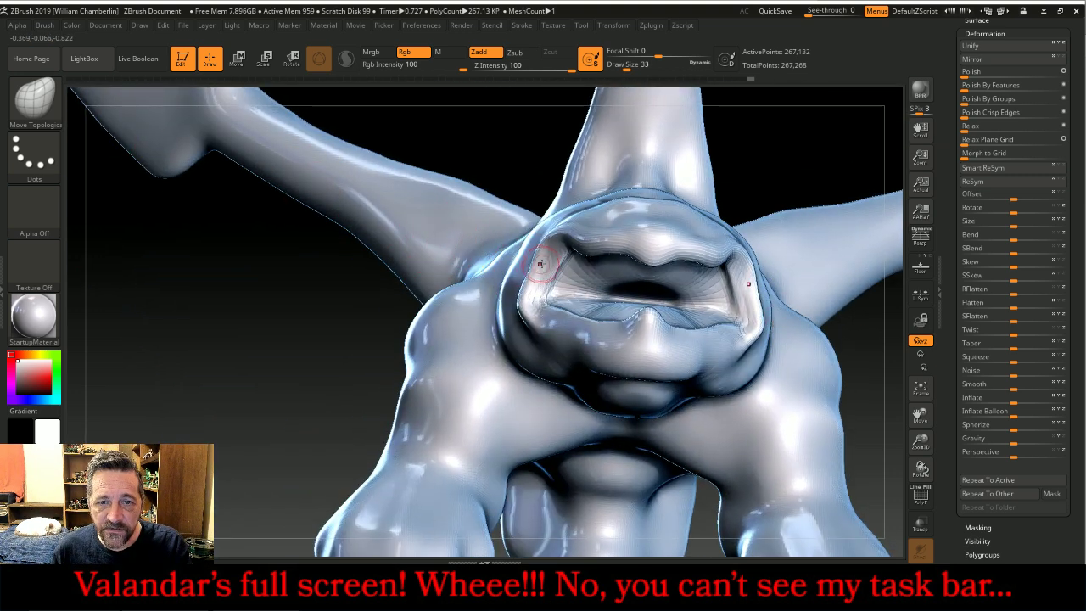
pyautogui.moveTo(562, 257)
pyautogui.mouseDown()
pyautogui.moveTo(543, 272)
pyautogui.moveTo(547, 251)
pyautogui.moveTo(560, 264)
pyautogui.moveTo(560, 294)
pyautogui.moveTo(545, 296)
pyautogui.moveTo(550, 266)
pyautogui.moveTo(548, 297)
pyautogui.mouseUp()
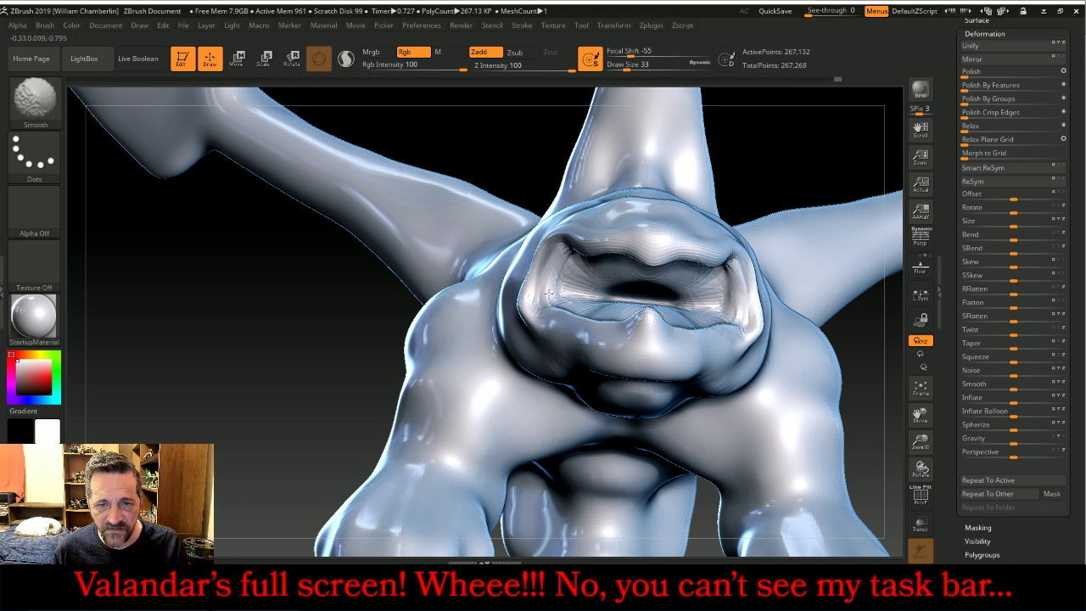
pyautogui.moveTo(259, 370)
pyautogui.mouseDown()
pyautogui.moveTo(286, 391)
pyautogui.moveTo(306, 384)
pyautogui.mouseUp()
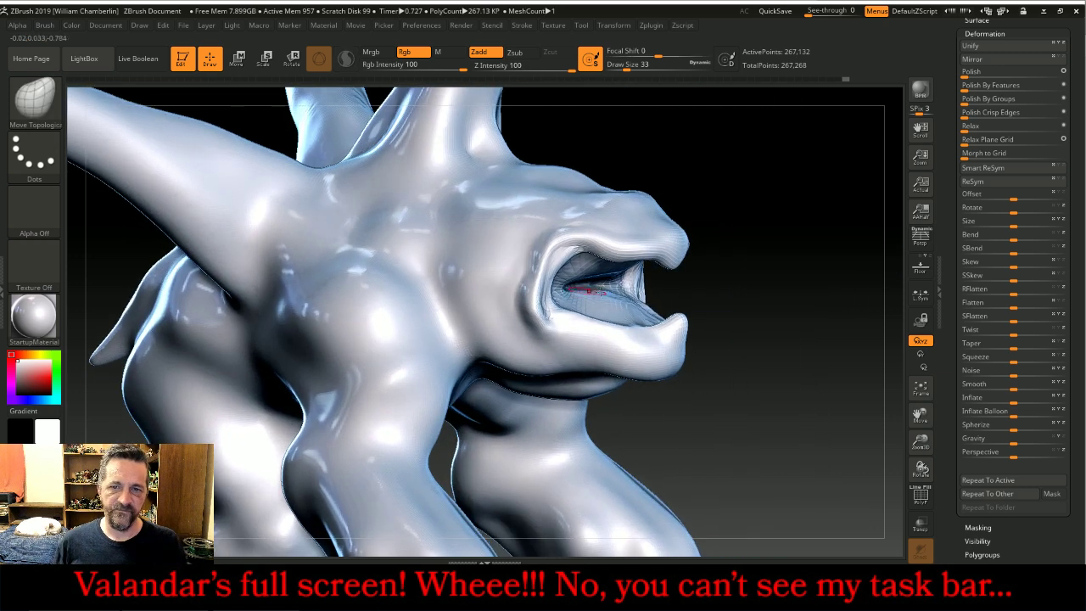
# - Pull the mouth corner lining into a cleaner fold in side view and smooth it
pyautogui.moveTo(767, 286)
pyautogui.mouseDown()
pyautogui.moveTo(703, 289)
pyautogui.moveTo(708, 308)
pyautogui.moveTo(688, 291)
pyautogui.mouseUp()
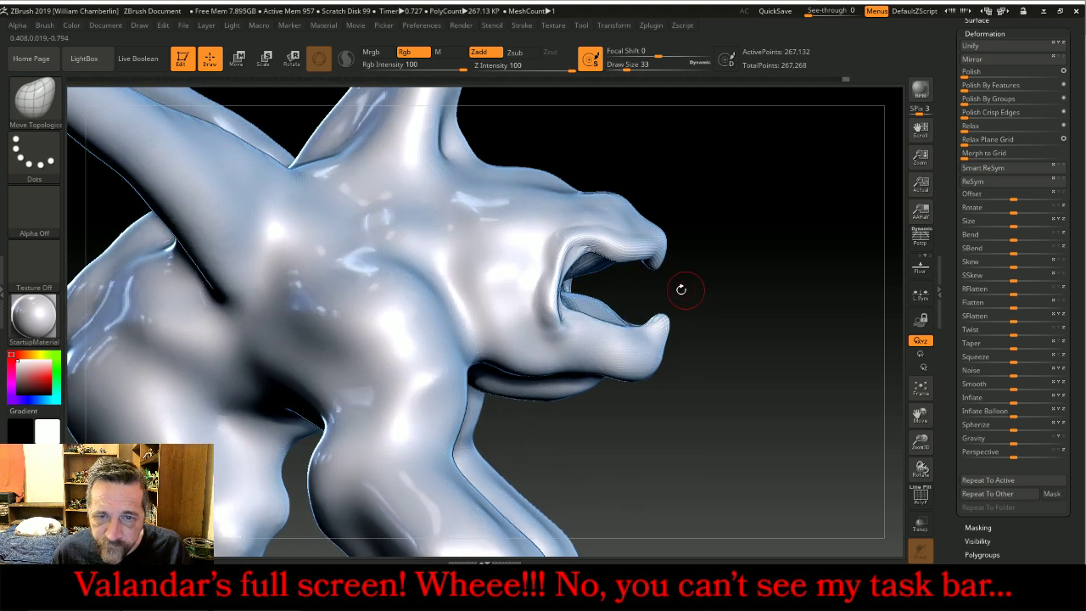
pyautogui.moveTo(568, 286); pyautogui.dragTo(575, 276)
pyautogui.hotkey('ctrl', 'z')
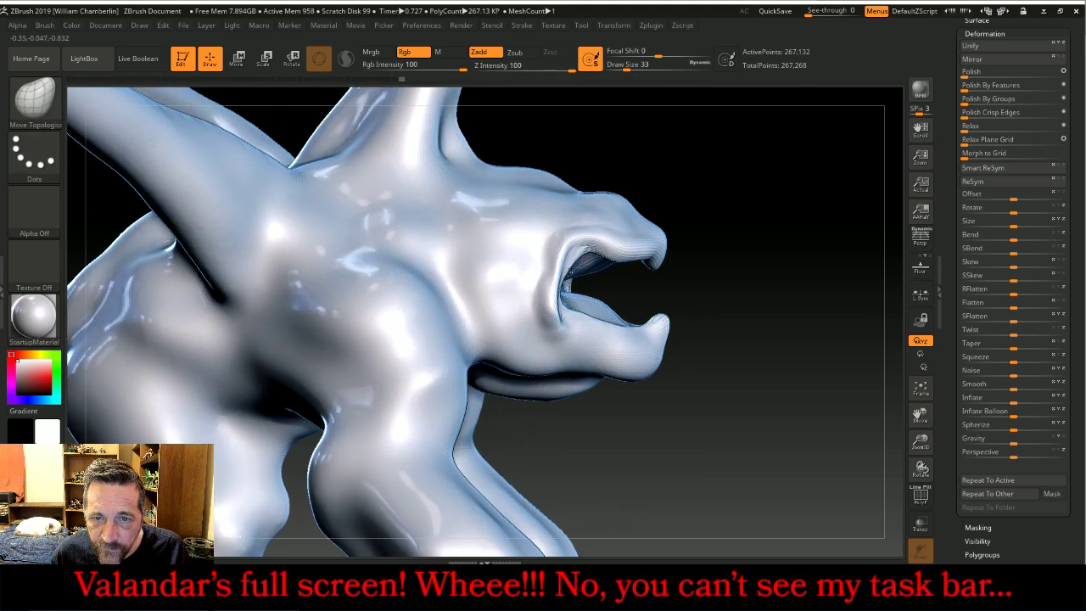
pyautogui.moveTo(589, 271)
pyautogui.mouseDown()
pyautogui.moveTo(662, 279)
pyautogui.moveTo(611, 286)
pyautogui.mouseUp()
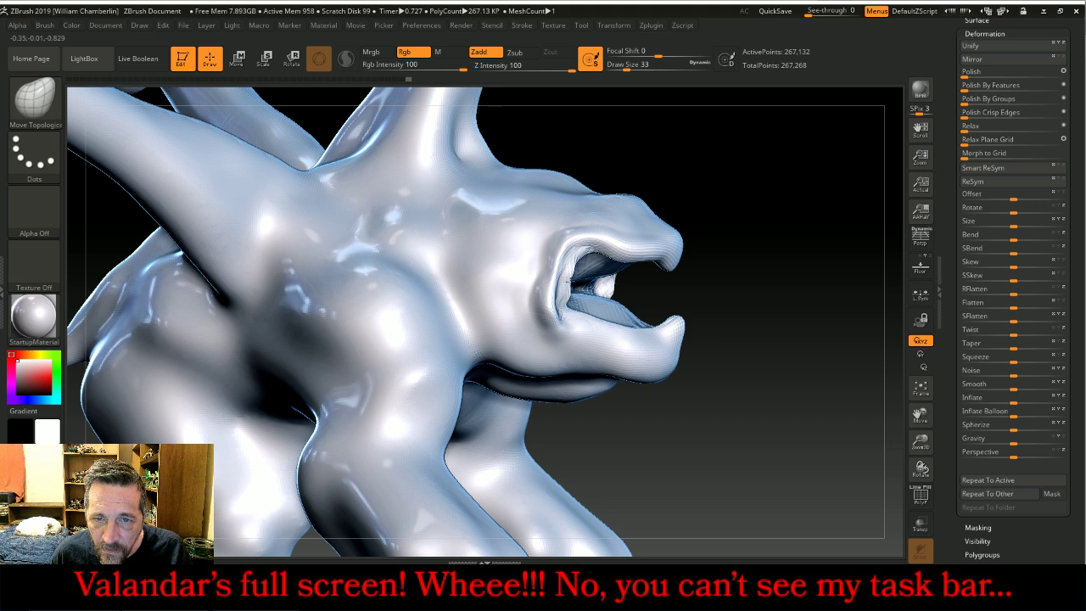
pyautogui.moveTo(571, 262); pyautogui.dragTo(569, 309)
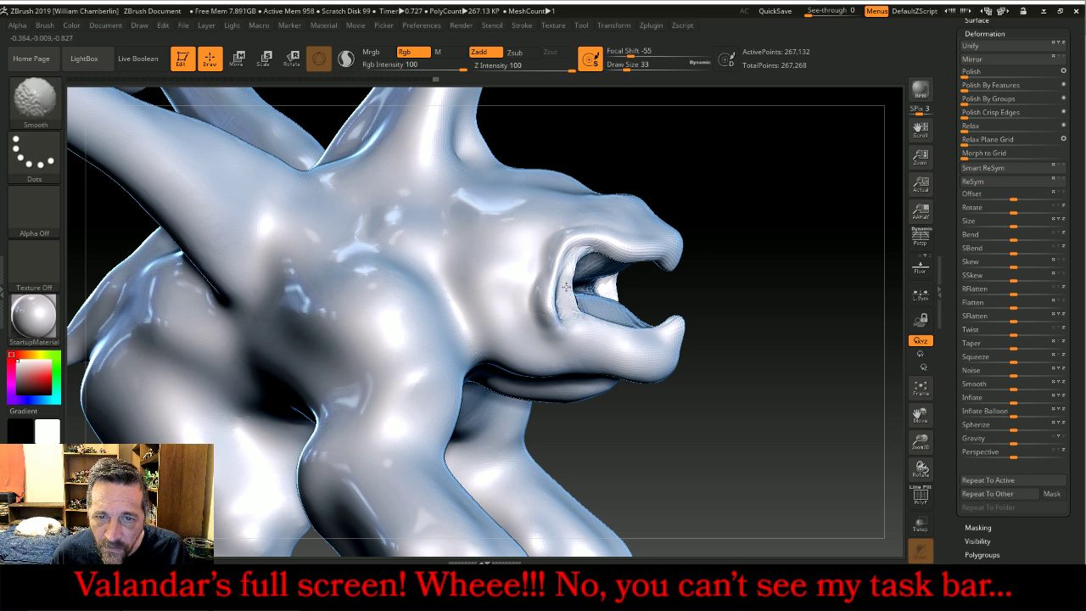
pyautogui.moveTo(571, 270); pyautogui.dragTo(581, 262)
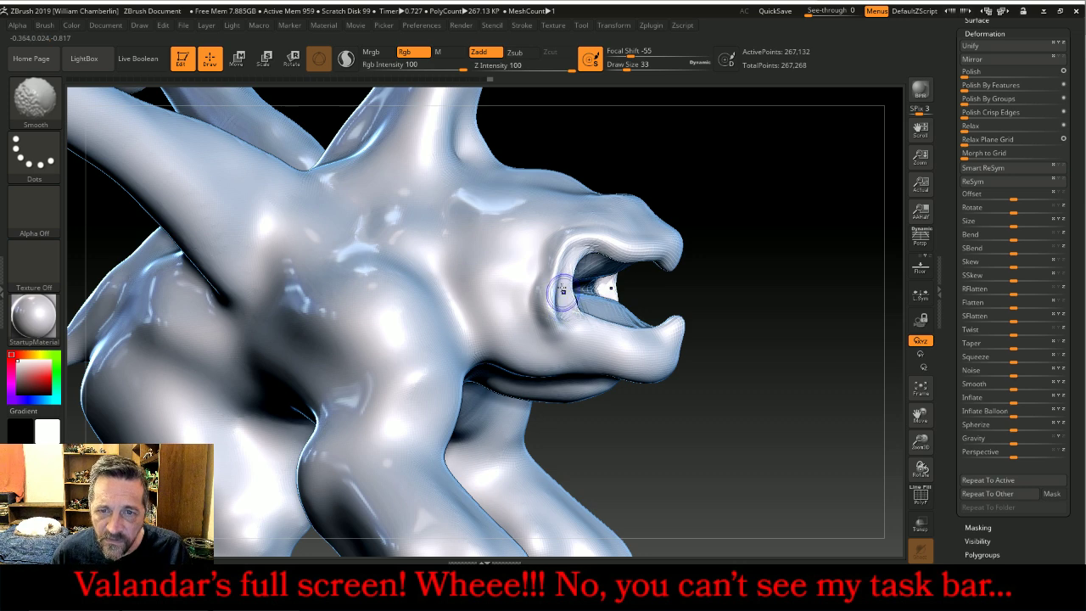
pyautogui.moveTo(746, 361)
pyautogui.mouseDown()
pyautogui.moveTo(804, 355)
pyautogui.moveTo(815, 350)
pyautogui.moveTo(809, 337)
pyautogui.mouseUp()
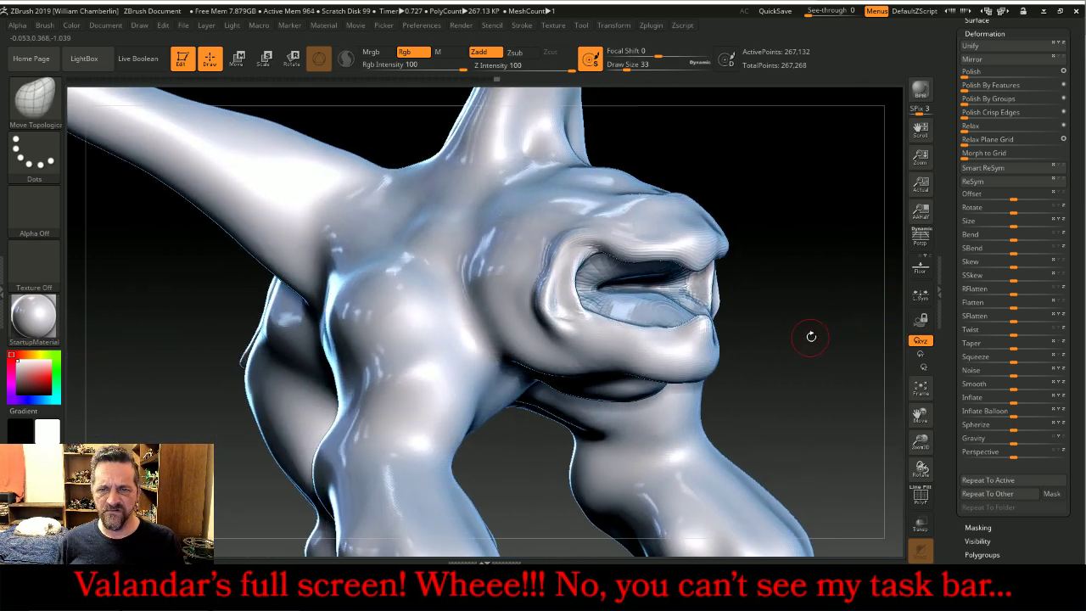
# - Carve a deep crease around the mouth corner with the Slash3 brush at Z Intensity 13 and draw size 62
pyautogui.click(34, 99)
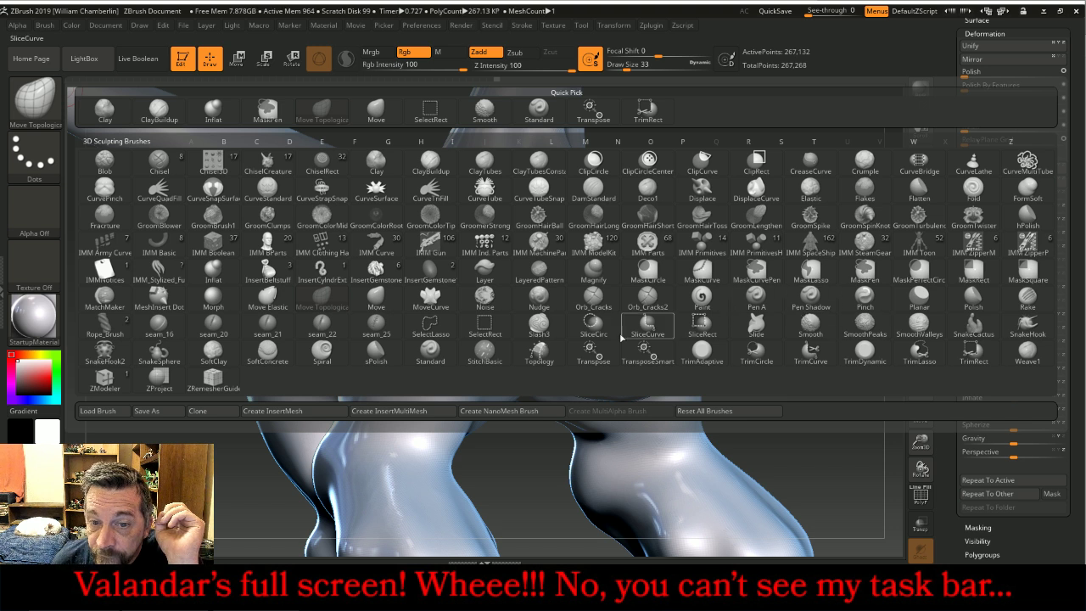
pyautogui.click(535, 324)
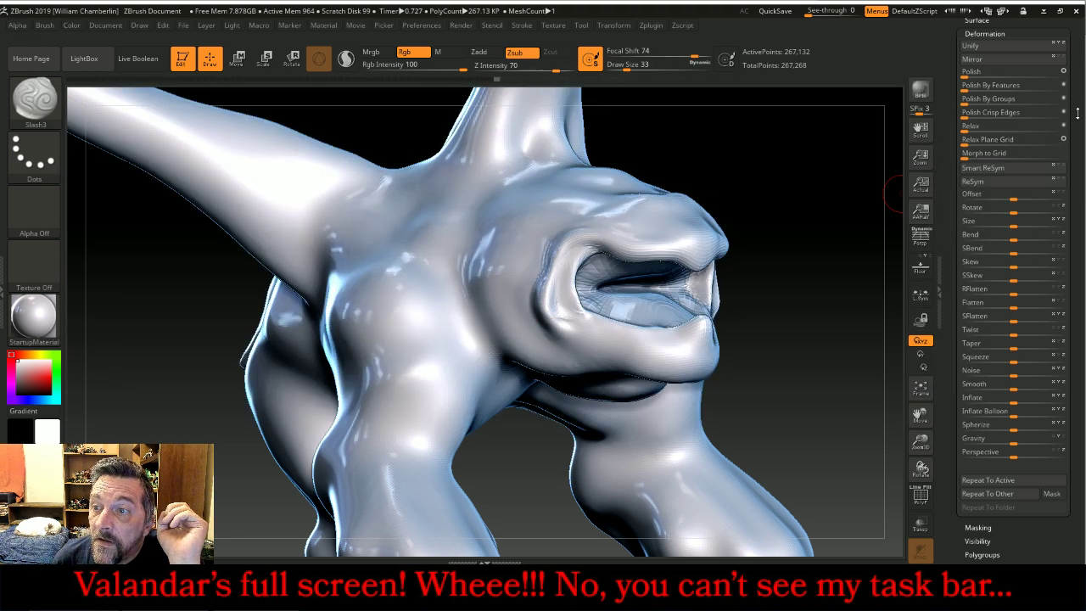
pyautogui.scroll(5, 1080, 236)
pyautogui.scroll(3, 1078, 235)
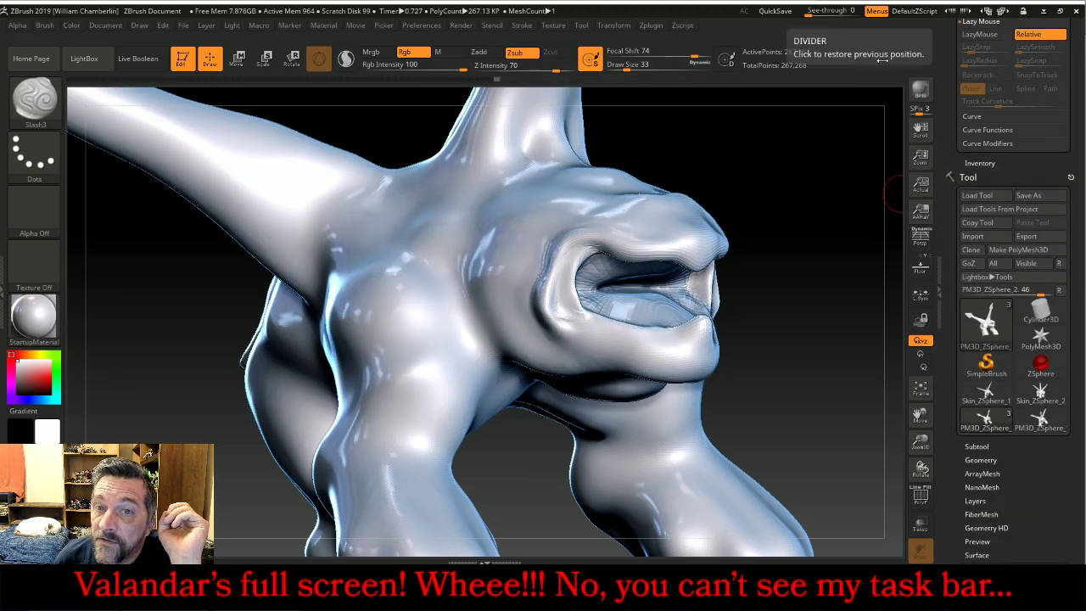
pyautogui.moveTo(558, 68); pyautogui.dragTo(506, 71)
pyautogui.moveTo(623, 68); pyautogui.dragTo(632, 67)
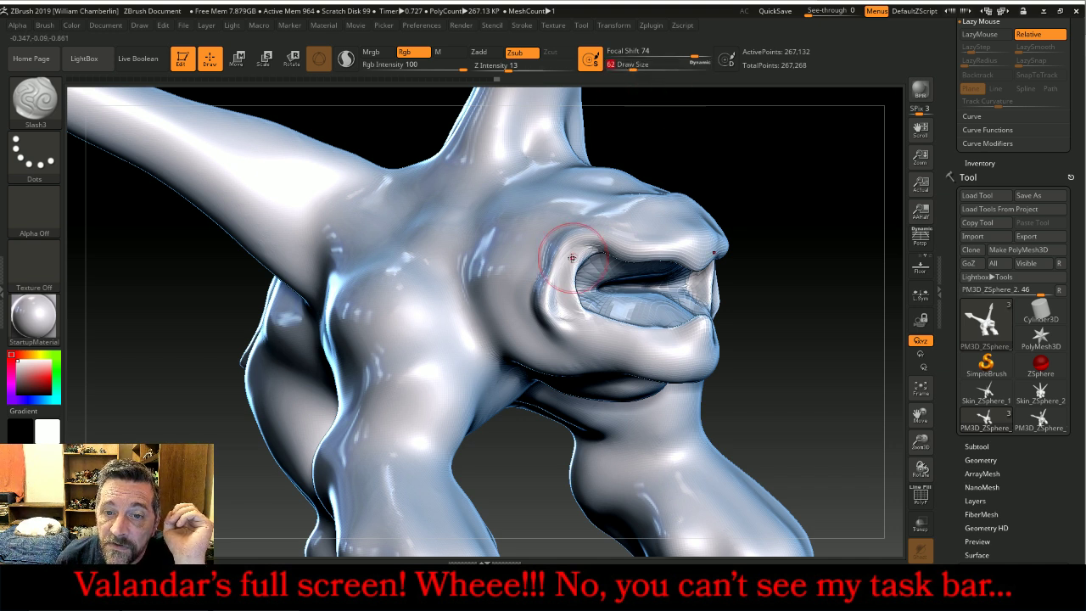
pyautogui.moveTo(592, 244)
pyautogui.mouseDown()
pyautogui.moveTo(558, 280)
pyautogui.moveTo(561, 310)
pyautogui.moveTo(590, 316)
pyautogui.moveTo(559, 305)
pyautogui.moveTo(577, 315)
pyautogui.mouseUp()
pyautogui.moveTo(577, 315); pyautogui.dragTo(660, 329, button='right')
pyautogui.moveTo(509, 347)
pyautogui.keyDown('shift'); pyautogui.mouseDown(button='right')
pyautogui.moveTo(472, 351)
pyautogui.moveTo(395, 318)
pyautogui.mouseUp(button='right'); pyautogui.keyUp('shift')
pyautogui.press('ctrl')
pyautogui.moveTo(841, 281); pyautogui.dragTo(829, 291, button='right')
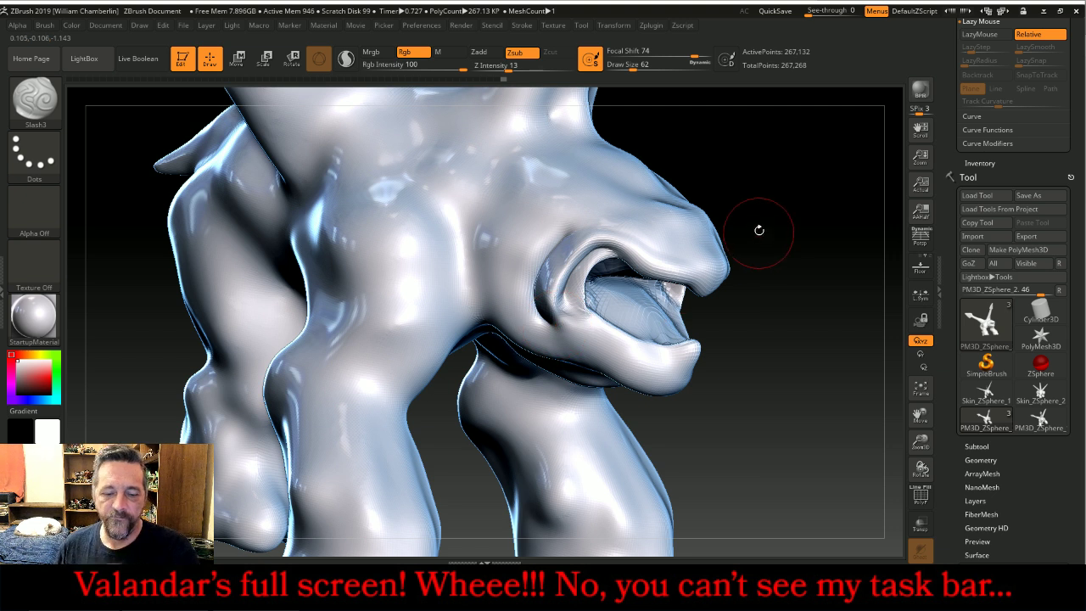
# - Carve a symmetrical pair of nostrils on the snout with the Slash3 brush at draw size 26, smoothing the cuts
pyautogui.press('[')
pyautogui.press('[')
pyautogui.press('[')
pyautogui.press('[')
pyautogui.press('[')
pyautogui.press('[')
pyautogui.press('[')
pyautogui.press('[')
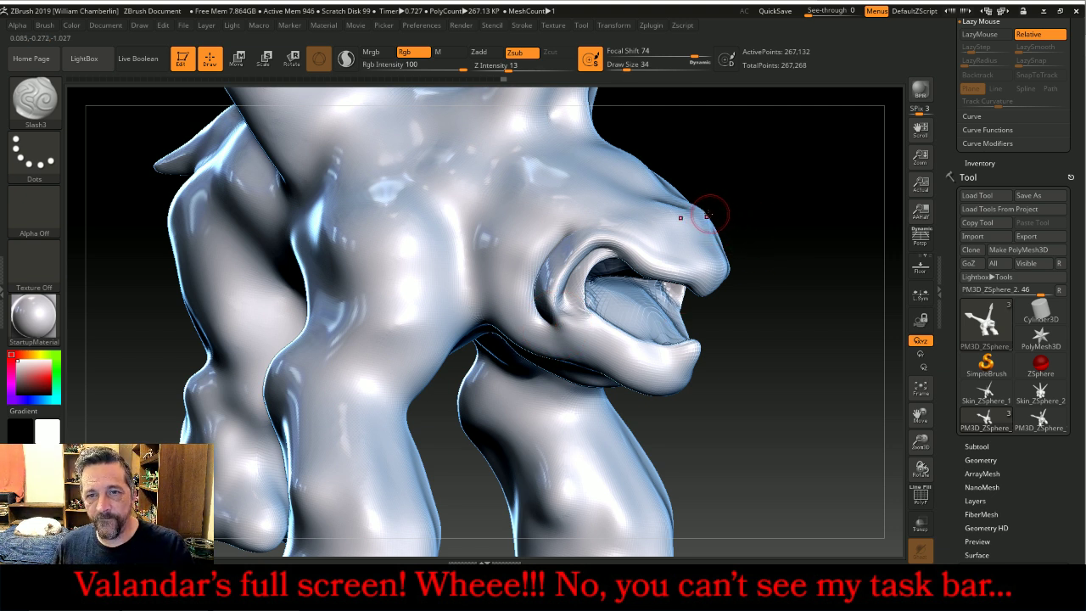
pyautogui.moveTo(812, 209); pyautogui.dragTo(696, 243)
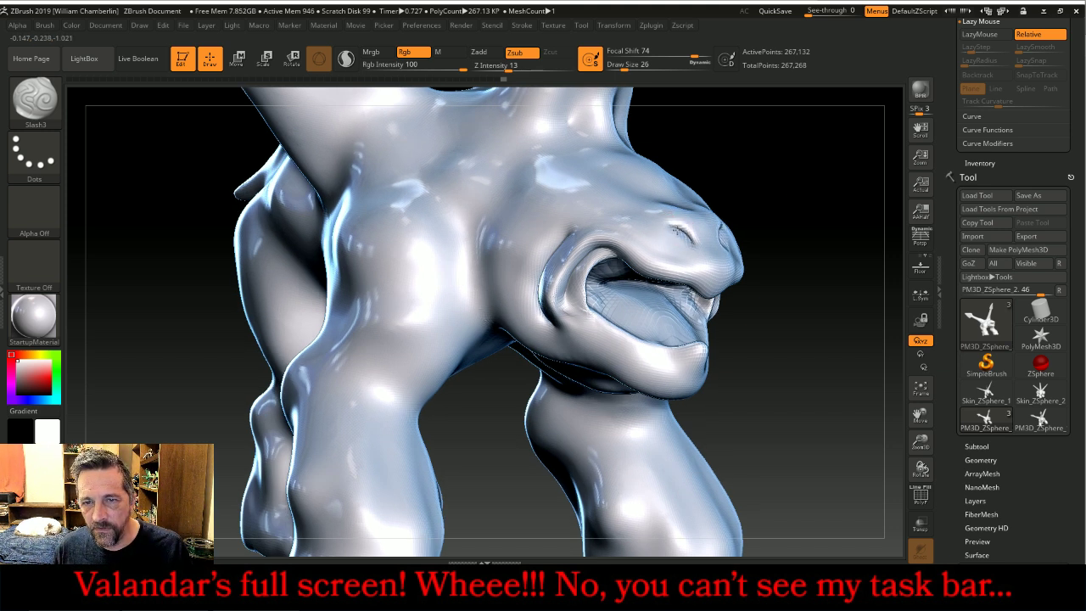
pyautogui.press('shift')
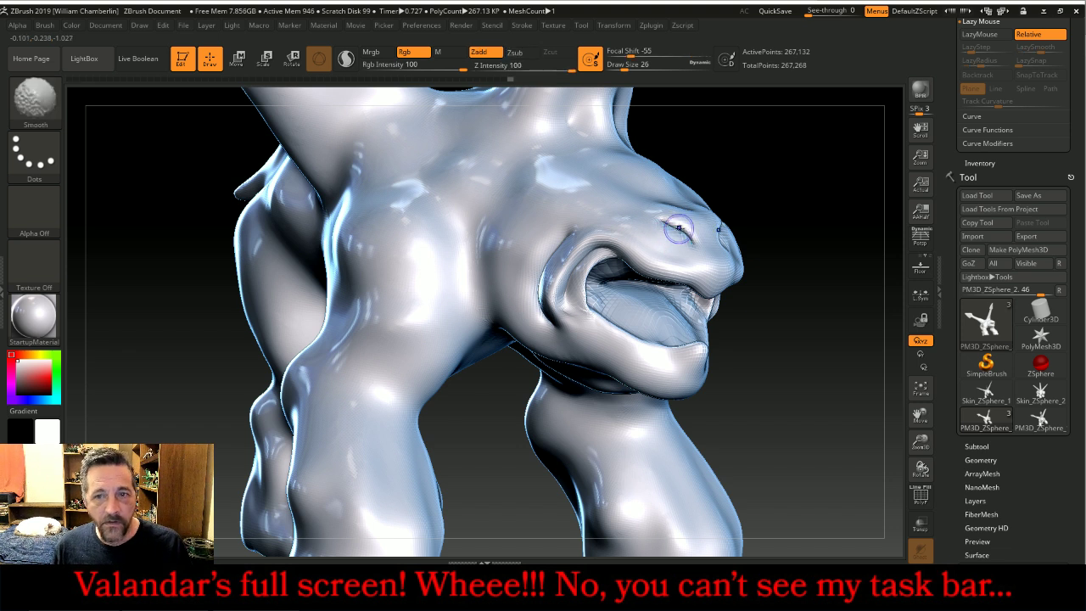
pyautogui.keyDown('shift'); pyautogui.moveTo(686, 239); pyautogui.dragTo(688, 241); pyautogui.keyUp('shift')
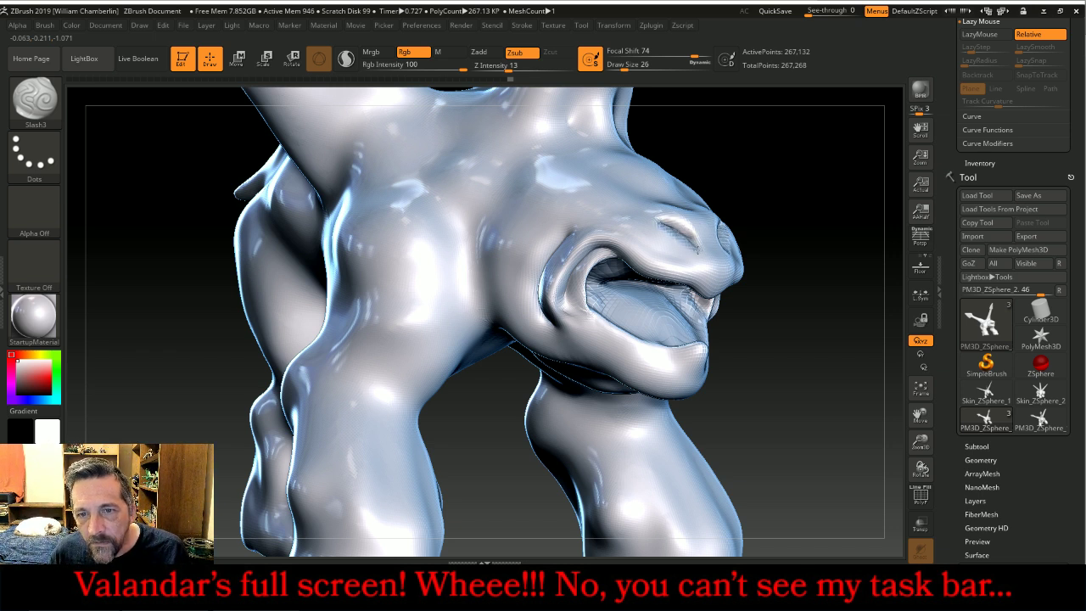
pyautogui.press('shift')
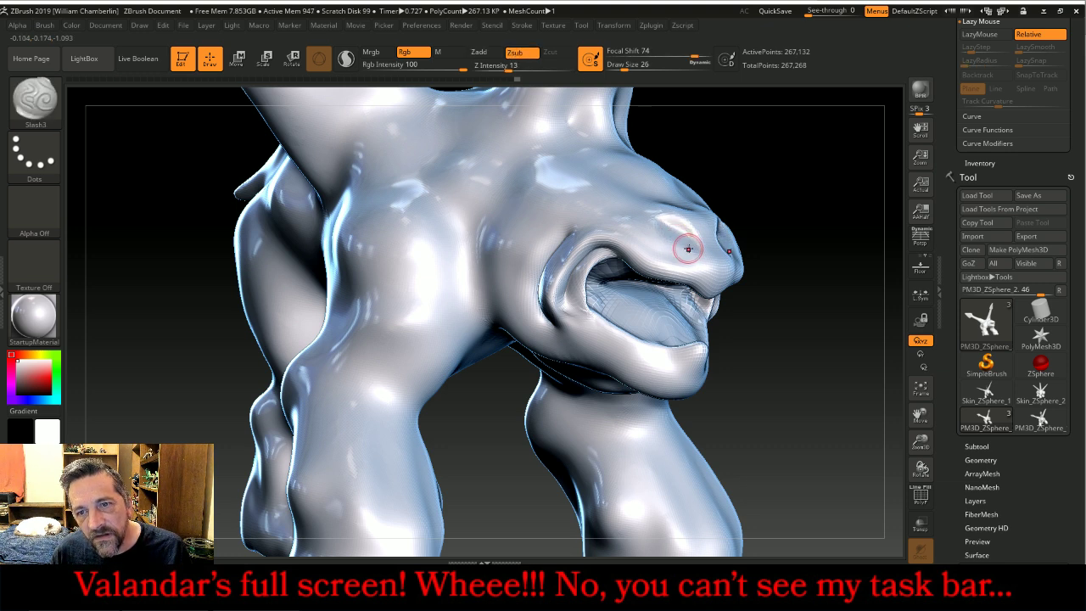
# - Deepen and round the nostril hollows from a front view, smoothing their rims
pyautogui.moveTo(848, 194)
pyautogui.mouseDown()
pyautogui.moveTo(827, 177)
pyautogui.moveTo(856, 200)
pyautogui.moveTo(799, 206)
pyautogui.moveTo(820, 170)
pyautogui.moveTo(815, 189)
pyautogui.mouseUp()
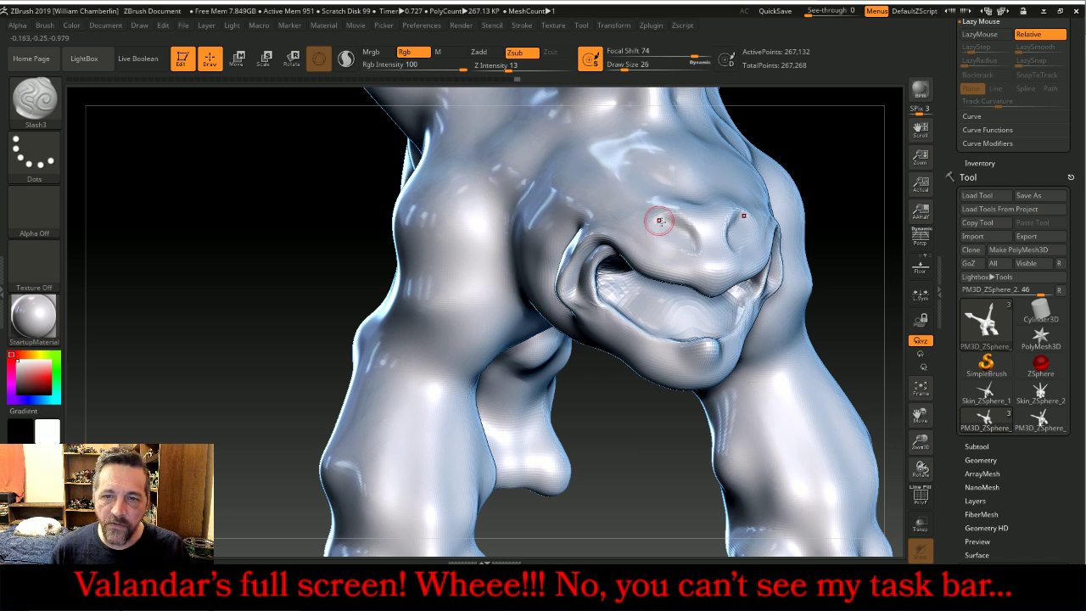
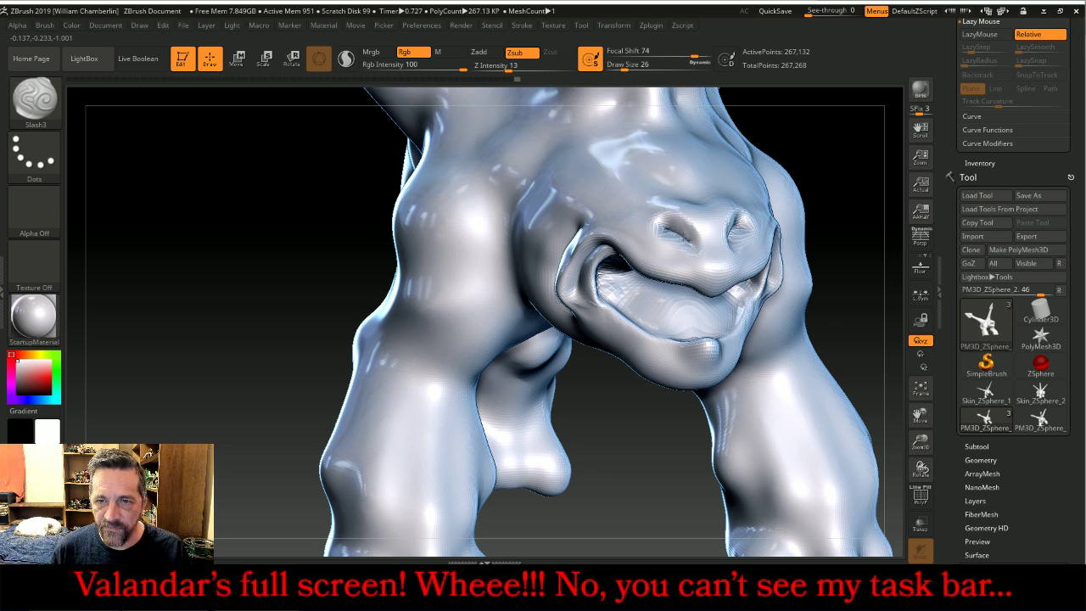
pyautogui.press('shift')
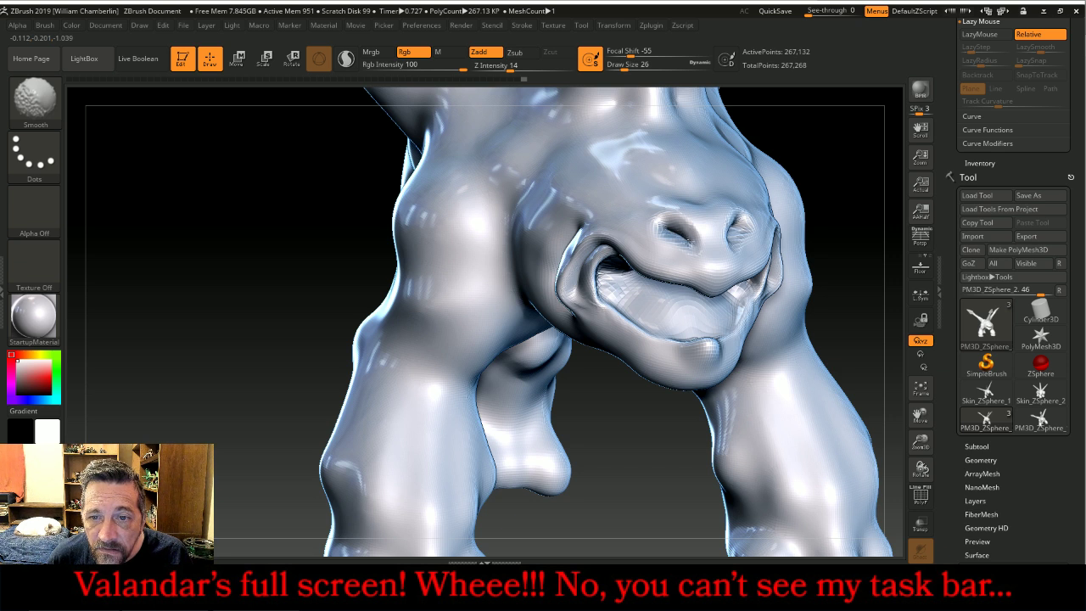
pyautogui.press('alt')
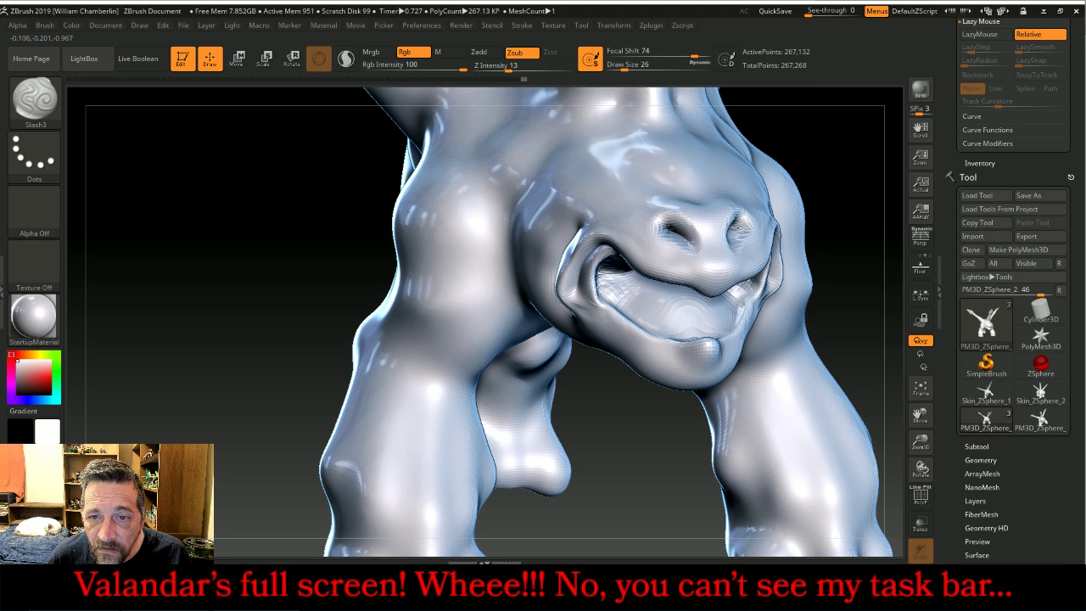
pyautogui.press('shift')
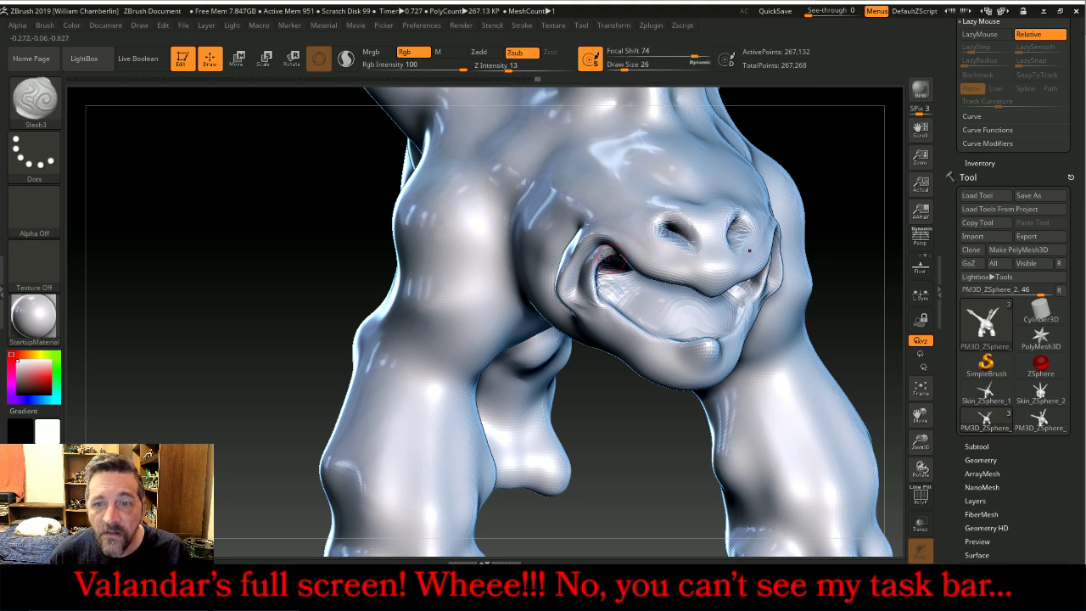
# - Examine the whole creature's overall shape and check the live chat in Firefox
pyautogui.moveTo(235, 280); pyautogui.dragTo(270, 274)
pyautogui.moveTo(788, 424); pyautogui.dragTo(798, 383)
pyautogui.moveTo(921, 442)
pyautogui.mouseDown()
pyautogui.moveTo(908, 397)
pyautogui.moveTo(920, 410)
pyautogui.moveTo(836, 411)
pyautogui.mouseUp()
pyautogui.click(920, 394)
pyautogui.moveTo(776, 349)
pyautogui.mouseDown()
pyautogui.moveTo(812, 352)
pyautogui.moveTo(790, 344)
pyautogui.mouseUp()
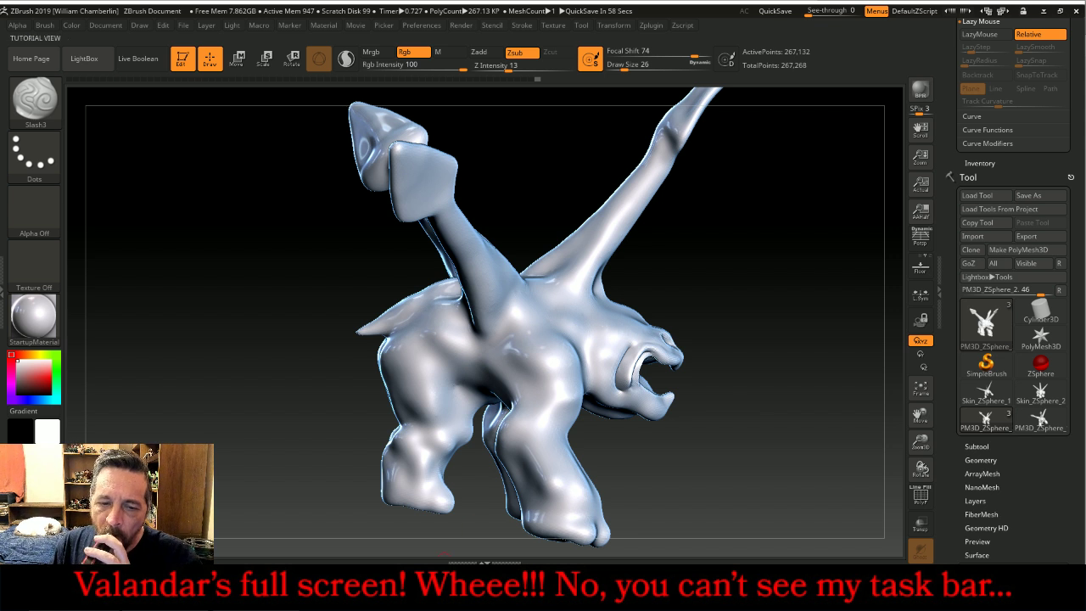
pyautogui.hotkey('alt', 'Tab')
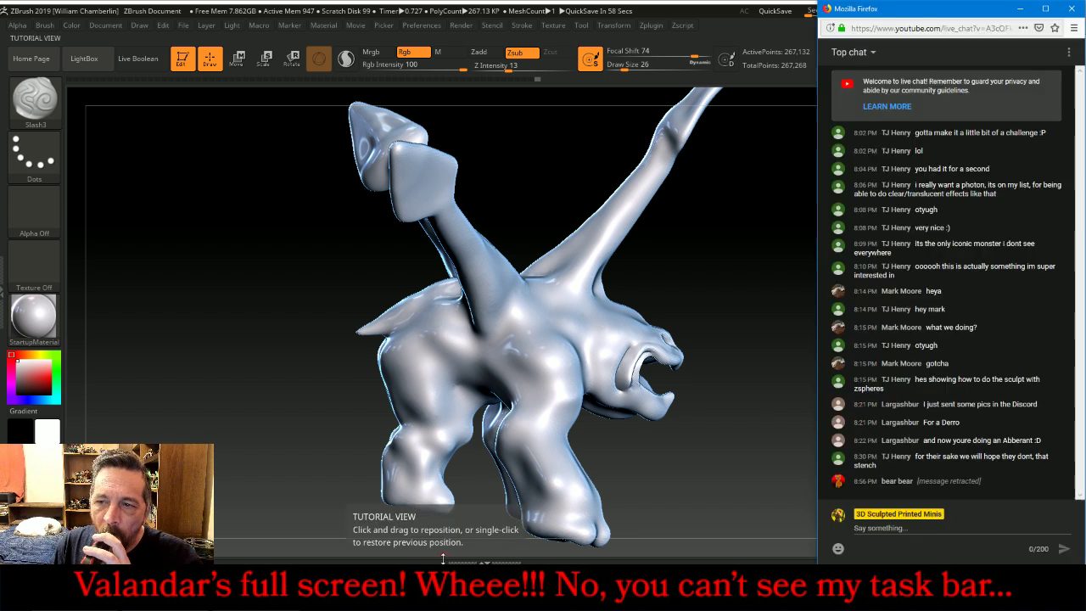
pyautogui.click(730, 284)
pyautogui.moveTo(729, 283)
pyautogui.mouseDown()
pyautogui.moveTo(680, 284)
pyautogui.moveTo(733, 291)
pyautogui.mouseUp()
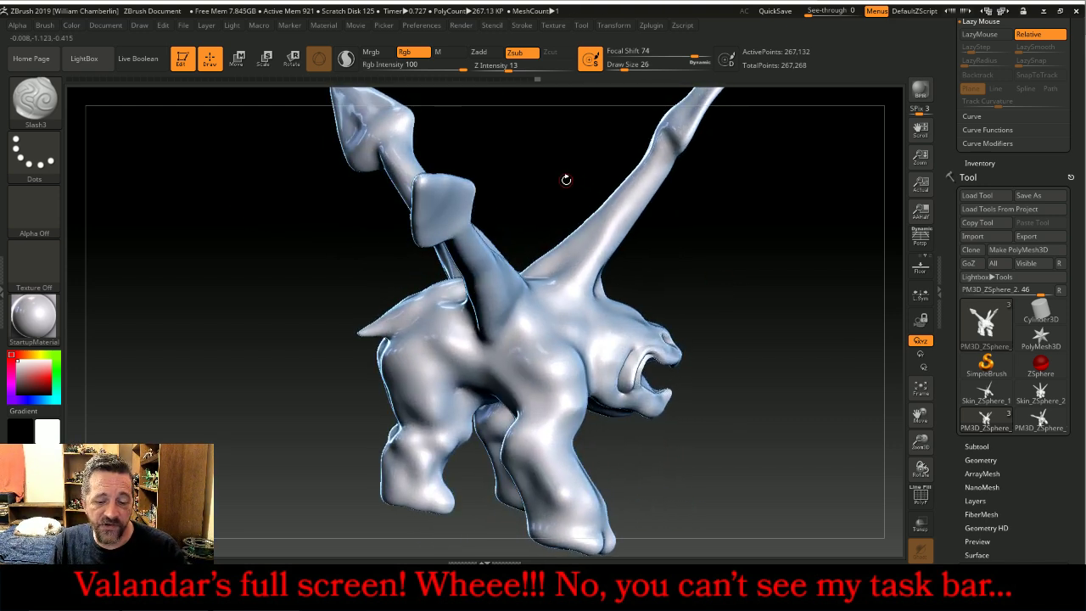
# - Carve a skin crease along the flank between the legs with Slash3 at Z Intensity 9 and draw size 134
pyautogui.press(']')
pyautogui.press(']')
pyautogui.press(']')
pyautogui.press(']')
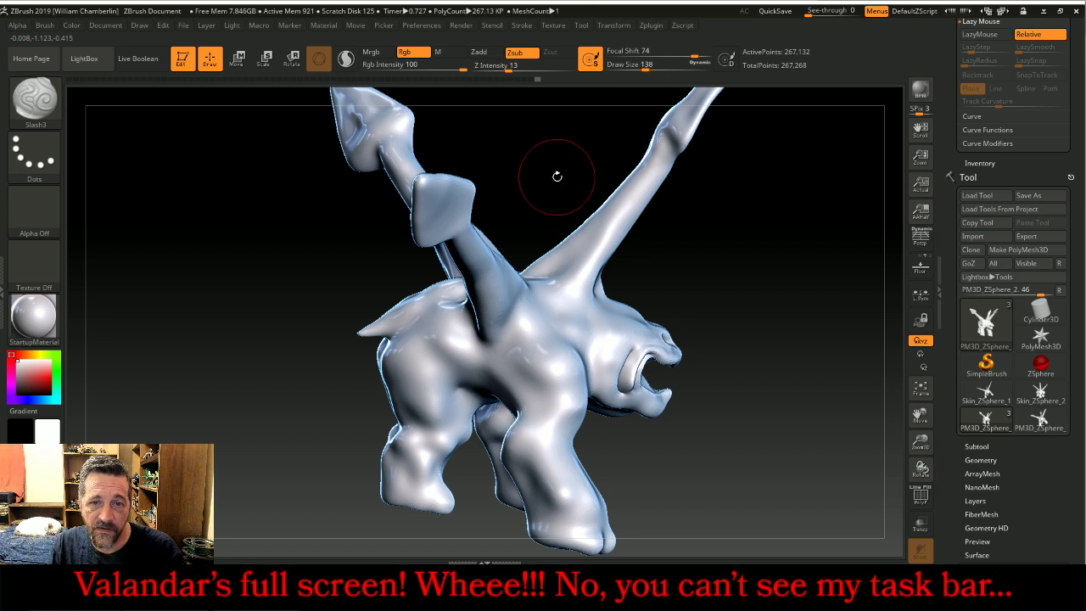
pyautogui.moveTo(511, 68); pyautogui.dragTo(505, 68)
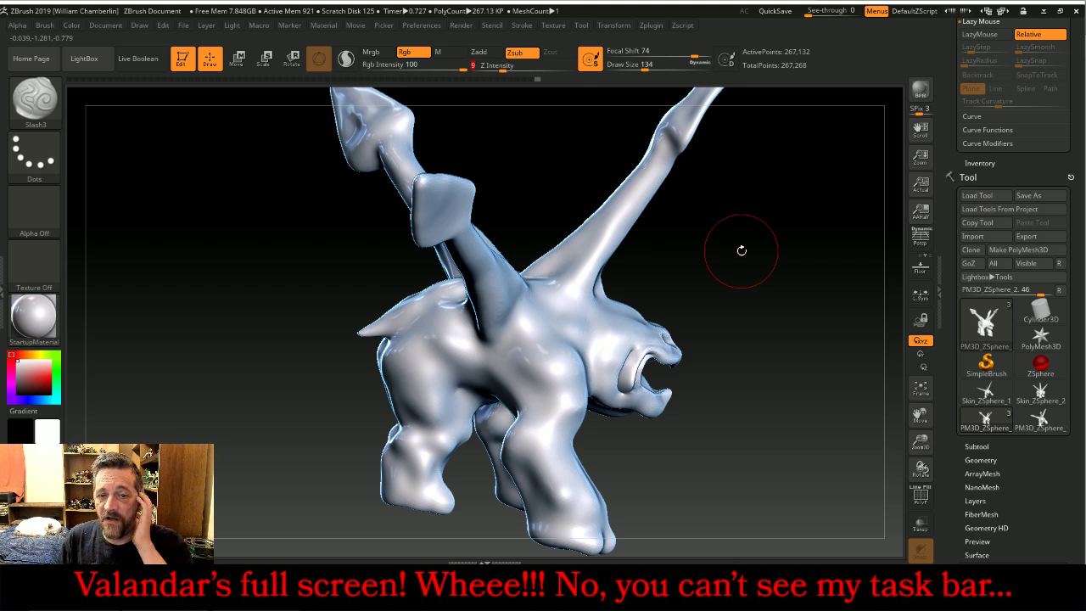
pyautogui.moveTo(734, 259)
pyautogui.mouseDown()
pyautogui.moveTo(786, 256)
pyautogui.moveTo(797, 230)
pyautogui.moveTo(567, 306)
pyautogui.mouseUp()
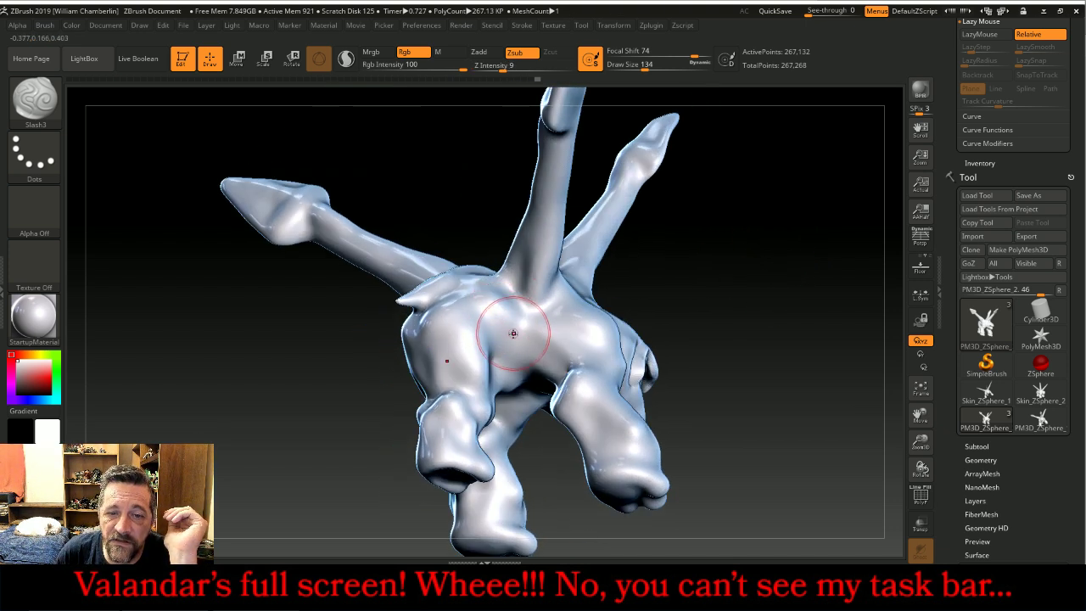
pyautogui.keyDown('shift'); pyautogui.moveTo(502, 323); pyautogui.dragTo(540, 343); pyautogui.keyUp('shift')
pyautogui.moveTo(558, 351)
pyautogui.mouseDown()
pyautogui.moveTo(565, 359)
pyautogui.moveTo(526, 346)
pyautogui.mouseUp()
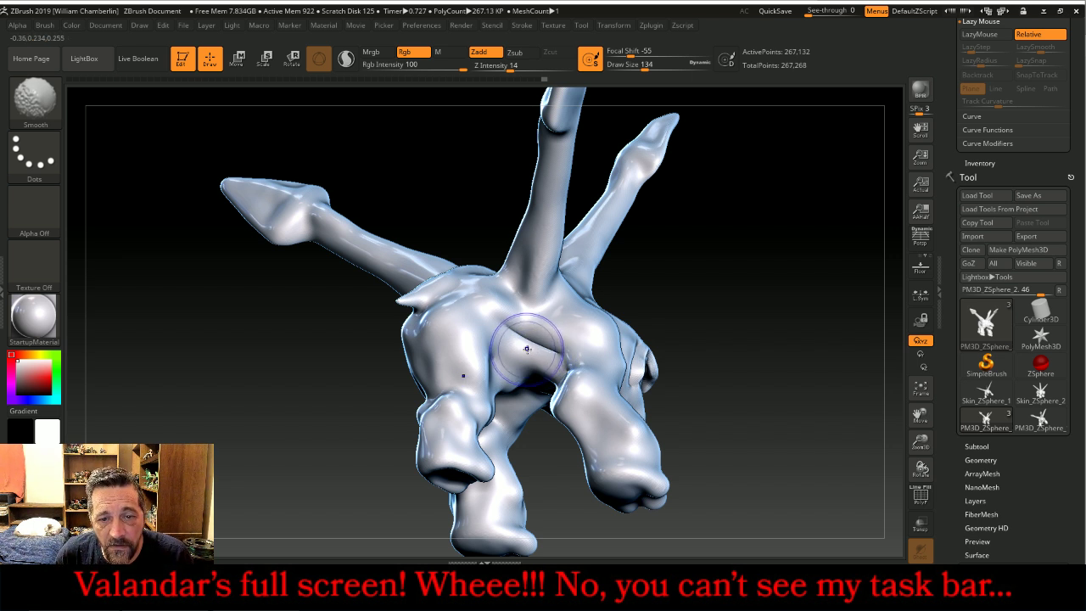
# - Set the Smooth brush to Z Intensity 100 and soften the flank crease
pyautogui.keyDown('shift'); pyautogui.moveTo(524, 67); pyautogui.dragTo(589, 71); pyautogui.keyUp('shift')
pyautogui.moveTo(531, 329)
pyautogui.keyDown('shift'); pyautogui.mouseDown()
pyautogui.moveTo(523, 349)
pyautogui.moveTo(553, 345)
pyautogui.mouseUp(); pyautogui.keyUp('shift')
pyautogui.moveTo(796, 315); pyautogui.dragTo(804, 269)
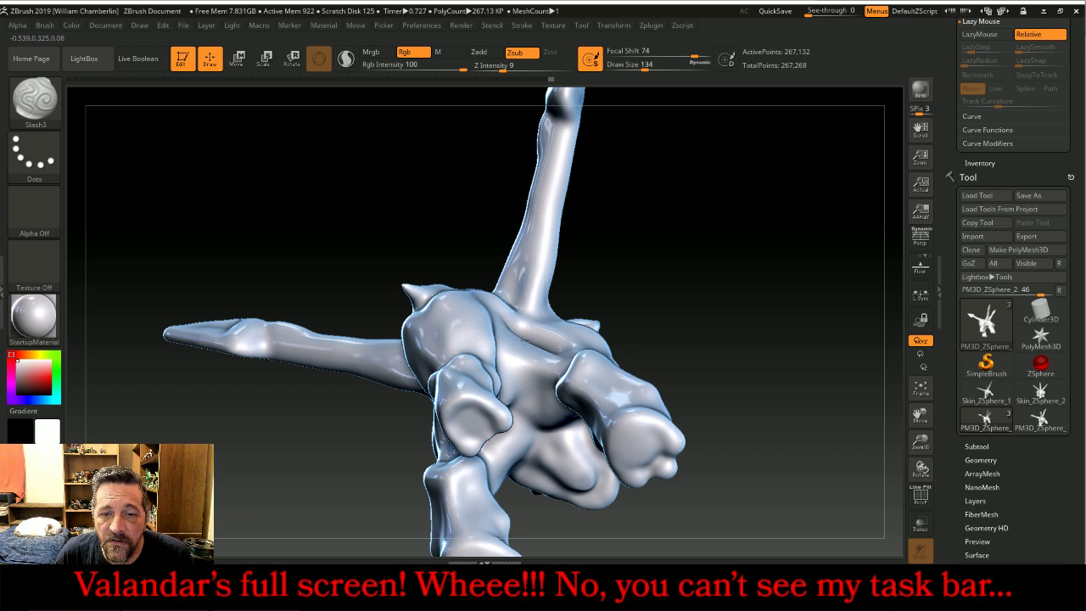
# - Raise a fold beside the flank crease with Slash3 in Zadd mode at Z Intensity 5
pyautogui.click(479, 52)
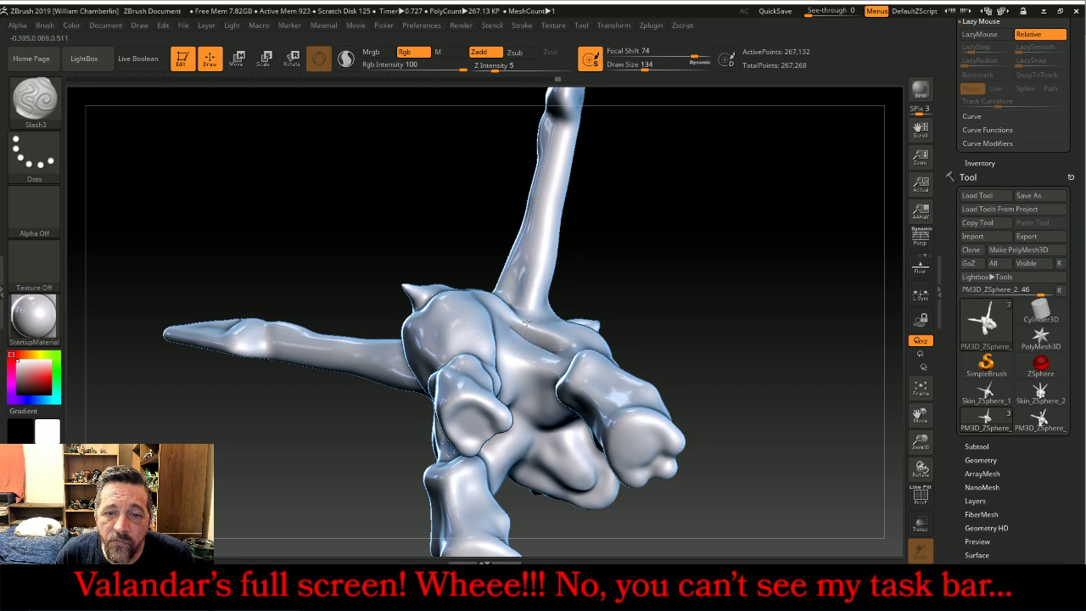
pyautogui.moveTo(764, 243); pyautogui.dragTo(740, 245)
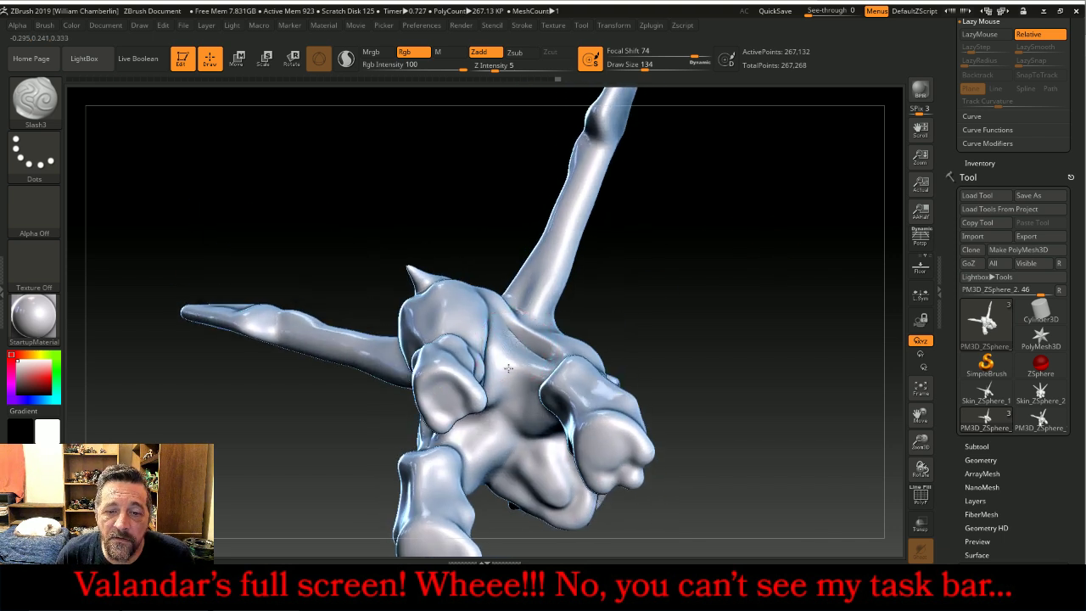
pyautogui.press('shift')
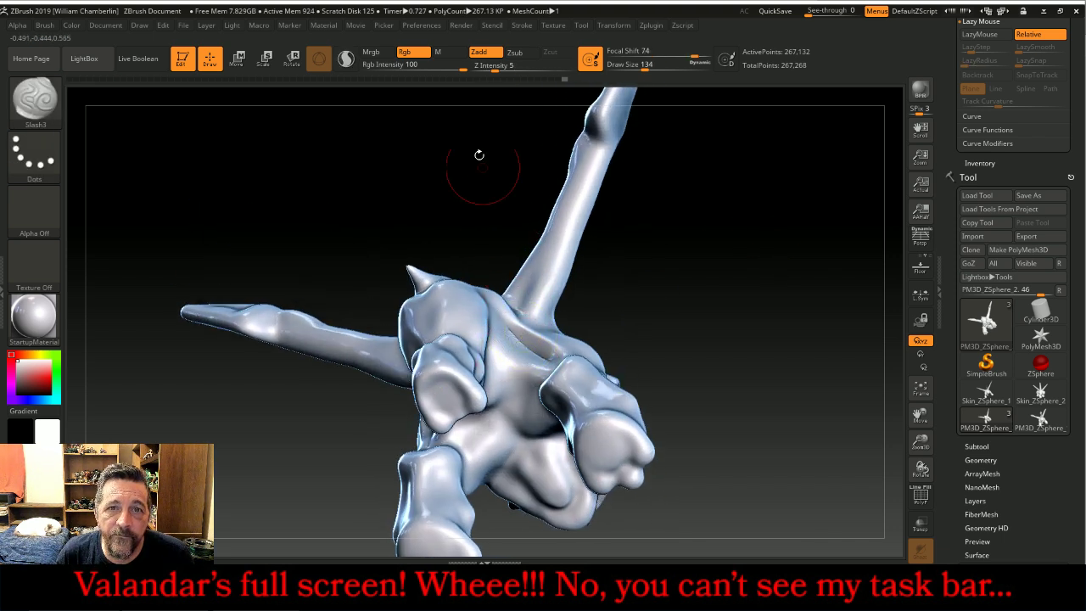
# - Set Slash3 to Z Intensity 7 and try to raise a ridge on the underside between the legs
pyautogui.click(504, 67)
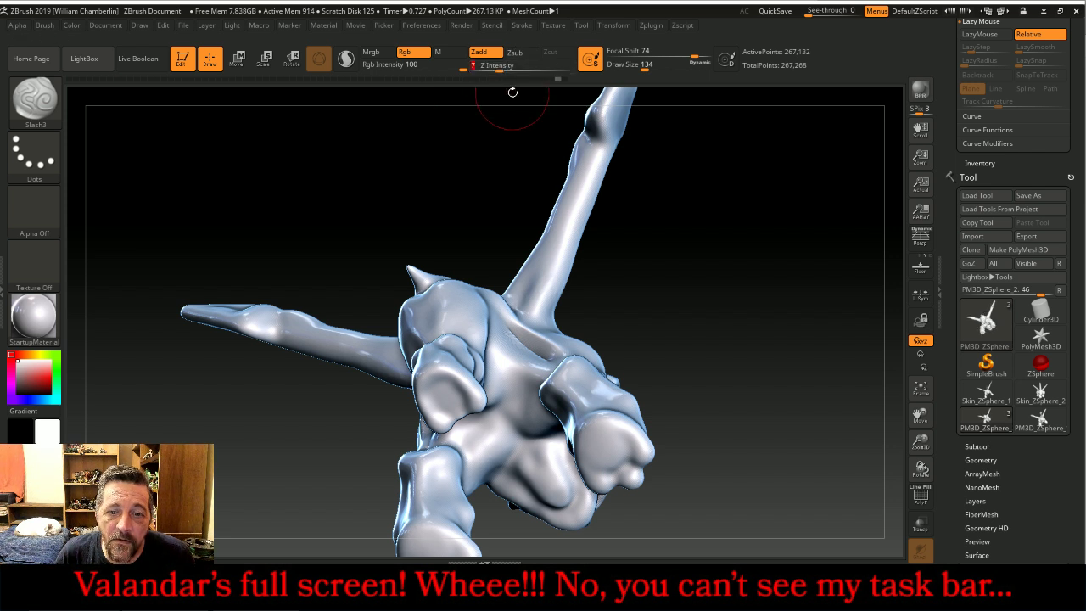
pyautogui.moveTo(565, 320); pyautogui.dragTo(669, 234)
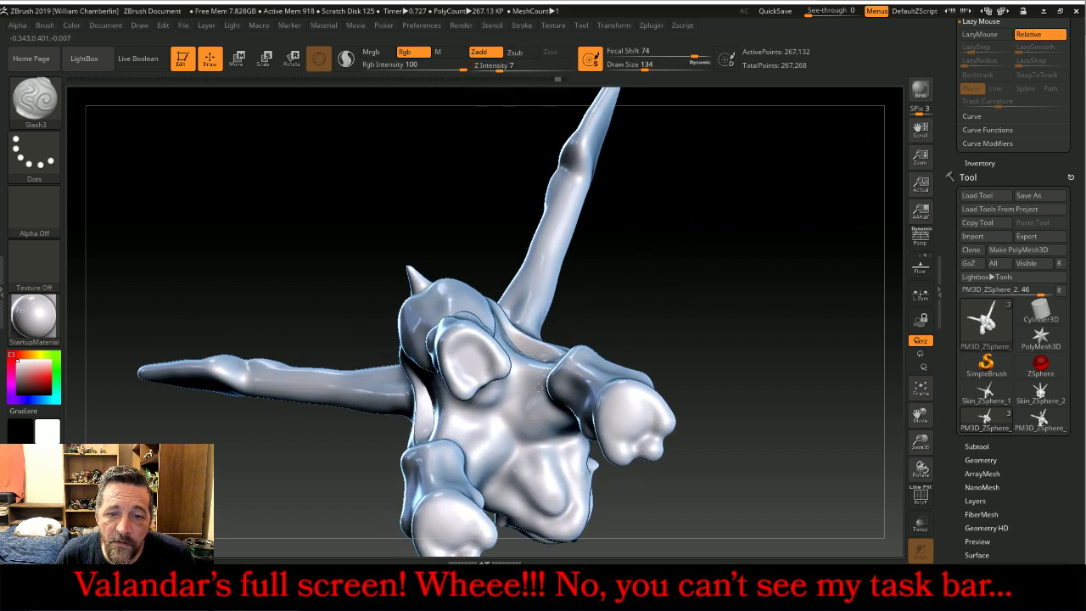
pyautogui.moveTo(515, 355)
pyautogui.mouseDown()
pyautogui.moveTo(538, 368)
pyautogui.moveTo(541, 388)
pyautogui.moveTo(531, 381)
pyautogui.mouseUp()
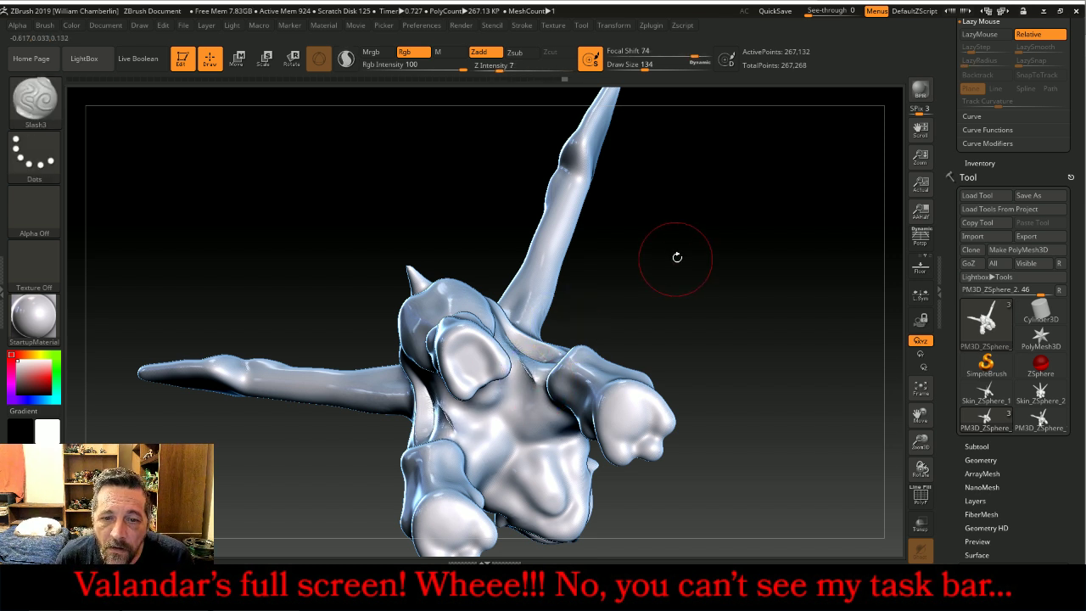
# - Switch Slash3 back to Zsub, bring up the brush's Auto Masking settings and check the live chat in Firefox
pyautogui.click(515, 52)
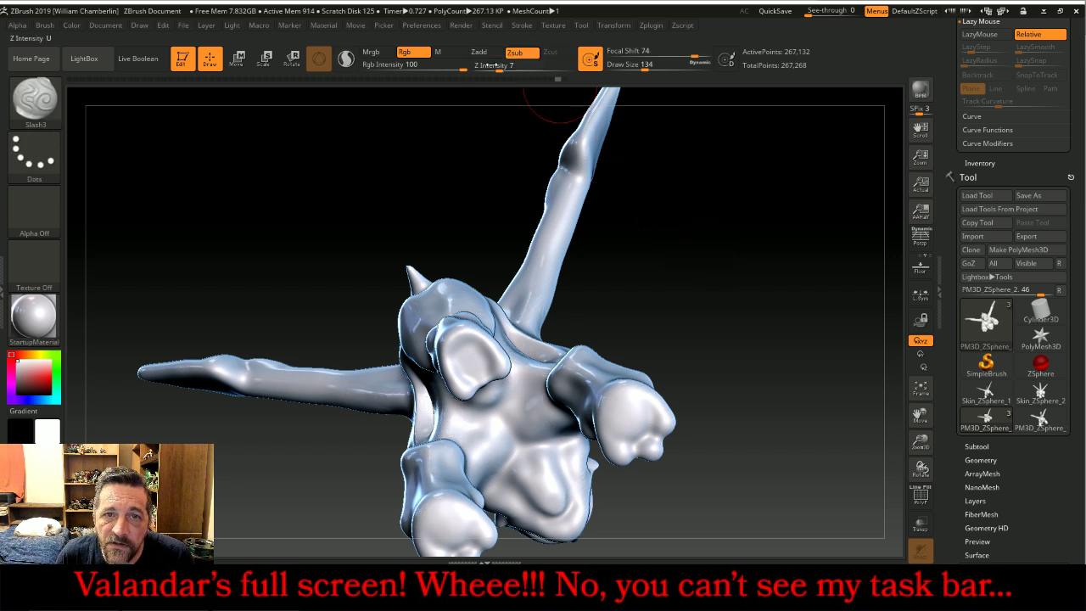
pyautogui.click(3, 290)
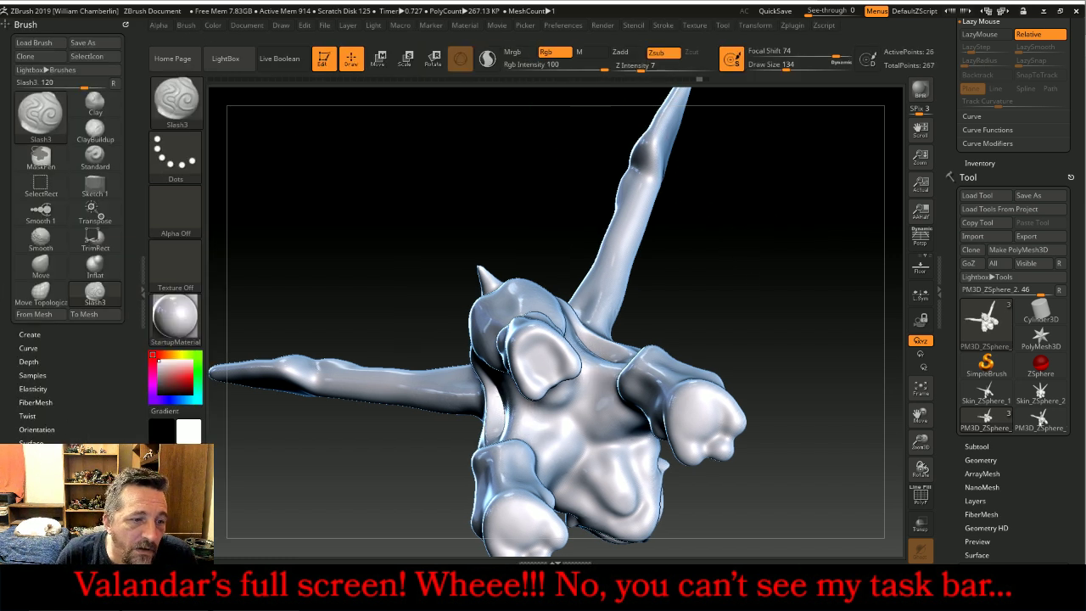
pyautogui.scroll(-3, 64, 441)
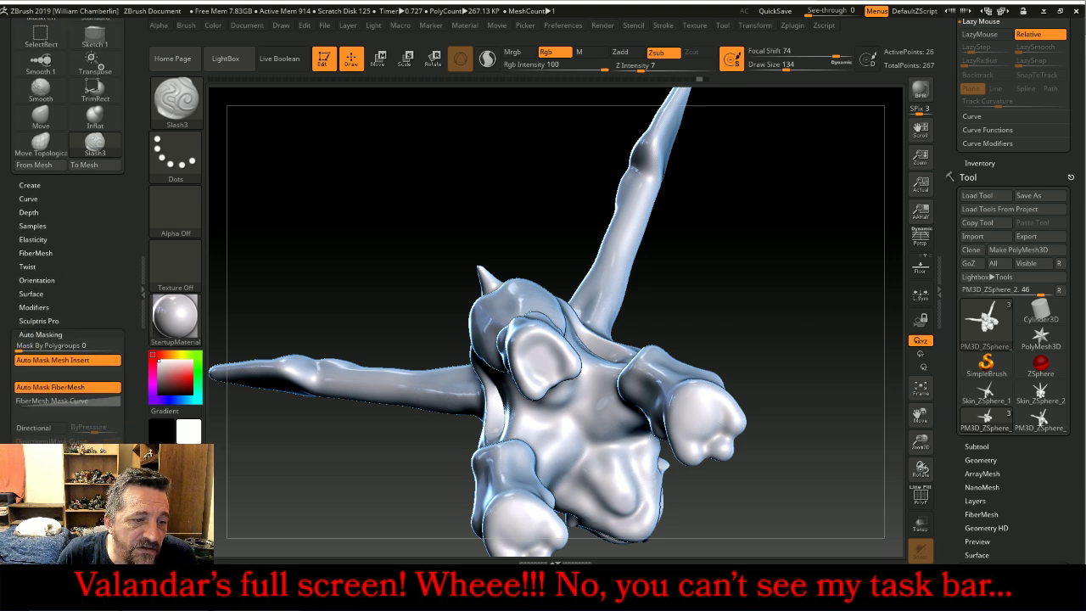
pyautogui.moveTo(733, 236)
pyautogui.mouseDown()
pyautogui.moveTo(748, 250)
pyautogui.moveTo(735, 239)
pyautogui.mouseUp()
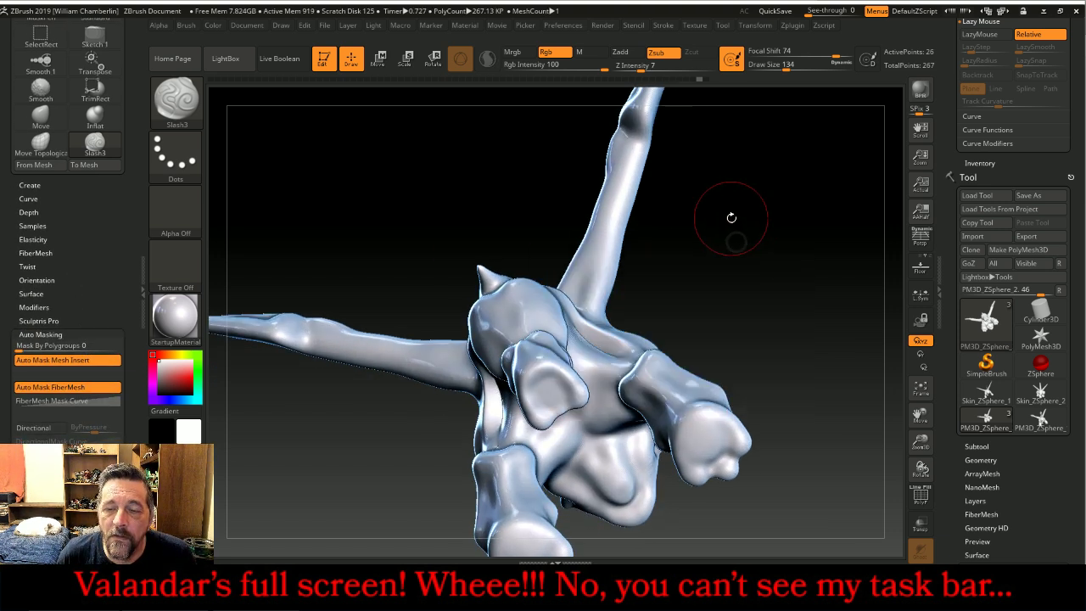
pyautogui.moveTo(735, 223)
pyautogui.mouseDown()
pyautogui.moveTo(728, 242)
pyautogui.moveTo(758, 223)
pyautogui.moveTo(732, 225)
pyautogui.moveTo(742, 206)
pyautogui.moveTo(745, 231)
pyautogui.moveTo(747, 222)
pyautogui.mouseUp()
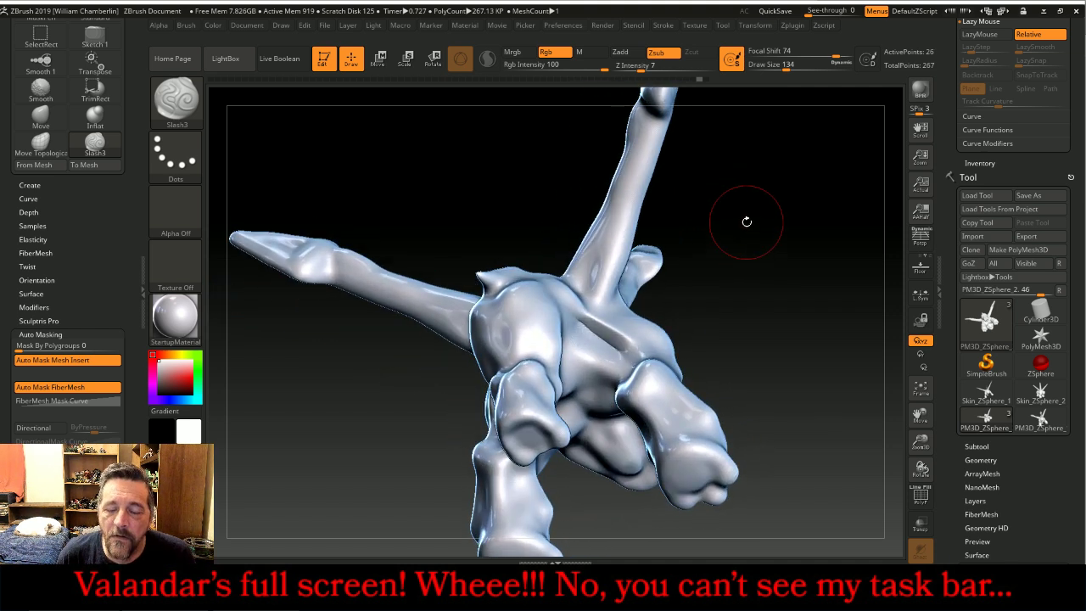
pyautogui.hotkey('alt', 'Tab')
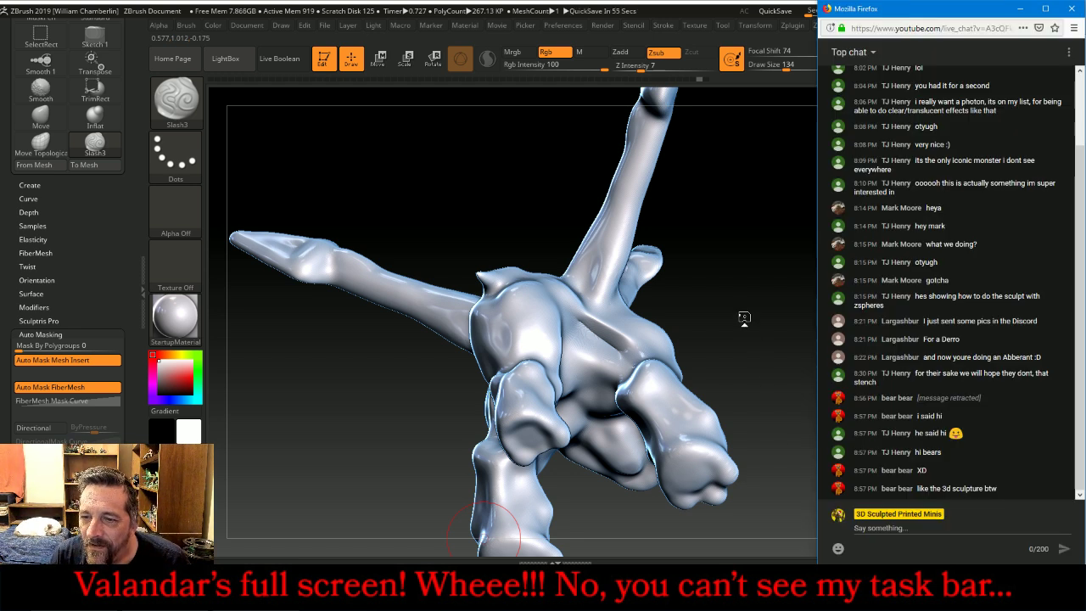
pyautogui.moveTo(745, 317); pyautogui.dragTo(746, 314)
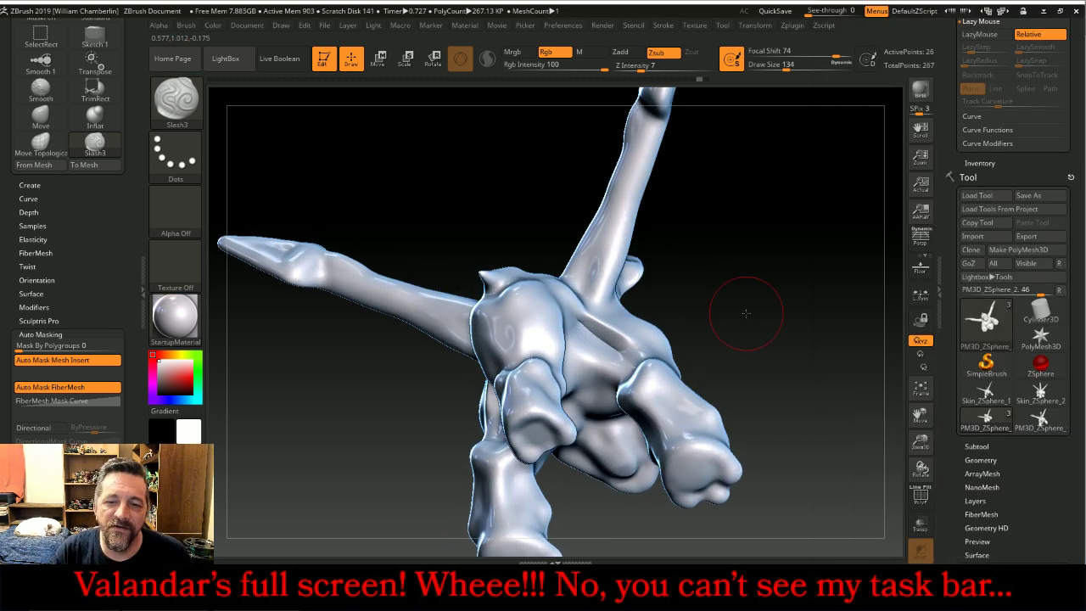
# - Carve fine creases into the flank between the legs with Slash3 at Z Intensity 7, reducing the draw size to 70 and smoothing each cut
pyautogui.moveTo(682, 213)
pyautogui.mouseDown()
pyautogui.moveTo(713, 246)
pyautogui.moveTo(619, 356)
pyautogui.moveTo(586, 374)
pyautogui.mouseUp()
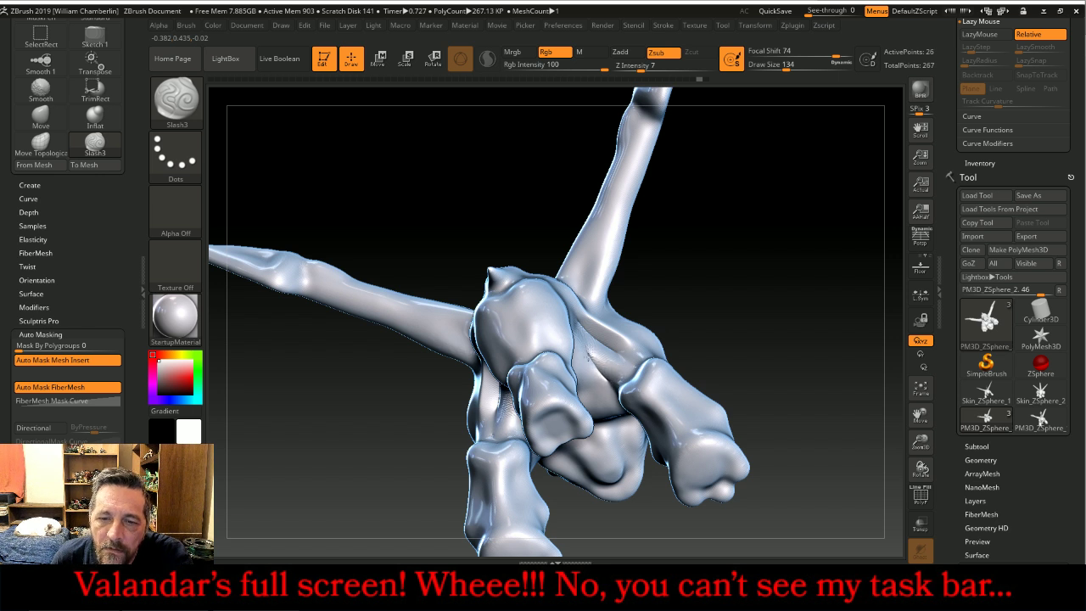
pyautogui.keyDown('shift'); pyautogui.moveTo(591, 358); pyautogui.dragTo(597, 371); pyautogui.keyUp('shift')
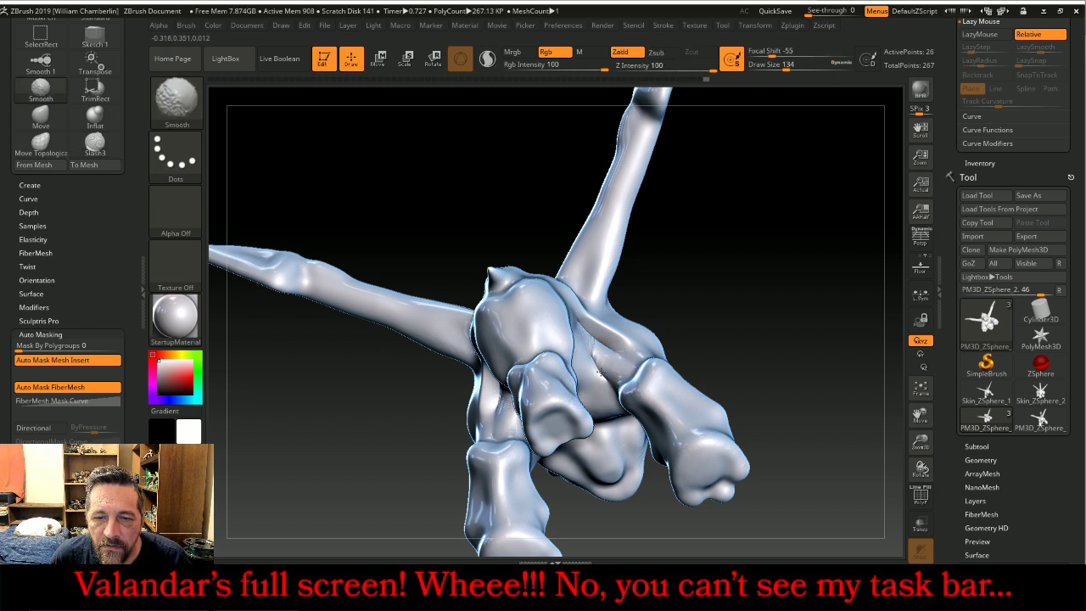
pyautogui.press('alt')
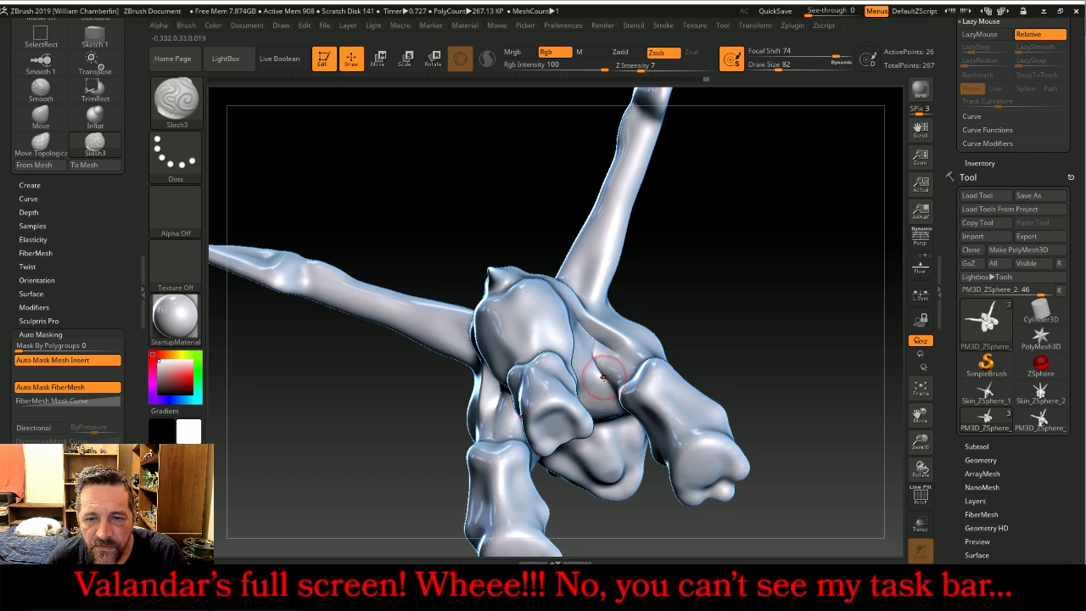
pyautogui.press('shift')
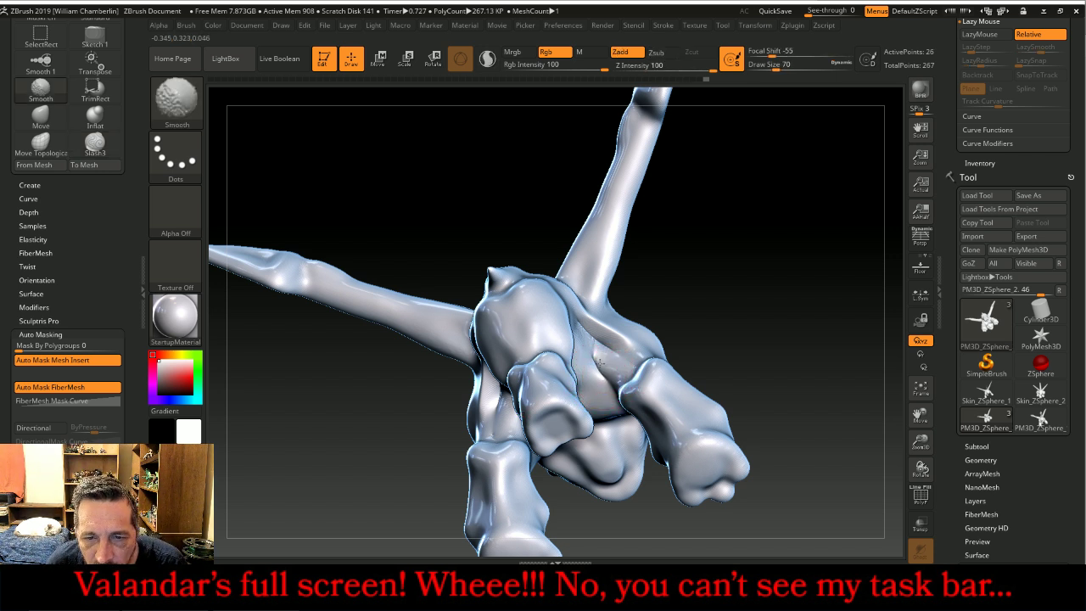
pyautogui.press('alt')
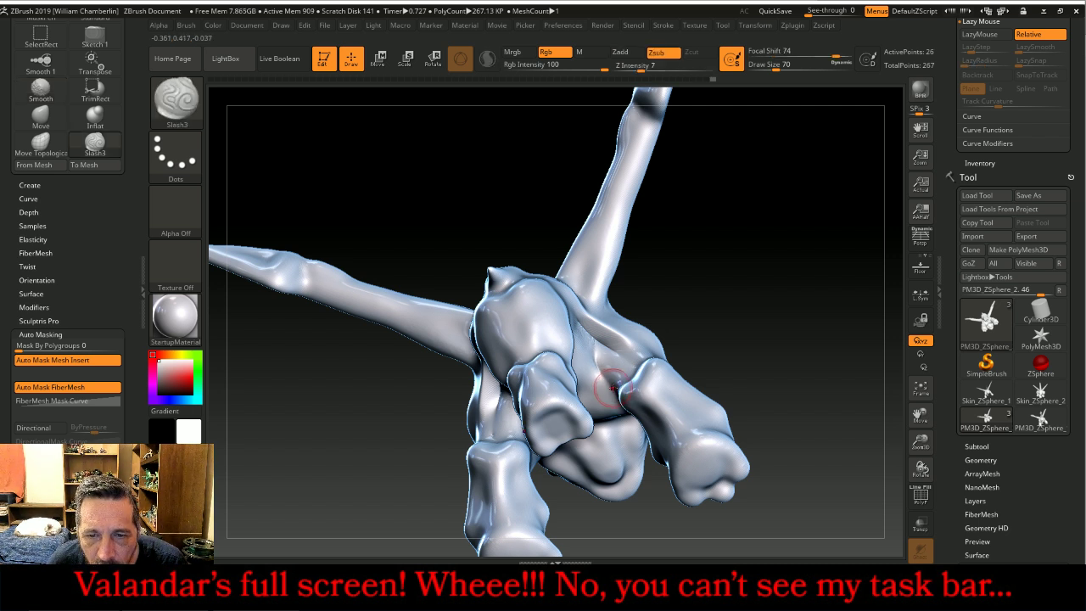
pyautogui.press('shift')
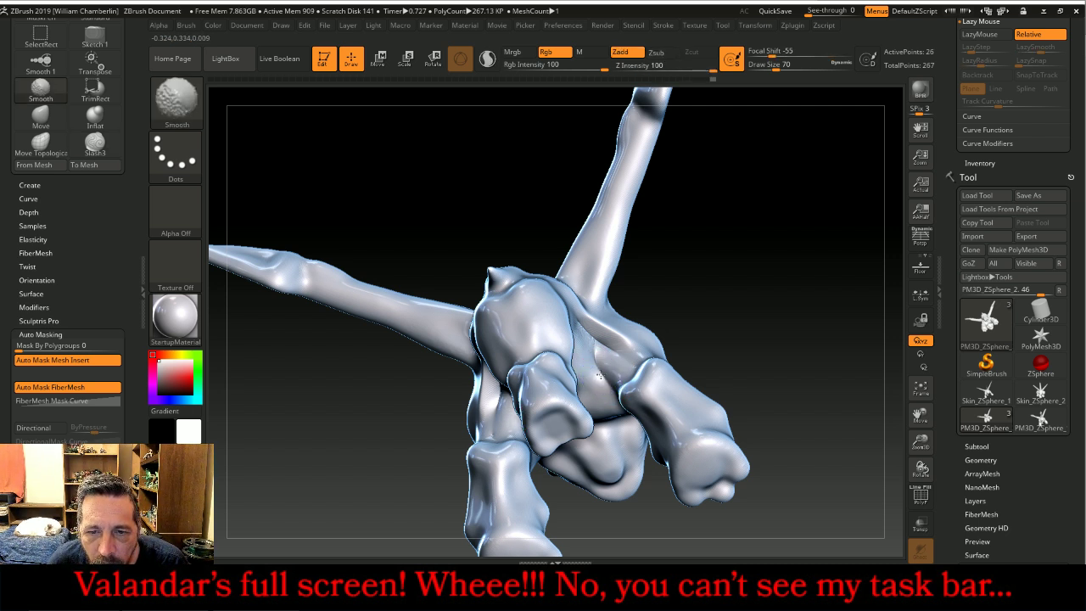
# - Carve a crease across the underside behind the head with Slash3 at draw size 82 and smooth it
pyautogui.moveTo(789, 270)
pyautogui.mouseDown()
pyautogui.moveTo(796, 325)
pyautogui.moveTo(808, 219)
pyautogui.moveTo(794, 182)
pyautogui.moveTo(770, 162)
pyautogui.moveTo(778, 184)
pyautogui.mouseUp()
pyautogui.press(']')
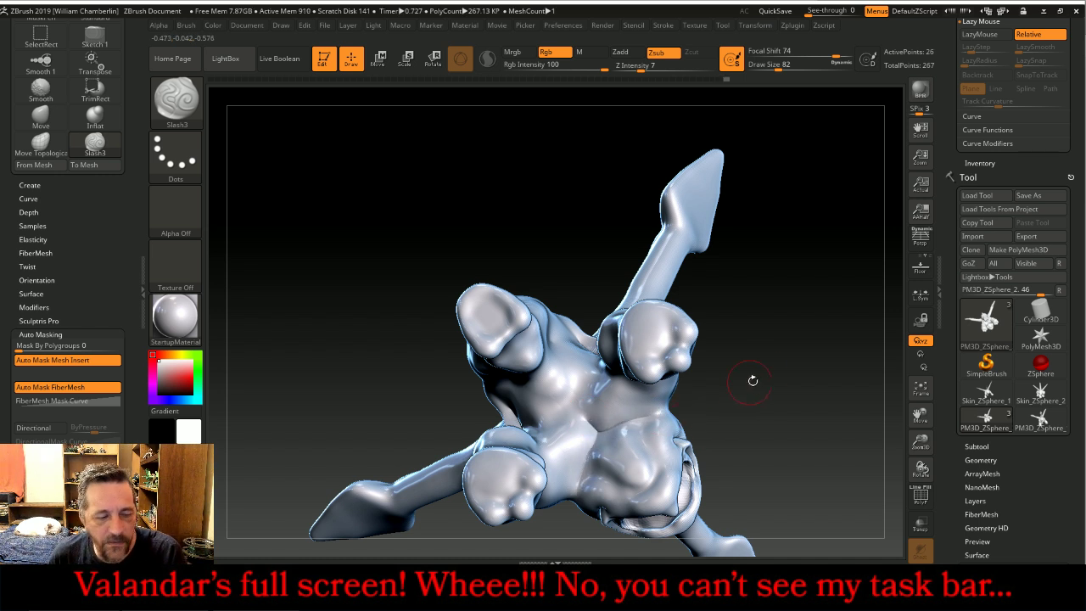
pyautogui.press('shift')
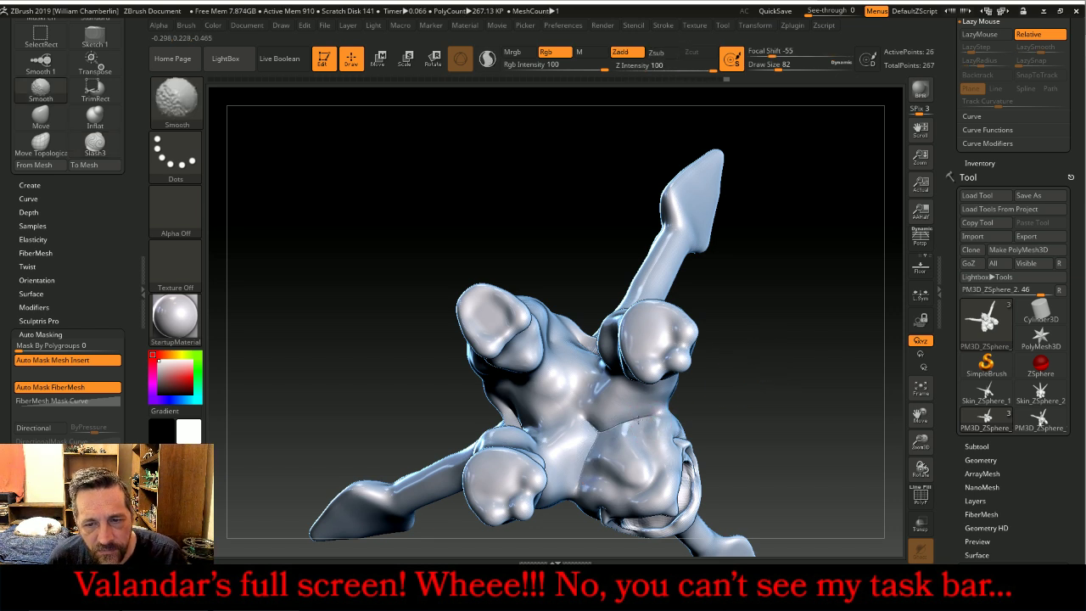
# - Carve creases where the hind leg meets the belly and flank with Slash3, smoothing the cuts
pyautogui.moveTo(837, 325); pyautogui.dragTo(804, 277)
pyautogui.moveTo(827, 198); pyautogui.dragTo(797, 238)
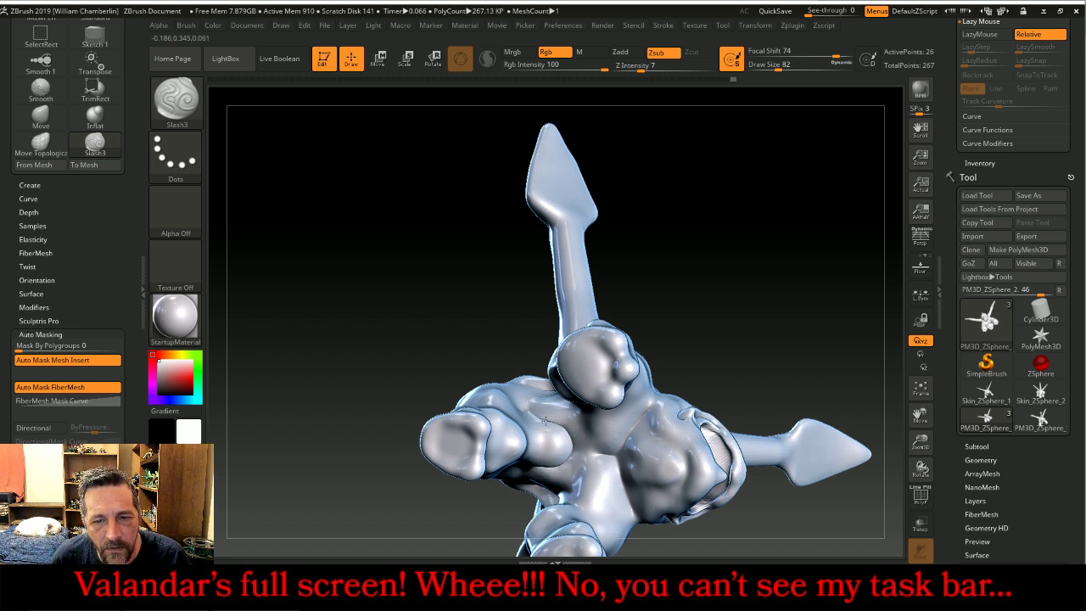
pyautogui.press('shift')
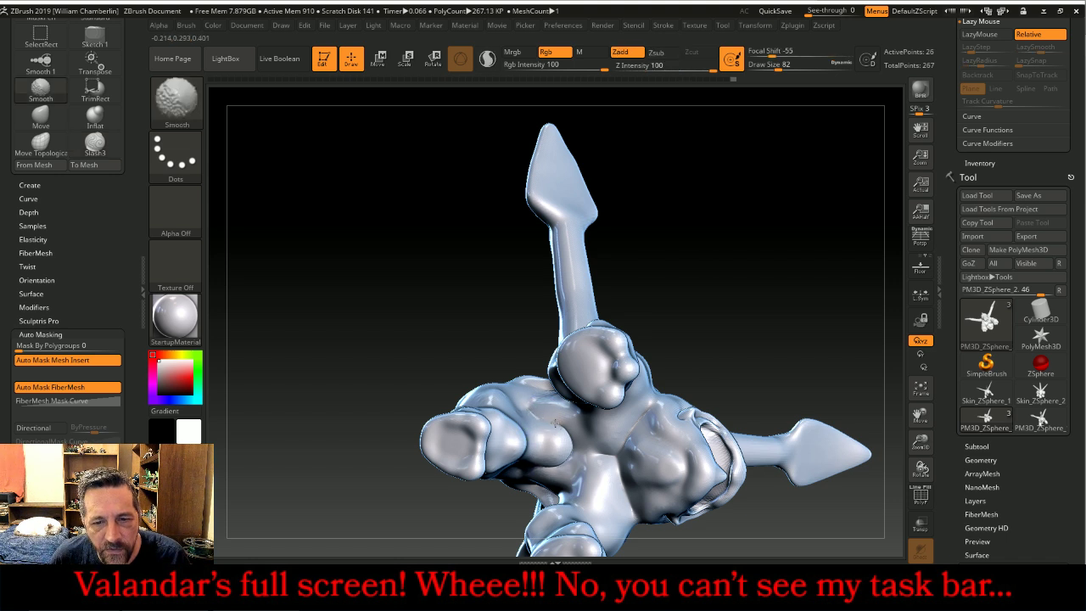
pyautogui.keyDown('shift'); pyautogui.moveTo(575, 448); pyautogui.dragTo(563, 440); pyautogui.keyUp('shift')
pyautogui.moveTo(423, 224)
pyautogui.mouseDown()
pyautogui.moveTo(428, 335)
pyautogui.moveTo(501, 386)
pyautogui.mouseUp()
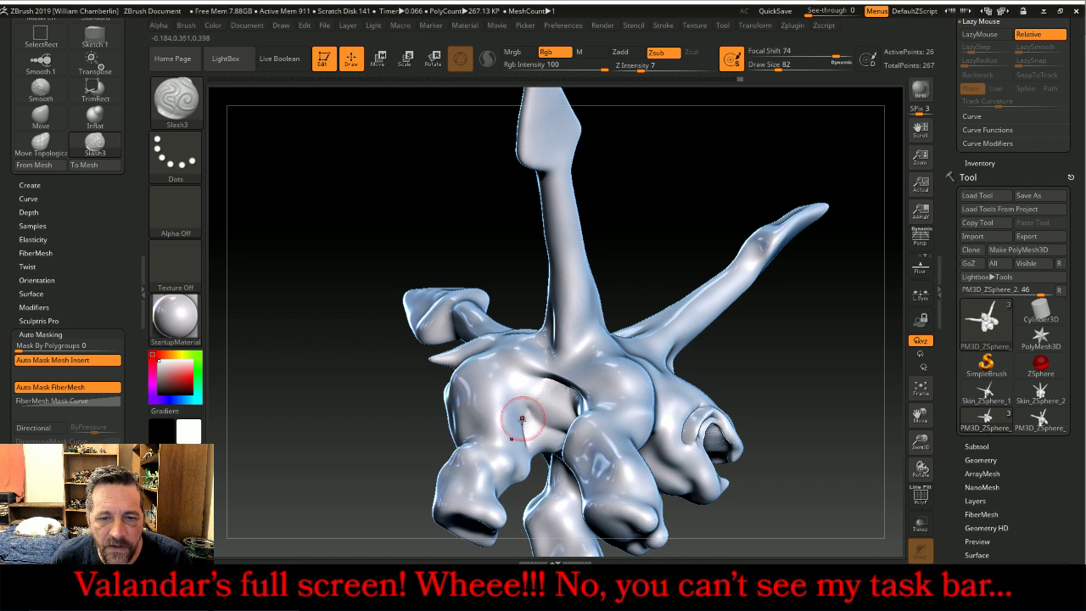
pyautogui.press('shift')
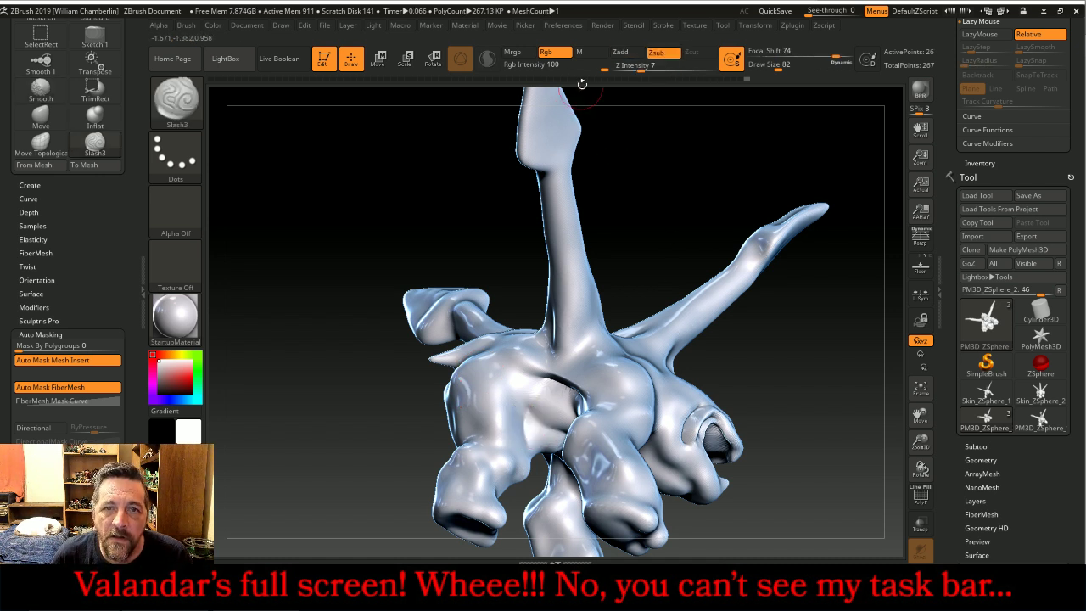
# - Raise a small fold on the inner side of the hind leg with Slash3 in Zadd mode and smooth it
pyautogui.moveTo(643, 93); pyautogui.dragTo(653, 475)
pyautogui.moveTo(746, 316); pyautogui.dragTo(733, 320)
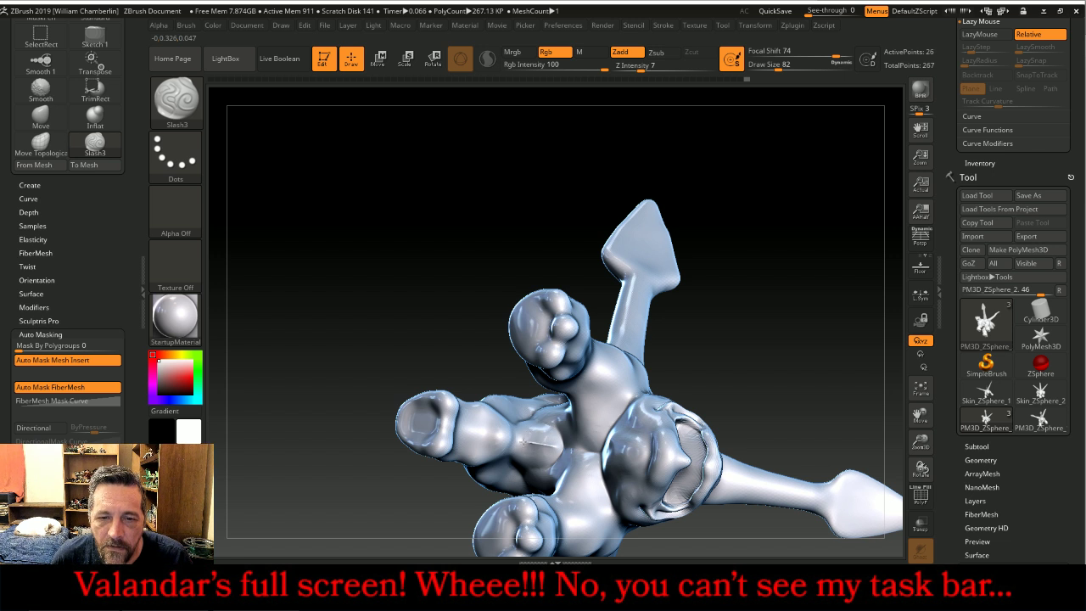
pyautogui.press('shift')
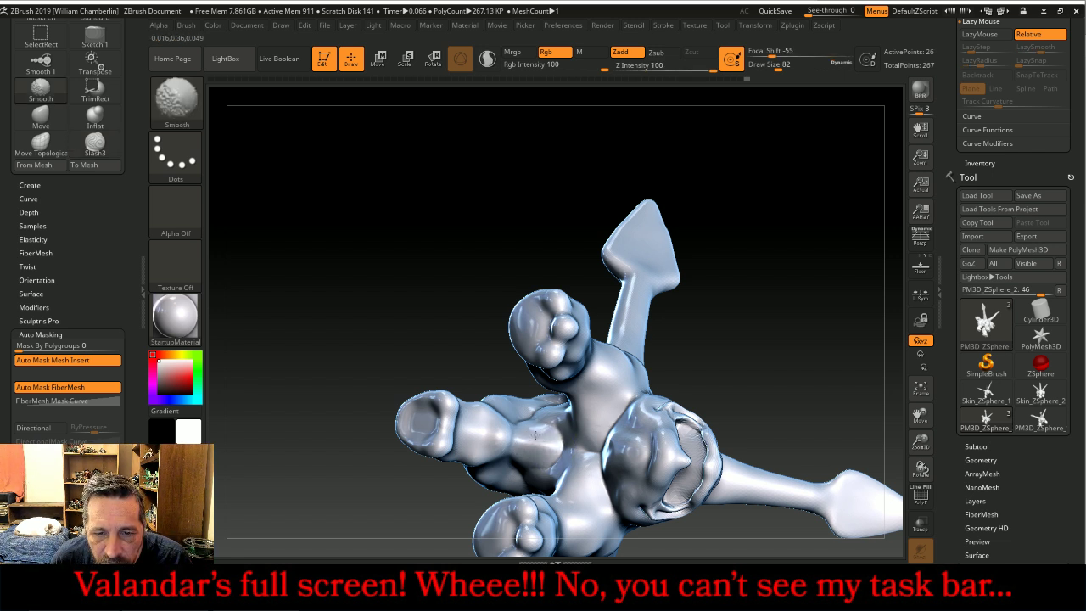
# - Carve creases around the hind leg just above the foot with Slash3 in Zsub mode, smoothing them
pyautogui.moveTo(805, 216)
pyautogui.mouseDown()
pyautogui.moveTo(818, 365)
pyautogui.moveTo(802, 347)
pyautogui.moveTo(681, 388)
pyautogui.mouseUp()
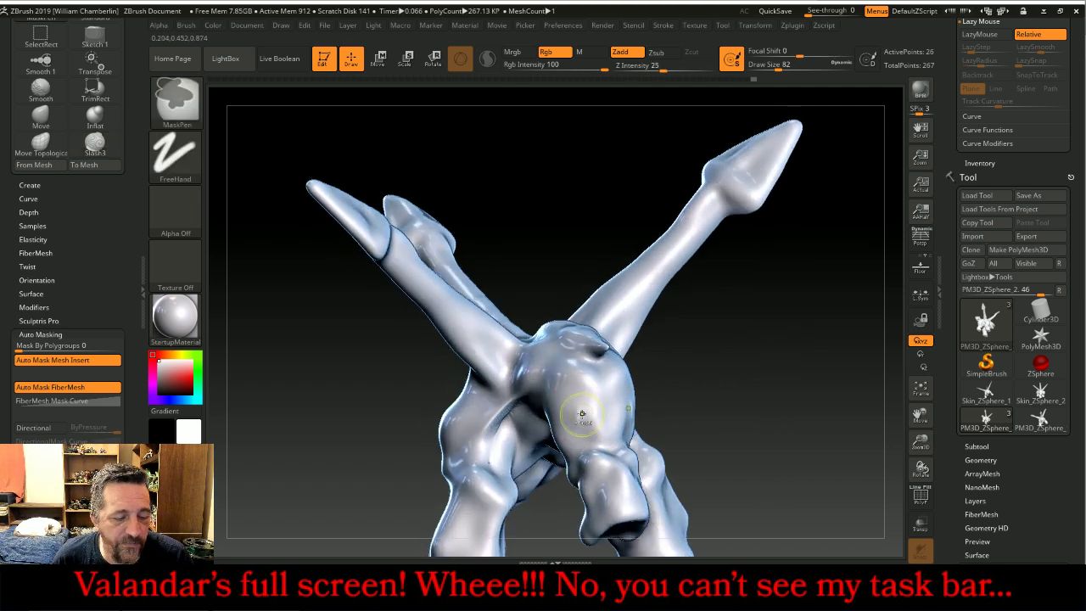
pyautogui.click(655, 52)
pyautogui.moveTo(674, 135)
pyautogui.mouseDown()
pyautogui.moveTo(767, 398)
pyautogui.moveTo(563, 425)
pyautogui.mouseUp()
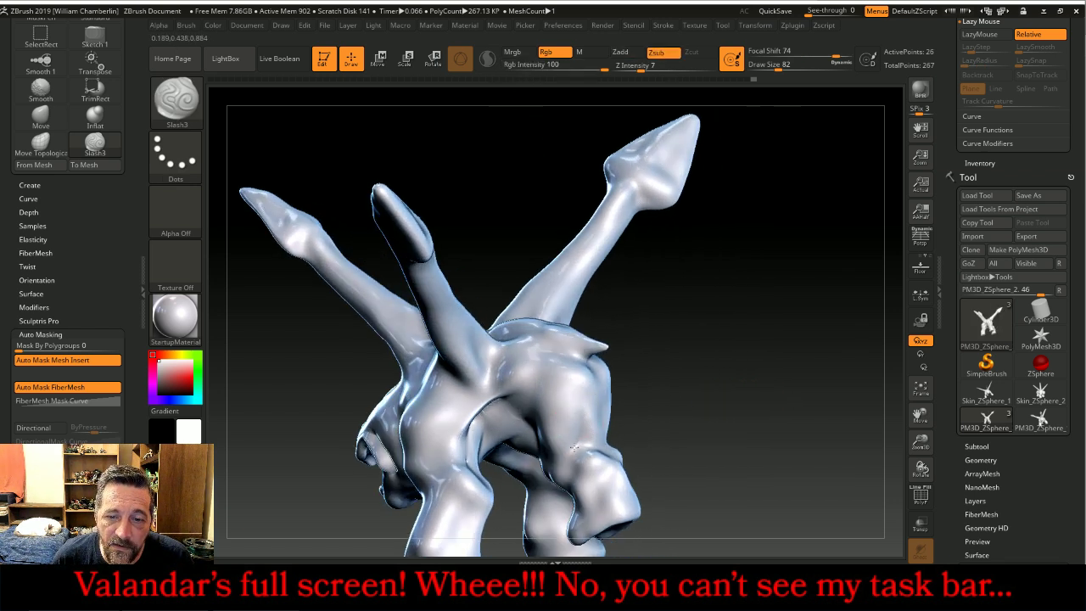
pyautogui.press('shift')
pyautogui.moveTo(736, 387)
pyautogui.mouseDown()
pyautogui.moveTo(732, 424)
pyautogui.moveTo(704, 434)
pyautogui.mouseUp()
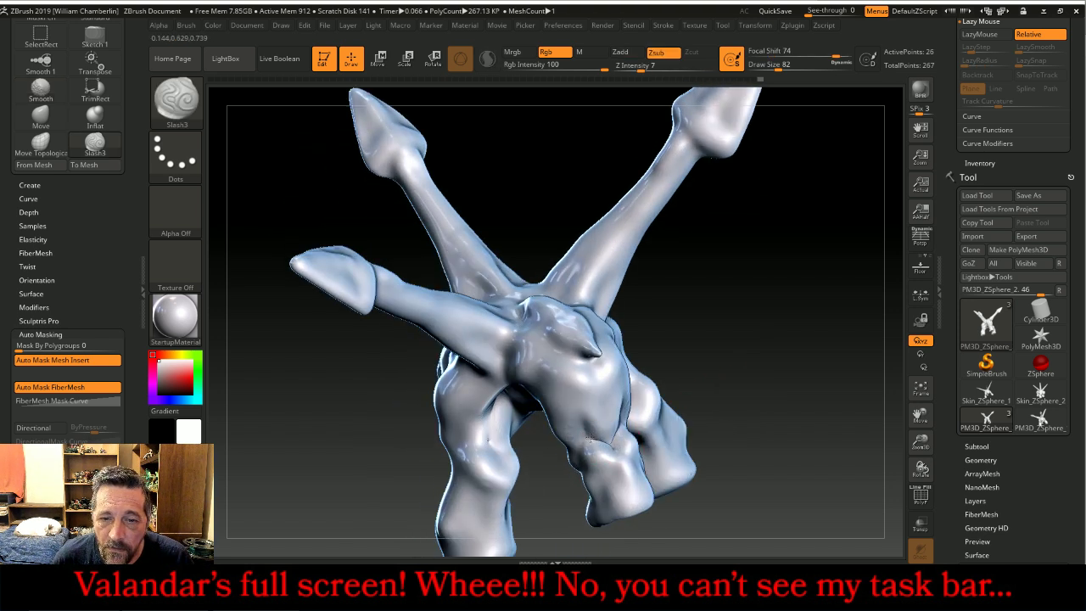
# - Carve creases into the back and outer side of the hind foot below the ankle with Slash3, smoothing them
pyautogui.press('shift')
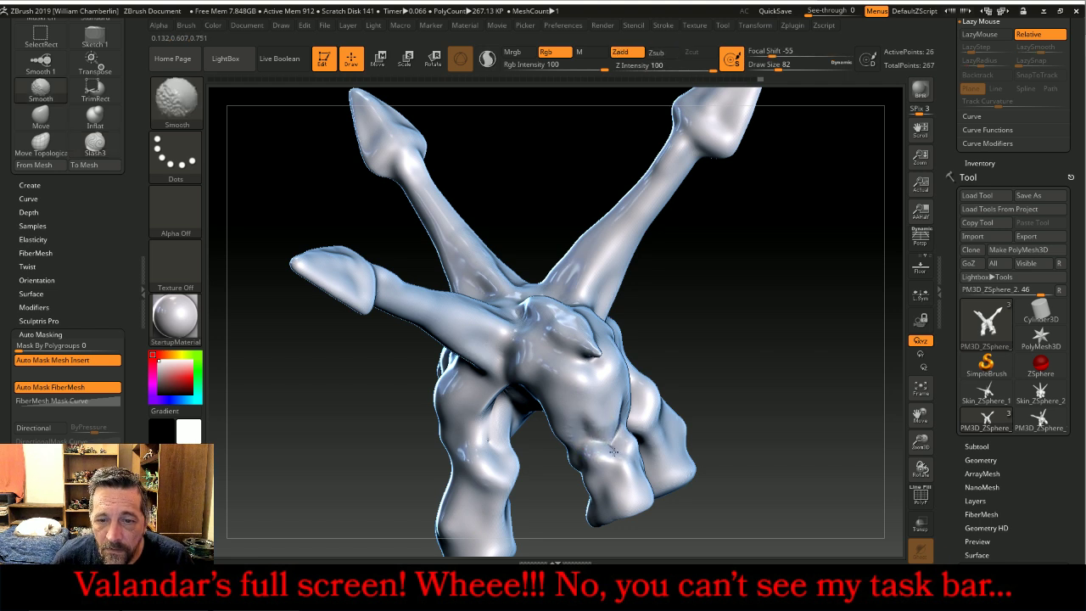
pyautogui.moveTo(638, 486); pyautogui.dragTo(804, 360)
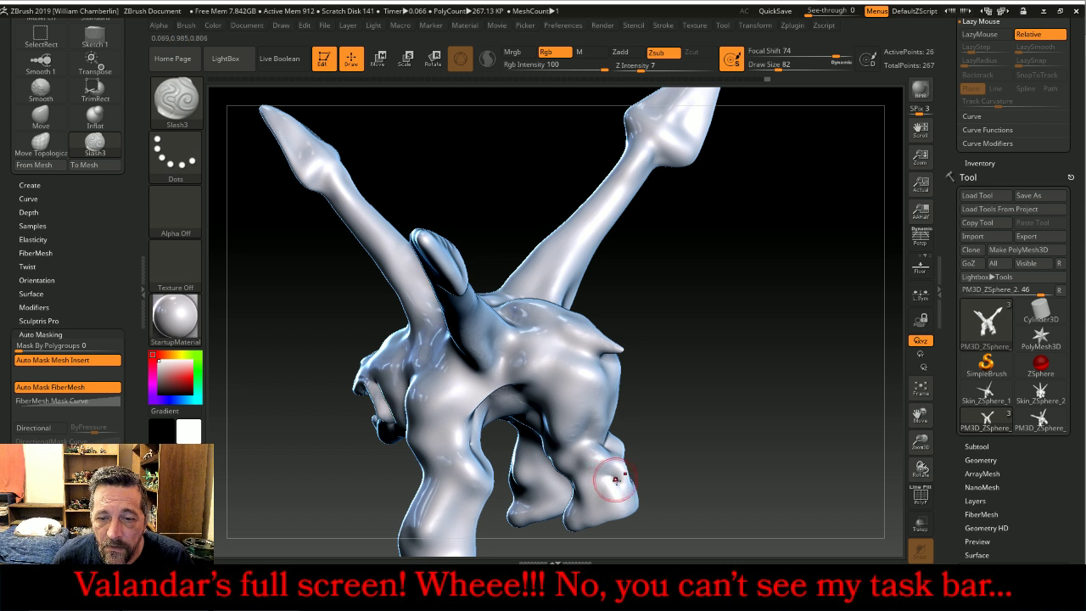
pyautogui.press('shift')
pyautogui.keyDown('shift'); pyautogui.moveTo(605, 481); pyautogui.dragTo(601, 507); pyautogui.keyUp('shift')
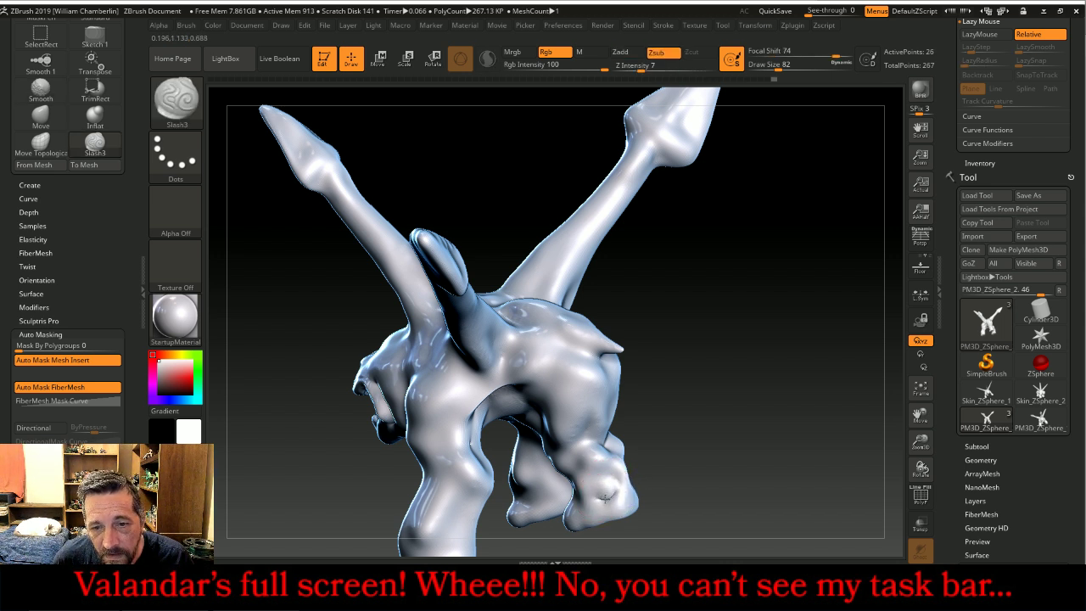
pyautogui.press('shift')
pyautogui.keyDown('shift'); pyautogui.moveTo(597, 498); pyautogui.dragTo(611, 499); pyautogui.keyUp('shift')
pyautogui.moveTo(677, 403); pyautogui.dragTo(842, 350)
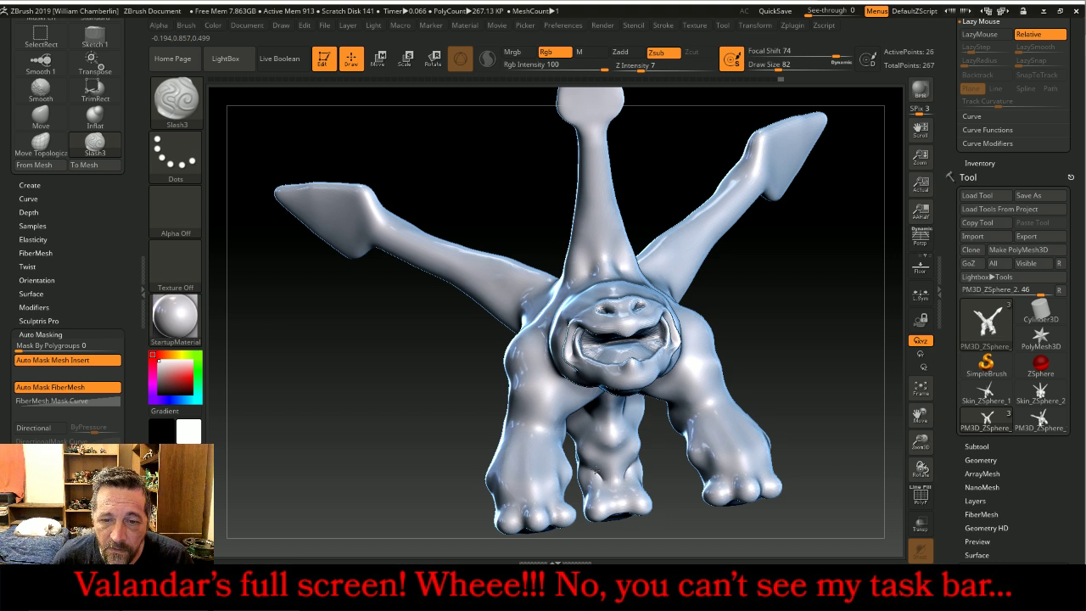
# - Smooth the crease at the front of the hind ankle, just above the toes
pyautogui.moveTo(467, 464)
pyautogui.mouseDown()
pyautogui.moveTo(361, 444)
pyautogui.moveTo(378, 444)
pyautogui.mouseUp()
pyautogui.press('shift')
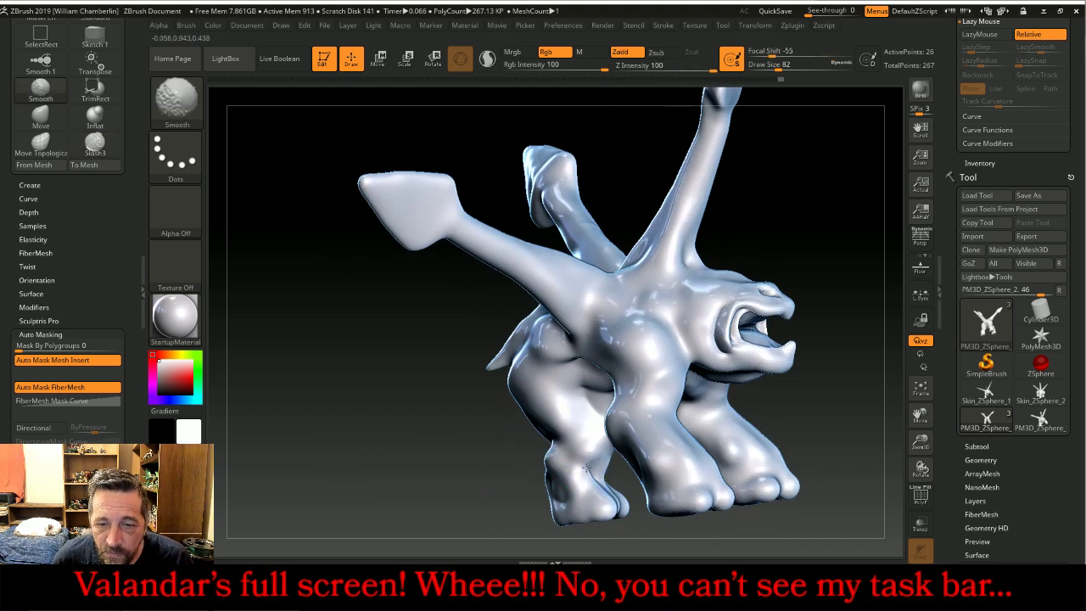
pyautogui.keyDown('shift'); pyautogui.moveTo(590, 471); pyautogui.dragTo(590, 467); pyautogui.keyUp('shift')
pyautogui.moveTo(500, 484); pyautogui.dragTo(425, 488)
pyautogui.moveTo(699, 530); pyautogui.dragTo(666, 519)
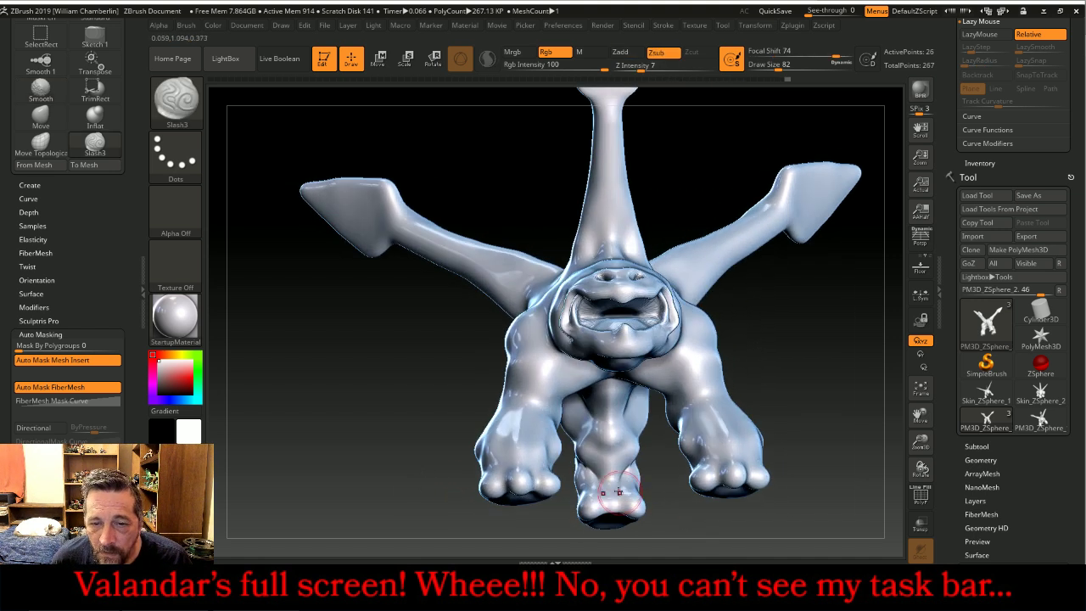
# - Carve long tendon grooves up the front of both front feet from between the toes with Slash3 in Zsub mode
pyautogui.moveTo(371, 366); pyautogui.dragTo(783, 419)
pyautogui.moveTo(919, 416); pyautogui.dragTo(919, 414)
pyautogui.moveTo(929, 373); pyautogui.dragTo(925, 363)
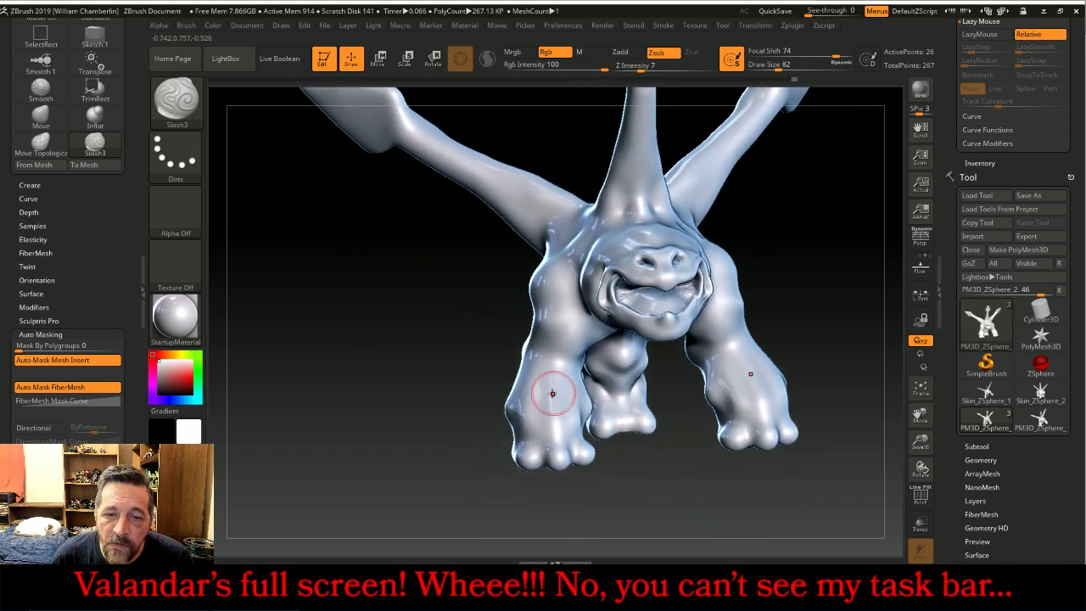
pyautogui.moveTo(547, 367); pyautogui.dragTo(540, 438)
pyautogui.moveTo(553, 392)
pyautogui.mouseDown()
pyautogui.moveTo(539, 437)
pyautogui.moveTo(567, 448)
pyautogui.moveTo(579, 440)
pyautogui.moveTo(575, 412)
pyautogui.mouseUp()
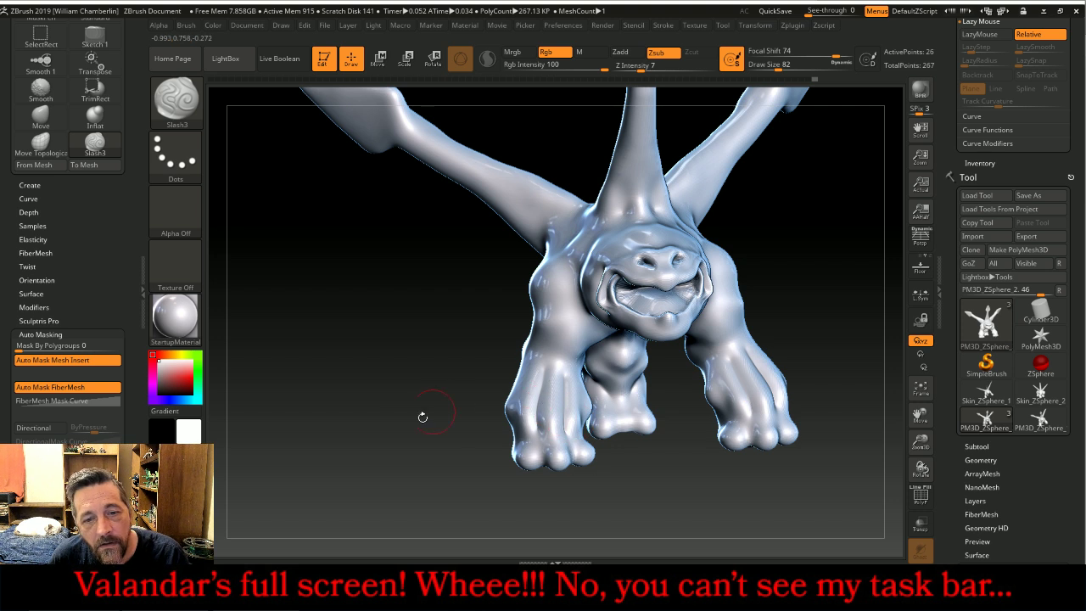
# - Carve additional grooves along the outer and inner sides of the front feet and soften them with Smooth
pyautogui.moveTo(441, 407); pyautogui.dragTo(526, 382)
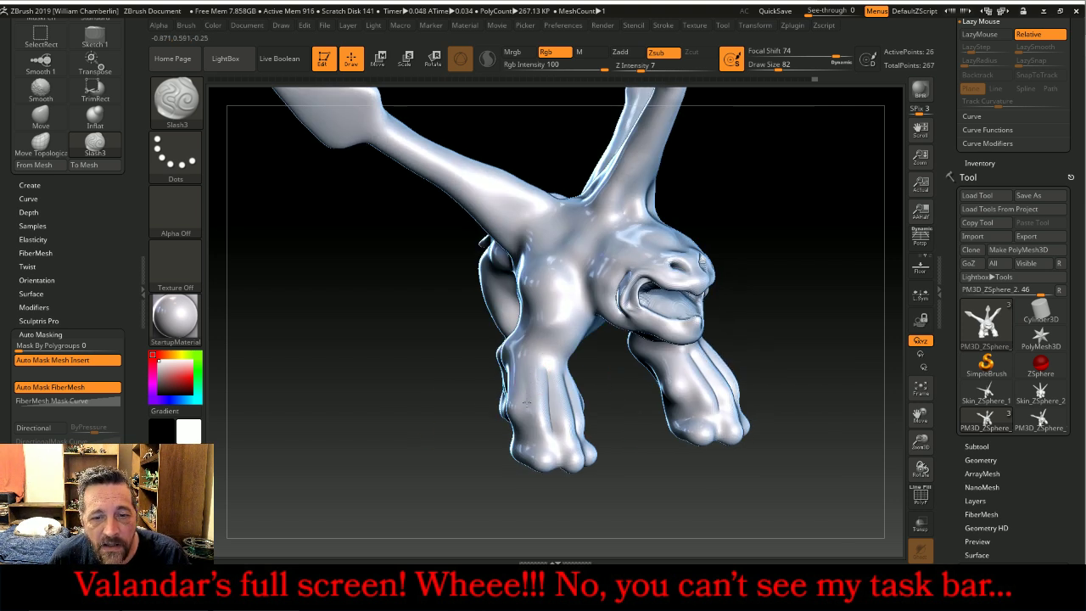
pyautogui.moveTo(495, 461); pyautogui.dragTo(560, 373)
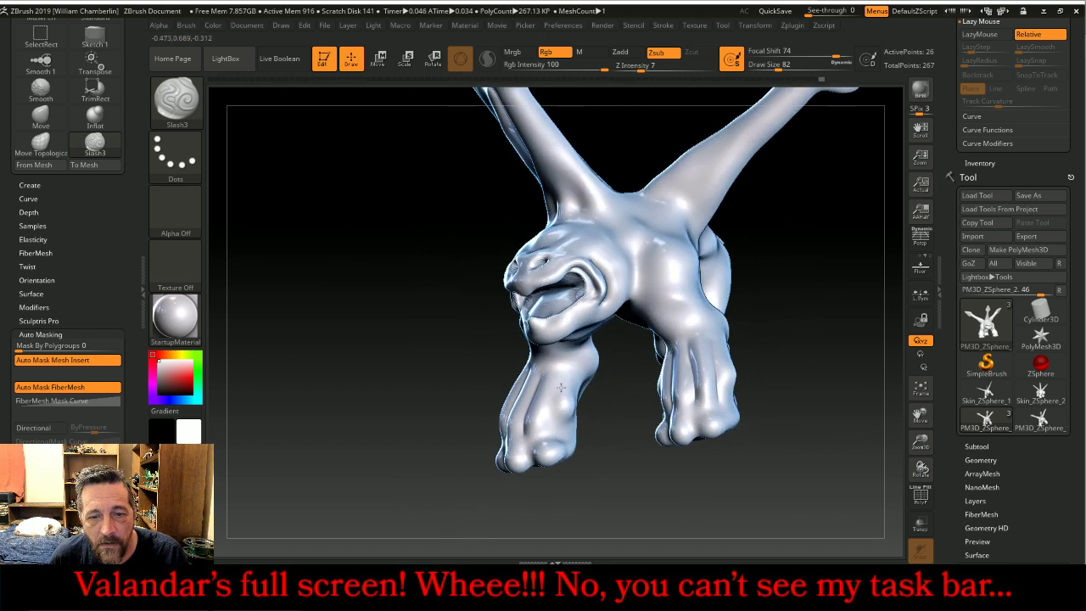
pyautogui.moveTo(560, 387)
pyautogui.mouseDown()
pyautogui.moveTo(544, 435)
pyautogui.moveTo(560, 390)
pyautogui.mouseUp()
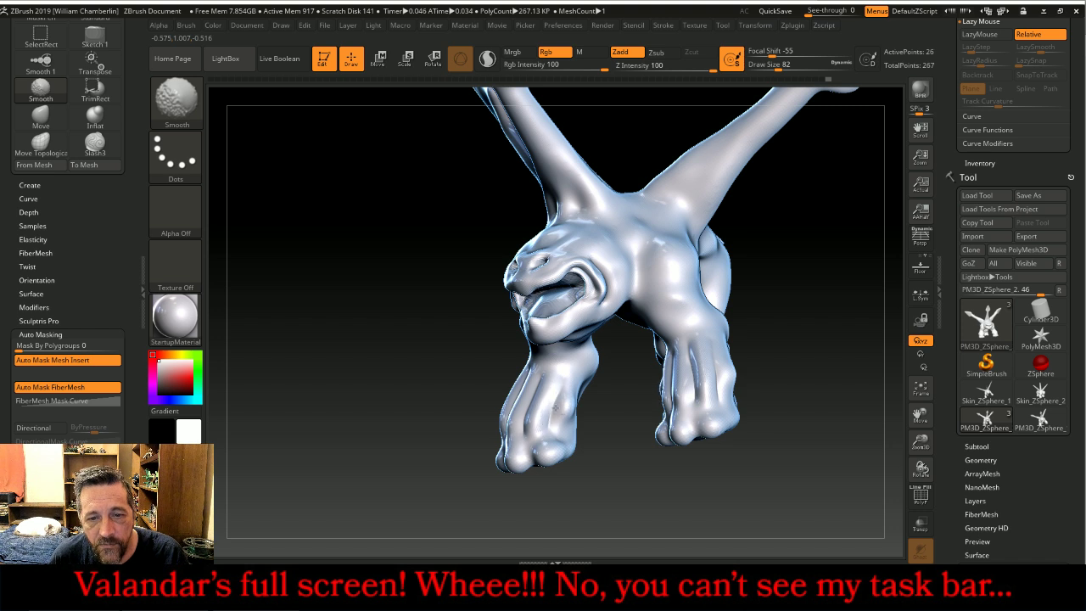
pyautogui.moveTo(406, 530); pyautogui.dragTo(518, 525)
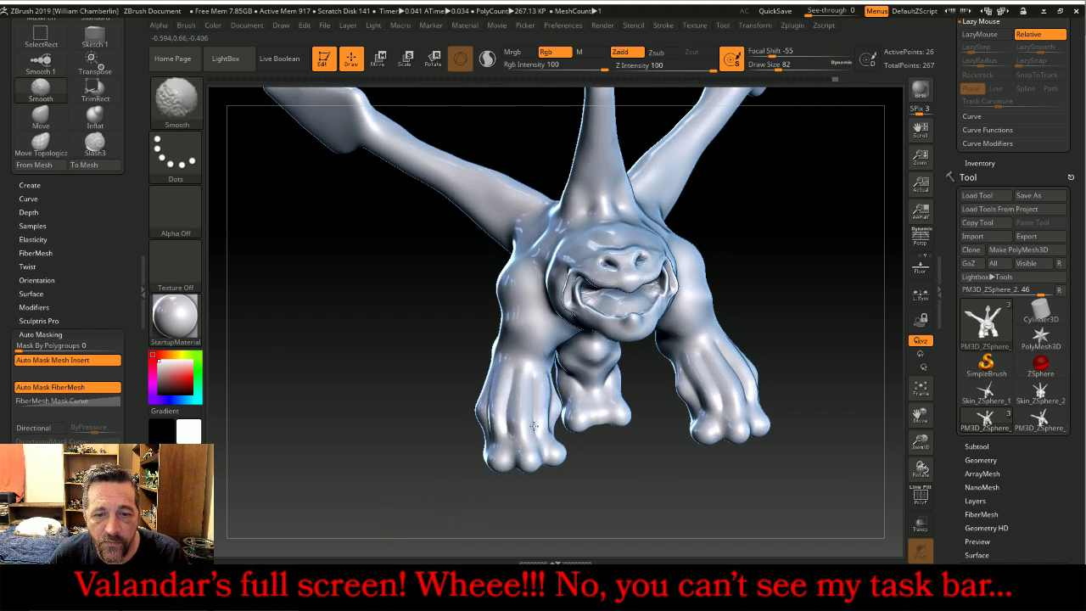
pyautogui.moveTo(533, 374)
pyautogui.mouseDown()
pyautogui.moveTo(512, 398)
pyautogui.moveTo(505, 441)
pyautogui.mouseUp()
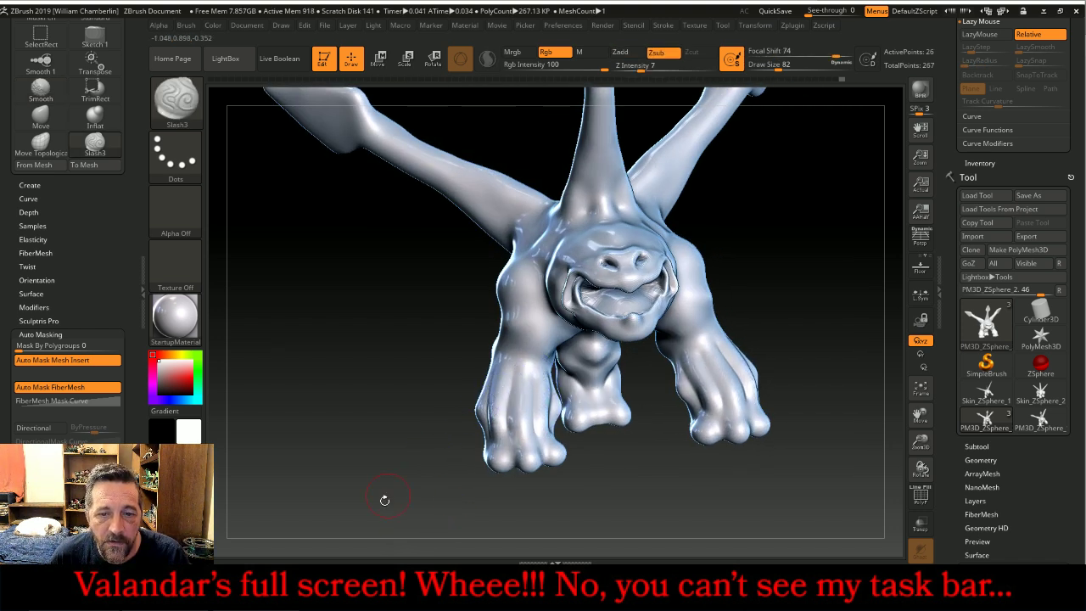
# - Carve short creases across the front legs where the tendon grooves end above the feet, and smooth them
pyautogui.moveTo(394, 487); pyautogui.dragTo(424, 497)
pyautogui.moveTo(831, 371); pyautogui.dragTo(797, 352)
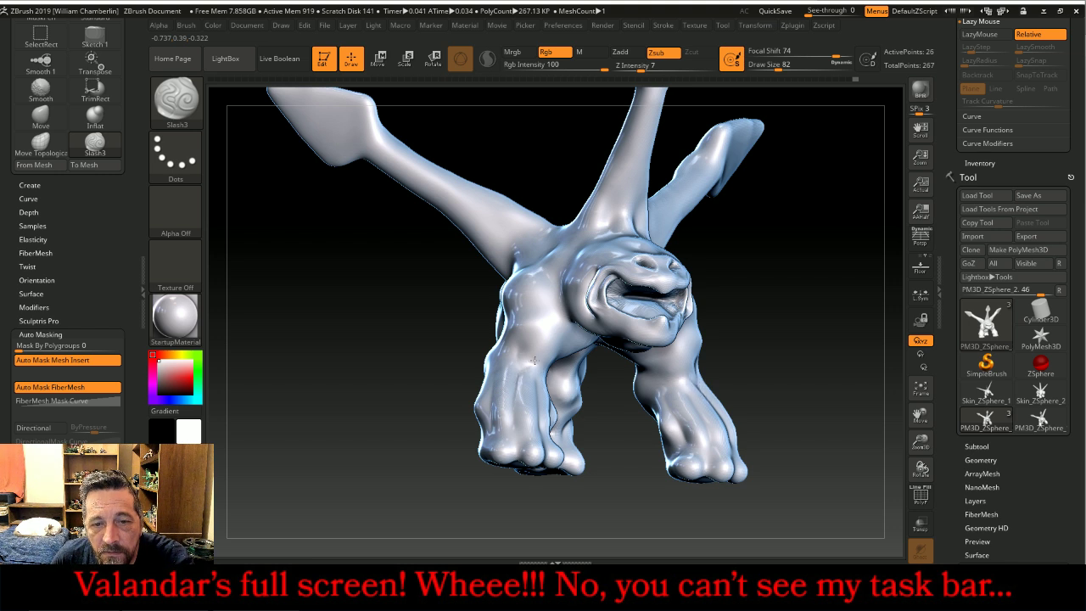
pyautogui.moveTo(405, 424); pyautogui.dragTo(383, 416)
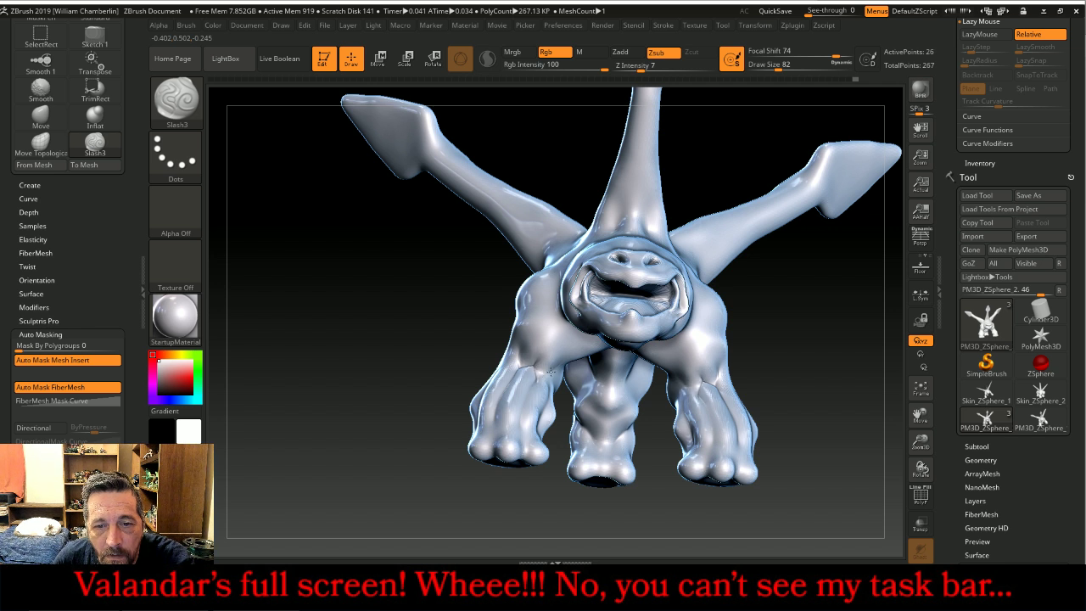
pyautogui.press('shift')
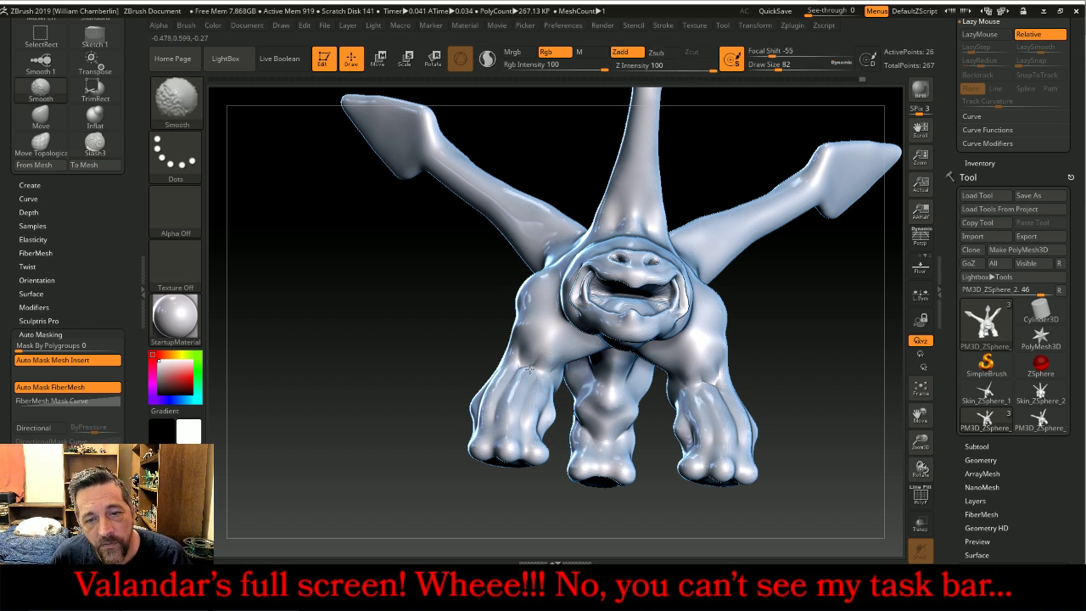
# - Carve a vertical groove down the back of the front legs above the heel with Slash3 and smooth it
pyautogui.moveTo(449, 381)
pyautogui.mouseDown()
pyautogui.moveTo(395, 402)
pyautogui.moveTo(824, 431)
pyautogui.moveTo(817, 438)
pyautogui.moveTo(800, 415)
pyautogui.mouseUp()
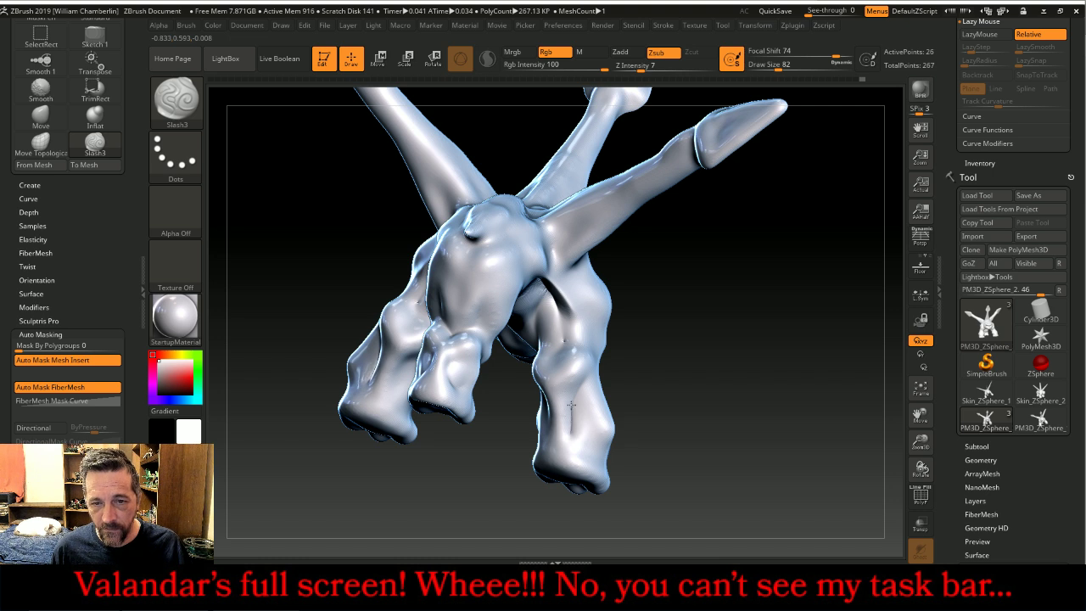
pyautogui.press('shift')
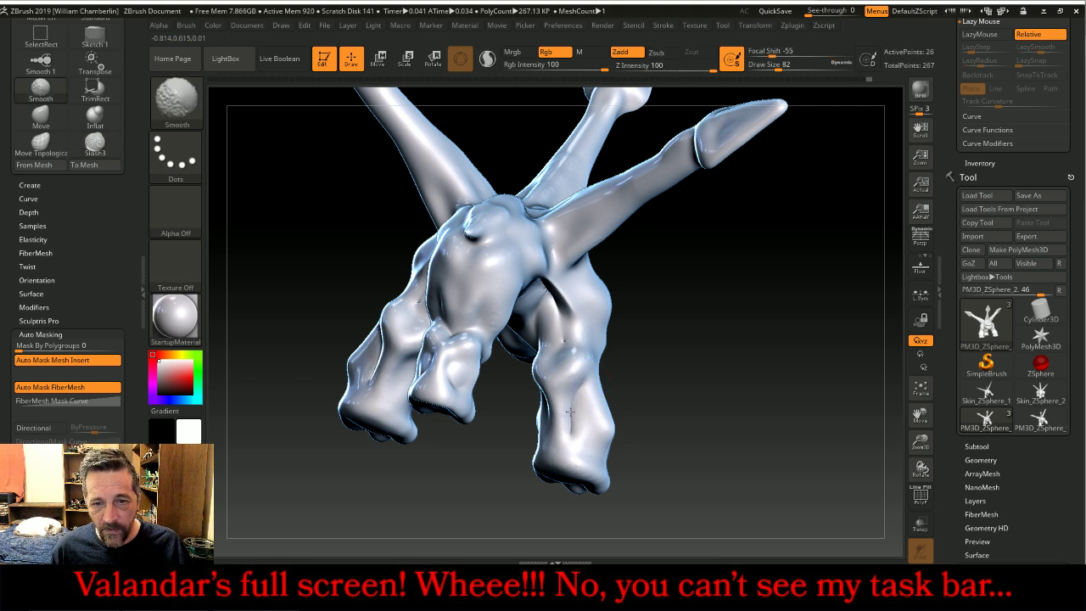
pyautogui.moveTo(589, 426); pyautogui.dragTo(576, 402, button='right')
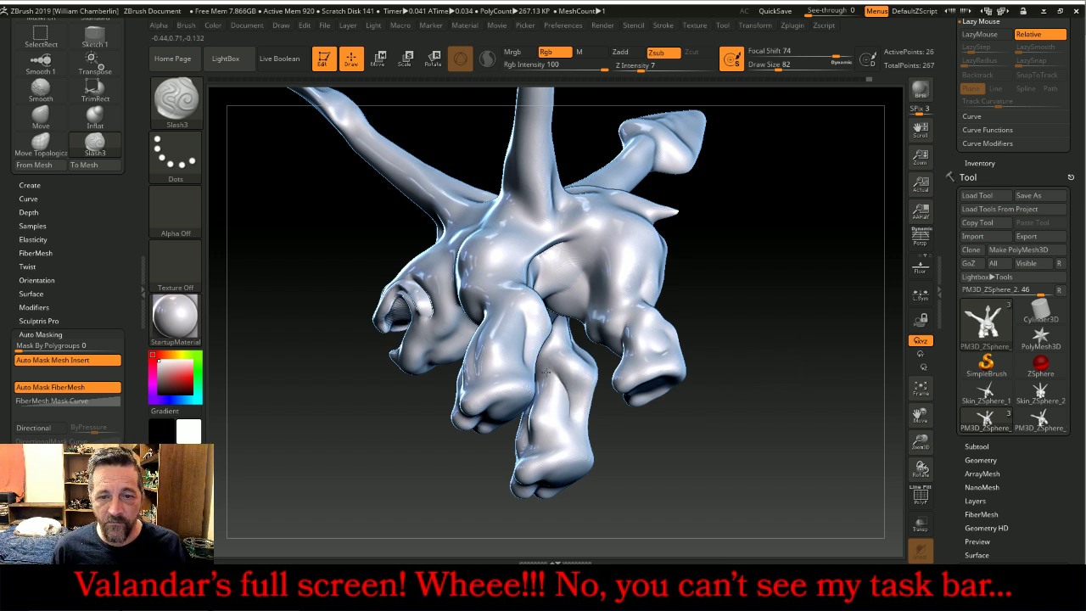
pyautogui.press('shift')
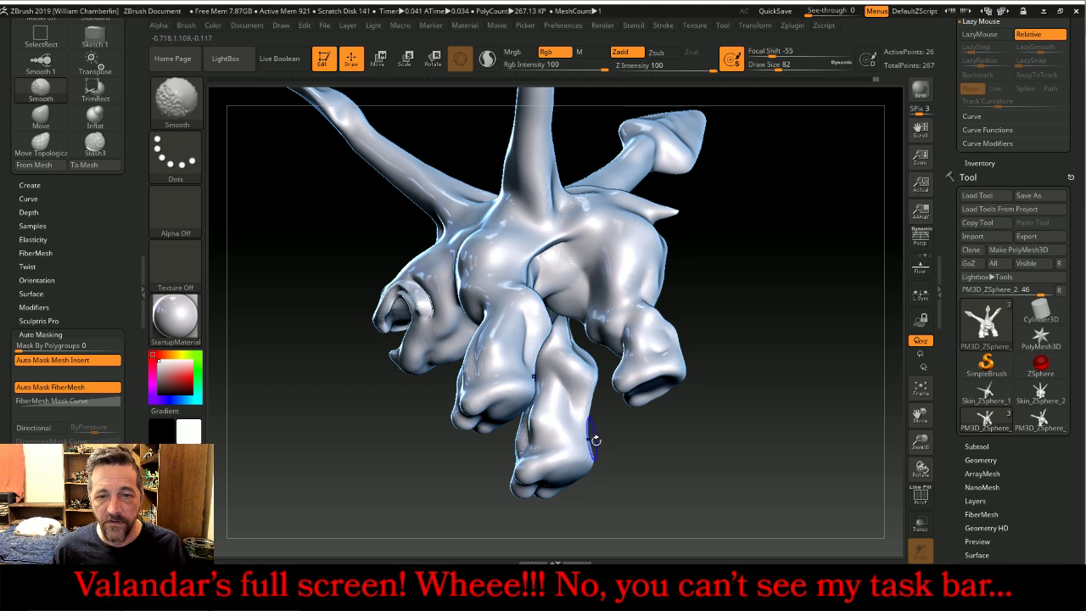
# - Smooth the uneven surface inside the open mouth, just above the lower lip
pyautogui.moveTo(819, 453); pyautogui.dragTo(840, 393, button='right')
pyautogui.moveTo(922, 443); pyautogui.dragTo(922, 429)
pyautogui.moveTo(852, 414); pyautogui.dragTo(775, 330, button='right')
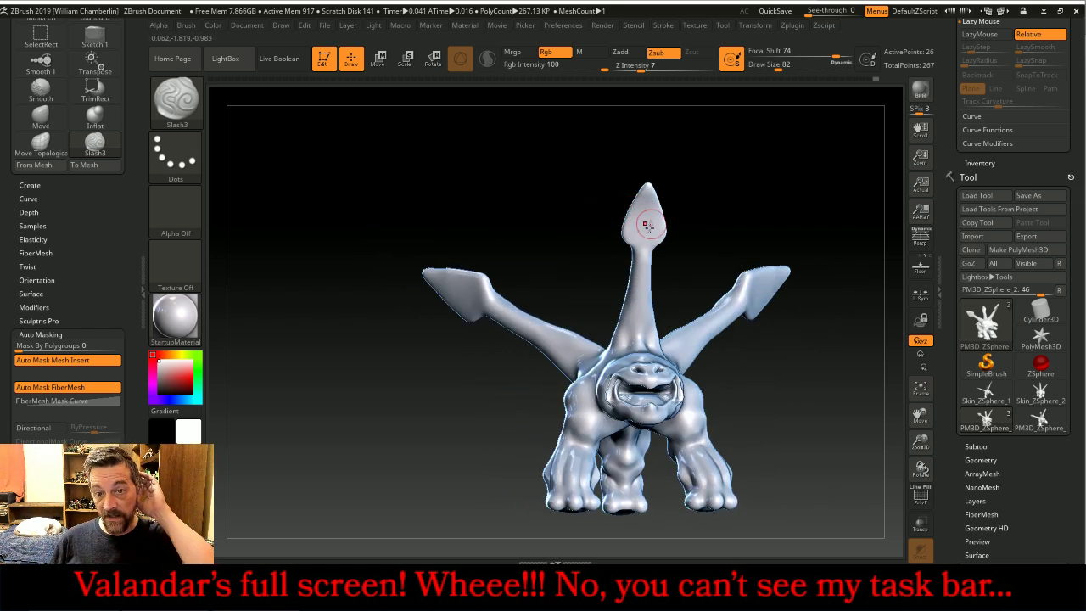
pyautogui.moveTo(415, 388); pyautogui.dragTo(829, 358, button='right')
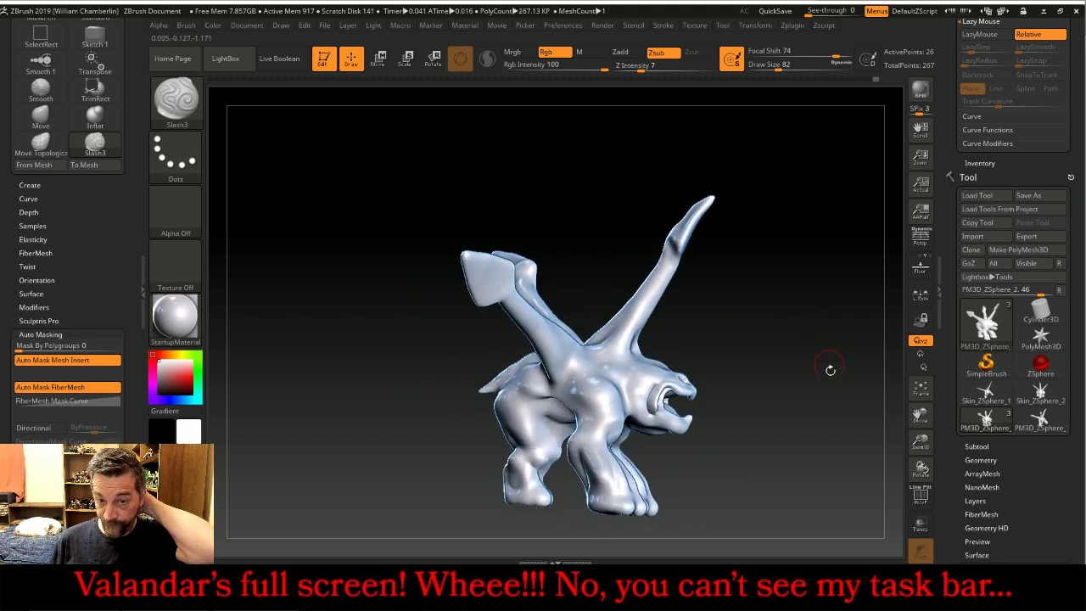
pyautogui.moveTo(924, 443); pyautogui.dragTo(926, 478)
pyautogui.moveTo(891, 444); pyautogui.dragTo(824, 383, button='right')
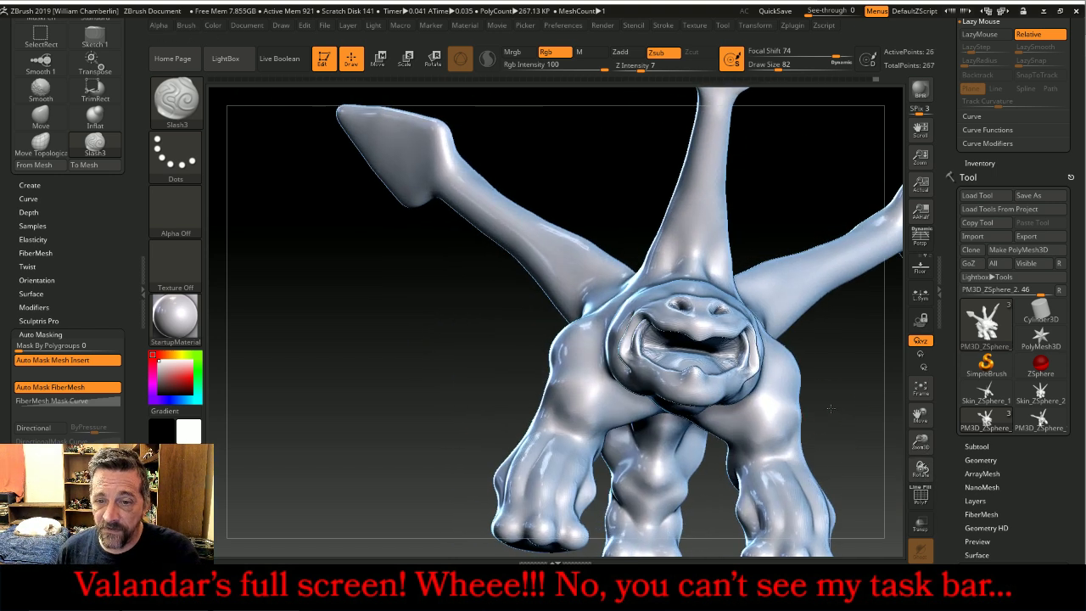
pyautogui.moveTo(921, 442); pyautogui.dragTo(922, 475)
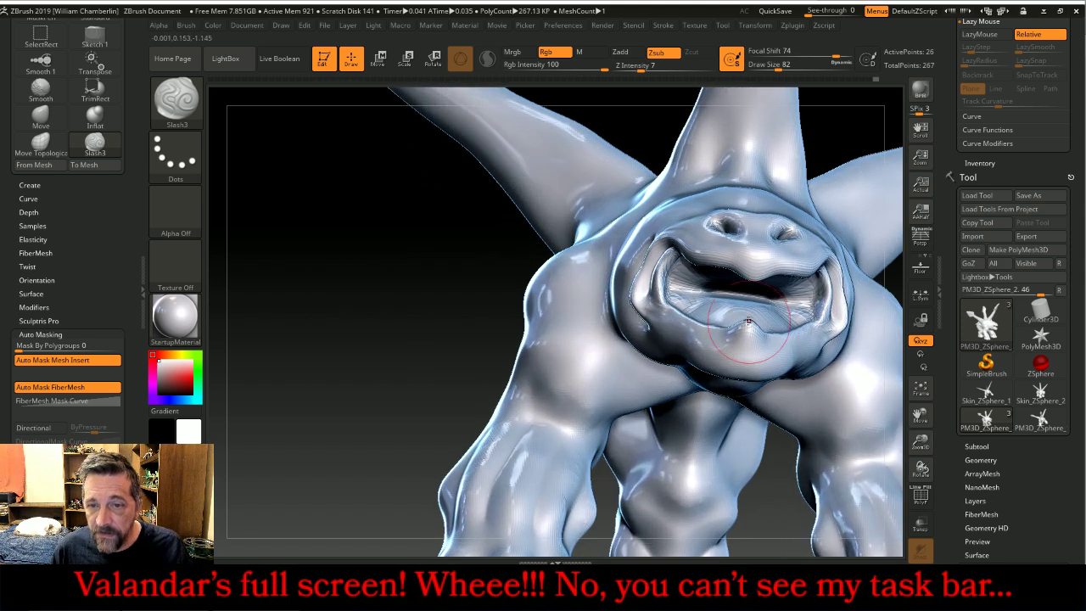
pyautogui.press('shift')
pyautogui.moveTo(781, 301)
pyautogui.keyDown('shift'); pyautogui.mouseDown()
pyautogui.moveTo(687, 288)
pyautogui.moveTo(708, 289)
pyautogui.mouseUp(); pyautogui.keyUp('shift')
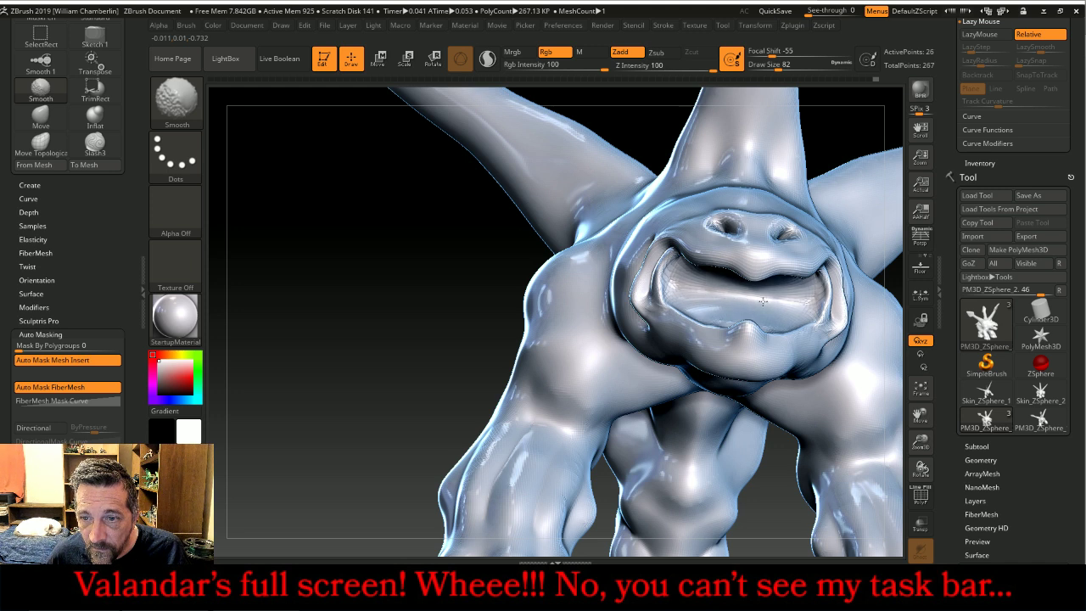
# - Carve the outline of a tongue inside the mouth with Slash3 in Zsub mode at draw size 46
pyautogui.press('b')
pyautogui.press('s')
pyautogui.press('l')
pyautogui.moveTo(363, 250); pyautogui.dragTo(409, 287)
pyautogui.moveTo(795, 165)
pyautogui.mouseDown()
pyautogui.moveTo(852, 144)
pyautogui.moveTo(841, 145)
pyautogui.mouseUp()
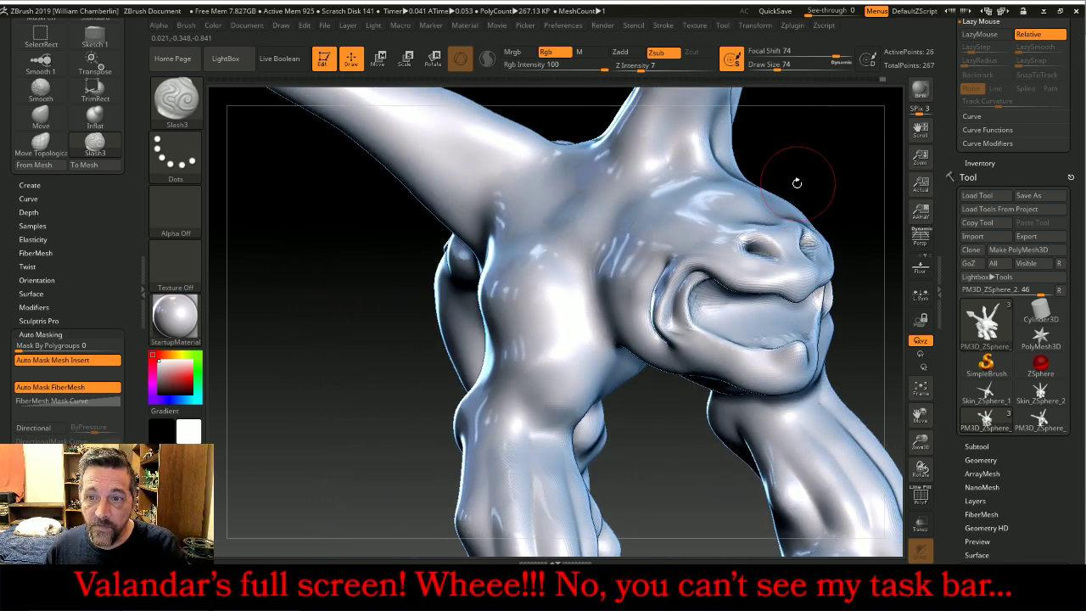
pyautogui.moveTo(721, 289)
pyautogui.mouseDown()
pyautogui.moveTo(727, 315)
pyautogui.moveTo(728, 299)
pyautogui.mouseUp()
pyautogui.moveTo(878, 359)
pyautogui.mouseDown()
pyautogui.moveTo(778, 338)
pyautogui.moveTo(789, 297)
pyautogui.mouseUp()
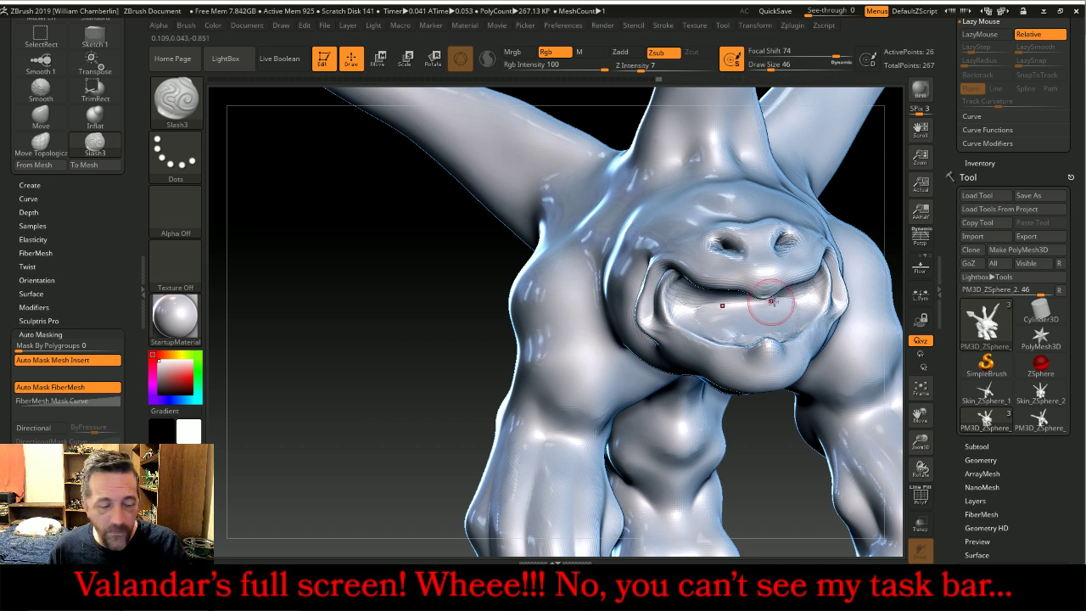
pyautogui.moveTo(399, 364); pyautogui.dragTo(441, 353)
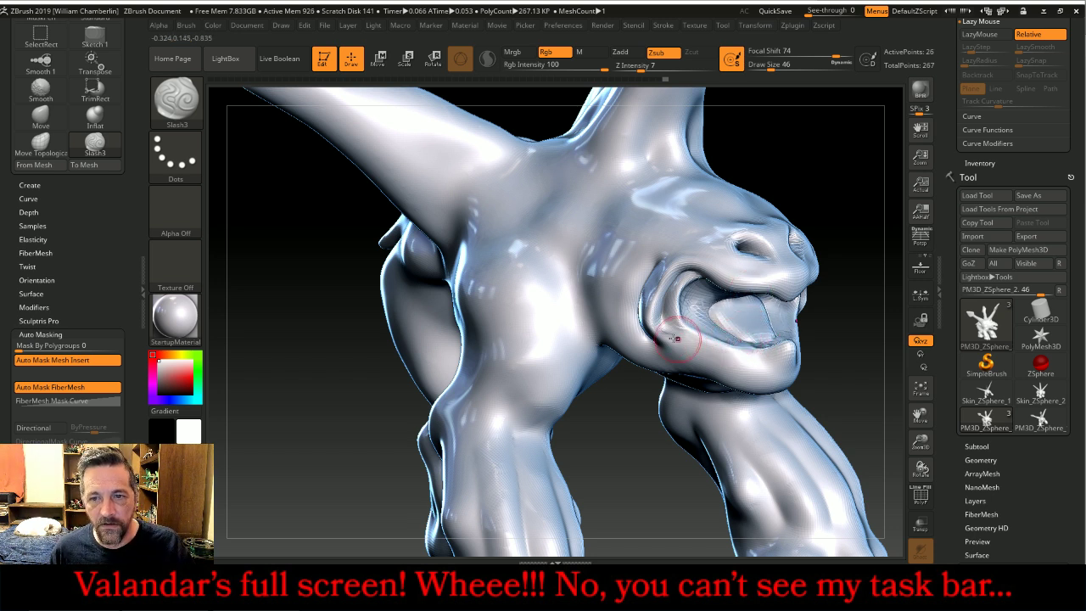
pyautogui.moveTo(243, 190); pyautogui.dragTo(339, 254)
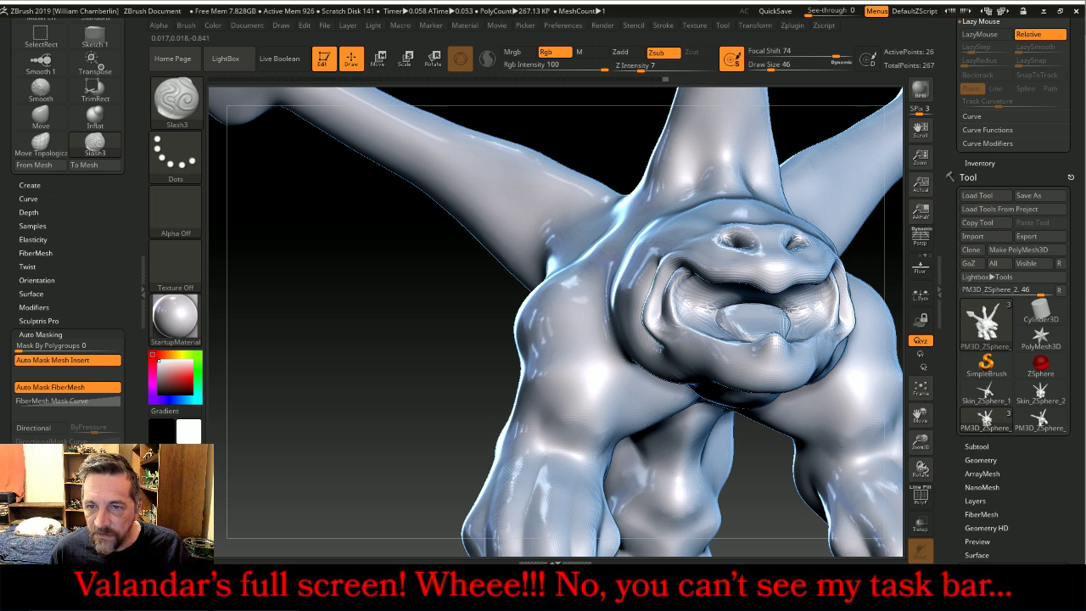
pyautogui.moveTo(348, 295); pyautogui.dragTo(283, 243)
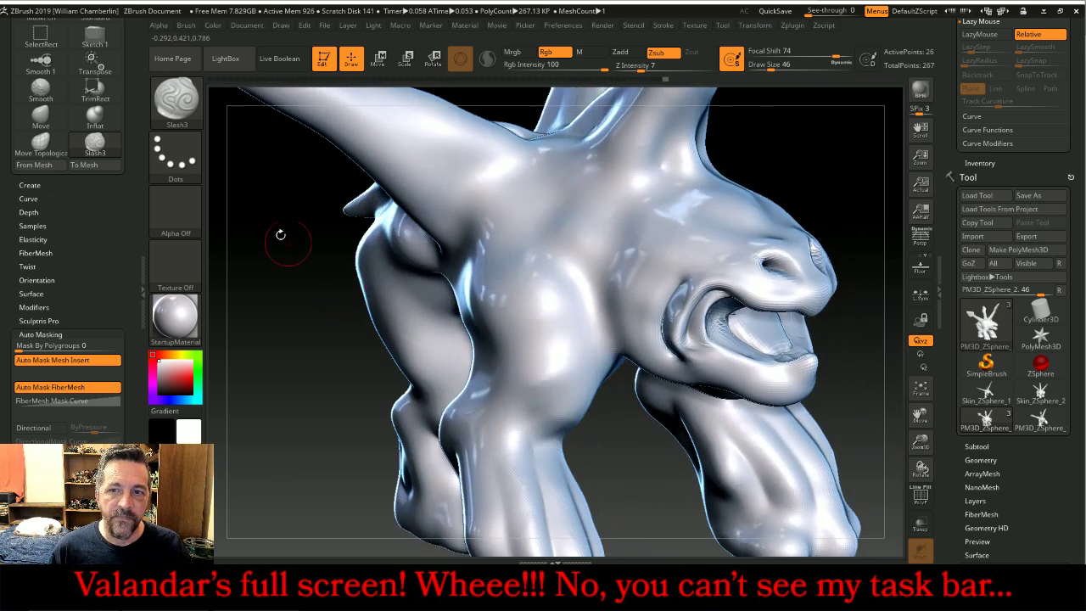
# - Puff up the tongue with the Inflat brush in Zadd mode at draw size 41 and Z intensity 8, and smooth it
pyautogui.click(175, 99)
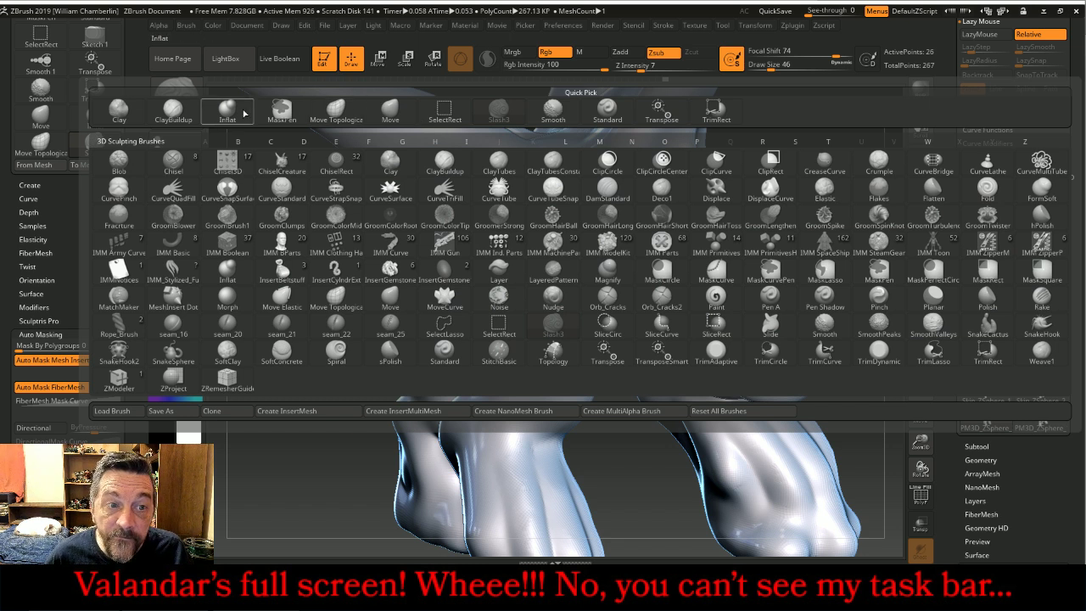
pyautogui.click(248, 112)
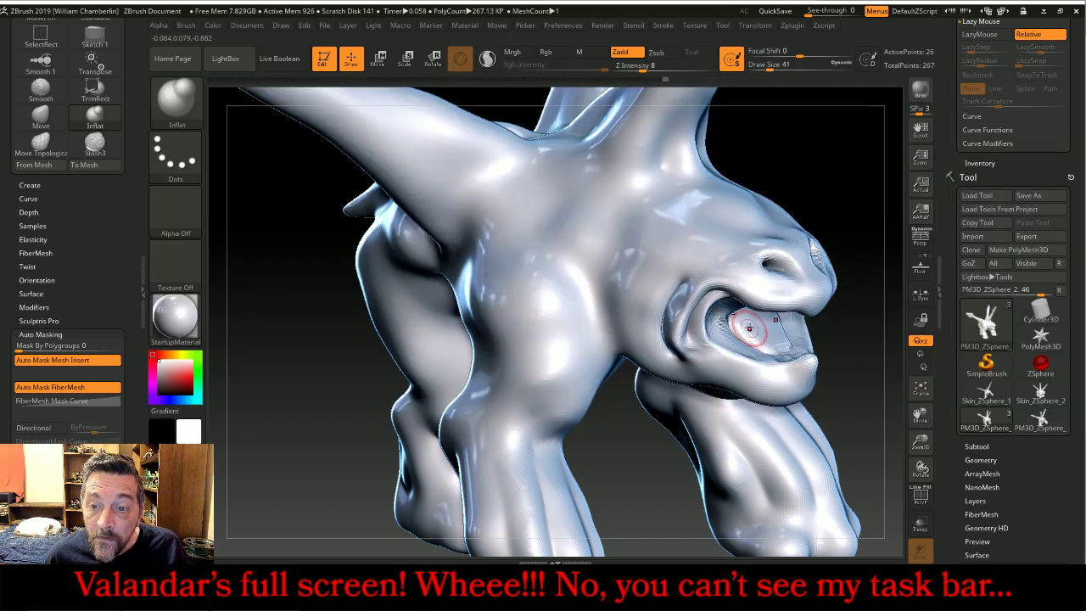
pyautogui.moveTo(765, 343)
pyautogui.mouseDown()
pyautogui.moveTo(740, 323)
pyautogui.moveTo(758, 343)
pyautogui.mouseUp()
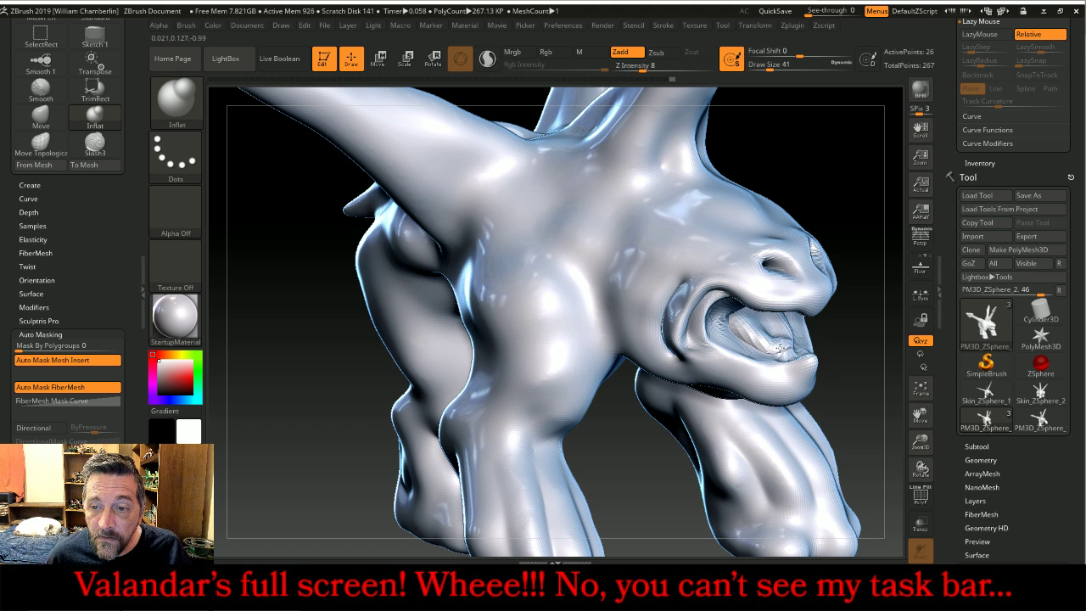
pyautogui.press('shift')
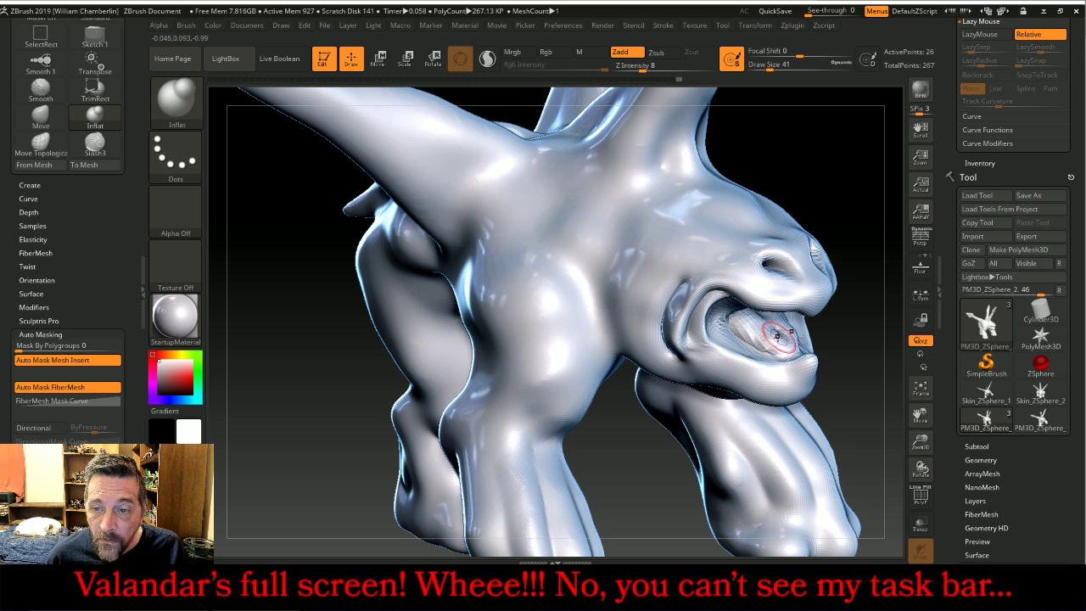
pyautogui.press('shift')
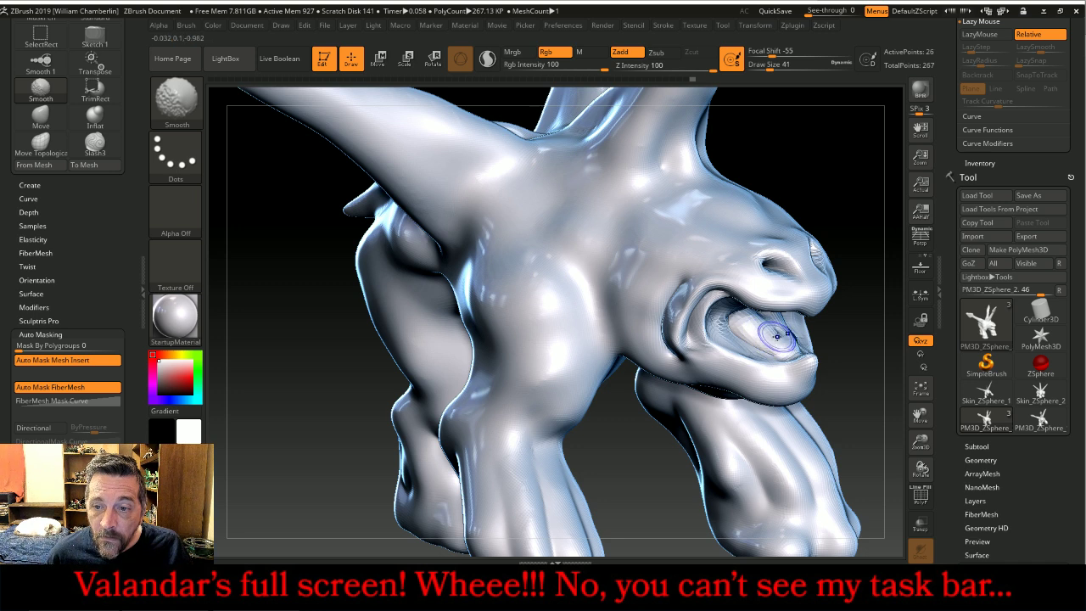
# - Collapse the tray holding the brush and auto-masking settings and examine the whole otyugh sculpt from several angles
pyautogui.moveTo(526, 393); pyautogui.dragTo(337, 382, button='right')
pyautogui.click(921, 389)
pyautogui.moveTo(874, 408)
pyautogui.mouseDown(button='right')
pyautogui.moveTo(772, 427)
pyautogui.moveTo(840, 399)
pyautogui.mouseUp(button='right')
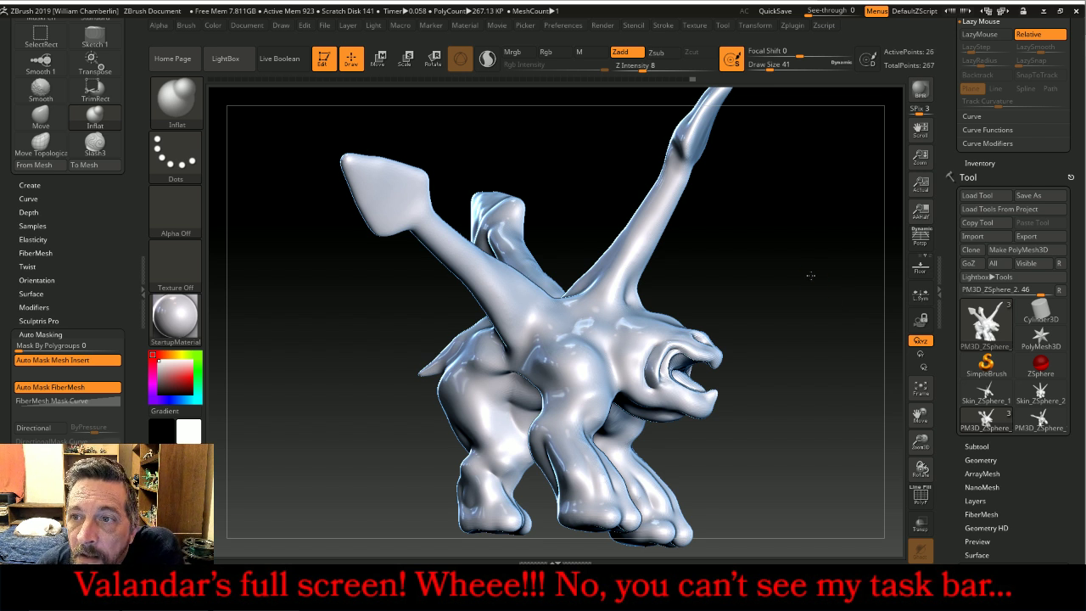
pyautogui.moveTo(811, 275); pyautogui.dragTo(812, 276, button='right')
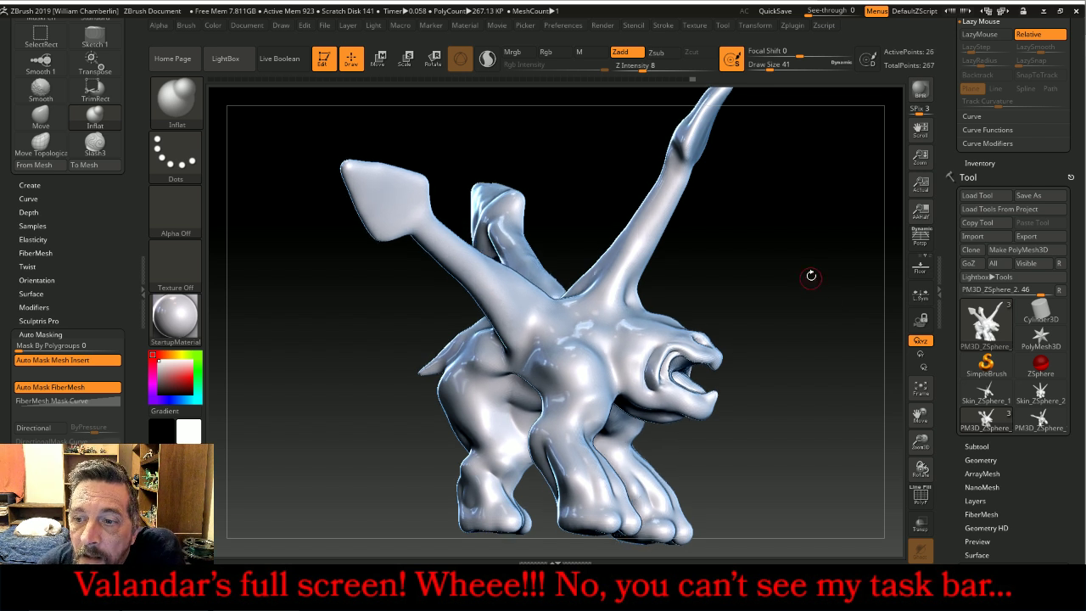
pyautogui.click(142, 293)
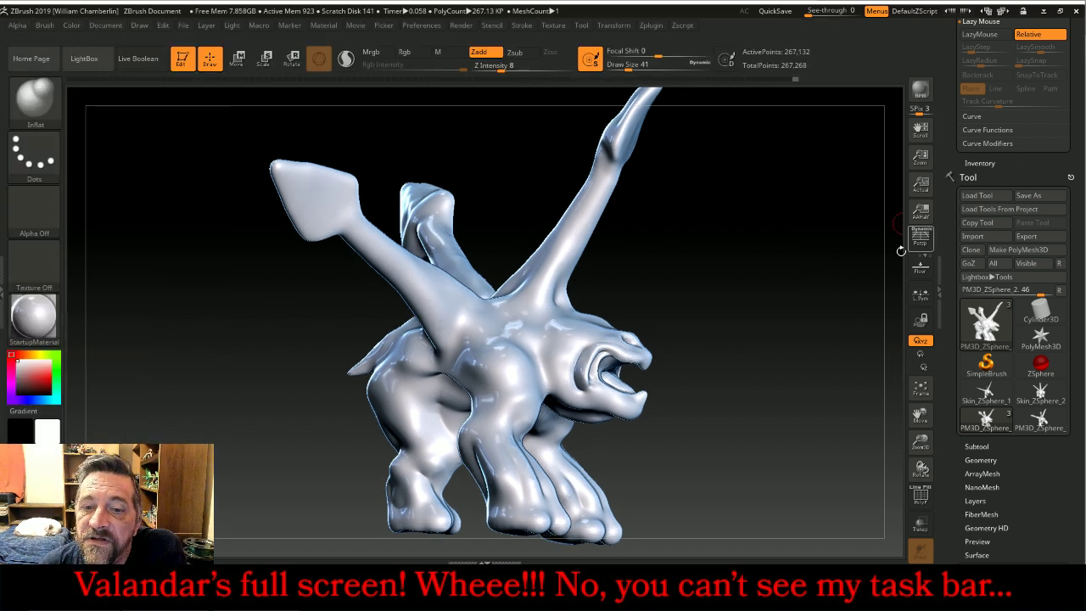
pyautogui.click(919, 387)
pyautogui.moveTo(920, 437); pyautogui.dragTo(921, 441)
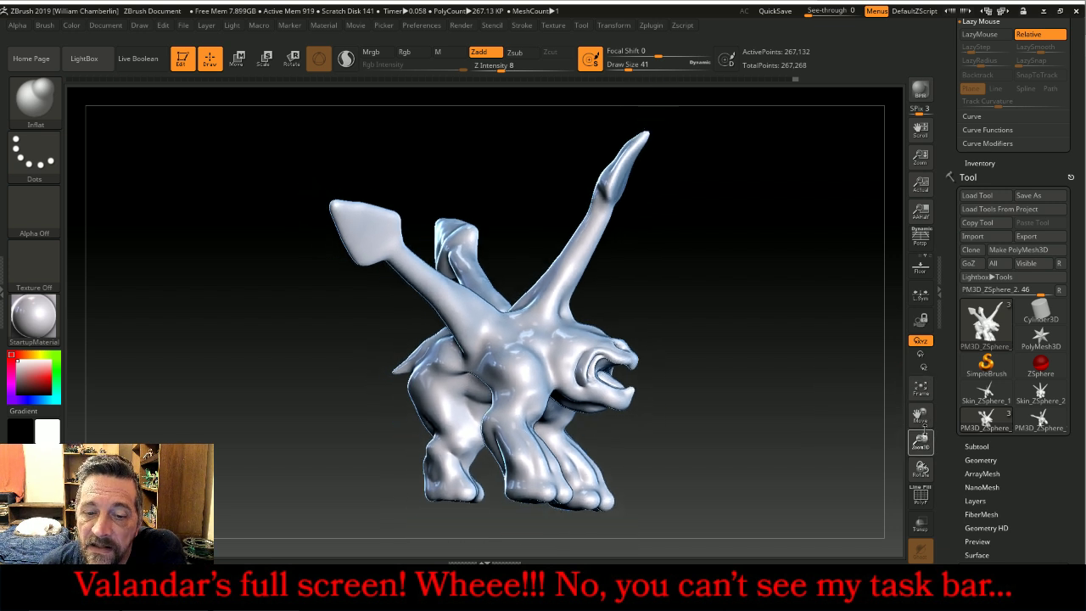
pyautogui.moveTo(836, 365)
pyautogui.mouseDown()
pyautogui.moveTo(829, 376)
pyautogui.moveTo(807, 371)
pyautogui.mouseUp()
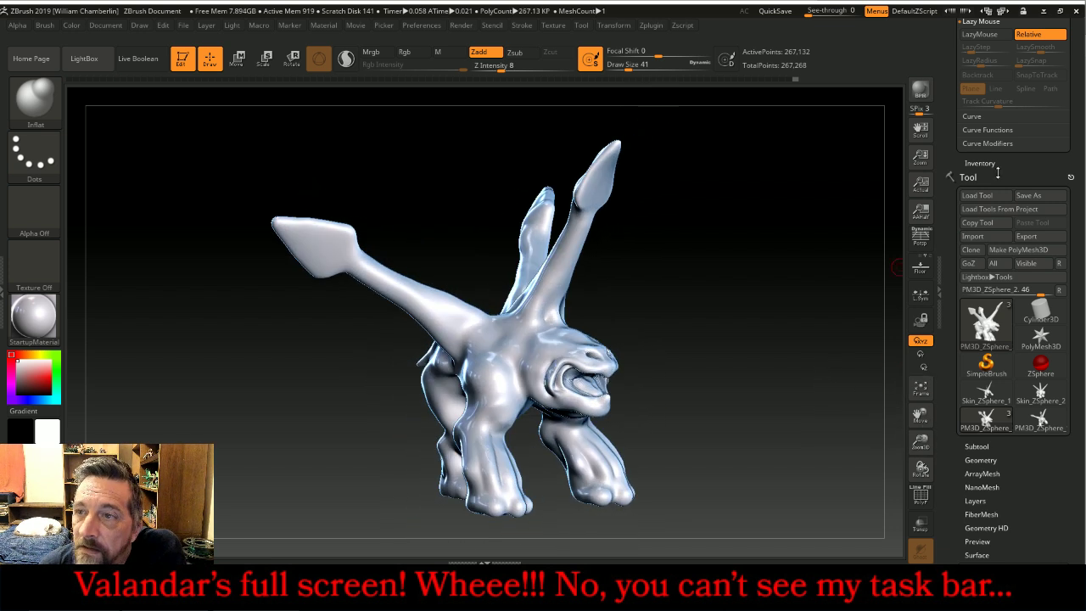
# - Start exporting the mesh and browse on drive D to the New folder inside BroadcastMiniatures, under Storage, 031019, 3dPrintingHome and MESHES
pyautogui.click(1047, 241)
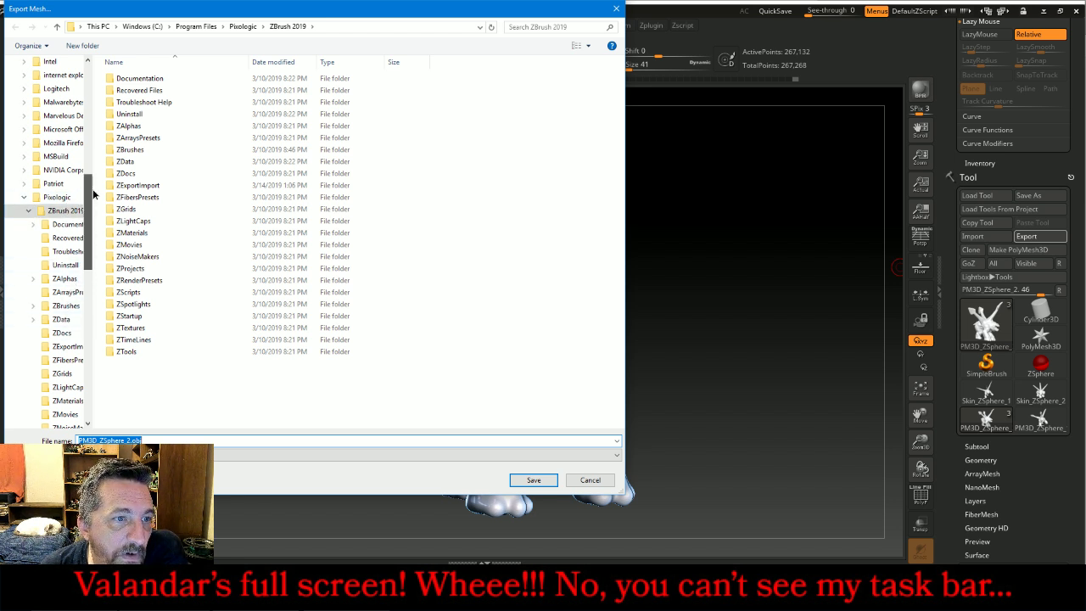
pyautogui.scroll(7, 90, 200)
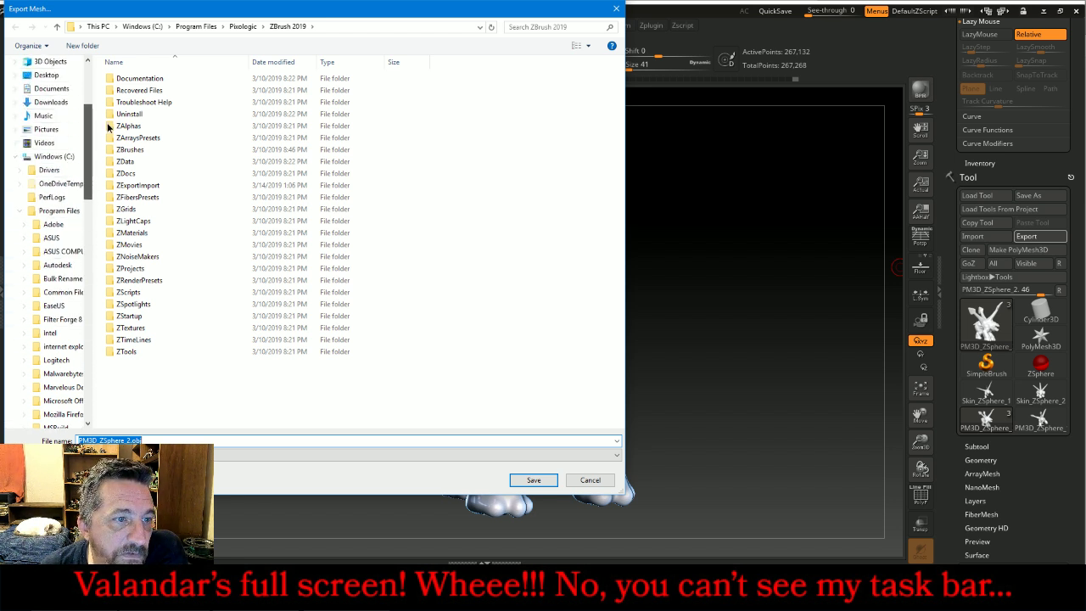
pyautogui.click(15, 157)
pyautogui.click(46, 297)
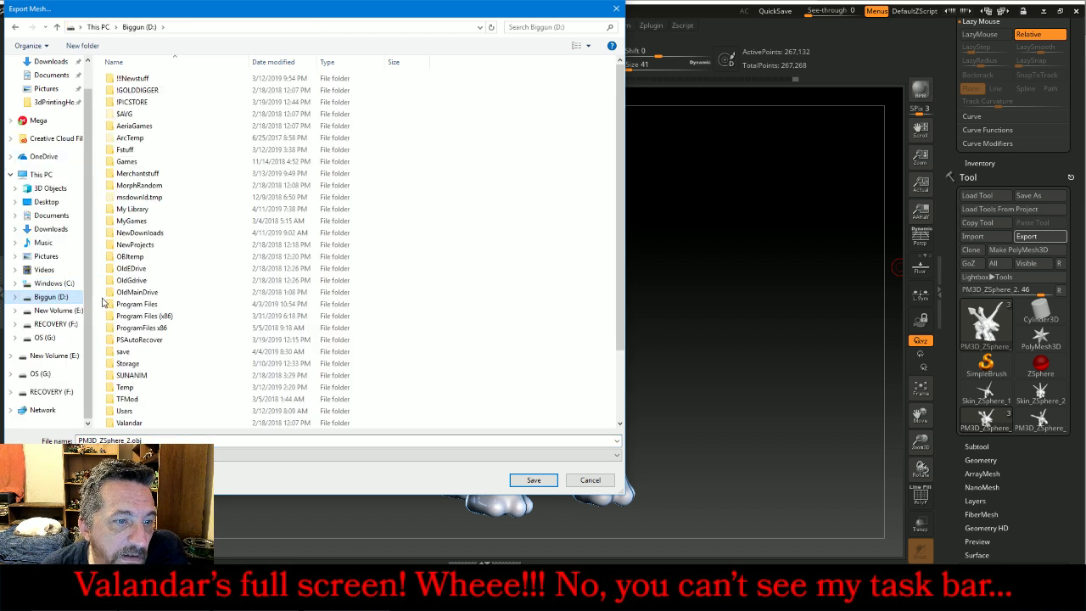
pyautogui.doubleClick(127, 364)
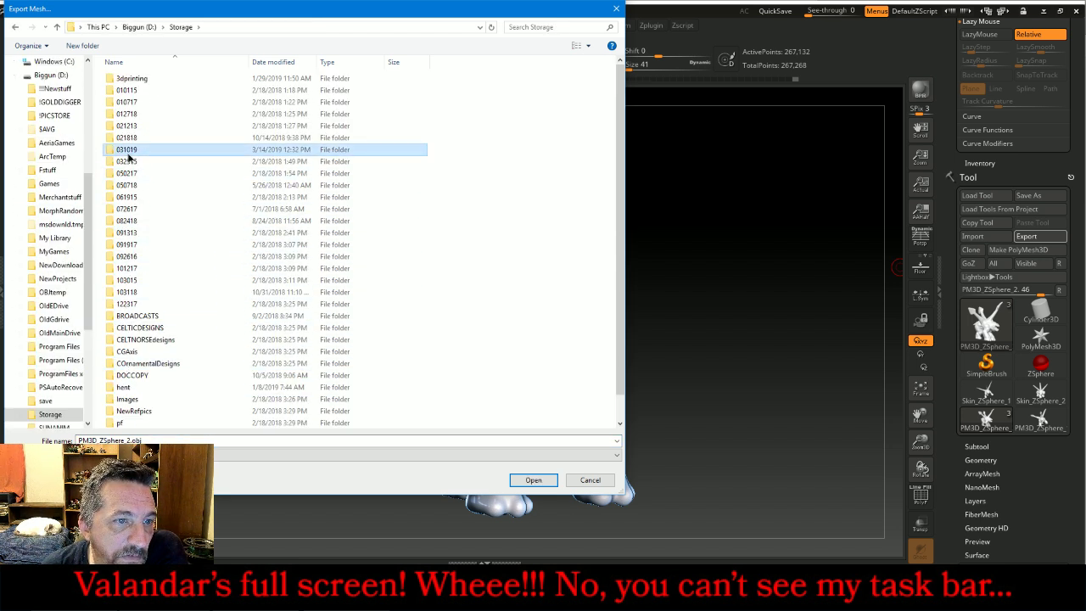
pyautogui.doubleClick(128, 150)
pyautogui.doubleClick(132, 89)
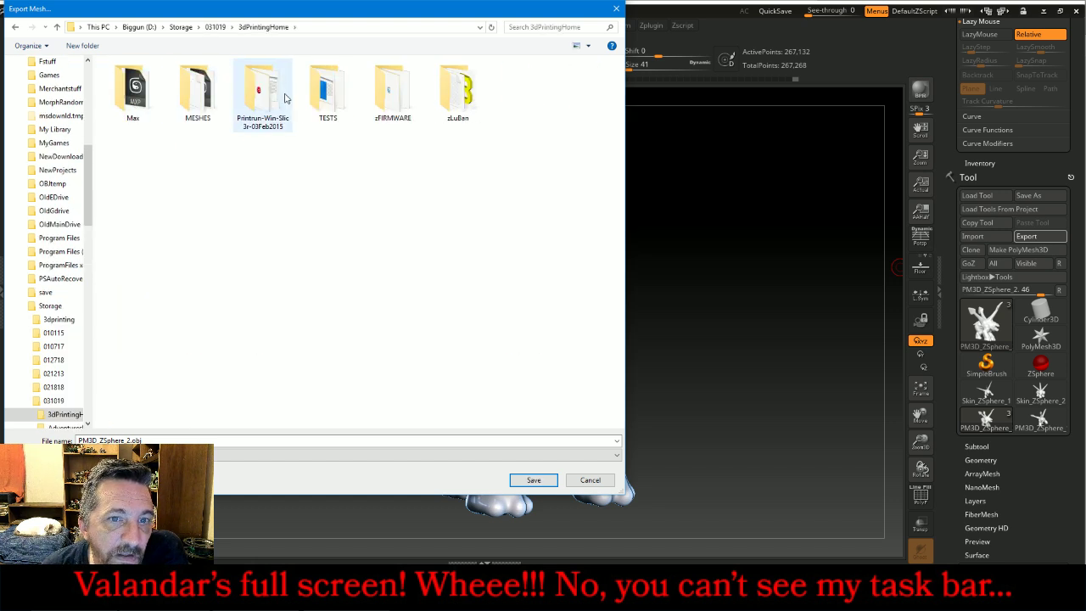
pyautogui.doubleClick(175, 96)
pyautogui.doubleClick(133, 92)
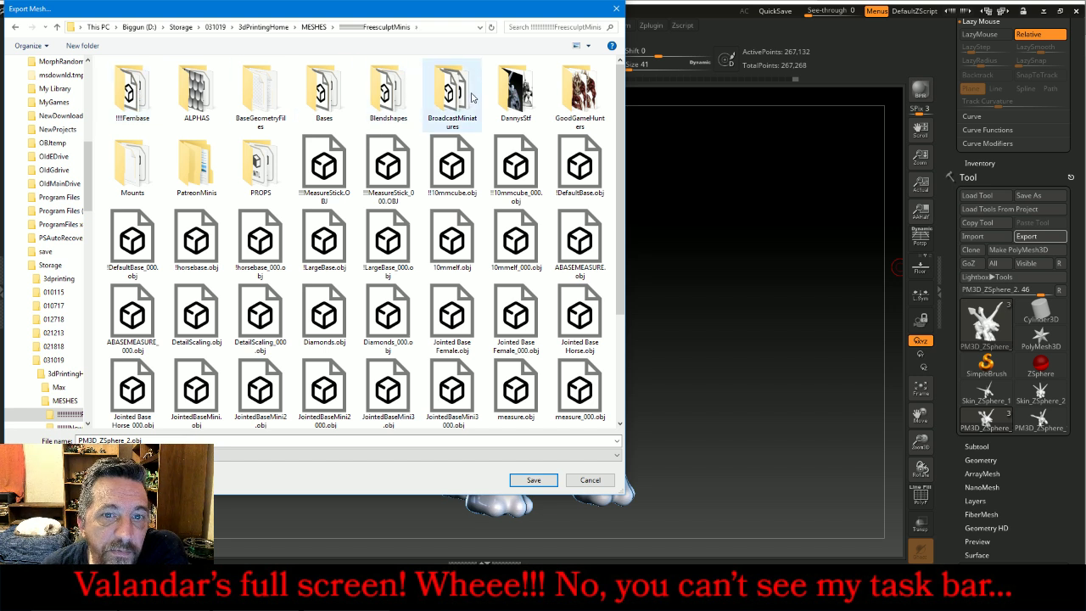
pyautogui.doubleClick(466, 95)
pyautogui.doubleClick(132, 89)
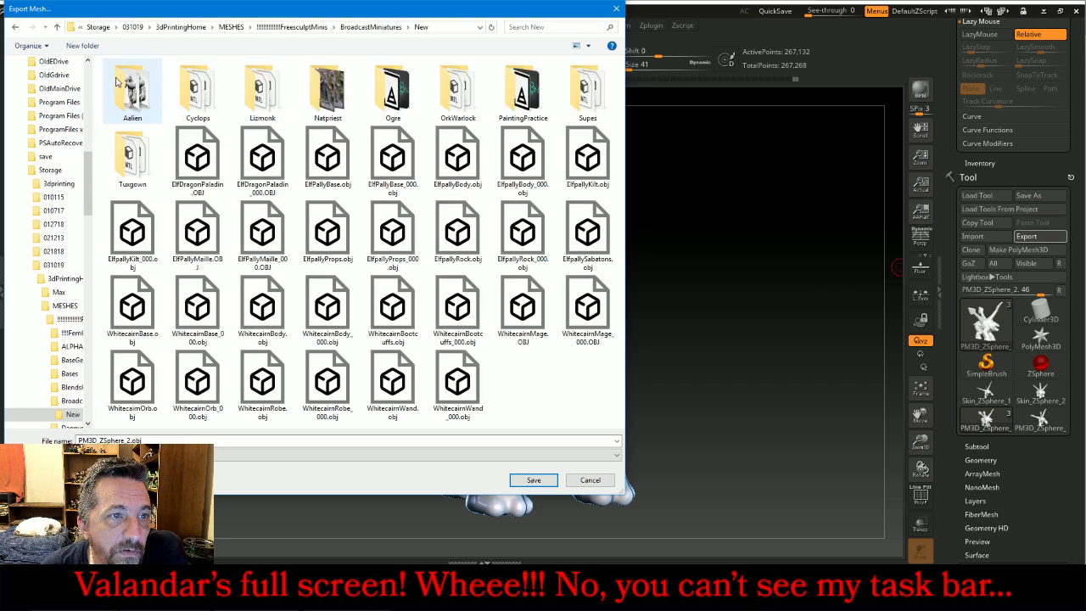
# - Create a folder named Otyugh inside New and export the mesh into it as an OBJ file named RawOtyugh
pyautogui.click(82, 46)
pyautogui.write('Or')
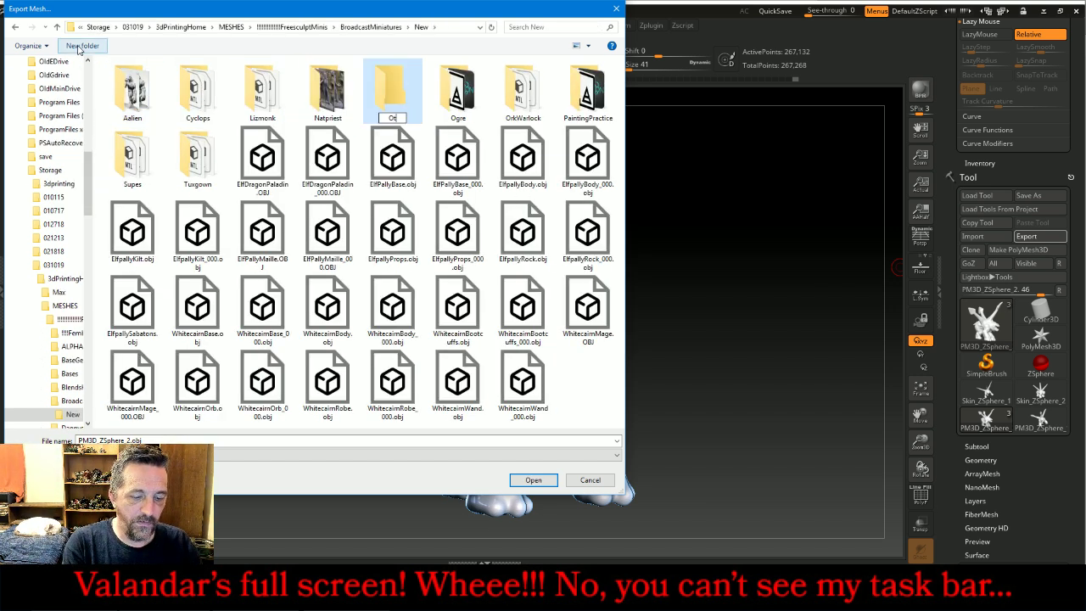
pyautogui.press('Return')
pyautogui.press('Return')
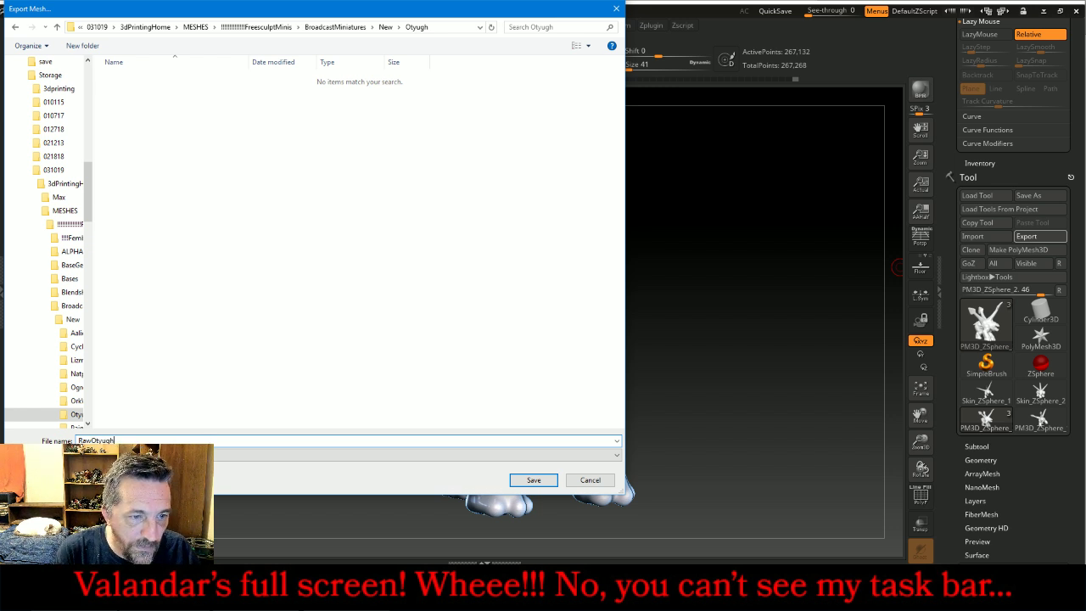
pyautogui.click(534, 480)
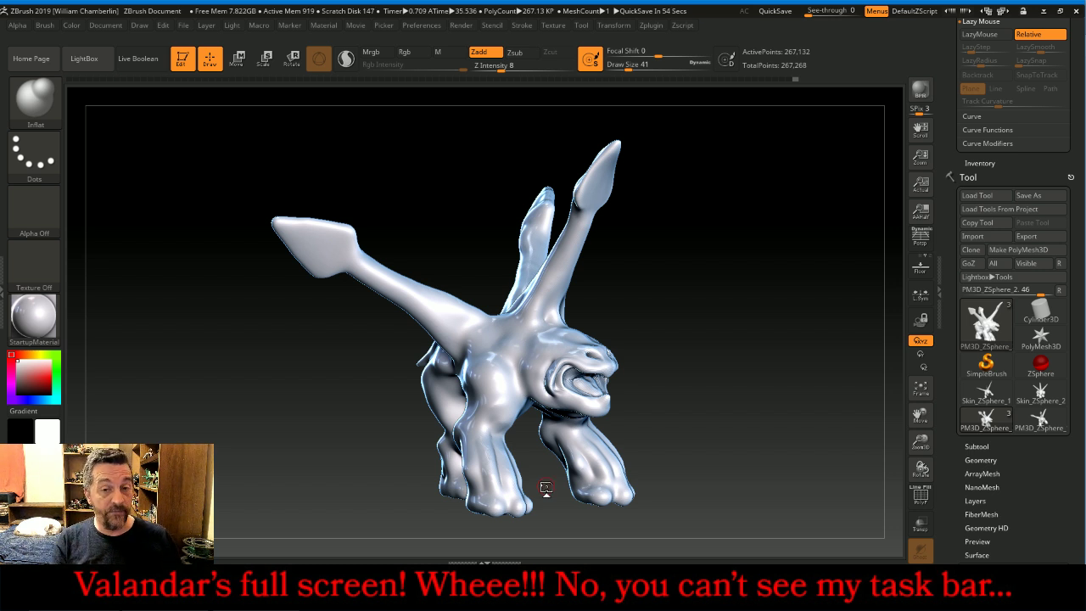
# - Switch from ZBrush to the empty Autodesk 3ds Max scene
pyautogui.moveTo(739, 378); pyautogui.dragTo(733, 348)
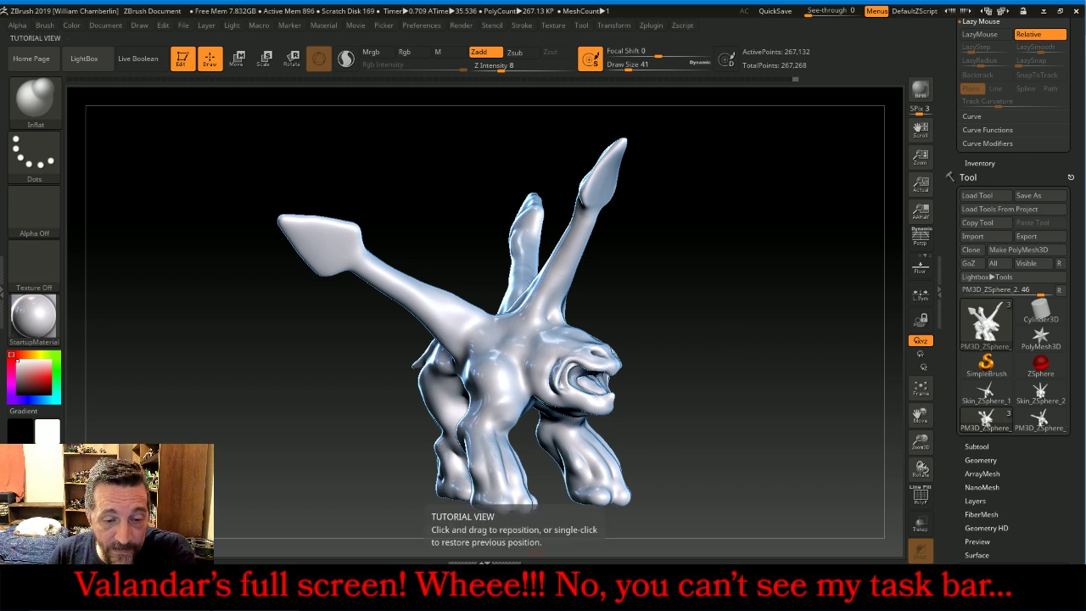
pyautogui.hotkey('alt', 'Tab')
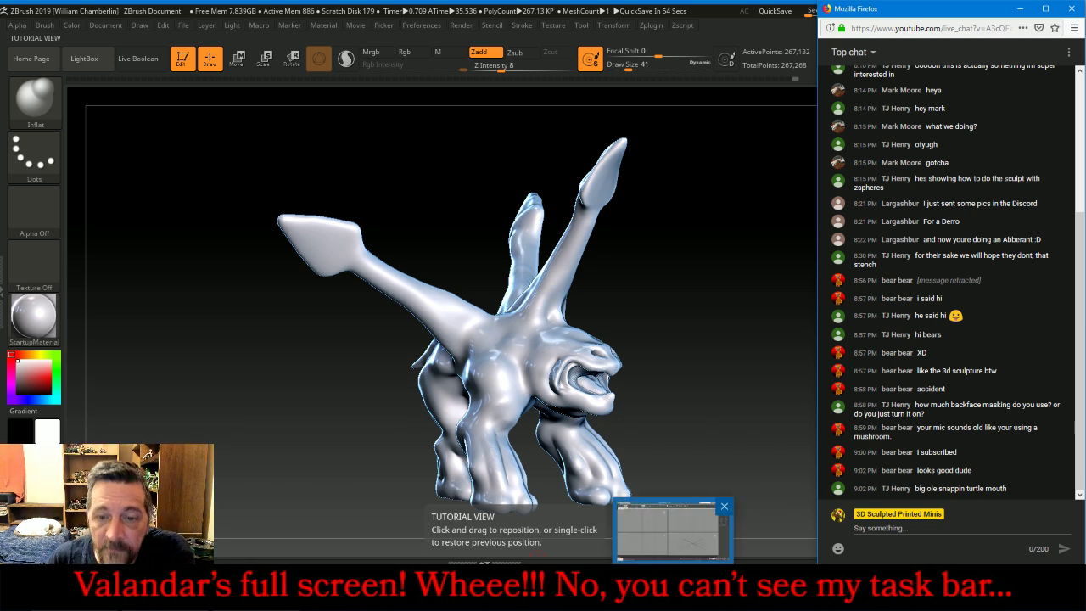
pyautogui.click(674, 586)
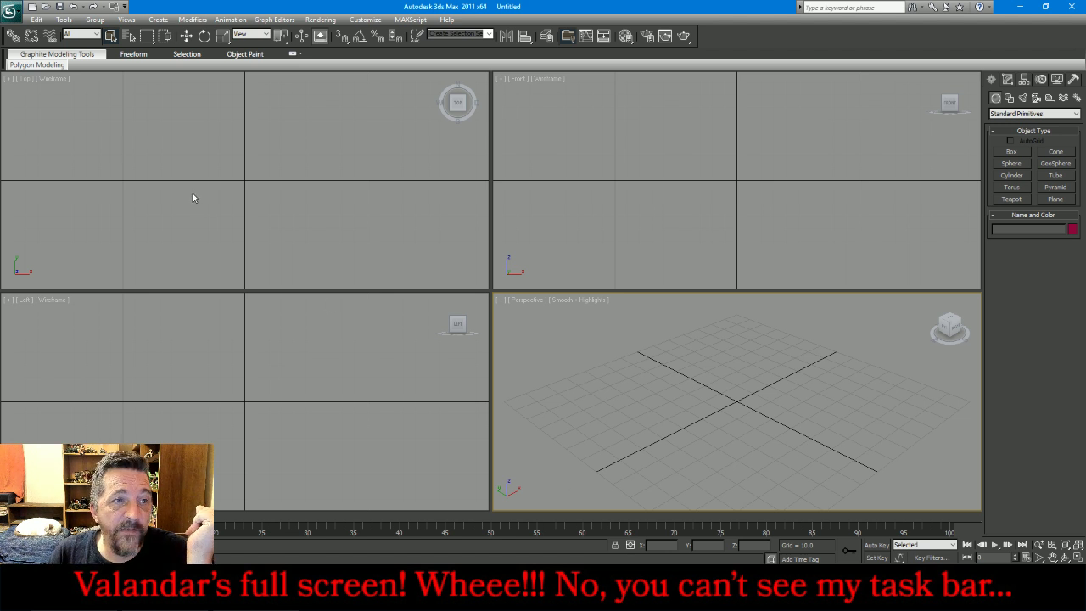
# - Import RawOtyugh.OBJ from the Otyugh folder under MESHES, BroadcastMiniatures and New into the empty scene
pyautogui.click(11, 14)
pyautogui.click(38, 165)
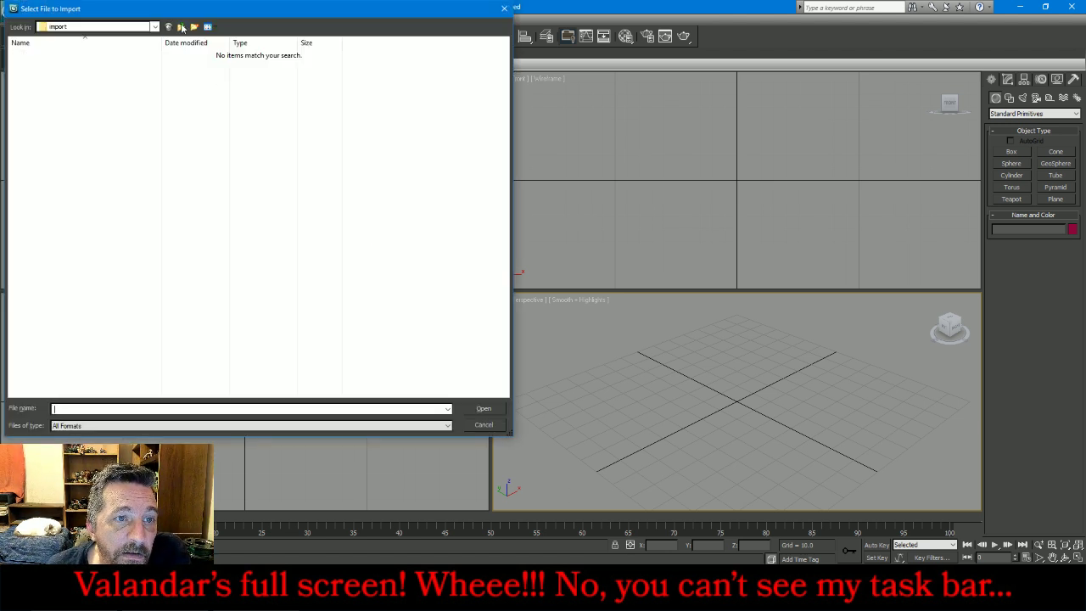
pyautogui.doubleClick(51, 54)
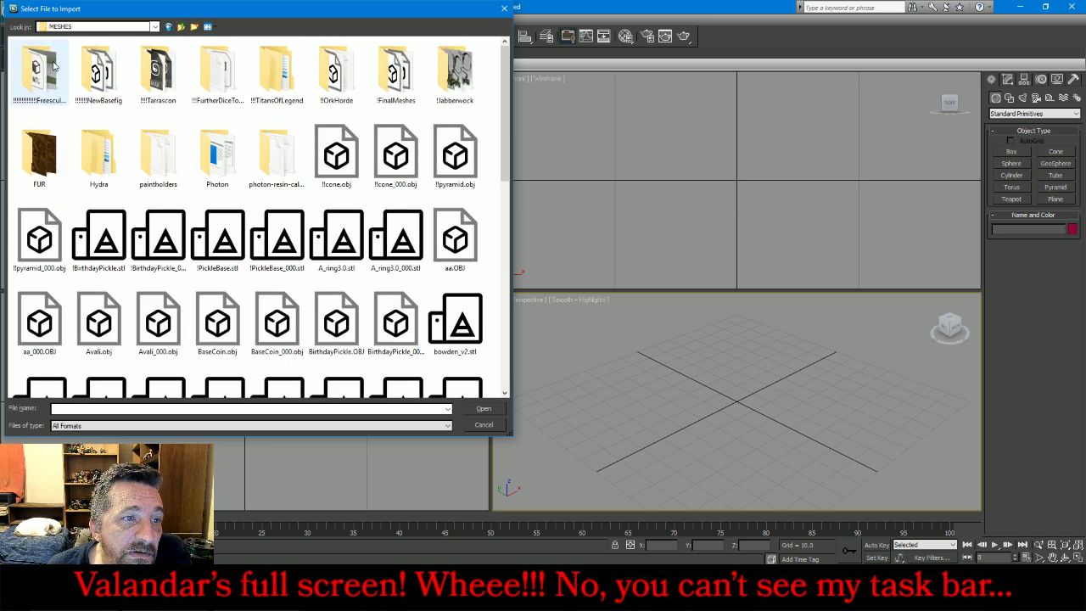
pyautogui.doubleClick(336, 78)
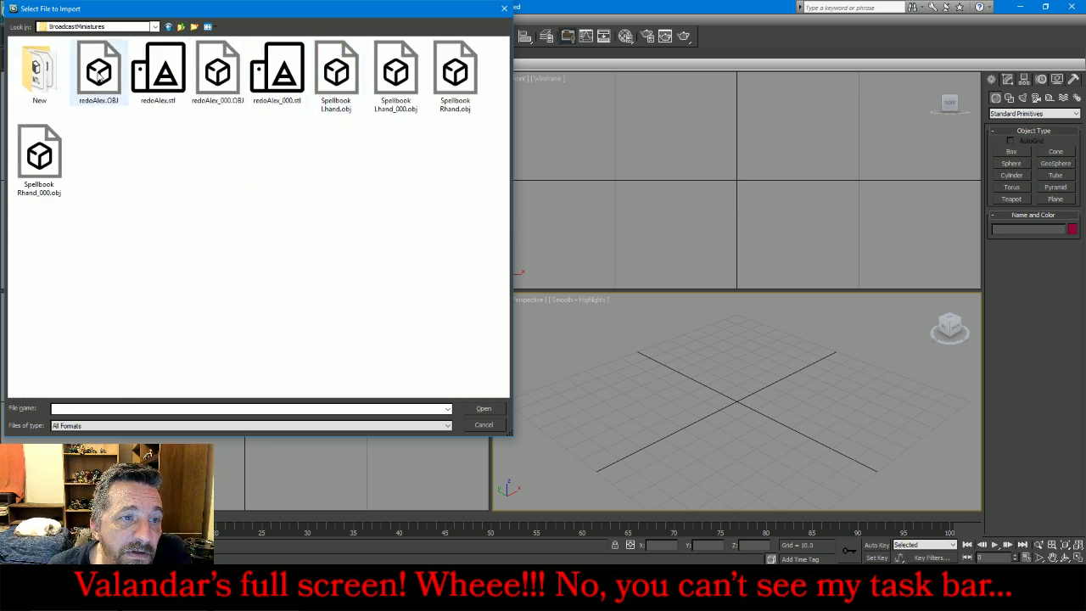
pyautogui.doubleClick(36, 69)
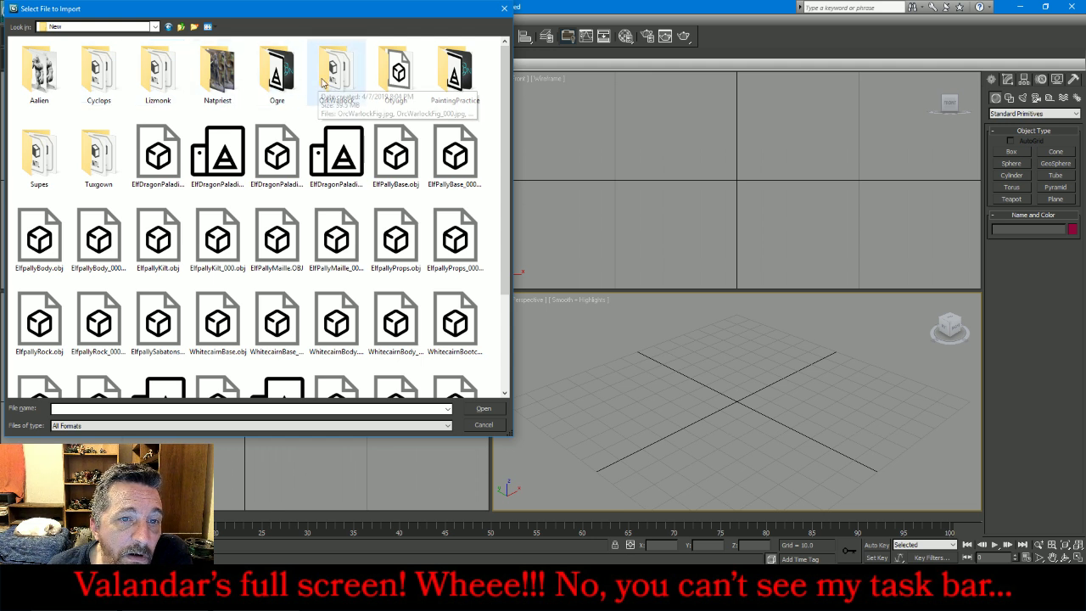
pyautogui.doubleClick(396, 75)
pyautogui.doubleClick(38, 69)
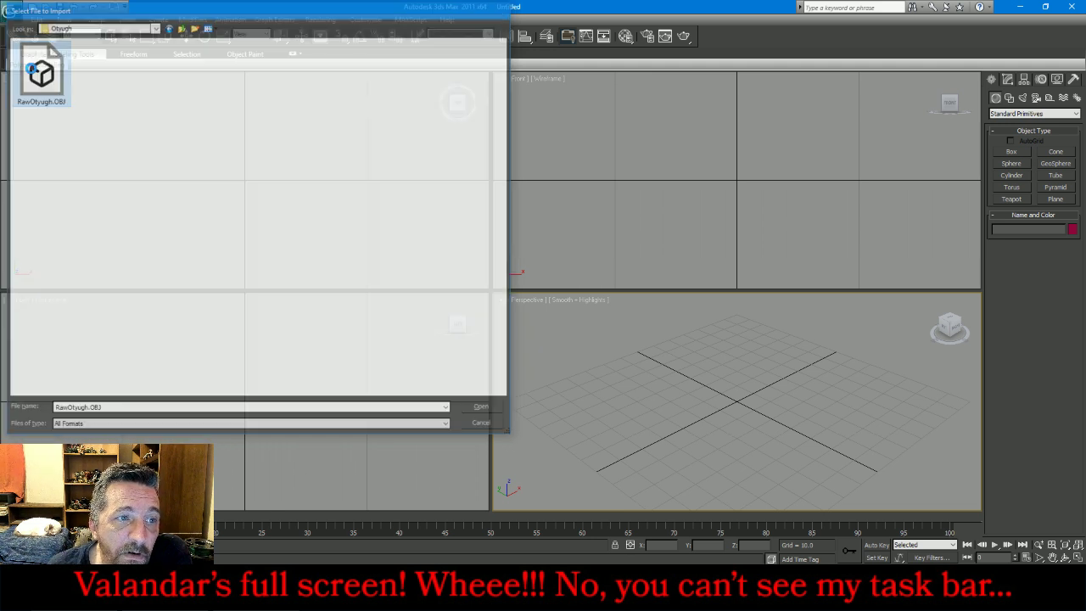
pyautogui.click(470, 475)
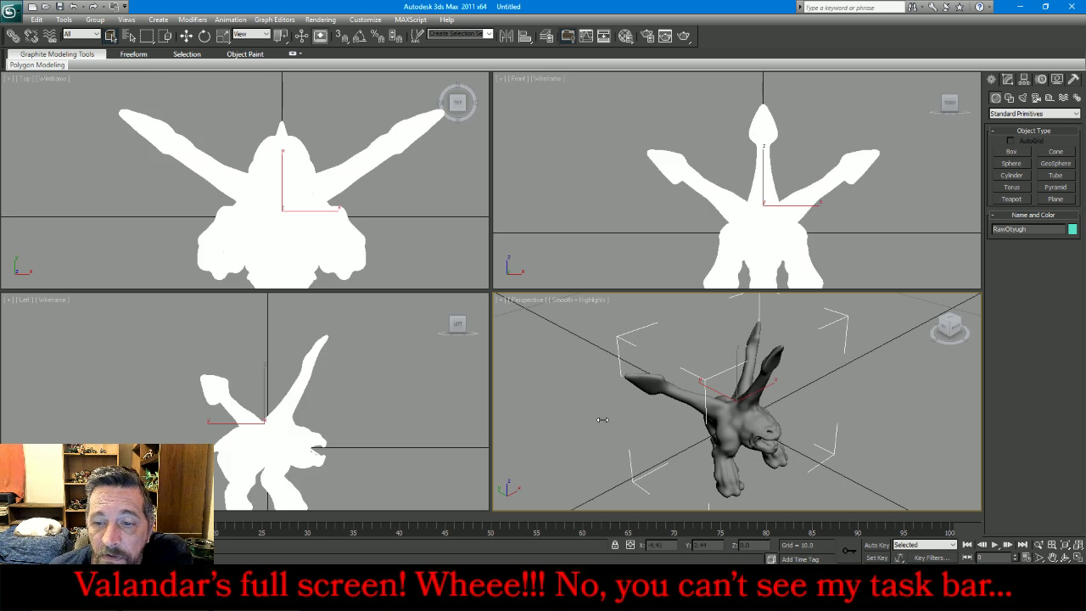
pyautogui.rightClick(944, 331)
pyautogui.press('Escape')
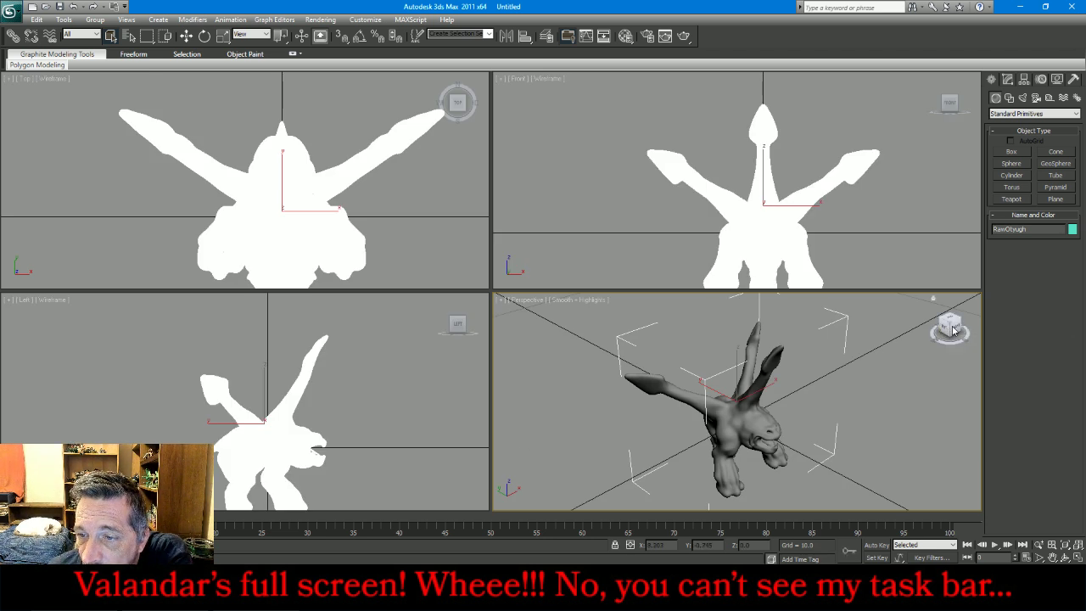
# - Apply ProOptimizer to the creature mesh with Crunch Borders enabled and Keep Material Boundaries disabled, and calculate the optimization
pyautogui.moveTo(952, 331)
pyautogui.mouseDown()
pyautogui.moveTo(975, 328)
pyautogui.moveTo(964, 338)
pyautogui.moveTo(950, 329)
pyautogui.mouseUp()
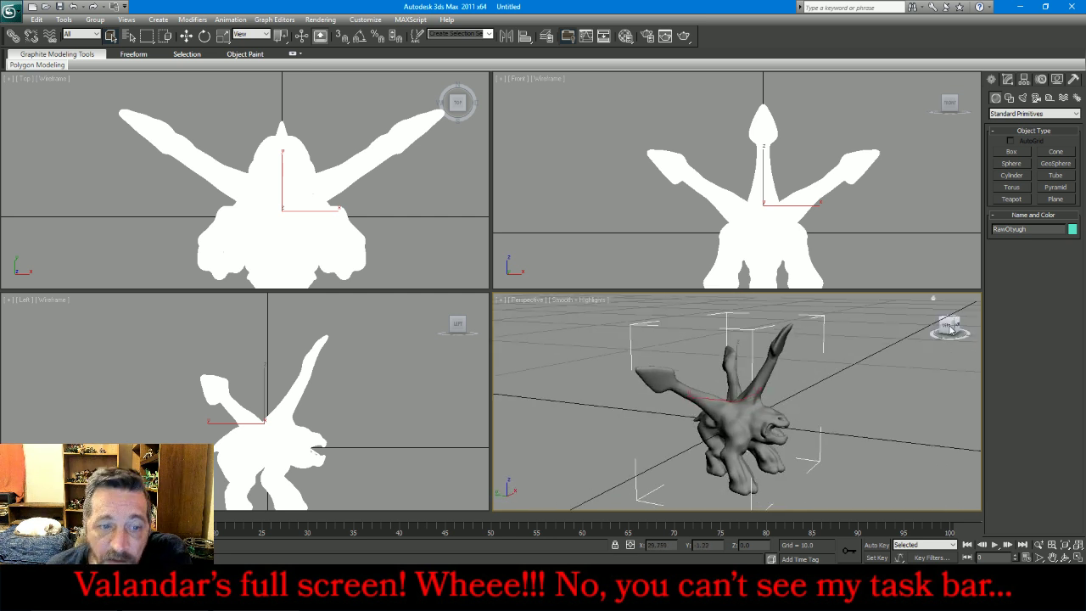
pyautogui.hotkey('ctrl', 'shift', 'z')
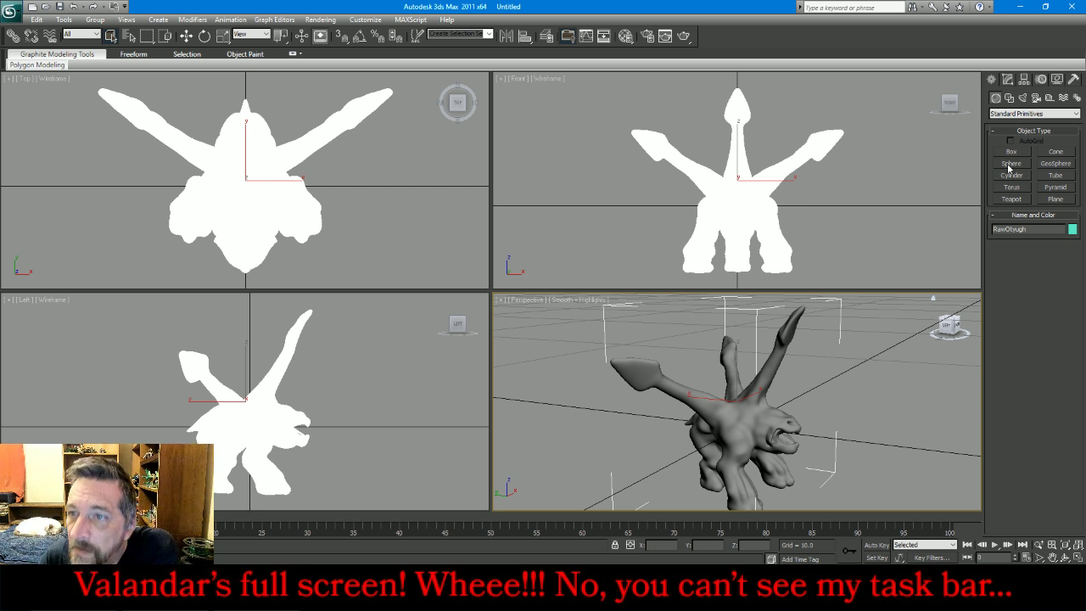
pyautogui.click(1008, 79)
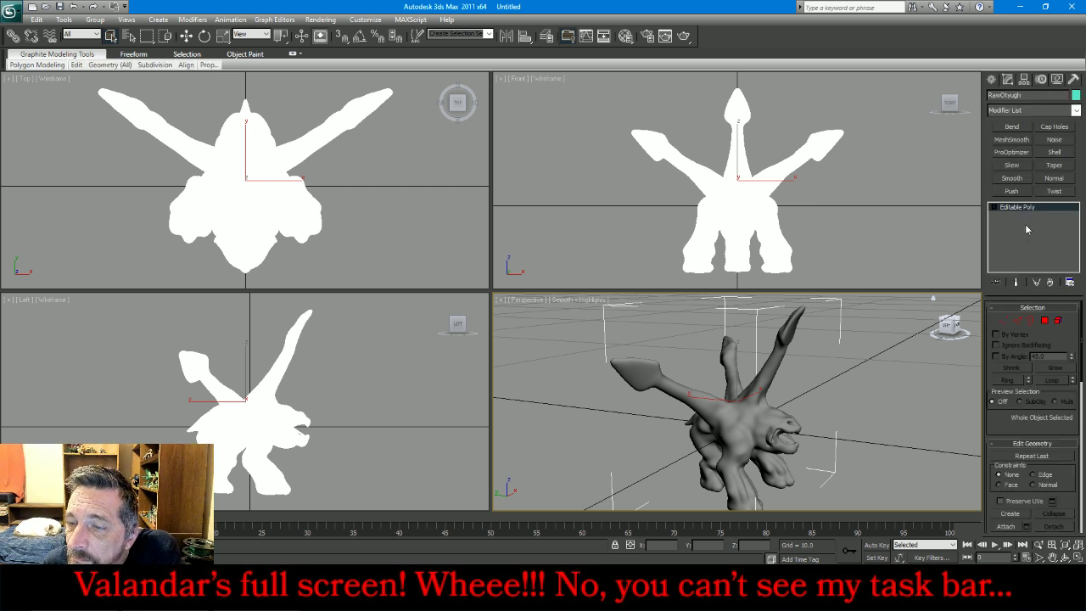
pyautogui.click(1012, 152)
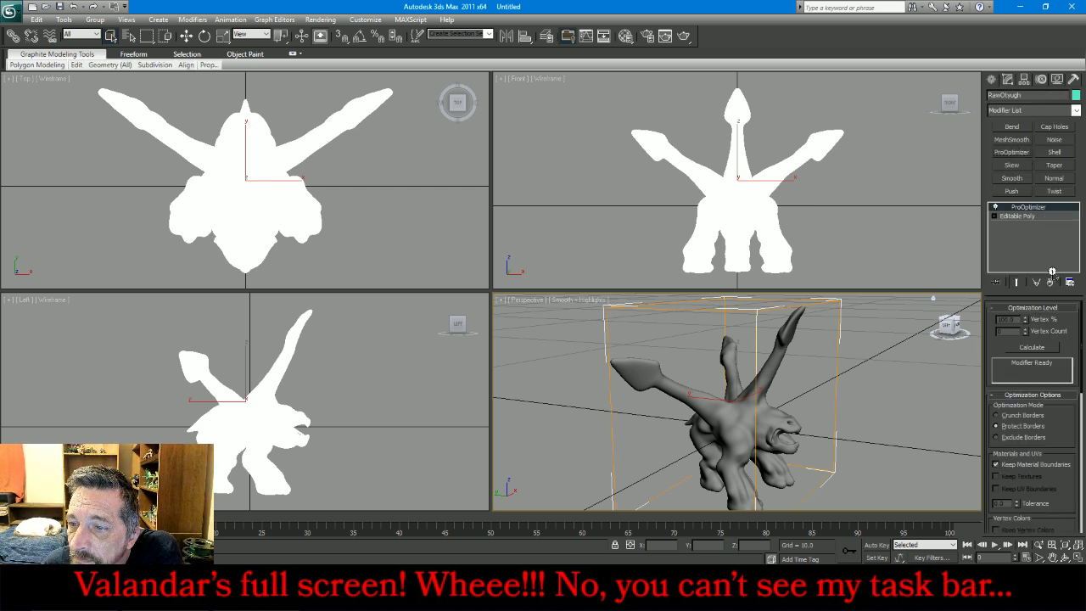
pyautogui.click(996, 465)
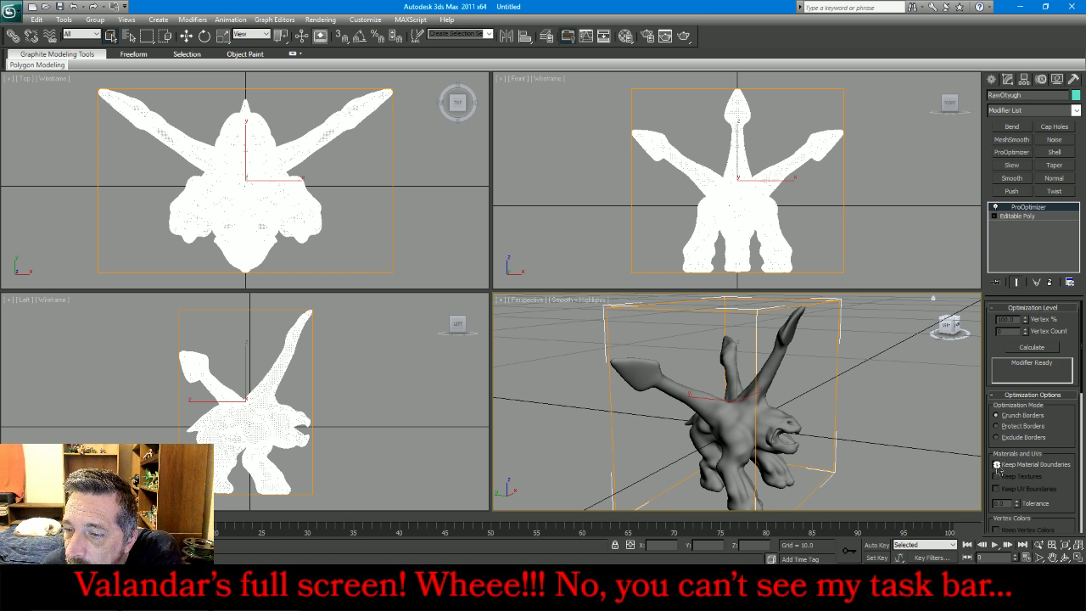
pyautogui.click(1037, 348)
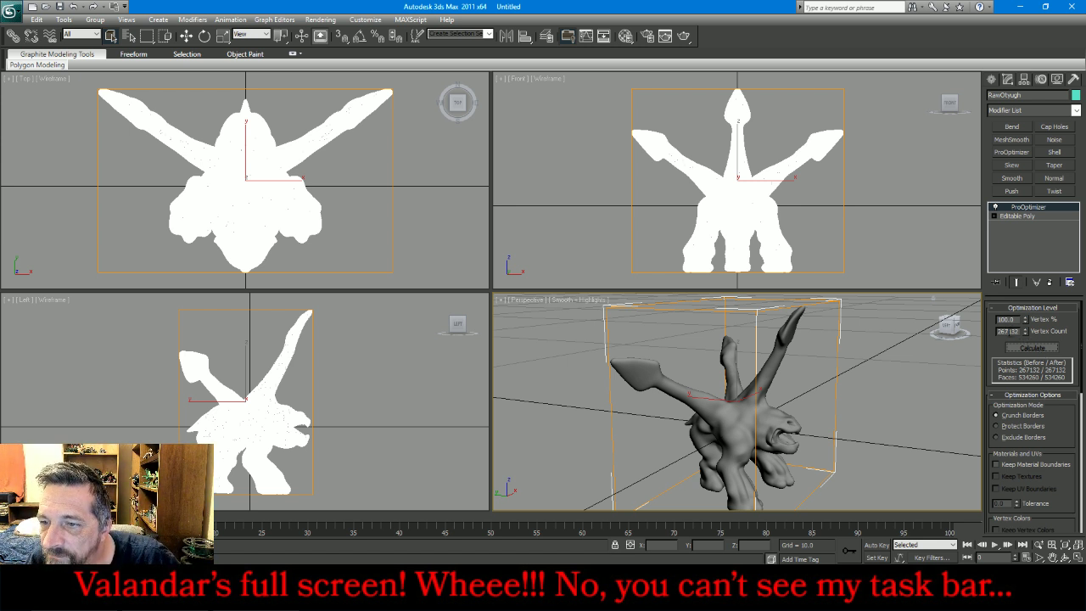
# - Reduce the creature mesh to a vertex count of 8132 and collapse its whole modifier stack
pyautogui.write('2')
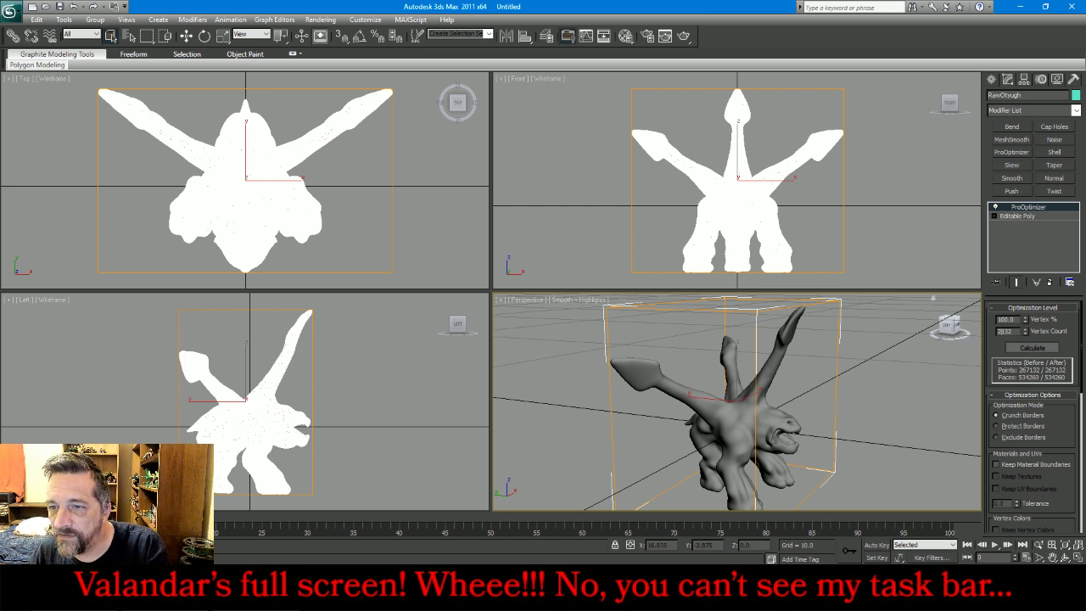
pyautogui.press('Return')
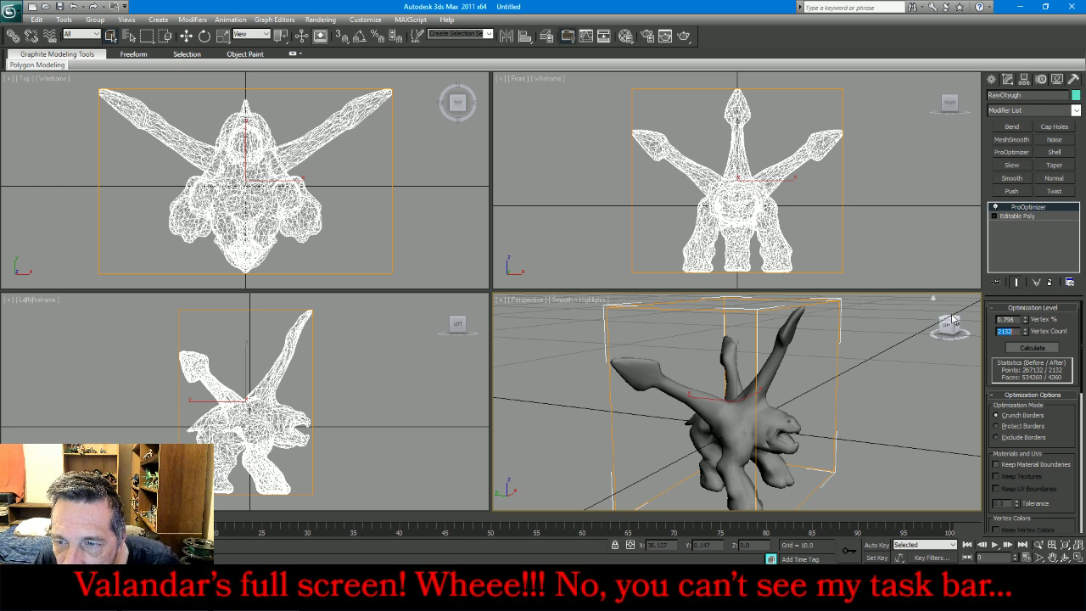
pyautogui.moveTo(952, 326)
pyautogui.mouseDown()
pyautogui.moveTo(908, 314)
pyautogui.moveTo(894, 328)
pyautogui.moveTo(942, 331)
pyautogui.mouseUp()
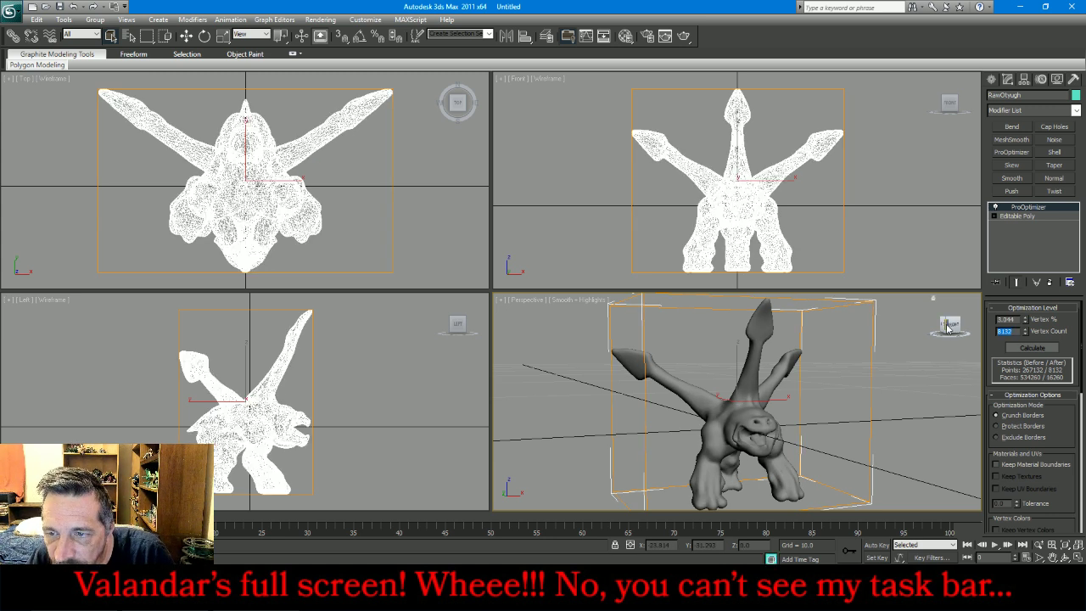
pyautogui.moveTo(948, 330); pyautogui.dragTo(943, 330)
pyautogui.rightClick(1039, 212)
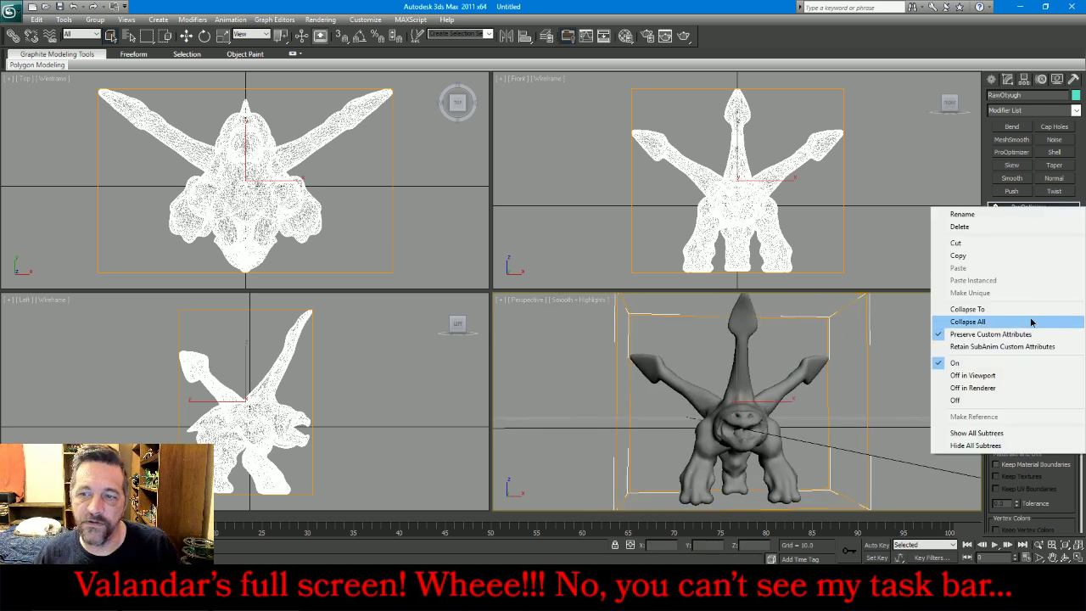
pyautogui.click(1030, 319)
pyautogui.click(328, 383)
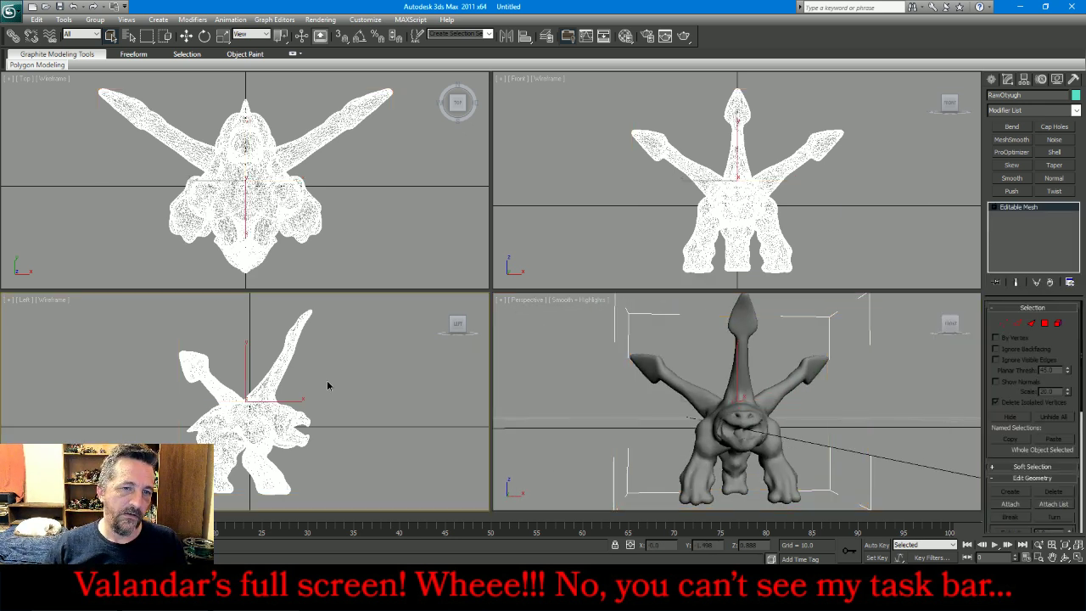
pyautogui.scroll(5, 286, 450)
pyautogui.scroll(2, 306, 384)
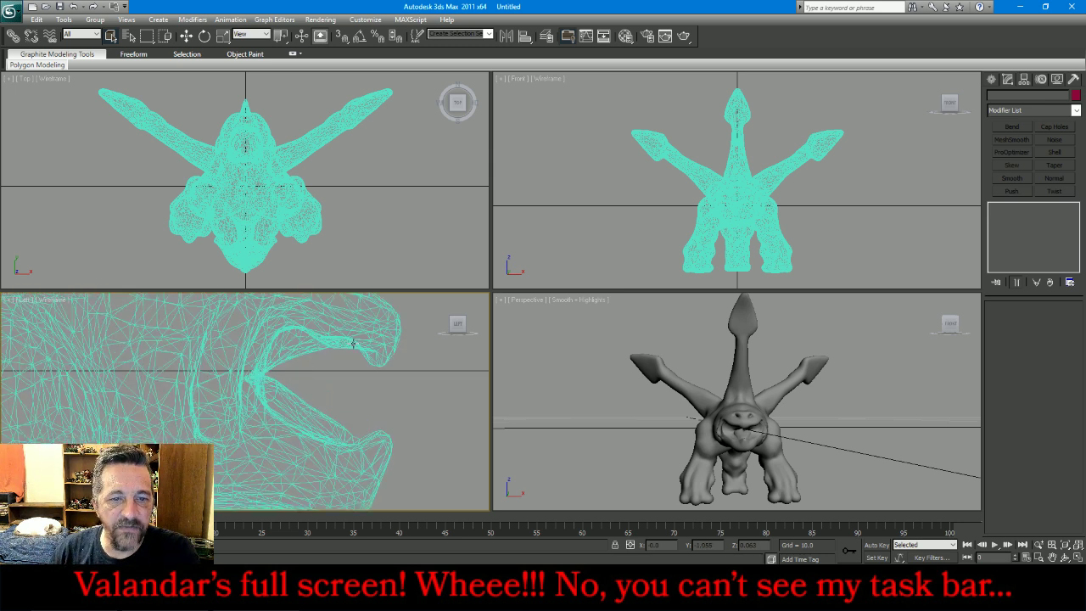
pyautogui.click(271, 259)
pyautogui.scroll(4, 245, 276)
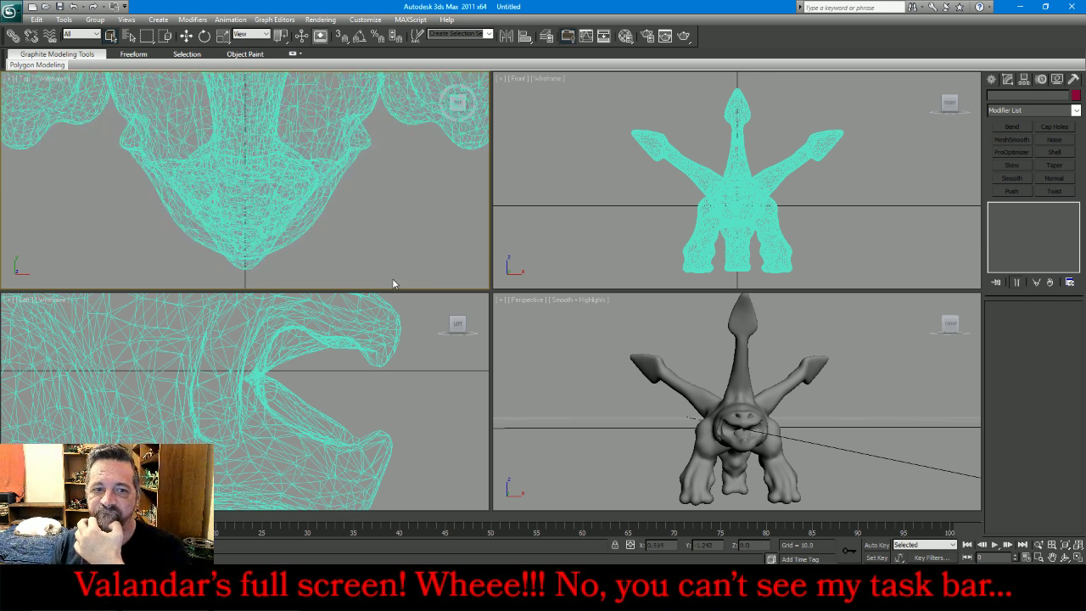
pyautogui.click(992, 79)
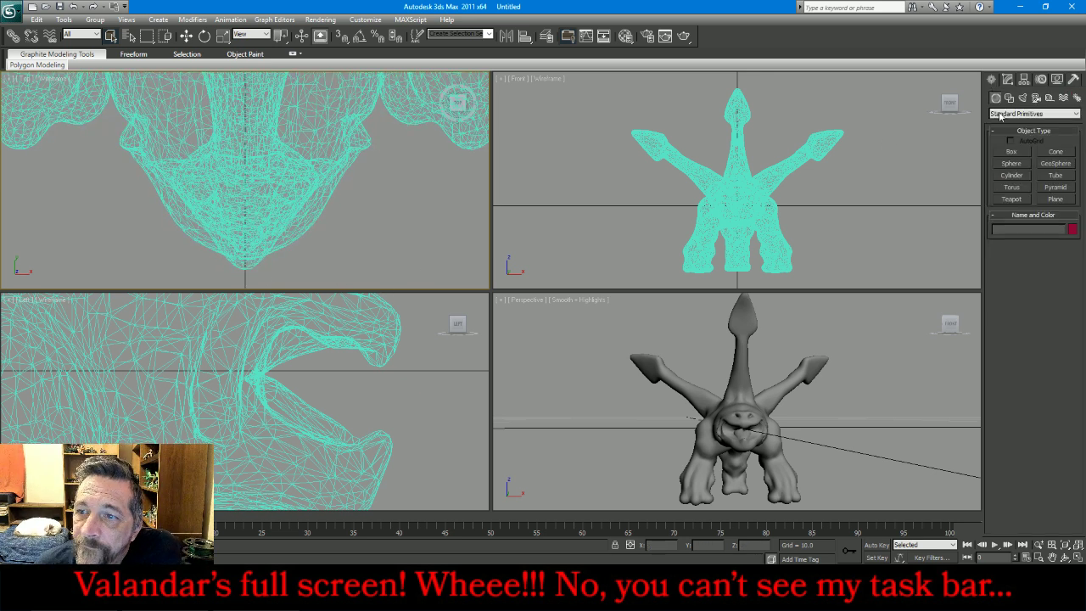
pyautogui.click(1019, 166)
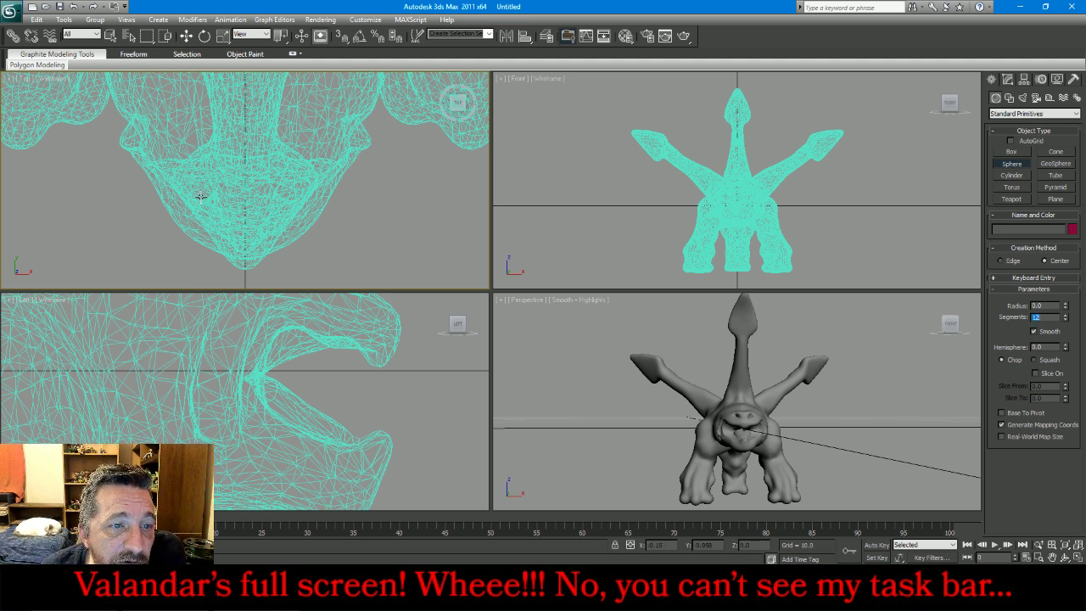
pyautogui.moveTo(194, 178); pyautogui.dragTo(201, 190)
pyautogui.press('Delete')
pyautogui.click(185, 35)
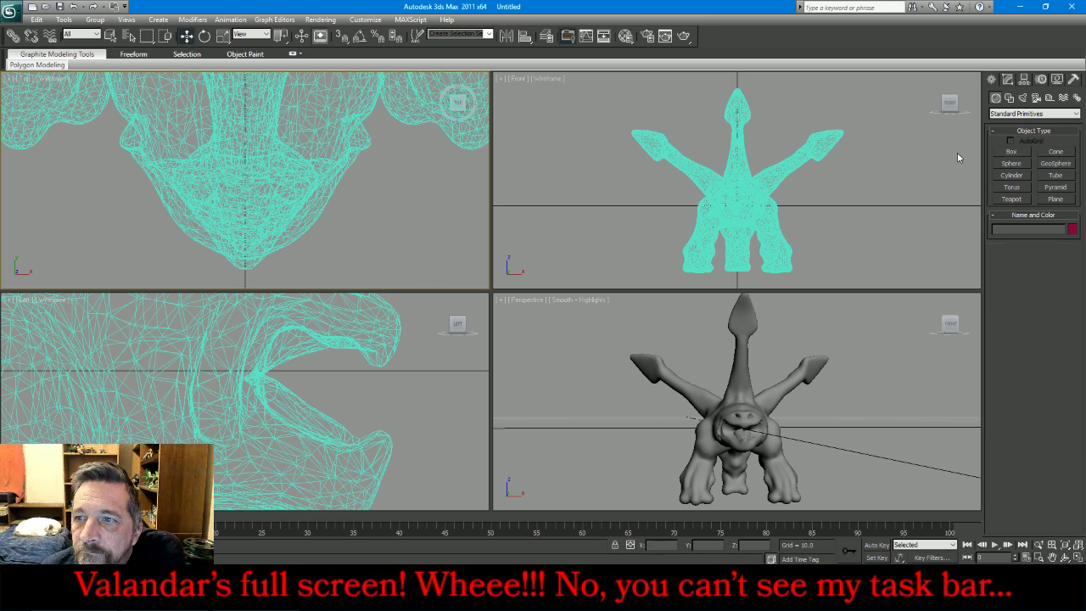
# - Create a 12-segment sphere with a radius of 0.1 at the origin using exact coordinate entry
pyautogui.click(1010, 164)
pyautogui.moveTo(185, 173); pyautogui.dragTo(208, 187)
pyautogui.rightClick(208, 187)
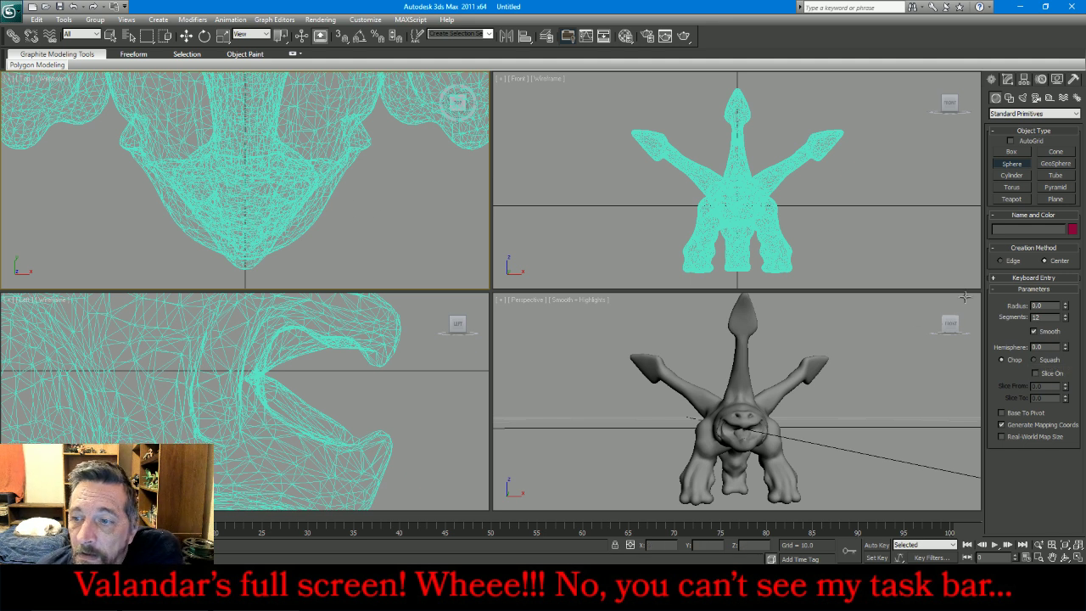
pyautogui.click(1032, 278)
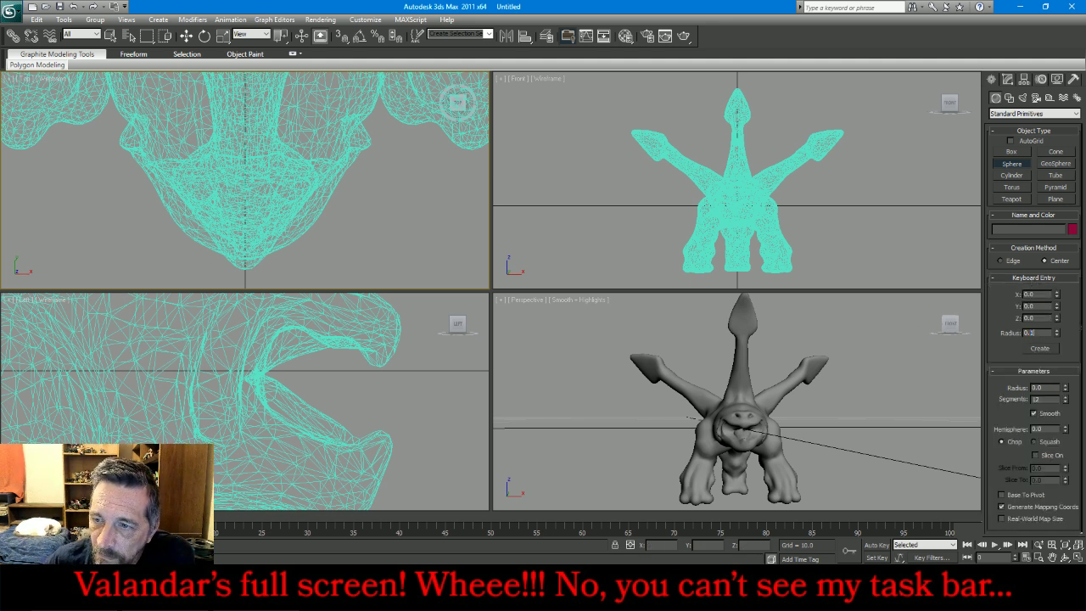
pyautogui.click(1035, 350)
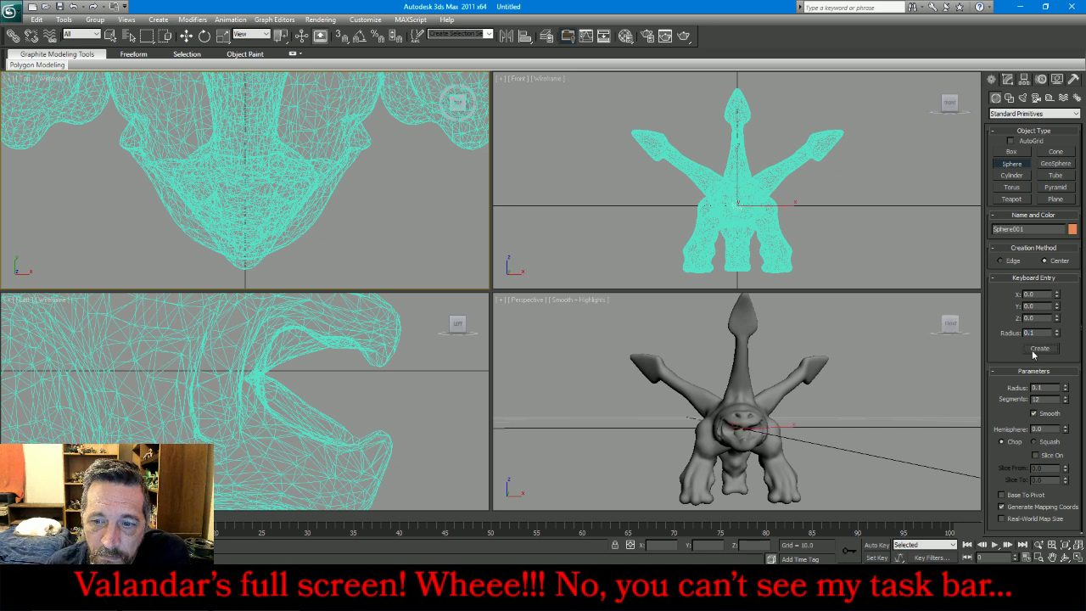
# - Move the sphere into the creature's mouth beside the upper jaw, at about X -0.164, Y -0.874, Z 0.087
pyautogui.click(186, 36)
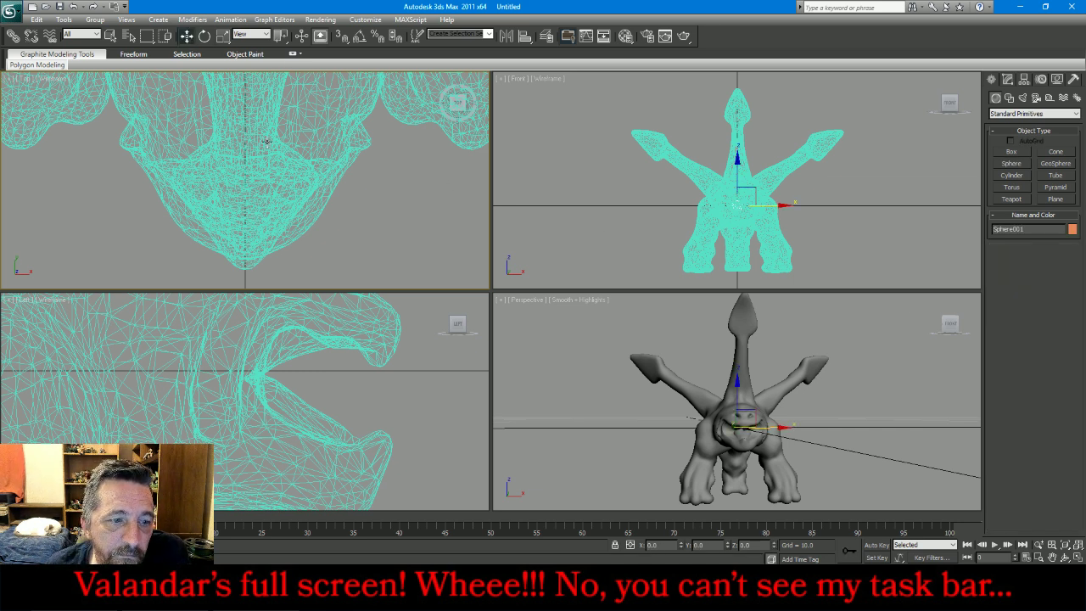
pyautogui.scroll(-5, 270, 186)
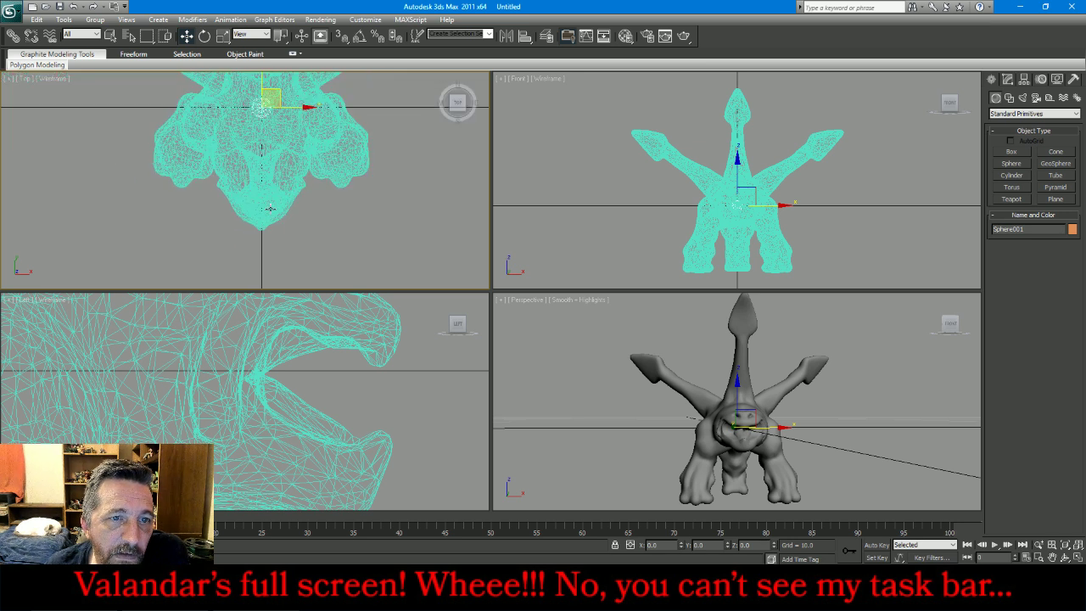
pyautogui.moveTo(280, 94); pyautogui.dragTo(231, 201)
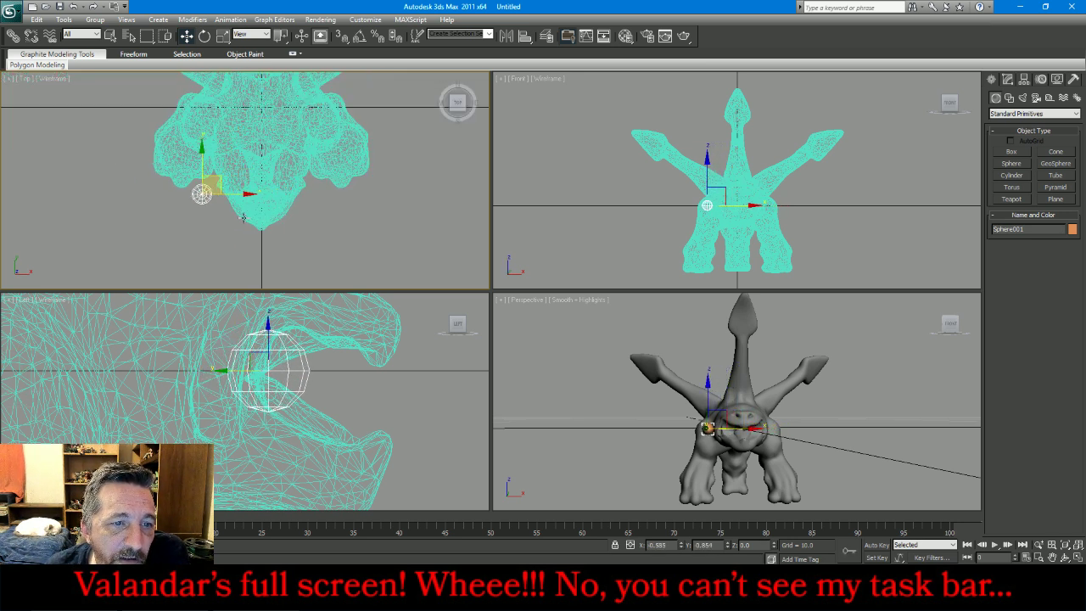
pyautogui.scroll(5, 212, 191)
pyautogui.moveTo(216, 159); pyautogui.dragTo(302, 164)
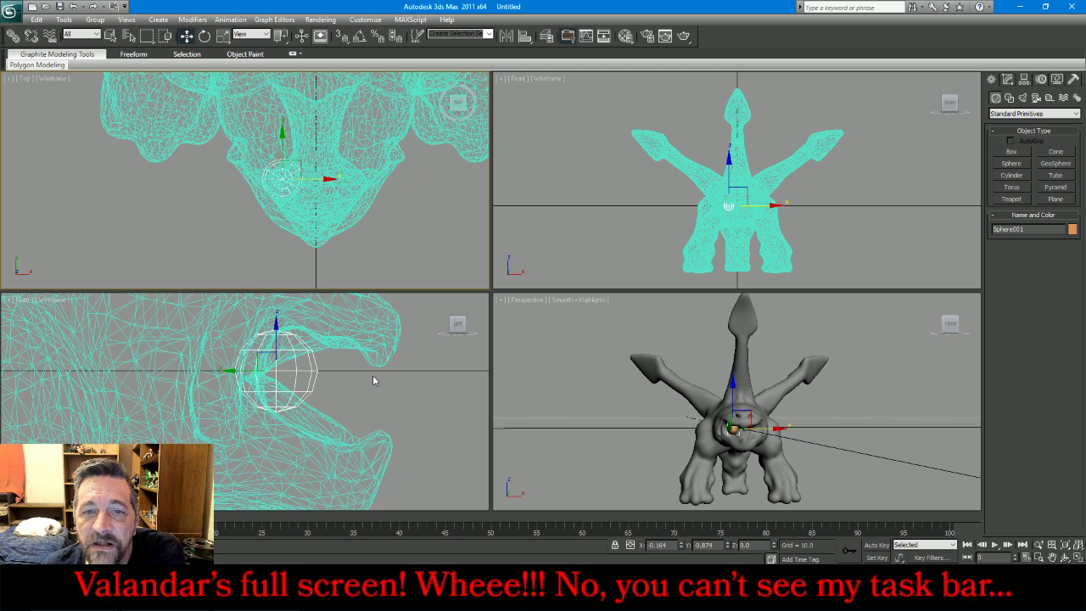
pyautogui.rightClick(333, 399)
pyautogui.moveTo(279, 341); pyautogui.dragTo(281, 302)
# - Set the sphere's radius to 0.04 and move it forward along the jaw to about X -0.142, Y -0.943
pyautogui.click(1008, 79)
pyautogui.moveTo(1066, 330); pyautogui.dragTo(1075, 326)
pyautogui.click(1066, 329)
pyautogui.rightClick(312, 179)
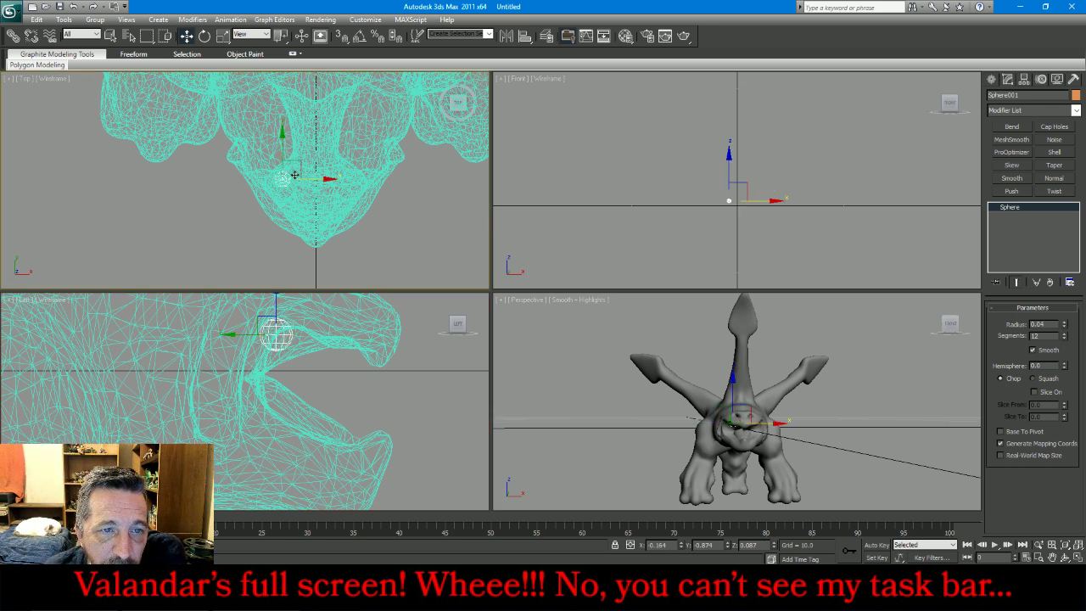
pyautogui.moveTo(301, 167); pyautogui.dragTo(303, 180)
# - Convert the sphere to an Editable Poly and pull its lower vertices down to form a pointed tooth
pyautogui.rightClick(1010, 207)
pyautogui.click(1052, 289)
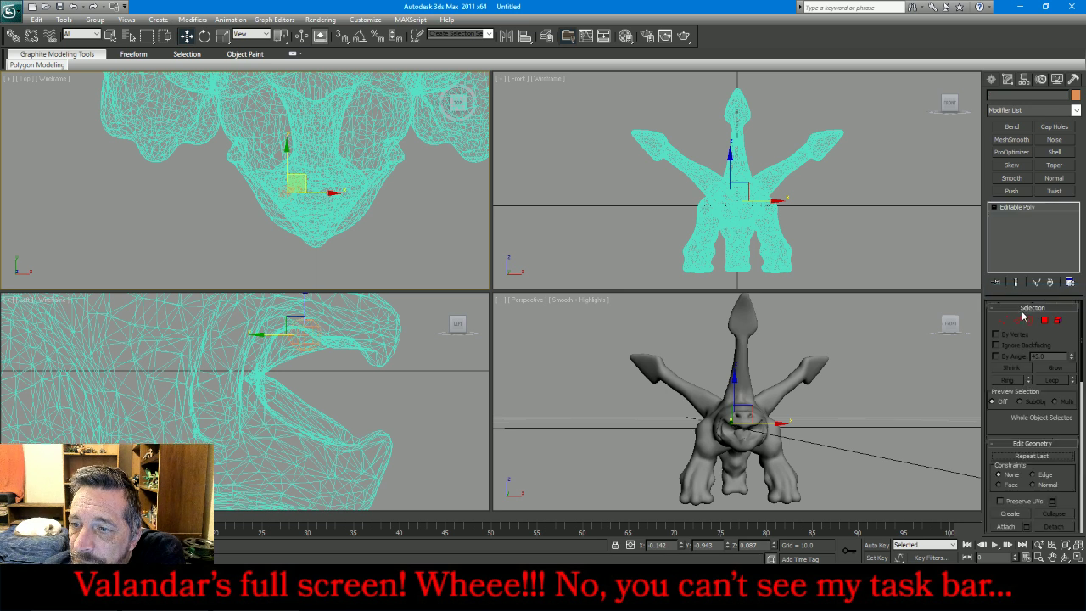
pyautogui.press('1')
pyautogui.moveTo(273, 377); pyautogui.dragTo(286, 329)
pyautogui.scroll(5, 315, 348)
pyautogui.moveTo(250, 379); pyautogui.dragTo(301, 405)
pyautogui.moveTo(286, 360); pyautogui.dragTo(287, 385)
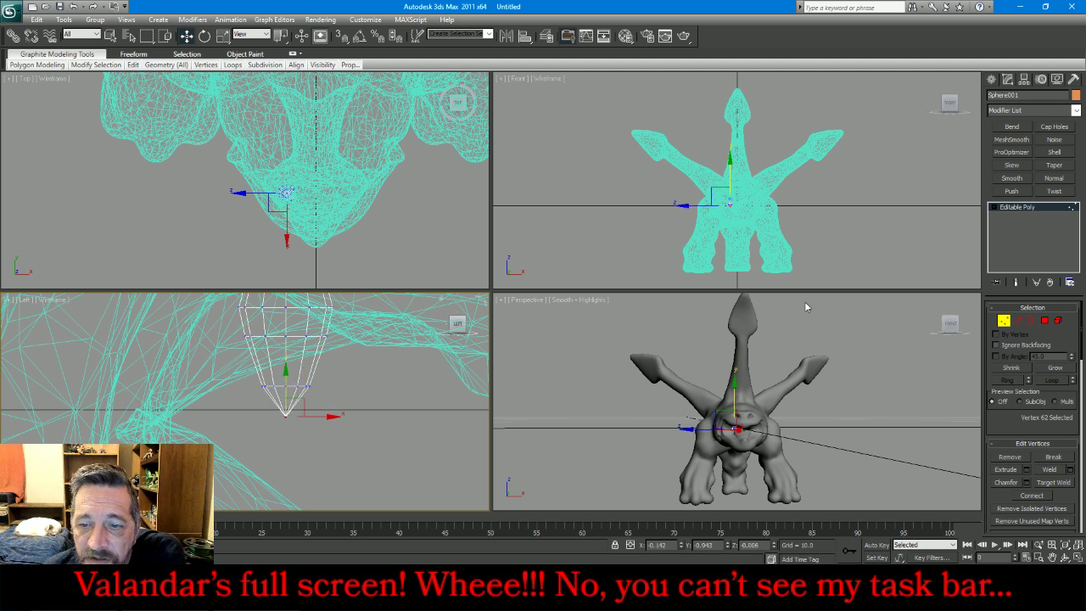
pyautogui.click(1004, 321)
# - Move the tooth outward and slightly up into the side of the upper jaw, to about X -0.206, Z 0.102
pyautogui.scroll(5, 740, 424)
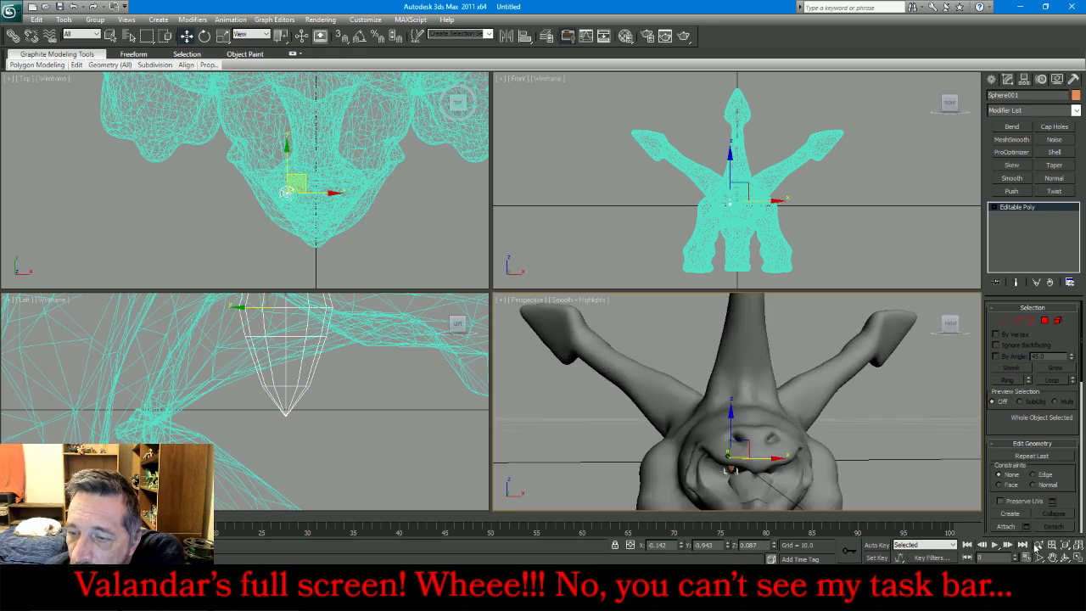
pyautogui.press('e')
pyautogui.keyDown('alt'); pyautogui.moveTo(738, 418); pyautogui.dragTo(743, 376, button='middle'); pyautogui.keyUp('alt')
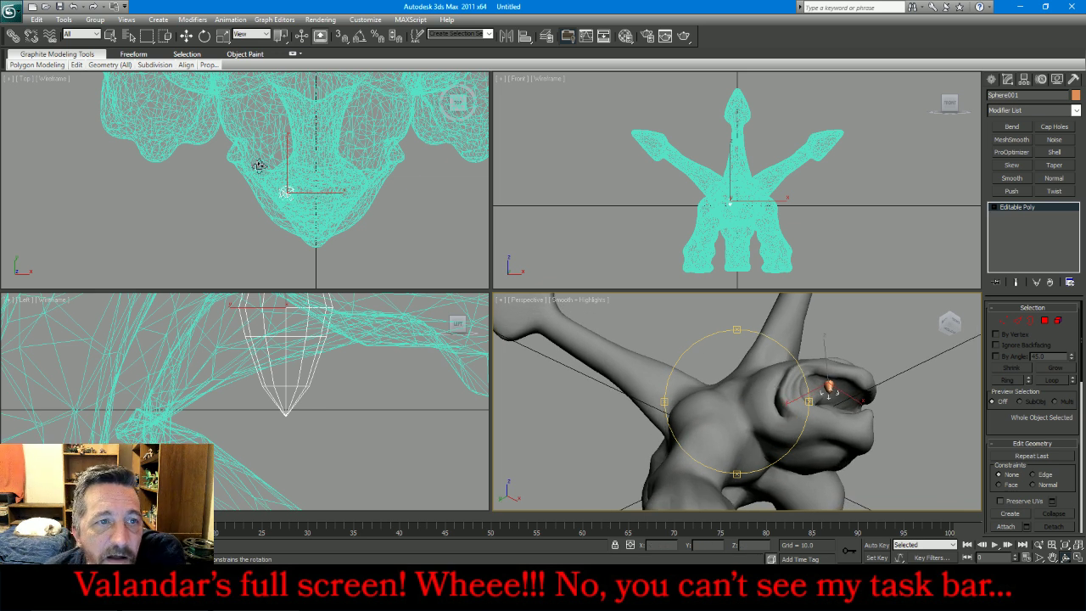
pyautogui.click(186, 36)
pyautogui.click(313, 136)
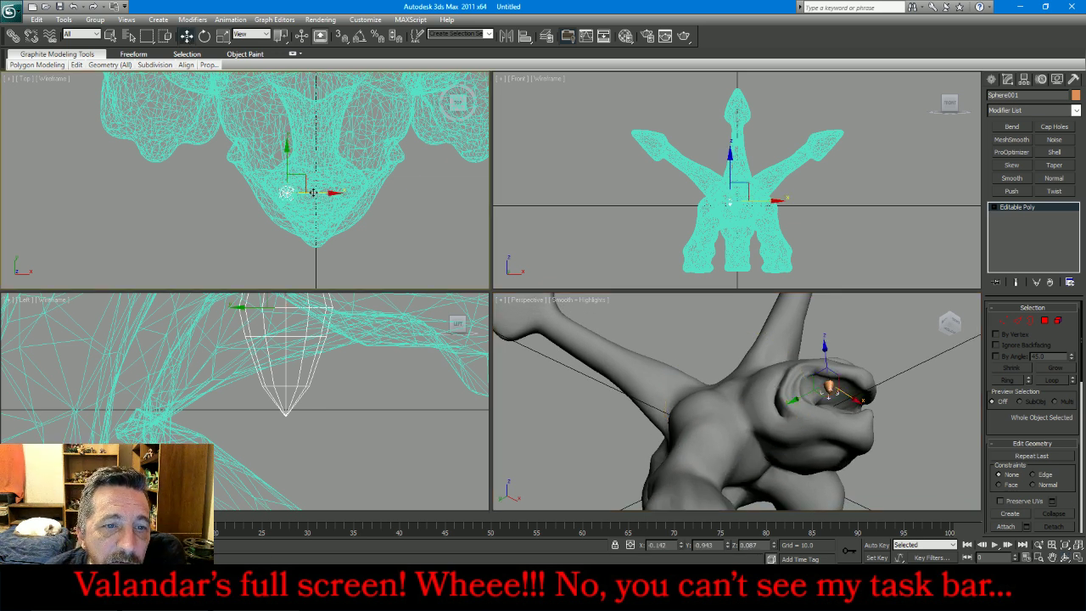
pyautogui.moveTo(313, 195); pyautogui.dragTo(300, 194)
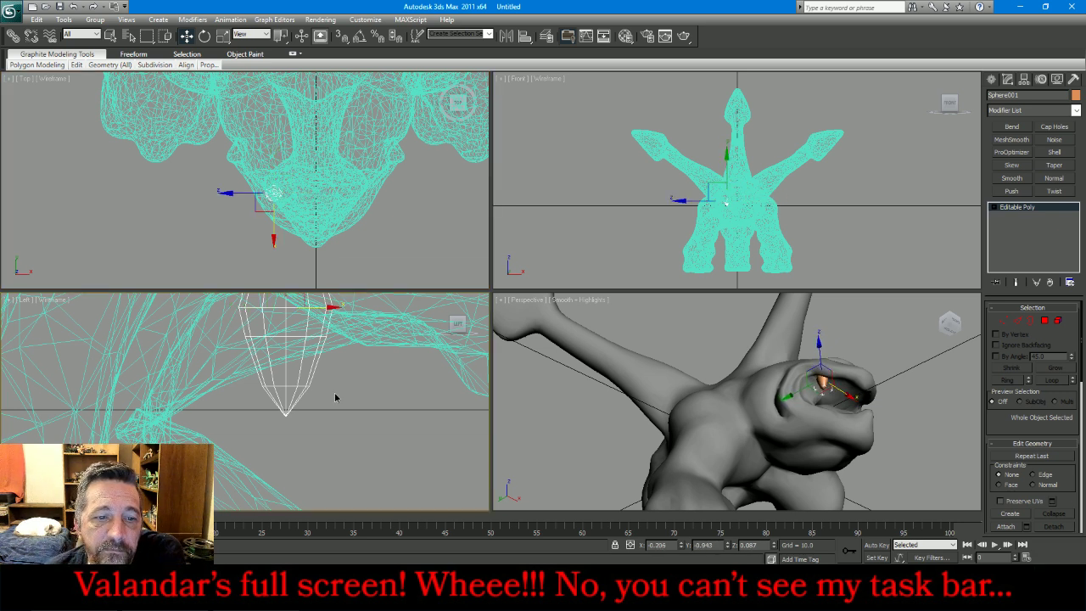
pyautogui.scroll(-5, 335, 397)
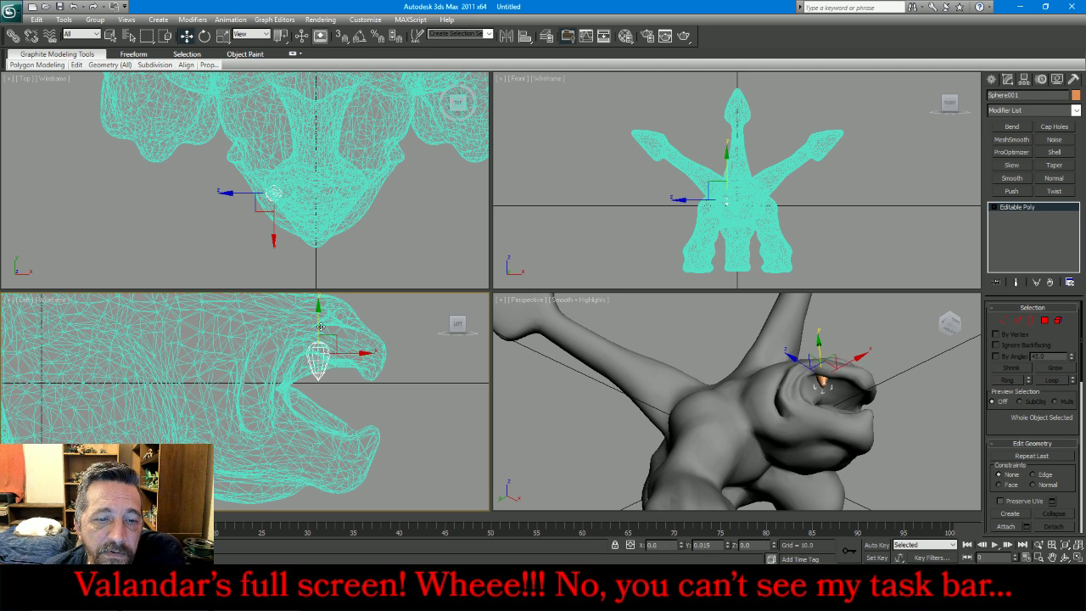
# - Tilt the tooth about 13 degrees with its tip toward the throat and move it back to about X -0.234, Y -0.882
pyautogui.click(204, 36)
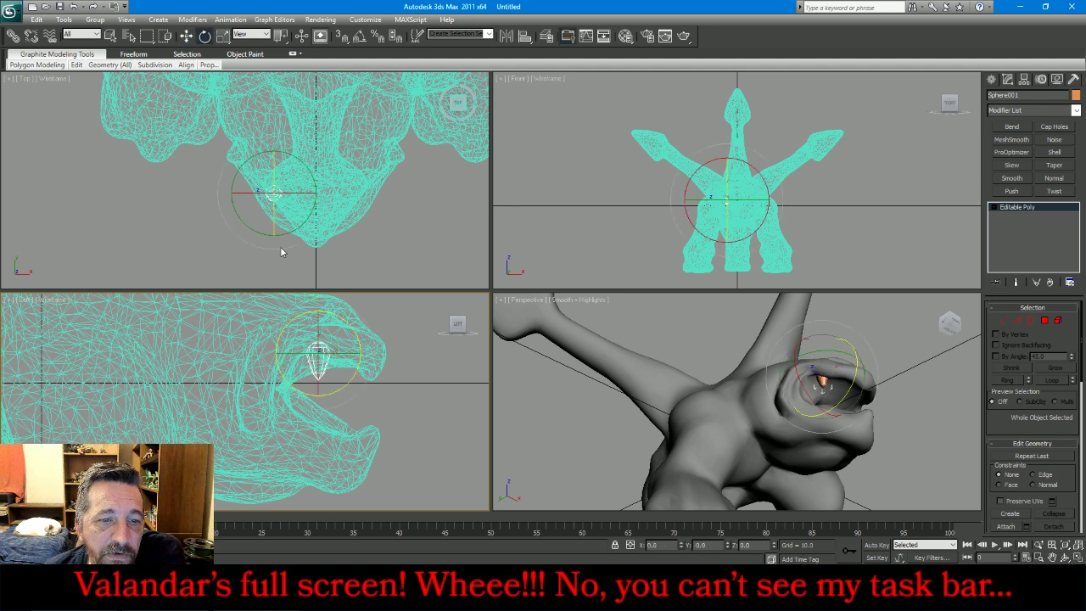
pyautogui.moveTo(339, 323); pyautogui.dragTo(346, 320)
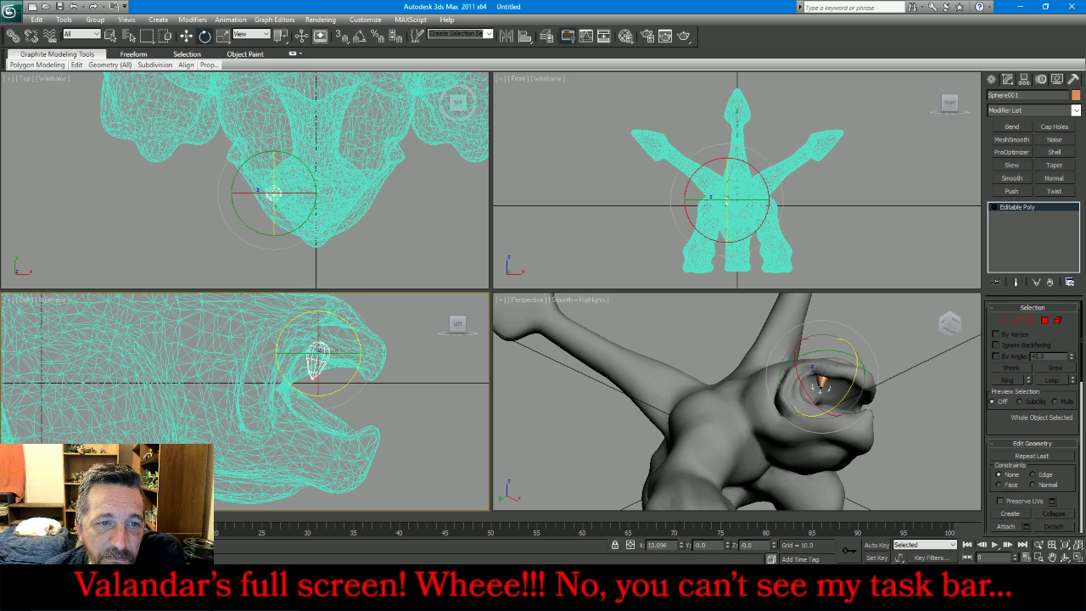
pyautogui.click(187, 36)
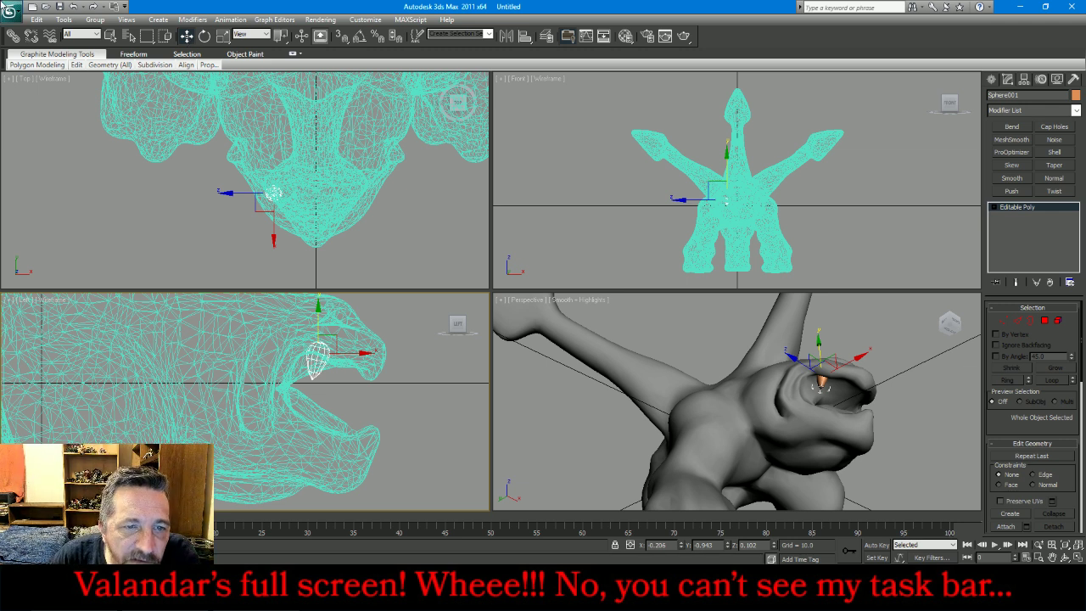
pyautogui.click(332, 172)
pyautogui.moveTo(293, 176); pyautogui.dragTo(288, 164)
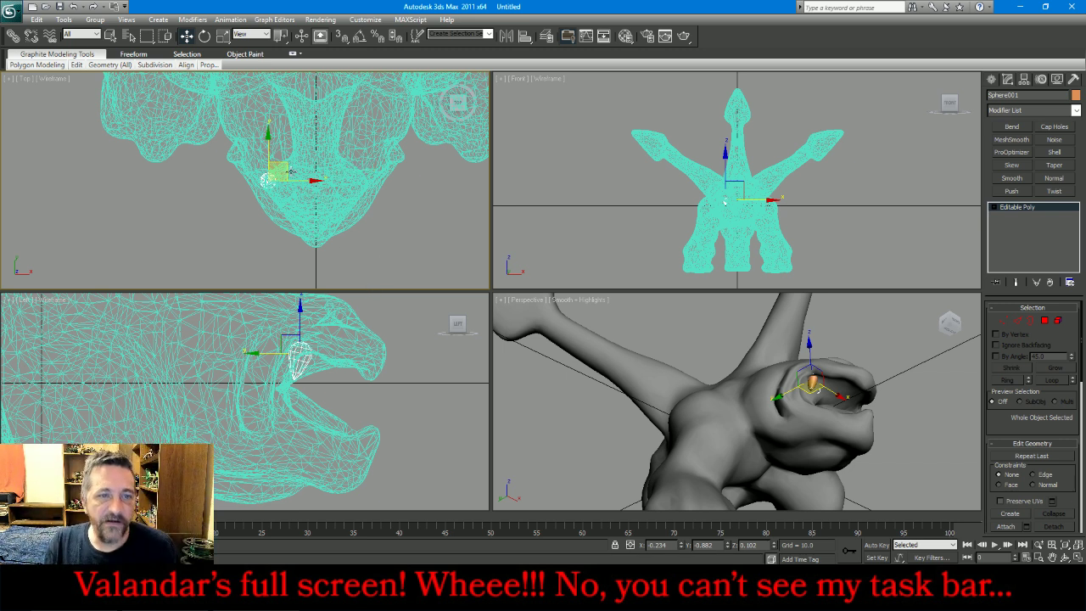
# - Place three copies of the tooth forward along the upper jaw, the last two at about X -0.142, Y -1.05 and X -0.048, Y -1.085
pyautogui.keyDown('shift'); pyautogui.moveTo(285, 163); pyautogui.dragTo(292, 183); pyautogui.keyUp('shift')
pyautogui.click(531, 338)
pyautogui.click(343, 337)
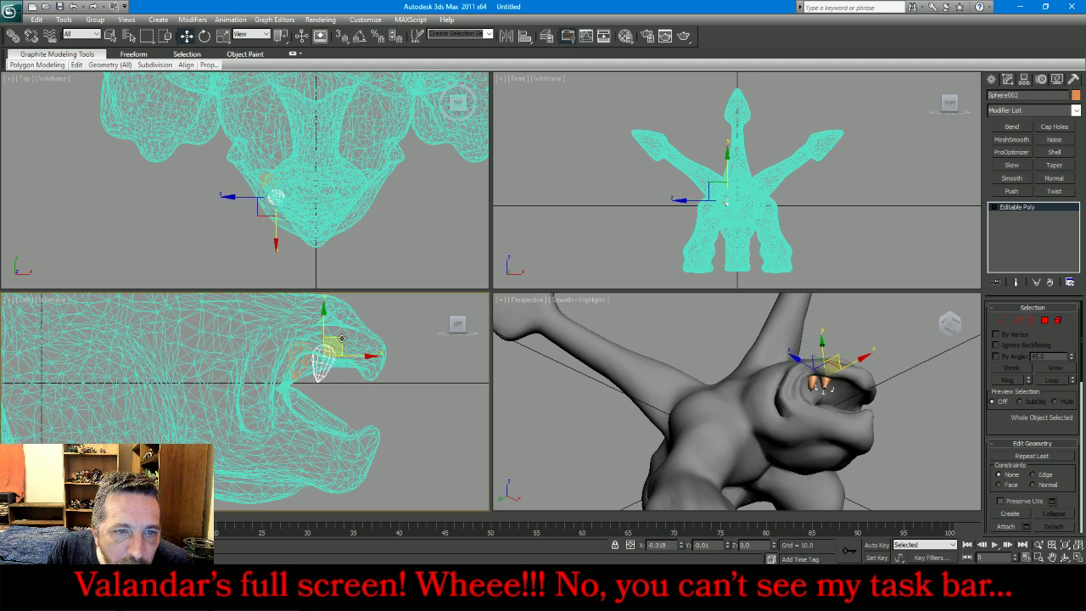
pyautogui.click(293, 188)
pyautogui.keyDown('shift'); pyautogui.moveTo(296, 189); pyautogui.dragTo(301, 204); pyautogui.keyUp('shift')
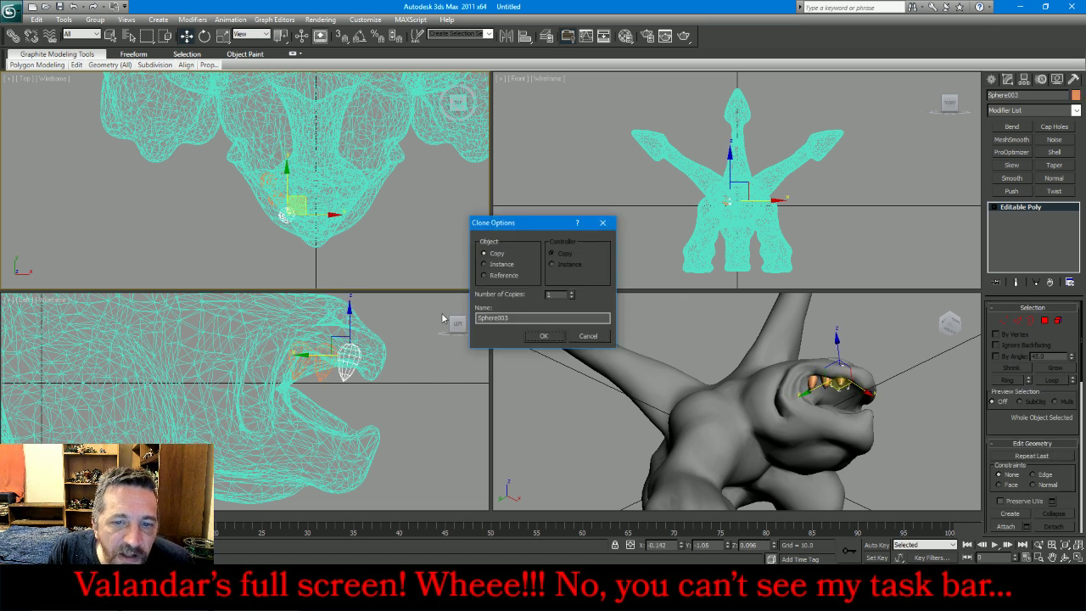
pyautogui.click(544, 335)
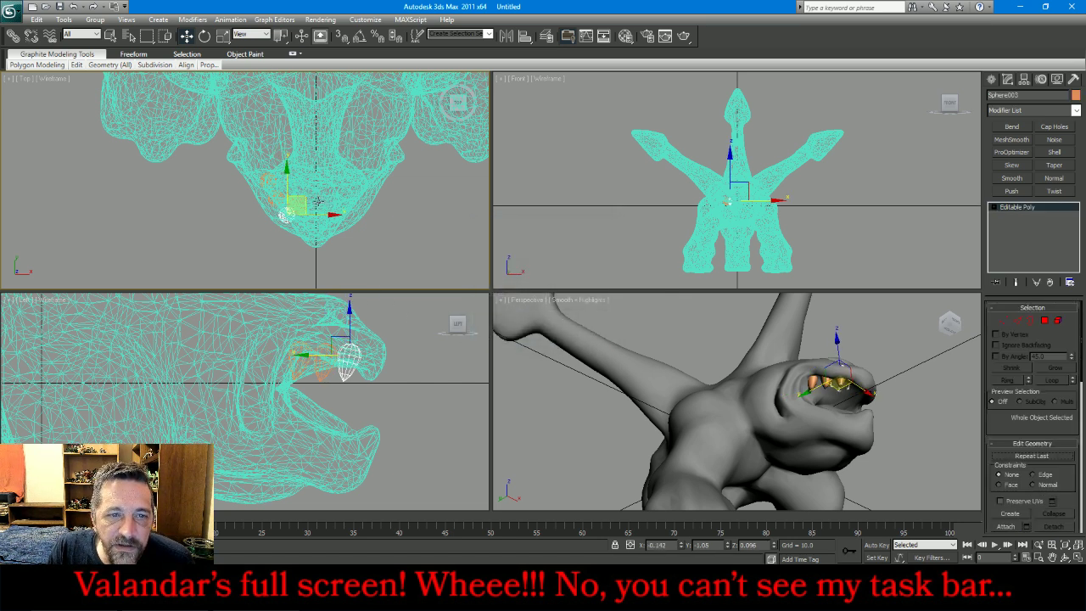
pyautogui.keyDown('shift'); pyautogui.moveTo(305, 198); pyautogui.dragTo(325, 206); pyautogui.keyUp('shift')
pyautogui.press('Return')
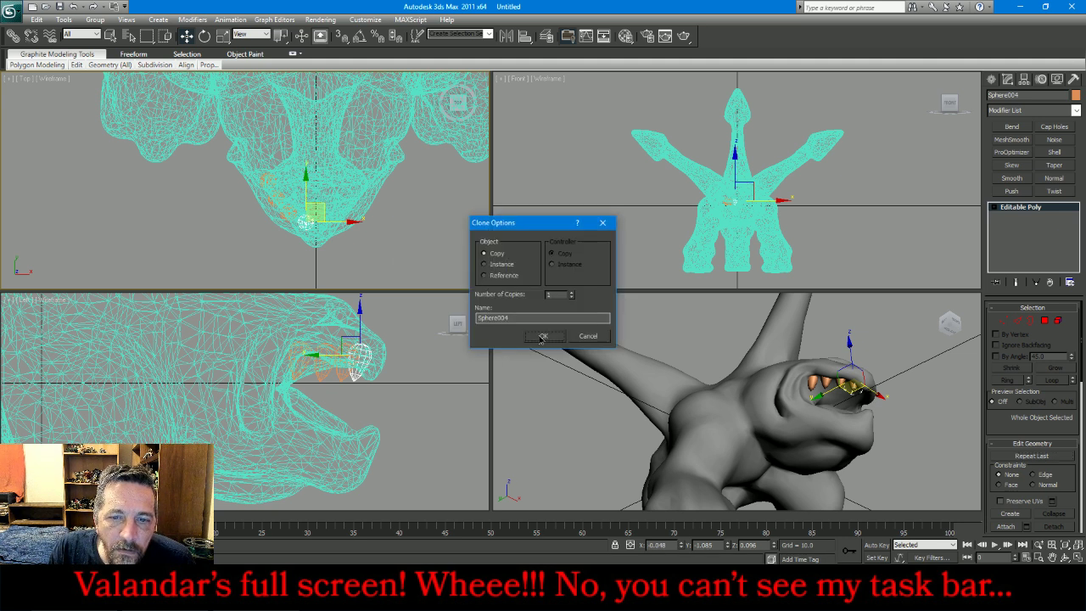
pyautogui.click(548, 333)
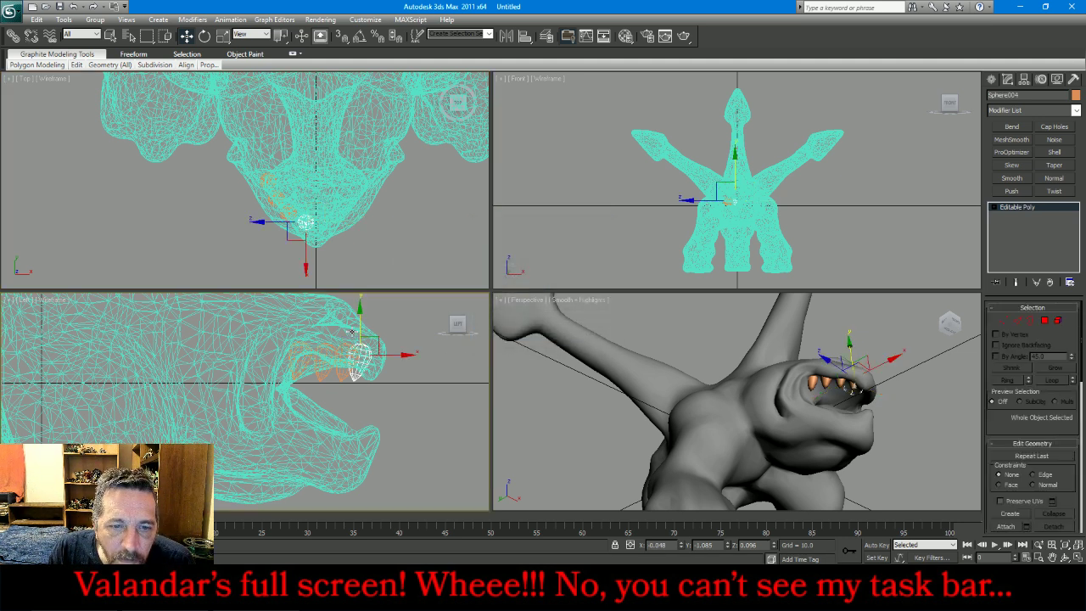
# - Scale the third upper tooth up uniformly to about 122% and move it slightly down and back
pyautogui.click(340, 370)
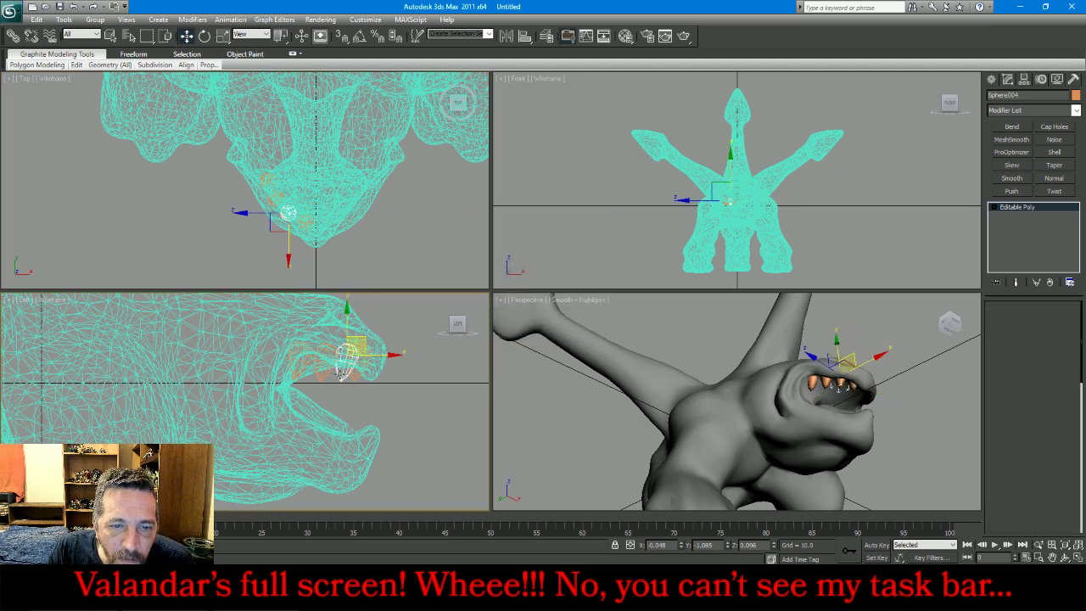
pyautogui.click(223, 36)
pyautogui.moveTo(353, 357); pyautogui.dragTo(351, 341)
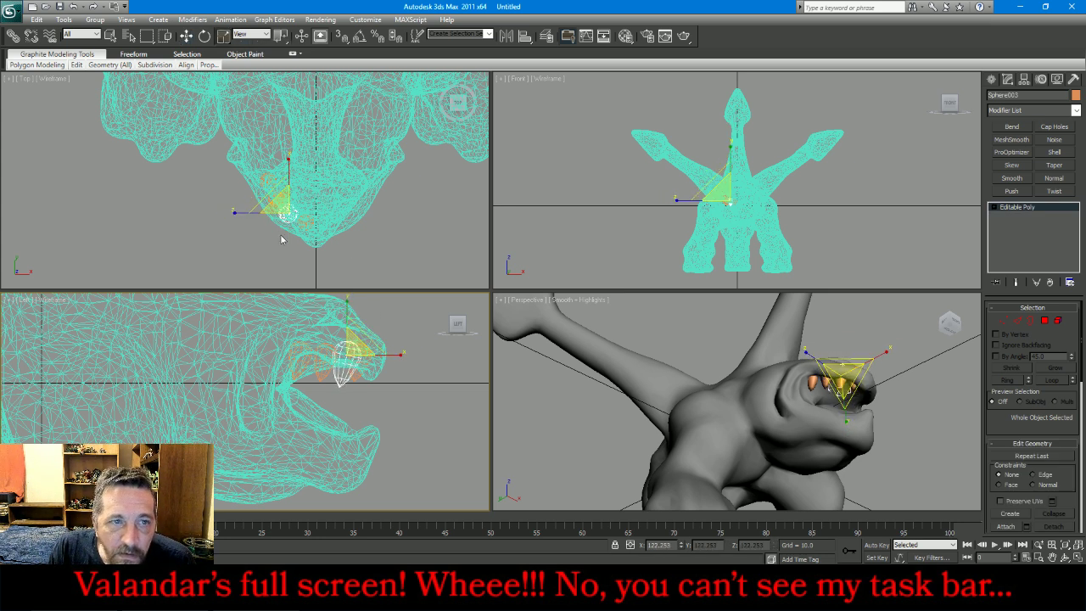
pyautogui.click(186, 36)
pyautogui.moveTo(365, 342); pyautogui.dragTo(363, 346)
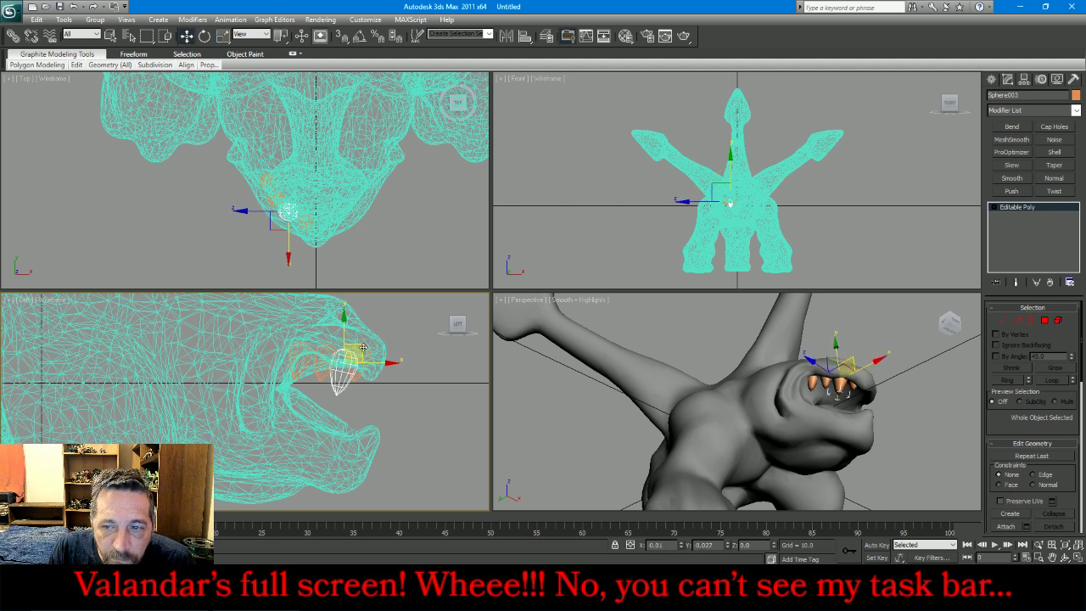
# - Attach the other three upper teeth to the rearmost tooth as a single object
pyautogui.click(398, 400)
pyautogui.scroll(4, 321, 377)
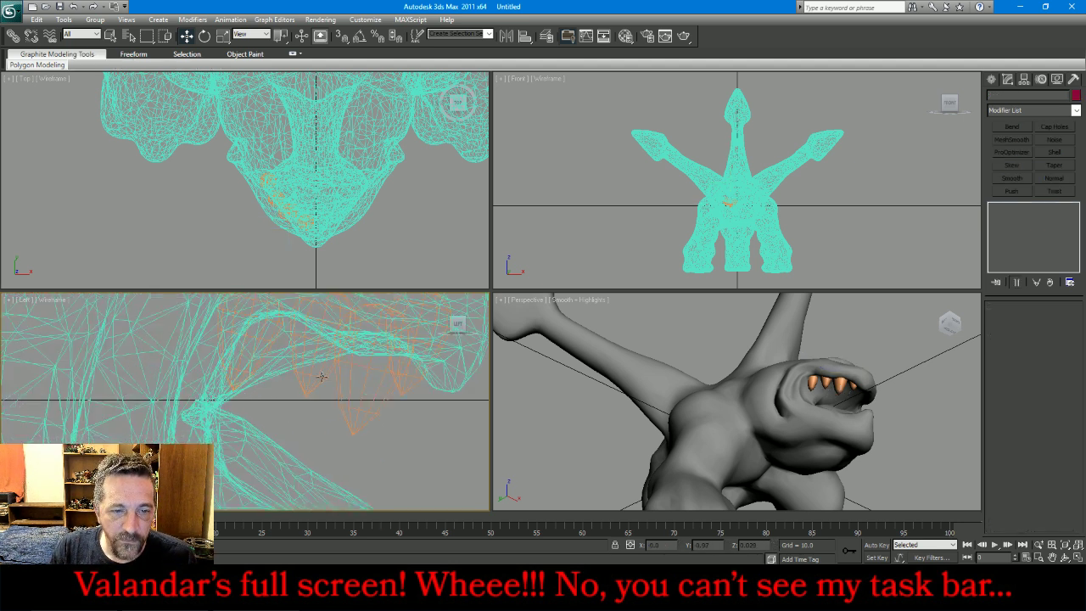
pyautogui.click(246, 340)
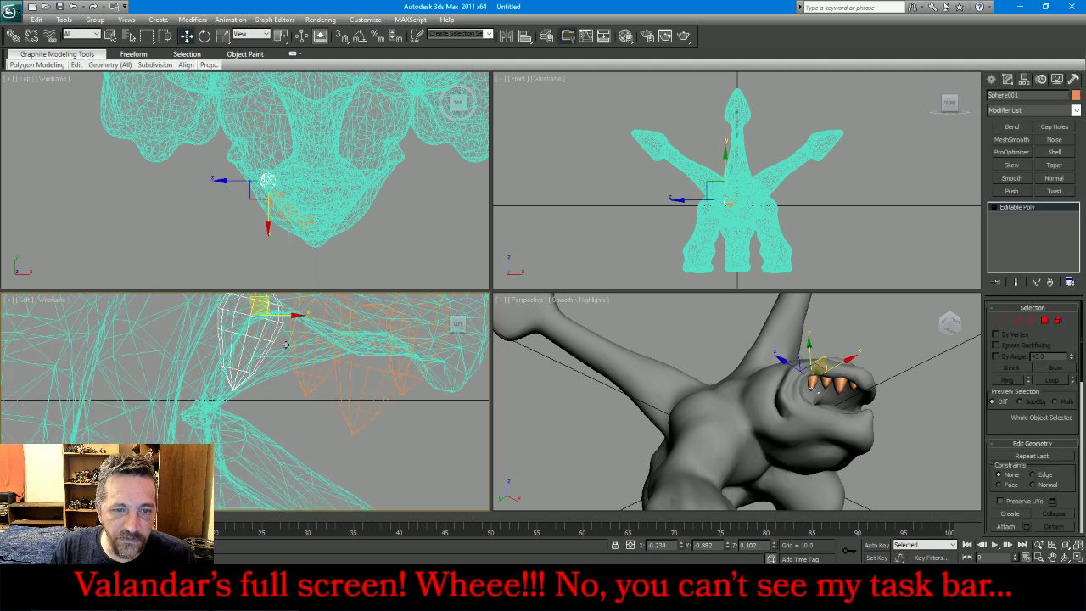
pyautogui.click(1005, 527)
pyautogui.click(313, 386)
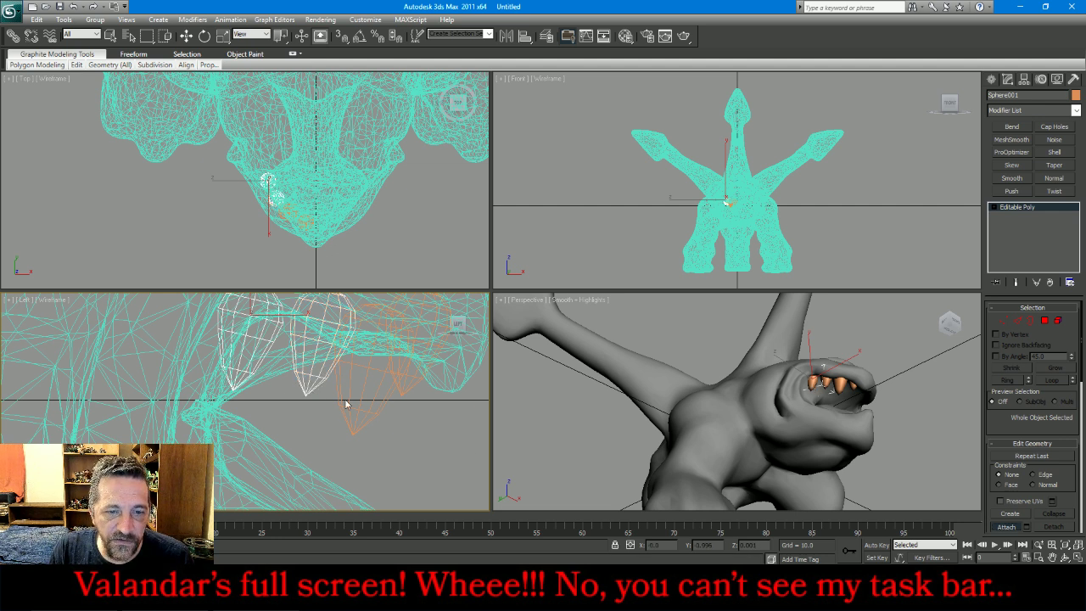
pyautogui.click(348, 404)
pyautogui.click(402, 392)
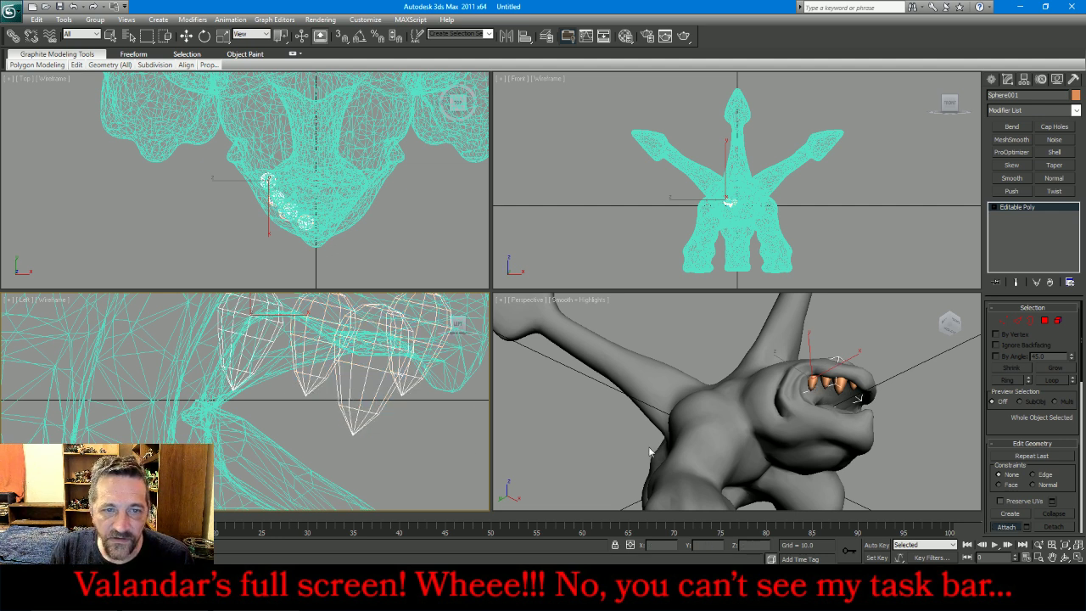
pyautogui.click(1005, 527)
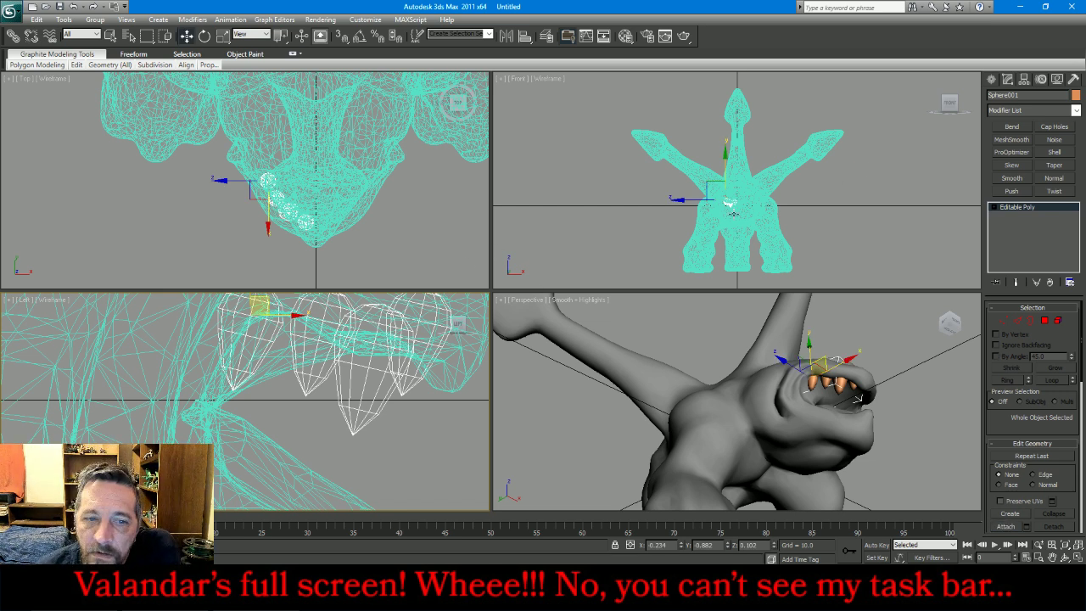
# - Mirror the row of upper teeth across the Y axis as a copy
pyautogui.click(506, 35)
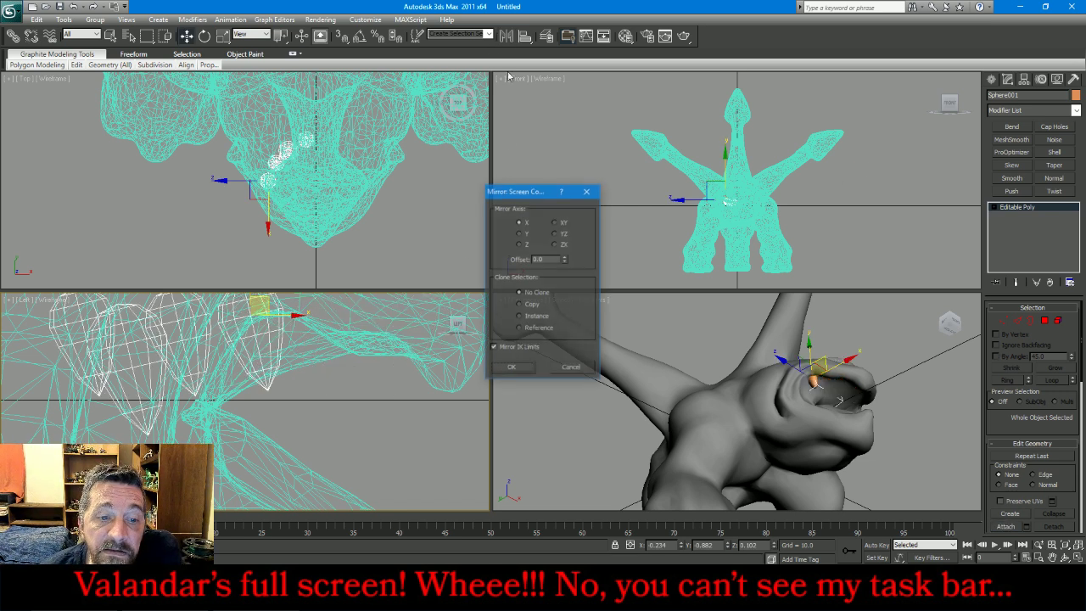
pyautogui.click(520, 233)
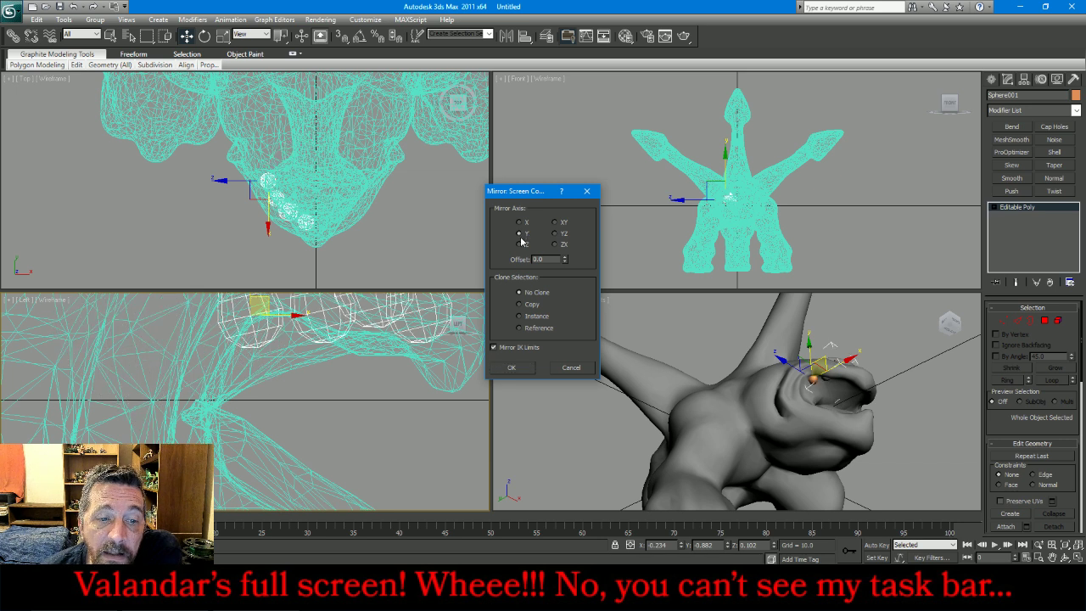
pyautogui.click(522, 305)
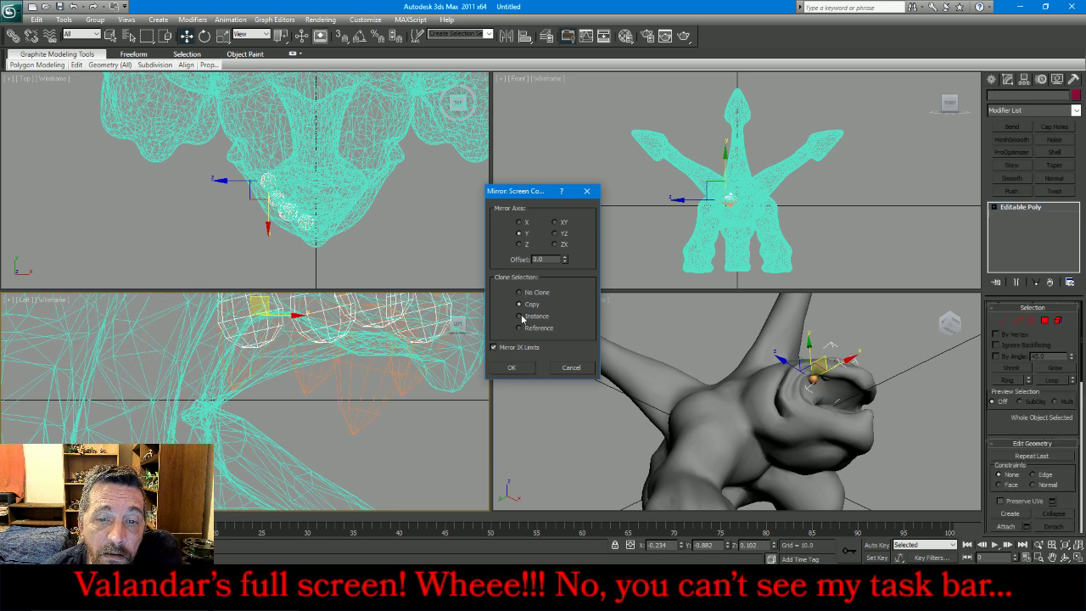
pyautogui.press('Return')
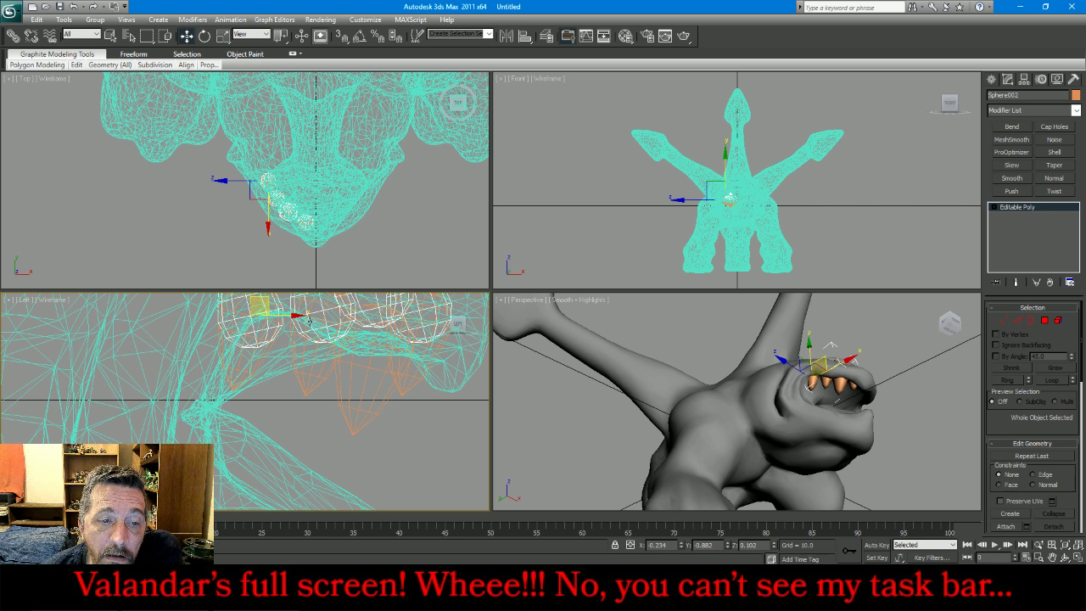
# - Move the mirrored row down to the lower jaw and rotate it to follow the jaw's slope
pyautogui.scroll(-3, 268, 299)
pyautogui.moveTo(310, 312); pyautogui.dragTo(307, 396)
pyautogui.click(204, 36)
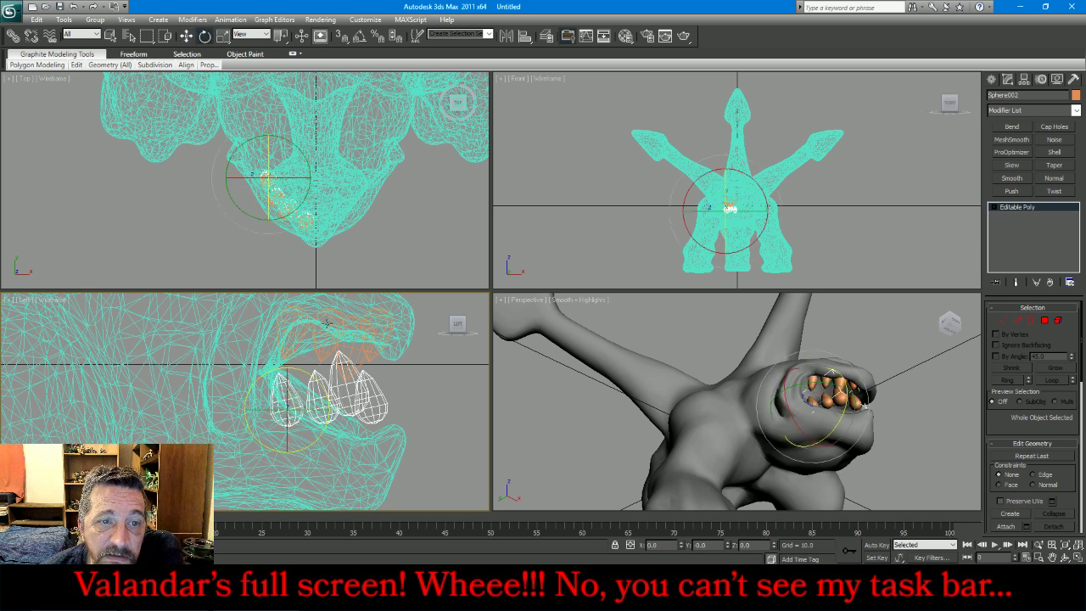
pyautogui.moveTo(306, 379); pyautogui.dragTo(308, 446)
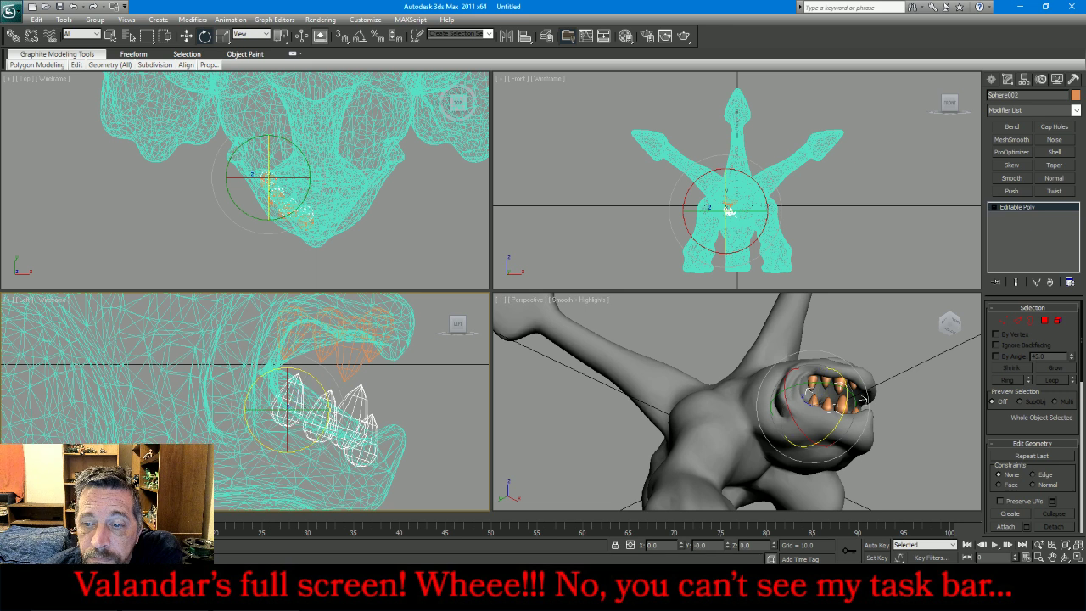
# - Select the large lower tooth as an element and move it inward to about X -0.107, Y -1.016
pyautogui.click(1060, 320)
pyautogui.click(434, 240)
pyautogui.press('w')
pyautogui.scroll(5, 296, 245)
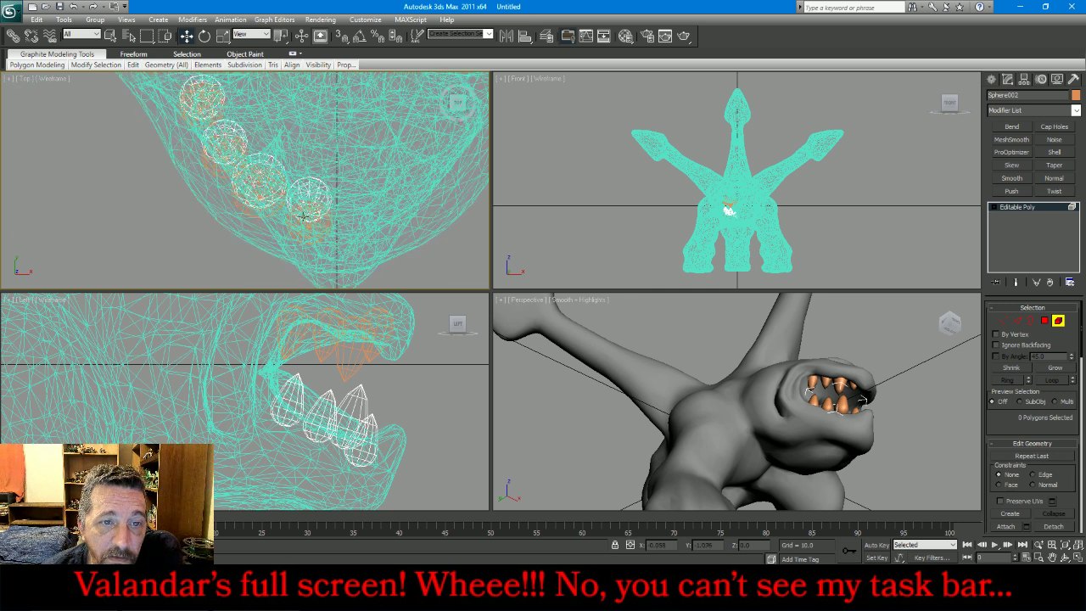
pyautogui.click(275, 175)
pyautogui.moveTo(295, 183); pyautogui.dragTo(308, 182)
pyautogui.rightClick(386, 416)
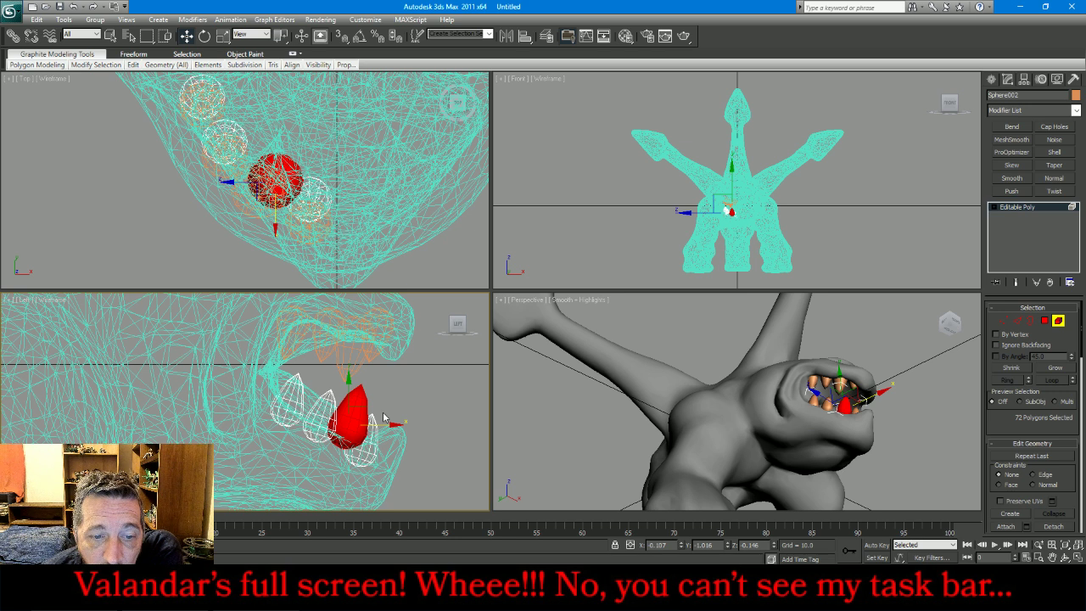
# - Lower the large tooth and the tooth behind it into the lower jaw, and shift the rear one slightly inward
pyautogui.moveTo(368, 409); pyautogui.dragTo(323, 421)
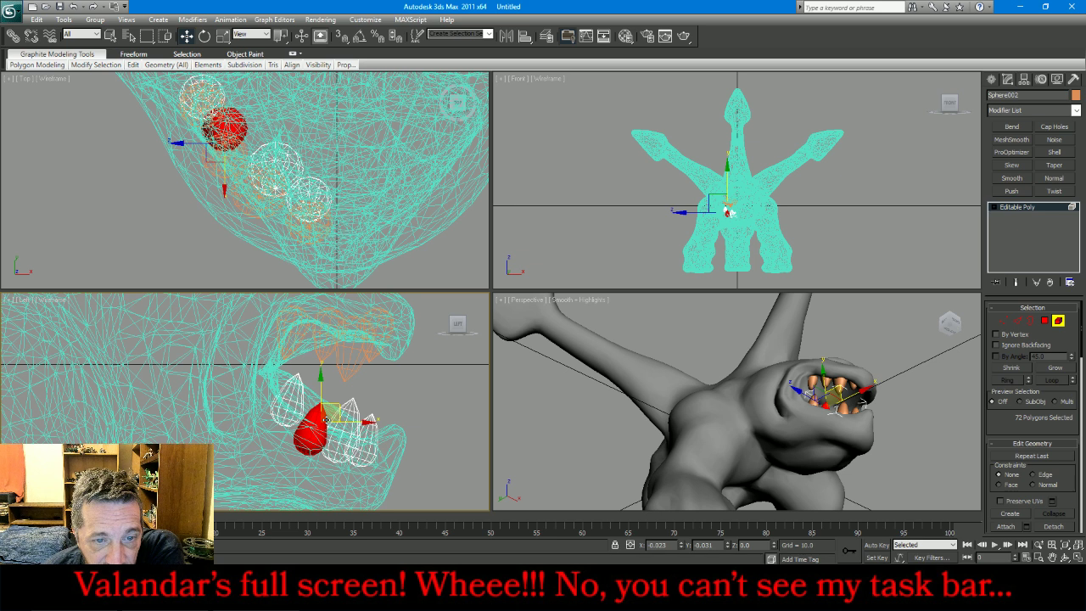
pyautogui.rightClick(267, 148)
pyautogui.moveTo(250, 131); pyautogui.dragTo(255, 134)
pyautogui.click(1059, 321)
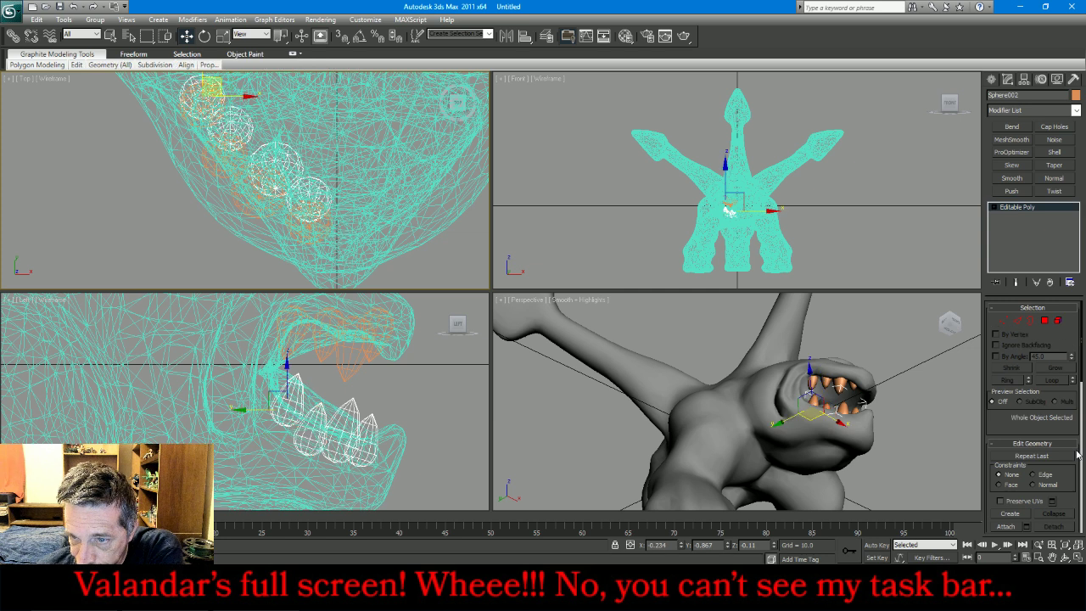
# - Attach the lower row of teeth to the upper row
pyautogui.press('e')
pyautogui.keyDown('alt'); pyautogui.moveTo(807, 401); pyautogui.dragTo(813, 428, button='middle'); pyautogui.keyUp('alt')
pyautogui.click(111, 36)
pyautogui.click(348, 381)
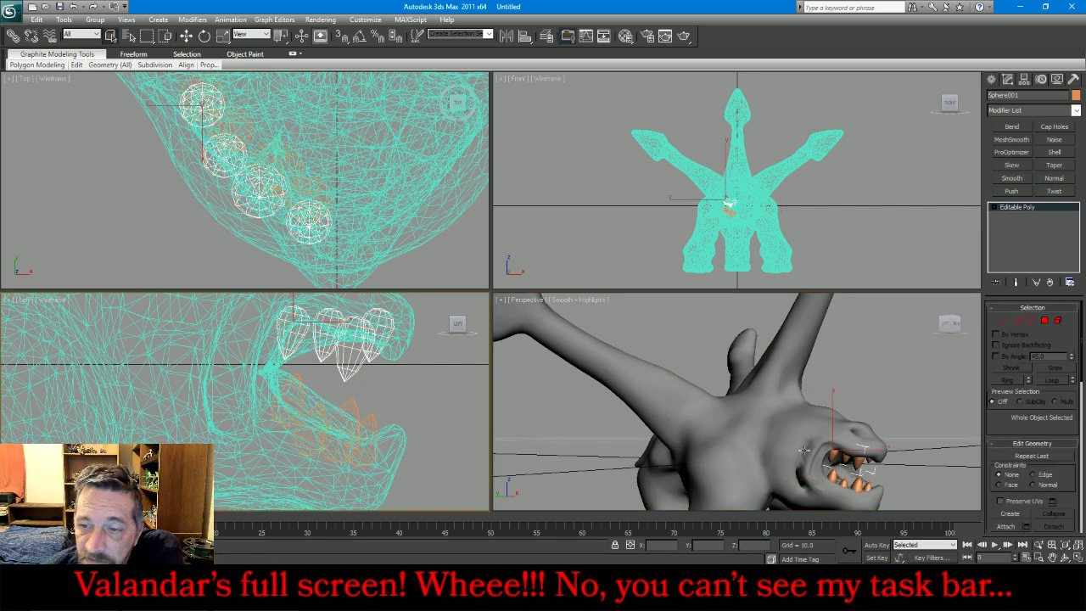
pyautogui.click(998, 528)
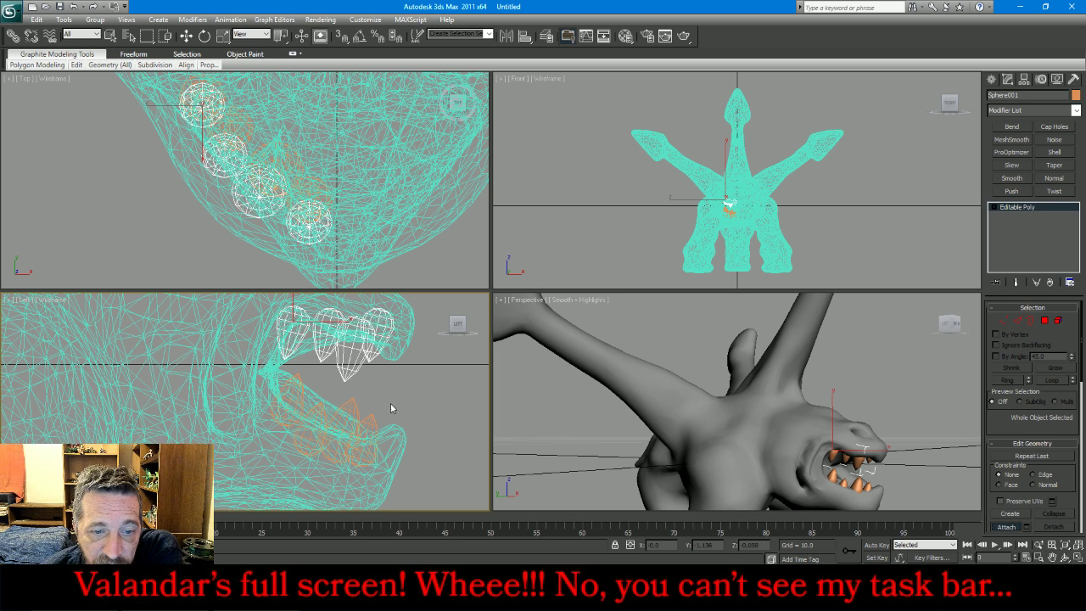
pyautogui.click(357, 404)
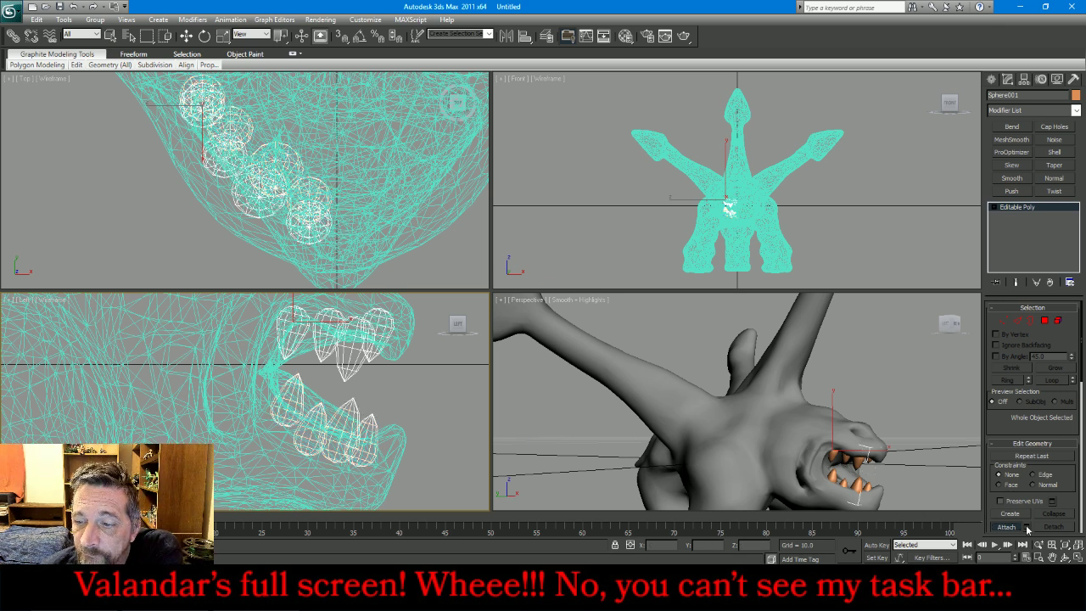
pyautogui.press('w')
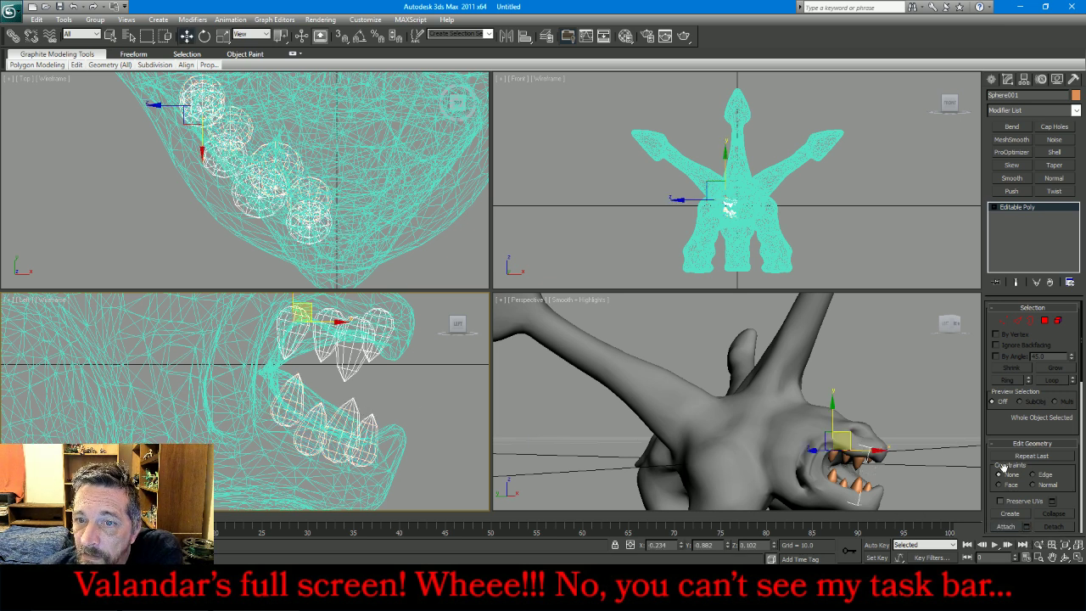
# - Smooth all the teeth with a MeshSmooth modifier and collapse the modifier stack
pyautogui.click(1012, 140)
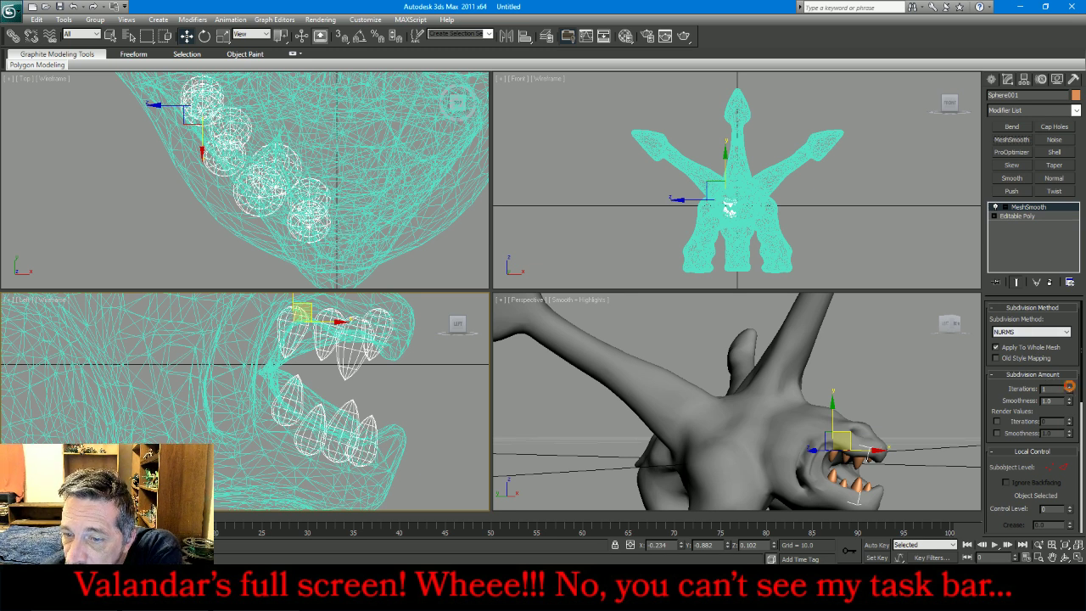
pyautogui.rightClick(1028, 211)
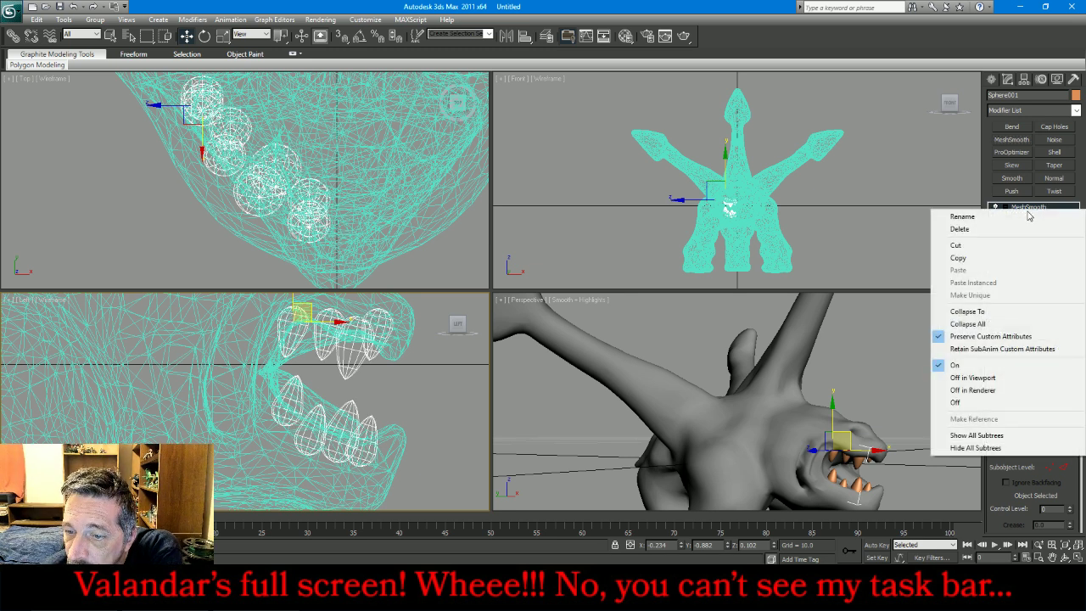
pyautogui.click(1022, 324)
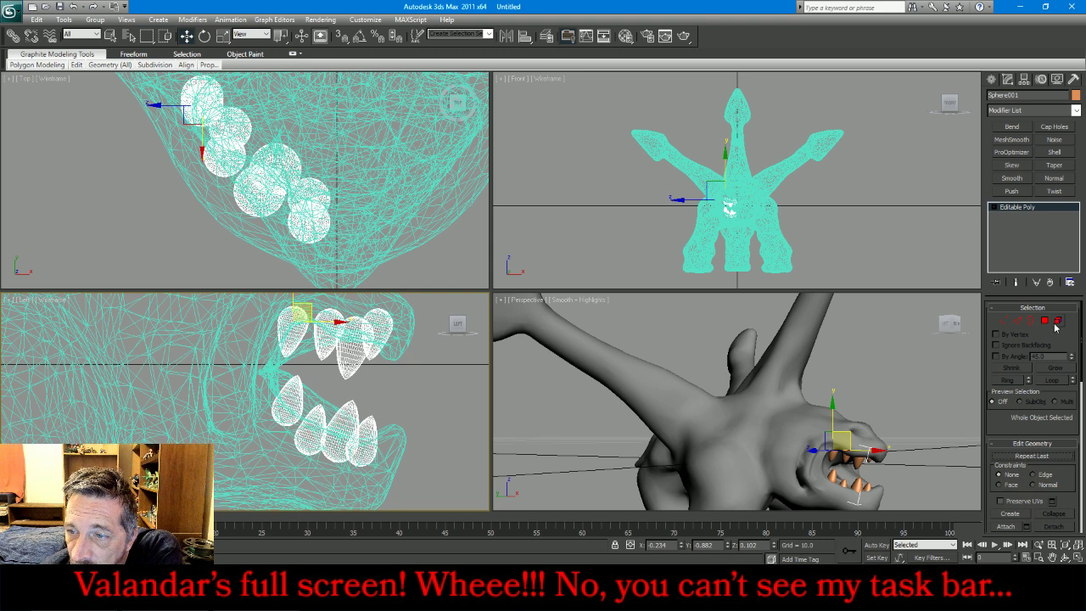
# - Move the large lower tooth element further back and inward, to about X -0.099, Y -0.981
pyautogui.click(1058, 321)
pyautogui.click(312, 424)
pyautogui.click(344, 428)
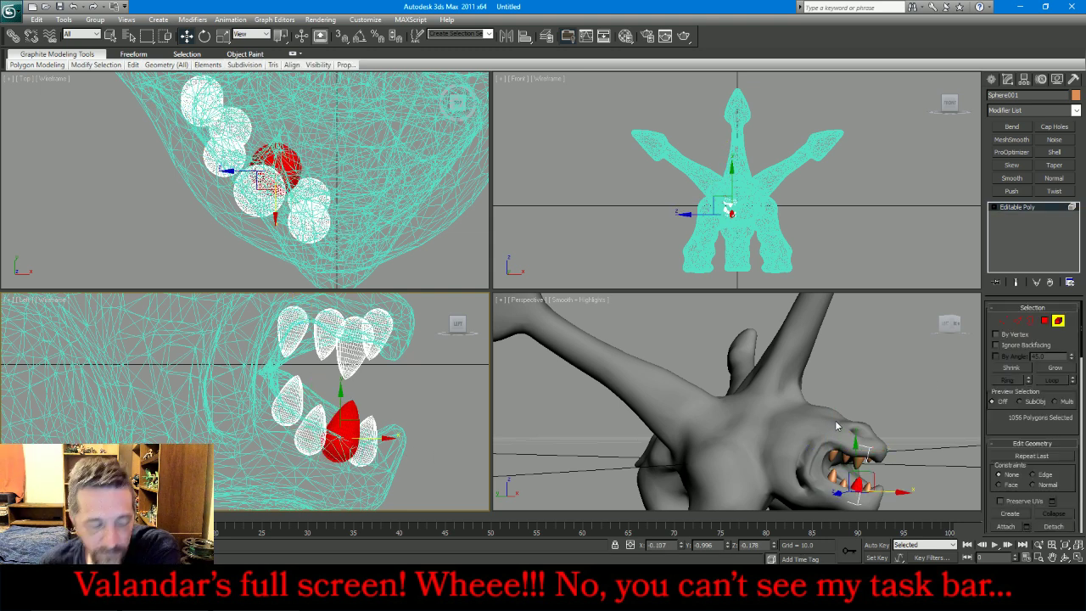
pyautogui.press('z')
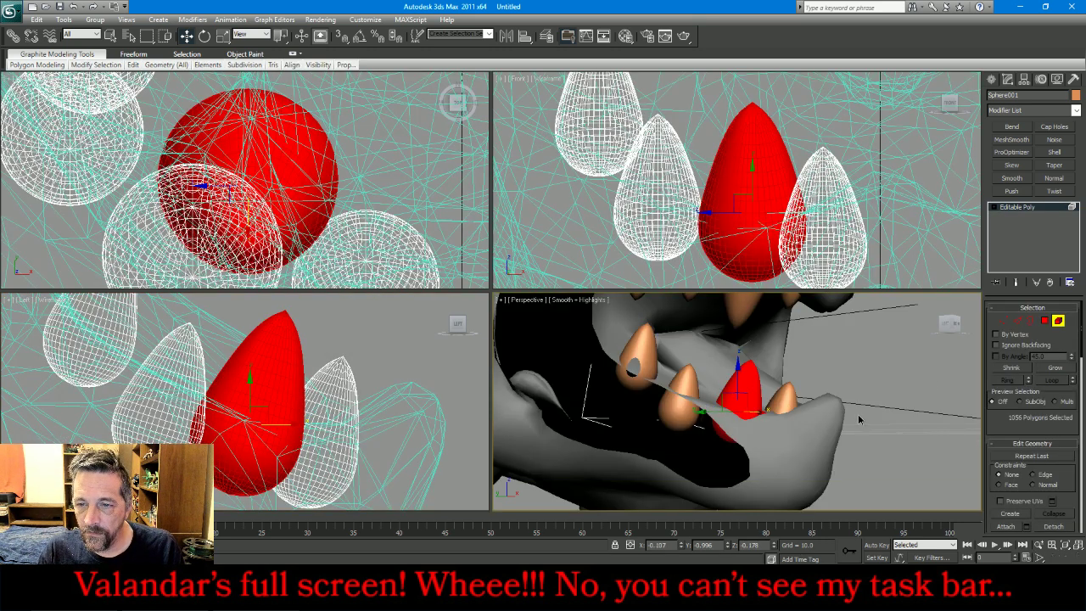
pyautogui.keyDown('alt'); pyautogui.moveTo(857, 414); pyautogui.dragTo(861, 416, button='middle'); pyautogui.keyUp('alt')
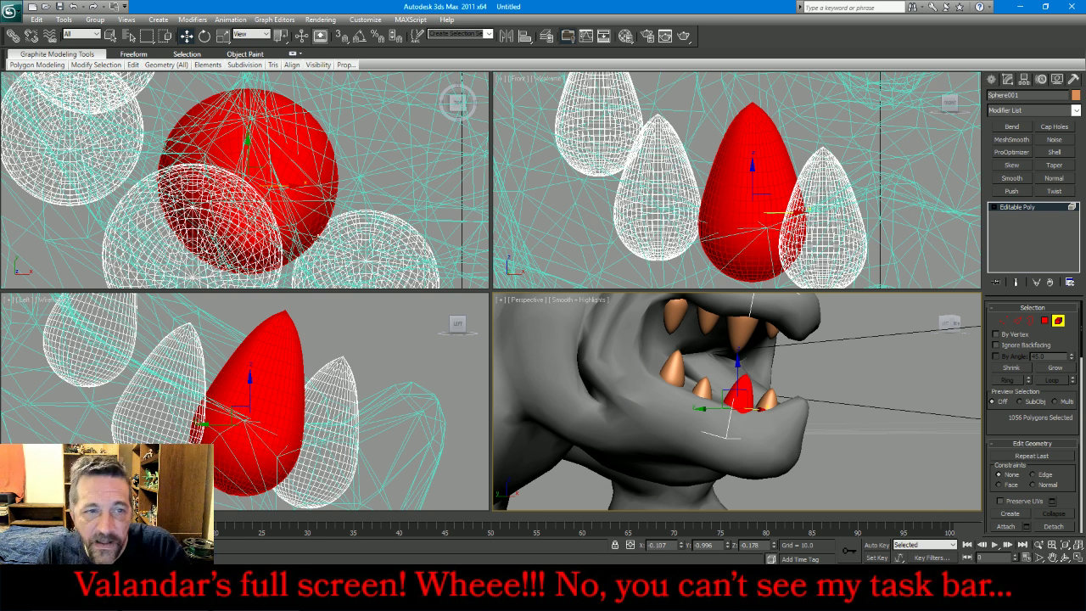
pyautogui.moveTo(268, 167); pyautogui.dragTo(296, 106)
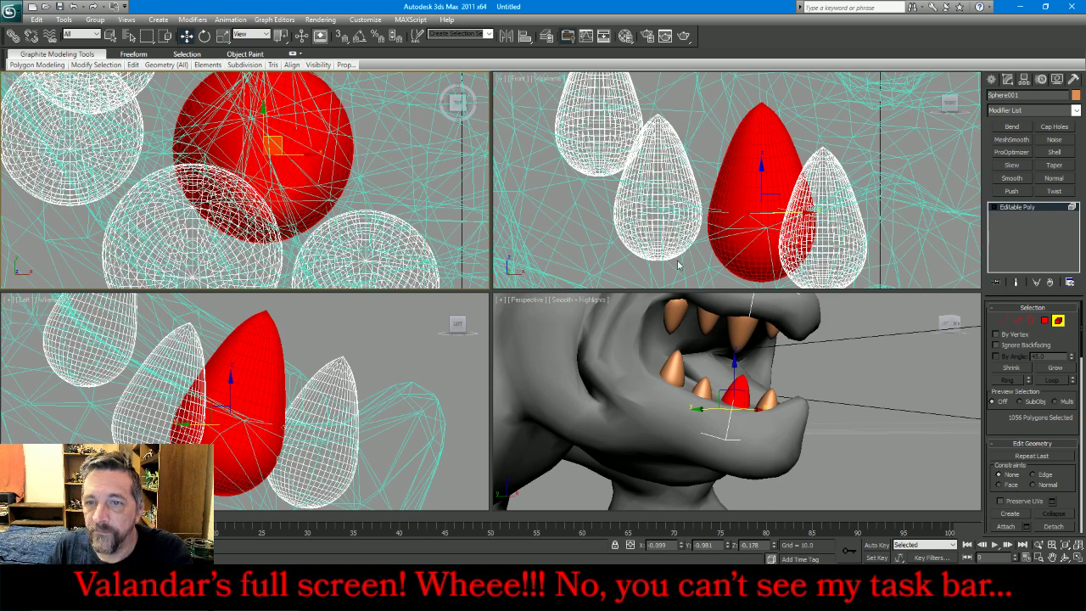
pyautogui.click(1059, 321)
pyautogui.scroll(-5, 700, 154)
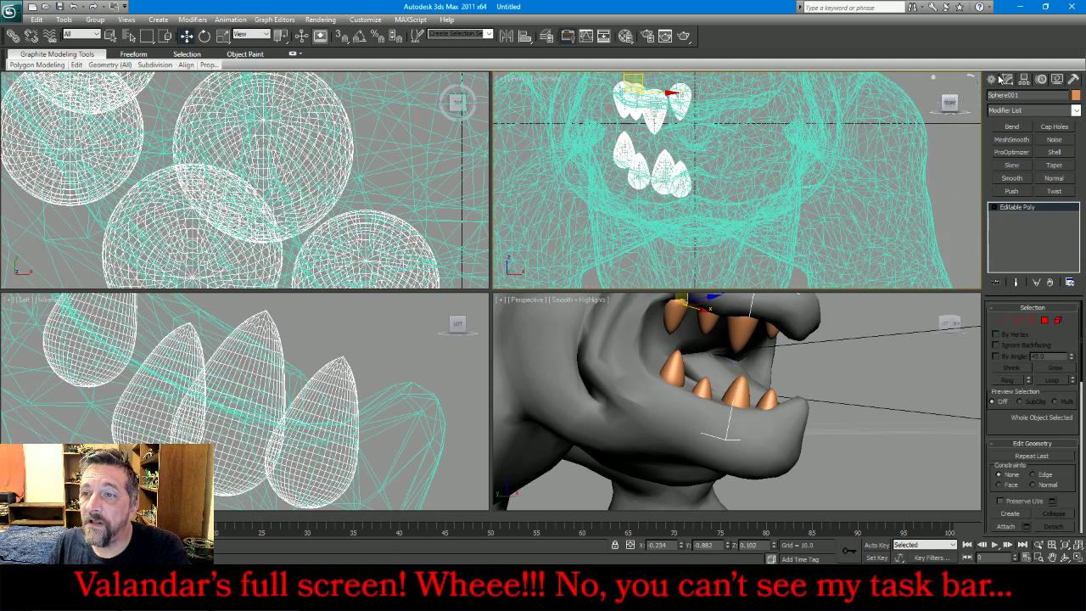
# - Move only the teeth object's pivot to X 0.0 so it lies on the creature's centre line
pyautogui.click(1024, 79)
pyautogui.click(1033, 150)
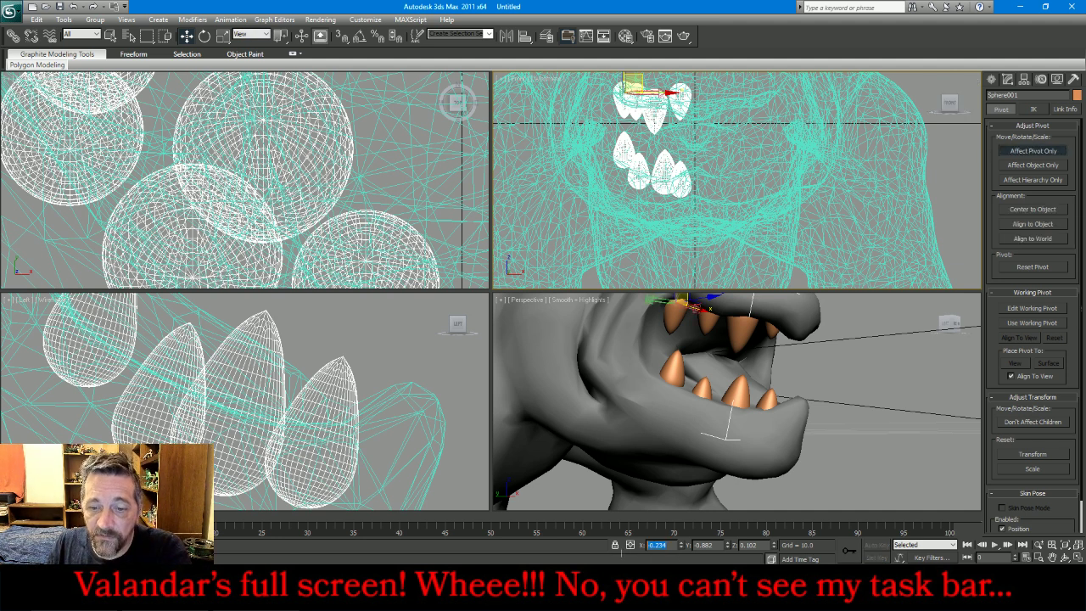
pyautogui.press('Return')
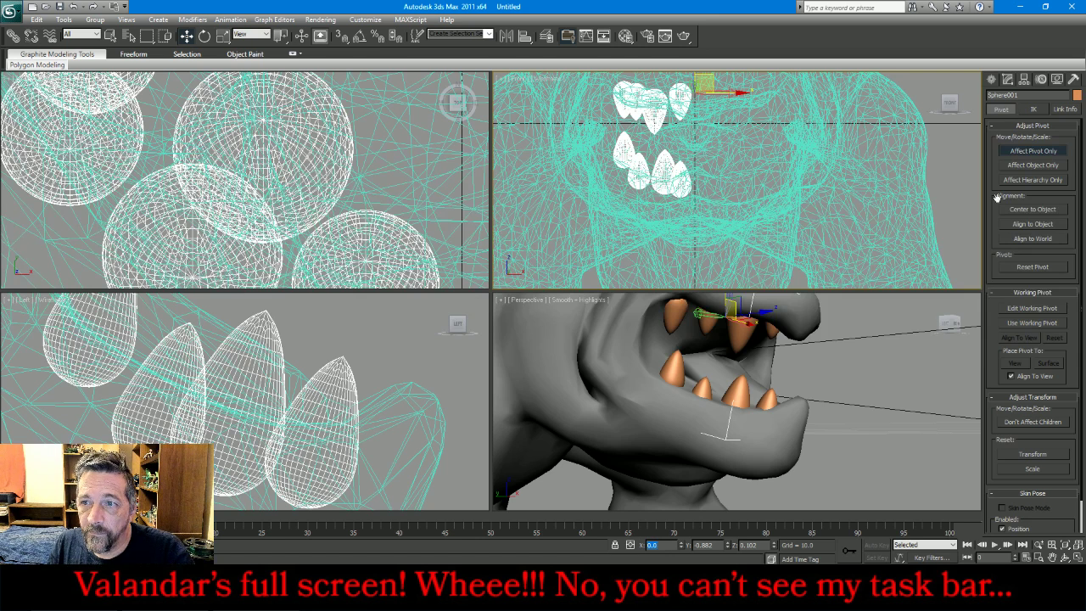
pyautogui.click(1024, 151)
# - Mirror the teeth across the X axis as a copy with an offset of 0.0
pyautogui.click(506, 36)
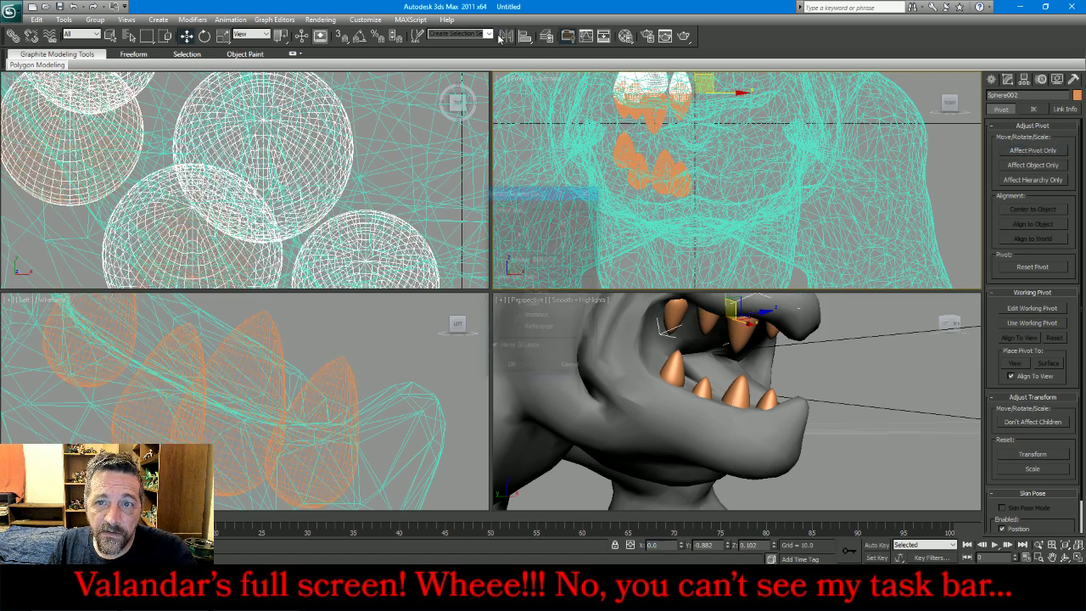
pyautogui.click(520, 223)
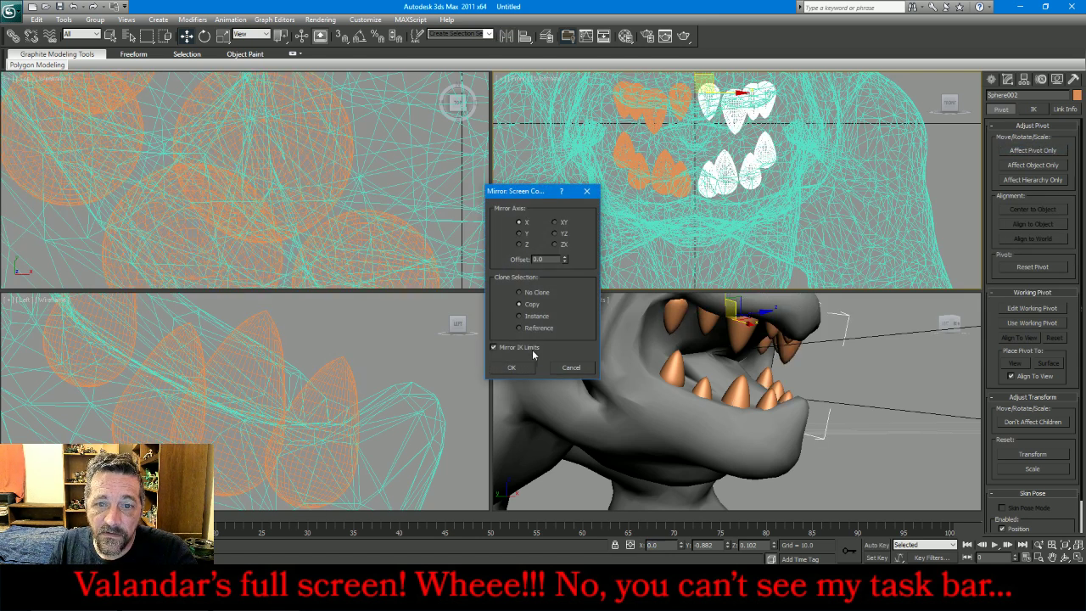
pyautogui.click(512, 367)
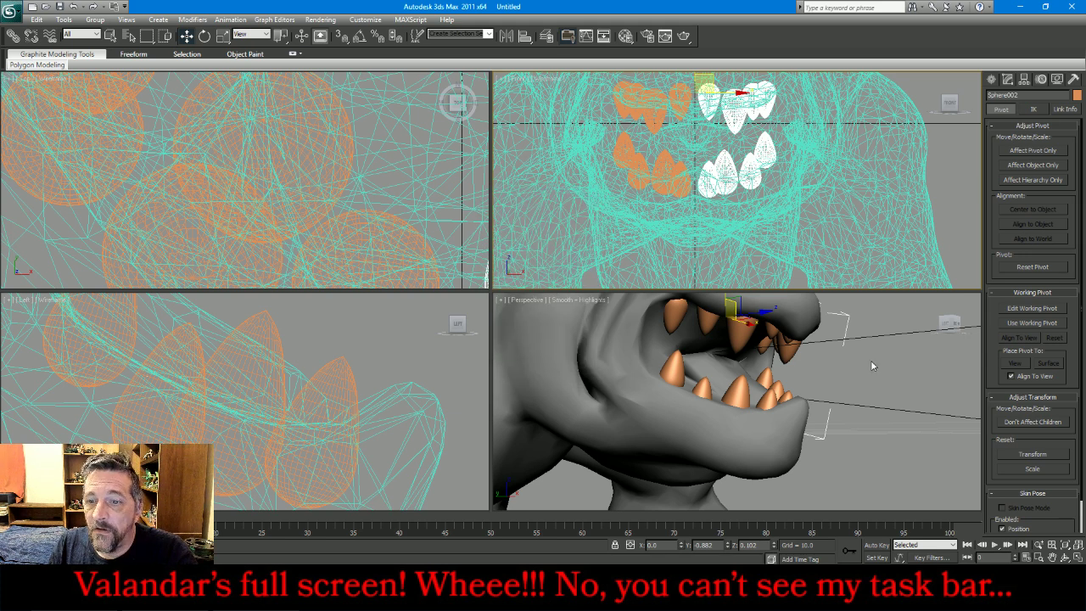
# - Apply Reset XForm to the mirrored teeth and collapse the modifier stack to an Editable Poly
pyautogui.click(1073, 79)
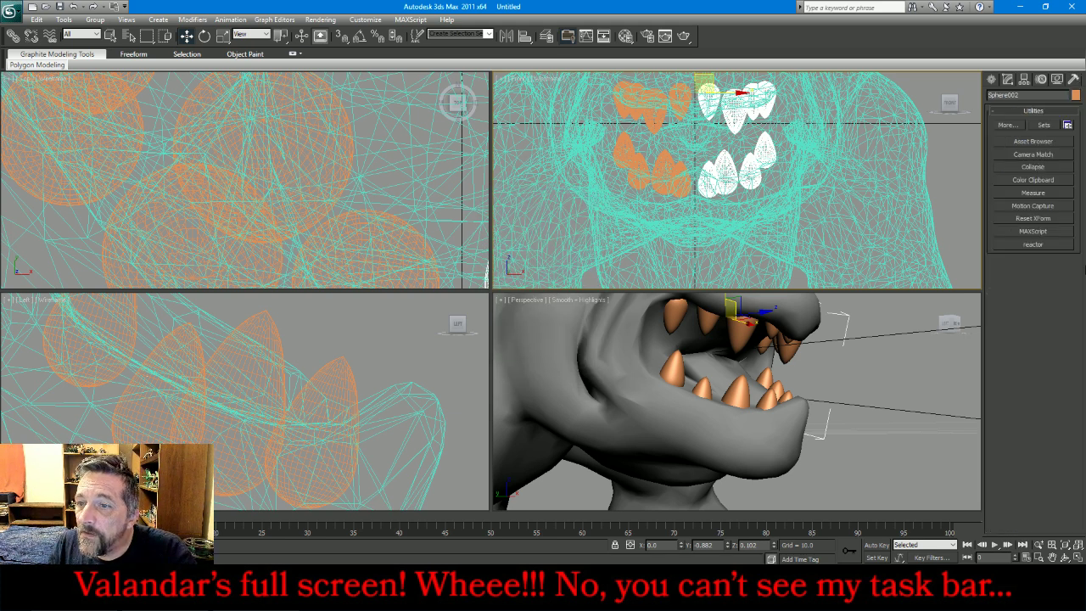
pyautogui.click(1052, 219)
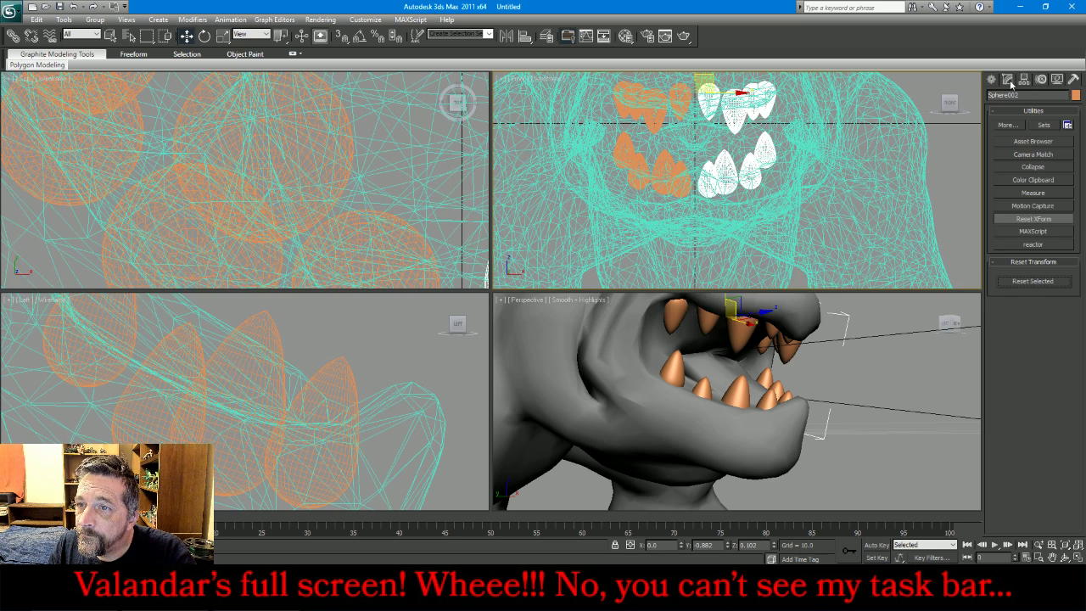
pyautogui.click(1009, 80)
pyautogui.rightClick(1058, 209)
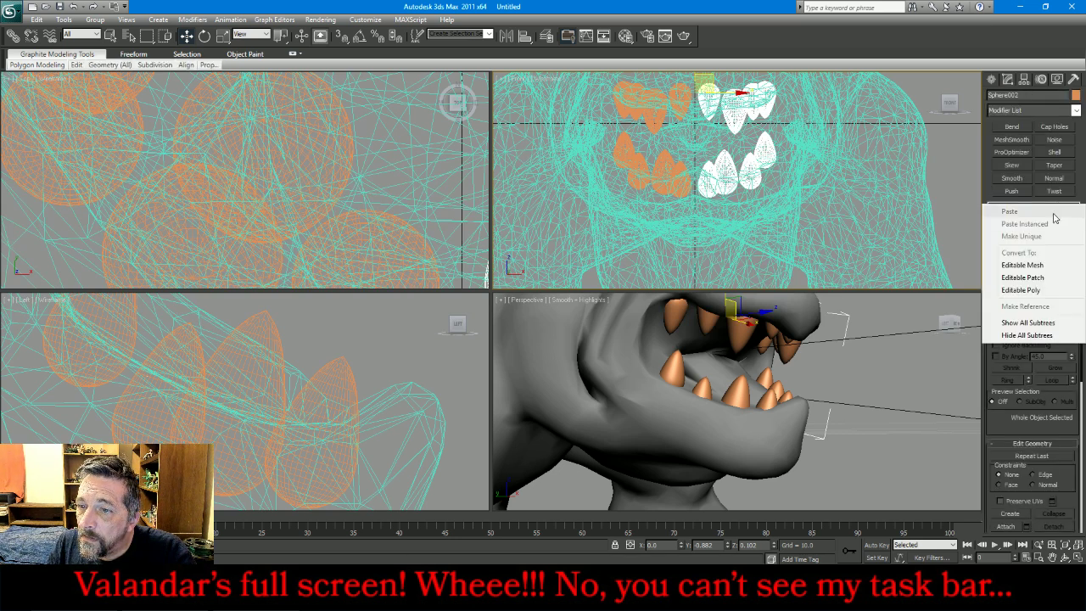
pyautogui.click(1073, 79)
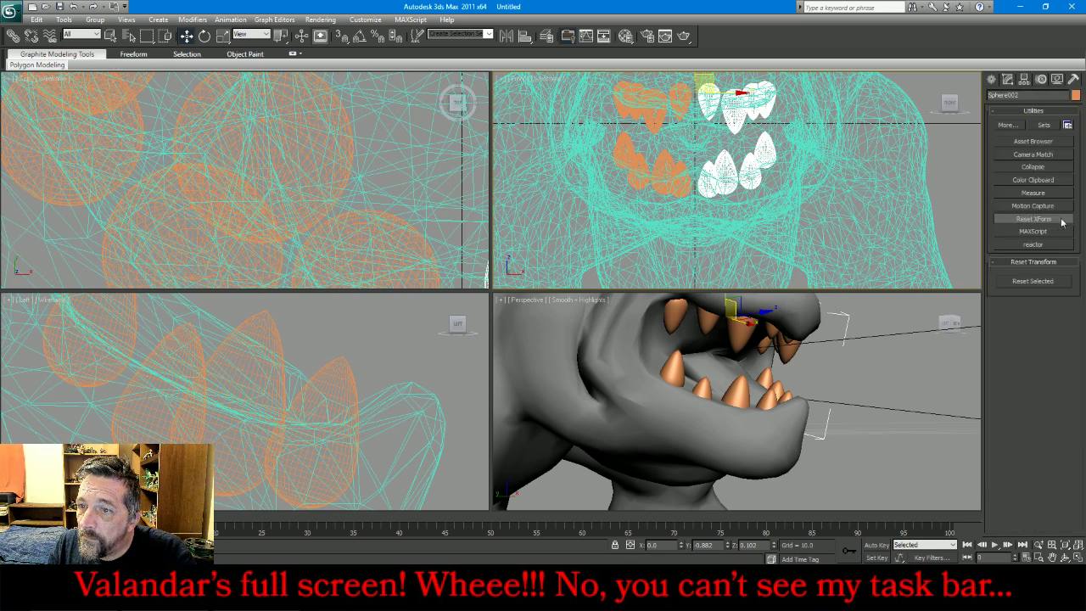
pyautogui.click(1040, 284)
pyautogui.click(1009, 80)
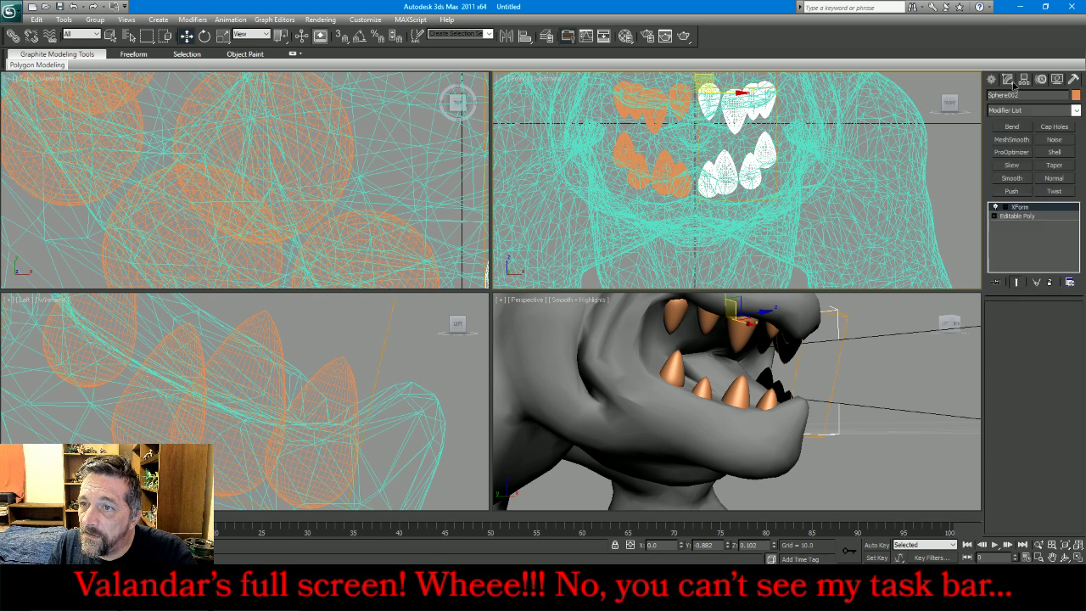
pyautogui.rightClick(1044, 212)
pyautogui.click(1024, 322)
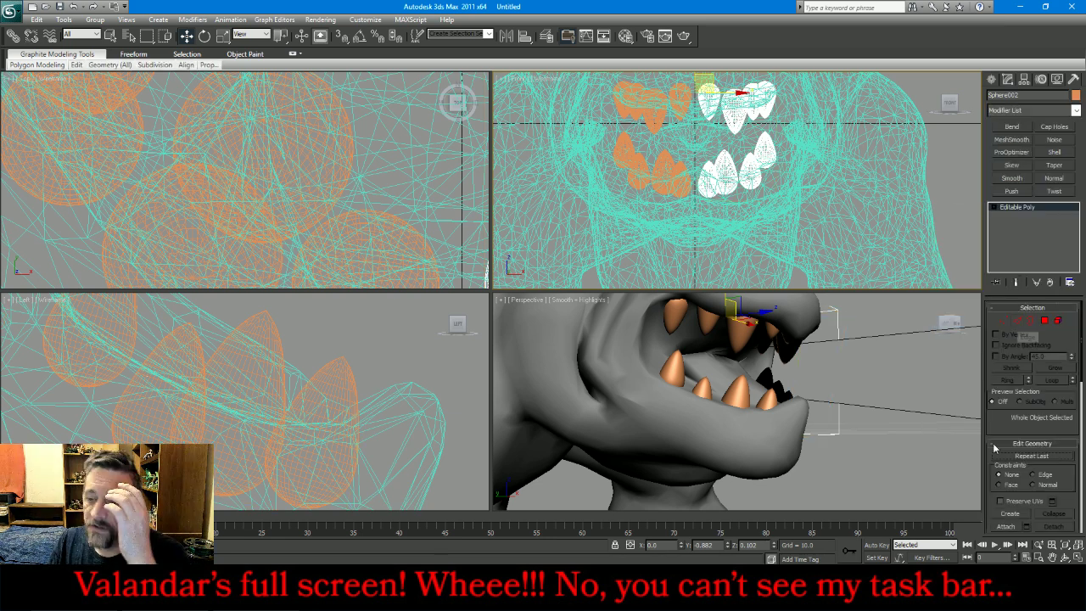
# - Flip the mirrored teeth's normals with a Normal modifier and collapse the stack
pyautogui.click(800, 445)
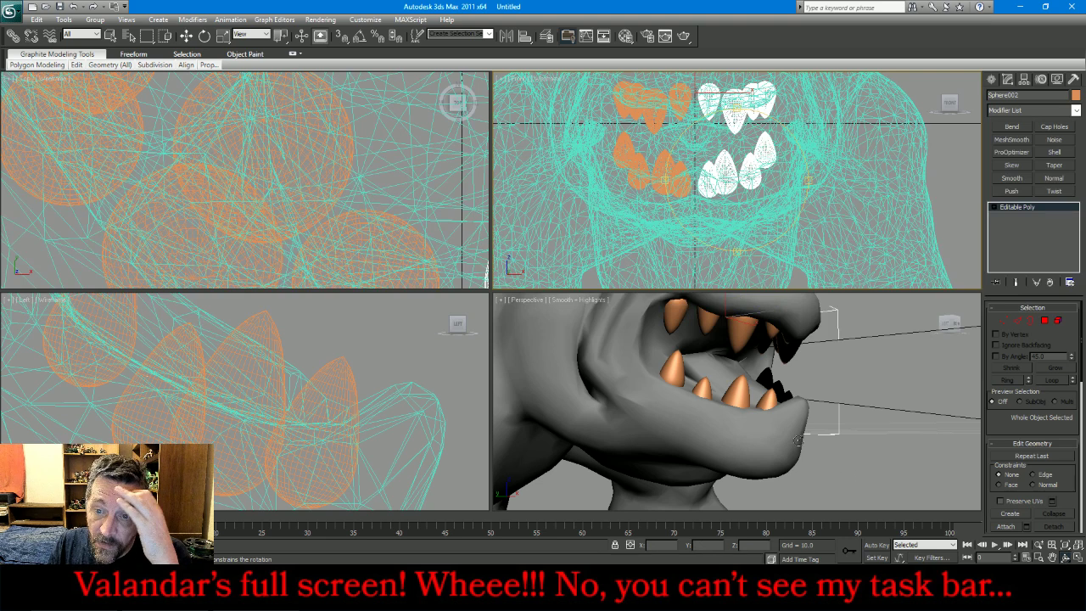
pyautogui.keyDown('alt'); pyautogui.moveTo(752, 389); pyautogui.dragTo(691, 388, button='middle'); pyautogui.keyUp('alt')
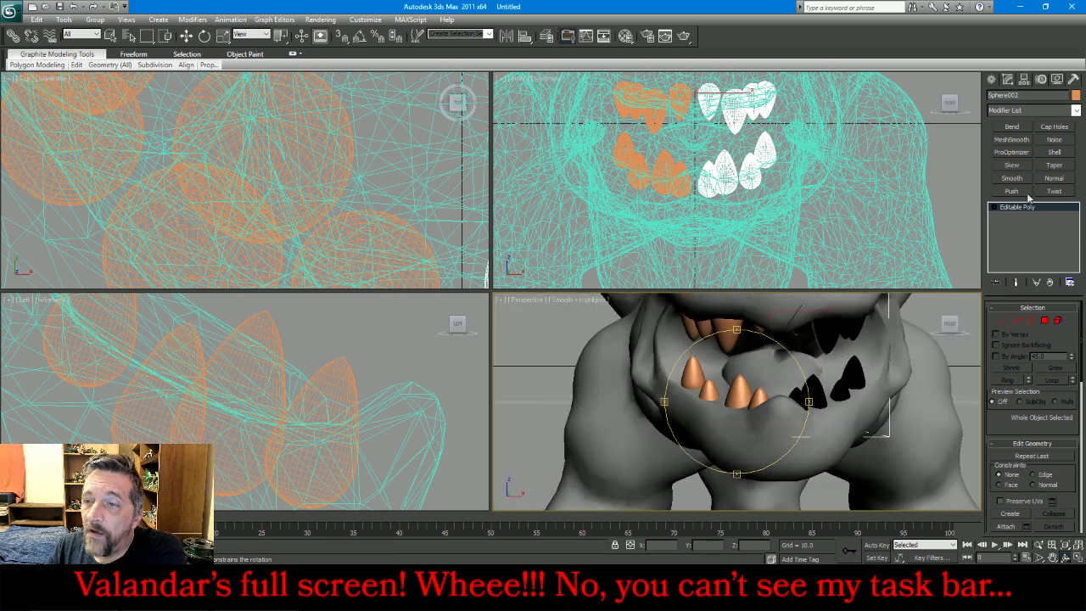
pyautogui.click(1065, 179)
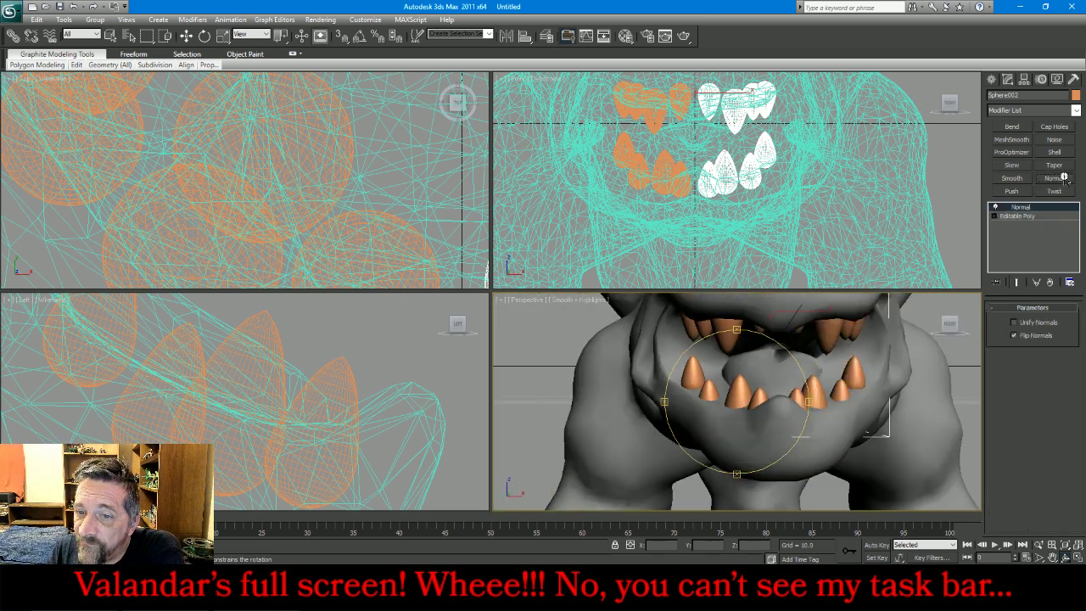
pyautogui.rightClick(1052, 219)
pyautogui.click(998, 329)
# - Attach the mirrored teeth to the original set of teeth so both sides form one object
pyautogui.keyDown('alt'); pyautogui.moveTo(763, 397); pyautogui.dragTo(624, 362, button='middle'); pyautogui.keyUp('alt')
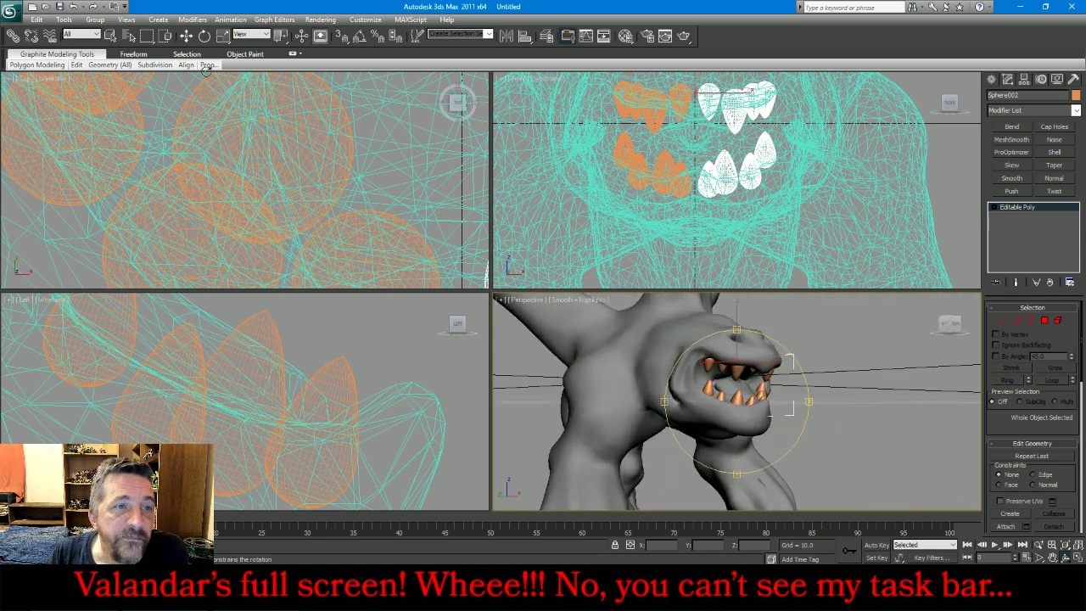
pyautogui.click(112, 36)
pyautogui.click(337, 360)
pyautogui.scroll(-5, 337, 393)
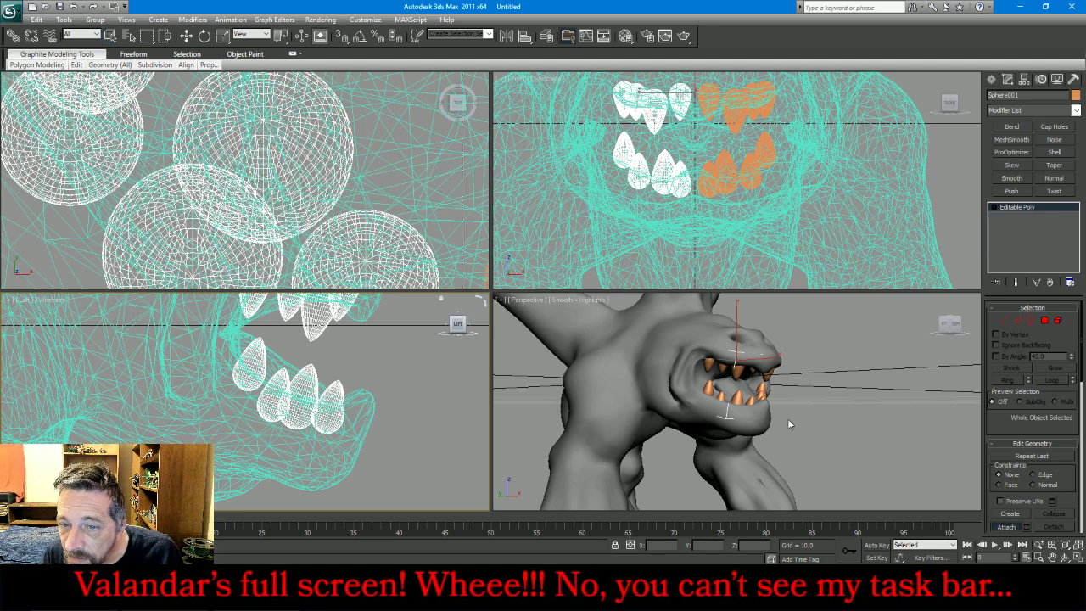
pyautogui.click(766, 376)
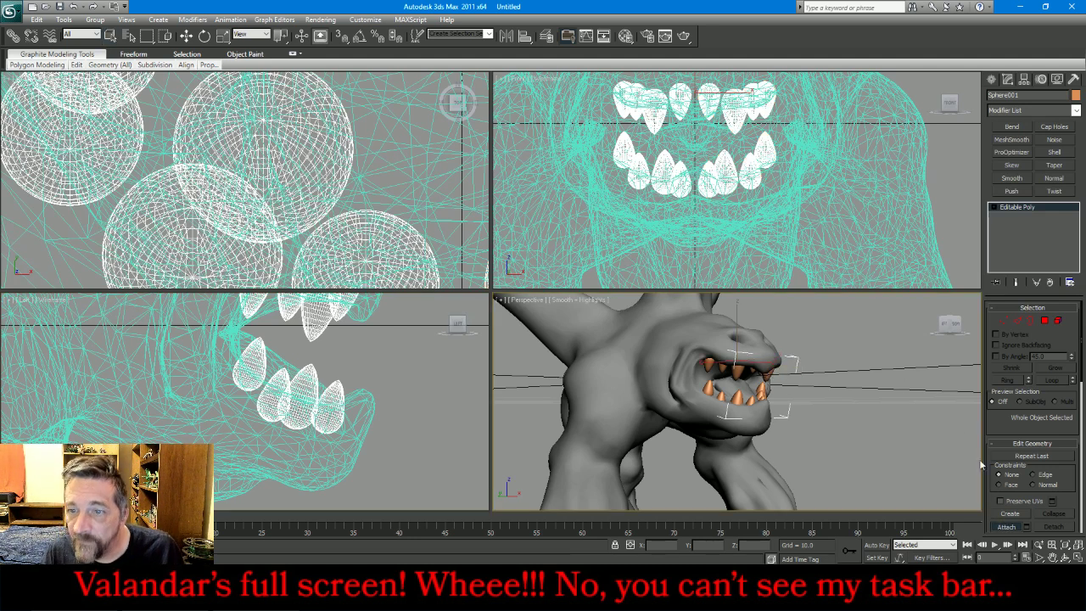
pyautogui.press('w')
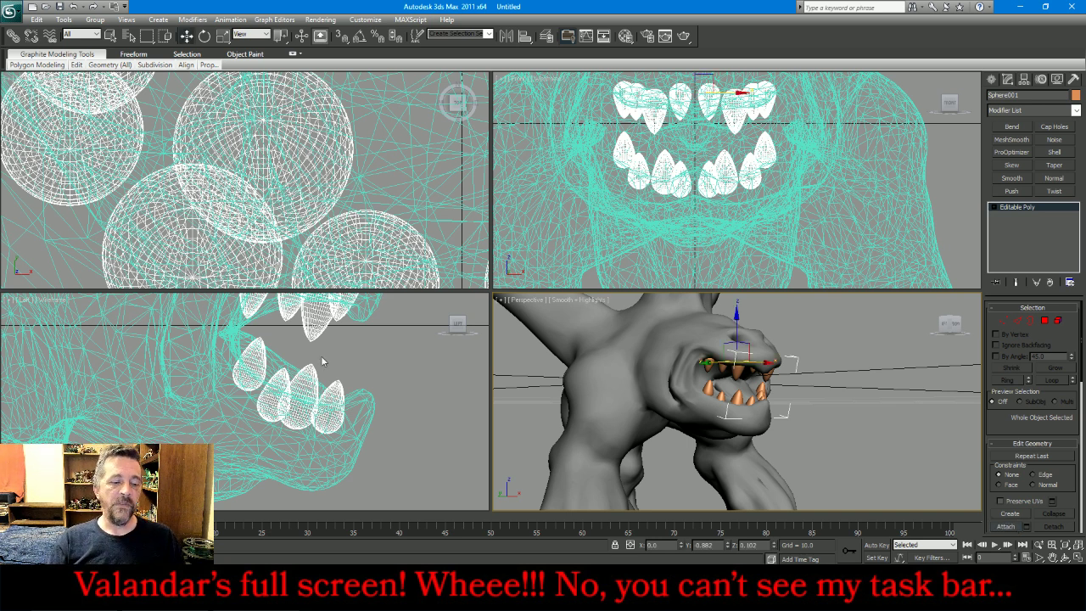
# - Start exporting the teeth with the gw::OBJ-Exporter (*.OBJ) file type
pyautogui.click(12, 12)
pyautogui.moveTo(75, 191)
pyautogui.click(132, 115)
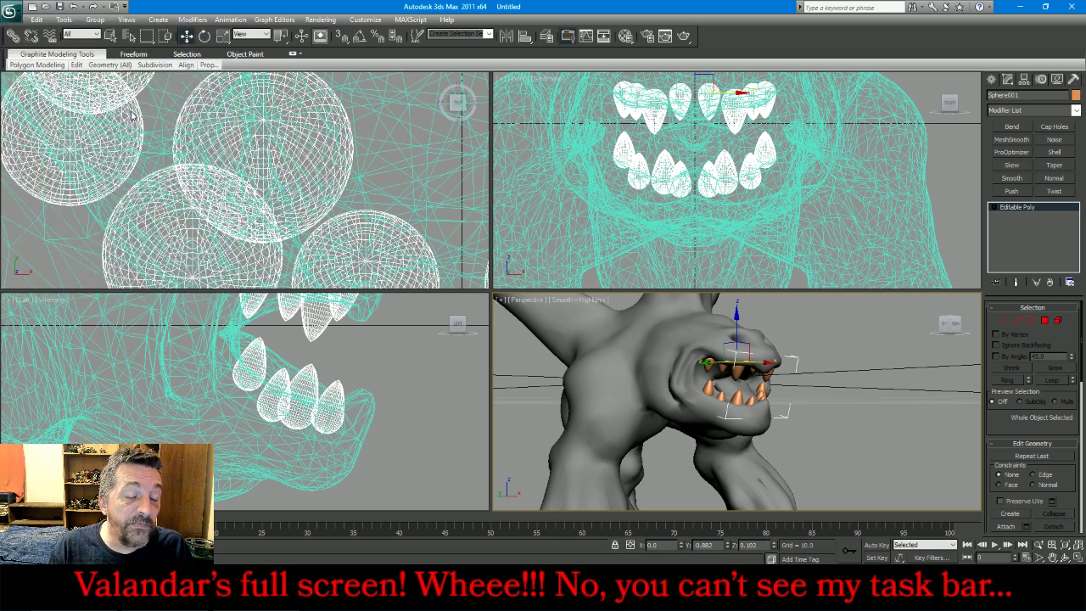
pyautogui.click(187, 427)
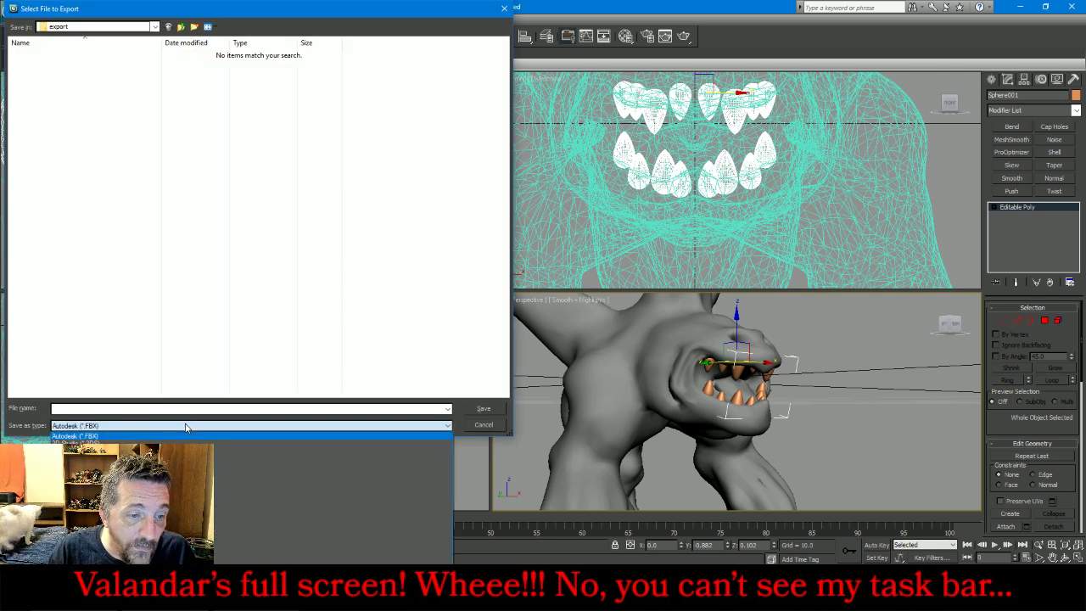
pyautogui.click(158, 546)
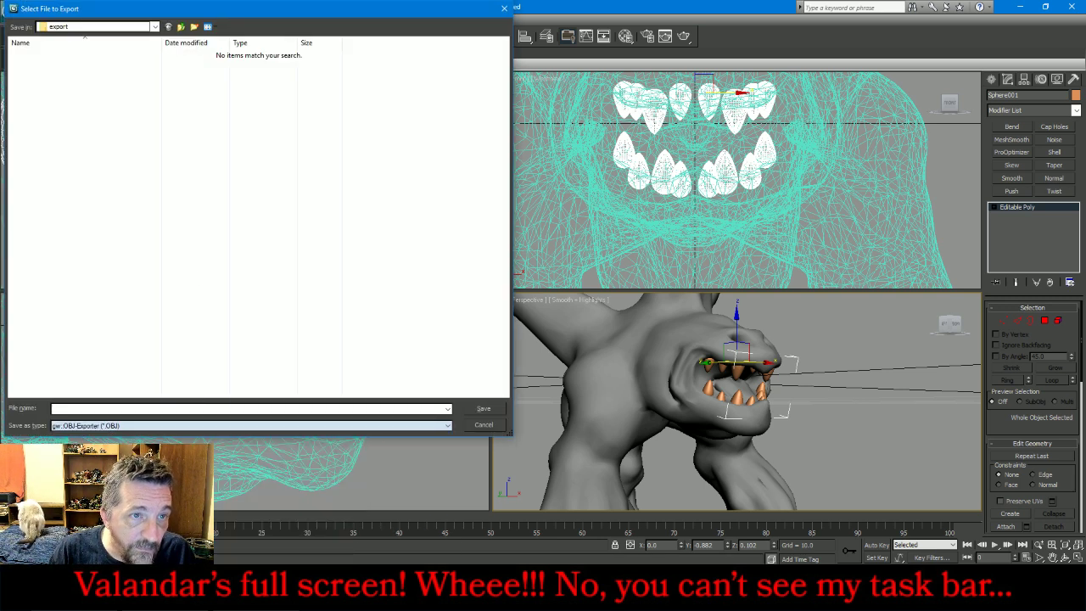
# - Save the export as OtyTeeth in the Otyugh folder, found in the New folder of the broadcast miniatures meshes
pyautogui.click(180, 26)
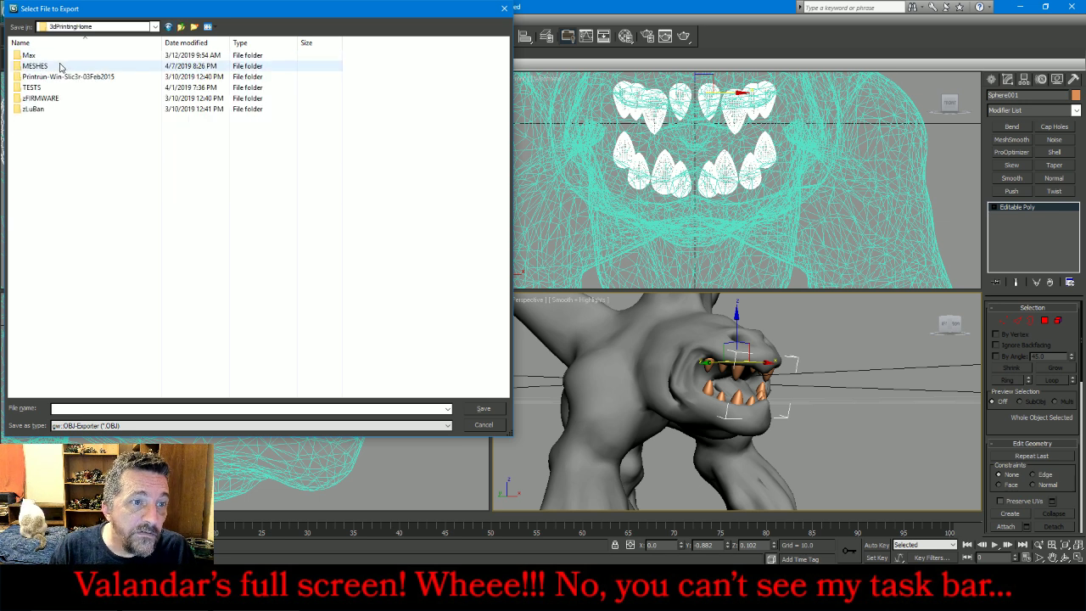
pyautogui.doubleClick(63, 67)
pyautogui.doubleClick(49, 75)
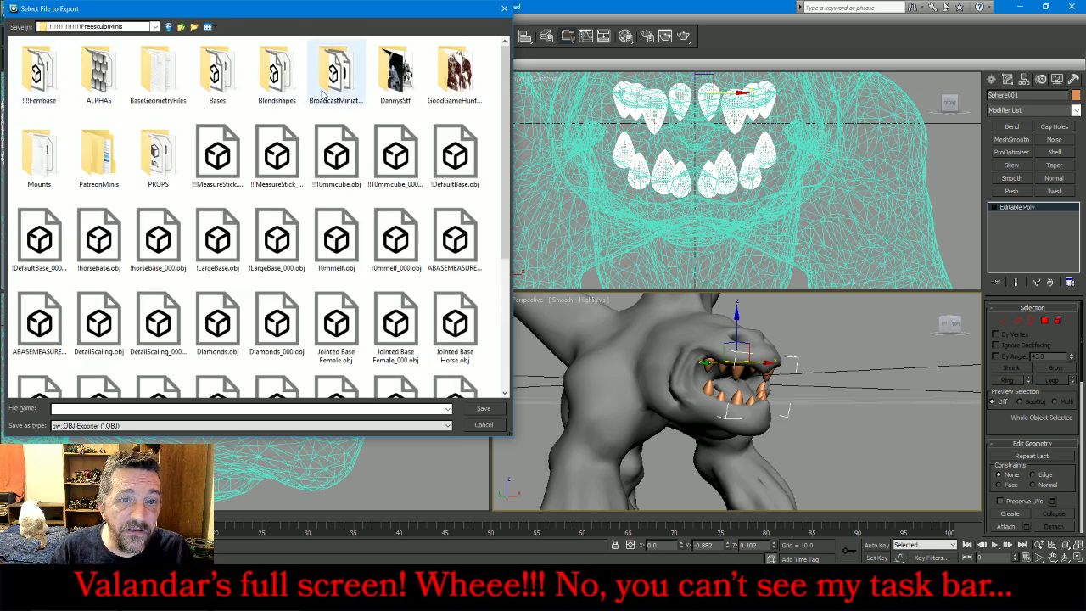
pyautogui.doubleClick(337, 72)
pyautogui.doubleClick(42, 75)
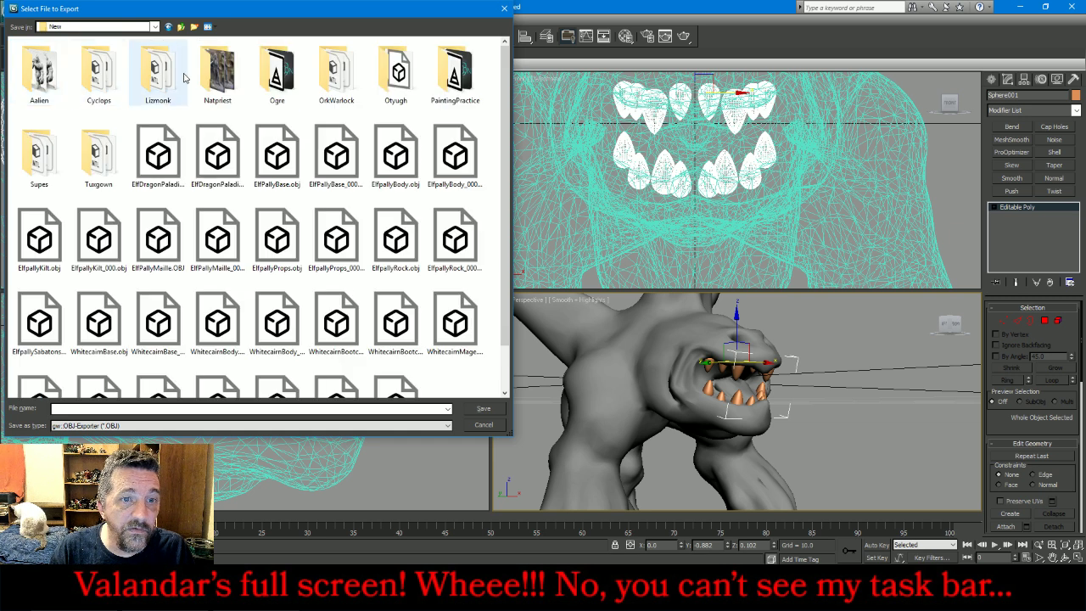
pyautogui.doubleClick(395, 74)
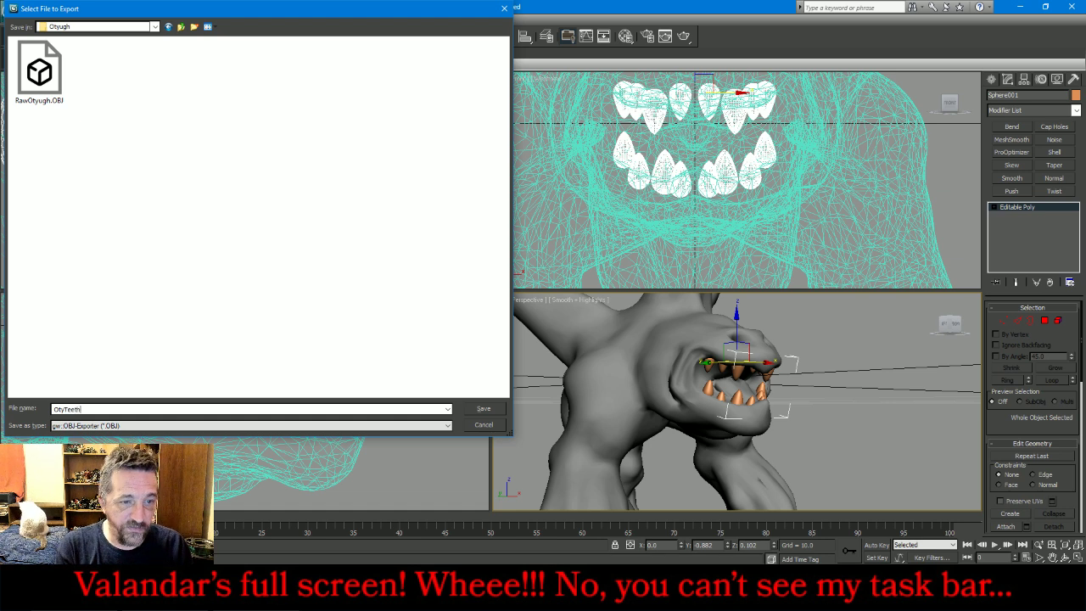
pyautogui.press('Return')
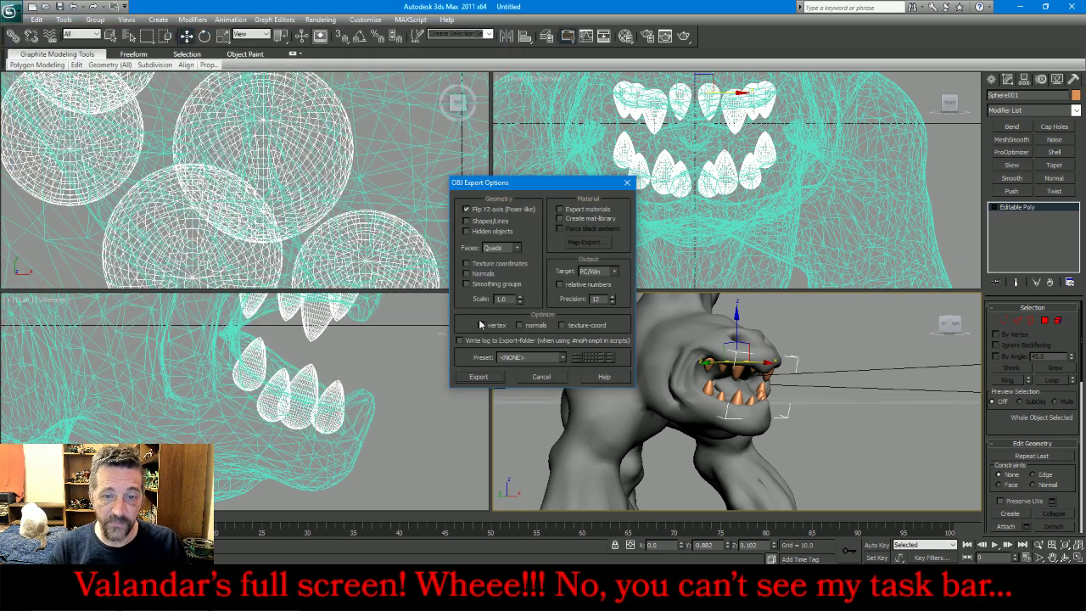
# - Run the OBJ export with the current options, close the export report and deselect the teeth
pyautogui.click(495, 380)
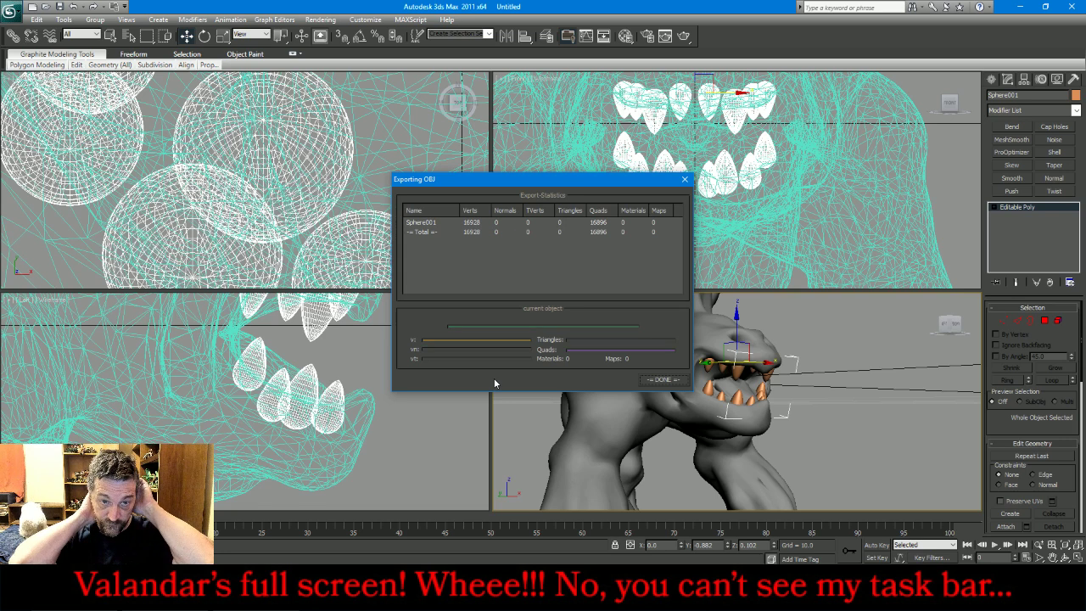
pyautogui.click(665, 380)
pyautogui.click(537, 385)
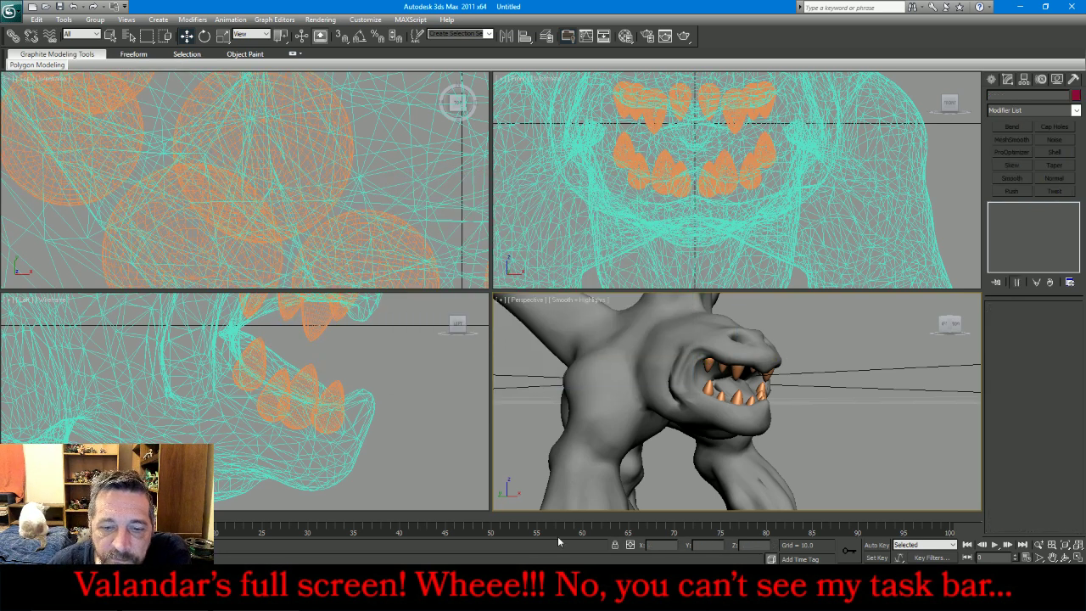
# - Switch to ZBrush and insert a PolyMesh3D star as a new subtool below PM3D_ZSphere_2
pyautogui.click(477, 596)
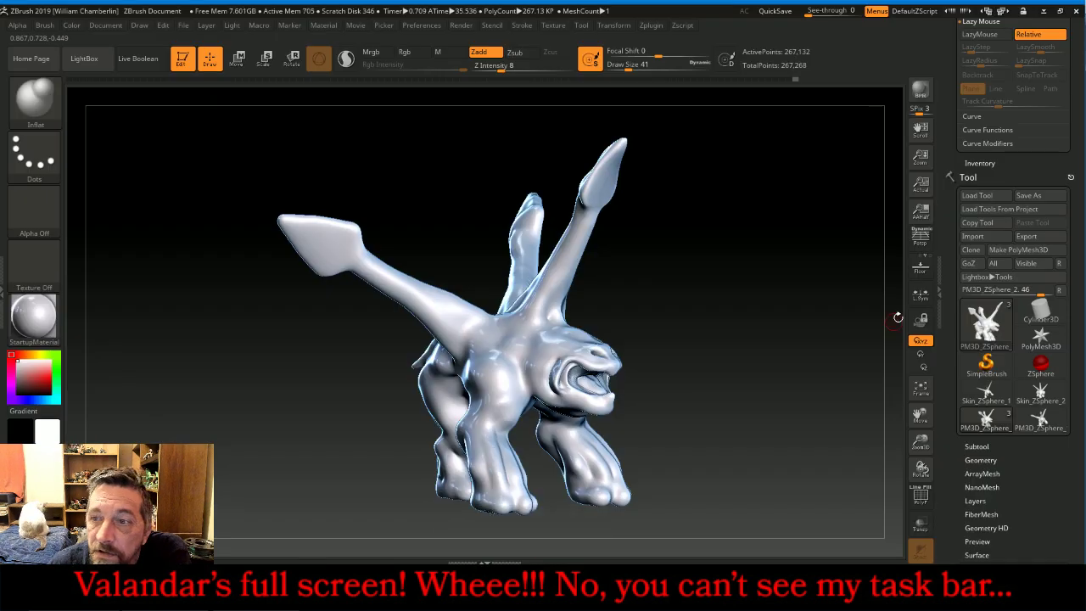
pyautogui.click(998, 446)
pyautogui.moveTo(1078, 402); pyautogui.dragTo(1078, 304)
pyautogui.click(1027, 529)
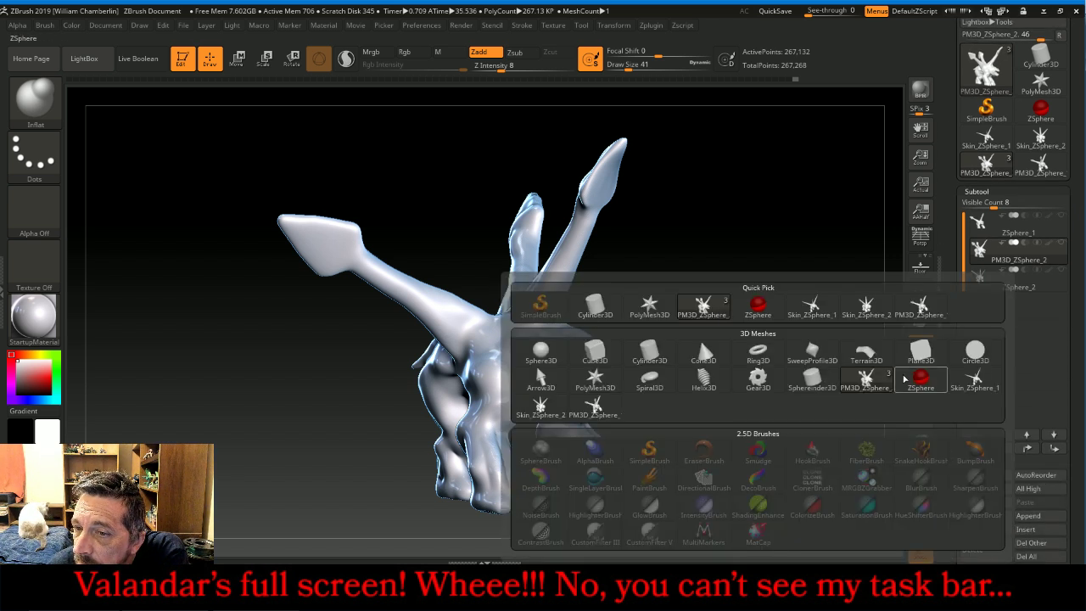
pyautogui.click(651, 307)
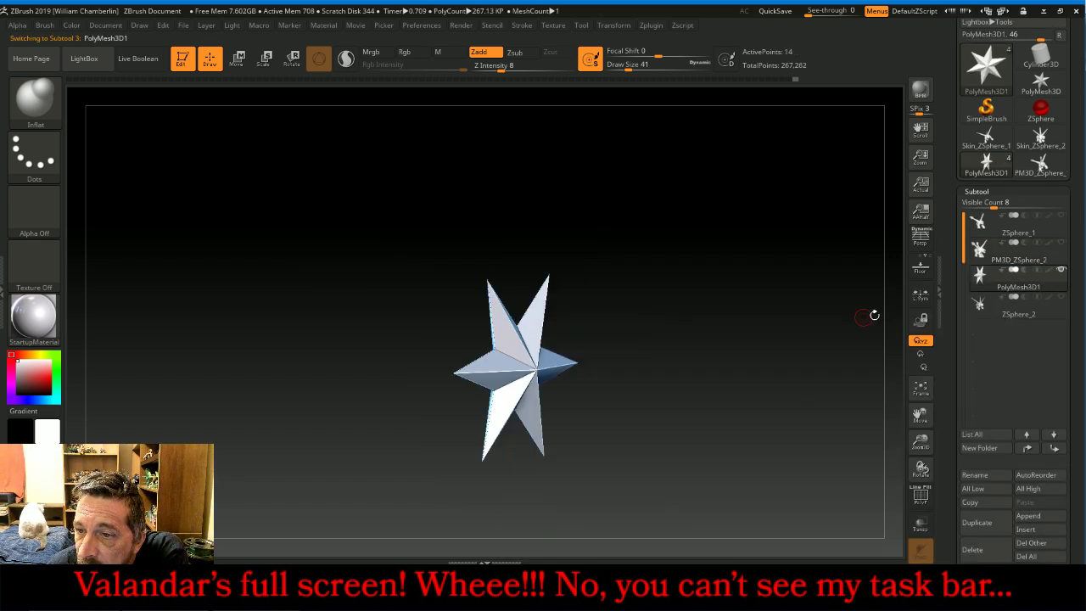
# - Show the PM3D_ZSphere_2 body subtool and import OtyTeeth.obj in place of the star mesh
pyautogui.moveTo(980, 307)
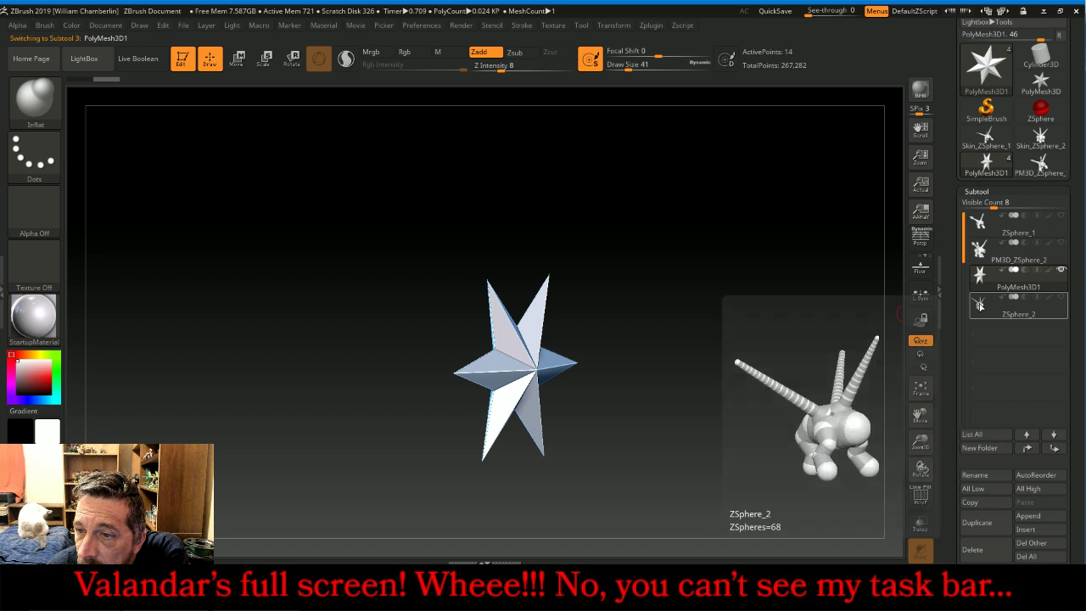
pyautogui.click(1061, 242)
pyautogui.scroll(3, 1082, 231)
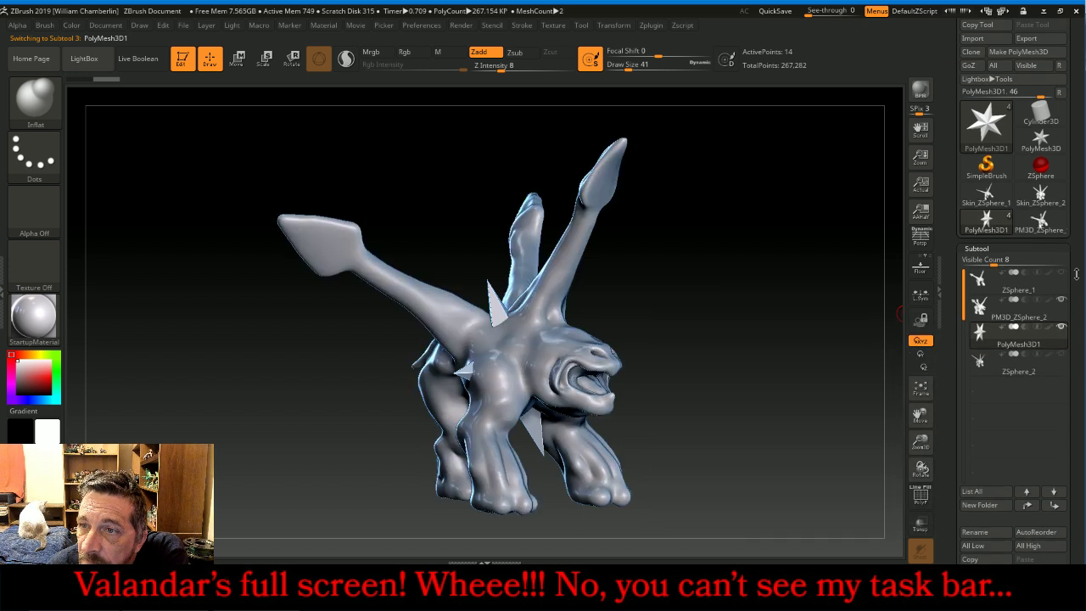
pyautogui.click(988, 71)
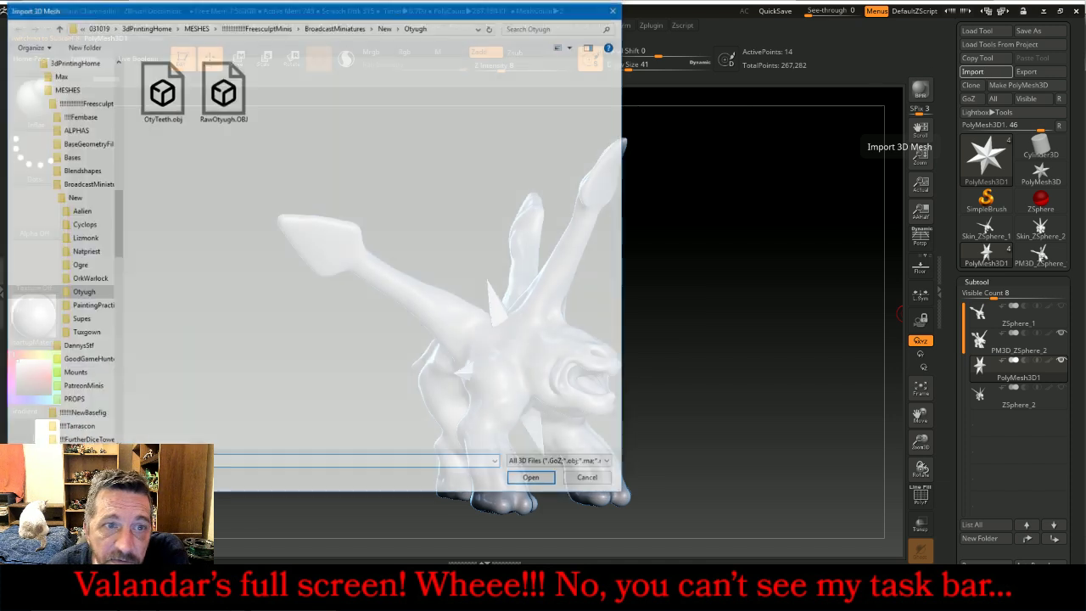
pyautogui.doubleClick(161, 89)
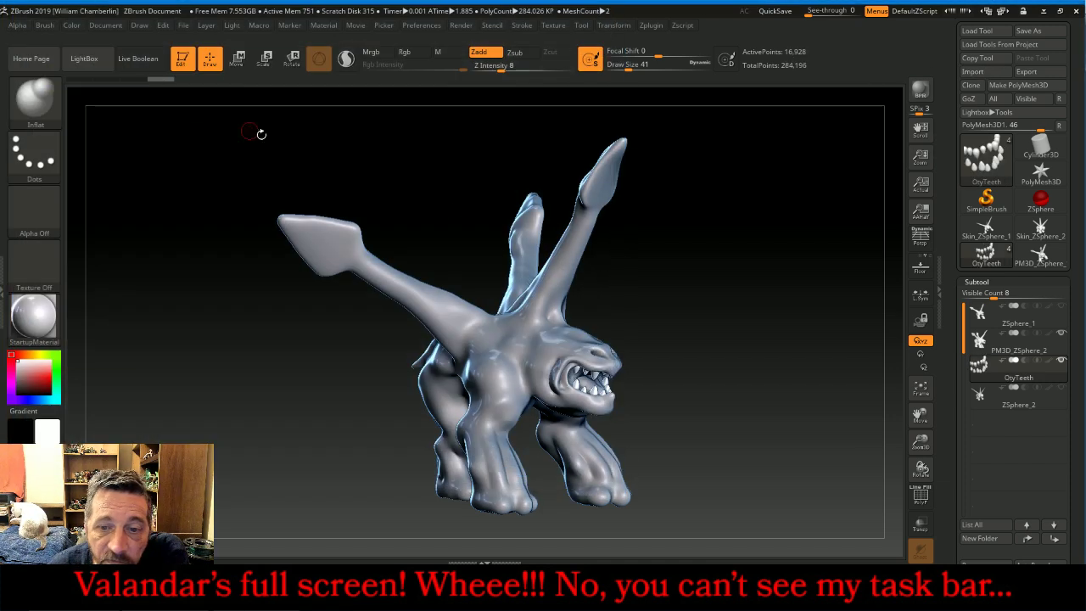
# - Subdivide the OtyTeeth subtool twice and delete its lower subdivision levels
pyautogui.moveTo(709, 304)
pyautogui.mouseDown()
pyautogui.moveTo(738, 296)
pyautogui.moveTo(633, 297)
pyautogui.moveTo(799, 318)
pyautogui.mouseUp()
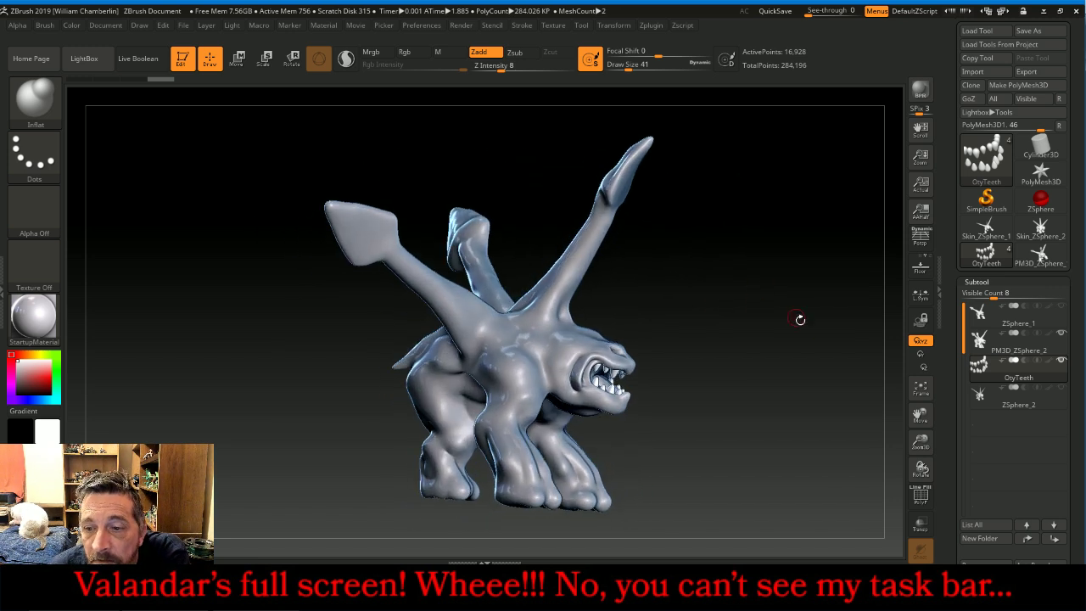
pyautogui.click(920, 390)
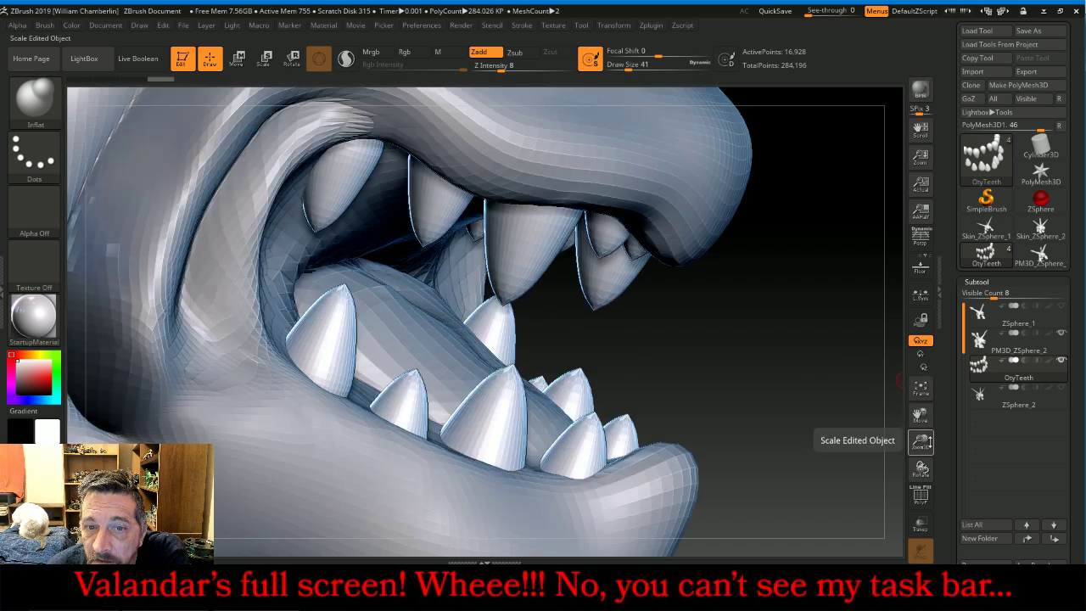
pyautogui.moveTo(921, 442); pyautogui.dragTo(848, 261)
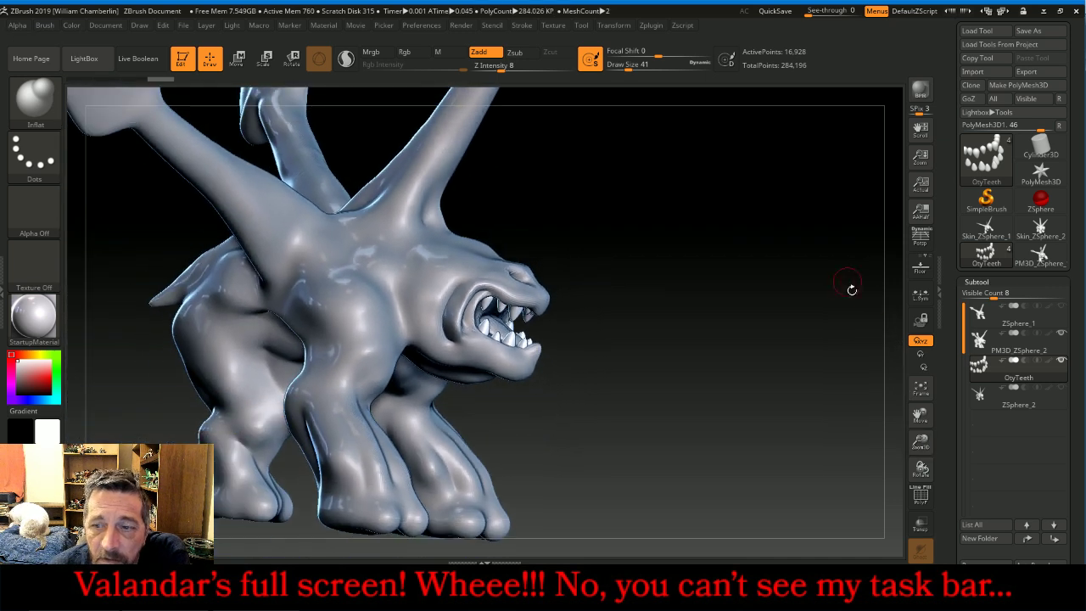
pyautogui.click(999, 360)
pyautogui.click(991, 282)
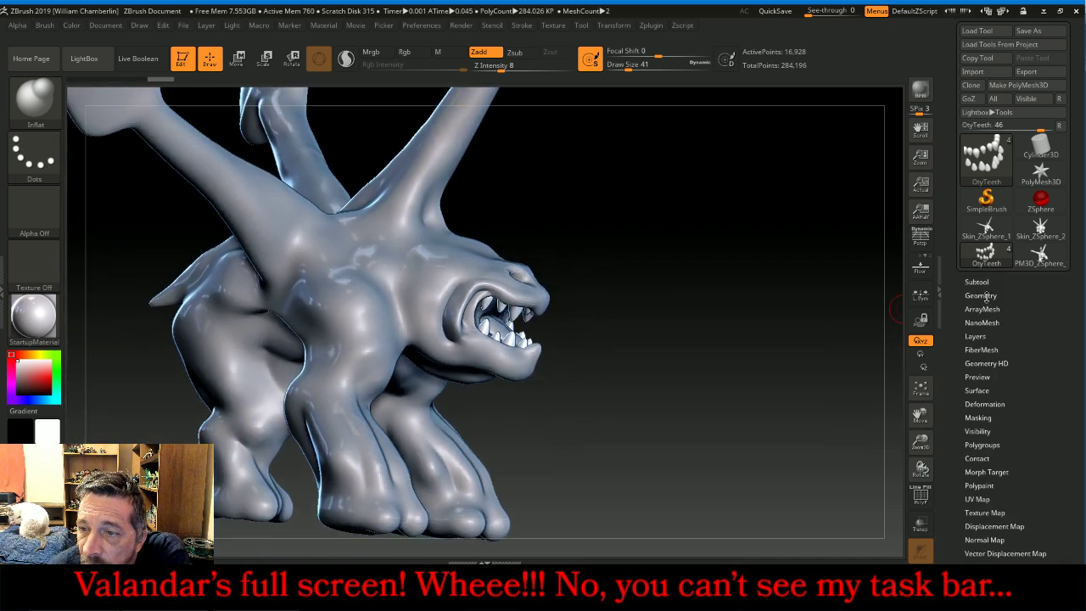
pyautogui.click(982, 294)
pyautogui.click(991, 397)
pyautogui.click(991, 397)
pyautogui.click(977, 334)
# - Examine the fit and mesh density of the teeth inside the mouth, with the polyframe shown, and check the whole creature
pyautogui.moveTo(852, 326); pyautogui.dragTo(822, 337)
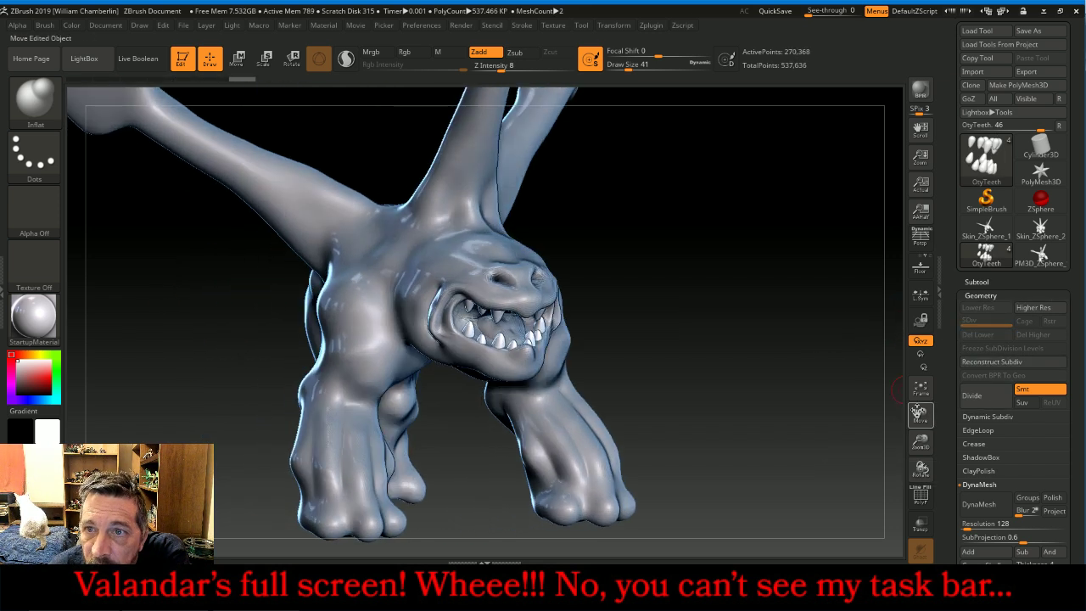
pyautogui.moveTo(921, 437)
pyautogui.mouseDown()
pyautogui.moveTo(921, 428)
pyautogui.moveTo(921, 442)
pyautogui.mouseUp()
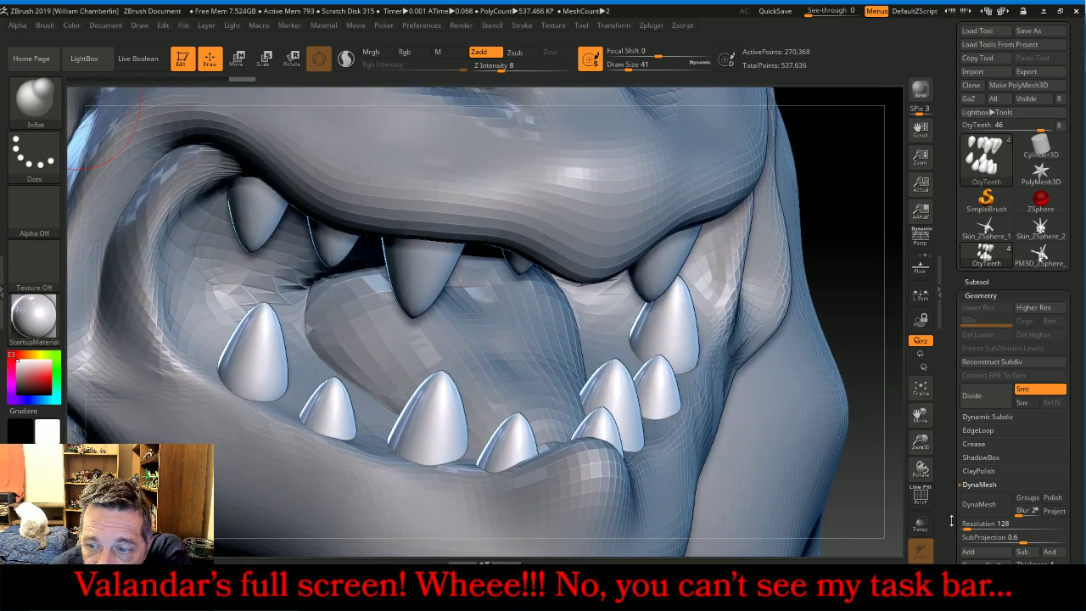
pyautogui.click(921, 501)
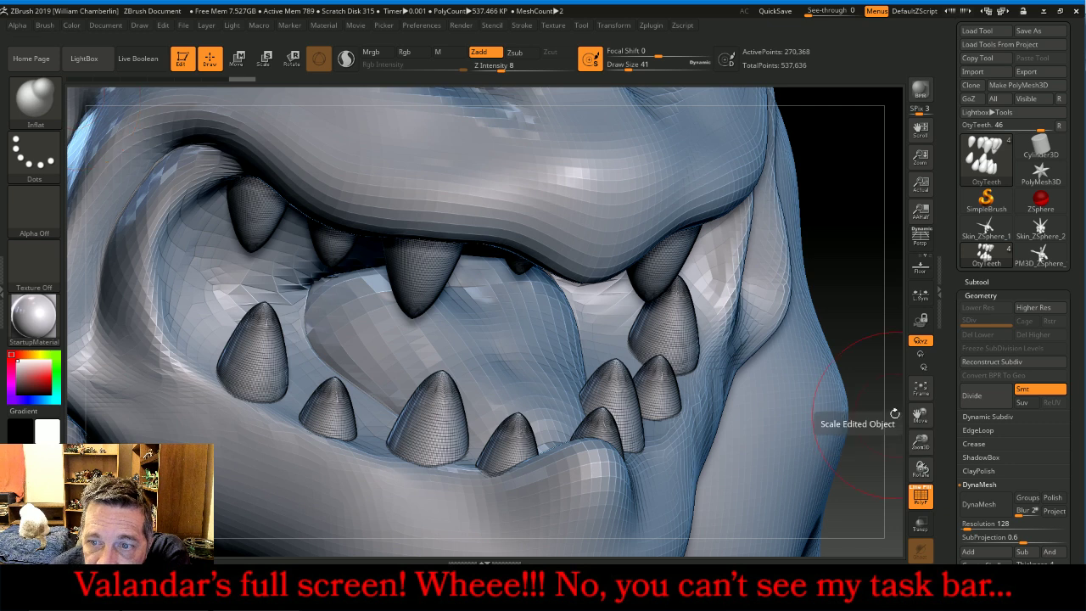
pyautogui.moveTo(851, 304); pyautogui.dragTo(798, 295)
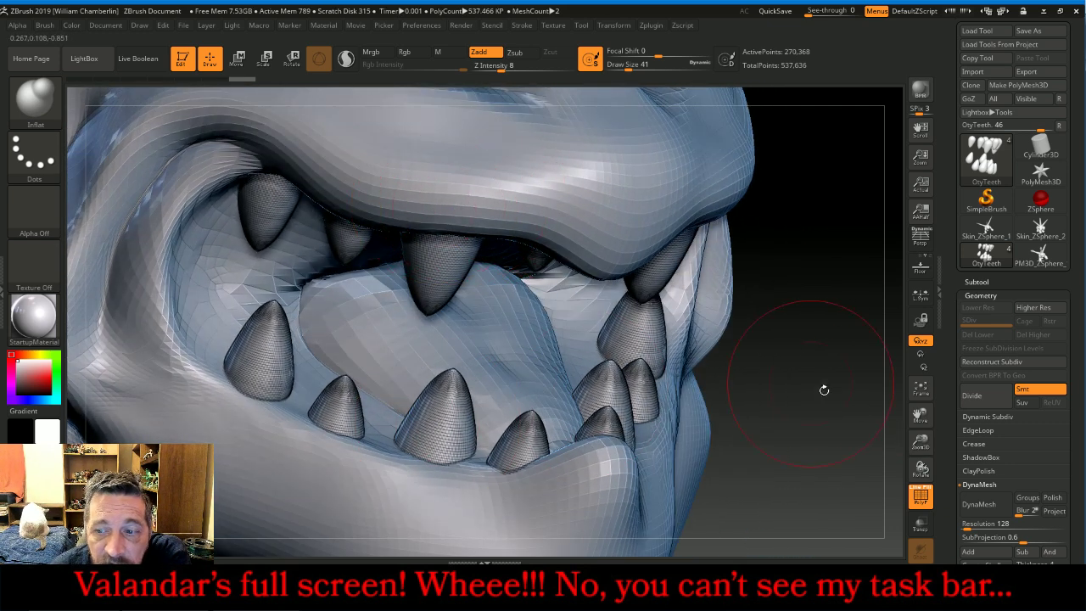
pyautogui.click(921, 495)
pyautogui.click(920, 387)
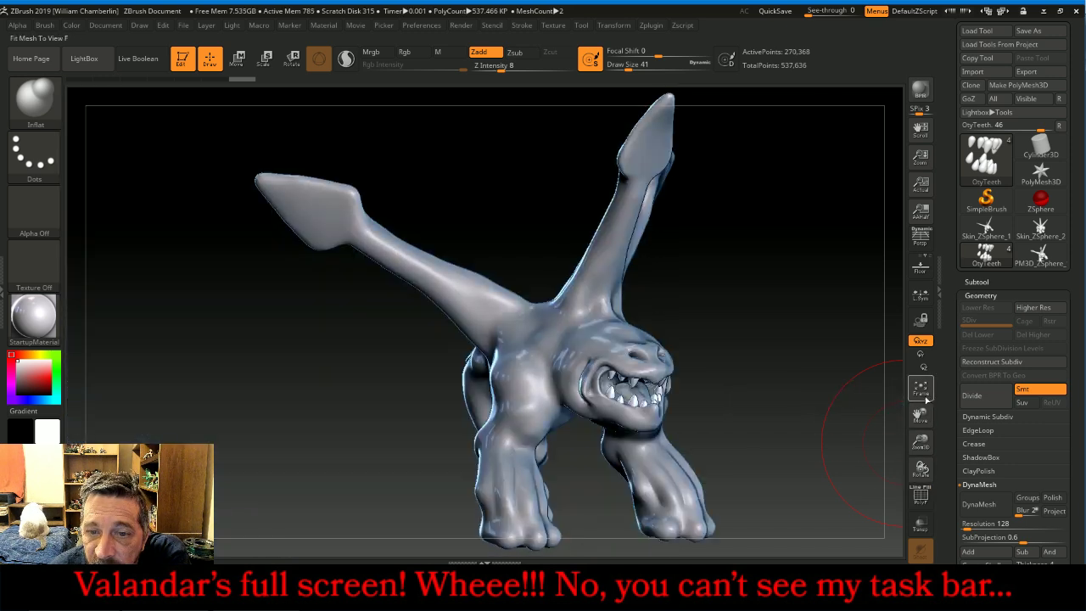
pyautogui.moveTo(794, 330); pyautogui.dragTo(812, 317)
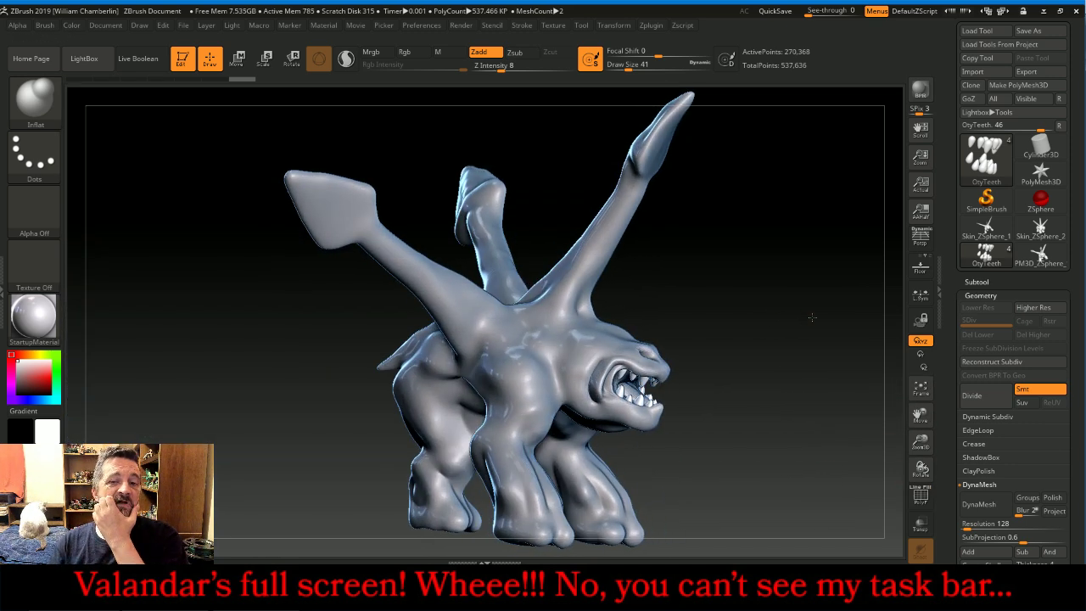
pyautogui.moveTo(715, 279); pyautogui.dragTo(748, 225)
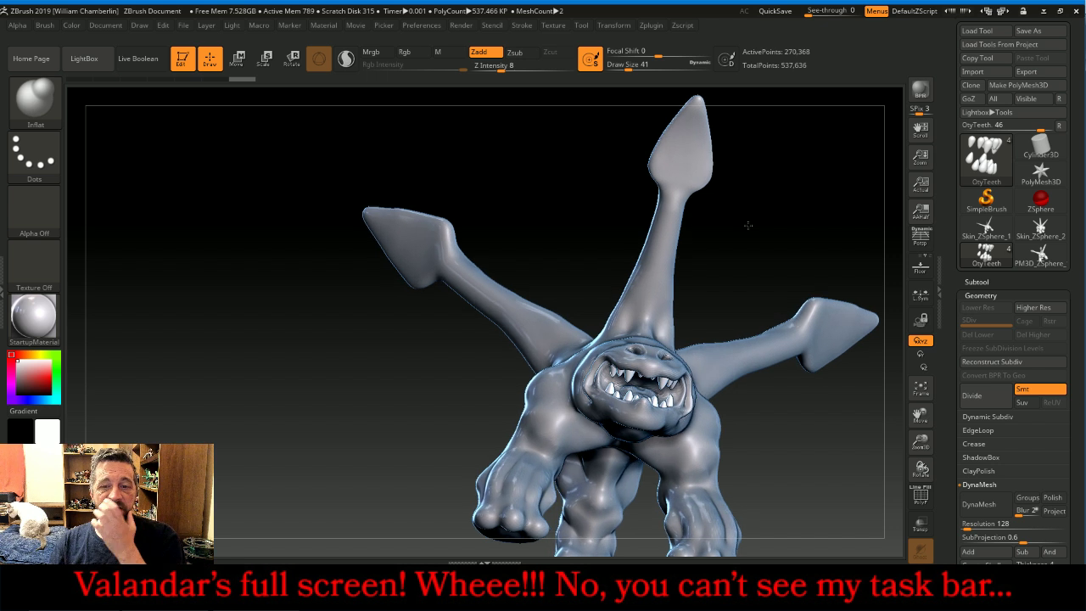
# - Select the PM3D_ZSphere_2 body subtool, subdivide it once and delete its lower subdivision levels
pyautogui.click(976, 283)
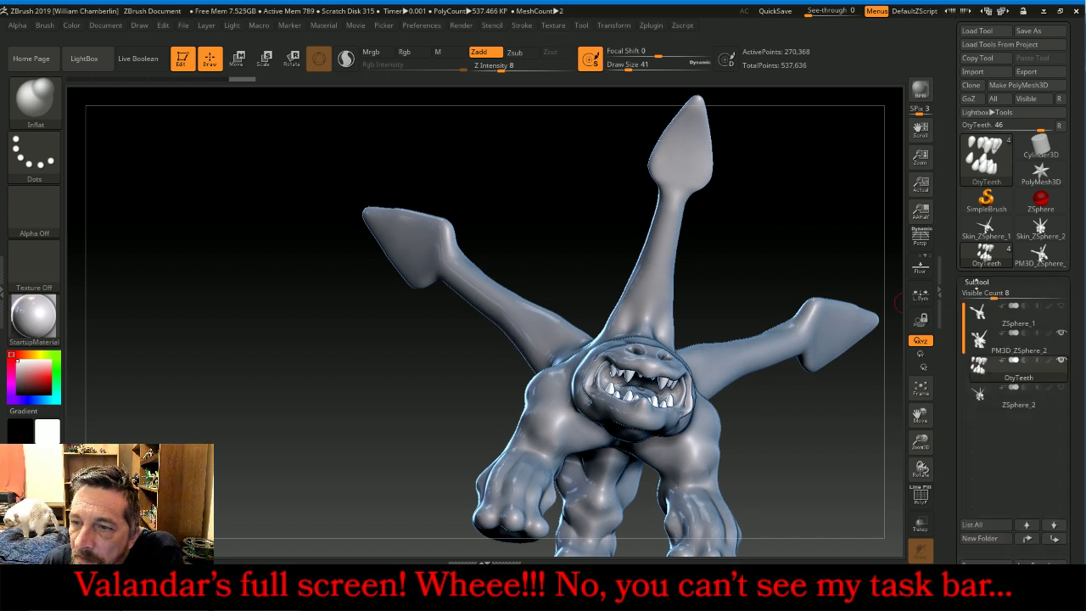
pyautogui.click(981, 339)
pyautogui.click(977, 283)
pyautogui.click(980, 295)
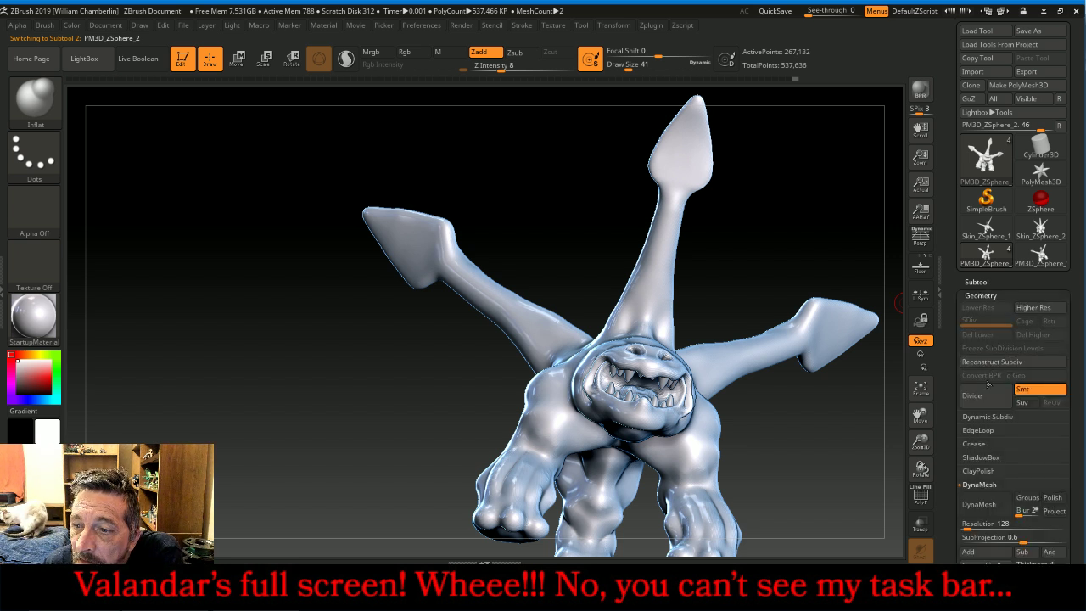
pyautogui.click(984, 396)
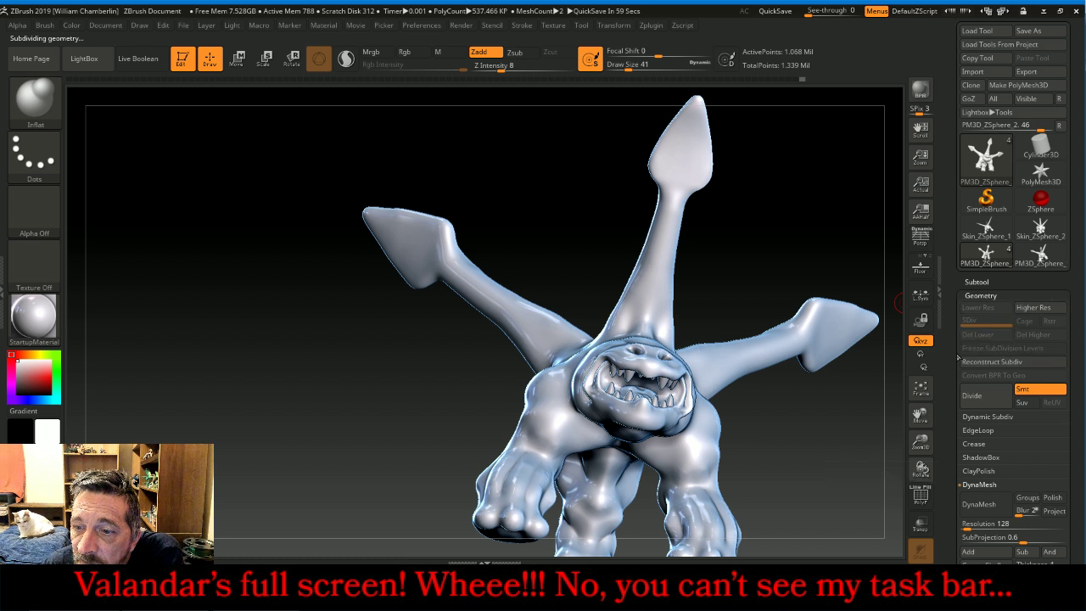
# - Frame the leaf-shaped tip of the upright central tentacle in a close front view
pyautogui.moveTo(920, 411); pyautogui.dragTo(857, 512)
pyautogui.moveTo(822, 394); pyautogui.dragTo(817, 300)
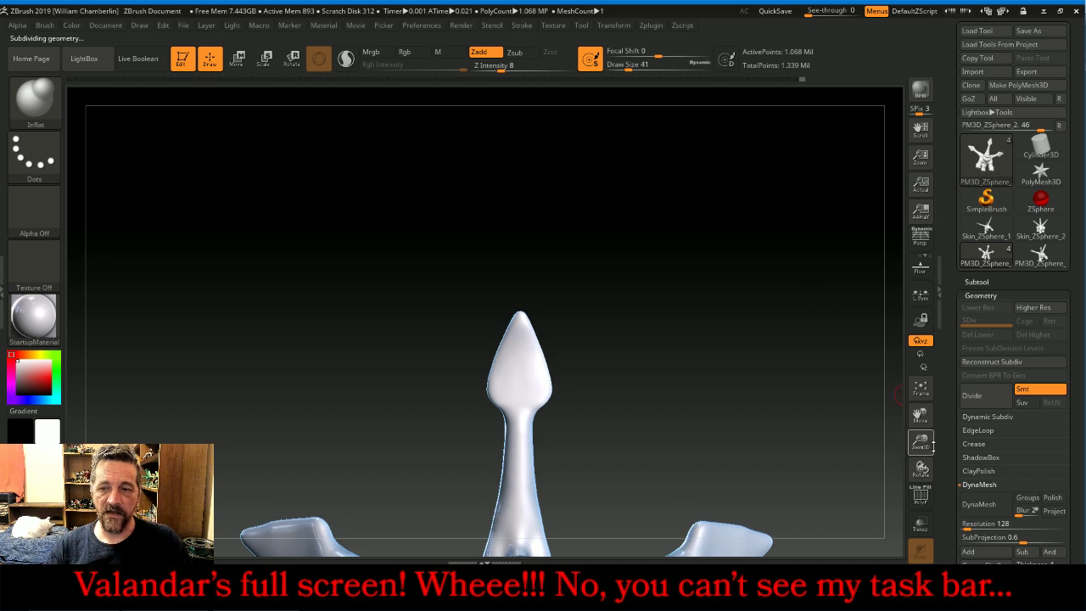
pyautogui.moveTo(922, 443); pyautogui.dragTo(953, 458)
pyautogui.moveTo(922, 416); pyautogui.dragTo(928, 525)
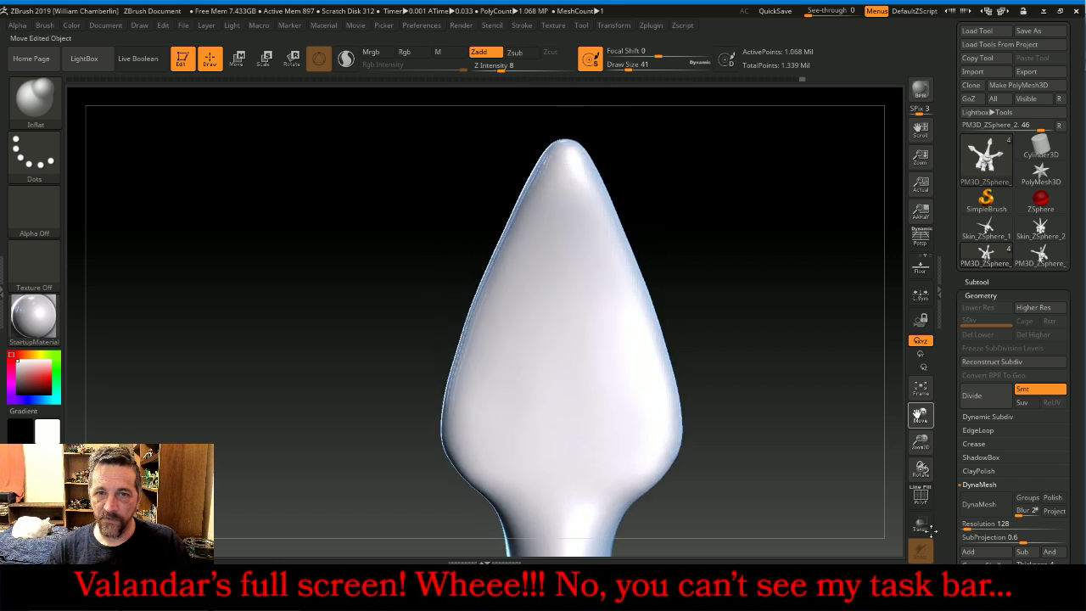
pyautogui.moveTo(922, 440); pyautogui.dragTo(922, 456)
pyautogui.moveTo(923, 416); pyautogui.dragTo(925, 524)
pyautogui.moveTo(922, 448); pyautogui.dragTo(921, 339)
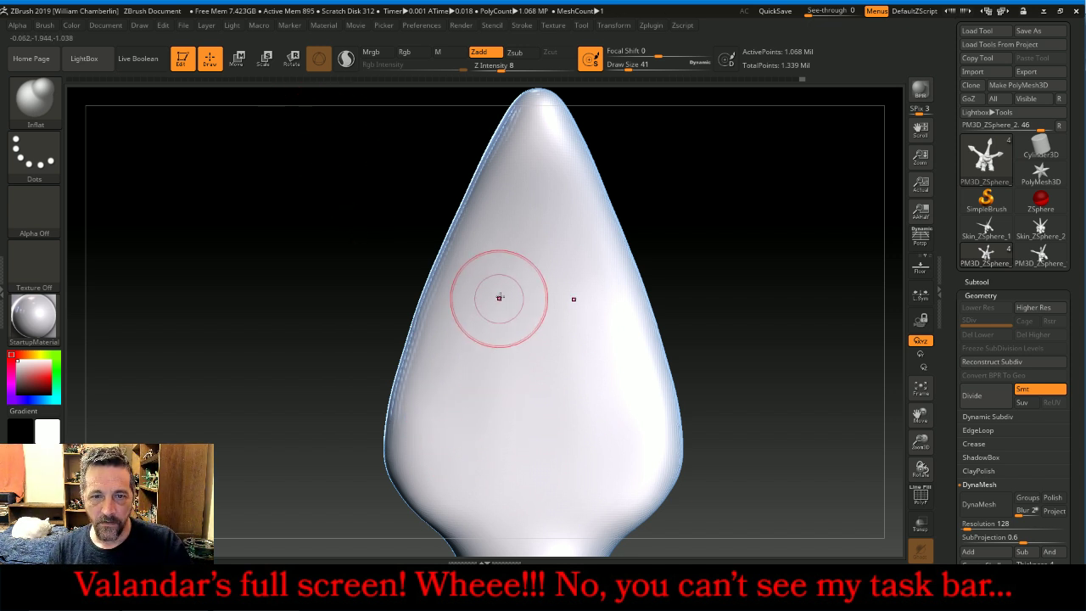
# - Try inflating mirrored bumps on the tentacle tip with draw size 33 and Z intensity 27, and undo them
pyautogui.press('[')
pyautogui.press('[')
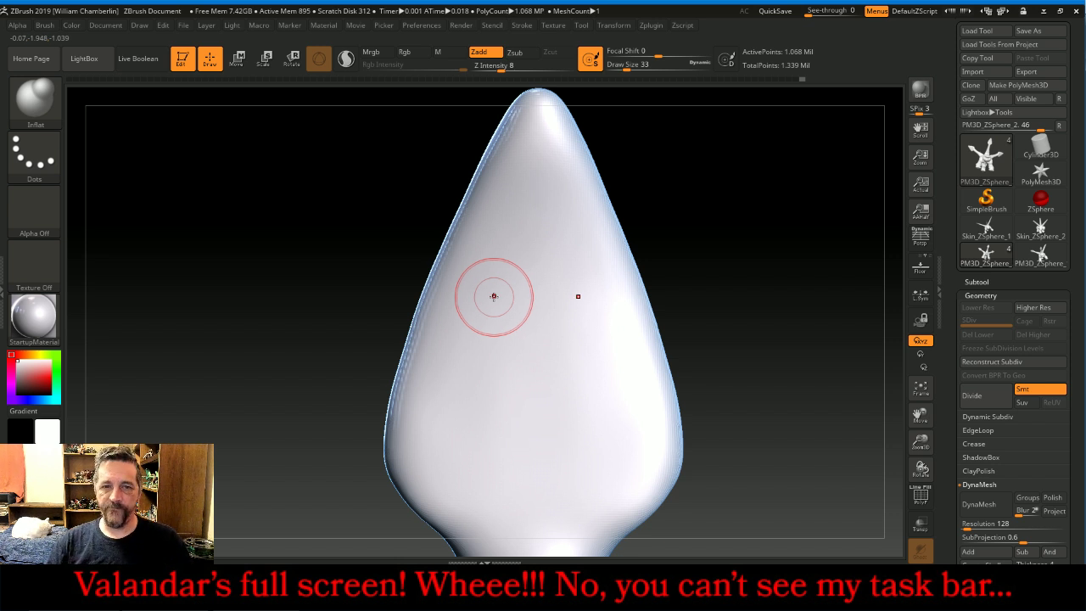
pyautogui.moveTo(502, 66); pyautogui.dragTo(524, 66)
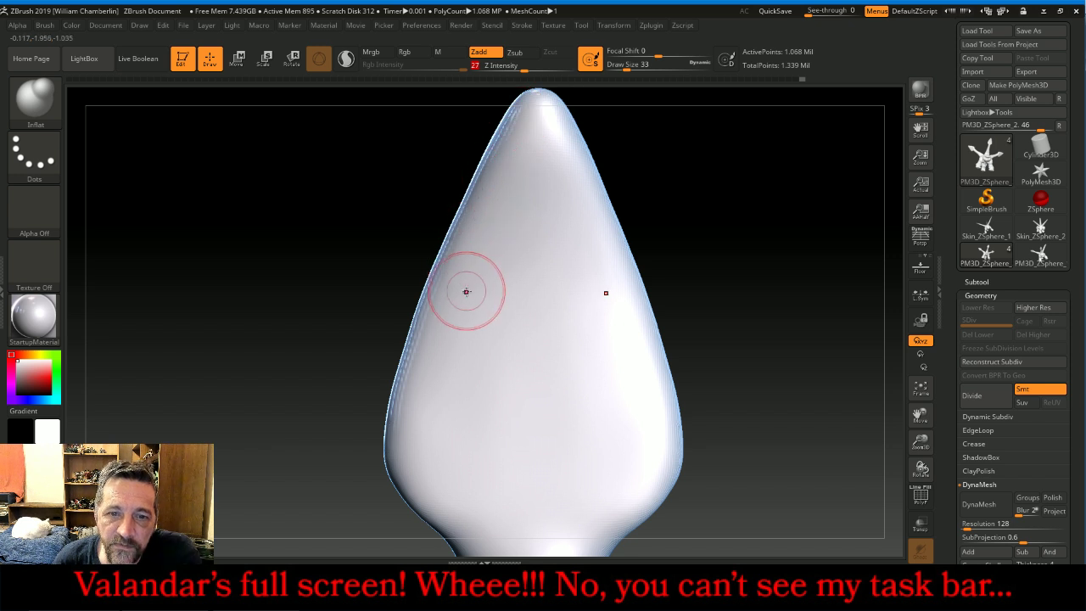
pyautogui.moveTo(484, 291); pyautogui.dragTo(494, 291)
pyautogui.hotkey('ctrl', 'z')
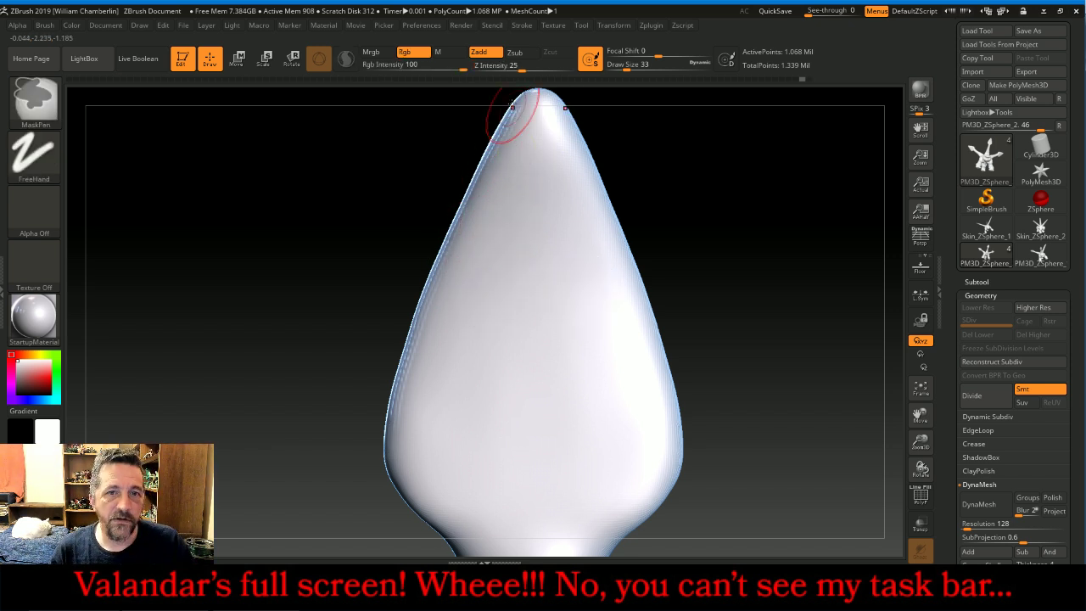
# - Try inflating a mirrored pair and a central bump on the tentacle tip at Z intensity 13, undoing each attempt
pyautogui.moveTo(521, 66); pyautogui.dragTo(509, 66)
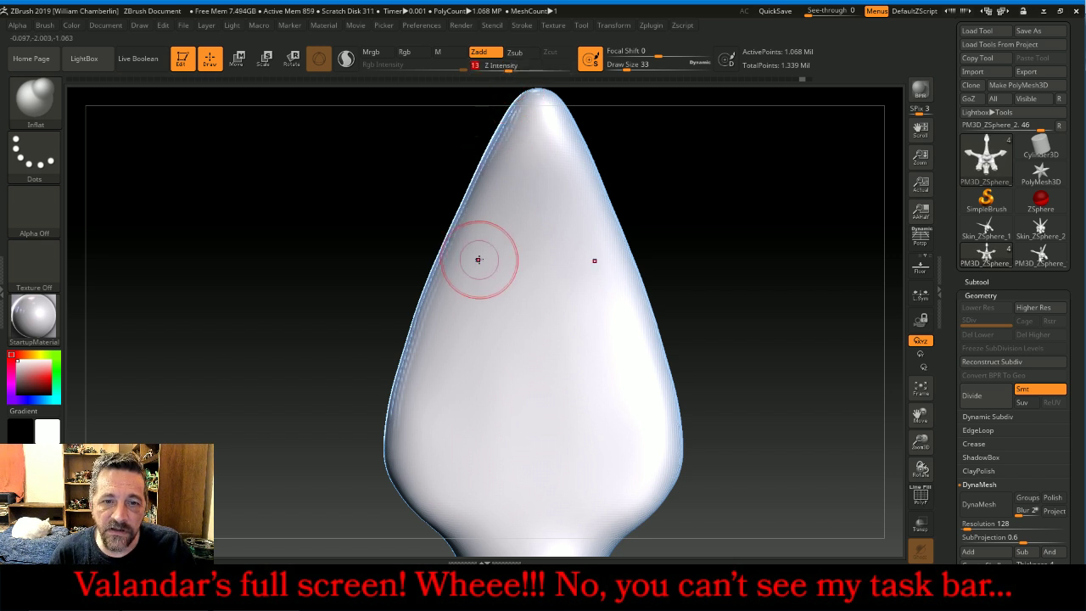
pyautogui.moveTo(478, 269); pyautogui.dragTo(498, 268)
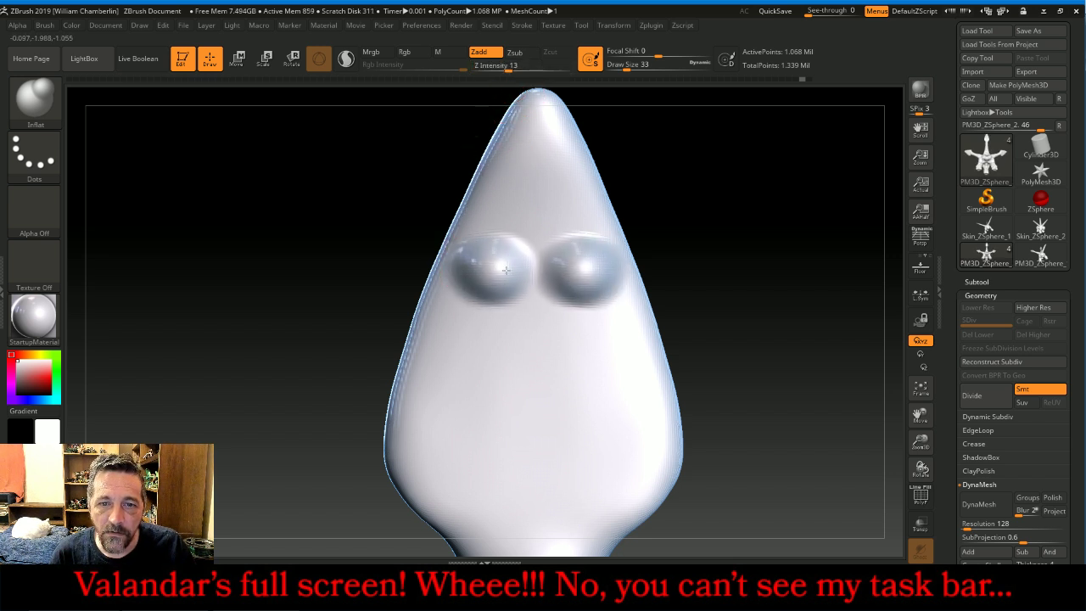
pyautogui.hotkey('ctrl', 'z')
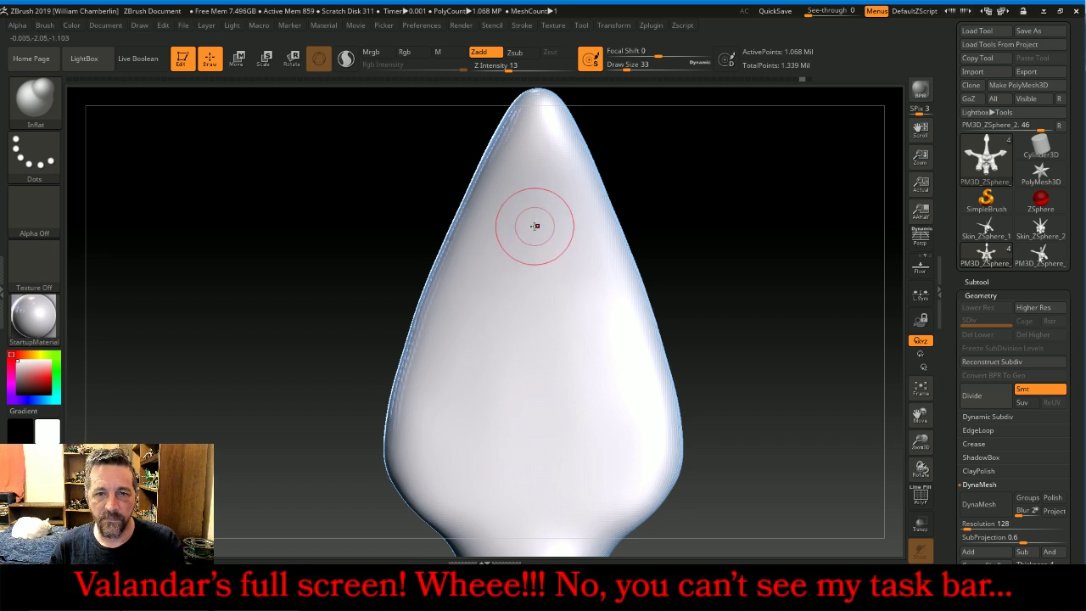
pyautogui.moveTo(528, 230)
pyautogui.mouseDown()
pyautogui.moveTo(573, 227)
pyautogui.moveTo(513, 230)
pyautogui.mouseUp()
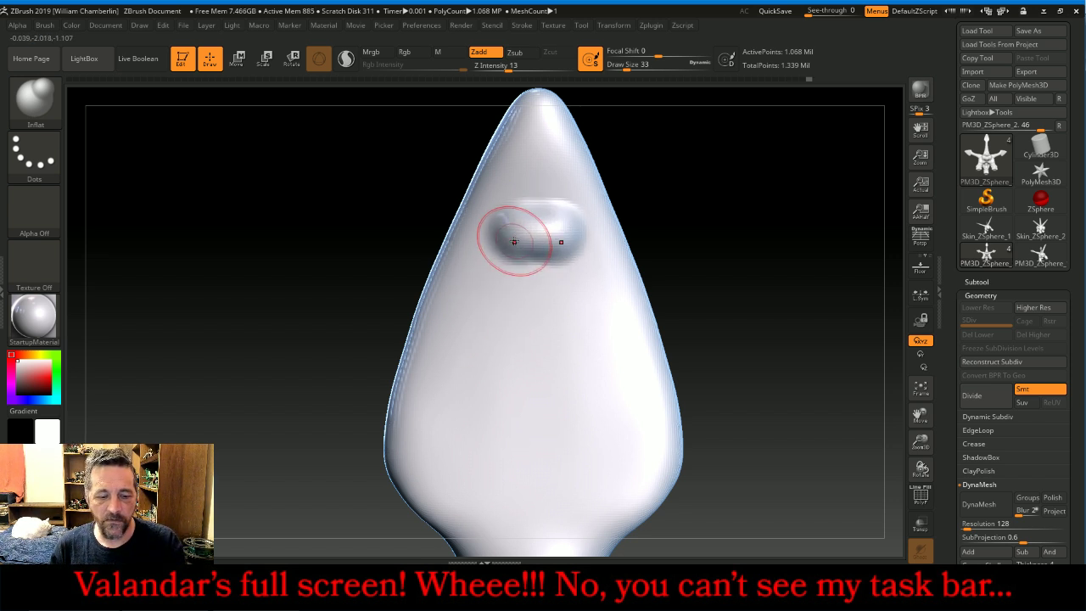
pyautogui.hotkey('ctrl', 'z')
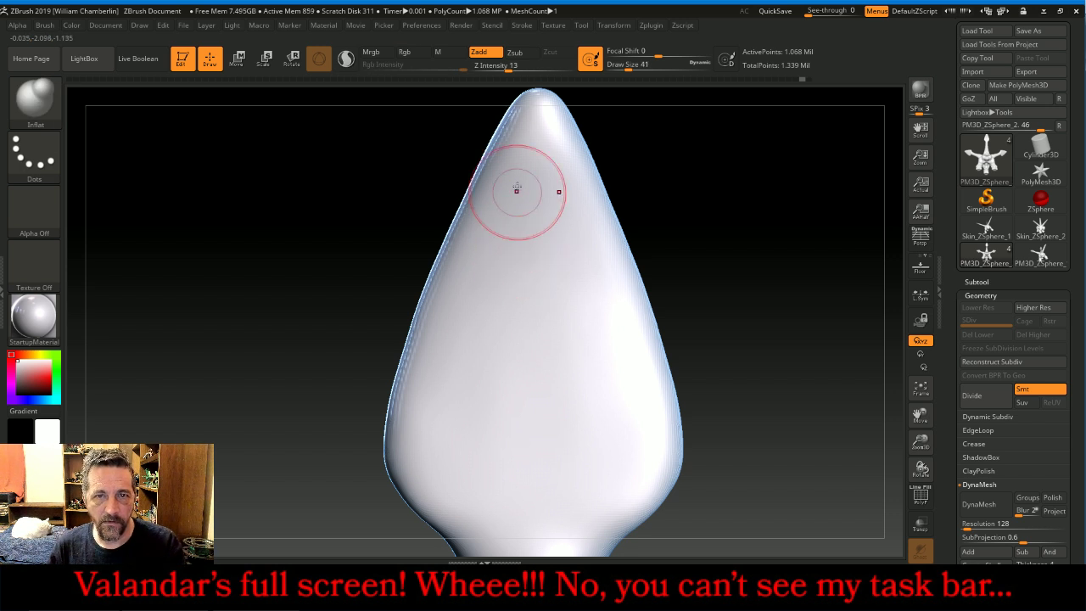
# - Inflate a central bump on the tentacle tip at size 41, intensity 10, and two mirrored pairs below it at intensity 17
pyautogui.click(506, 67)
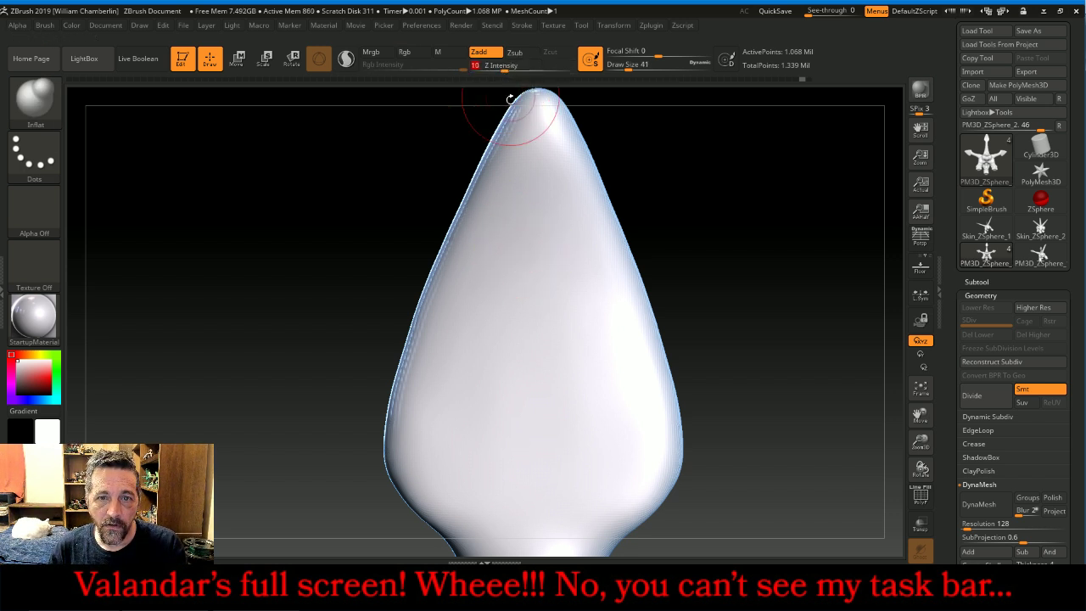
pyautogui.moveTo(536, 245); pyautogui.dragTo(503, 245)
pyautogui.moveTo(506, 67); pyautogui.dragTo(515, 67)
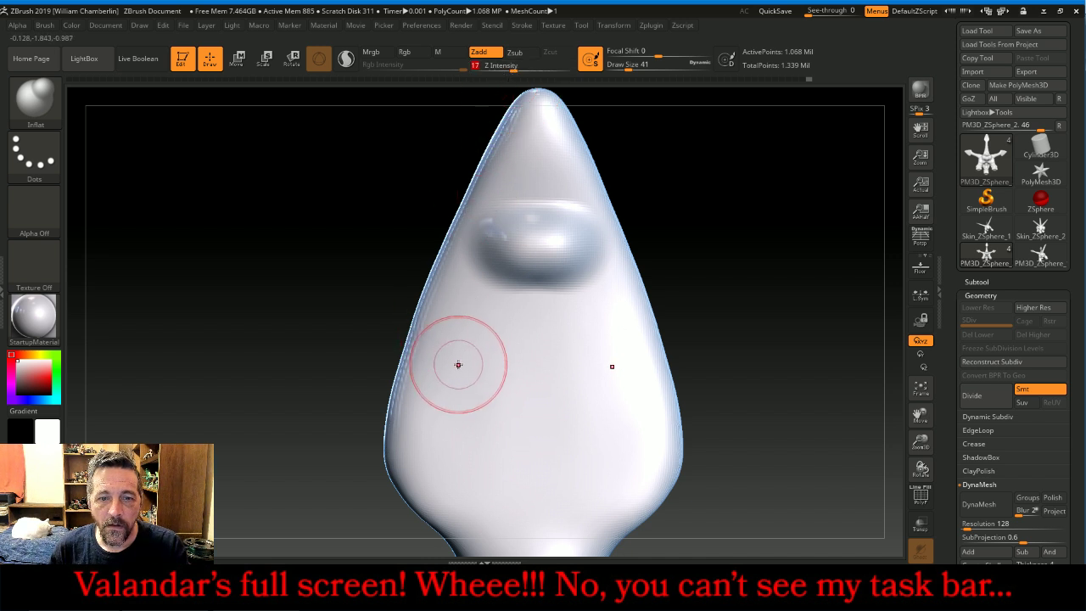
pyautogui.moveTo(461, 350)
pyautogui.mouseDown()
pyautogui.moveTo(463, 340)
pyautogui.moveTo(483, 346)
pyautogui.mouseUp()
pyautogui.moveTo(427, 449)
pyautogui.mouseDown()
pyautogui.moveTo(482, 459)
pyautogui.moveTo(492, 476)
pyautogui.moveTo(442, 419)
pyautogui.moveTo(433, 484)
pyautogui.moveTo(459, 376)
pyautogui.moveTo(509, 312)
pyautogui.moveTo(552, 219)
pyautogui.moveTo(534, 352)
pyautogui.moveTo(479, 324)
pyautogui.mouseUp()
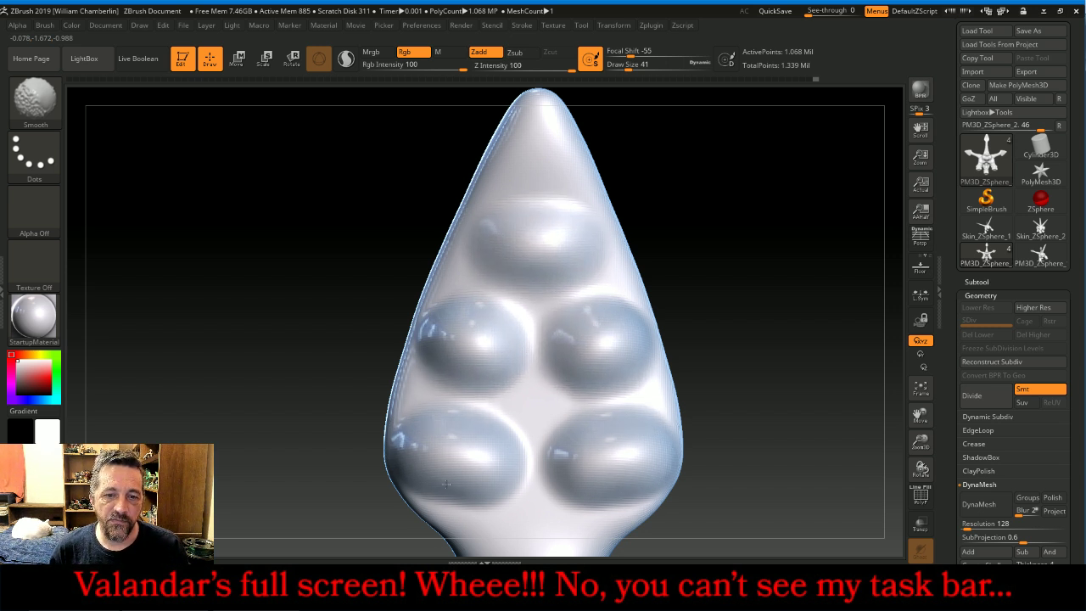
# - Smooth the edges of the five inflated bumps so they blend into the tentacle tip
pyautogui.keyDown('shift'); pyautogui.moveTo(449, 489); pyautogui.dragTo(488, 503); pyautogui.keyUp('shift')
pyautogui.keyDown('shift'); pyautogui.moveTo(505, 451); pyautogui.dragTo(499, 338); pyautogui.keyUp('shift')
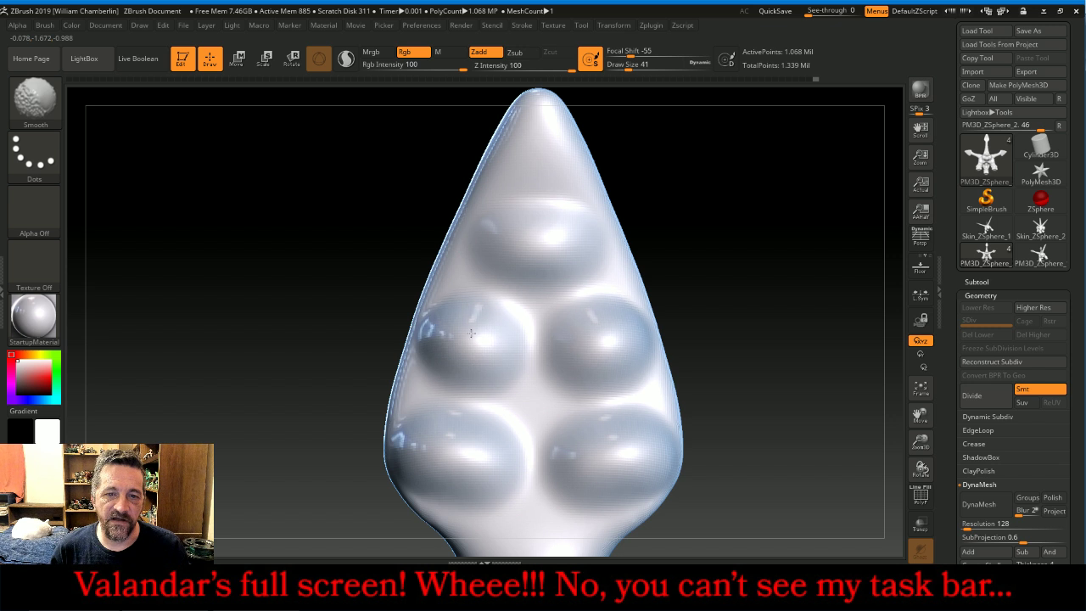
pyautogui.keyDown('shift'); pyautogui.moveTo(430, 417); pyautogui.dragTo(438, 492); pyautogui.keyUp('shift')
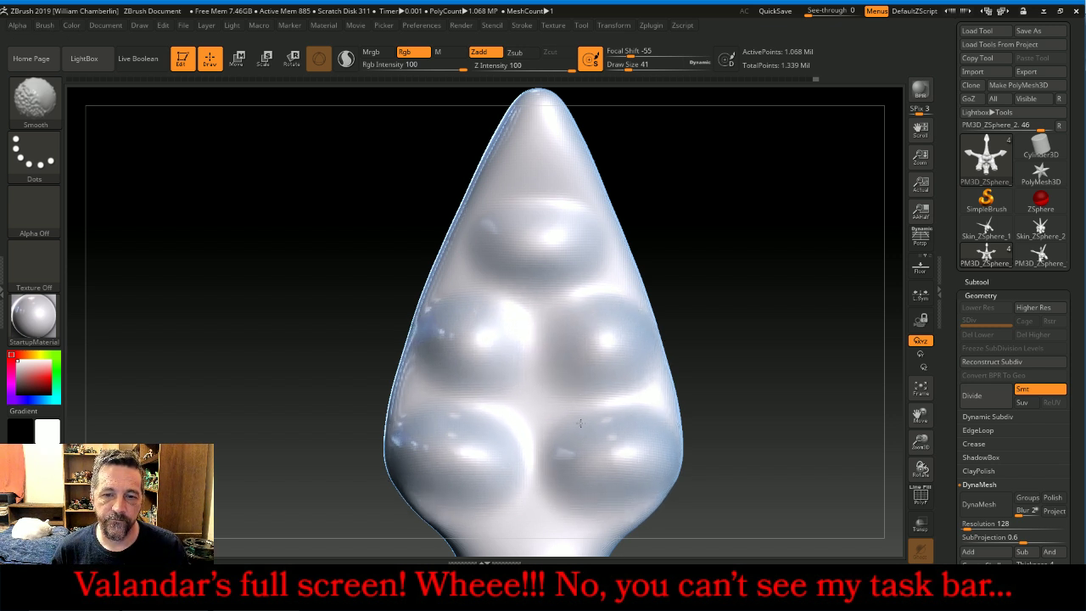
# - Carve an almond-shaped eye outline into the uppermost bump with the Slash3 brush at draw size 30
pyautogui.moveTo(781, 204)
pyautogui.mouseDown()
pyautogui.moveTo(764, 204)
pyautogui.moveTo(790, 203)
pyautogui.moveTo(771, 213)
pyautogui.mouseUp()
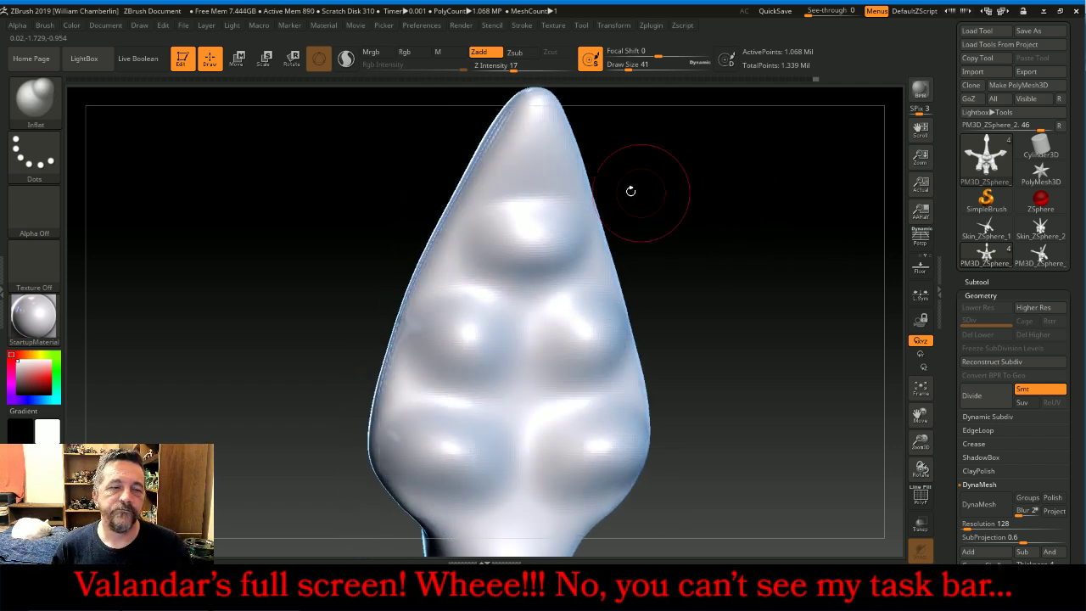
pyautogui.click(47, 113)
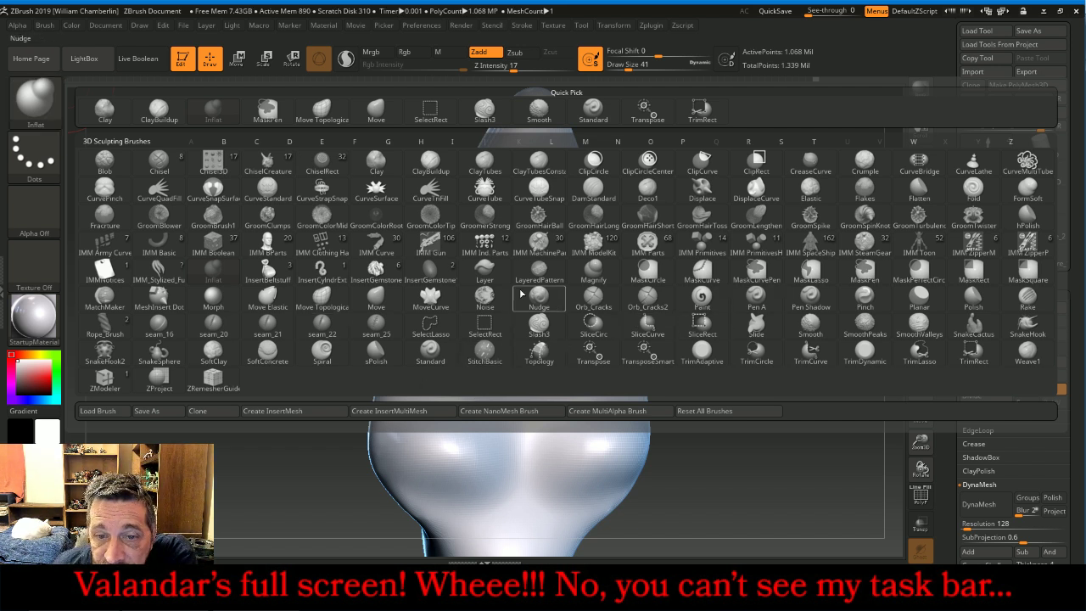
pyautogui.click(495, 100)
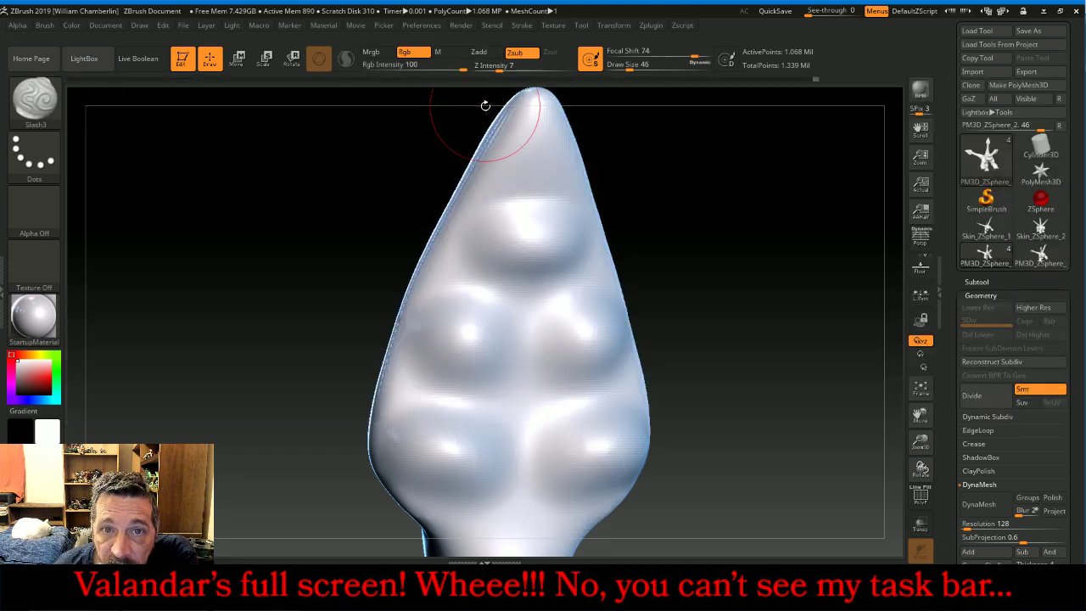
pyautogui.press('[')
pyautogui.press('[')
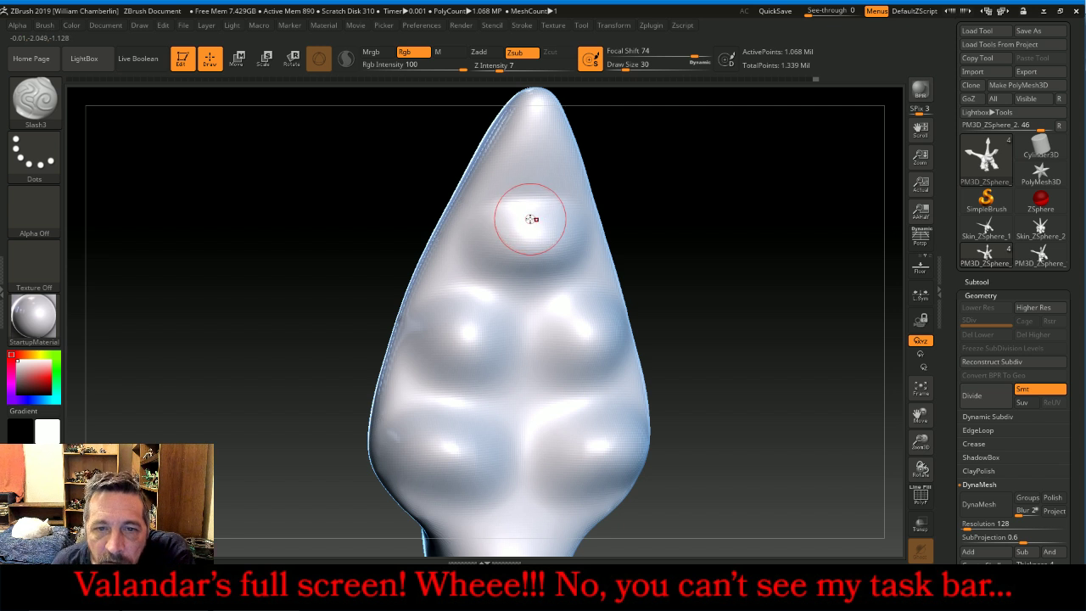
pyautogui.moveTo(524, 217)
pyautogui.mouseDown()
pyautogui.moveTo(489, 232)
pyautogui.moveTo(504, 252)
pyautogui.mouseUp()
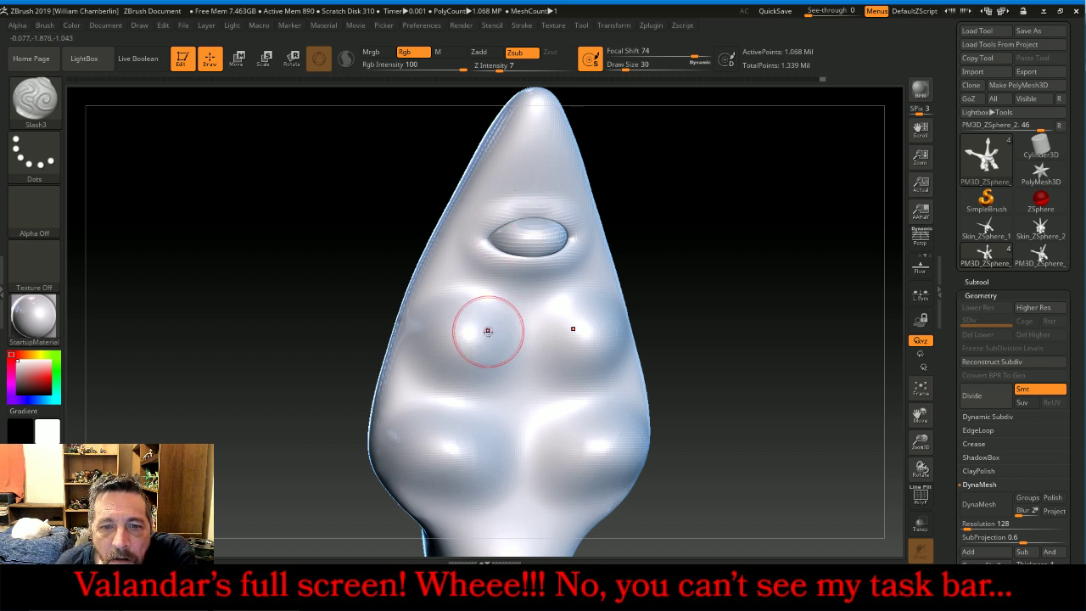
# - Carve almond-shaped eye outlines into the middle and lowest mirrored pairs of bumps on the tentacle tip with Slash3
pyautogui.moveTo(483, 322)
pyautogui.mouseDown()
pyautogui.moveTo(434, 320)
pyautogui.moveTo(436, 341)
pyautogui.moveTo(481, 359)
pyautogui.moveTo(512, 345)
pyautogui.mouseUp()
pyautogui.moveTo(912, 417); pyautogui.dragTo(849, 359)
pyautogui.moveTo(485, 374)
pyautogui.mouseDown()
pyautogui.moveTo(436, 361)
pyautogui.moveTo(404, 374)
pyautogui.moveTo(450, 409)
pyautogui.moveTo(498, 388)
pyautogui.moveTo(486, 349)
pyautogui.mouseUp()
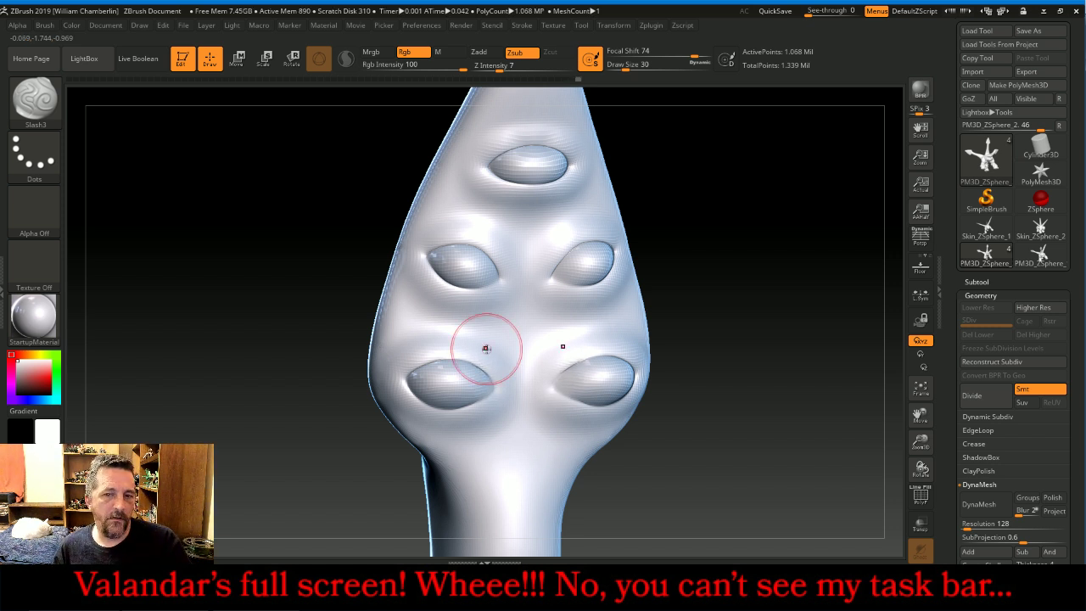
# - Inflate an upper eyelid ridge over the uppermost eye with the Inflat brush at draw size 17, Z intensity 17
pyautogui.moveTo(810, 272)
pyautogui.mouseDown()
pyautogui.moveTo(792, 262)
pyautogui.moveTo(815, 247)
pyautogui.moveTo(790, 260)
pyautogui.mouseUp()
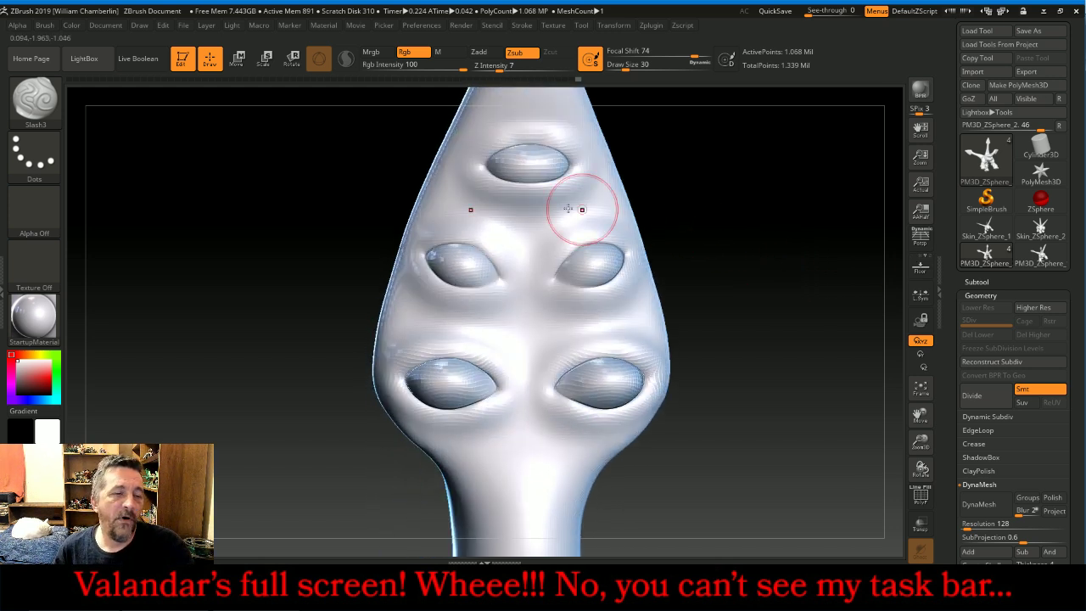
pyautogui.click(34, 100)
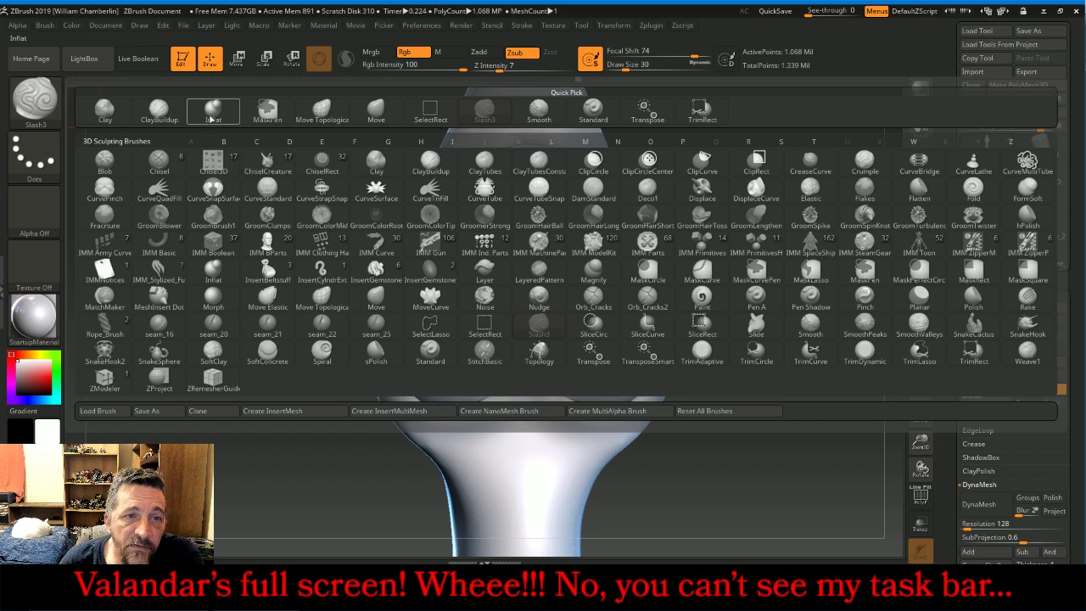
pyautogui.click(213, 111)
pyautogui.press('[')
pyautogui.press('[')
pyautogui.press('[')
pyautogui.moveTo(526, 134)
pyautogui.mouseDown()
pyautogui.moveTo(466, 158)
pyautogui.moveTo(487, 195)
pyautogui.moveTo(536, 188)
pyautogui.mouseUp()
# - Try inflating a lower eyelid beneath the uppermost eye, undoing each attempt
pyautogui.hotkey('ctrl', 'z')
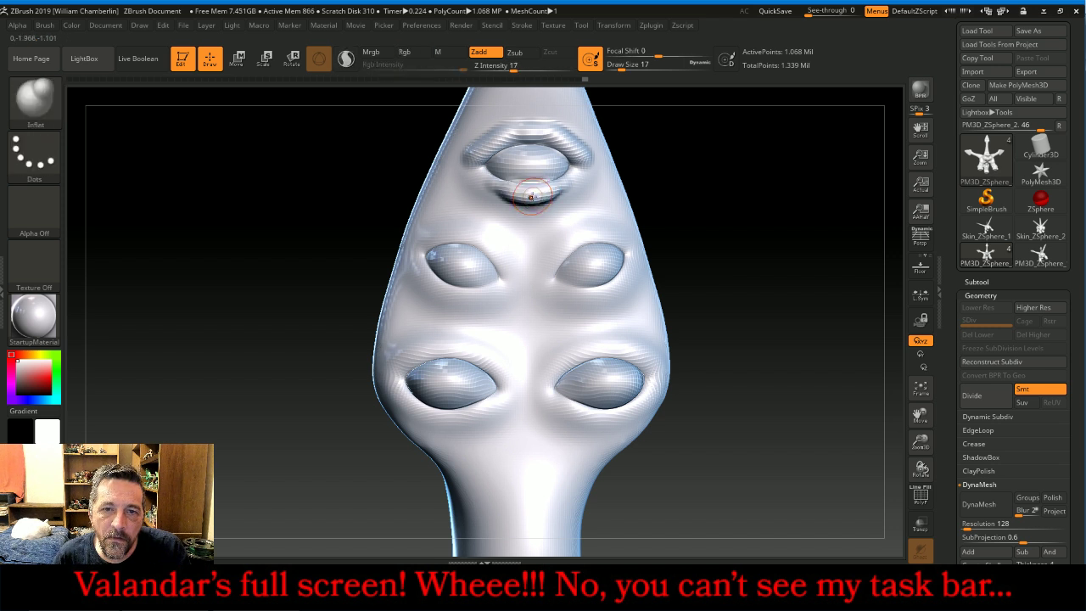
pyautogui.hotkey('ctrl', 'z')
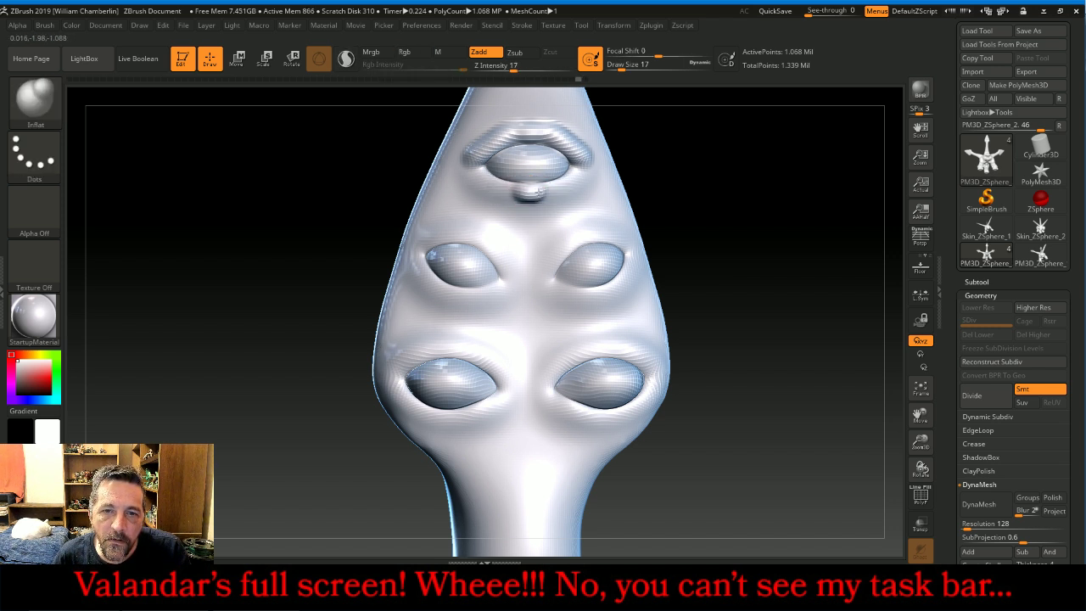
pyautogui.moveTo(556, 192)
pyautogui.mouseDown()
pyautogui.moveTo(573, 185)
pyautogui.moveTo(550, 201)
pyautogui.mouseUp()
pyautogui.hotkey('ctrl', 'z')
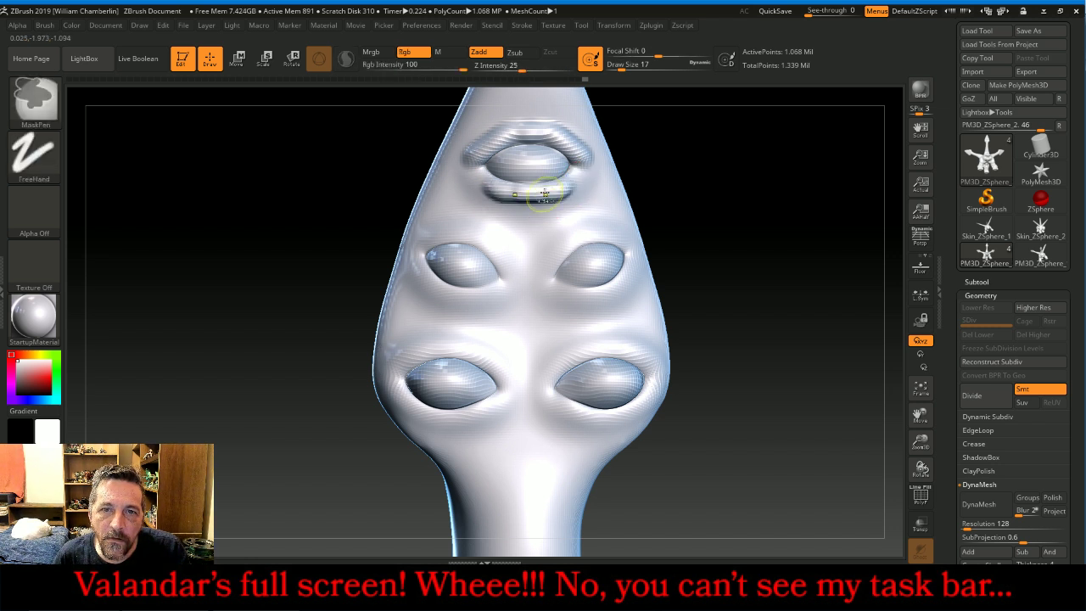
# - Soften the uppermost eye's lid with Smooth at Z intensity 13, and inflate and blend its upper and lower lids
pyautogui.keyDown('shift'); pyautogui.moveTo(516, 67); pyautogui.dragTo(510, 67); pyautogui.keyUp('shift')
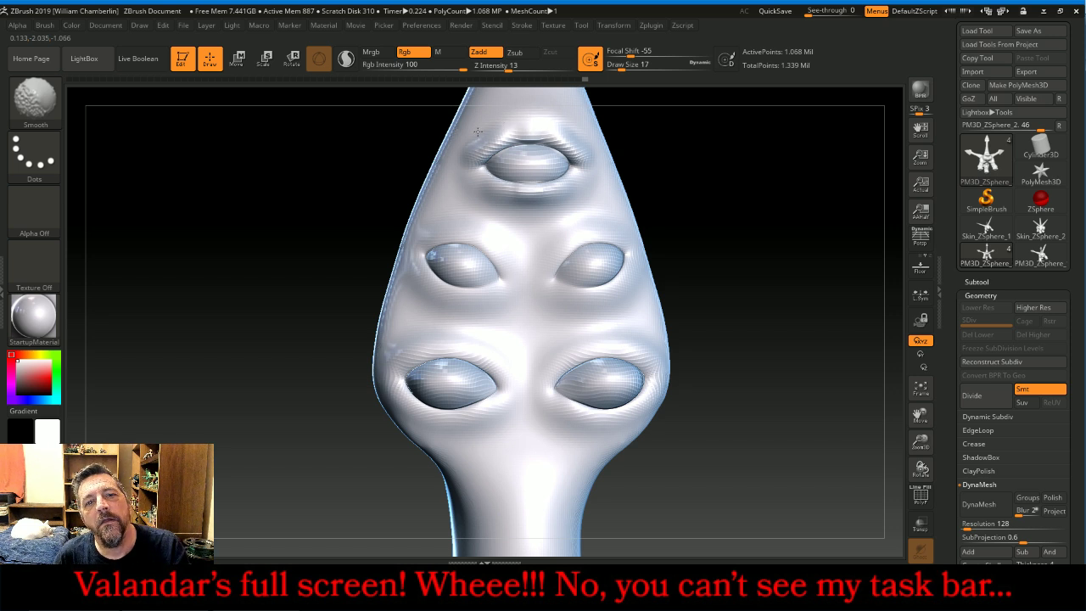
pyautogui.press('b')
pyautogui.press('i')
pyautogui.press('n')
pyautogui.moveTo(722, 252)
pyautogui.mouseDown()
pyautogui.moveTo(788, 252)
pyautogui.moveTo(747, 240)
pyautogui.mouseUp()
pyautogui.moveTo(522, 127); pyautogui.dragTo(549, 139)
pyautogui.moveTo(508, 185)
pyautogui.mouseDown()
pyautogui.moveTo(541, 194)
pyautogui.moveTo(502, 196)
pyautogui.moveTo(533, 204)
pyautogui.mouseUp()
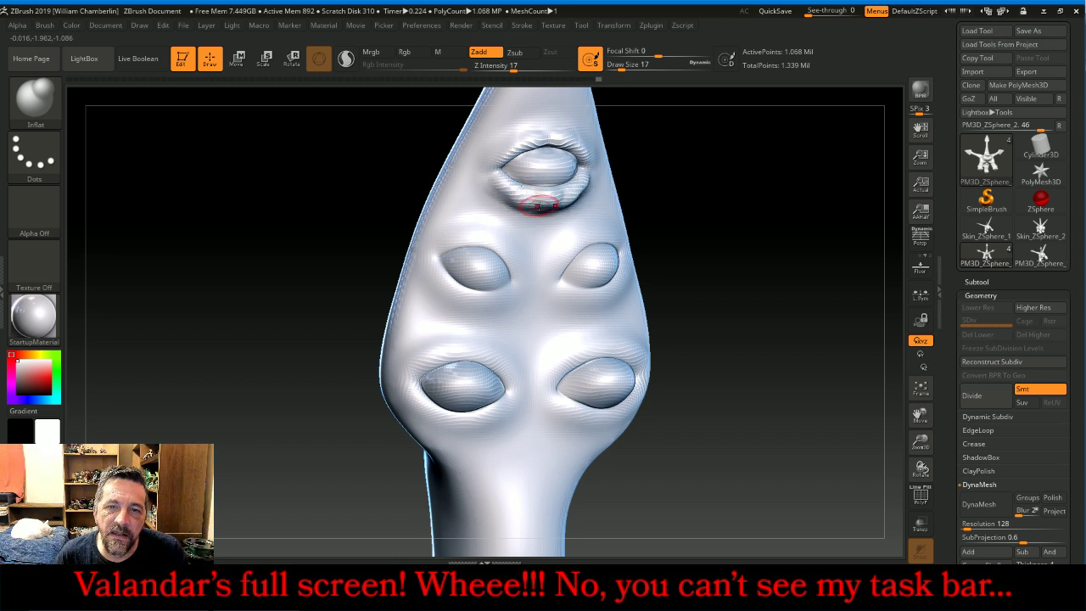
pyautogui.moveTo(528, 204)
pyautogui.keyDown('shift'); pyautogui.mouseDown()
pyautogui.moveTo(549, 201)
pyautogui.moveTo(497, 194)
pyautogui.moveTo(511, 214)
pyautogui.moveTo(555, 222)
pyautogui.mouseUp(); pyautogui.keyUp('shift')
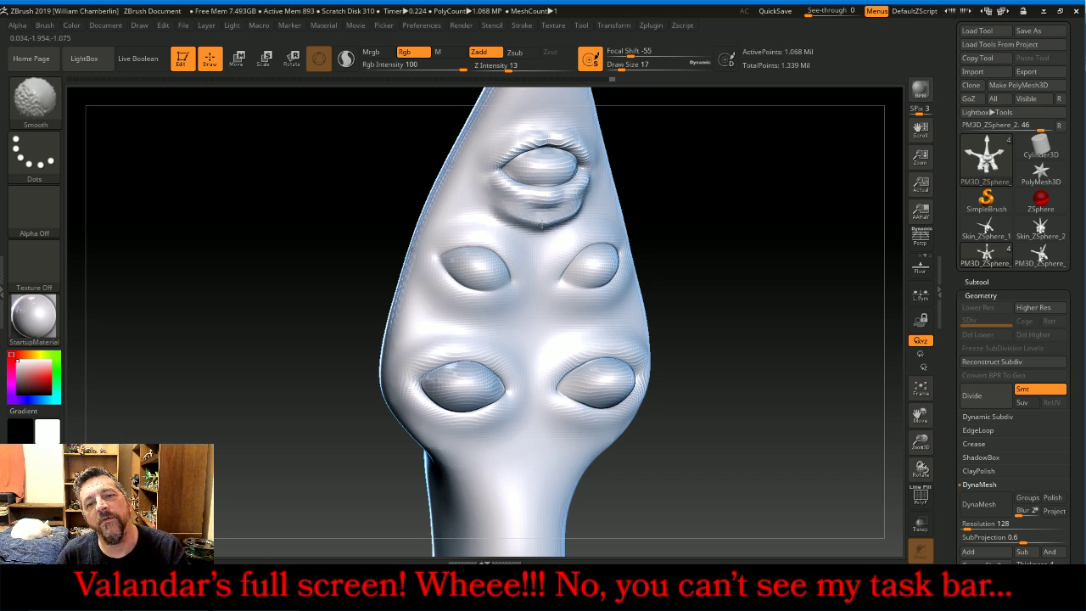
# - Inflate upper and lower eyelids around the middle pair of eyes at draw size 17, Z intensity 17
pyautogui.moveTo(701, 262)
pyautogui.mouseDown()
pyautogui.moveTo(761, 274)
pyautogui.moveTo(703, 206)
pyautogui.mouseUp()
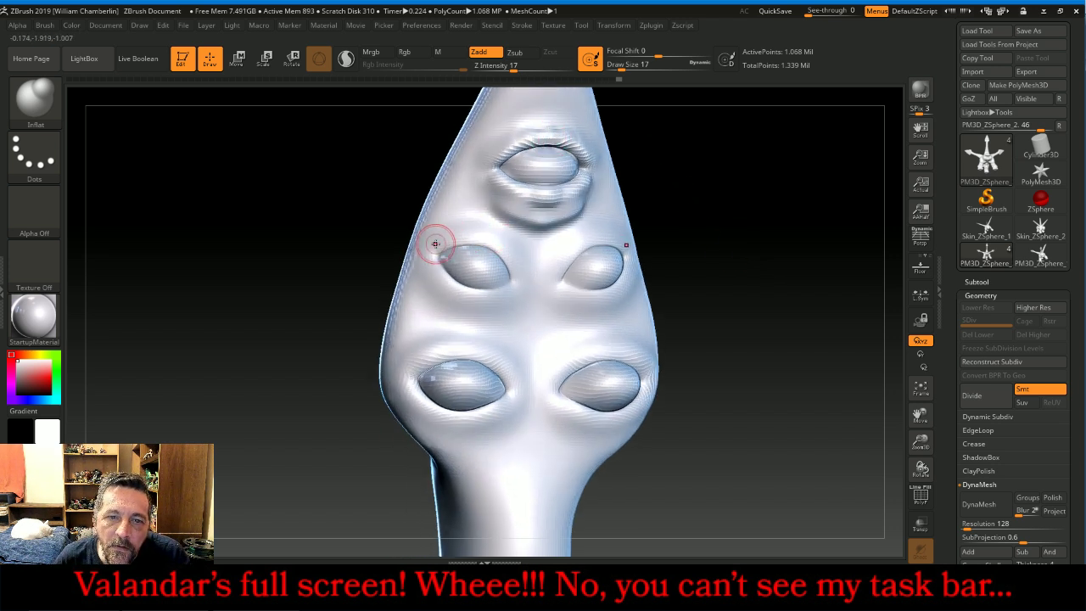
pyautogui.moveTo(445, 238)
pyautogui.mouseDown()
pyautogui.moveTo(498, 240)
pyautogui.moveTo(520, 287)
pyautogui.mouseUp()
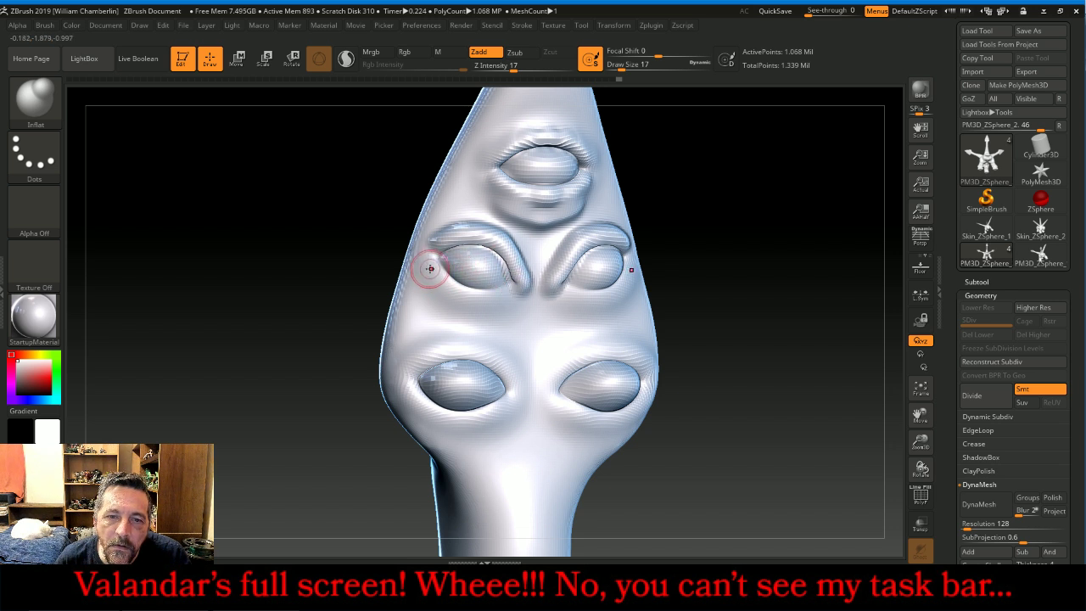
pyautogui.moveTo(430, 268)
pyautogui.mouseDown()
pyautogui.moveTo(486, 302)
pyautogui.moveTo(512, 291)
pyautogui.mouseUp()
pyautogui.press('shift')
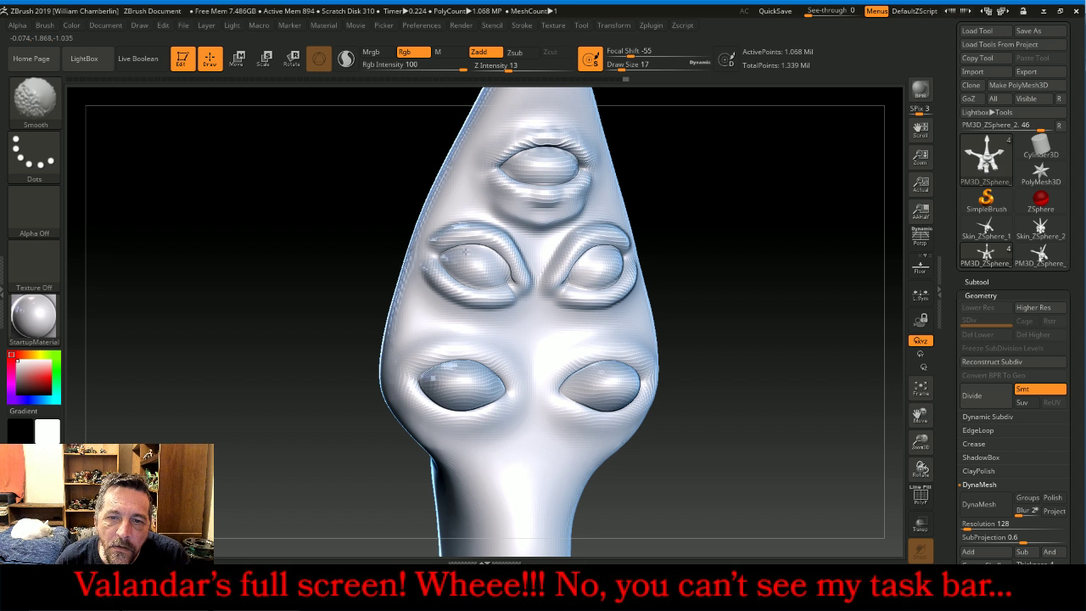
pyautogui.keyDown('shift'); pyautogui.moveTo(504, 277); pyautogui.dragTo(499, 276); pyautogui.keyUp('shift')
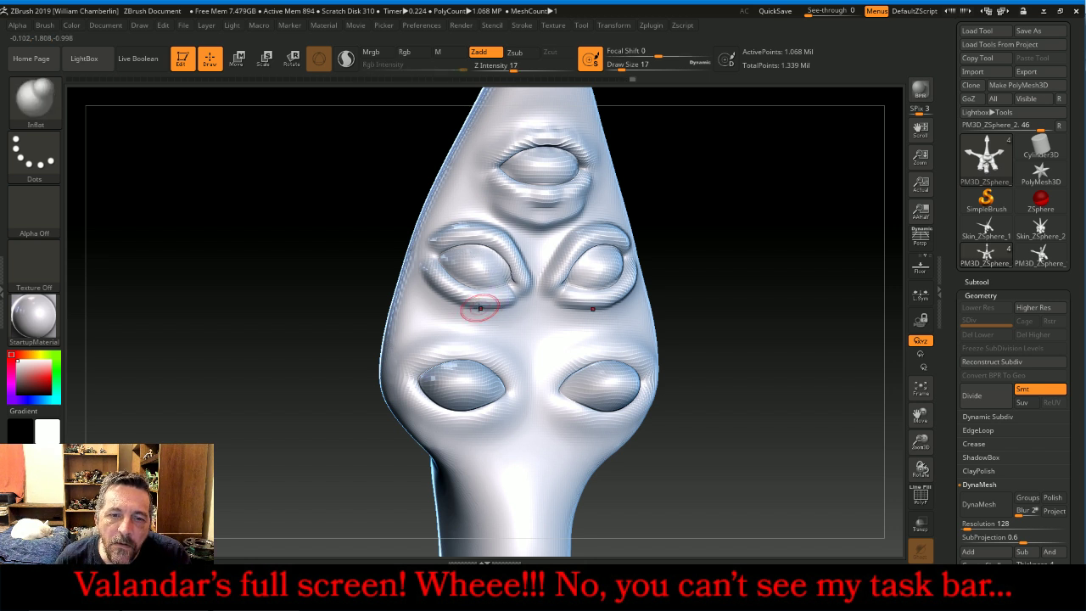
# - Smooth the middle pair's eyelids into the surrounding surface and inflate a baggy fold beneath each of these eyes
pyautogui.moveTo(428, 284)
pyautogui.mouseDown()
pyautogui.moveTo(424, 274)
pyautogui.moveTo(435, 292)
pyautogui.mouseUp()
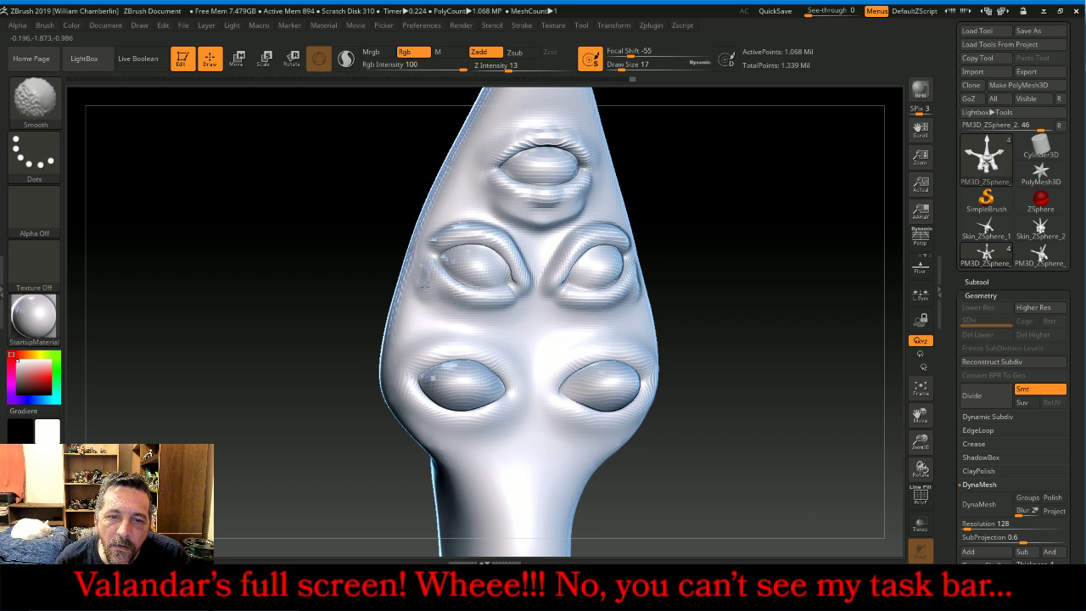
pyautogui.keyDown('shift'); pyautogui.moveTo(530, 262); pyautogui.dragTo(530, 265); pyautogui.keyUp('shift')
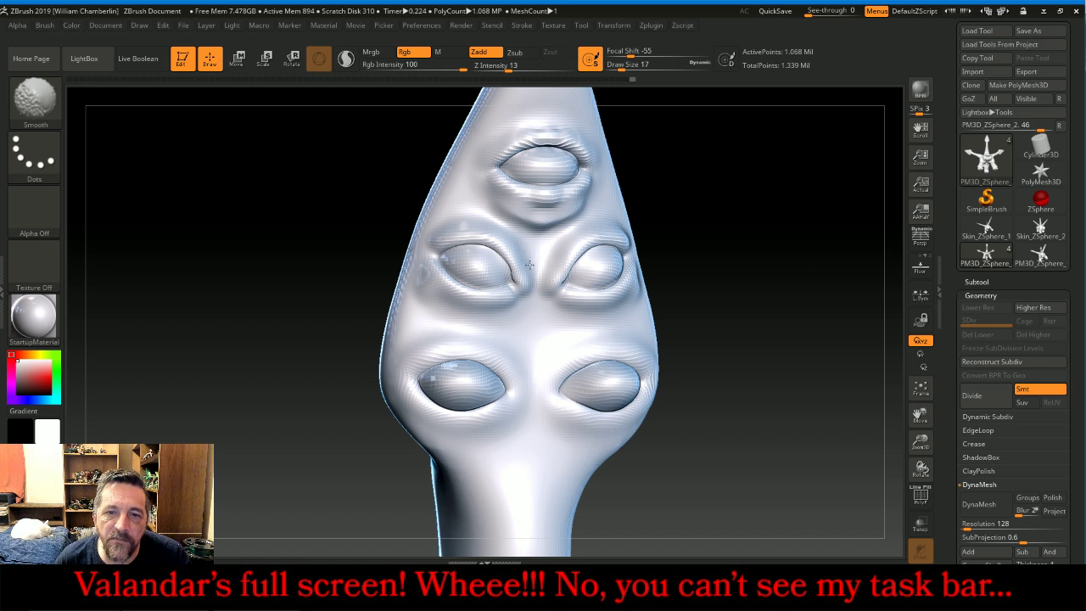
pyautogui.press('shift')
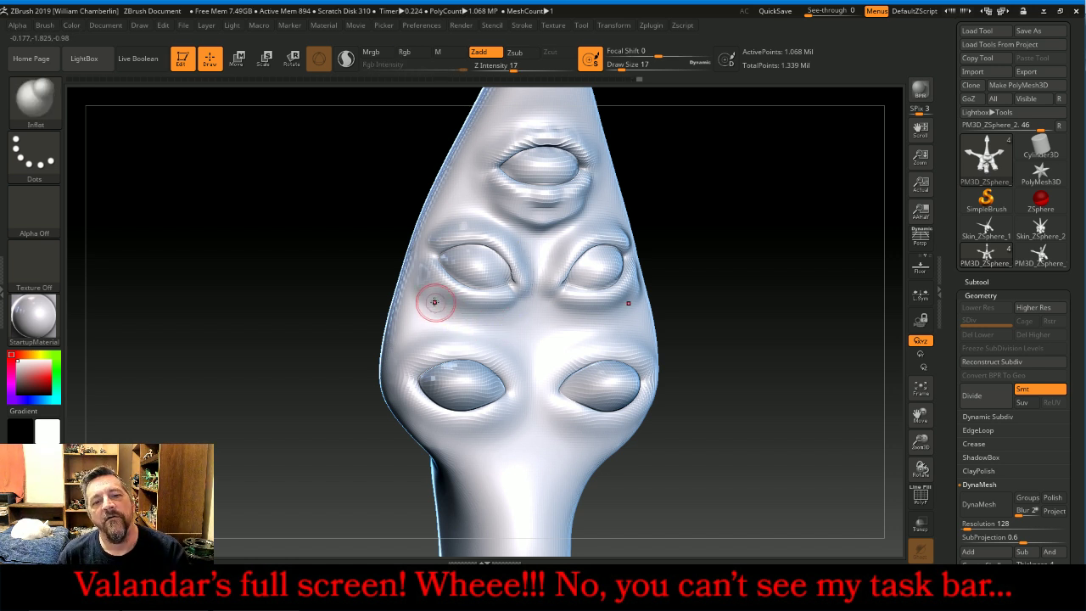
pyautogui.moveTo(423, 292)
pyautogui.mouseDown()
pyautogui.moveTo(479, 319)
pyautogui.moveTo(511, 313)
pyautogui.mouseUp()
pyautogui.press('shift')
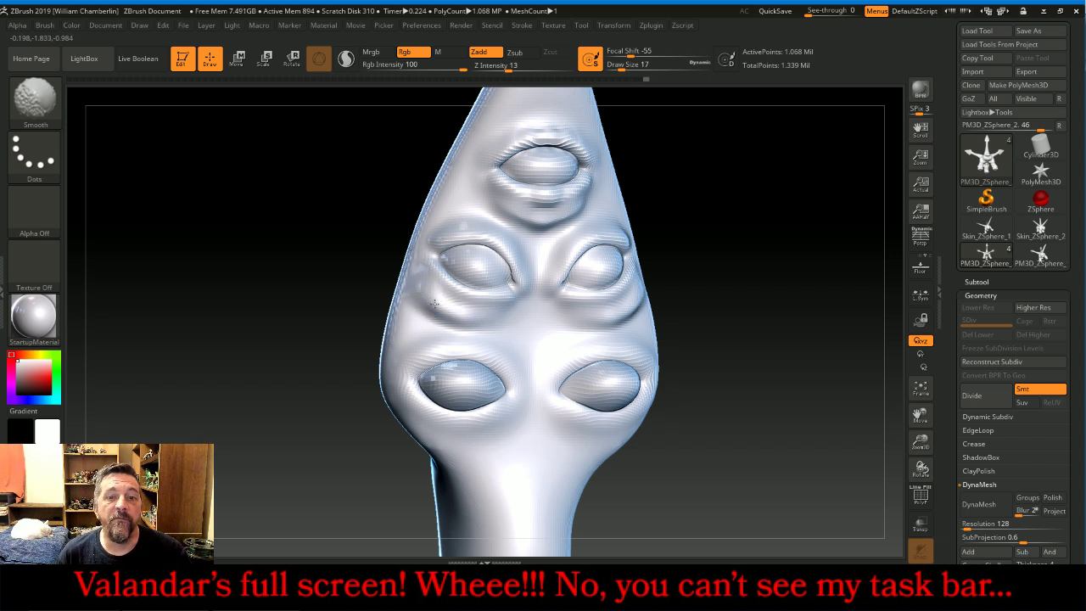
# - Inflate upper eyelids over the lowest pair of eyes with the Inflat brush and smooth them into the surface
pyautogui.press('b')
pyautogui.press('i')
pyautogui.press('n')
pyautogui.moveTo(773, 374); pyautogui.dragTo(772, 372)
pyautogui.moveTo(900, 422); pyautogui.dragTo(716, 271)
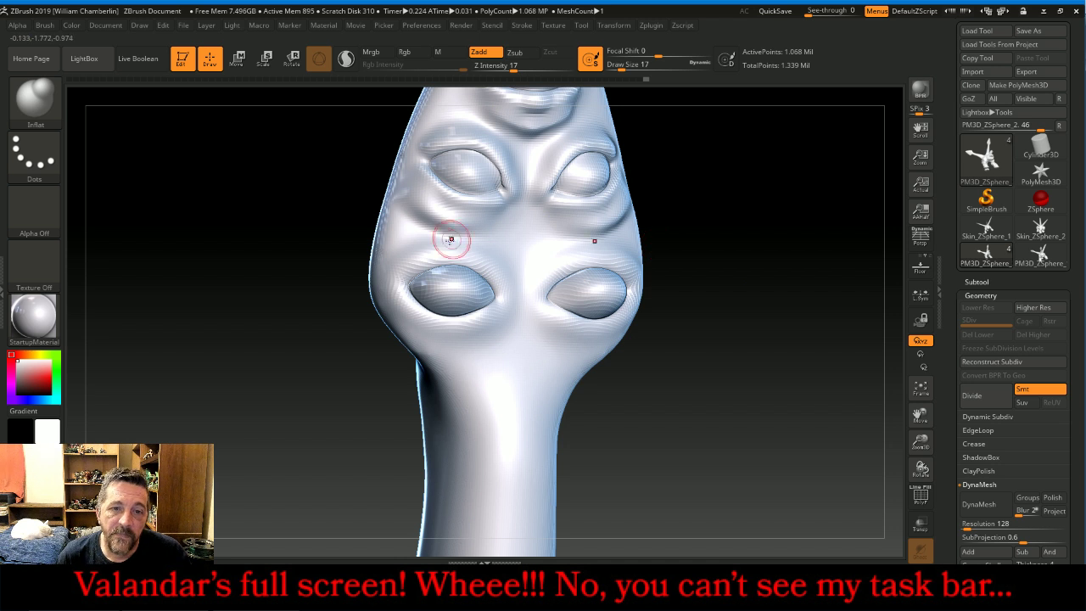
pyautogui.moveTo(395, 271)
pyautogui.mouseDown()
pyautogui.moveTo(463, 255)
pyautogui.moveTo(507, 293)
pyautogui.moveTo(512, 275)
pyautogui.mouseUp()
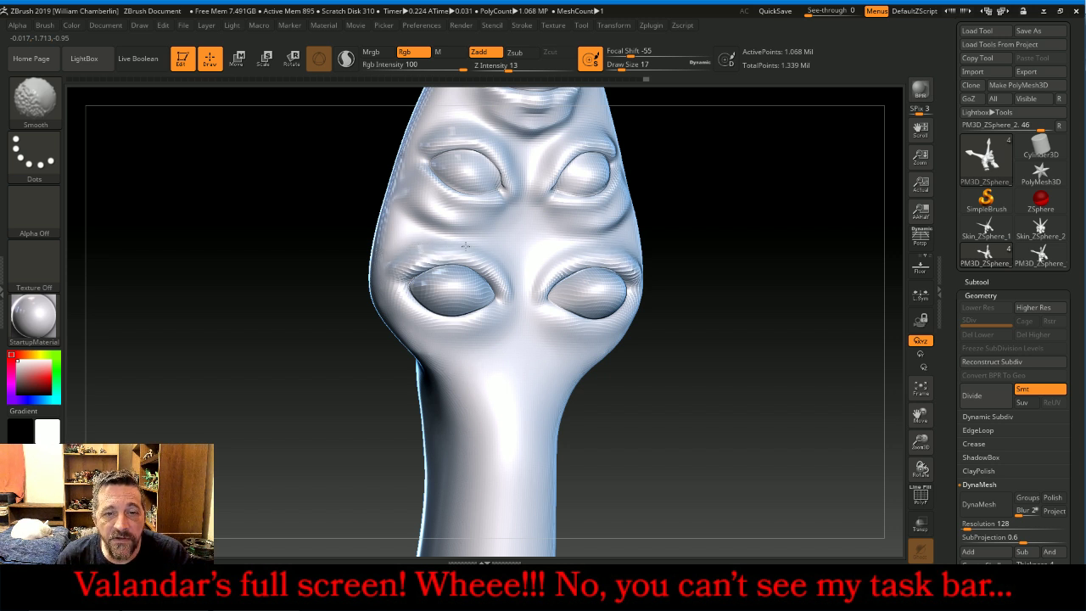
pyautogui.keyDown('shift'); pyautogui.moveTo(514, 297); pyautogui.dragTo(513, 311); pyautogui.keyUp('shift')
# - Inflate lower lids and folds beneath the lowest pair of eyes, and build up the central strip between both pairs
pyautogui.moveTo(684, 419)
pyautogui.mouseDown()
pyautogui.moveTo(705, 421)
pyautogui.moveTo(683, 418)
pyautogui.moveTo(611, 300)
pyautogui.mouseUp()
pyautogui.moveTo(643, 250); pyautogui.dragTo(628, 343)
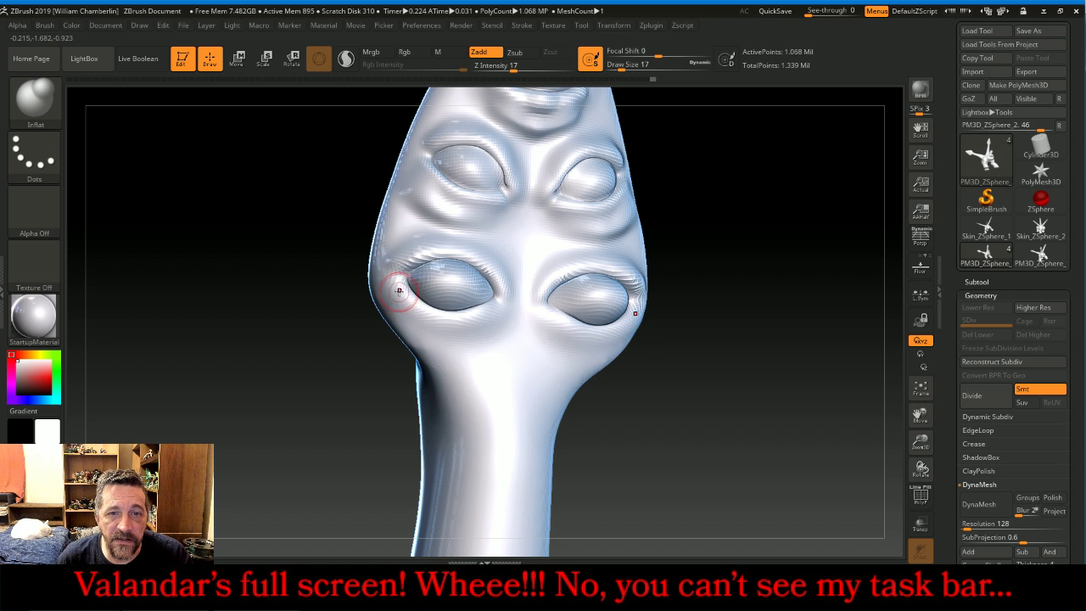
pyautogui.moveTo(400, 288)
pyautogui.mouseDown()
pyautogui.moveTo(423, 320)
pyautogui.moveTo(455, 329)
pyautogui.moveTo(503, 310)
pyautogui.mouseUp()
pyautogui.moveTo(410, 334)
pyautogui.mouseDown()
pyautogui.moveTo(466, 352)
pyautogui.moveTo(499, 338)
pyautogui.moveTo(409, 323)
pyautogui.mouseUp()
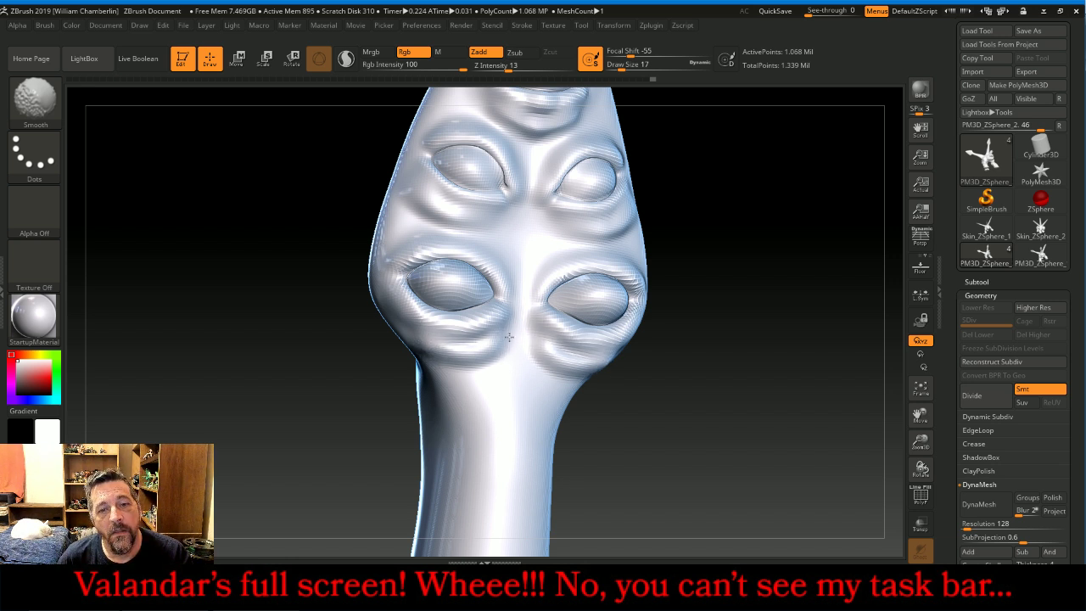
pyautogui.moveTo(516, 332)
pyautogui.mouseDown()
pyautogui.moveTo(519, 274)
pyautogui.moveTo(511, 349)
pyautogui.mouseUp()
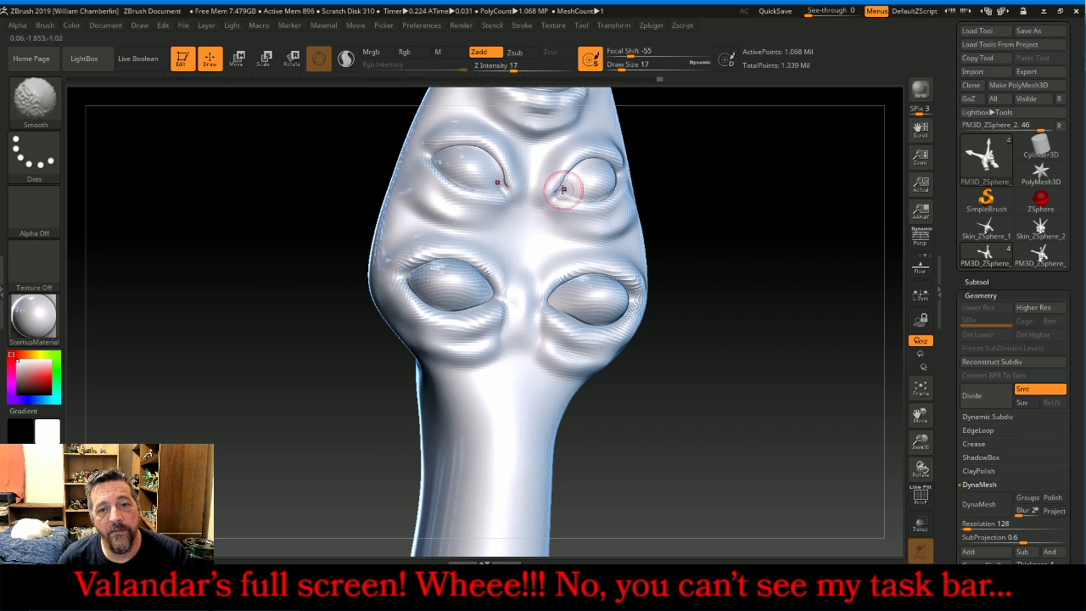
pyautogui.moveTo(528, 177)
pyautogui.mouseDown()
pyautogui.moveTo(522, 237)
pyautogui.moveTo(530, 223)
pyautogui.mouseUp()
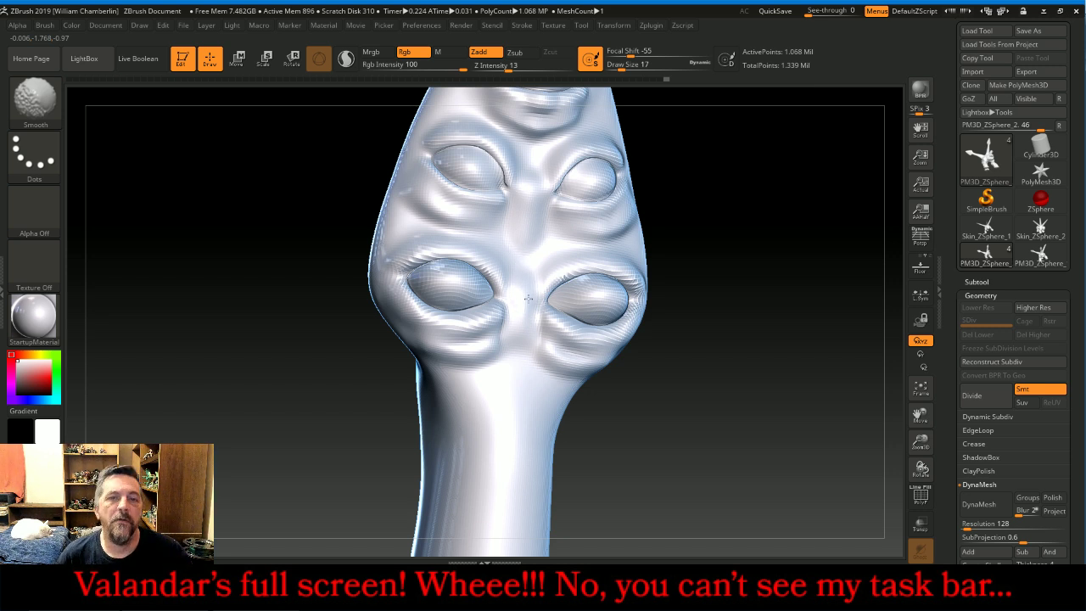
# - Raise the Smooth brush to Z intensity 50 and smooth the eyeballs of the lowest pair
pyautogui.moveTo(737, 392)
pyautogui.mouseDown()
pyautogui.moveTo(756, 380)
pyautogui.moveTo(761, 389)
pyautogui.mouseUp()
pyautogui.keyDown('shift'); pyautogui.moveTo(473, 293); pyautogui.dragTo(481, 282); pyautogui.keyUp('shift')
pyautogui.click(535, 70)
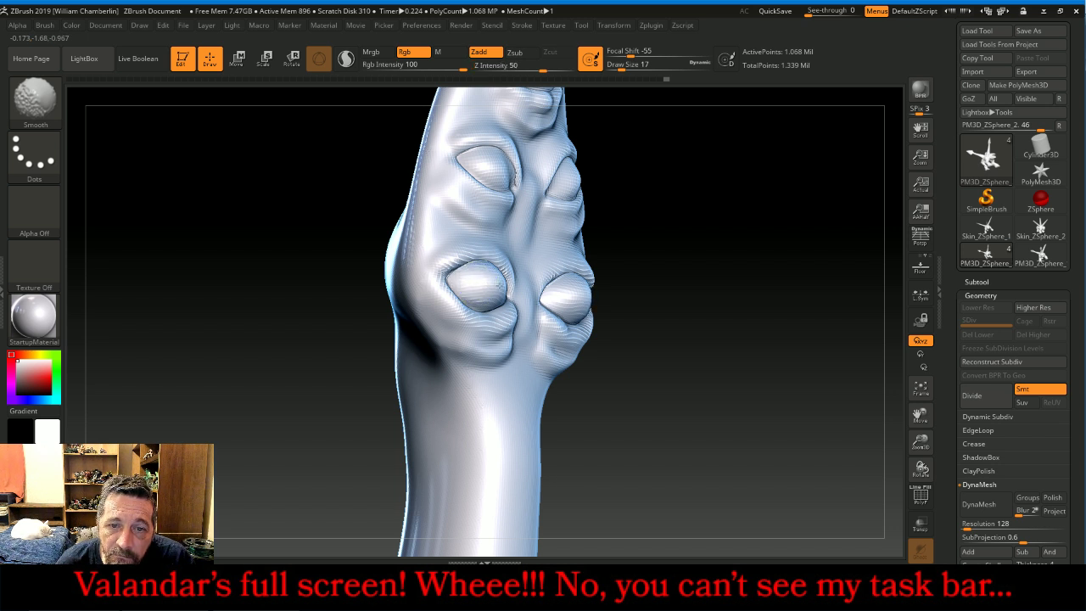
pyautogui.moveTo(632, 369)
pyautogui.mouseDown()
pyautogui.moveTo(687, 386)
pyautogui.moveTo(625, 332)
pyautogui.mouseUp()
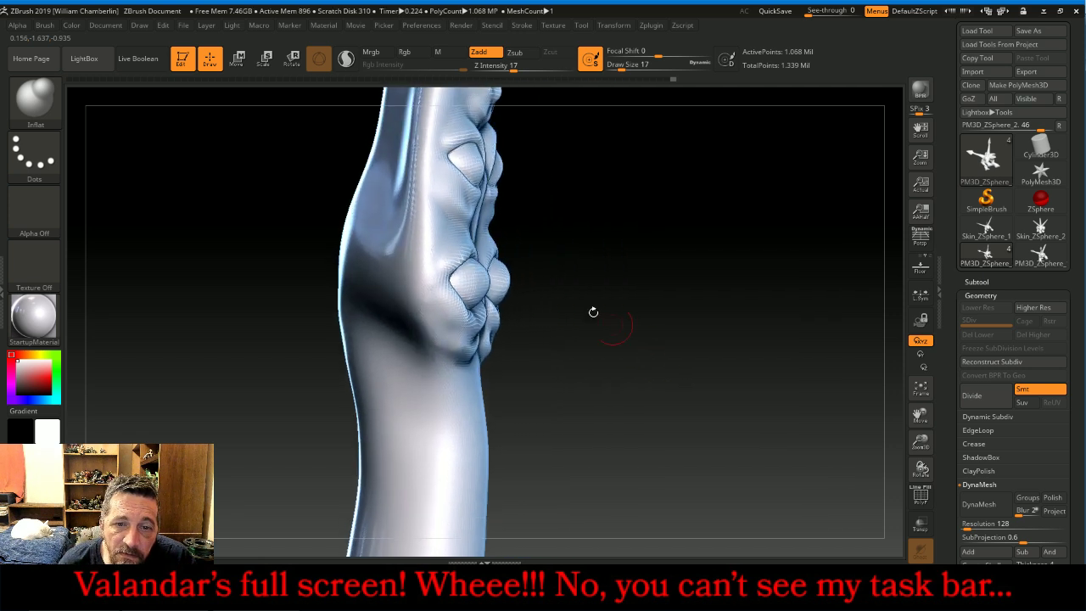
pyautogui.press('shift')
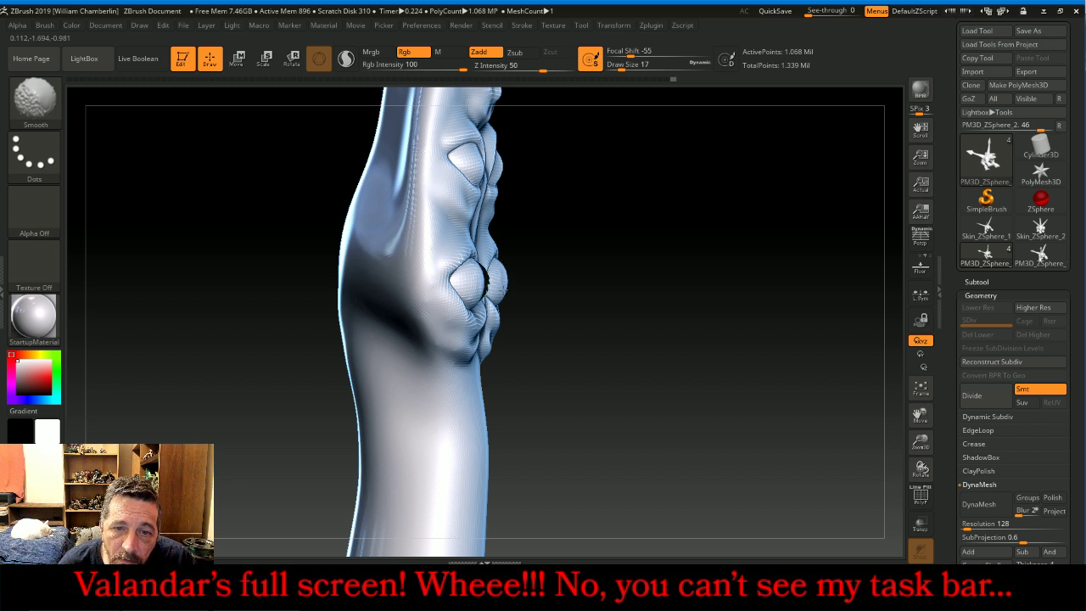
pyautogui.moveTo(589, 315); pyautogui.dragTo(548, 293)
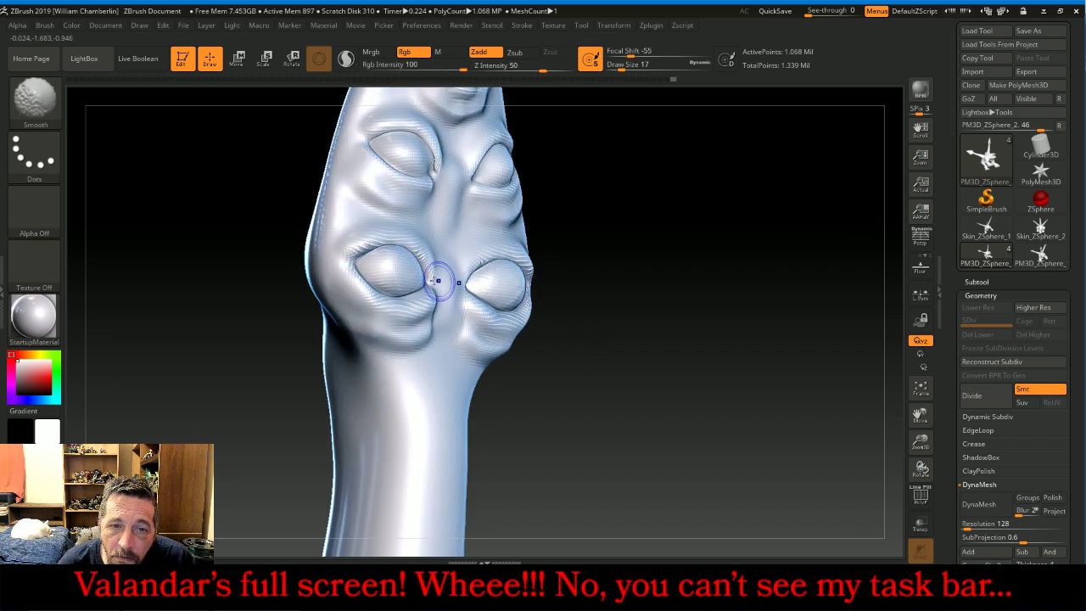
pyautogui.moveTo(388, 266)
pyautogui.mouseDown()
pyautogui.moveTo(381, 274)
pyautogui.moveTo(394, 270)
pyautogui.mouseUp()
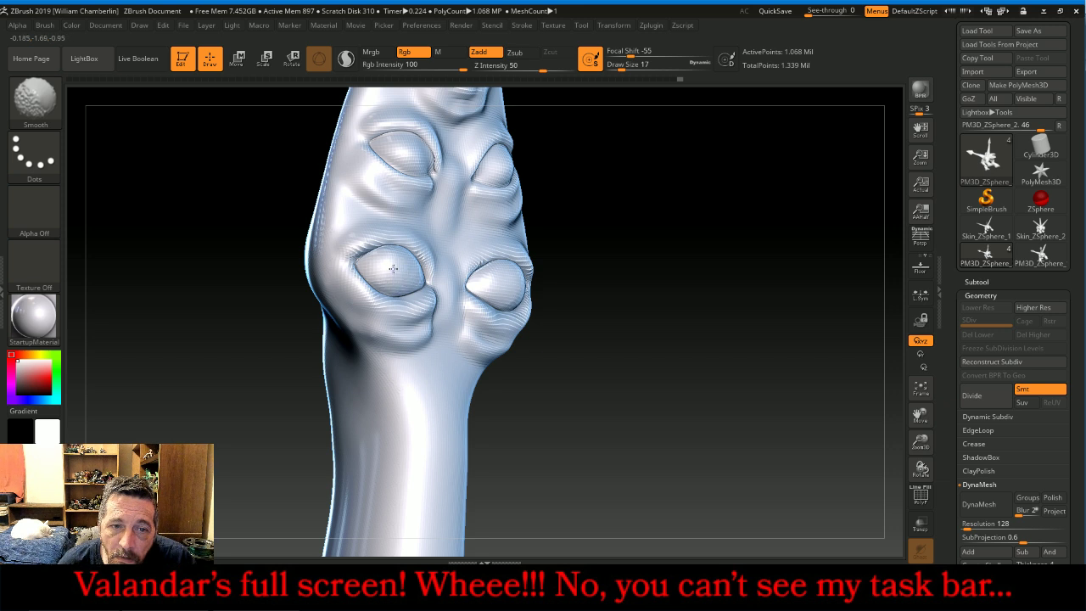
pyautogui.keyDown('shift'); pyautogui.moveTo(476, 274); pyautogui.dragTo(507, 282); pyautogui.keyUp('shift')
# - Smooth the eyeballs of the middle pair and the uppermost eye
pyautogui.moveTo(625, 286); pyautogui.dragTo(585, 213)
pyautogui.keyDown('shift'); pyautogui.moveTo(441, 151); pyautogui.dragTo(390, 147); pyautogui.keyUp('shift')
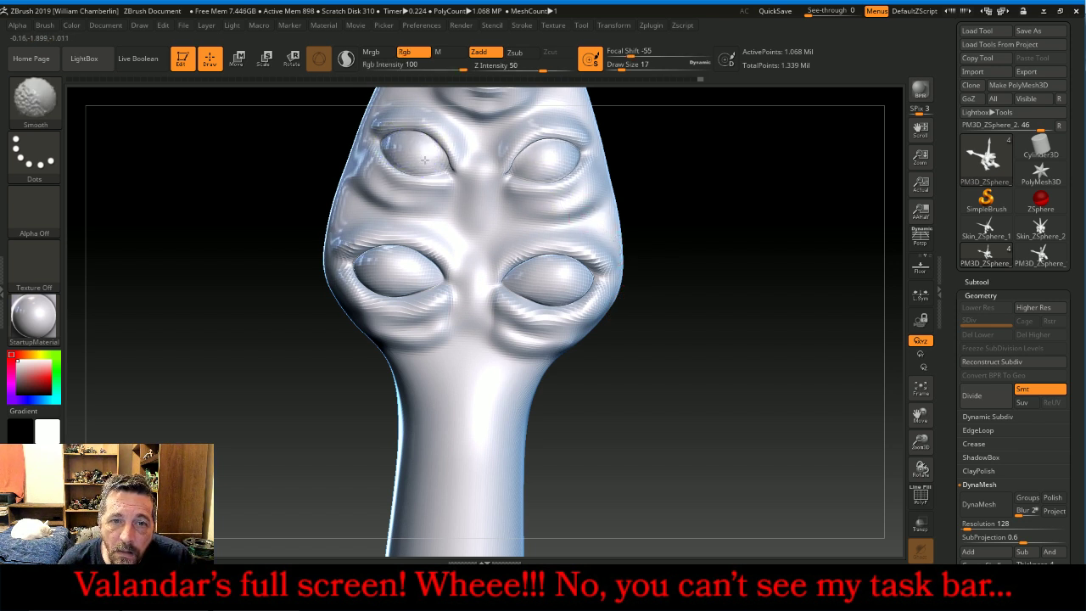
pyautogui.moveTo(897, 448)
pyautogui.mouseDown()
pyautogui.moveTo(915, 417)
pyautogui.moveTo(836, 409)
pyautogui.moveTo(831, 393)
pyautogui.moveTo(852, 381)
pyautogui.moveTo(671, 294)
pyautogui.mouseUp()
pyautogui.press('shift')
pyautogui.moveTo(442, 223)
pyautogui.keyDown('shift'); pyautogui.mouseDown()
pyautogui.moveTo(424, 222)
pyautogui.moveTo(458, 222)
pyautogui.moveTo(439, 223)
pyautogui.mouseUp(); pyautogui.keyUp('shift')
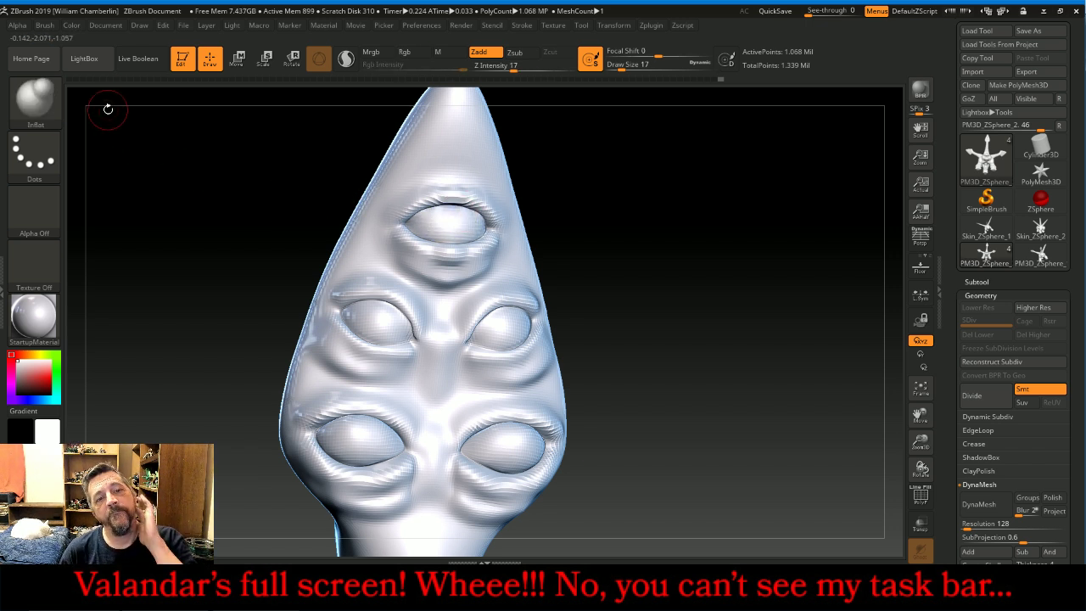
# - Deepen the creases around the uppermost eyeball and the middle pair with Slash3 at draw size 18, Z intensity 14
pyautogui.click(34, 100)
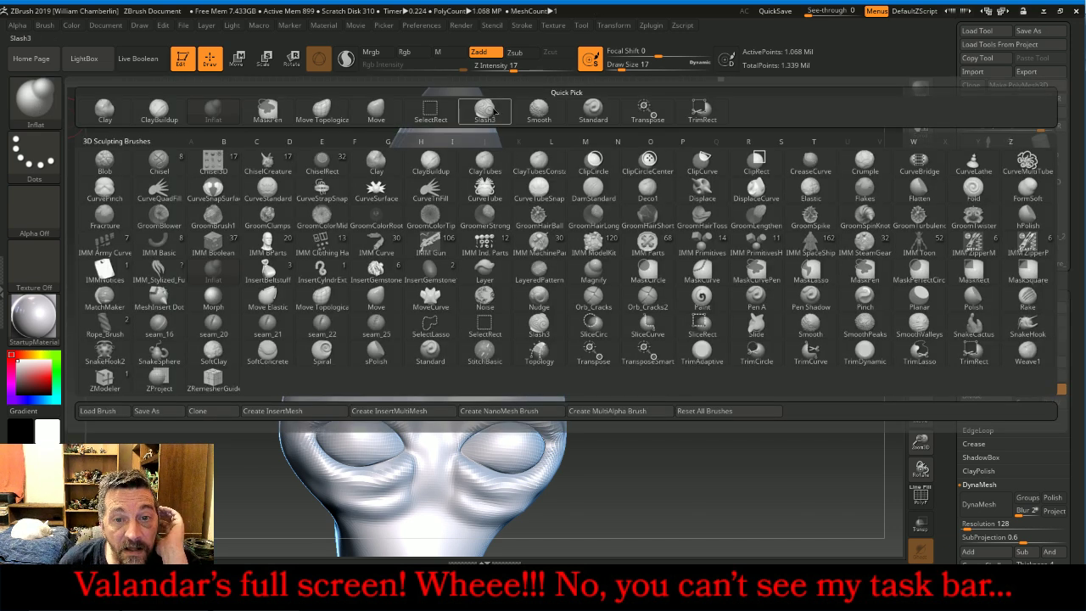
pyautogui.click(490, 110)
pyautogui.moveTo(594, 212); pyautogui.dragTo(625, 209)
pyautogui.press('[')
pyautogui.press('[')
pyautogui.press('[')
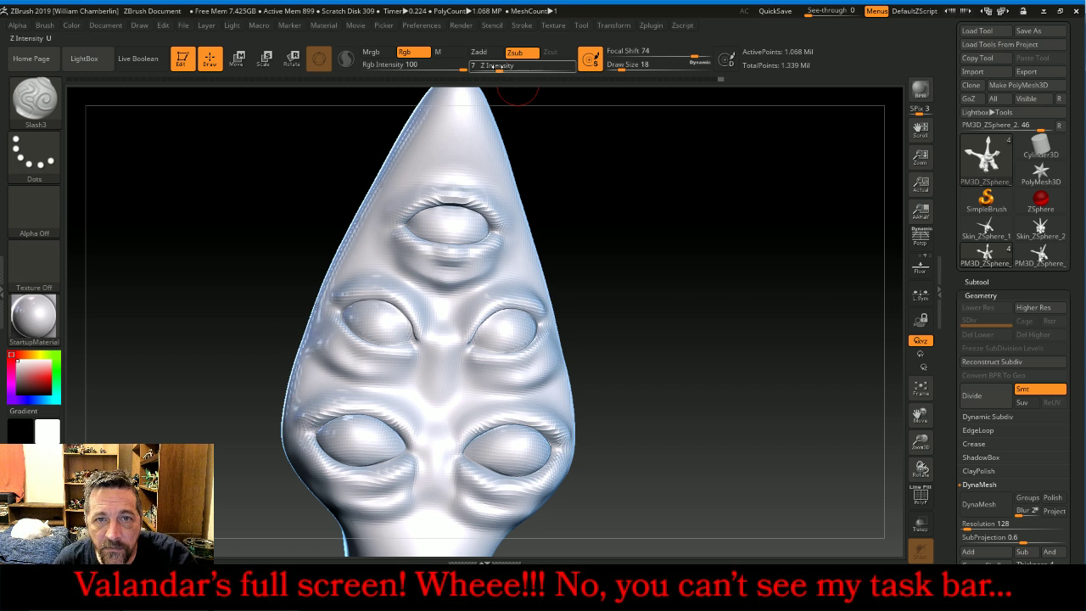
pyautogui.moveTo(495, 66); pyautogui.dragTo(507, 67)
pyautogui.moveTo(593, 201); pyautogui.dragTo(606, 200)
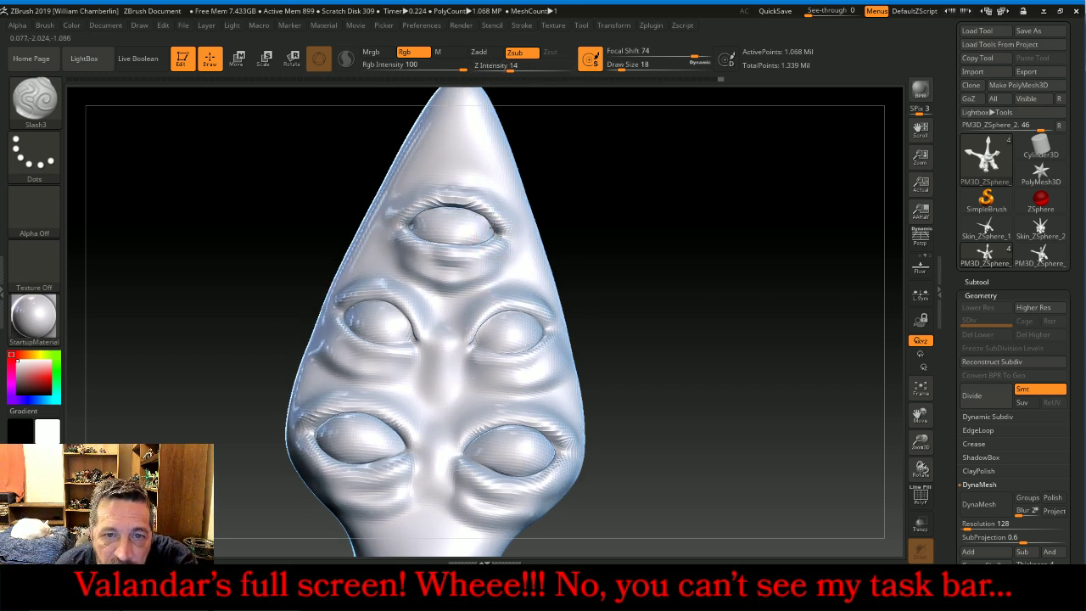
pyautogui.moveTo(491, 219); pyautogui.dragTo(465, 207)
pyautogui.moveTo(669, 205); pyautogui.dragTo(676, 250)
pyautogui.moveTo(490, 241); pyautogui.dragTo(494, 236)
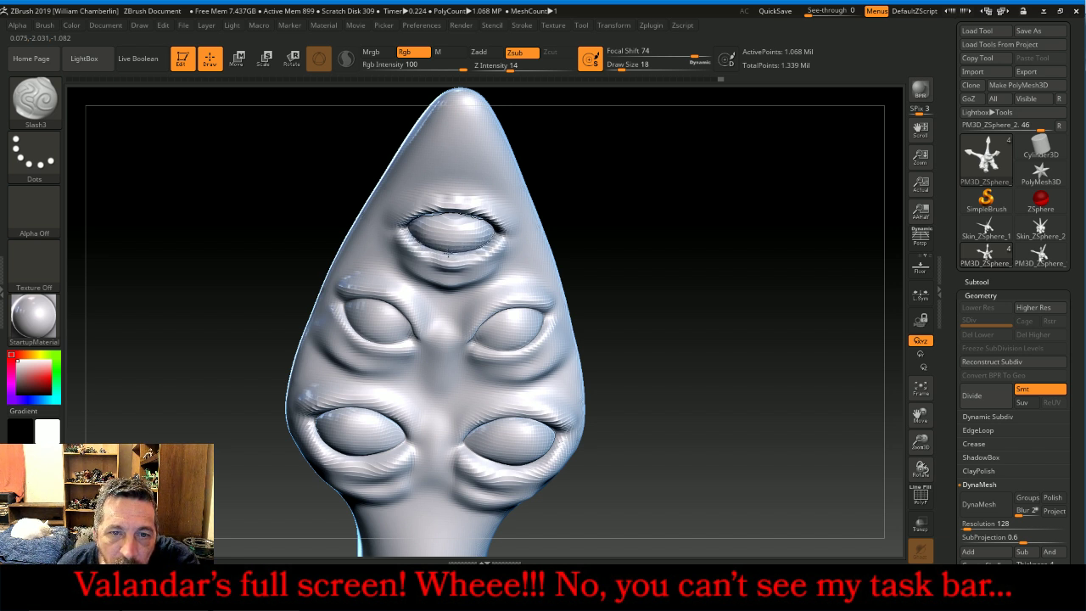
pyautogui.moveTo(689, 322); pyautogui.dragTo(701, 294)
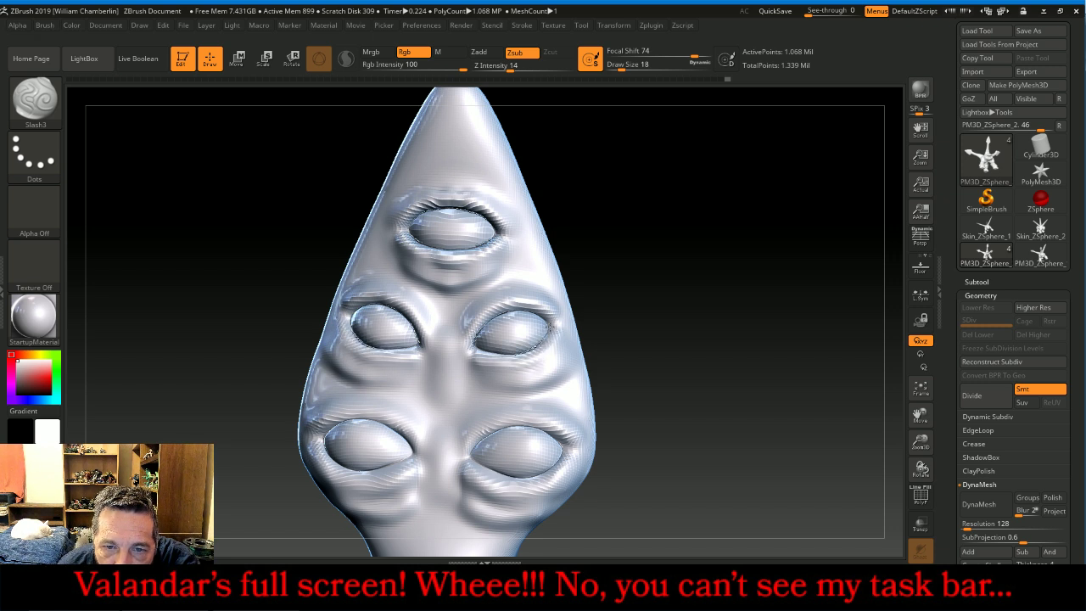
# - Refine the creases at the corners of the middle and lowest pairs of eyes with Slash3 at draw size 18, smoothing where needed
pyautogui.moveTo(742, 272)
pyautogui.mouseDown()
pyautogui.moveTo(767, 281)
pyautogui.moveTo(739, 235)
pyautogui.moveTo(687, 262)
pyautogui.mouseUp()
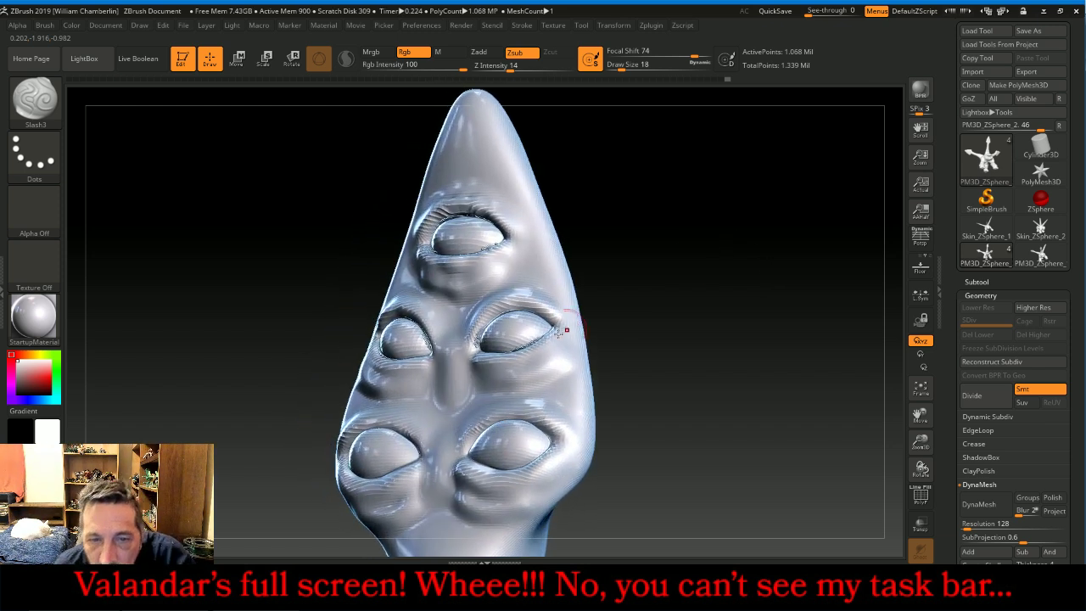
pyautogui.press('shift')
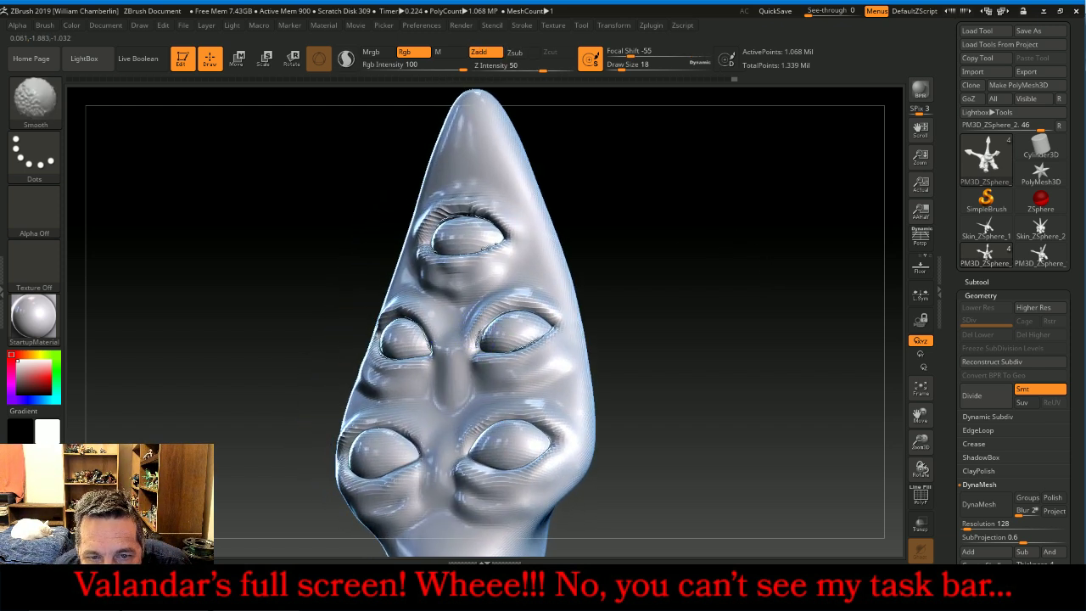
pyautogui.moveTo(729, 248); pyautogui.dragTo(698, 274)
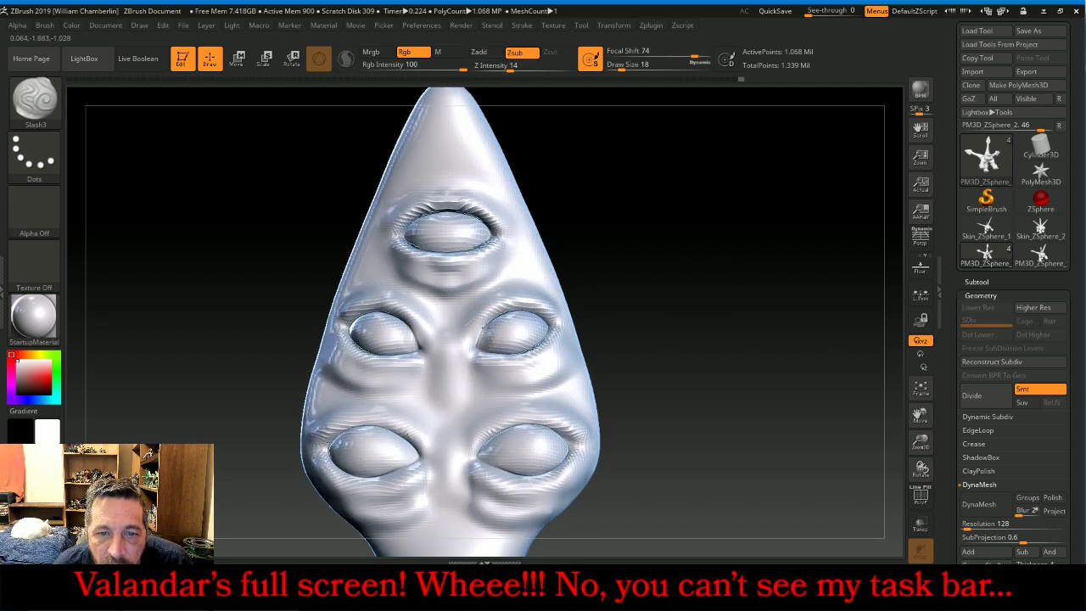
pyautogui.moveTo(882, 424)
pyautogui.mouseDown()
pyautogui.moveTo(913, 404)
pyautogui.moveTo(815, 386)
pyautogui.mouseUp()
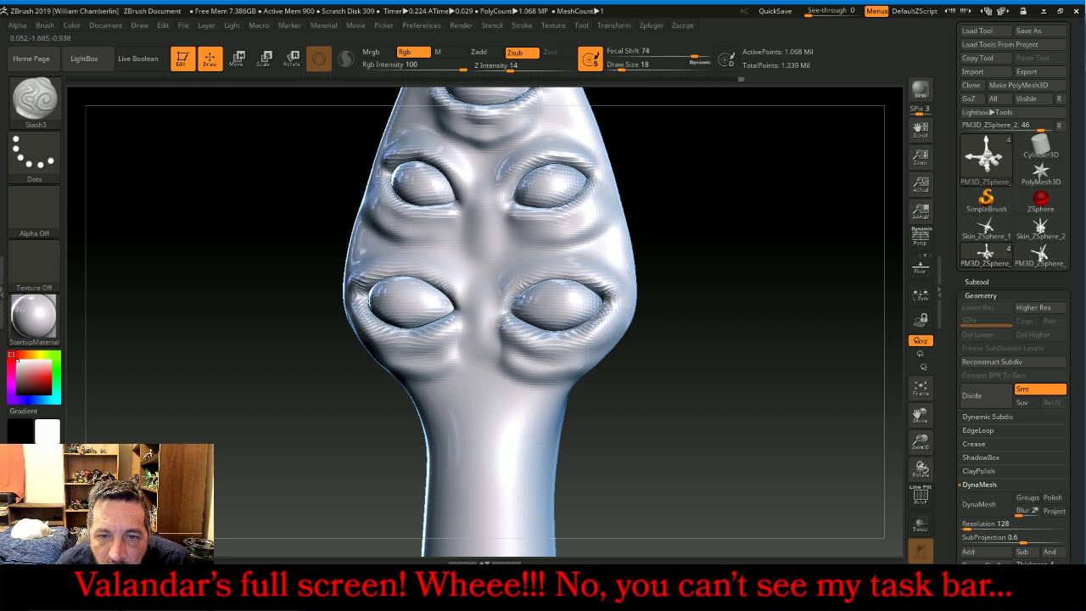
pyautogui.press('shift')
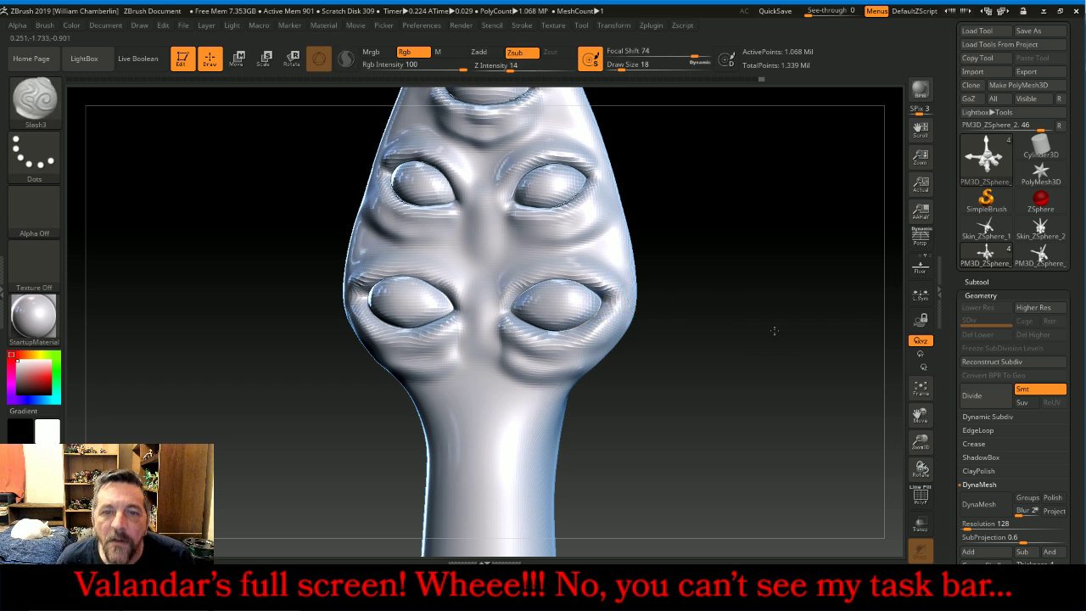
pyautogui.click(921, 388)
pyautogui.moveTo(825, 442); pyautogui.dragTo(860, 373)
pyautogui.moveTo(922, 416); pyautogui.dragTo(1061, 378)
pyautogui.moveTo(938, 447); pyautogui.dragTo(1019, 472)
pyautogui.moveTo(781, 246); pyautogui.dragTo(759, 246)
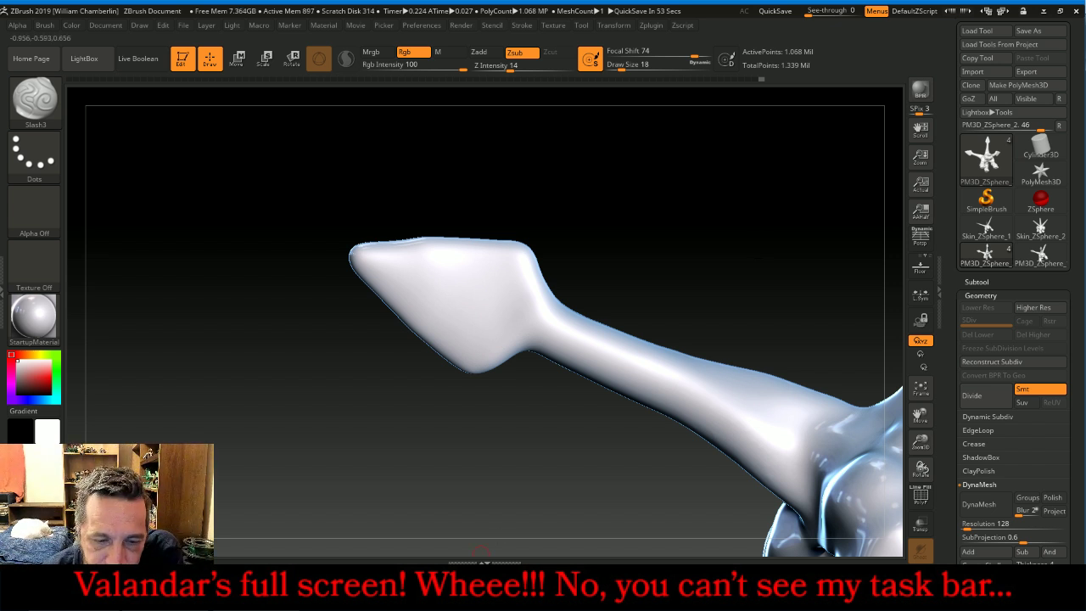
# - Switch to Photoshop, start opening a file, and browse the FreesculptMinis folder for an existing brush alpha
pyautogui.hotkey('alt', 'Tab')
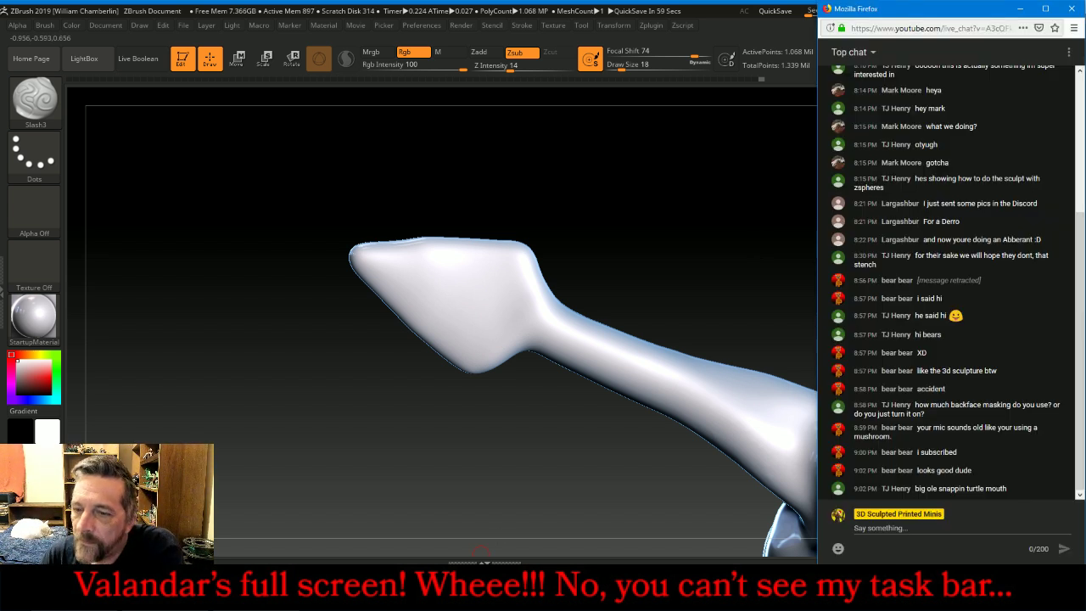
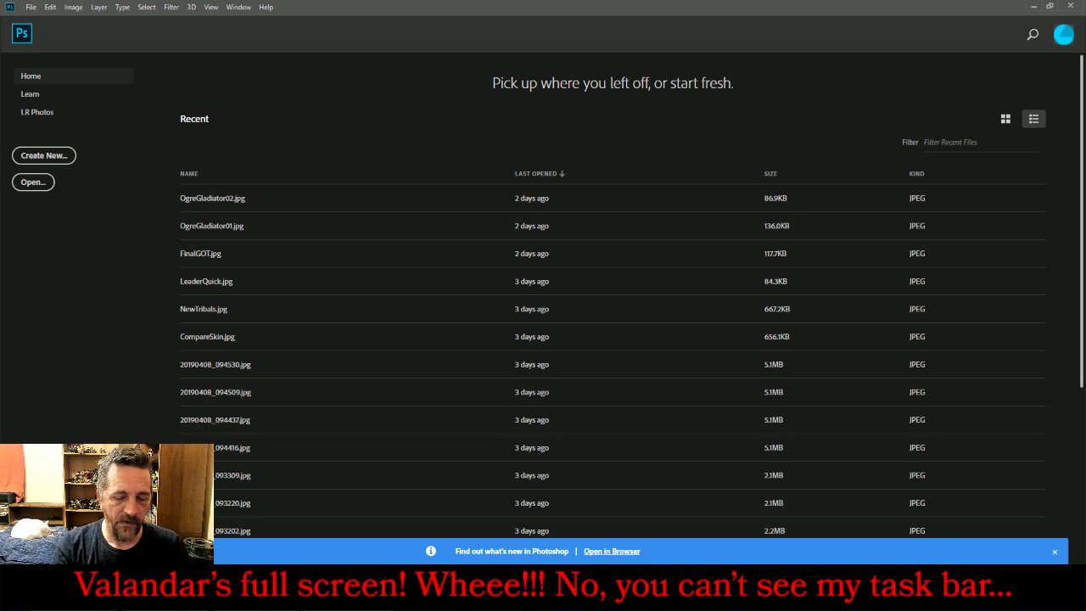
pyautogui.hotkey('ctrl', 'o')
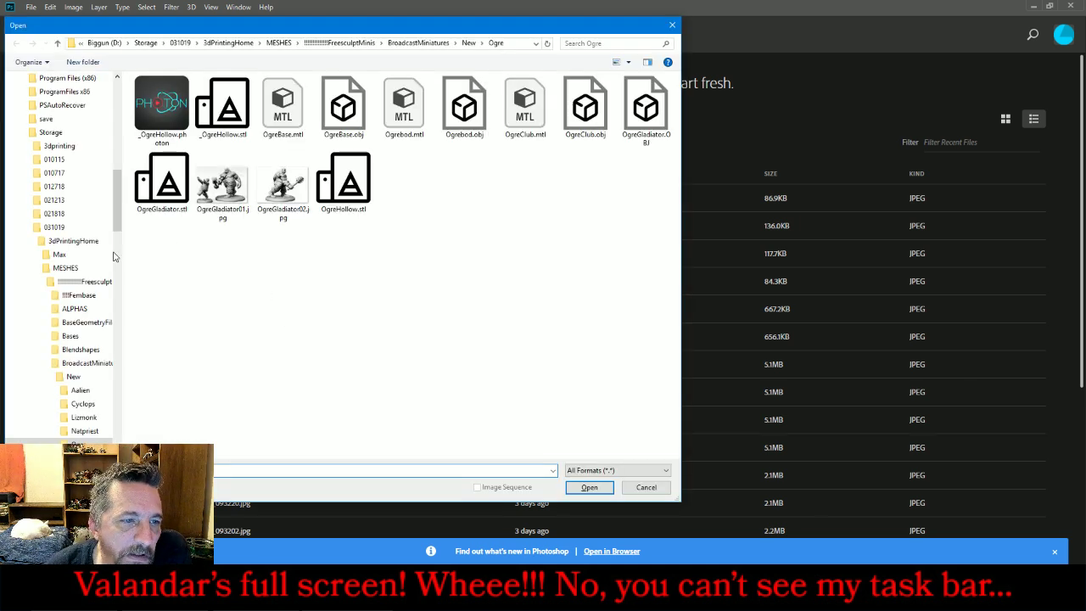
pyautogui.click(95, 287)
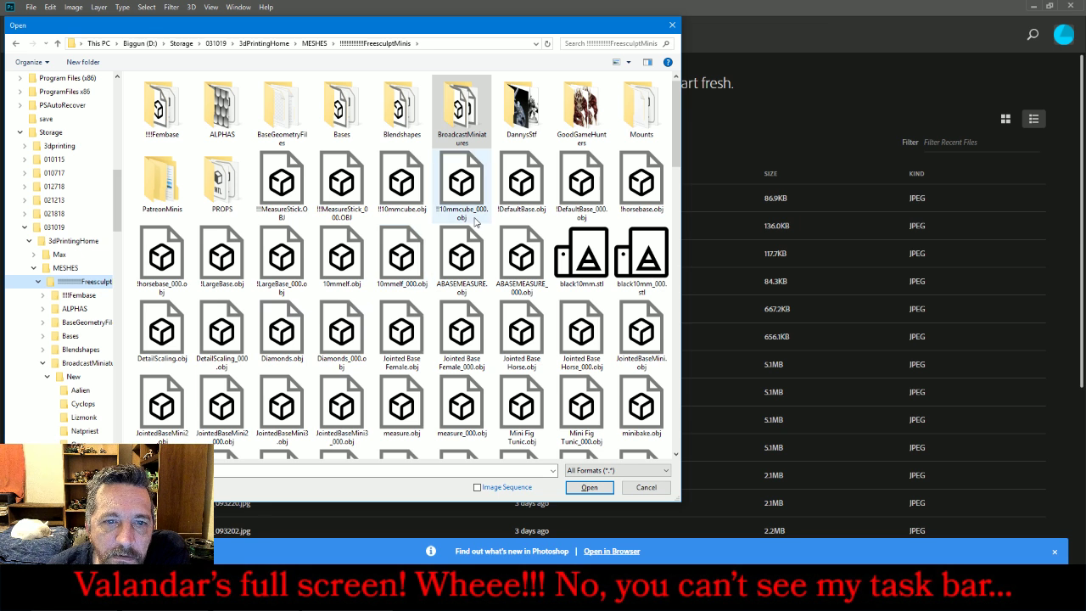
pyautogui.scroll(-3, 475, 222)
pyautogui.scroll(-3, 475, 222)
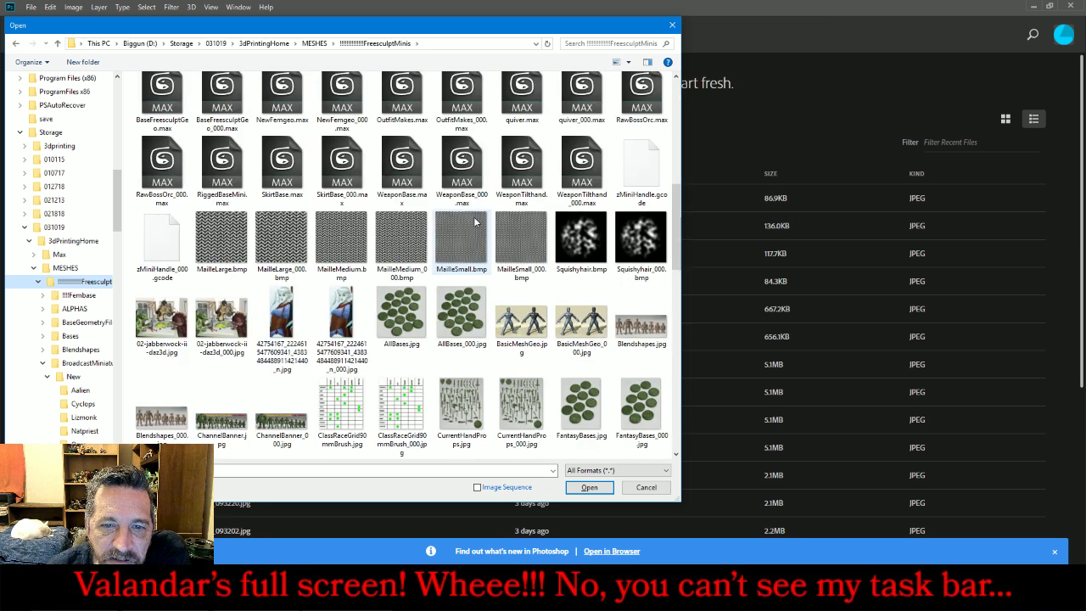
pyautogui.scroll(-6, 475, 223)
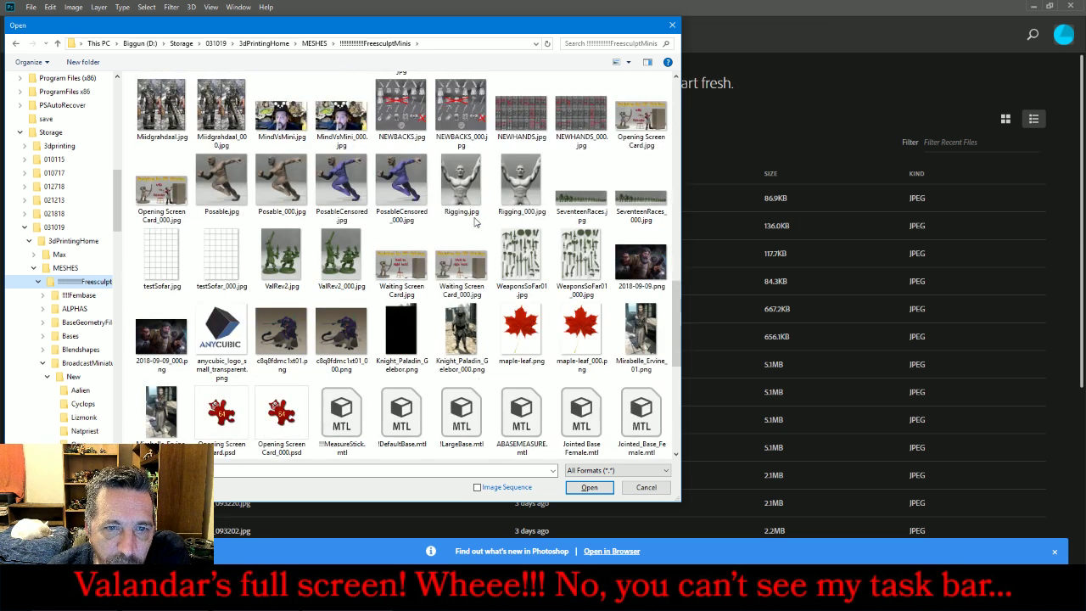
pyautogui.scroll(-3, 475, 223)
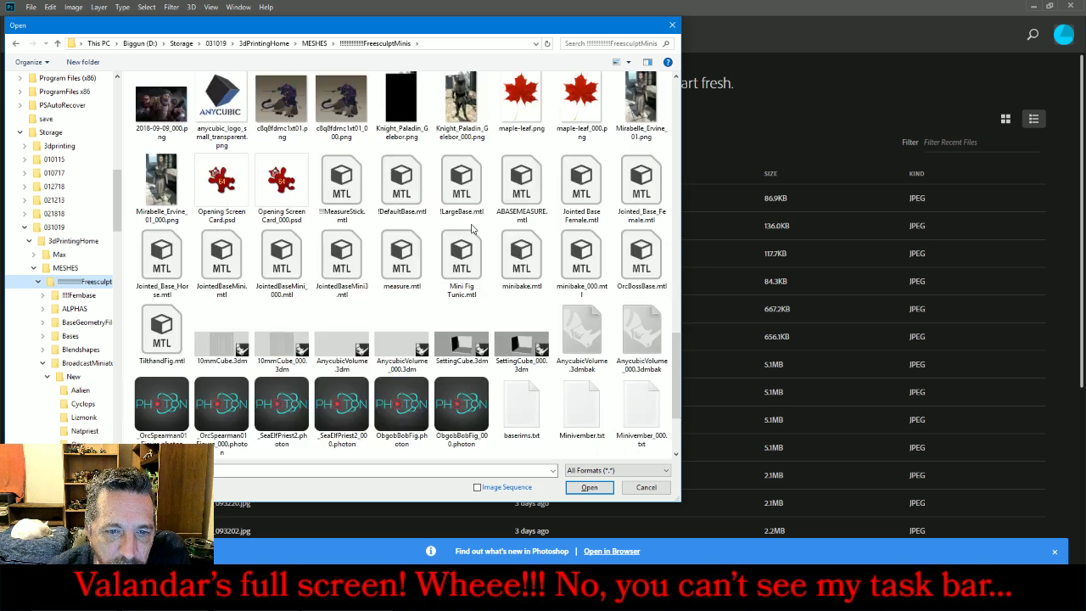
pyautogui.scroll(-2, 486, 311)
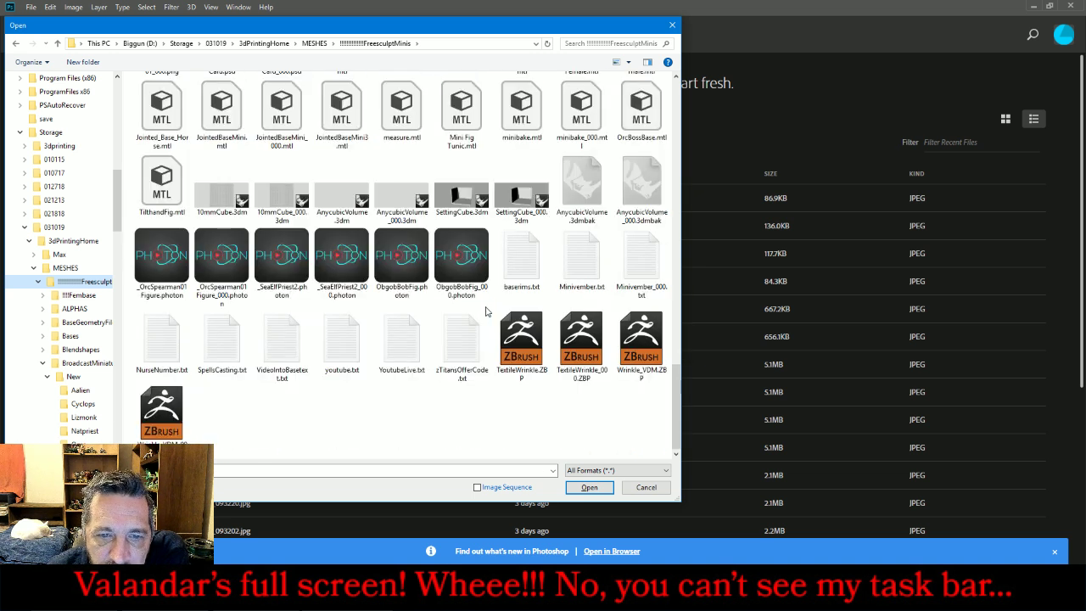
# - Limit the files listed for opening to the Photoshop format (PSD, PDD, PSDT)
pyautogui.rightClick(379, 425)
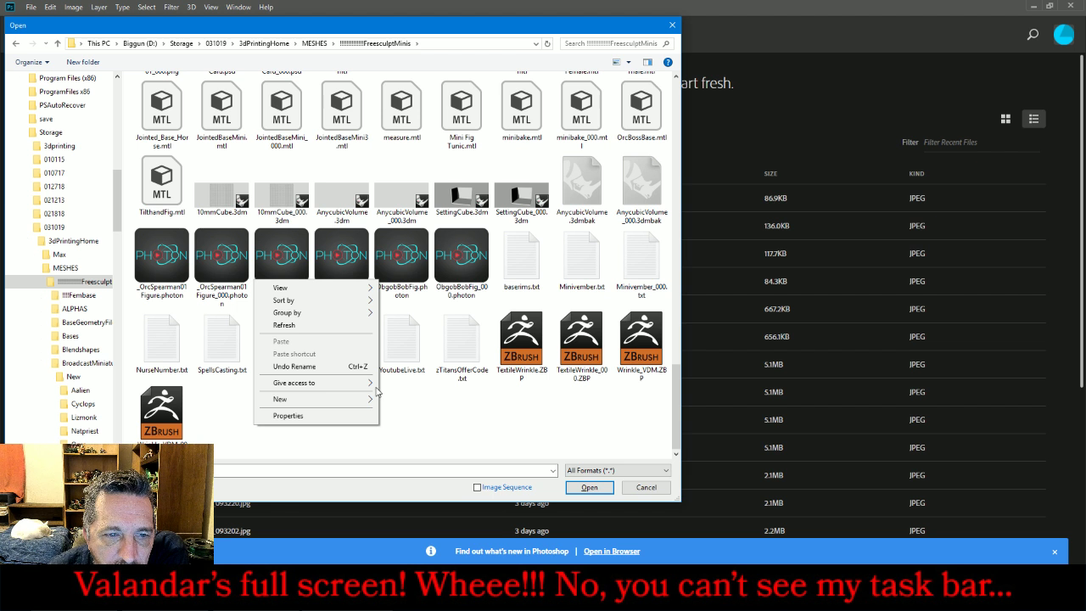
pyautogui.moveTo(350, 303)
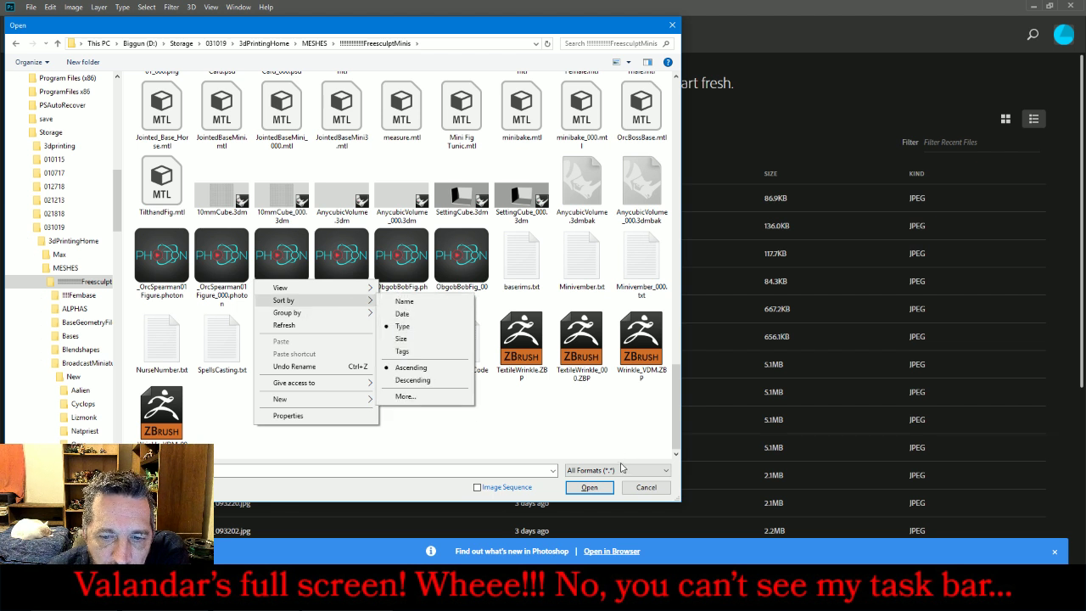
pyautogui.click(623, 469)
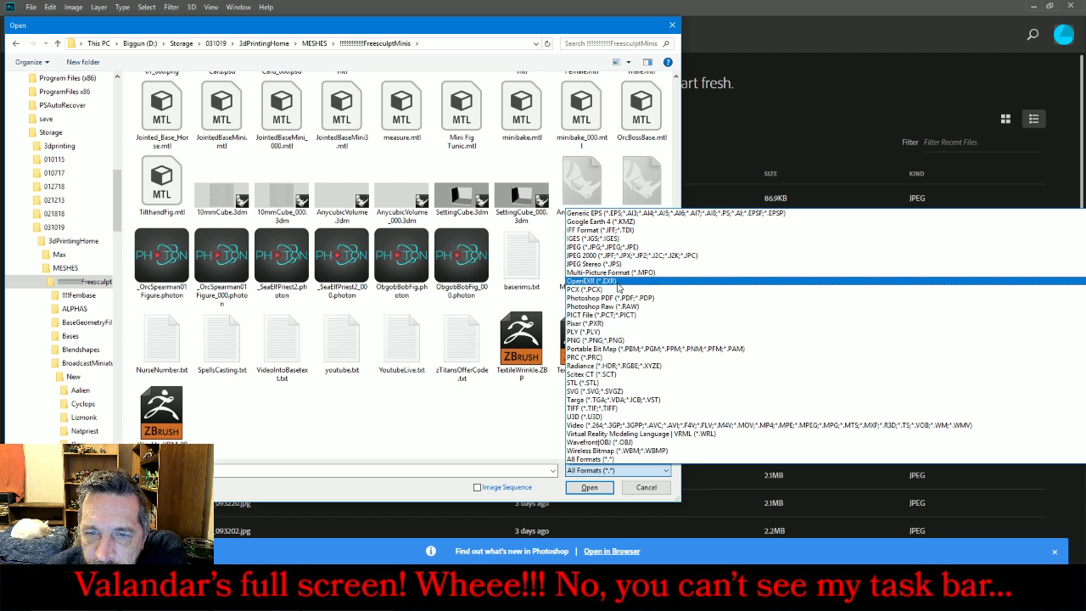
pyautogui.scroll(5, 620, 417)
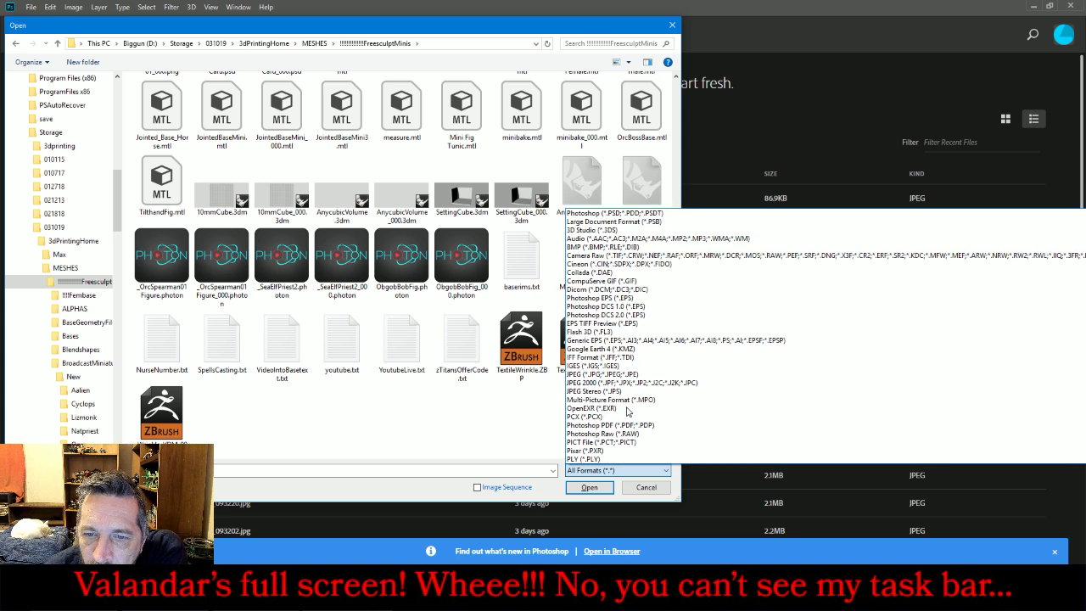
pyautogui.click(601, 213)
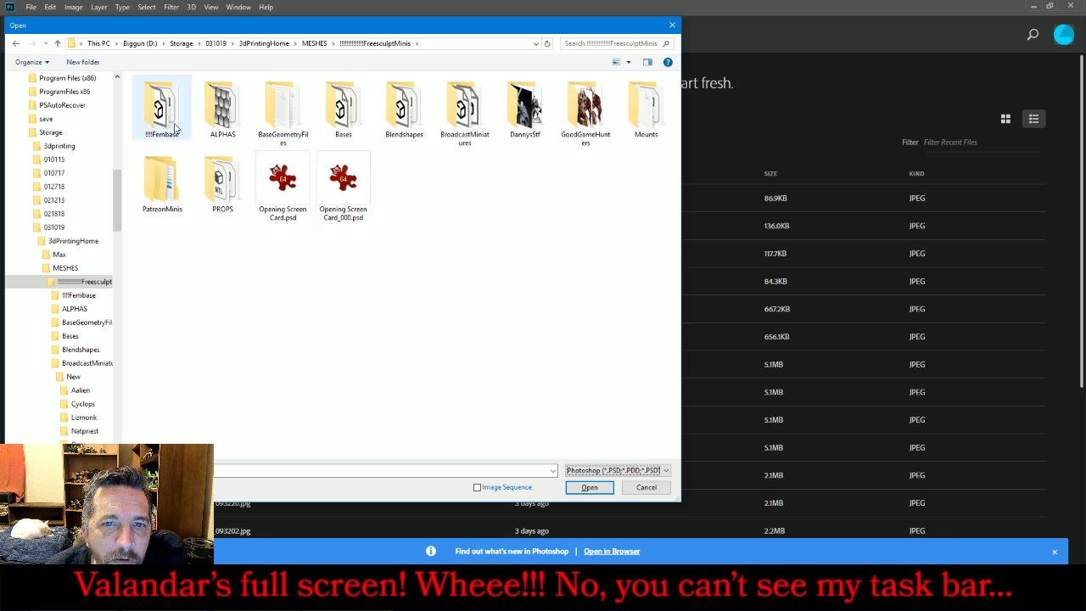
# - Open ConeSpikeAlpha.psd from the MESHES folder and move its document window to the middle of the workspace
pyautogui.click(57, 43)
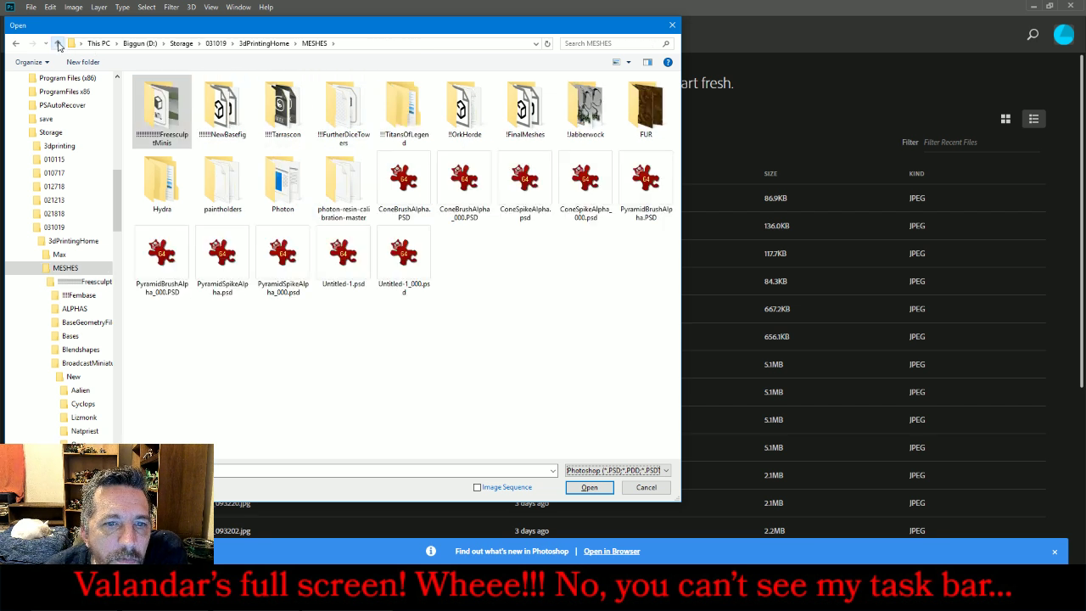
pyautogui.click(525, 189)
pyautogui.doubleClick(524, 189)
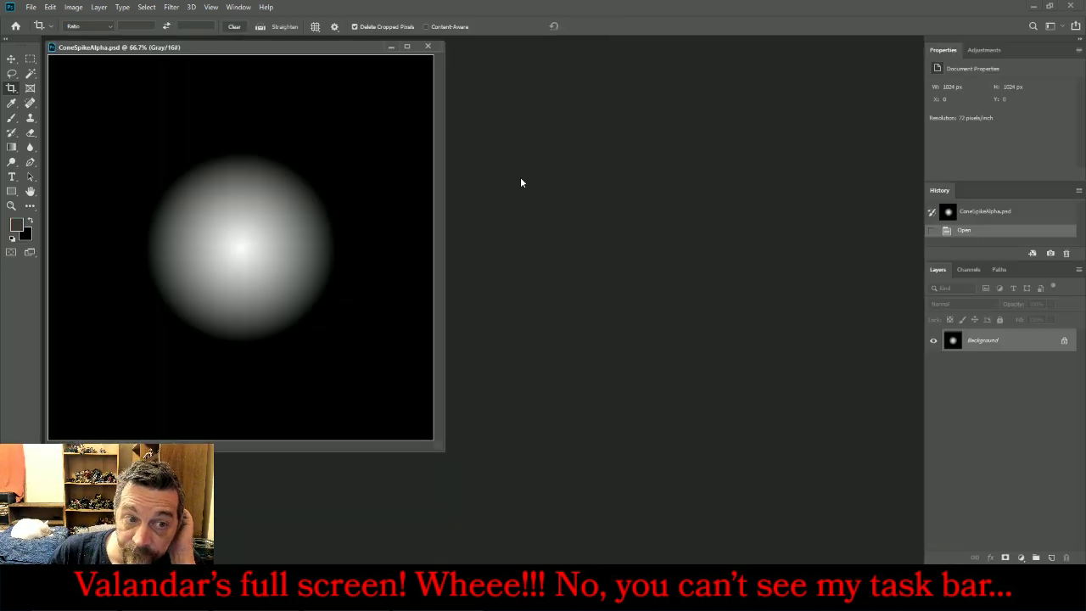
pyautogui.moveTo(309, 47); pyautogui.dragTo(598, 75)
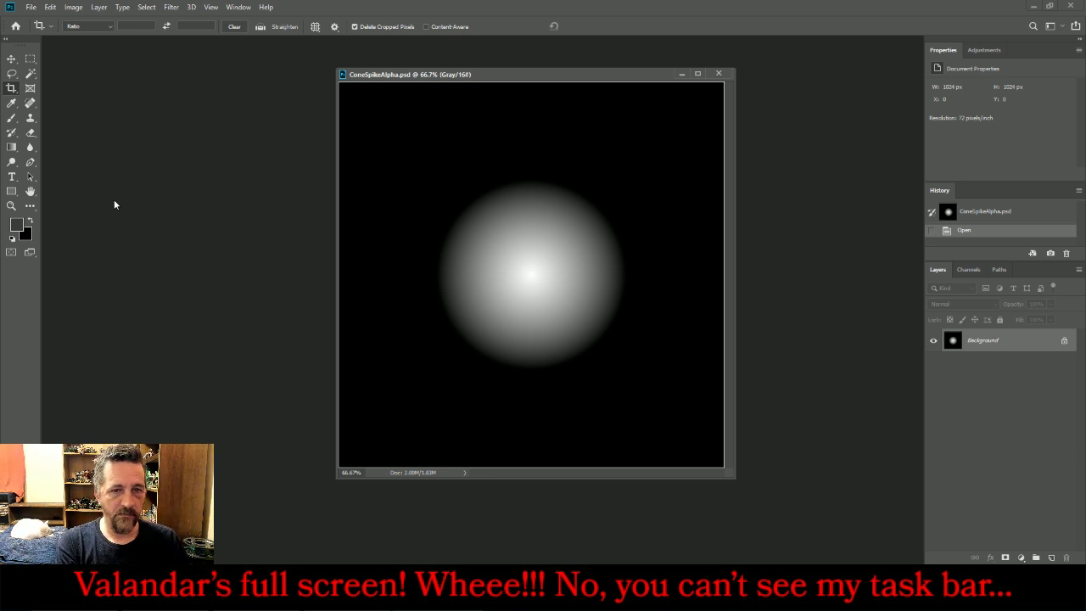
# - Enlarge the canvas to 2048 by 2048 pixels around the centred cone image
pyautogui.hotkey('ctrl', 'alt', 'c')
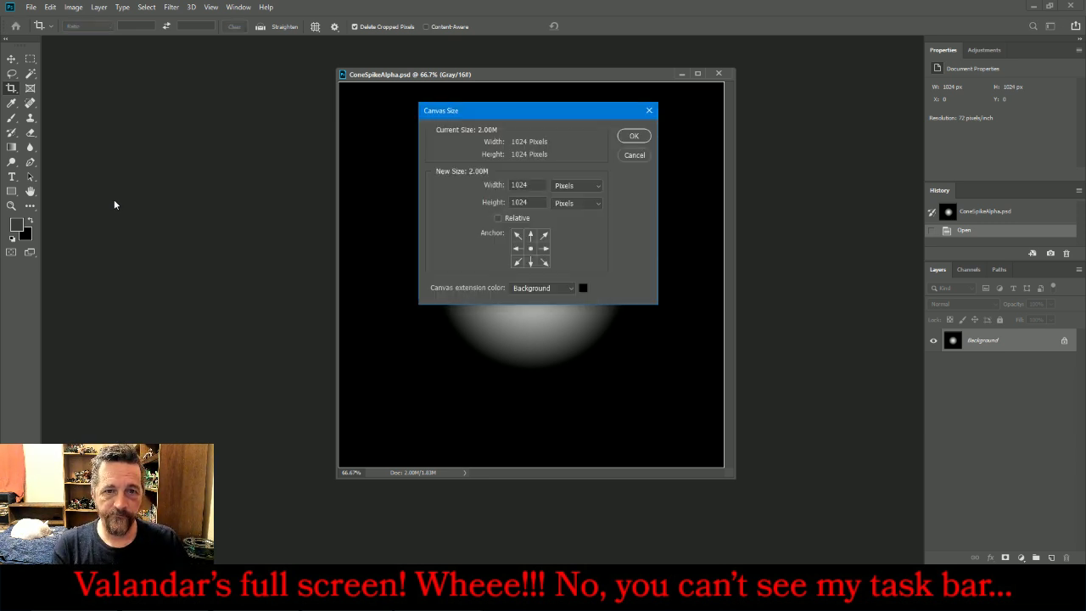
pyautogui.click(490, 187)
pyautogui.write('2048')
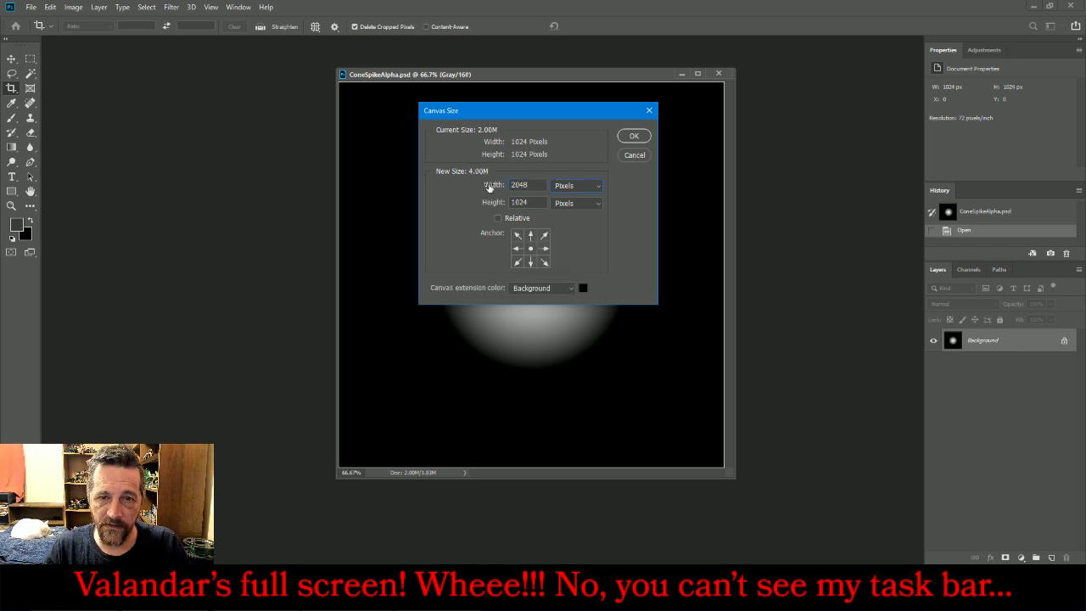
pyautogui.press('Tab')
pyautogui.write('2048')
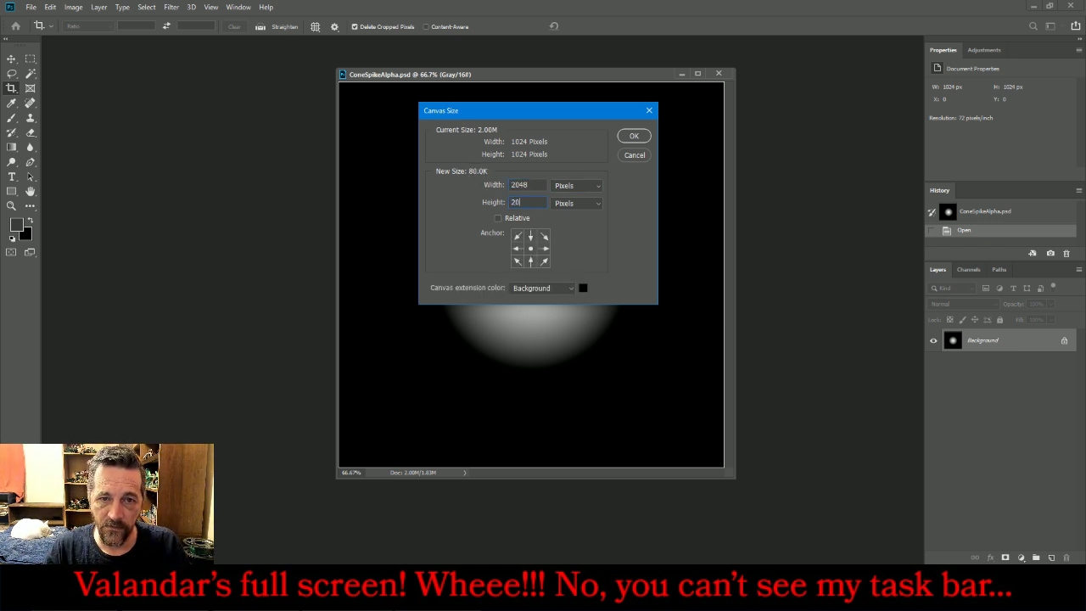
pyautogui.press('Return')
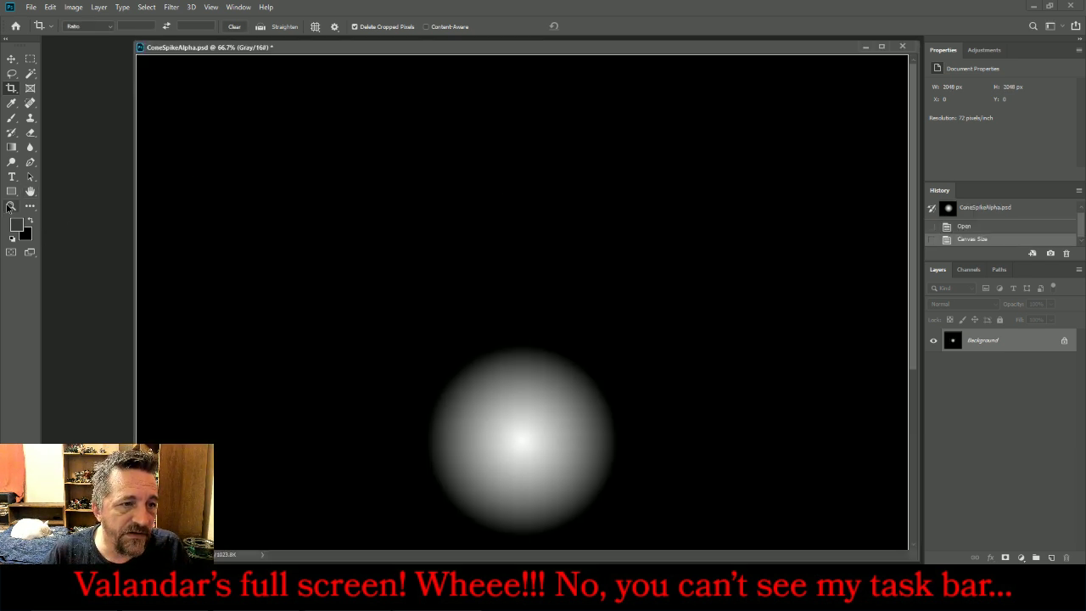
# - Add a new empty layer above the background, with the whole enlarged canvas in view
pyautogui.click(10, 206)
pyautogui.rightClick(536, 199)
pyautogui.click(548, 205)
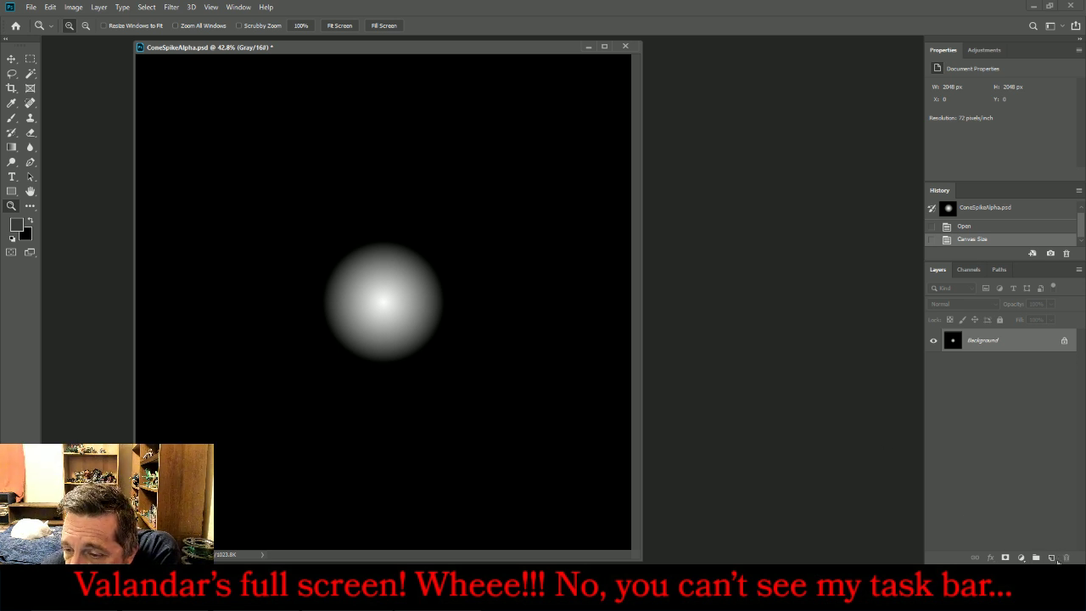
pyautogui.click(1052, 558)
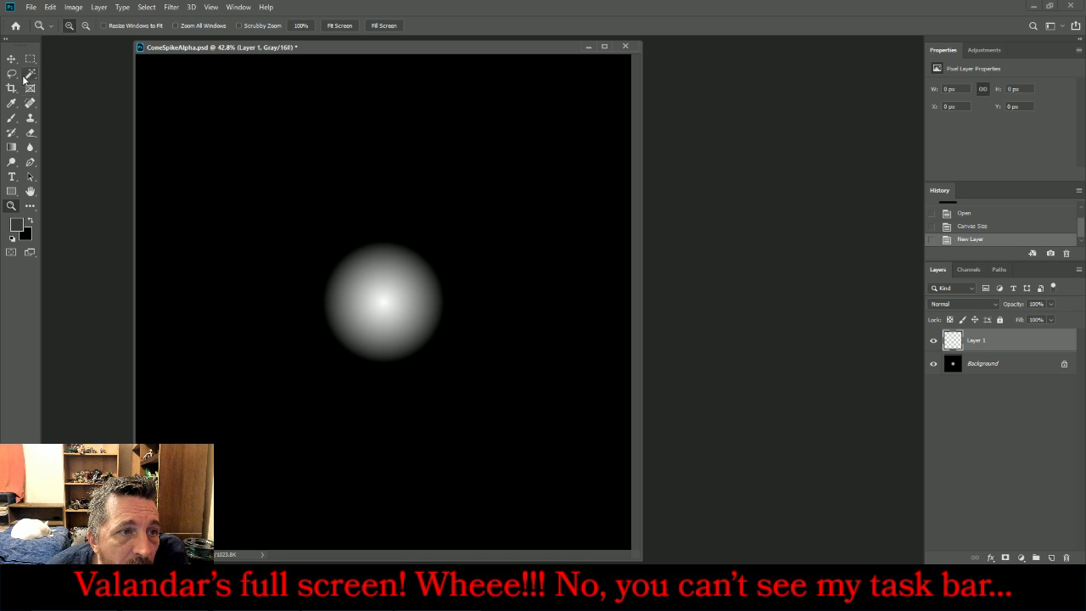
# - Activate the Brush tool and set its size to 512 px
pyautogui.click(11, 120)
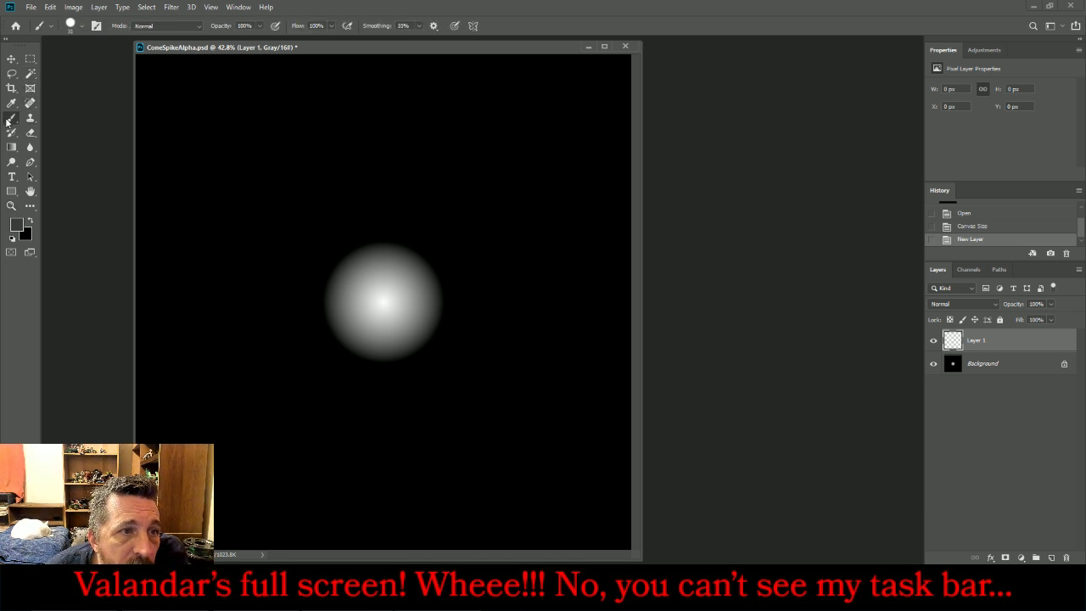
pyautogui.click(72, 26)
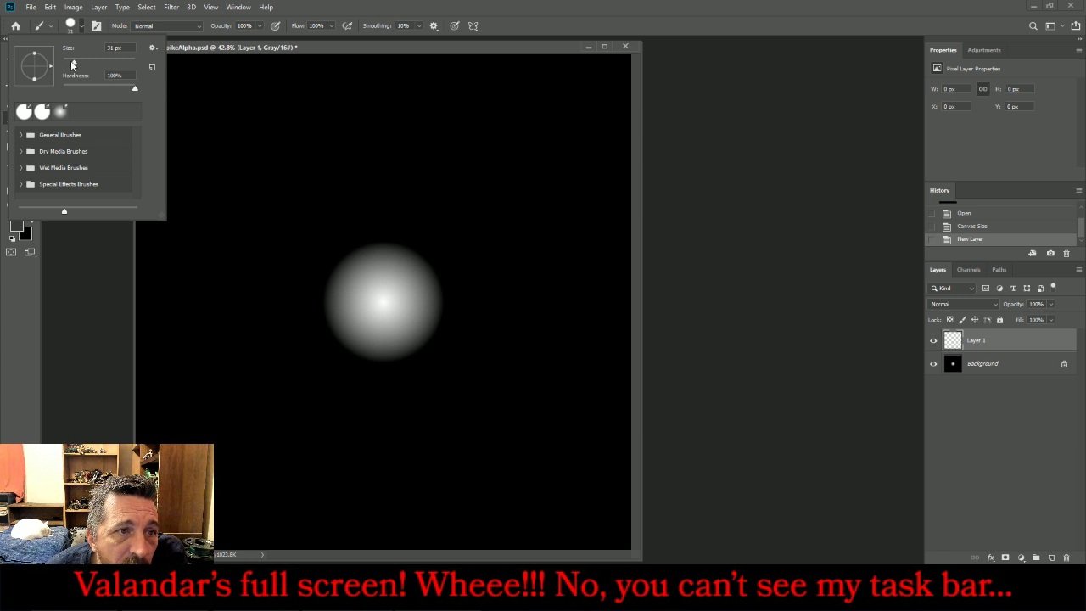
pyautogui.moveTo(74, 65); pyautogui.dragTo(123, 65)
pyautogui.write('512')
pyautogui.press('Return')
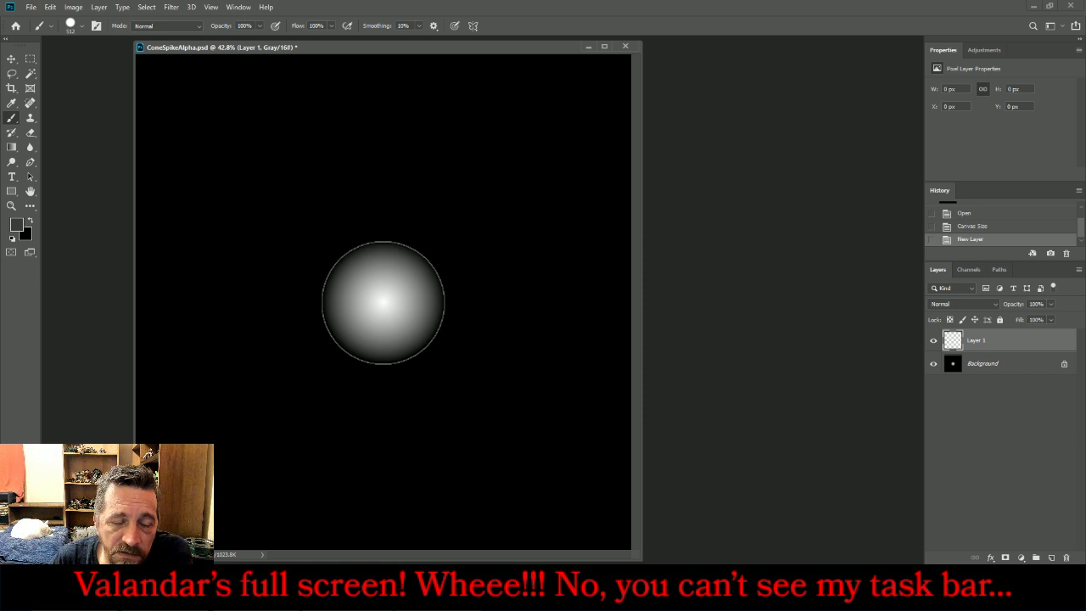
# - Enlarge the brush to 1024 px after trying 768 px
pyautogui.click(72, 26)
pyautogui.click(115, 47)
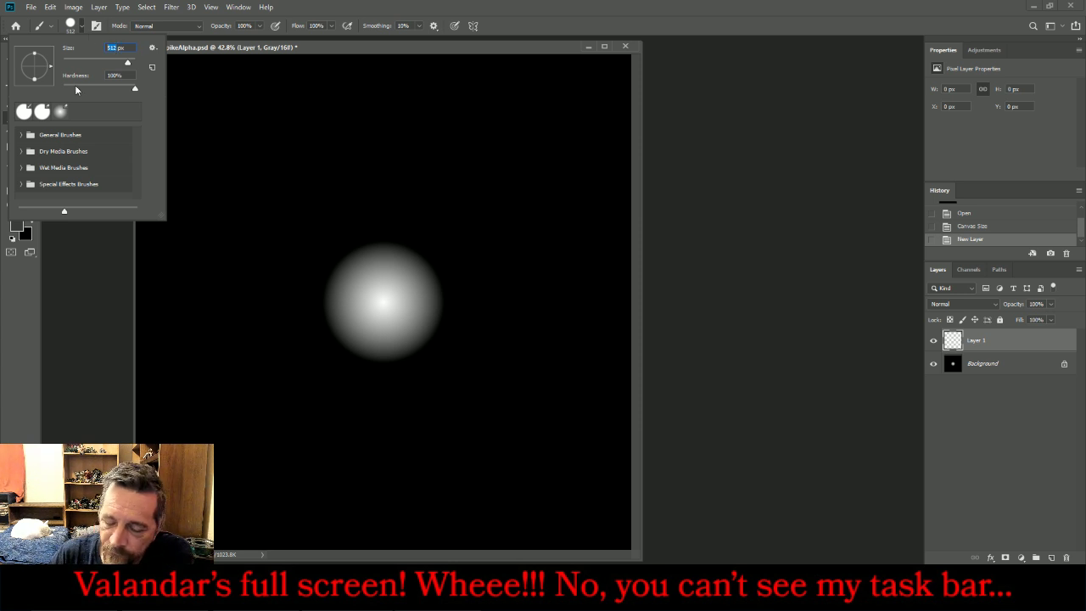
pyautogui.write('768')
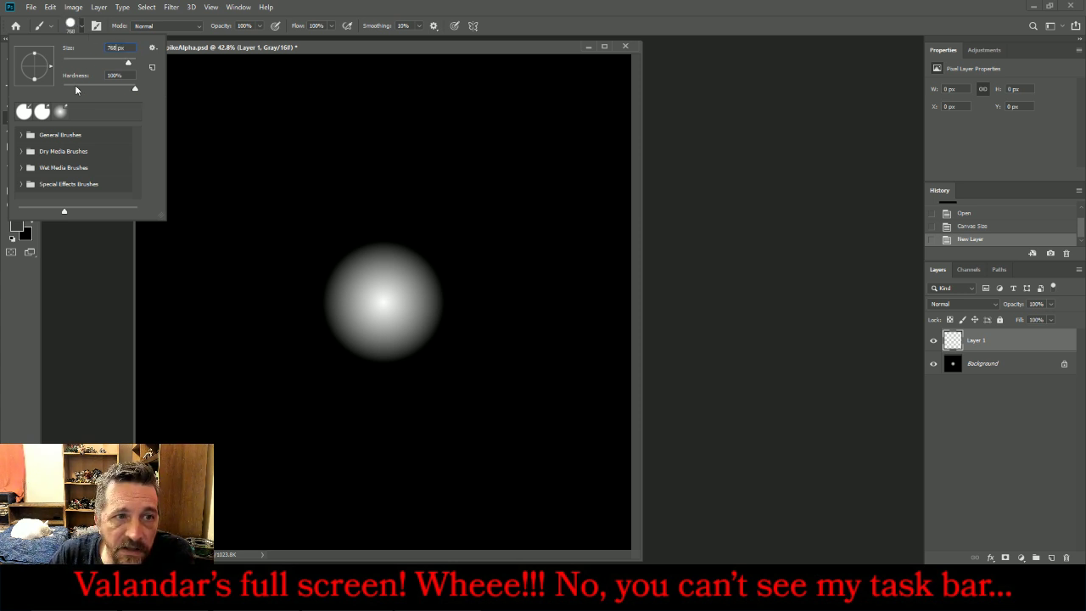
pyautogui.write('10')
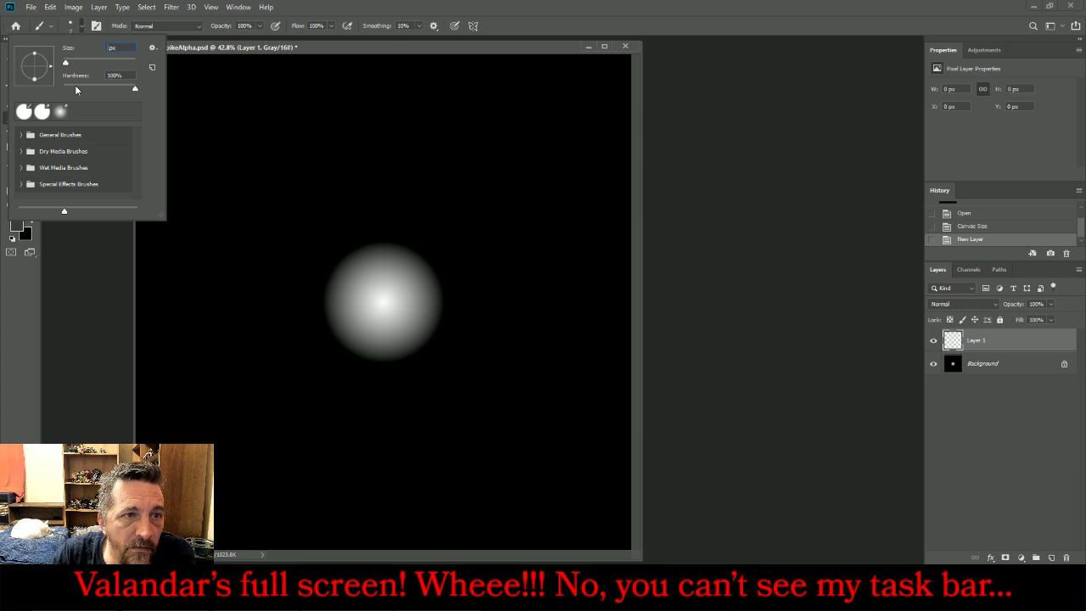
pyautogui.write('24')
pyautogui.press('Return')
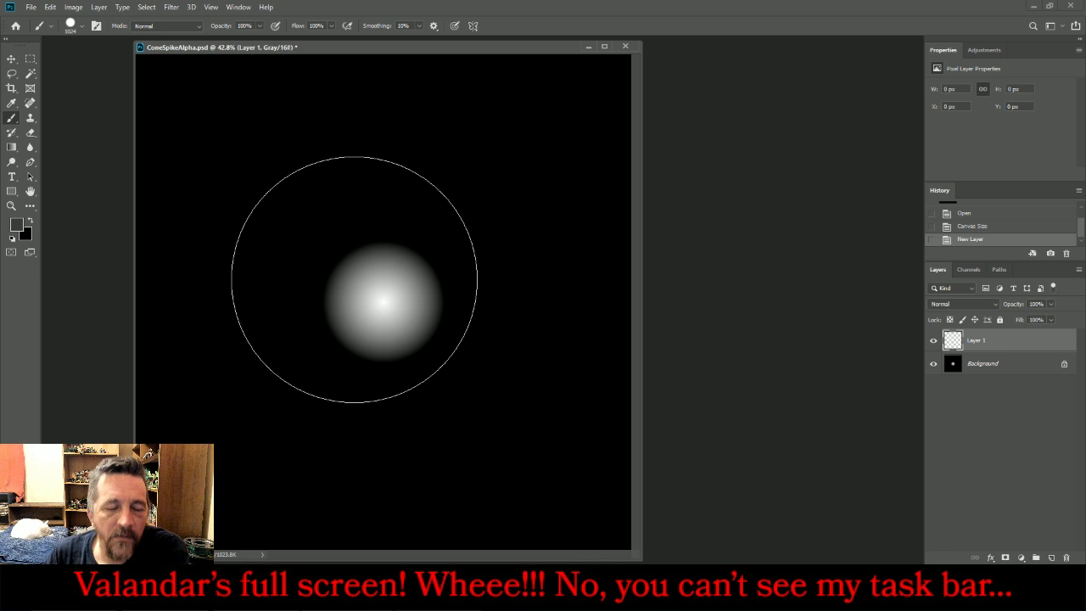
# - Show the grid over the canvas as an alignment aid
pyautogui.click(210, 7)
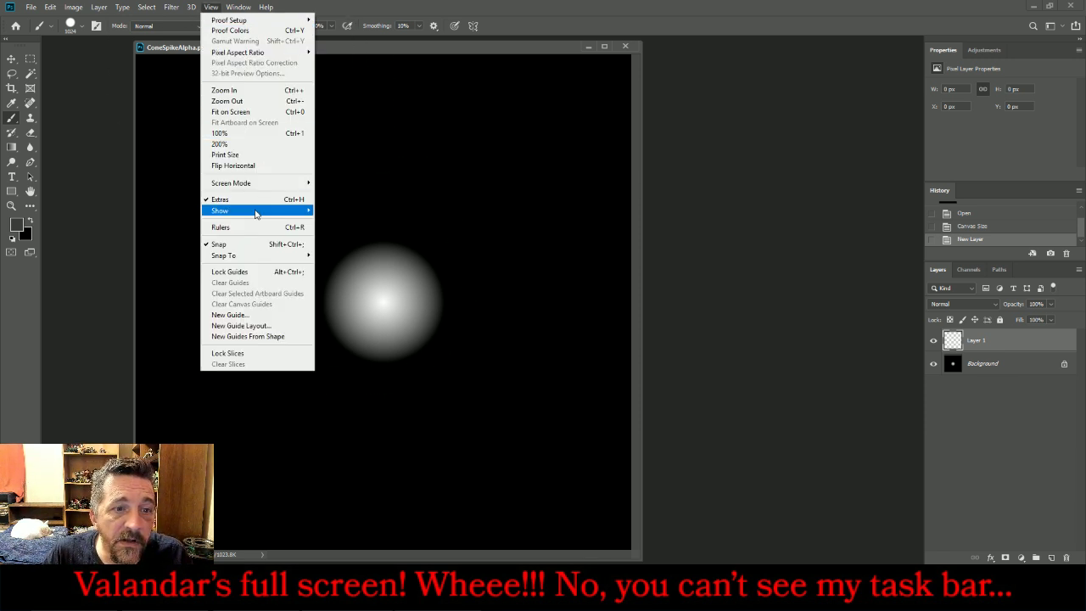
pyautogui.moveTo(280, 211)
pyautogui.click(343, 243)
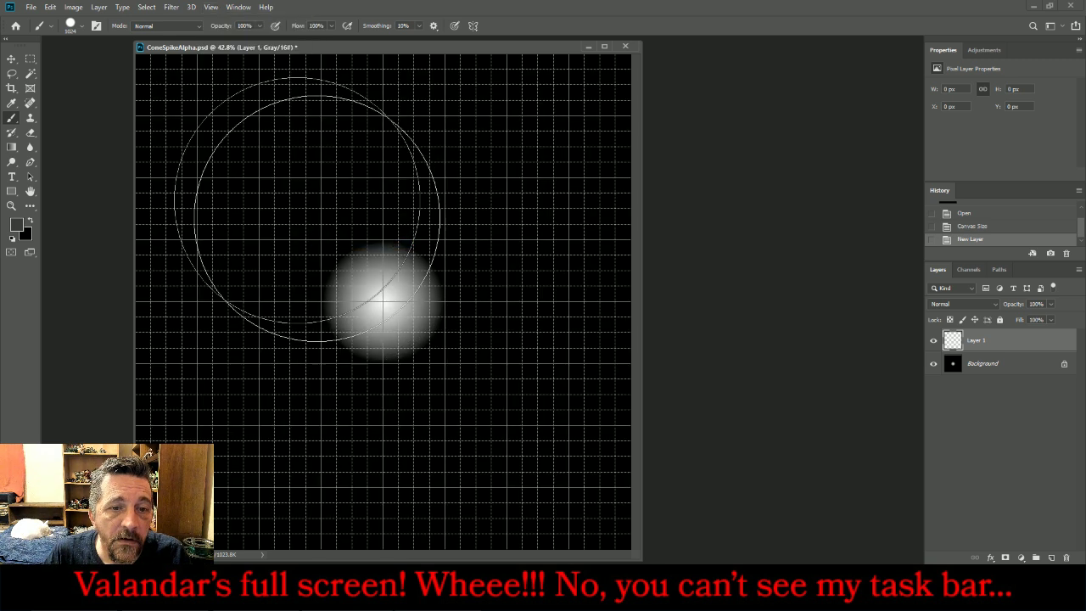
# - In the Guides, Grid & Slices preferences, change the grid color to the lighter pinkish grey #ba9b9b
pyautogui.click(50, 8)
pyautogui.moveTo(93, 469)
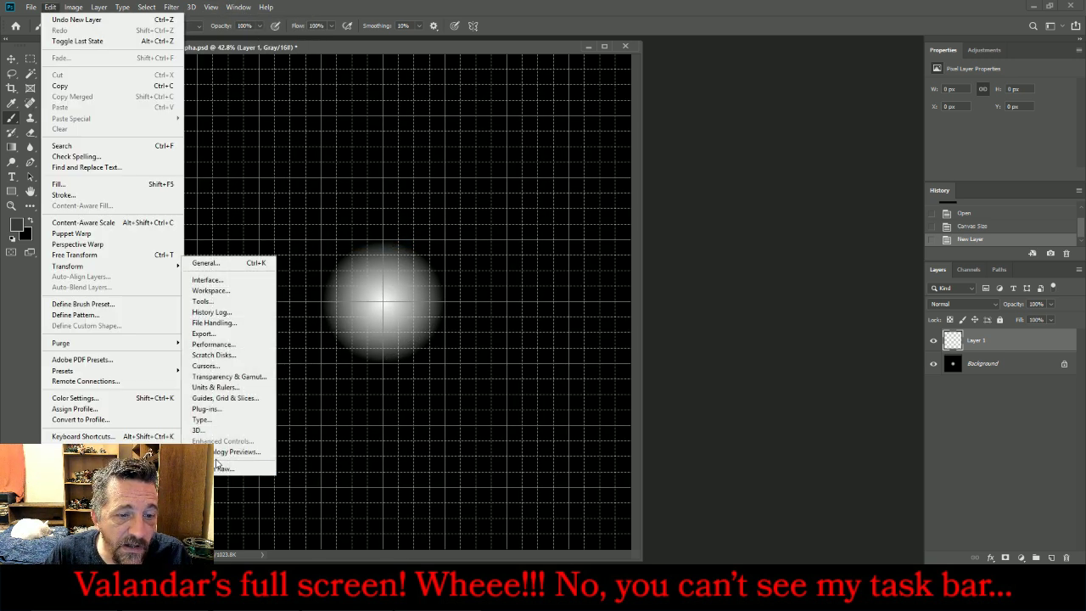
pyautogui.click(225, 398)
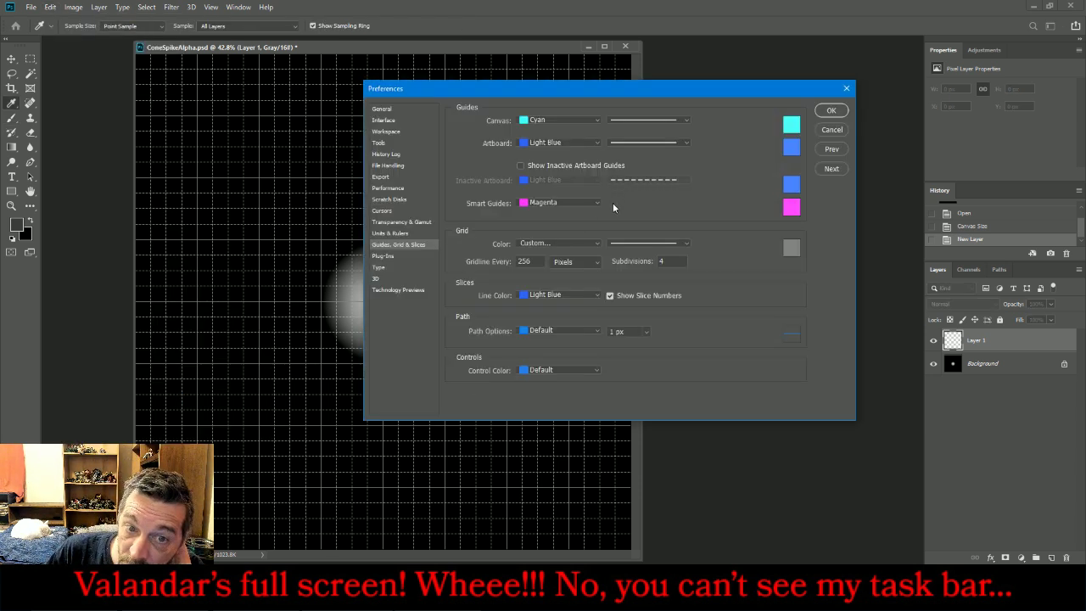
pyautogui.click(644, 245)
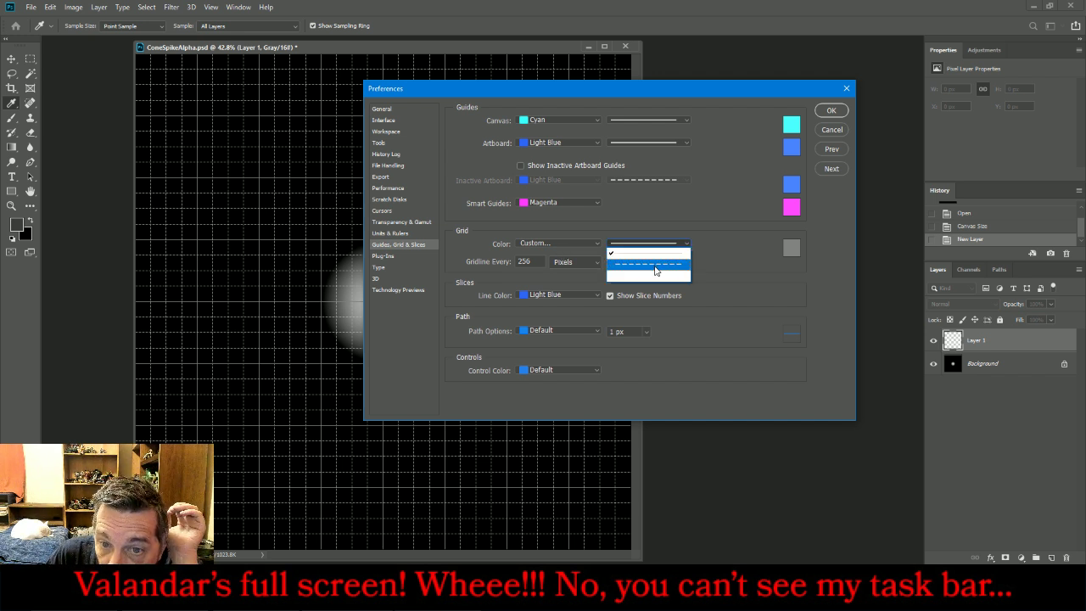
pyautogui.click(692, 246)
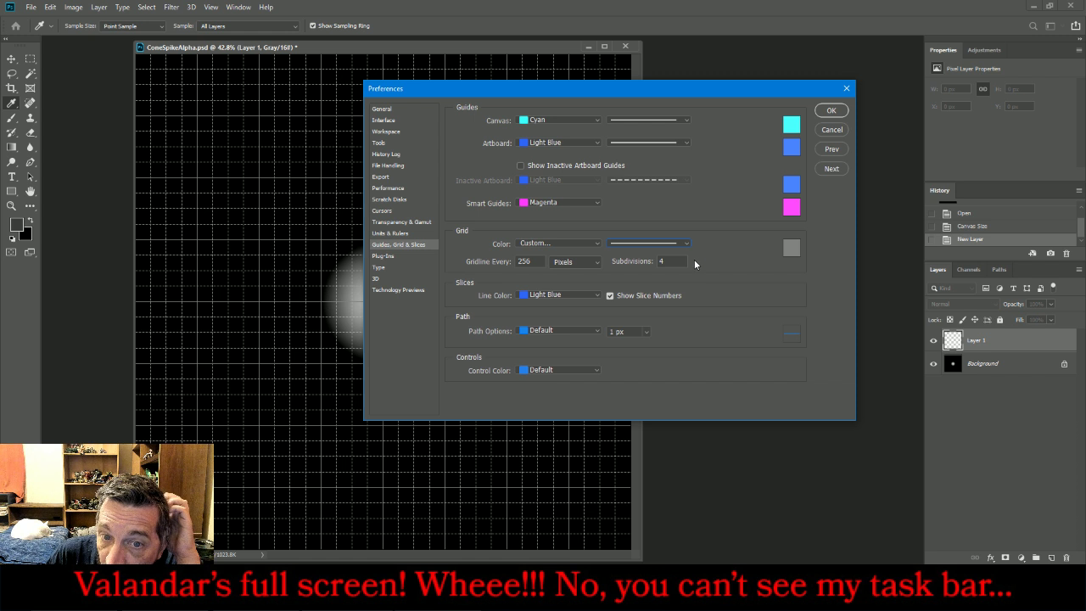
pyautogui.click(789, 248)
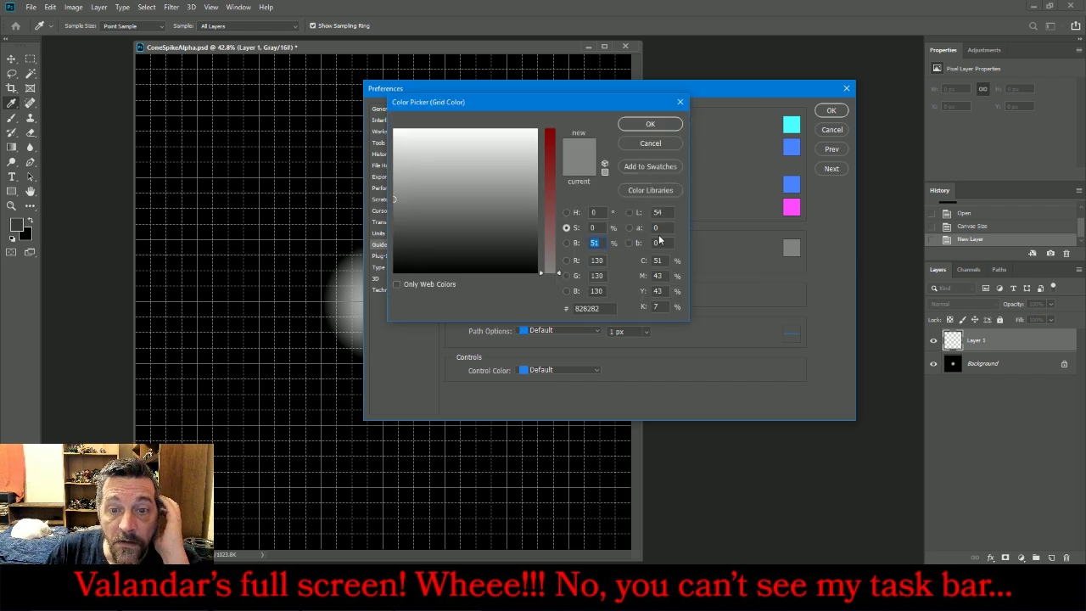
pyautogui.click(550, 248)
pyautogui.click(566, 242)
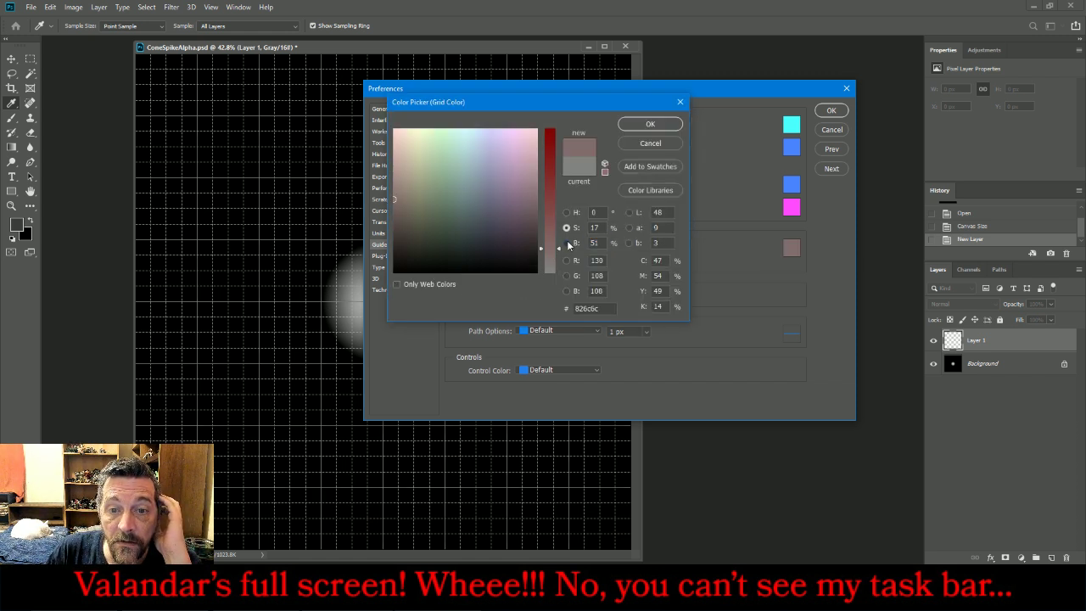
pyautogui.click(550, 168)
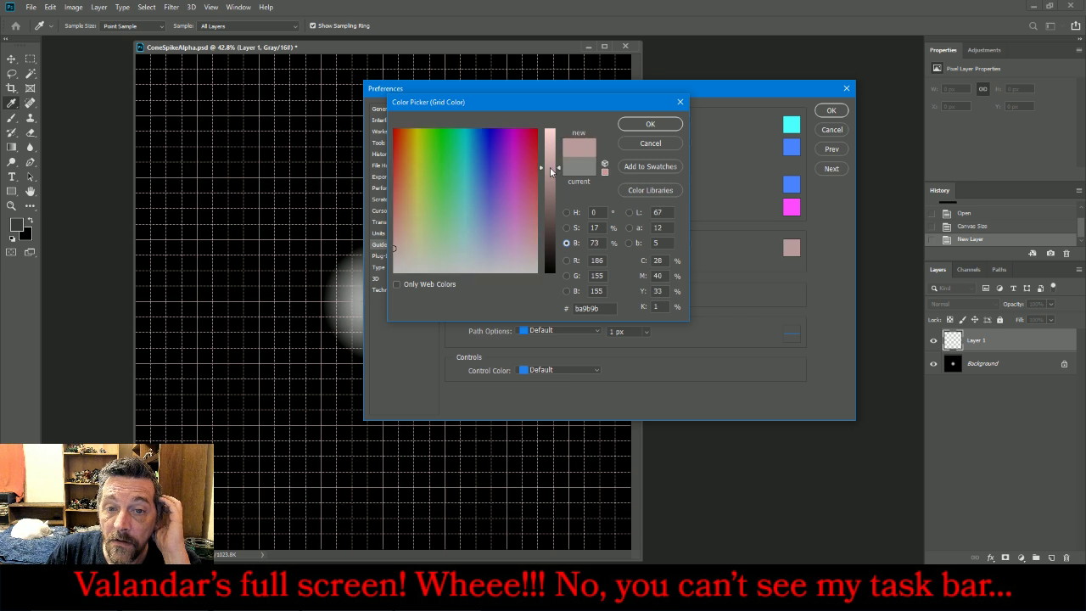
pyautogui.click(643, 124)
# - Set a gridline every 512 pixels with 1 subdivision and apply the preferences
pyautogui.doubleClick(523, 261)
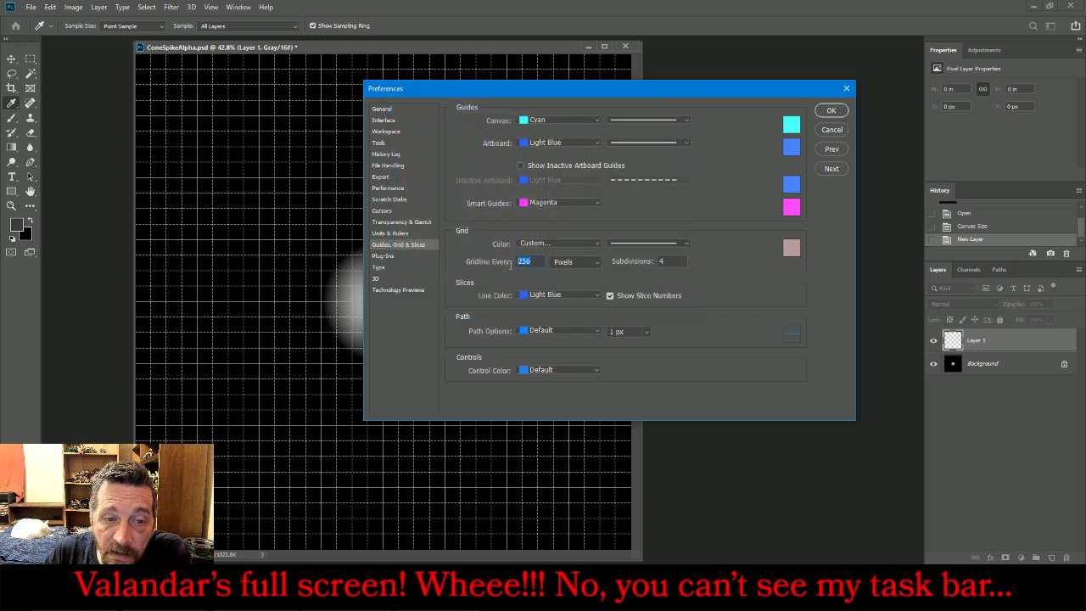
pyautogui.write('102')
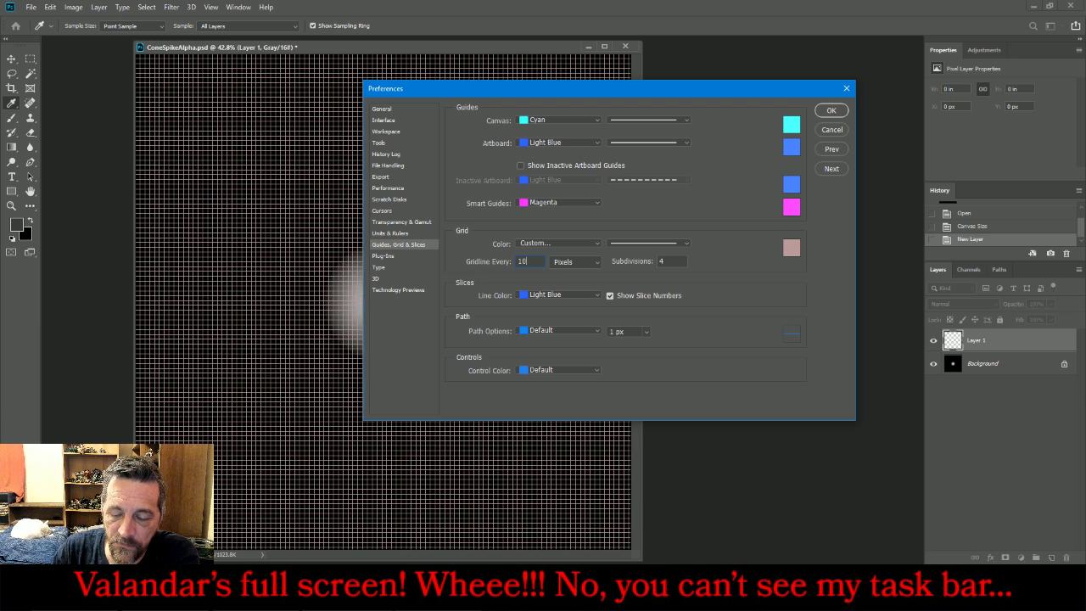
pyautogui.click(672, 263)
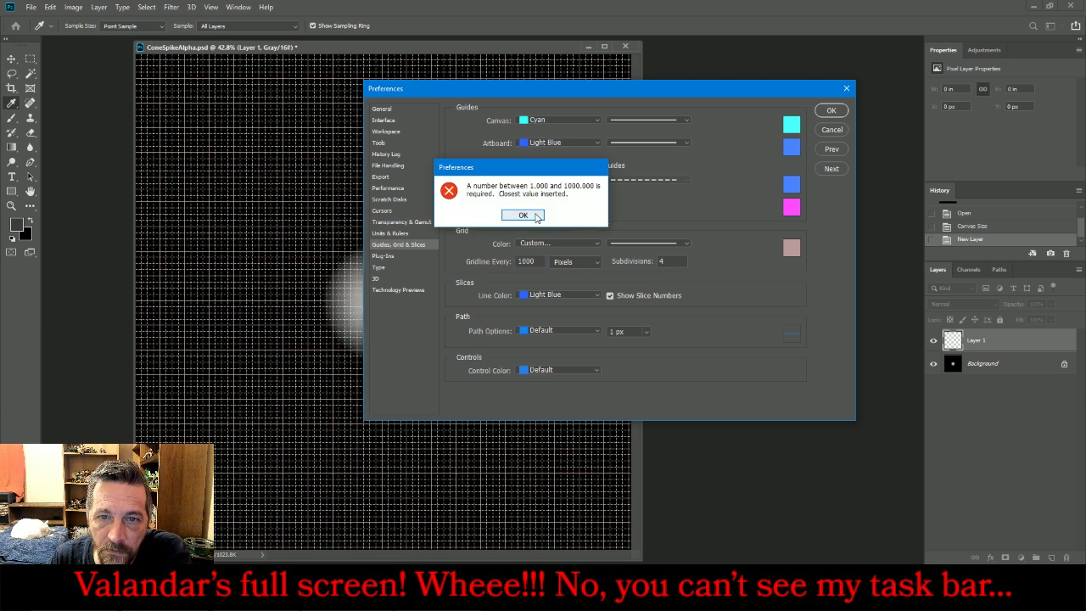
pyautogui.click(524, 215)
pyautogui.write('512')
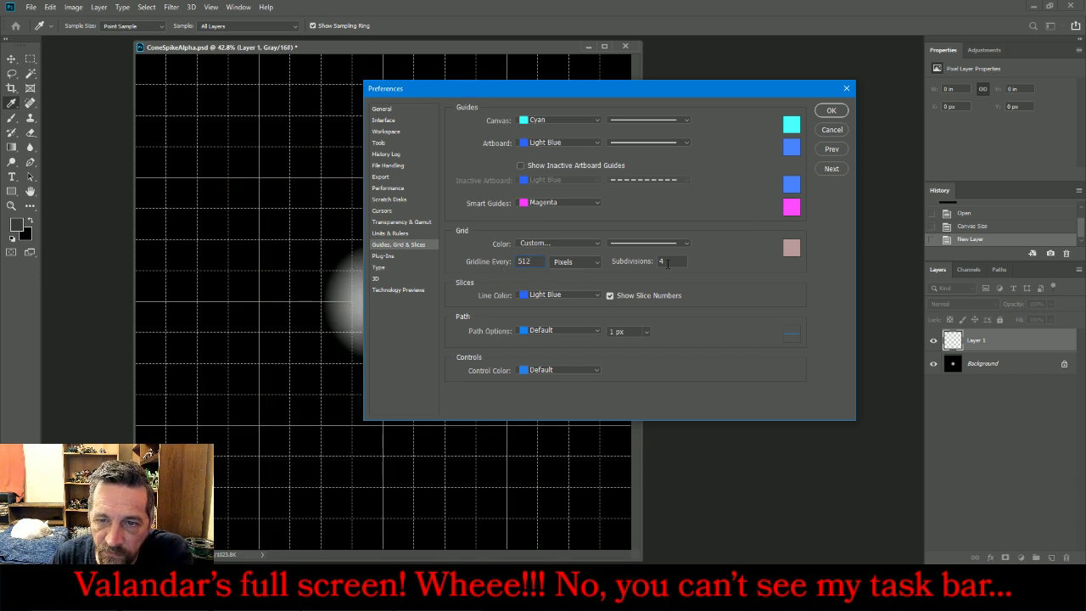
pyautogui.write('1')
pyautogui.press('Return')
# - Stamp one dark grey 1024 px brush dot on Layer 1, using the precise cursor at the central grid intersection
pyautogui.press('b')
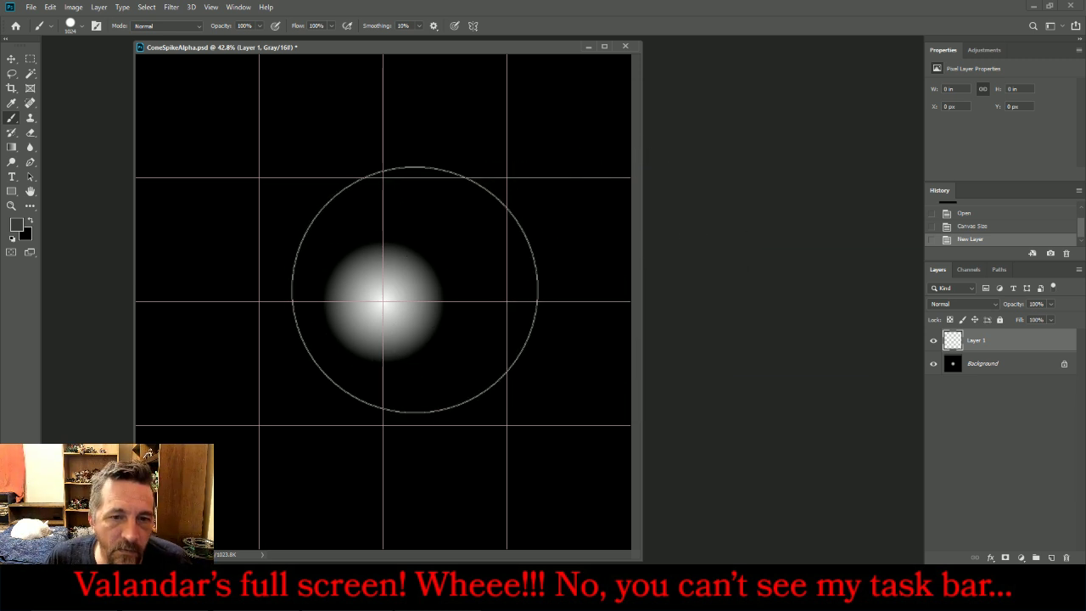
pyautogui.press('capslock')
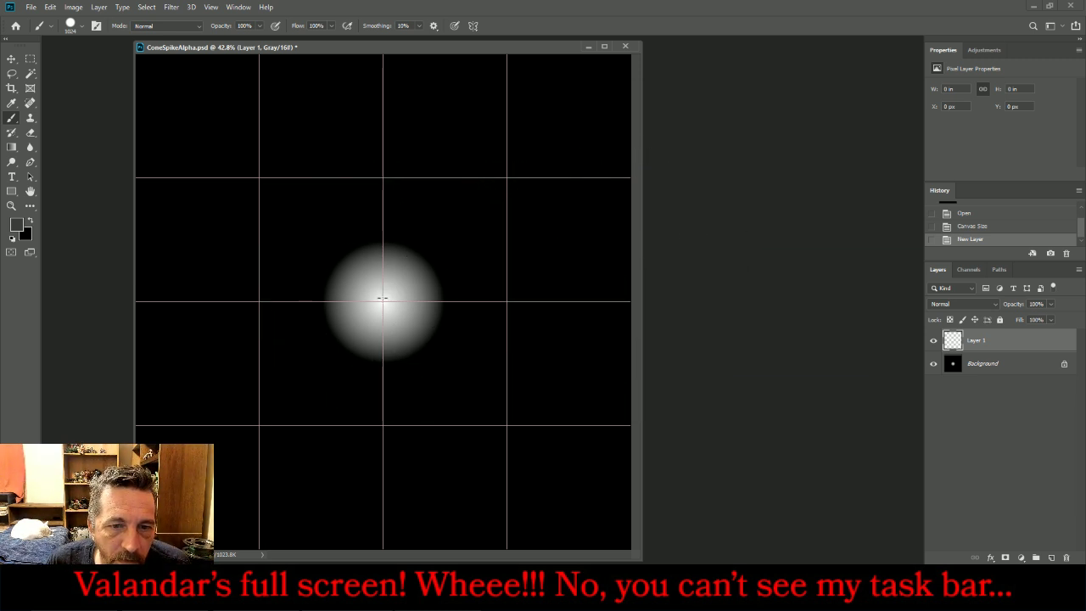
pyautogui.click(384, 301)
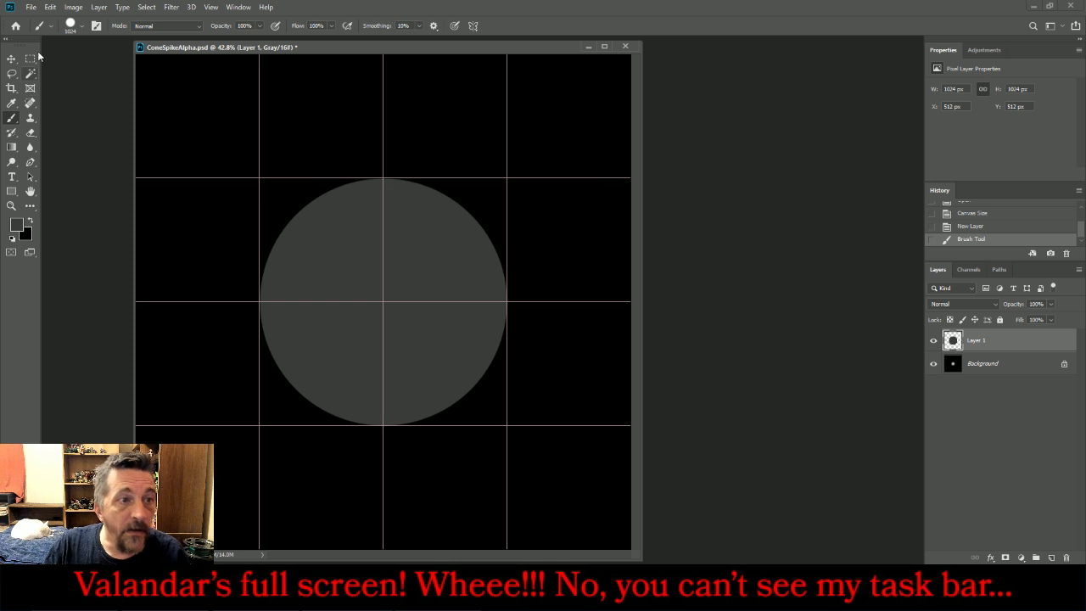
# - Cut the middle out of the grey disc with a single 768 px Eraser dab at the canvas centre, leaving a ring
pyautogui.click(31, 133)
pyautogui.click(72, 25)
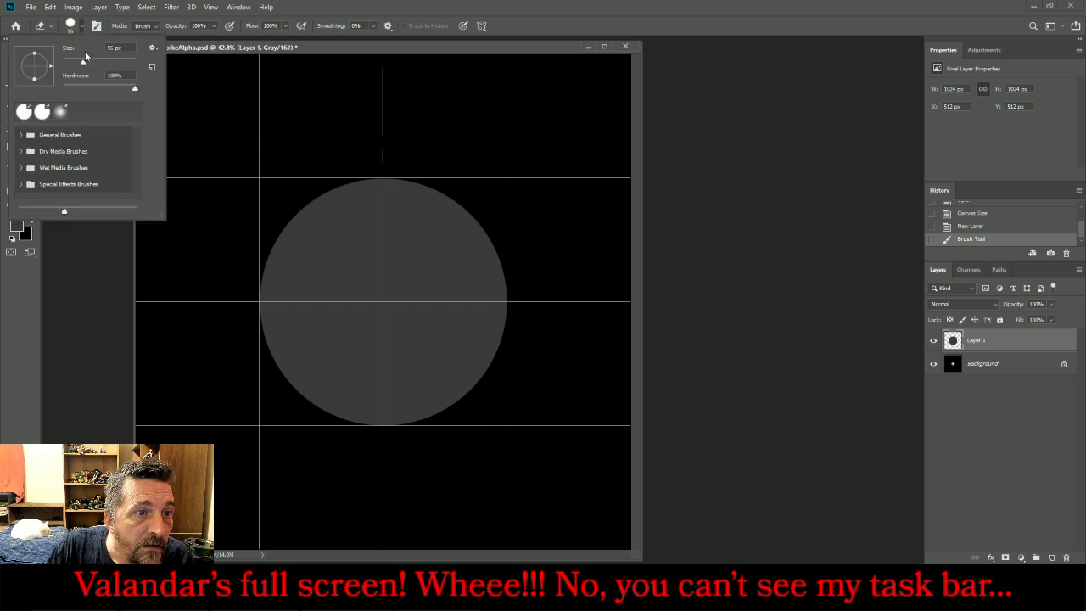
pyautogui.click(127, 47)
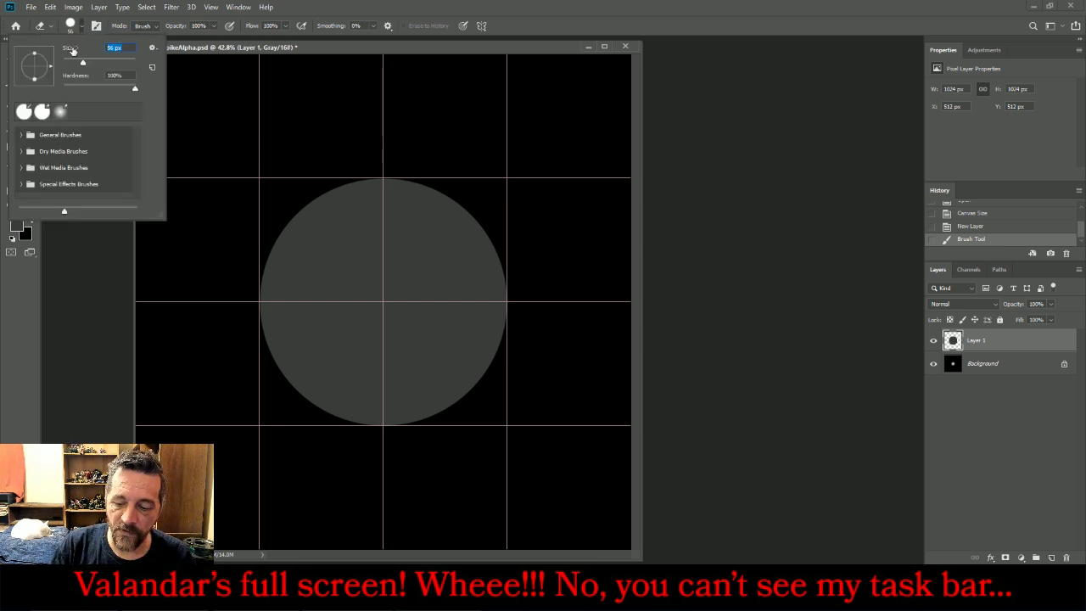
pyautogui.press('BackSpace')
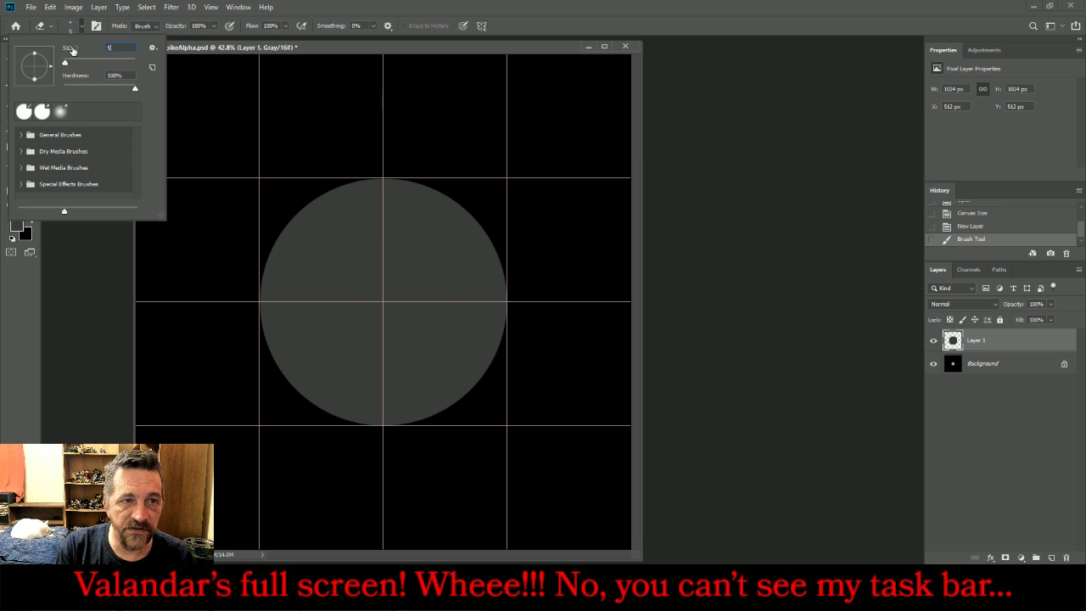
pyautogui.write('768')
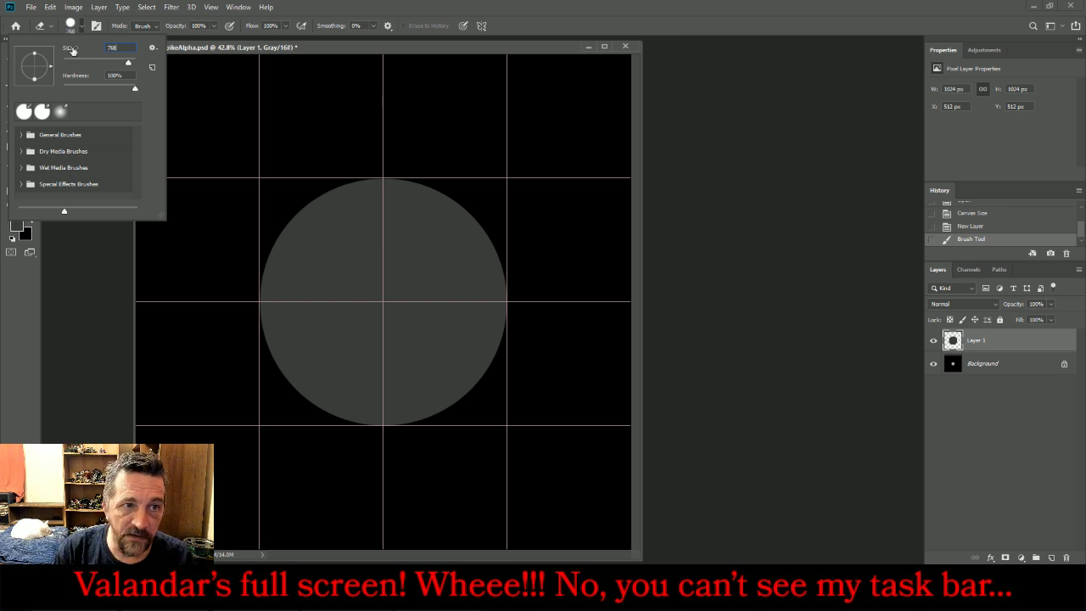
pyautogui.press('Return')
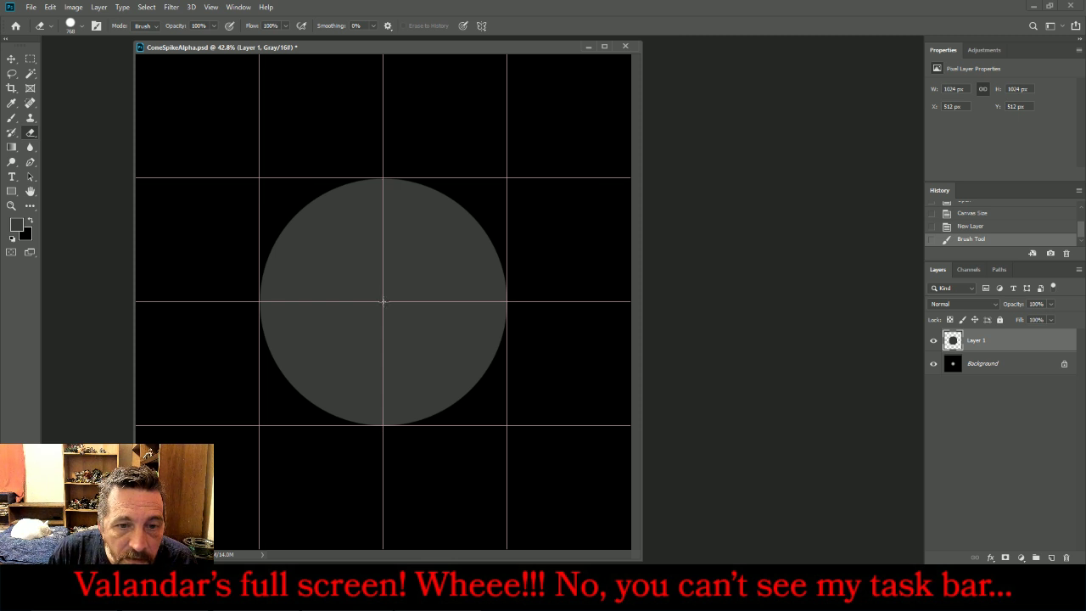
pyautogui.click(384, 301)
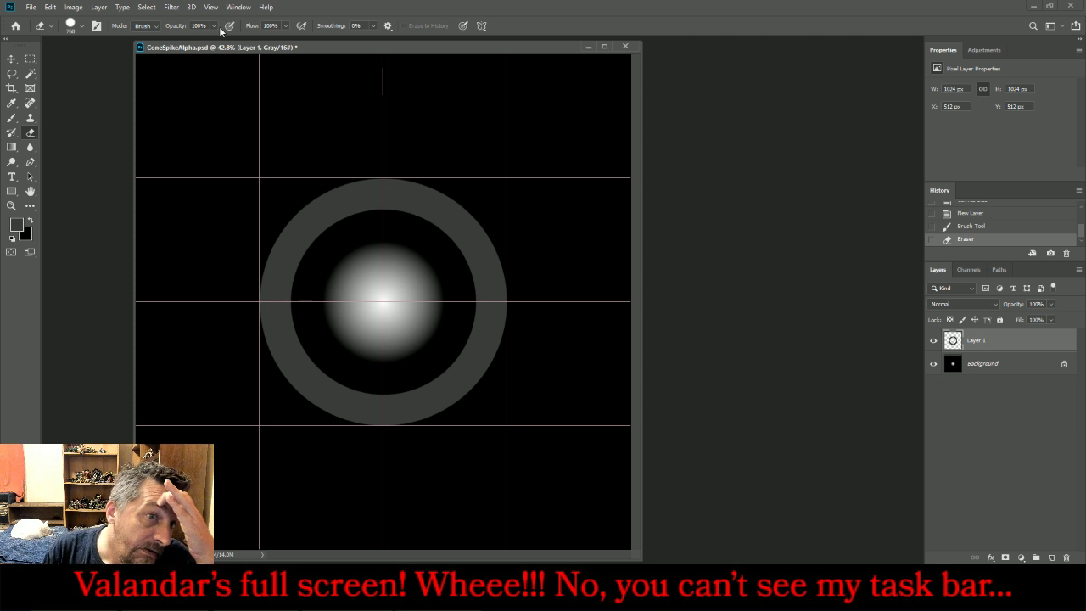
# - Soften the grey ring with a Gaussian Blur of about 95.6 pixels radius
pyautogui.click(172, 8)
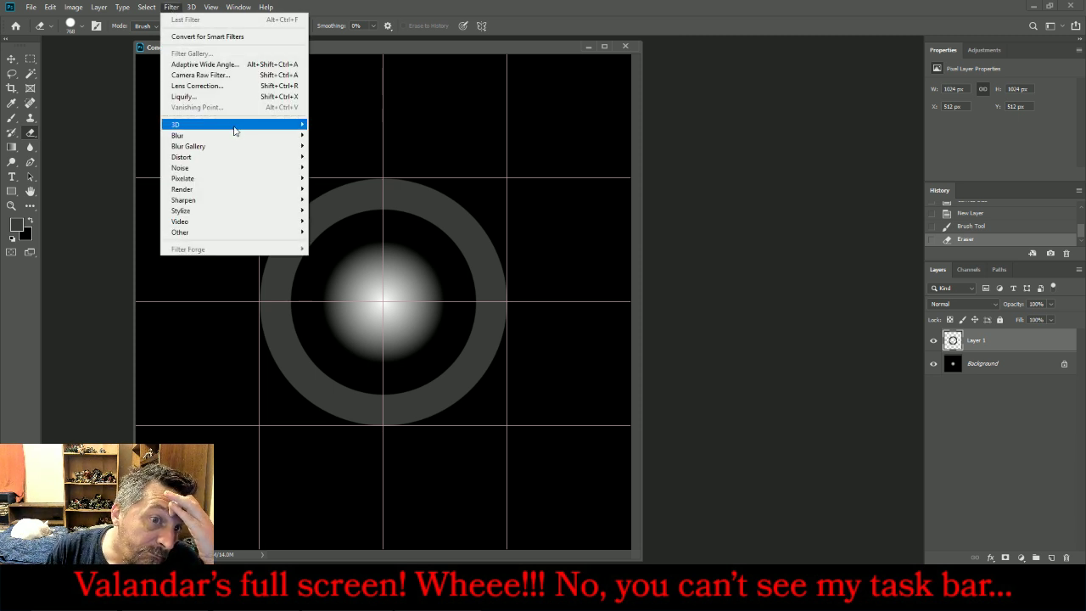
pyautogui.moveTo(237, 135)
pyautogui.click(339, 178)
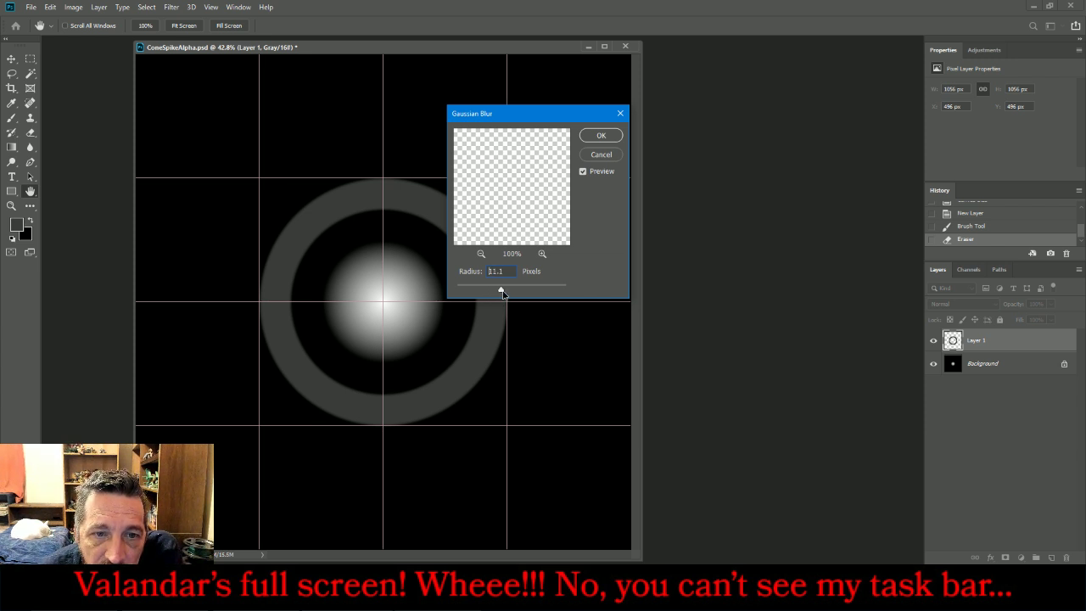
pyautogui.moveTo(521, 291)
pyautogui.mouseDown()
pyautogui.moveTo(539, 290)
pyautogui.moveTo(525, 291)
pyautogui.mouseUp()
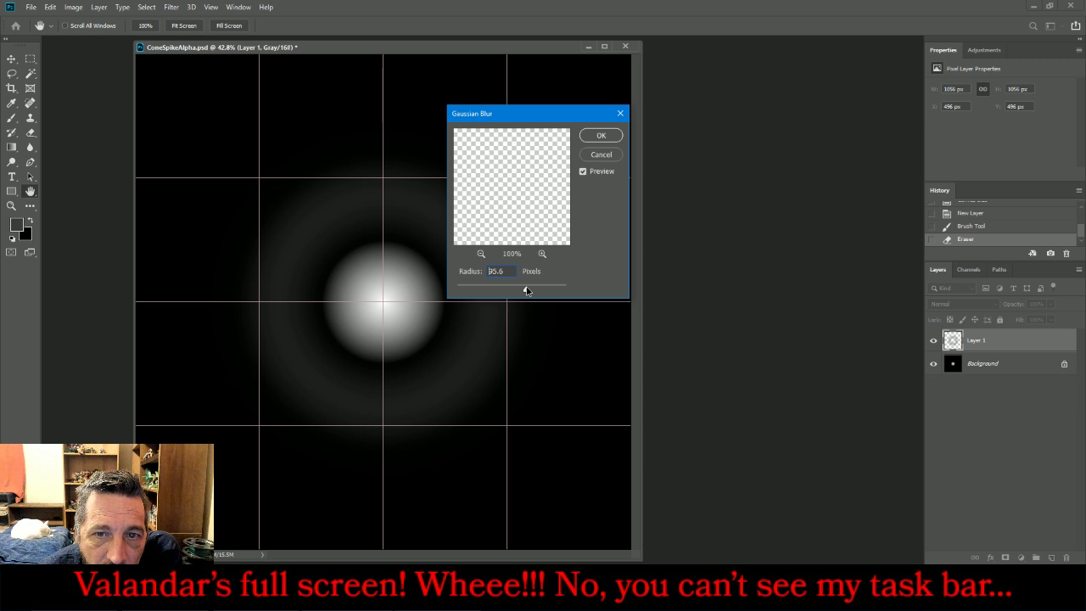
pyautogui.click(604, 138)
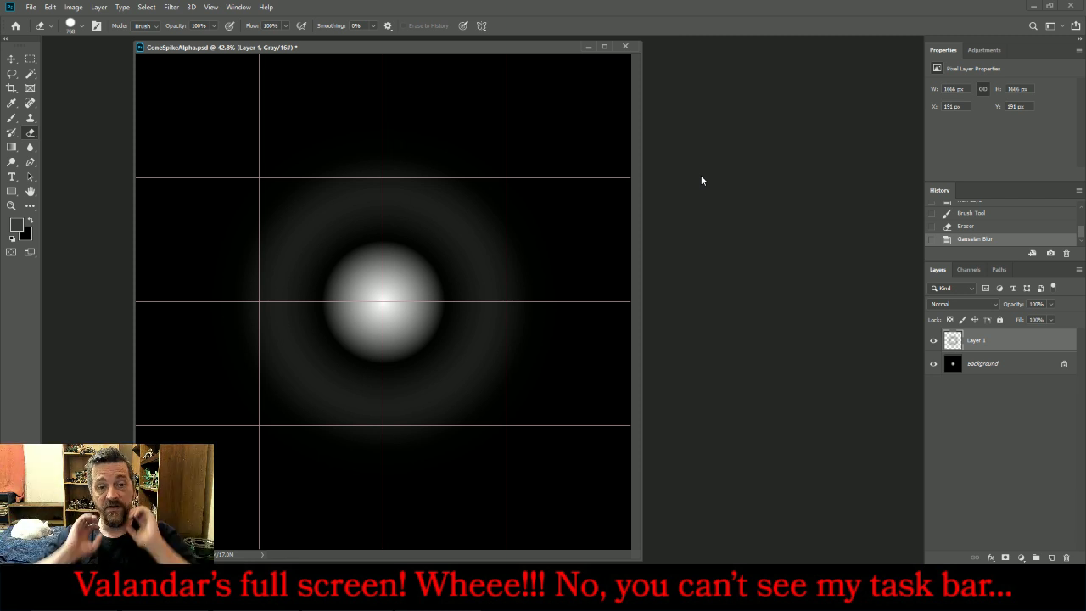
# - Scale the blurred ring uniformly to 80% around its centre after trying 90%, and commit the transform
pyautogui.click(50, 7)
pyautogui.moveTo(121, 272)
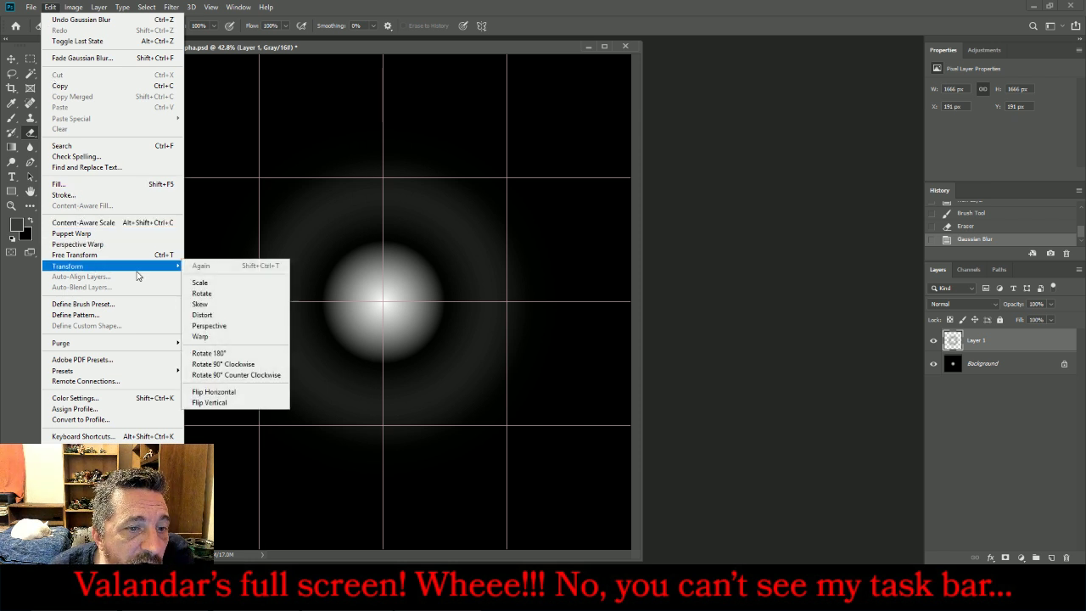
pyautogui.click(200, 283)
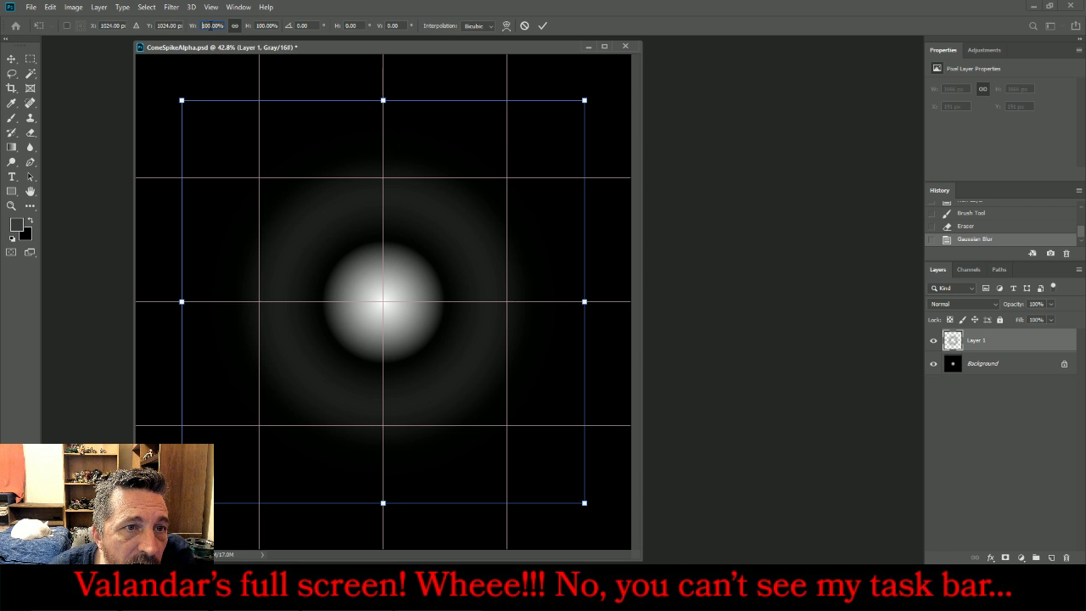
pyautogui.write('90')
pyautogui.press('Return')
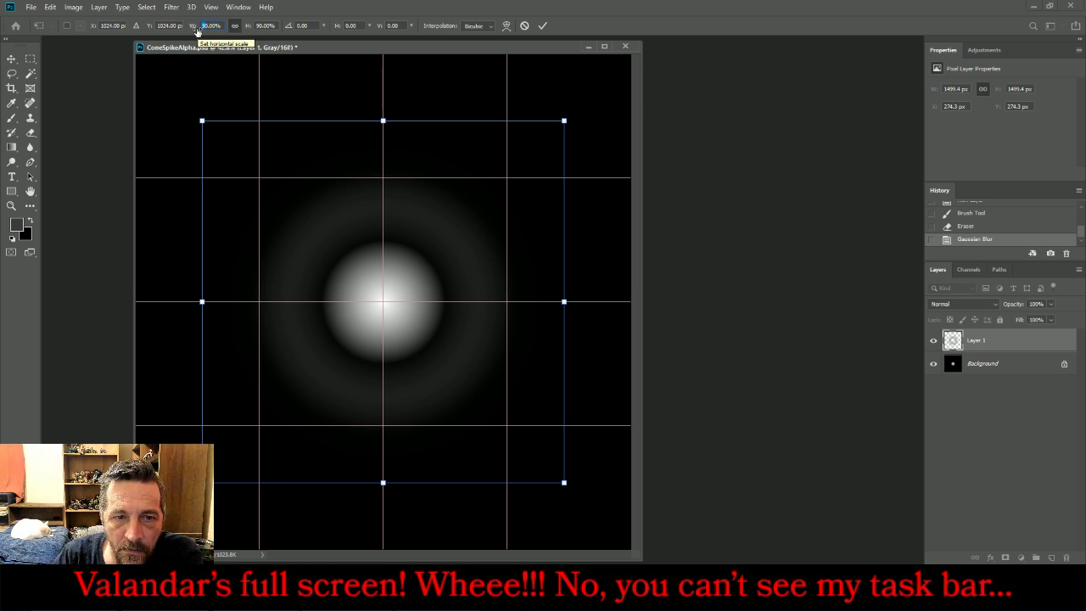
pyautogui.write('80')
pyautogui.press('Return')
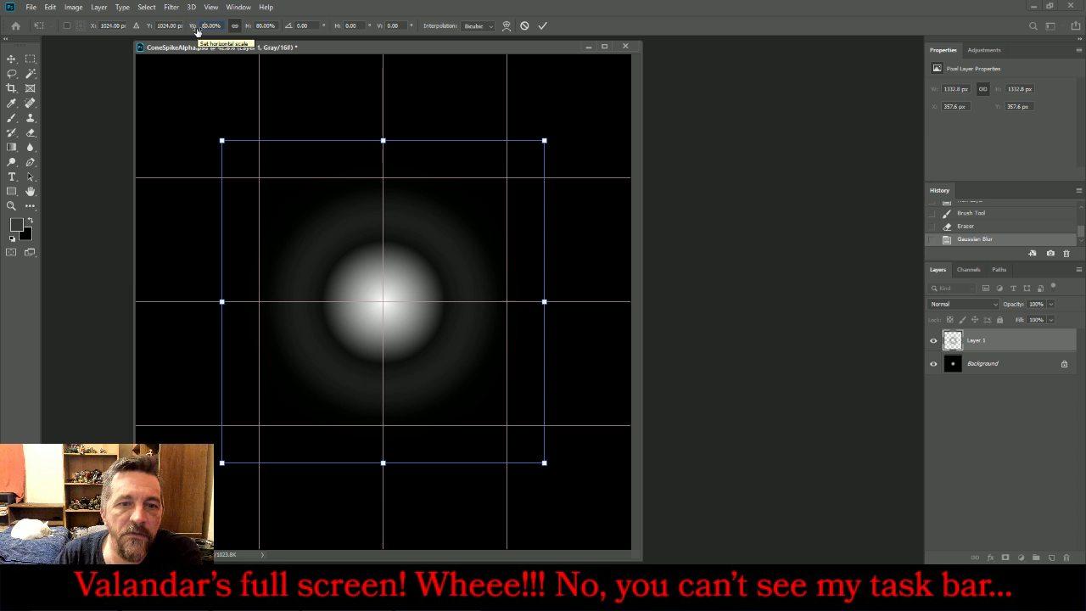
pyautogui.click(29, 59)
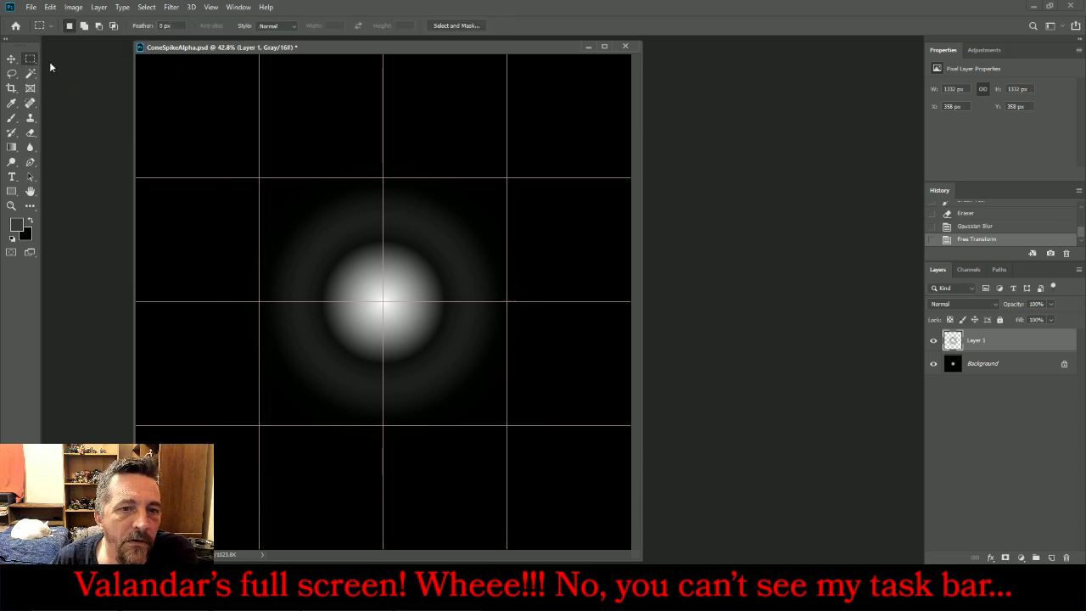
# - Hide the grid over the canvas
pyautogui.click(213, 6)
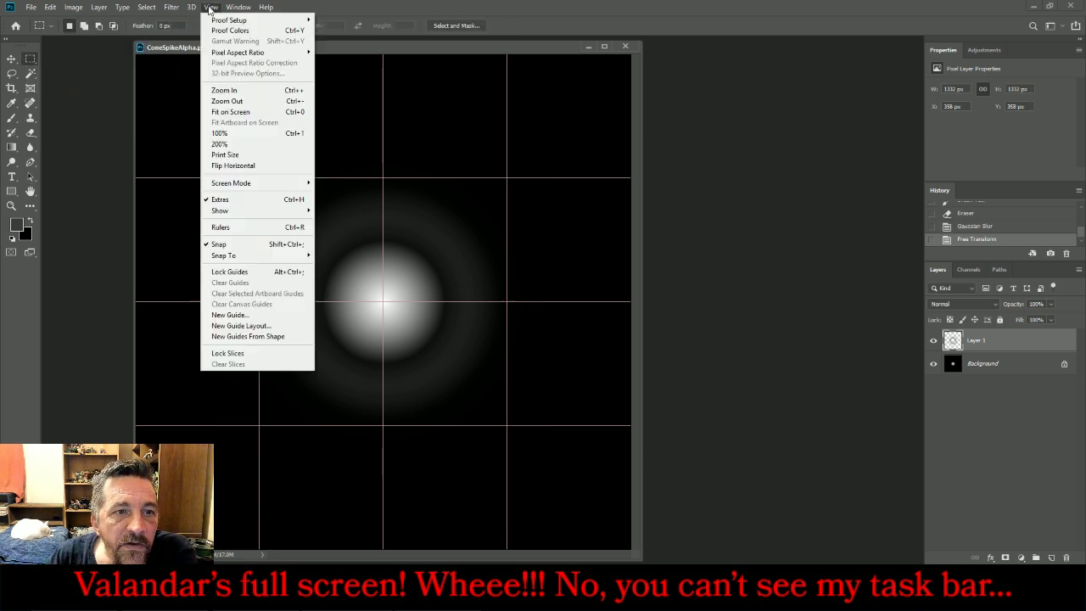
pyautogui.moveTo(250, 210)
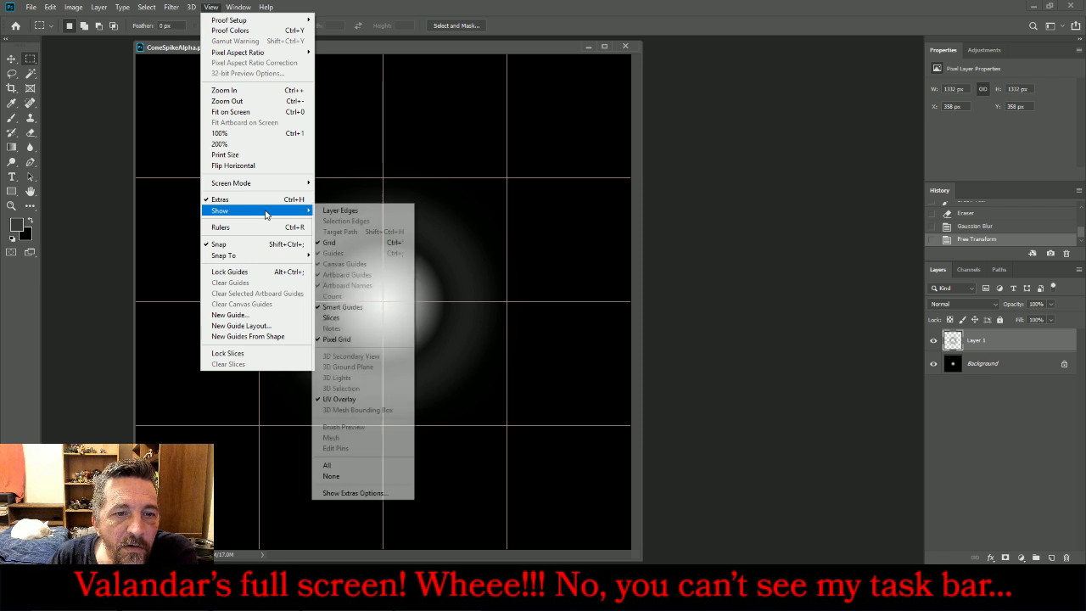
pyautogui.click(346, 243)
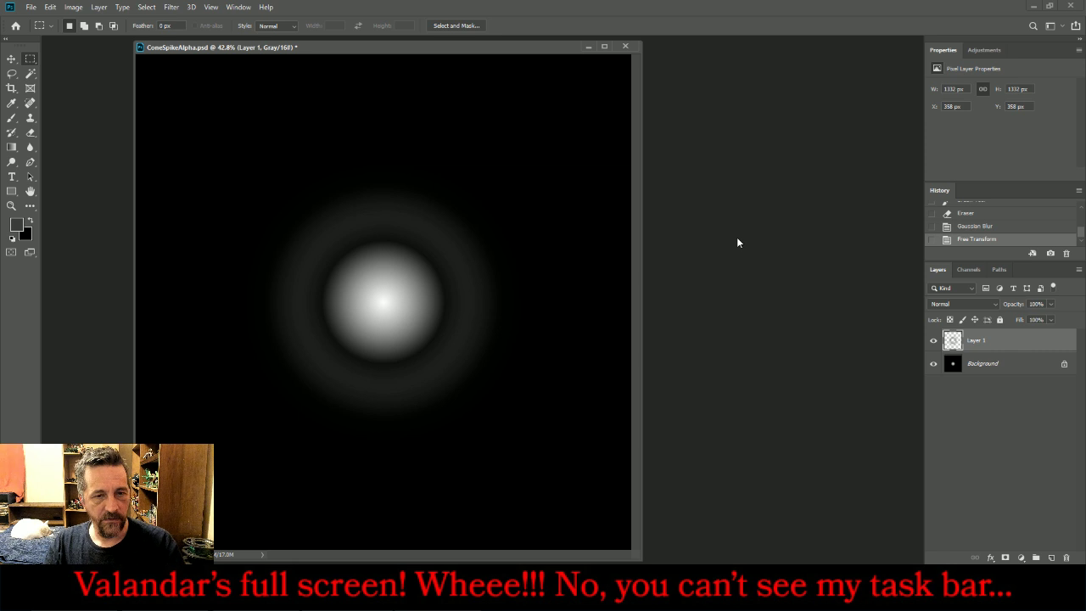
# - Merge the visible layers and save the document as BulgeSpike in the MESHES folder
pyautogui.hotkey('ctrl', 'shift', 'e')
pyautogui.hotkey('ctrl', 'shift', 's')
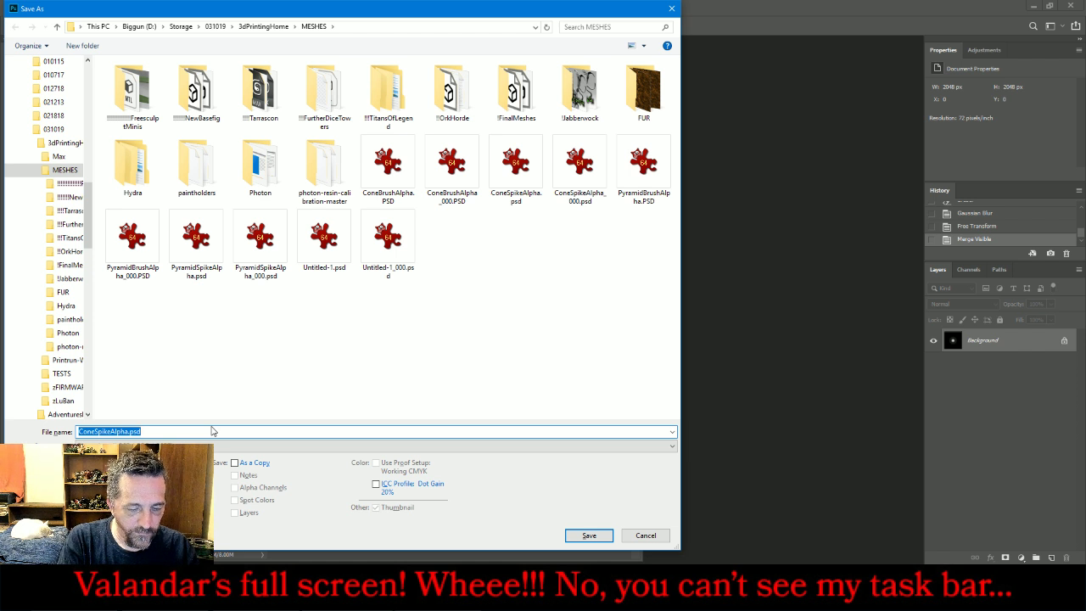
pyautogui.write('bULGEsPIKE')
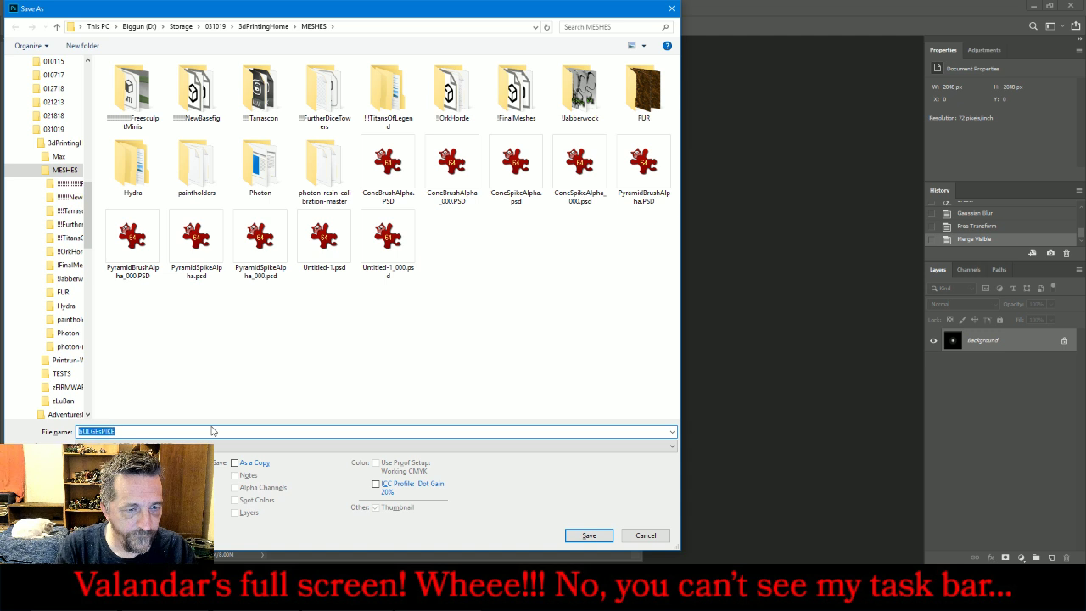
pyautogui.write('BulgeSpike')
pyautogui.press('Return')
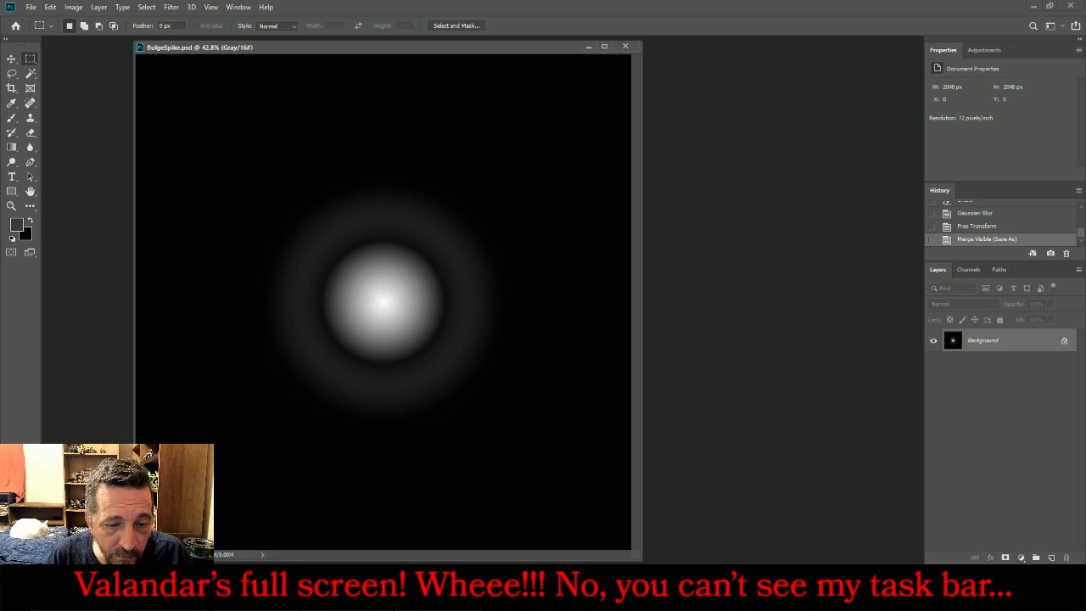
# - Switch to ZBrush and choose the Layer brush with the DragDot stroke
pyautogui.click(482, 586)
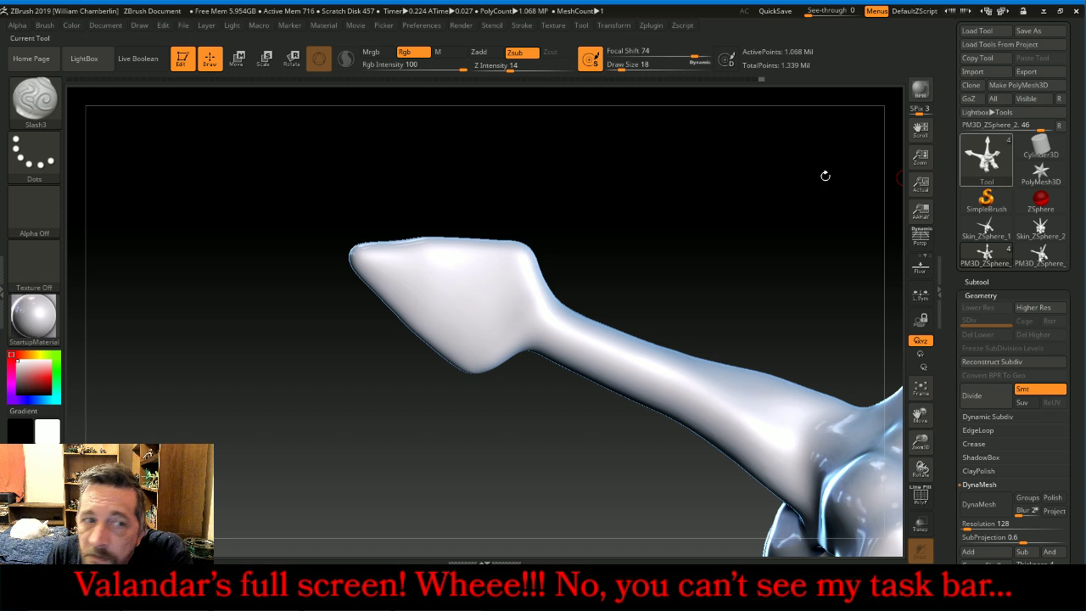
pyautogui.click(35, 100)
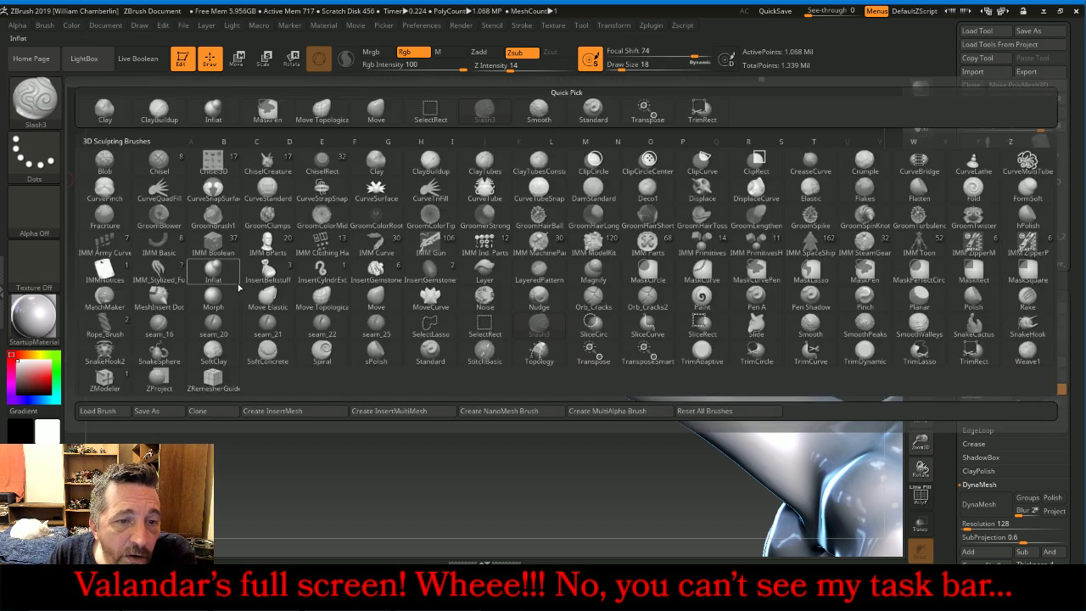
pyautogui.click(482, 270)
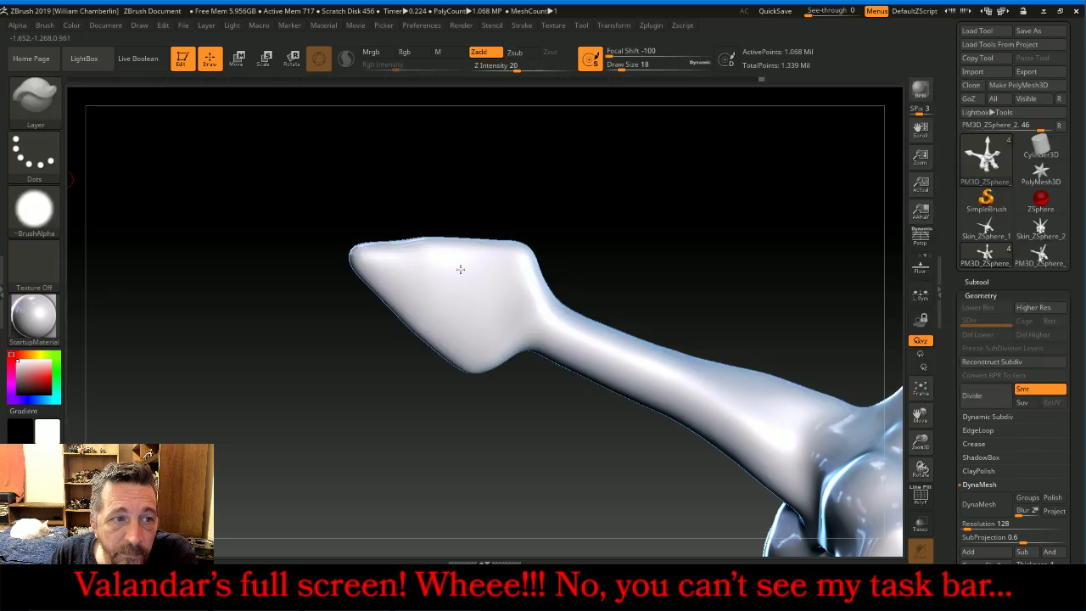
pyautogui.click(34, 153)
pyautogui.click(371, 163)
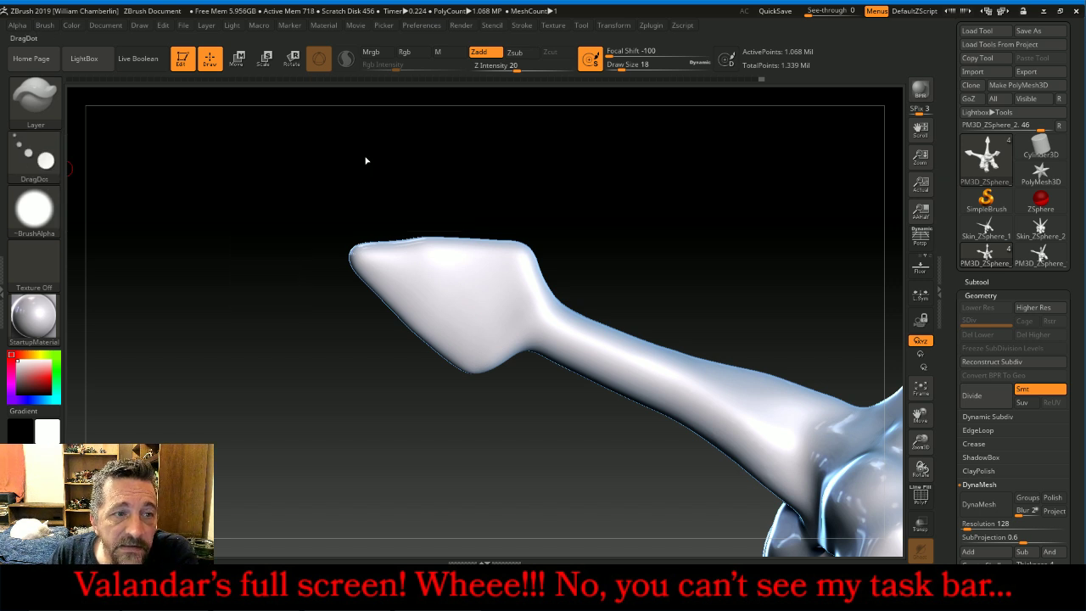
# - Import BulgeSpike.psd from the MESHES folder as the brush alpha and set Z Intensity to 100
pyautogui.click(40, 216)
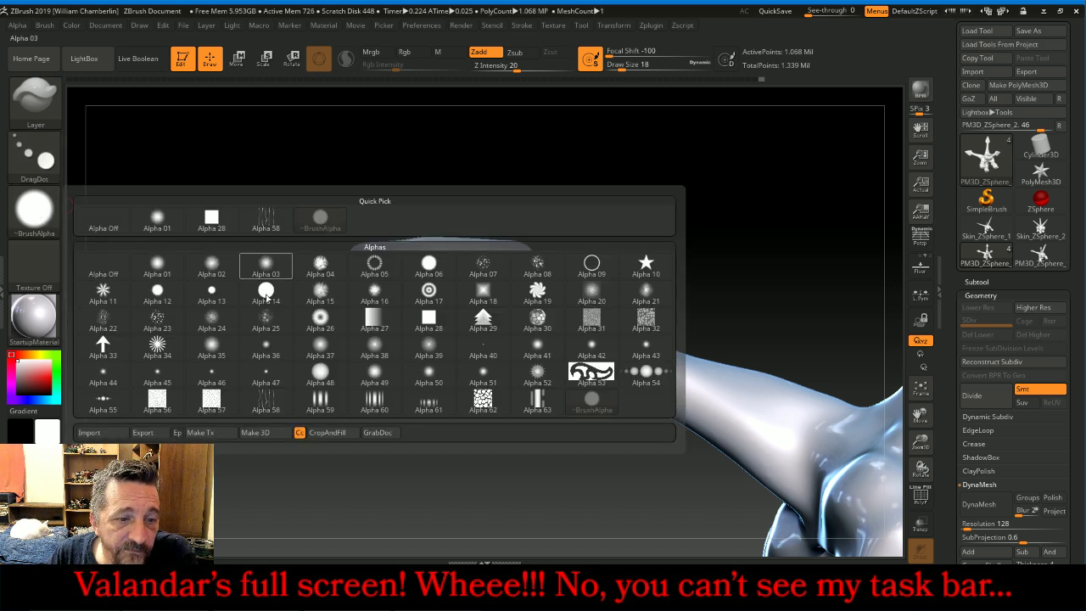
pyautogui.click(115, 433)
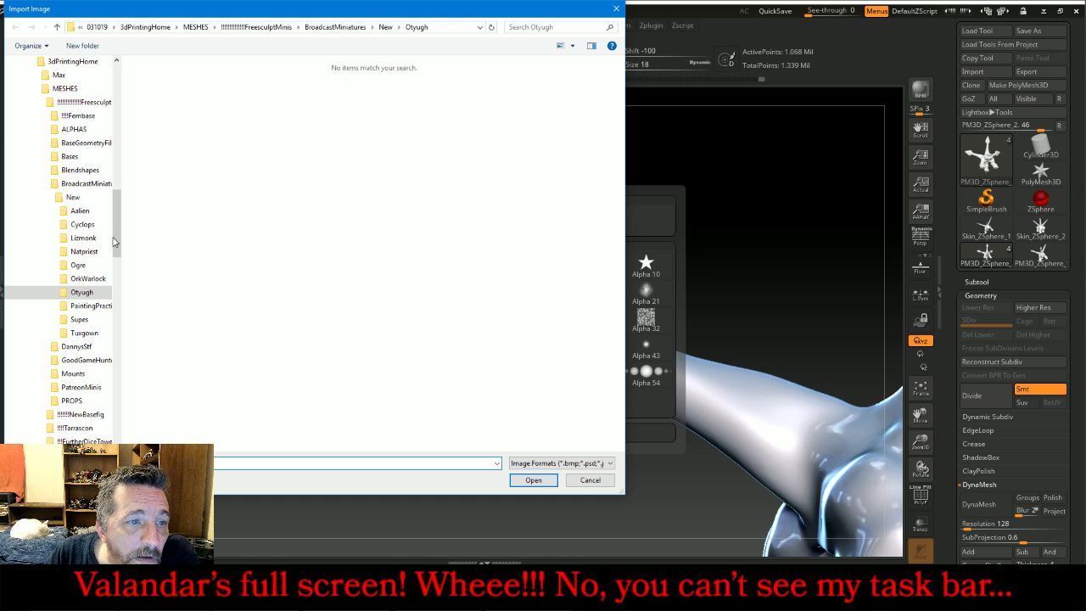
pyautogui.click(77, 102)
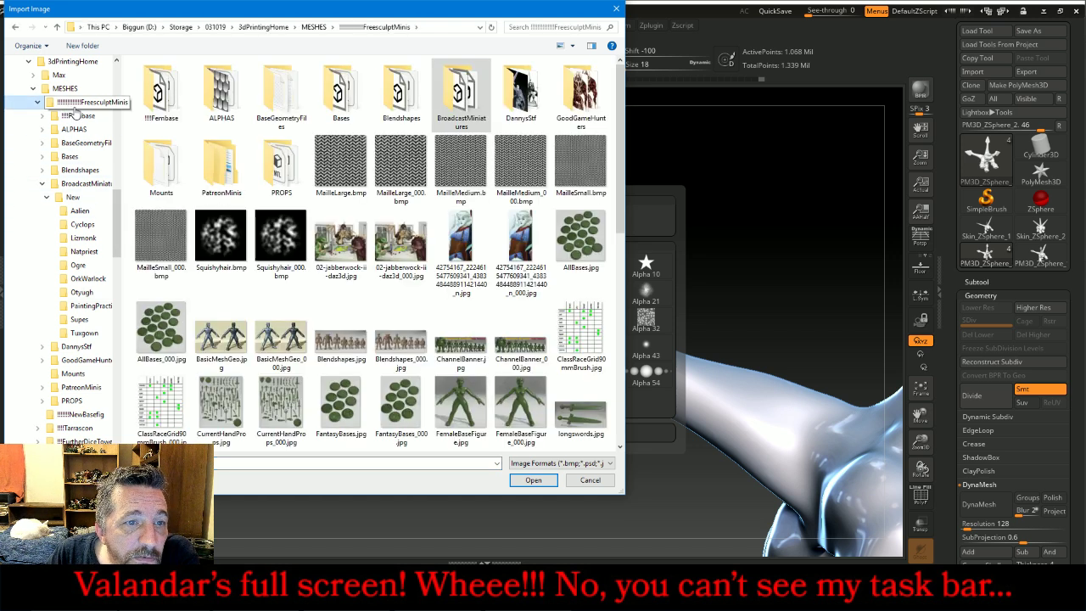
pyautogui.click(65, 88)
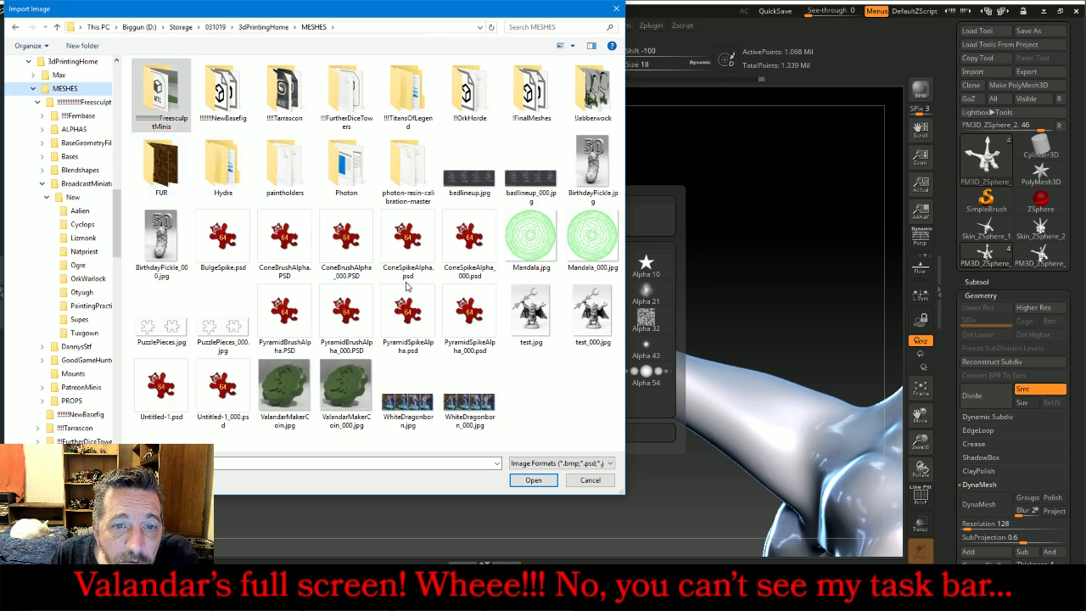
pyautogui.click(223, 240)
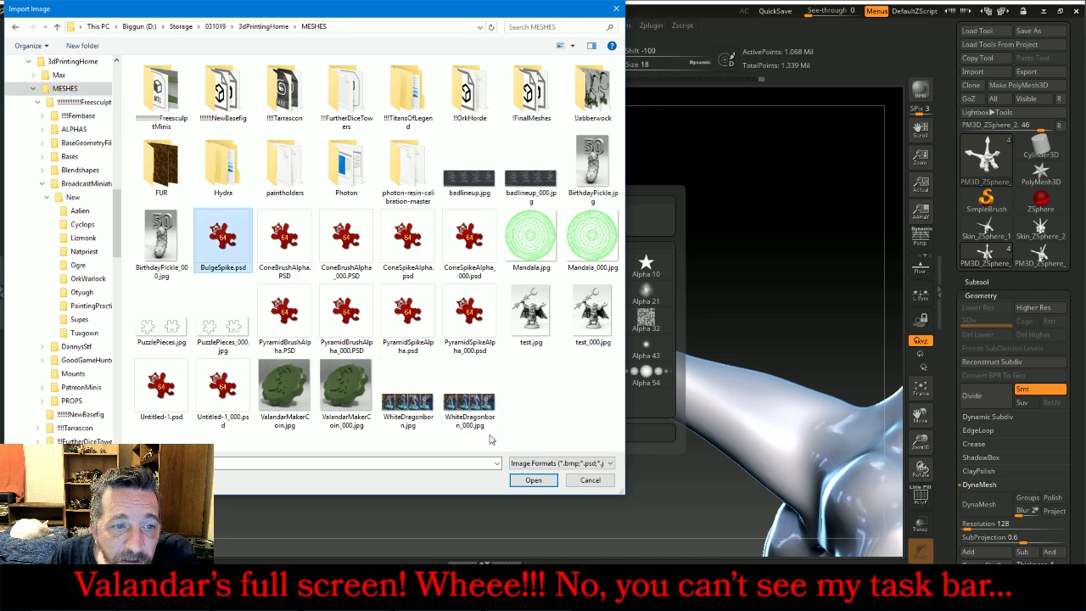
pyautogui.click(534, 481)
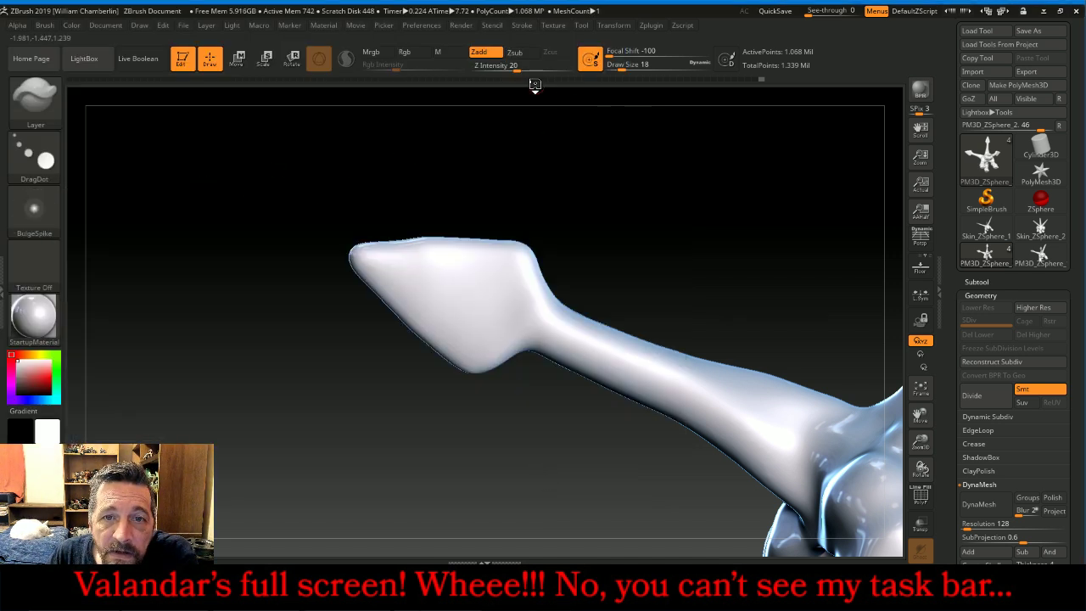
pyautogui.moveTo(522, 67); pyautogui.dragTo(631, 68)
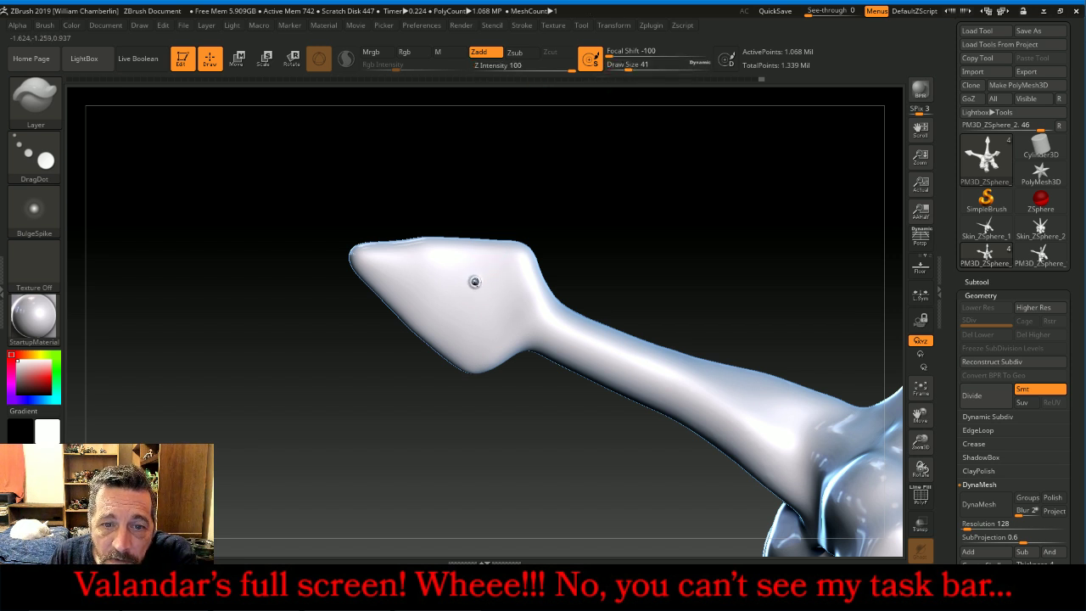
# - Try spike stamps on the tentacle's paddle-shaped end while enlarging the brush up to Draw Size 113, and undo them
pyautogui.moveTo(609, 201); pyautogui.dragTo(641, 236)
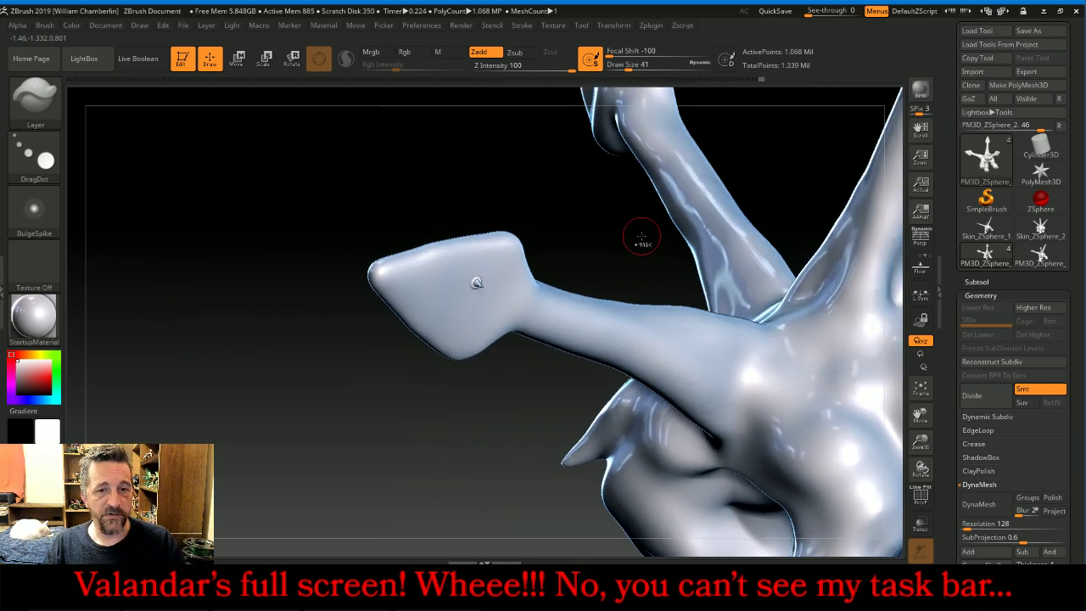
pyautogui.press(']')
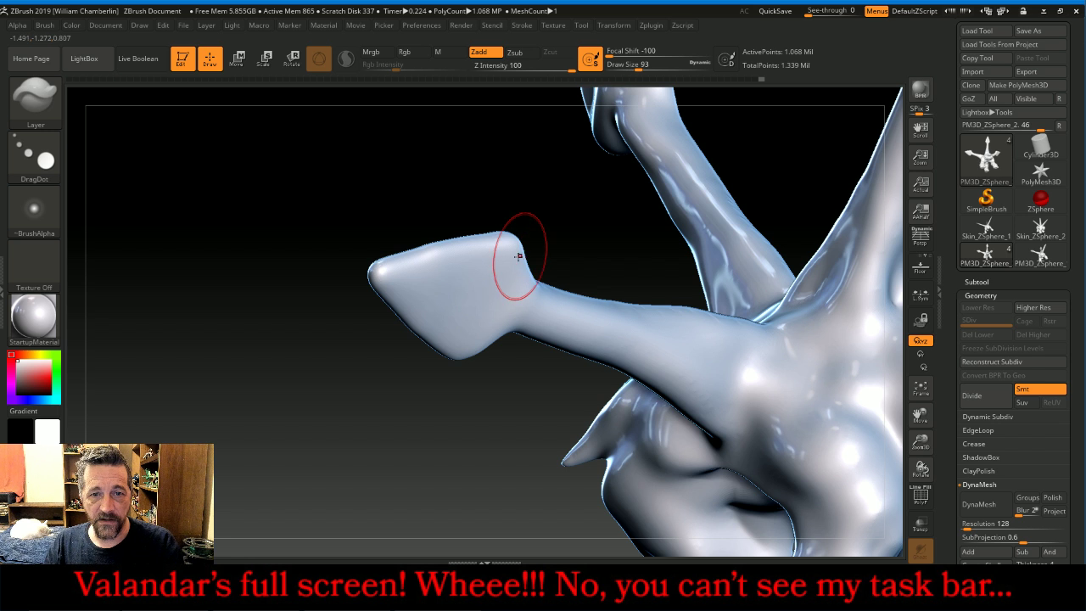
pyautogui.moveTo(504, 245); pyautogui.dragTo(501, 267)
pyautogui.press(']')
pyautogui.moveTo(571, 221); pyautogui.dragTo(531, 199)
pyautogui.moveTo(463, 257)
pyautogui.mouseDown()
pyautogui.moveTo(462, 268)
pyautogui.moveTo(406, 264)
pyautogui.mouseUp()
pyautogui.hotkey('ctrl', 'z')
pyautogui.hotkey('ctrl', 'z')
pyautogui.hotkey('ctrl', 'z')
pyautogui.press('ctrl')
pyautogui.hotkey('ctrl', 'z')
pyautogui.hotkey('ctrl', 'z')
pyautogui.hotkey('ctrl', 'z')
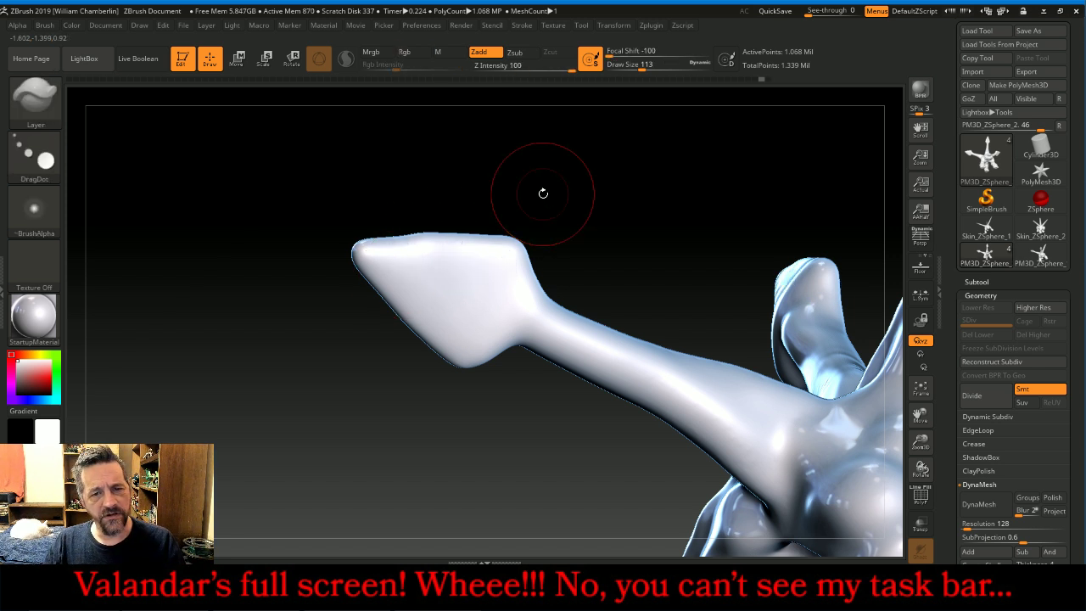
# - Set the Draw Size to 85 and stamp a row of three spikes along the paddle's upper edge
pyautogui.press('[')
pyautogui.press('[')
pyautogui.press('[')
pyautogui.press('[')
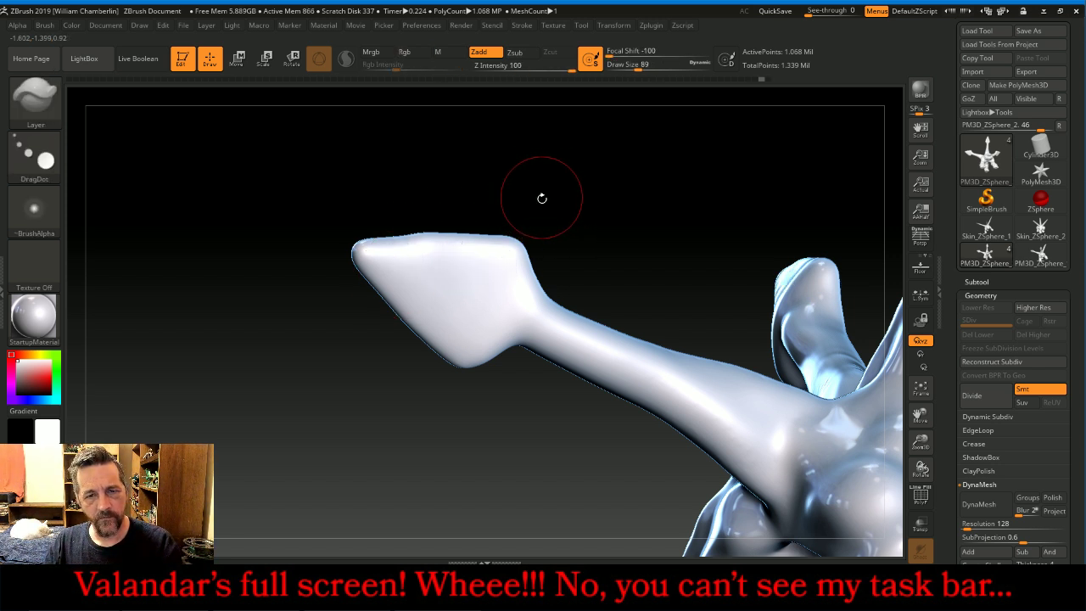
pyautogui.moveTo(513, 253); pyautogui.dragTo(509, 255)
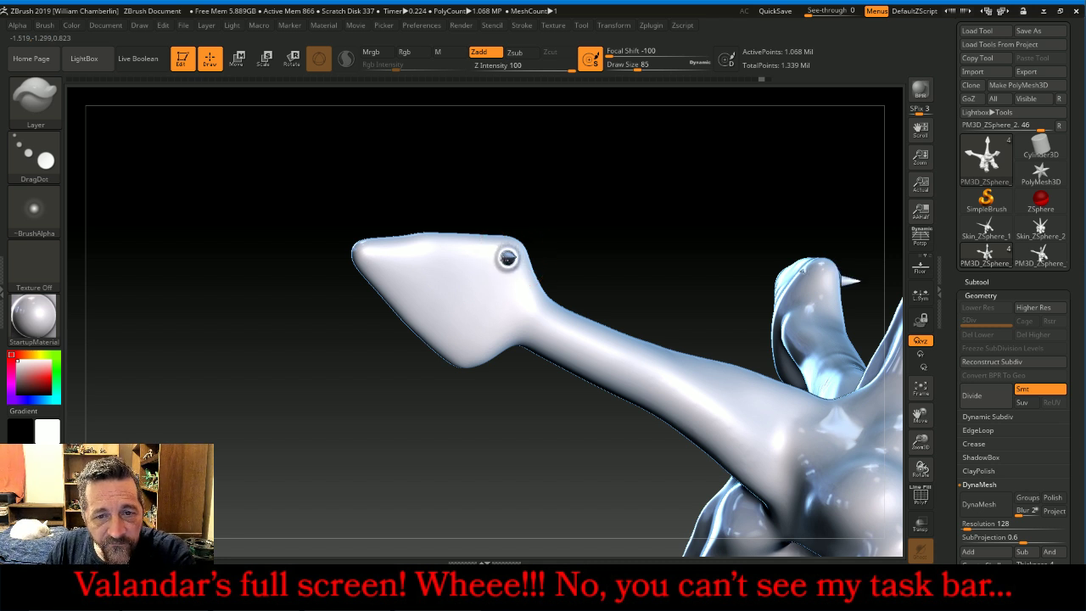
pyautogui.click(471, 257)
pyautogui.click(437, 257)
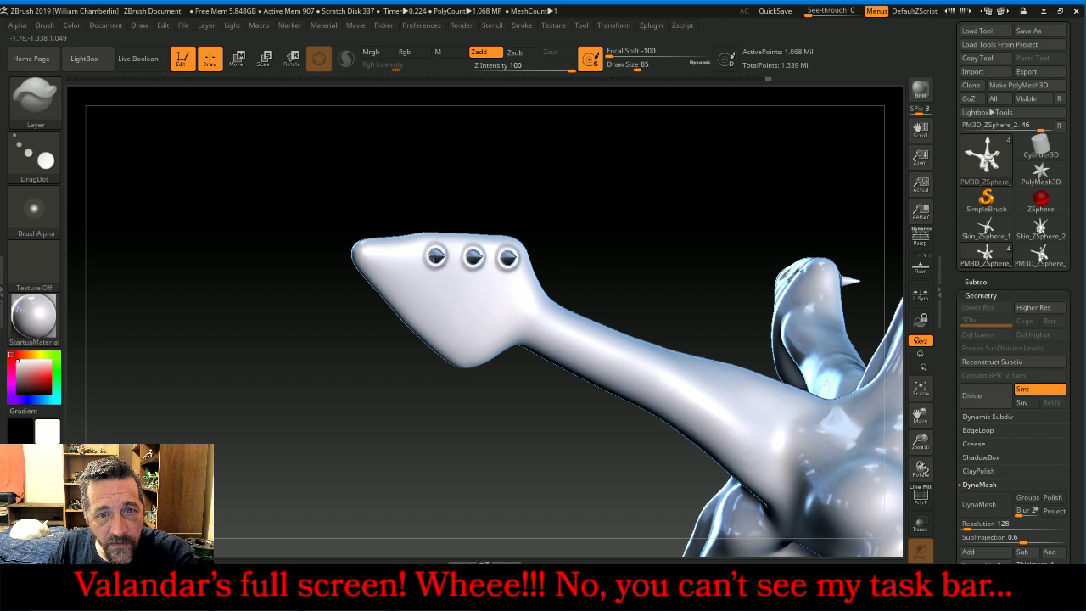
# - Try a fourth spike toward the paddle's pointed tip, and undo it
pyautogui.click(404, 257)
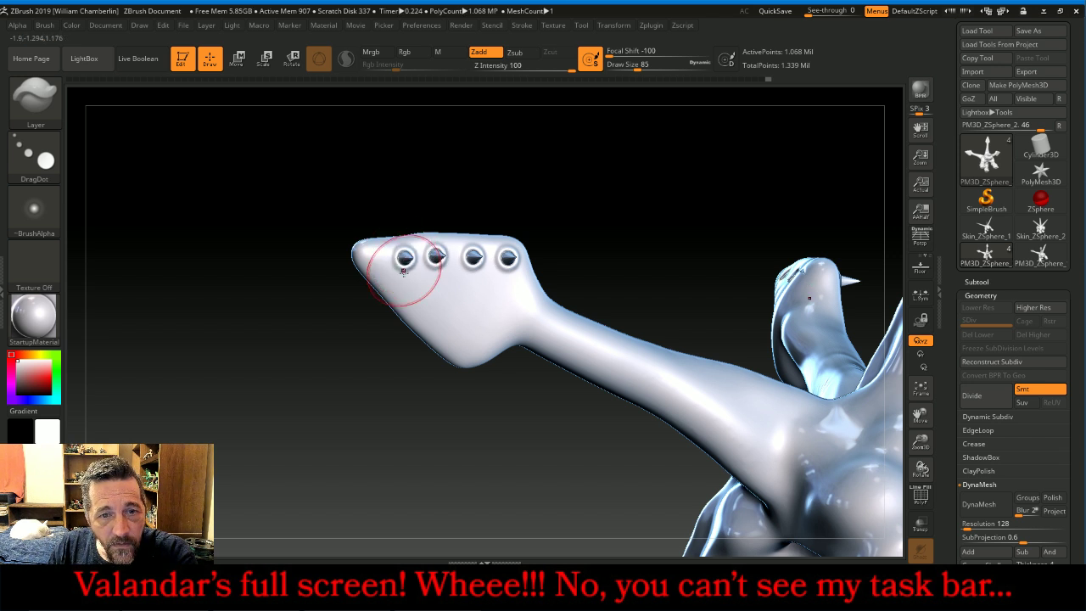
pyautogui.hotkey('ctrl', 'z')
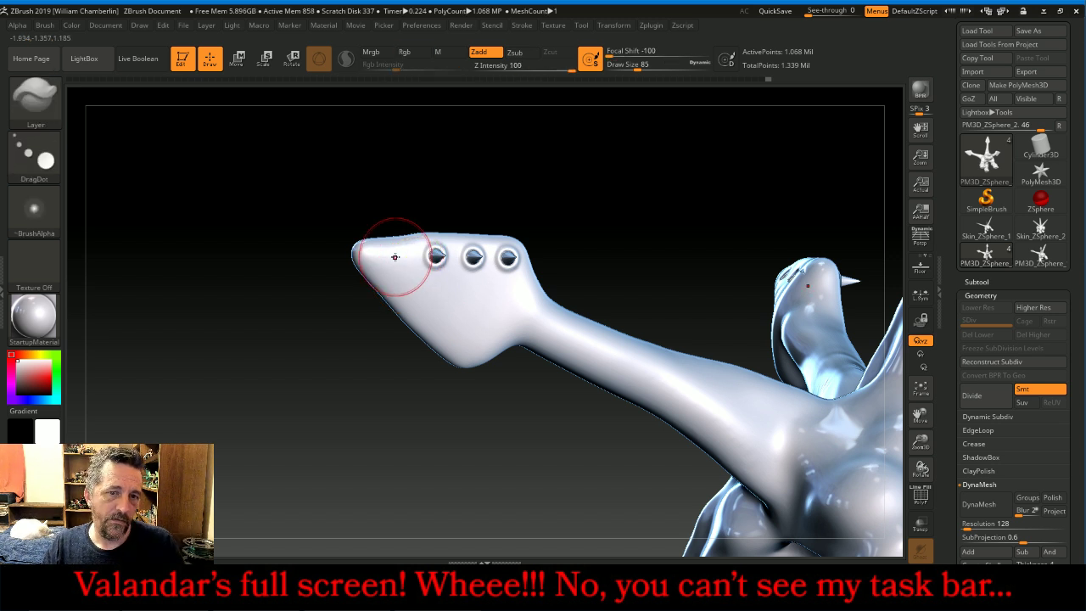
pyautogui.click(398, 264)
pyautogui.hotkey('ctrl', 'z')
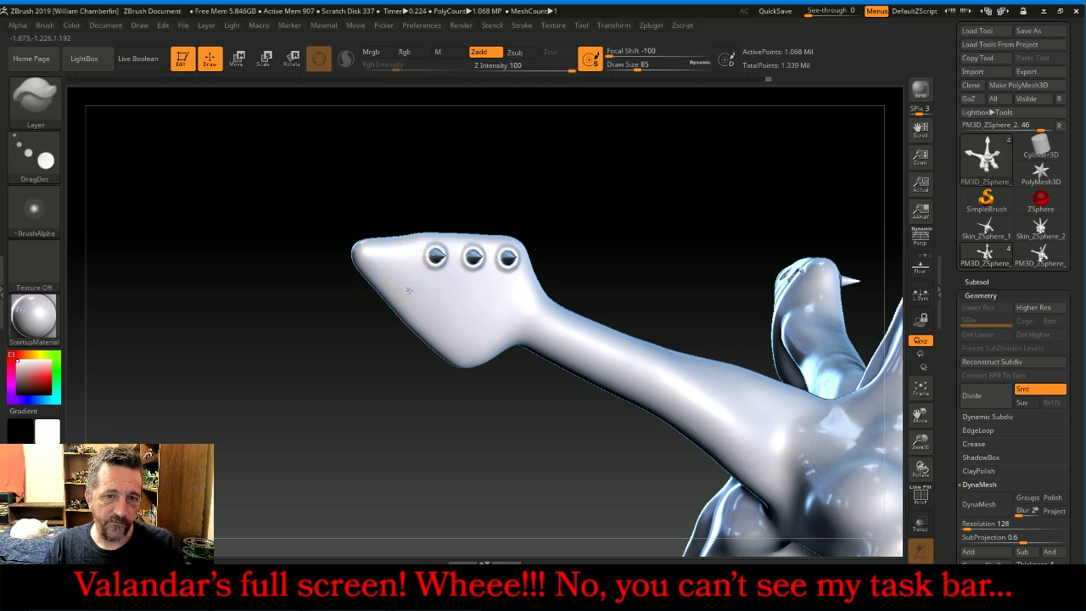
# - Stamp three spikes along the paddle's lower edge and three more across its middle
pyautogui.moveTo(408, 290)
pyautogui.mouseDown()
pyautogui.moveTo(465, 344)
pyautogui.moveTo(437, 322)
pyautogui.mouseUp()
pyautogui.click(416, 306)
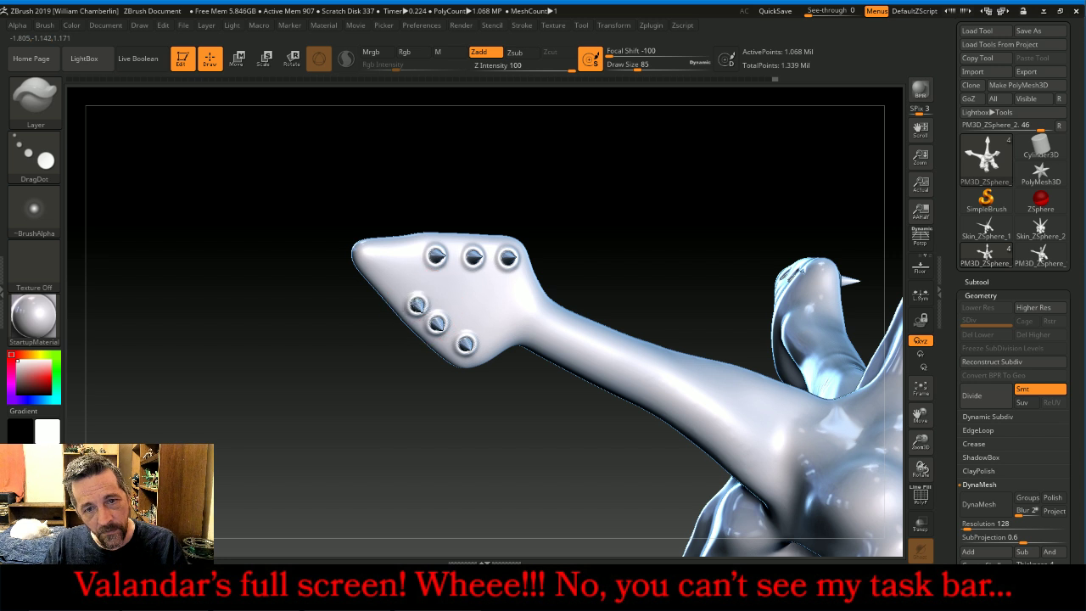
pyautogui.moveTo(647, 230)
pyautogui.mouseDown()
pyautogui.moveTo(678, 202)
pyautogui.moveTo(645, 217)
pyautogui.mouseUp()
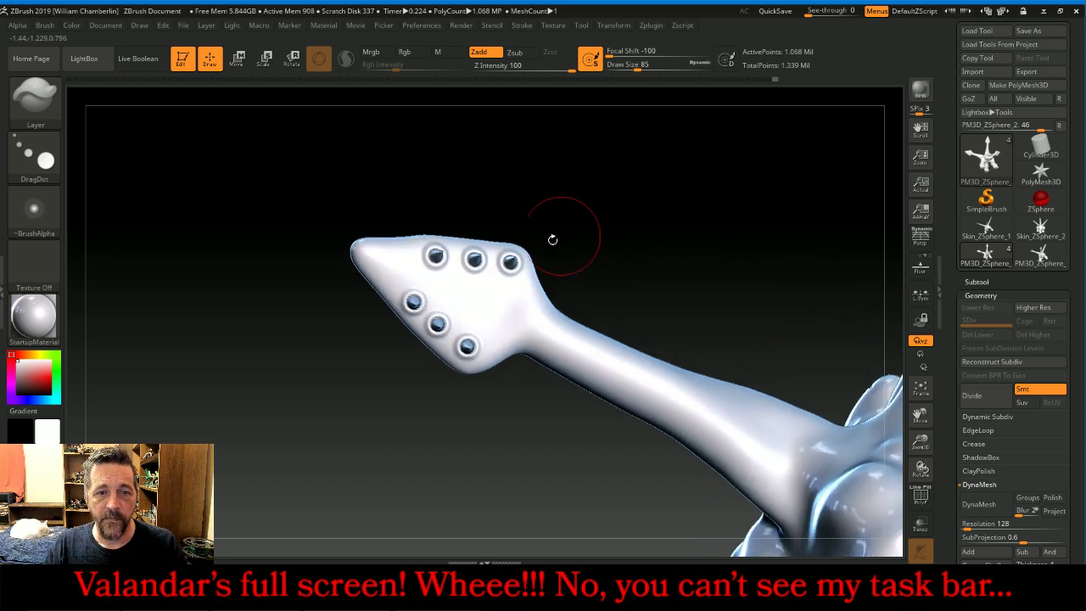
pyautogui.click(454, 282)
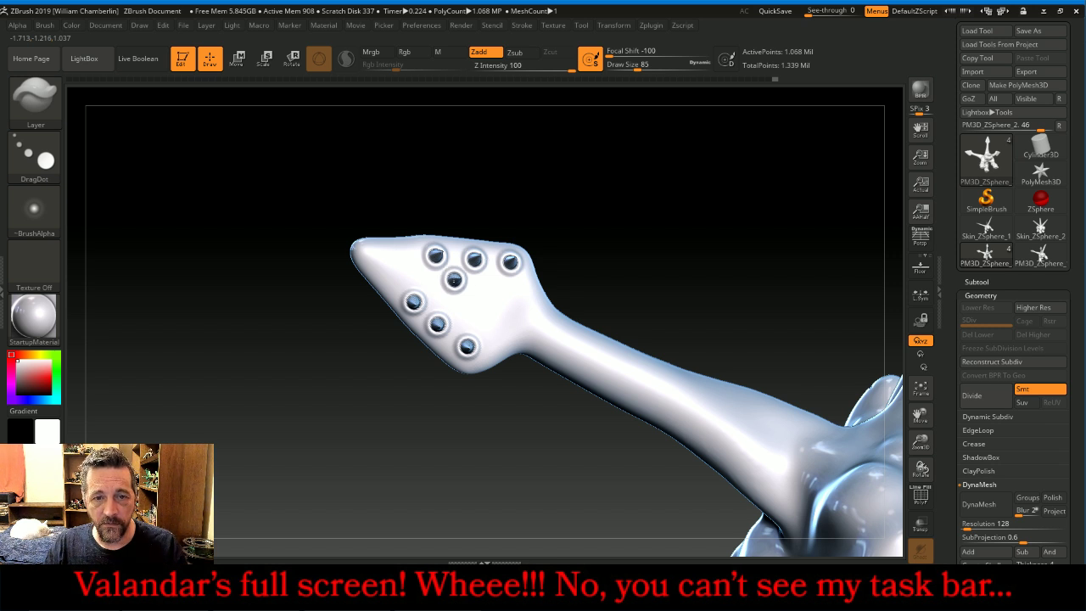
pyautogui.moveTo(454, 282); pyautogui.dragTo(448, 291)
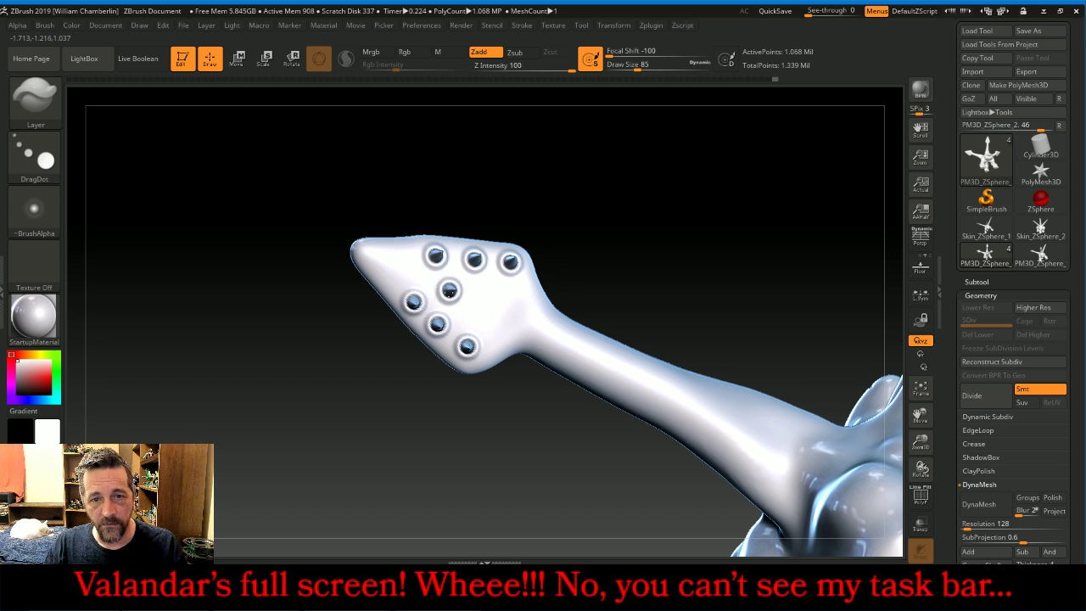
pyautogui.click(491, 289)
pyautogui.click(475, 313)
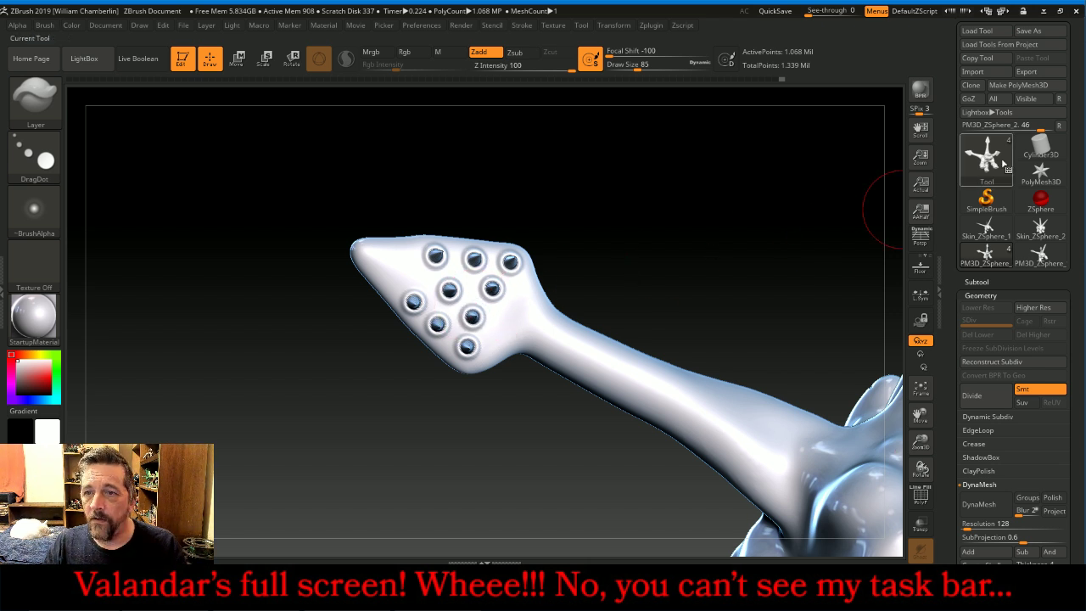
# - Turn off LazyMouse for the brush and raise the Draw Size to 113
pyautogui.scroll(5, 1081, 126)
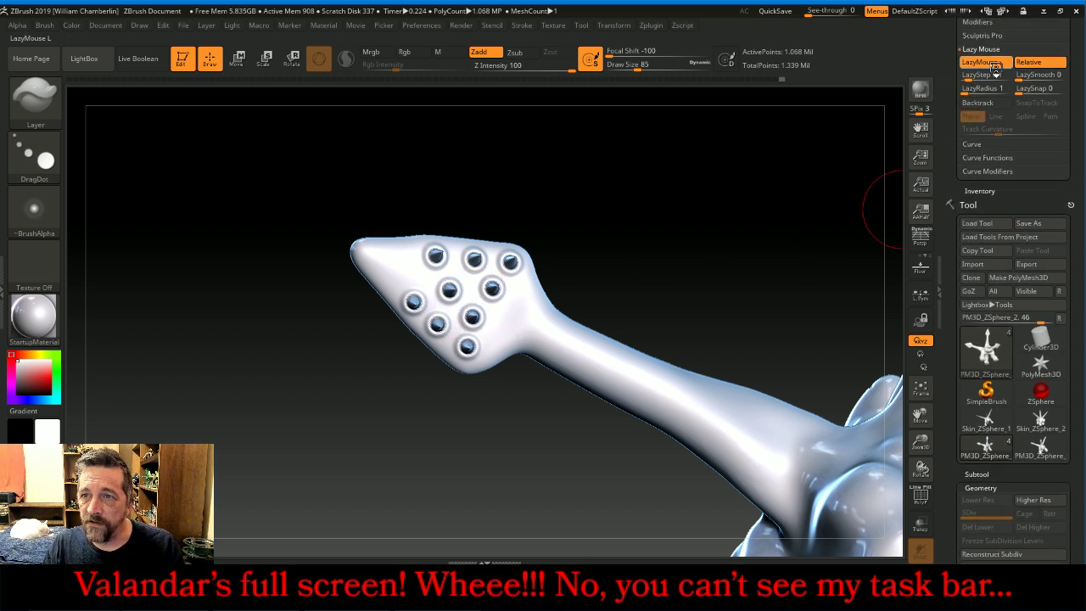
pyautogui.click(993, 66)
pyautogui.press(']')
pyautogui.press(']')
pyautogui.press(']')
pyautogui.press(']')
pyautogui.press(']')
pyautogui.press(']')
# - Stamp three larger spikes near the paddle's tip and base, and undo all the spikes on the paddle
pyautogui.moveTo(392, 258); pyautogui.dragTo(396, 267)
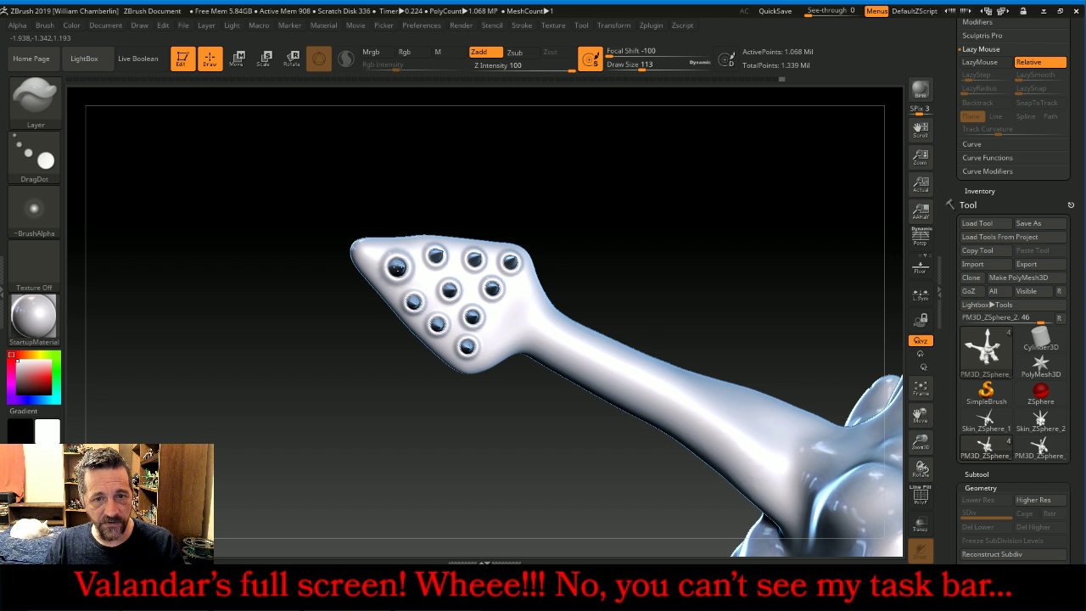
pyautogui.moveTo(510, 325)
pyautogui.mouseDown()
pyautogui.moveTo(501, 335)
pyautogui.moveTo(520, 298)
pyautogui.mouseUp()
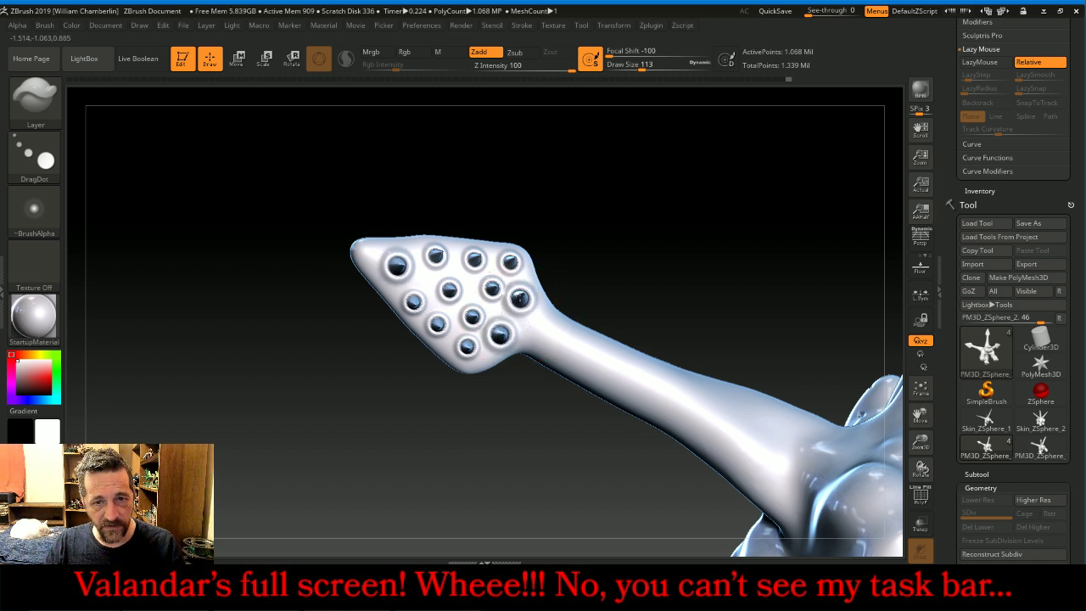
pyautogui.moveTo(653, 209)
pyautogui.mouseDown()
pyautogui.moveTo(679, 220)
pyautogui.moveTo(678, 253)
pyautogui.moveTo(732, 207)
pyautogui.mouseUp()
pyautogui.press('ctrl')
pyautogui.hotkey('ctrl', 'z')
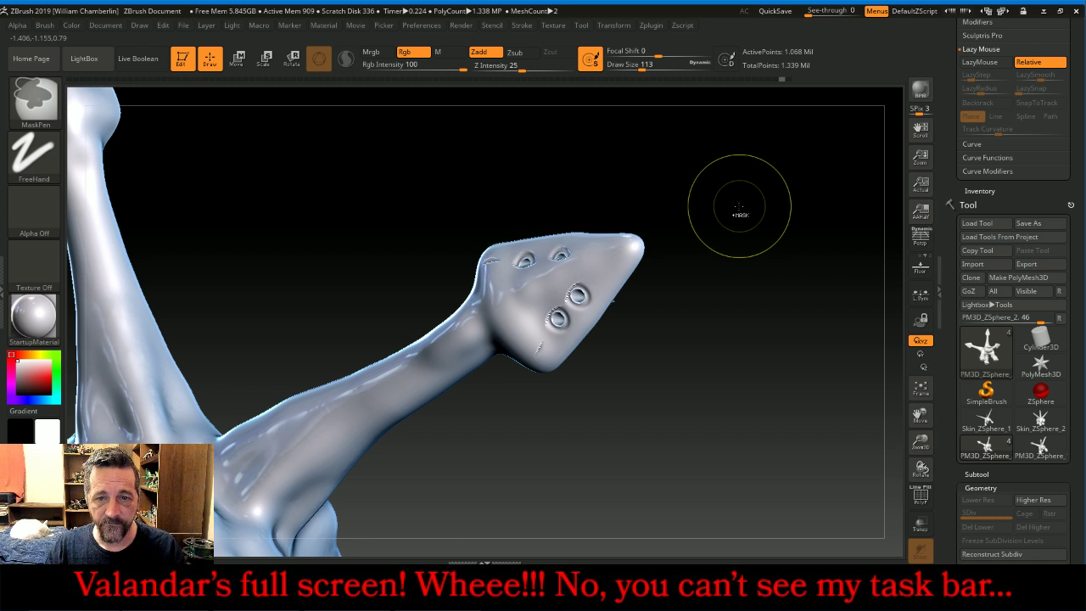
pyautogui.hotkey('ctrl', 'z')
pyautogui.hotkey('ctrl', 'z')
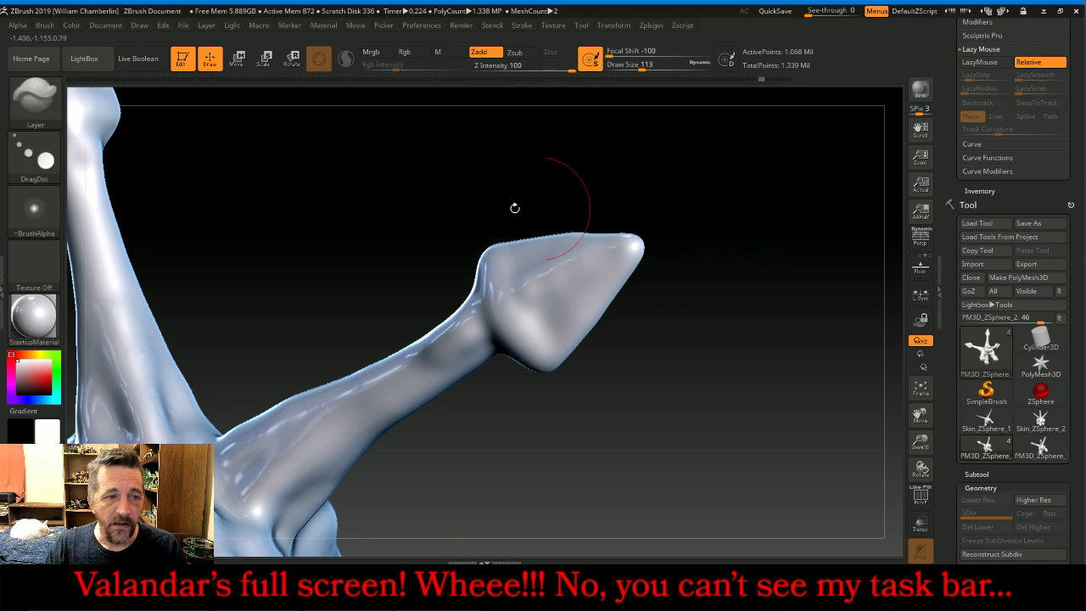
# - Turn on BackfaceMask in the Layer brush's Auto Masking settings
pyautogui.click(3, 294)
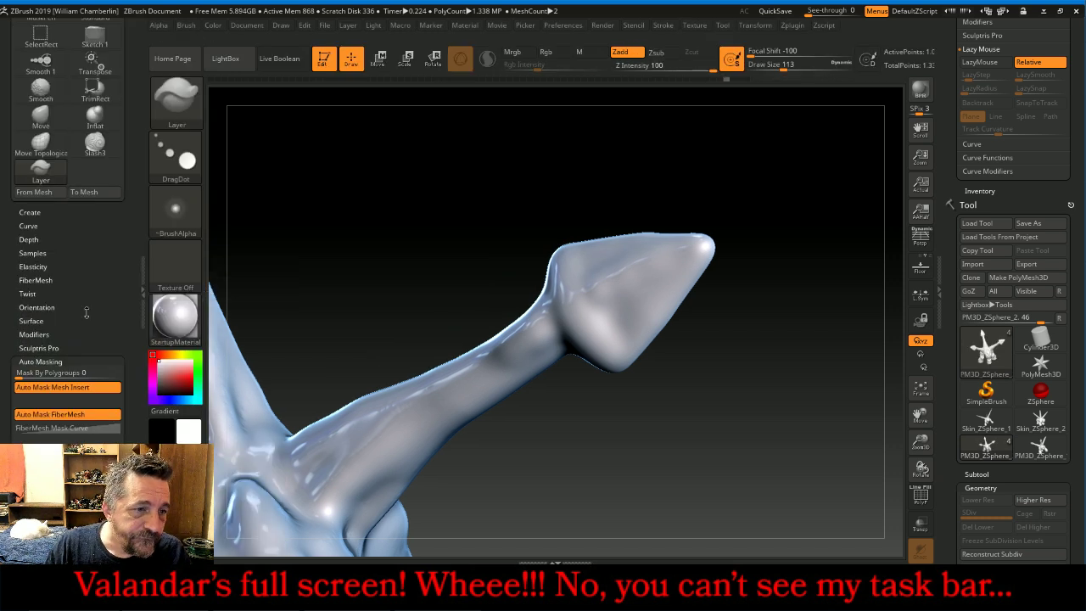
pyautogui.scroll(-5, 99, 228)
pyautogui.click(51, 336)
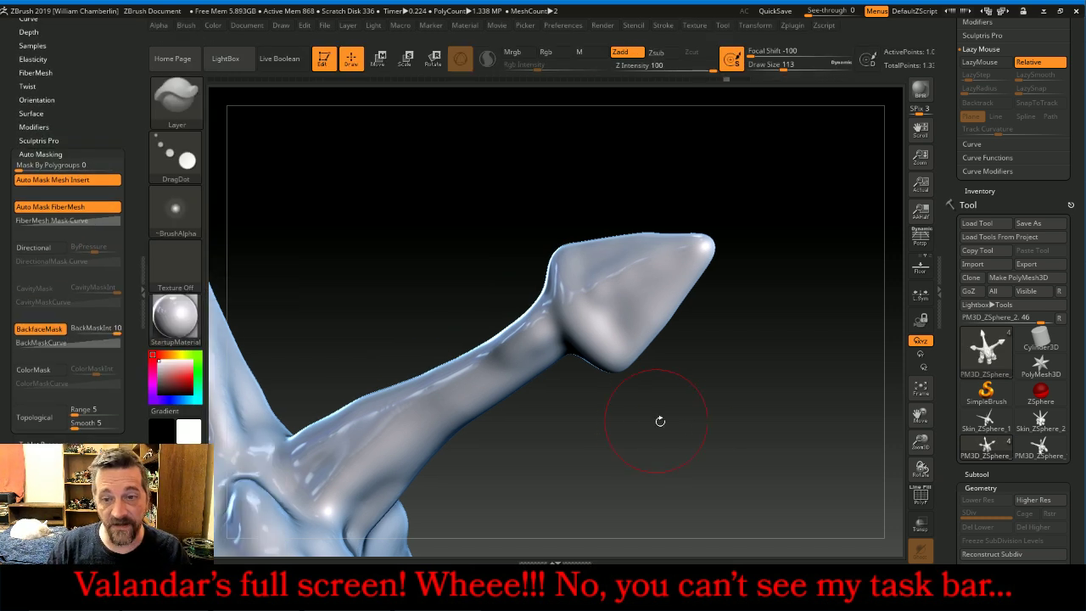
# - Reduce the Draw Size to 93 and stamp a row of three spikes along the upper edge of the opposite tentacle's paddle
pyautogui.moveTo(721, 429); pyautogui.dragTo(562, 313)
pyautogui.press('[')
pyautogui.press('[')
pyautogui.press('[')
pyautogui.press('[')
pyautogui.press('[')
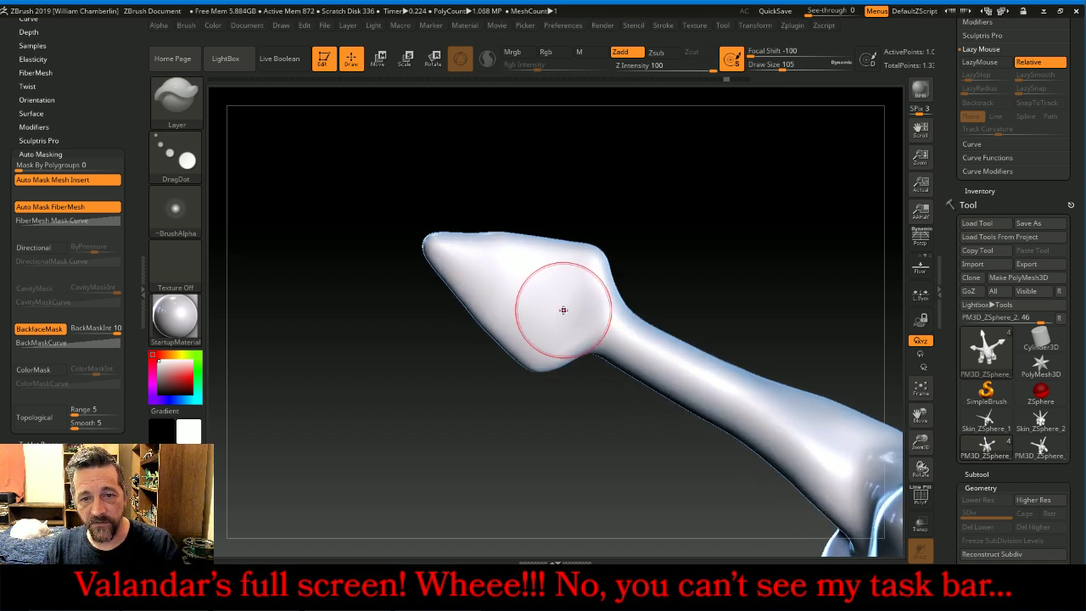
pyautogui.click(586, 271)
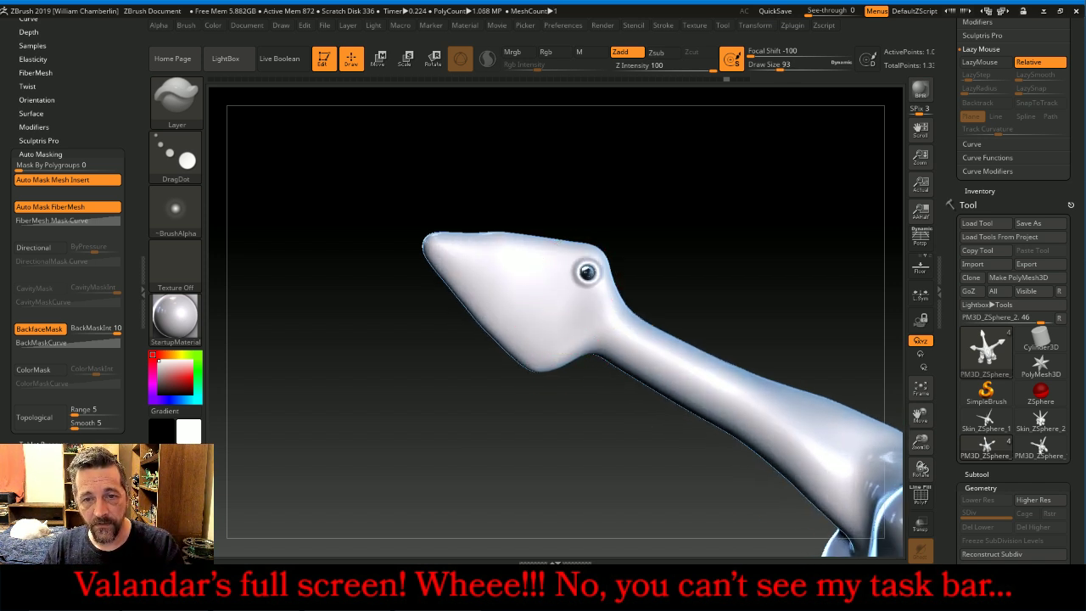
pyautogui.moveTo(509, 270)
pyautogui.mouseDown()
pyautogui.moveTo(544, 265)
pyautogui.moveTo(507, 254)
pyautogui.mouseUp()
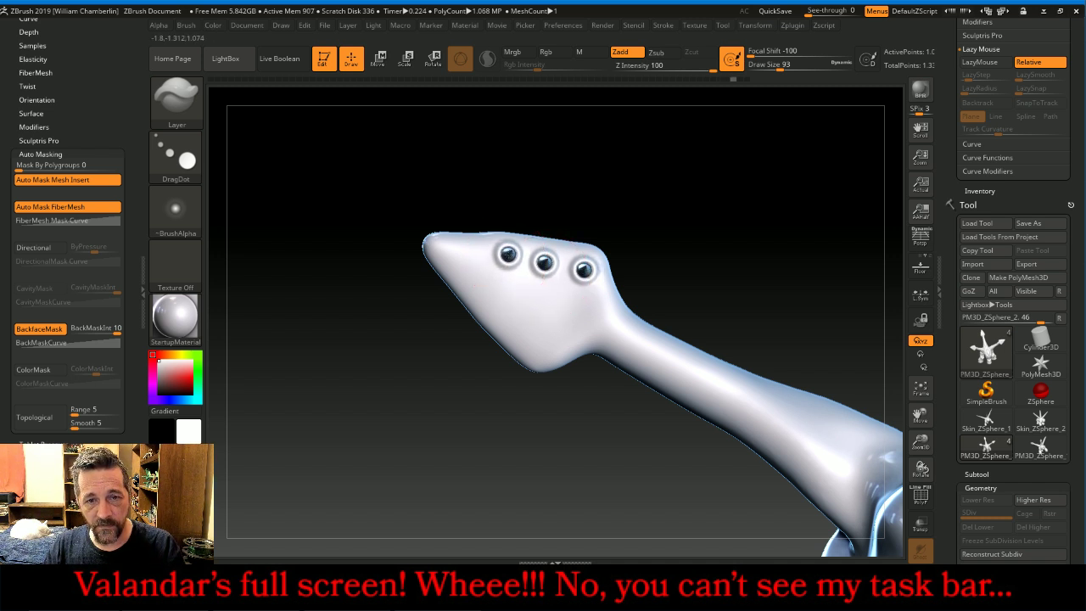
# - Cover the paddle's middle, lower edge, tip and base with more spikes, raising the Draw Size to 109, and inspect the whole creature
pyautogui.moveTo(493, 297); pyautogui.dragTo(542, 348)
pyautogui.moveTo(520, 303)
pyautogui.mouseDown()
pyautogui.moveTo(561, 293)
pyautogui.moveTo(539, 314)
pyautogui.mouseUp()
pyautogui.hotkey('ctrl', 'z')
pyautogui.press(']')
pyautogui.press(']')
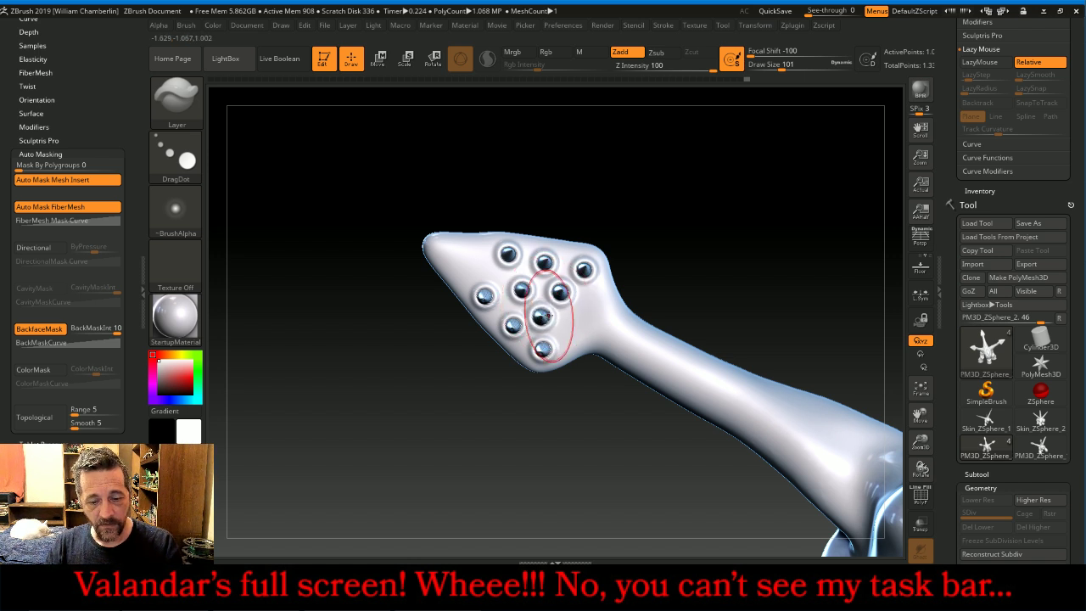
pyautogui.click(471, 260)
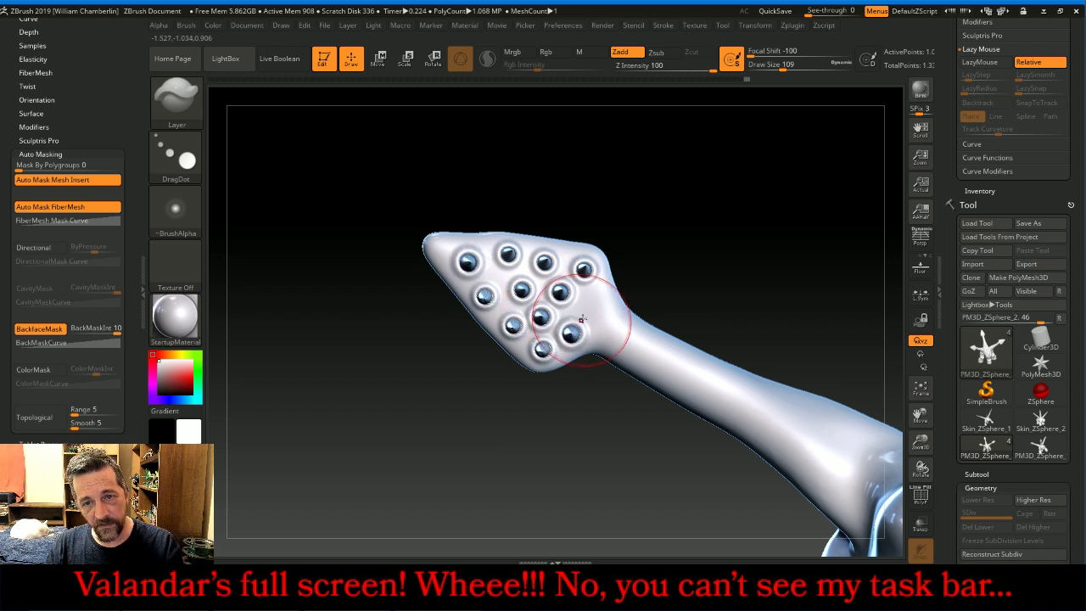
pyautogui.moveTo(702, 202)
pyautogui.mouseDown()
pyautogui.moveTo(756, 187)
pyautogui.moveTo(762, 204)
pyautogui.moveTo(750, 228)
pyautogui.moveTo(766, 213)
pyautogui.moveTo(708, 229)
pyautogui.moveTo(721, 210)
pyautogui.mouseUp()
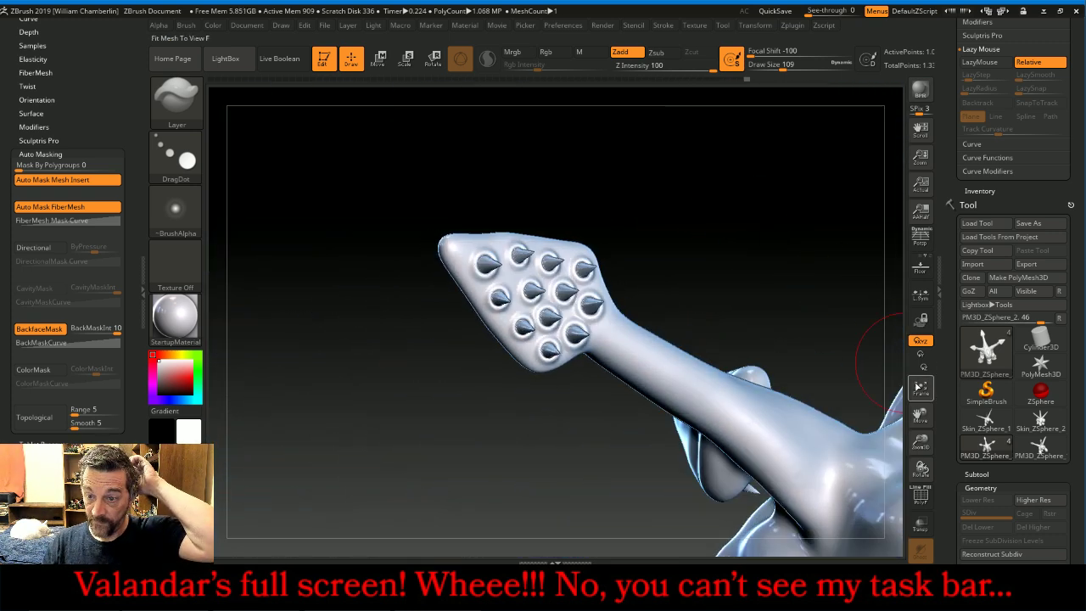
pyautogui.click(920, 388)
pyautogui.moveTo(786, 268)
pyautogui.mouseDown()
pyautogui.moveTo(793, 257)
pyautogui.moveTo(778, 254)
pyautogui.moveTo(763, 280)
pyautogui.moveTo(731, 282)
pyautogui.moveTo(762, 287)
pyautogui.moveTo(797, 272)
pyautogui.moveTo(749, 291)
pyautogui.moveTo(849, 362)
pyautogui.mouseUp()
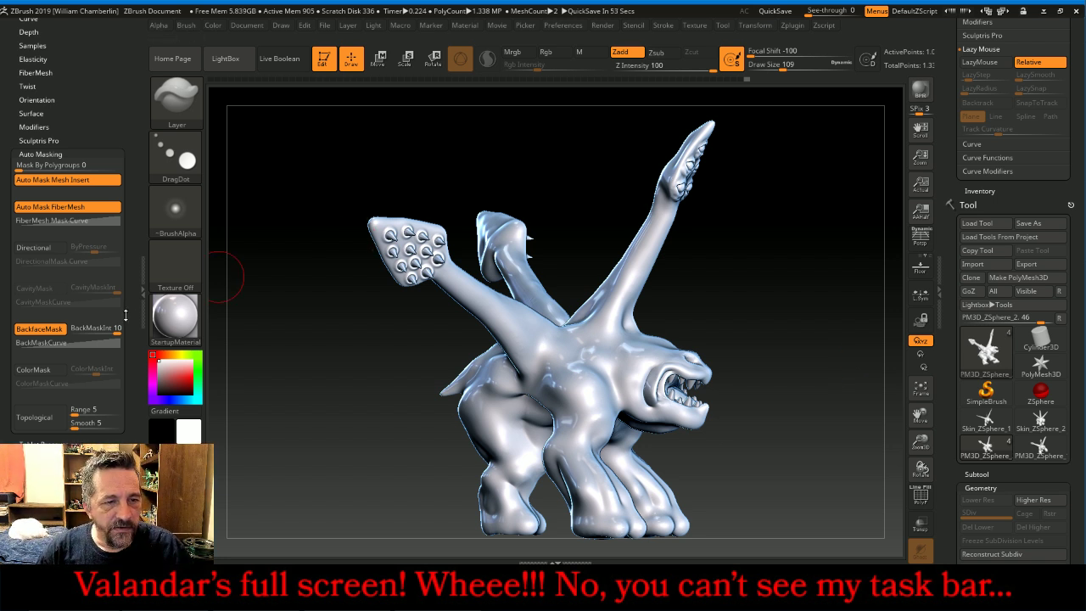
# - Hide the brush settings, switch to the ClayBuildup brush and assign it Alpha 01
pyautogui.click(140, 289)
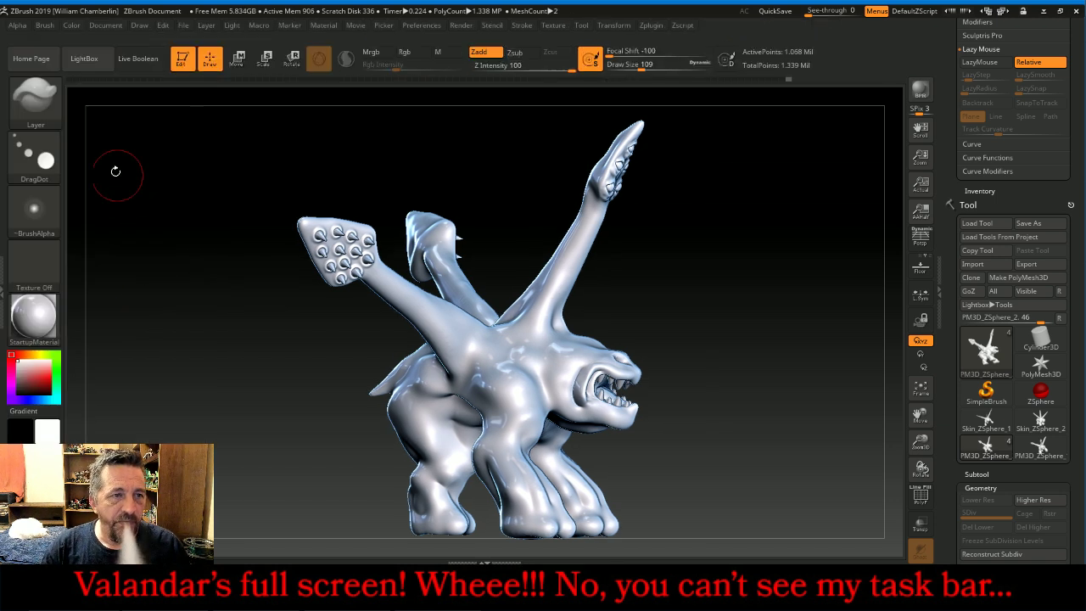
pyautogui.click(46, 85)
pyautogui.click(159, 109)
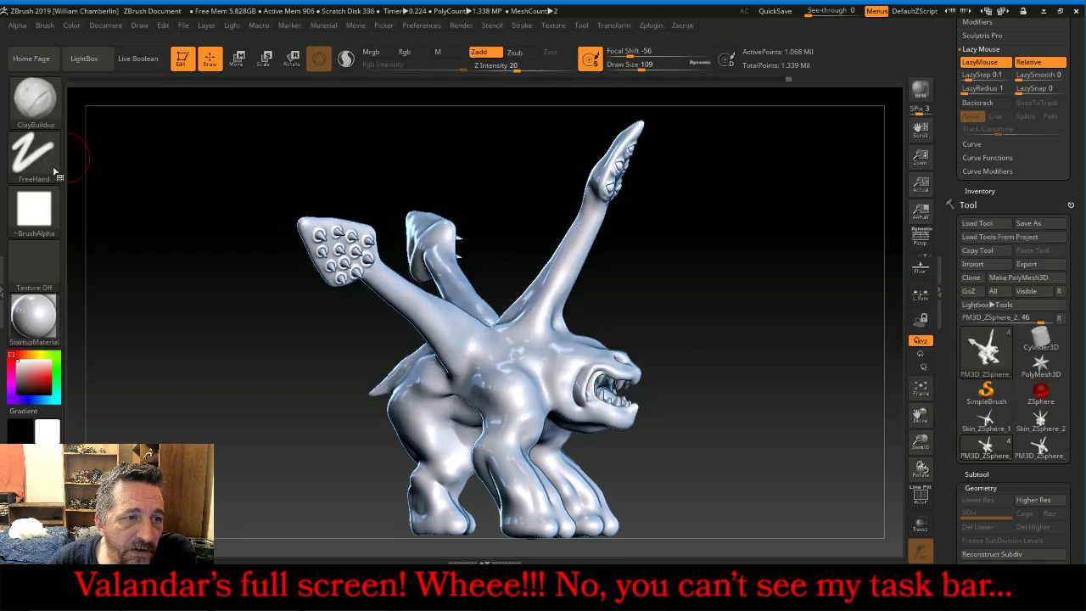
pyautogui.click(34, 208)
pyautogui.click(153, 216)
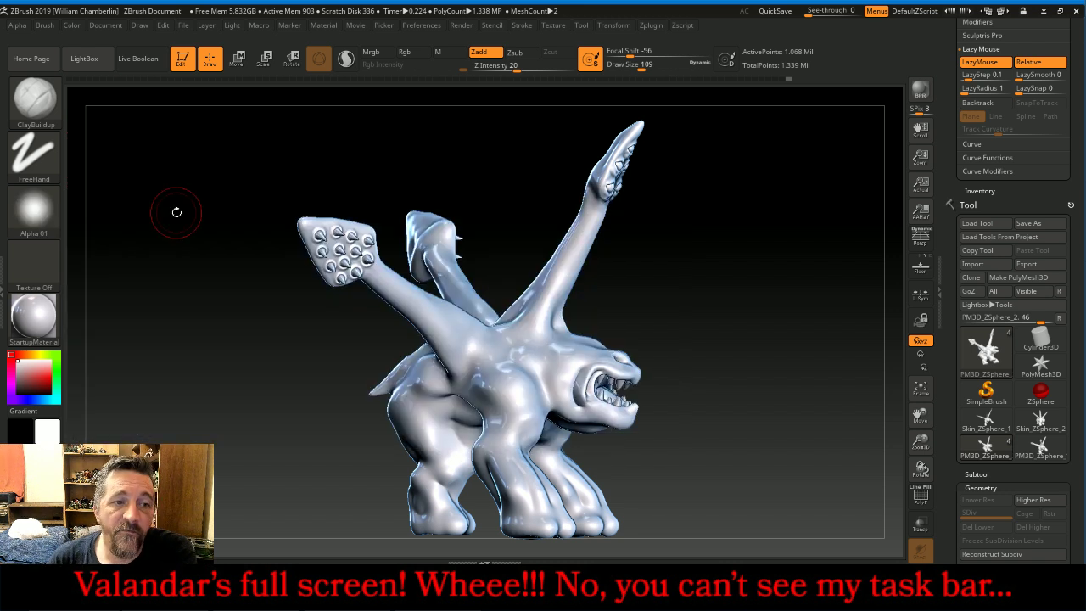
# - Switch to Firefox to read the live chat and return to the sculpt in ZBrush
pyautogui.hotkey('alt', 'Tab')
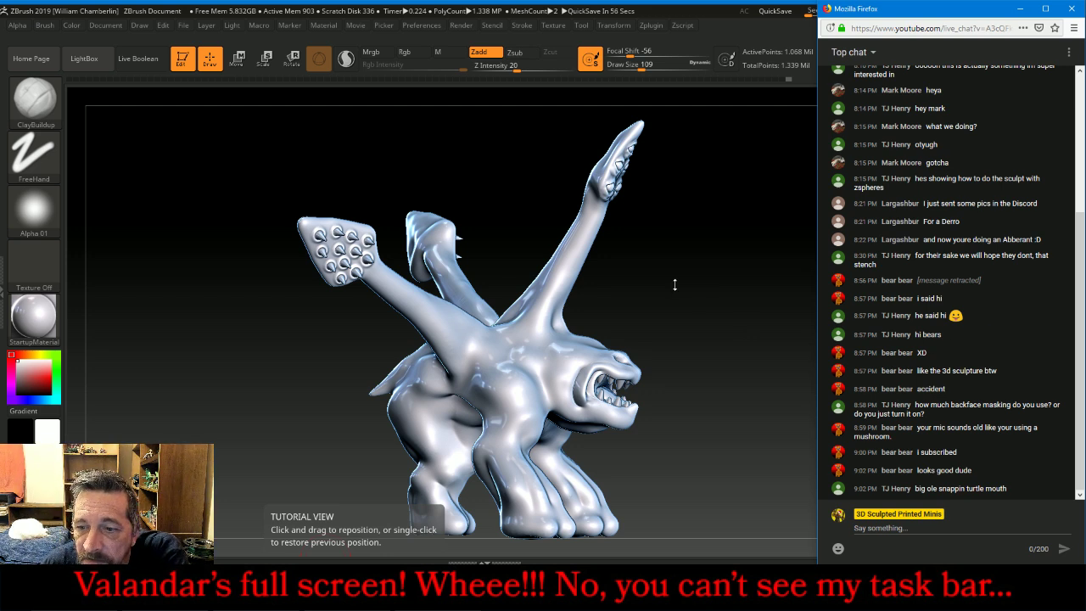
pyautogui.moveTo(693, 289)
pyautogui.mouseDown()
pyautogui.moveTo(580, 299)
pyautogui.moveTo(646, 306)
pyautogui.moveTo(683, 295)
pyautogui.mouseUp()
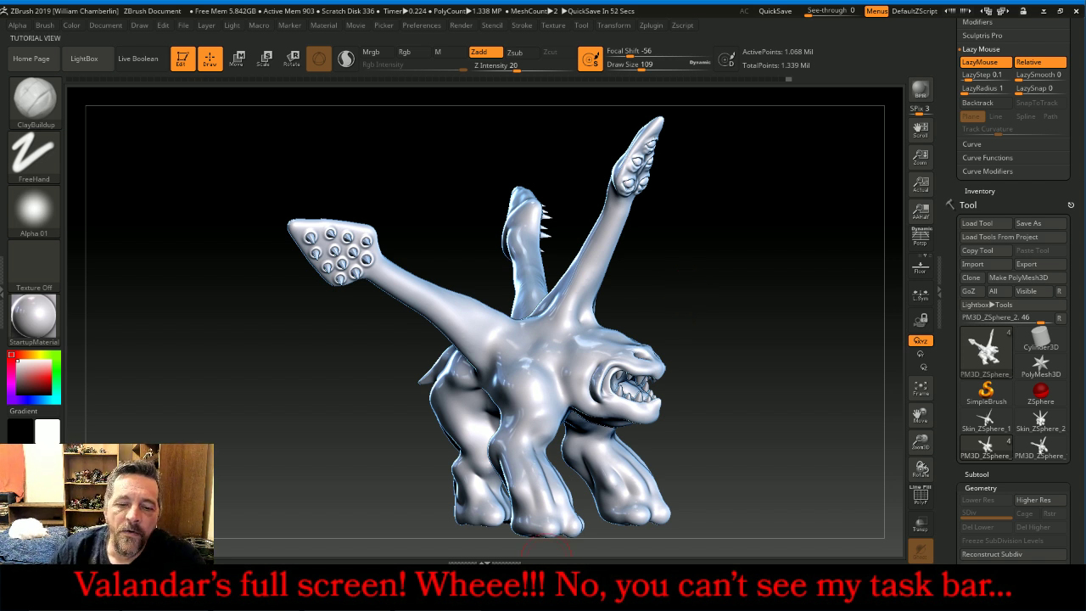
pyautogui.hotkey('alt', 'Tab')
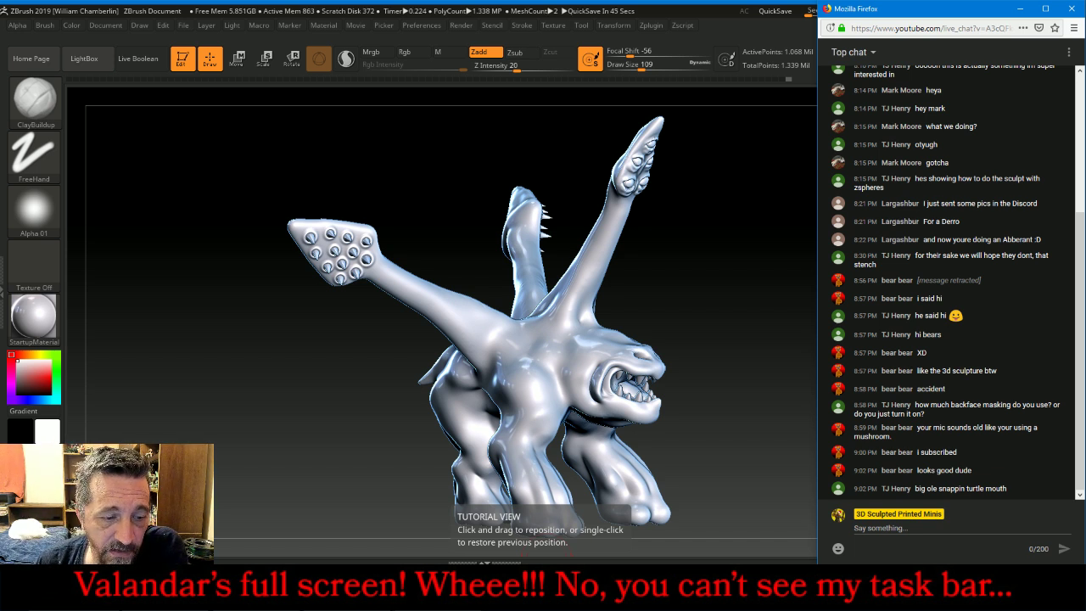
pyautogui.click(548, 583)
# - Save the tool as Otyugh.ztl in the Otyugh folder under BroadcastMiniatures > New
pyautogui.moveTo(1048, 207); pyautogui.dragTo(1051, 163)
pyautogui.click(1051, 163)
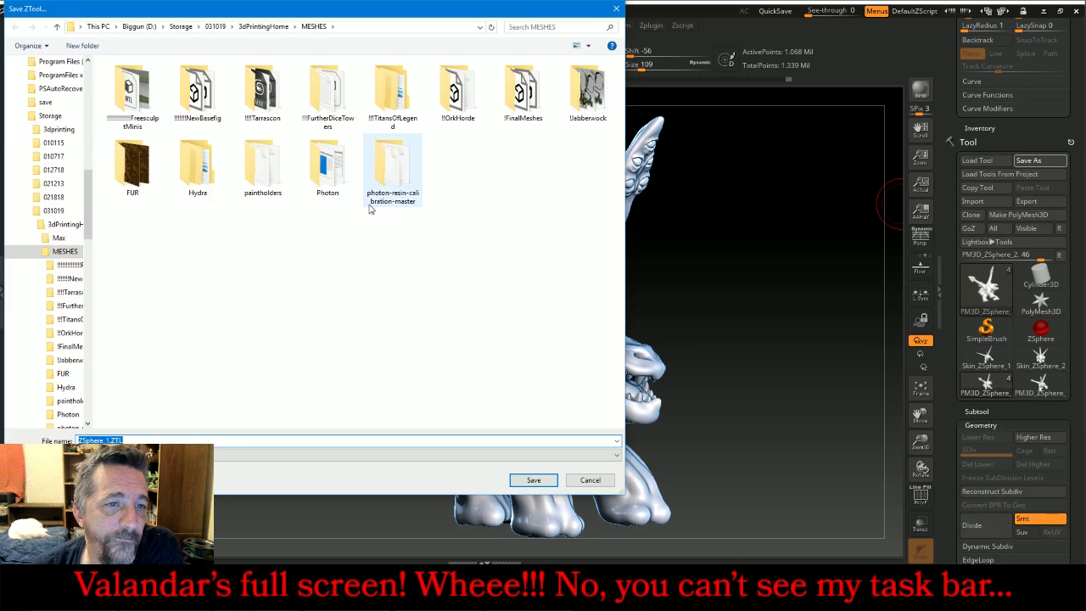
pyautogui.doubleClick(133, 92)
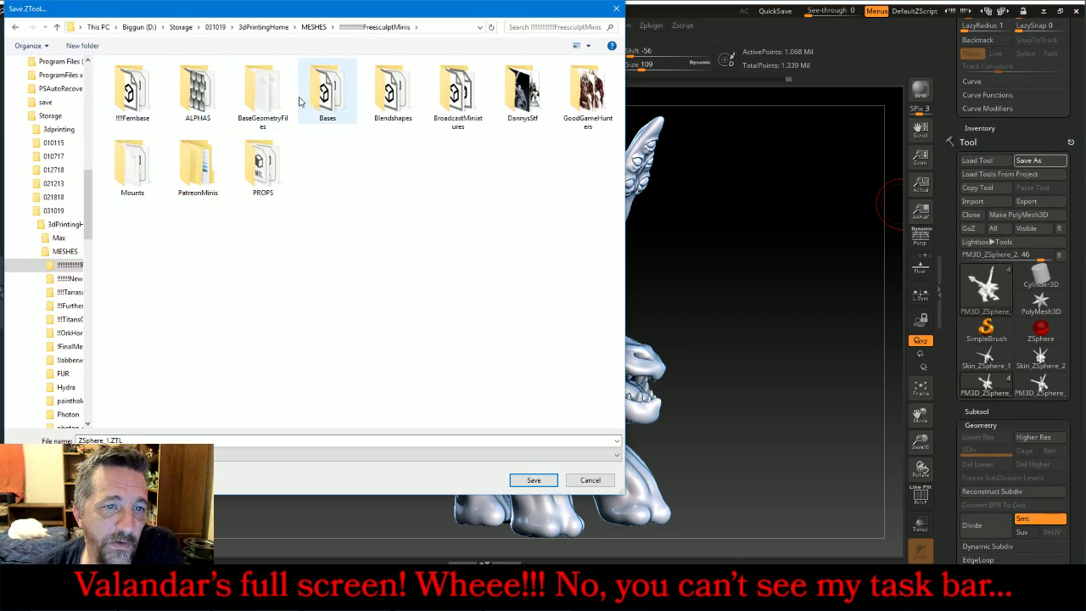
pyautogui.doubleClick(441, 104)
pyautogui.doubleClick(133, 92)
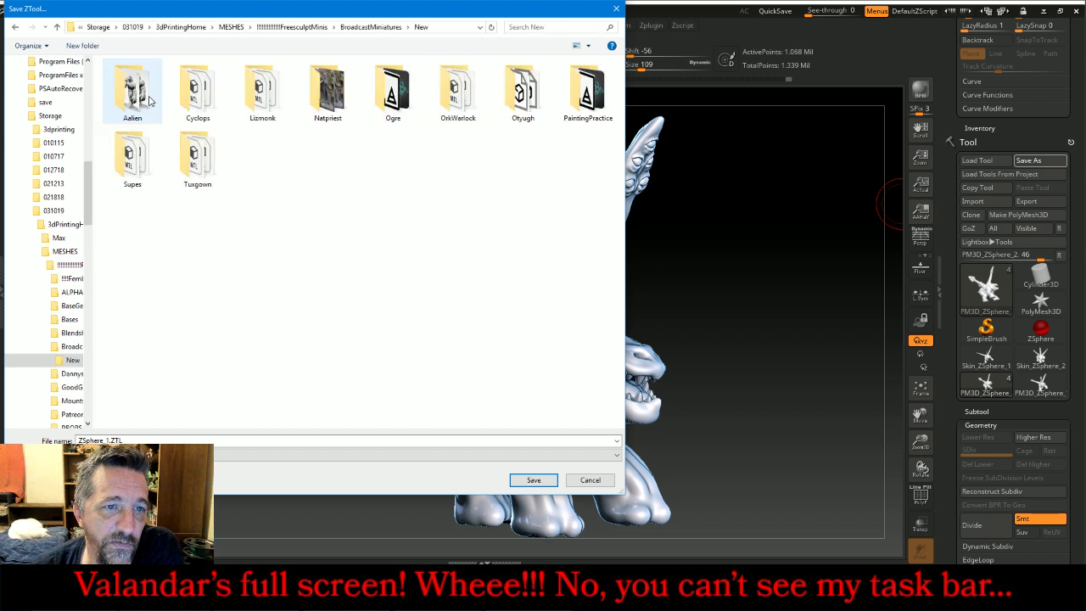
pyautogui.doubleClick(518, 100)
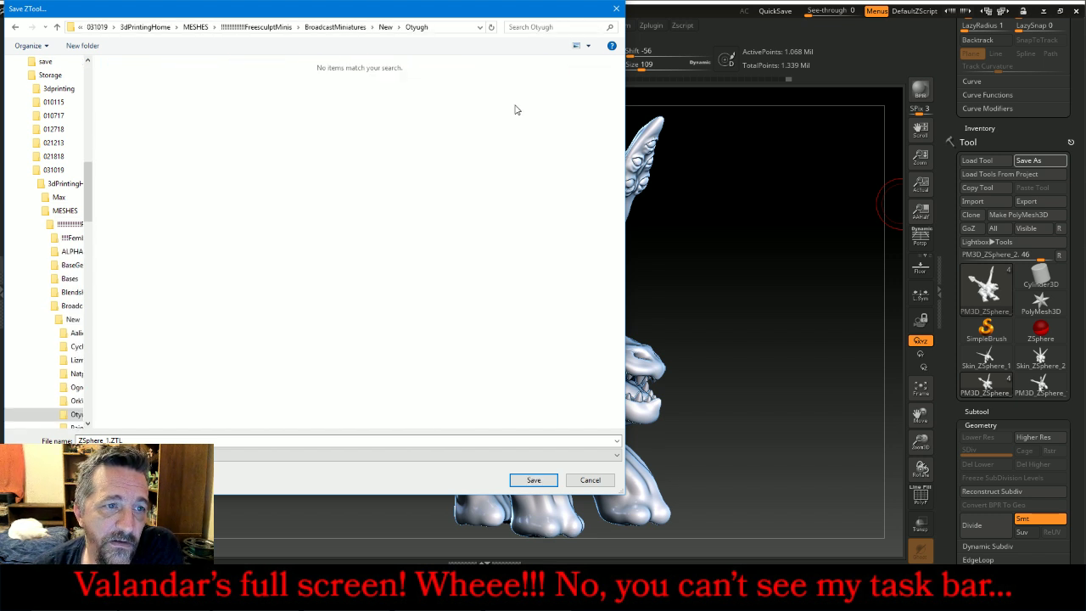
pyautogui.click(224, 442)
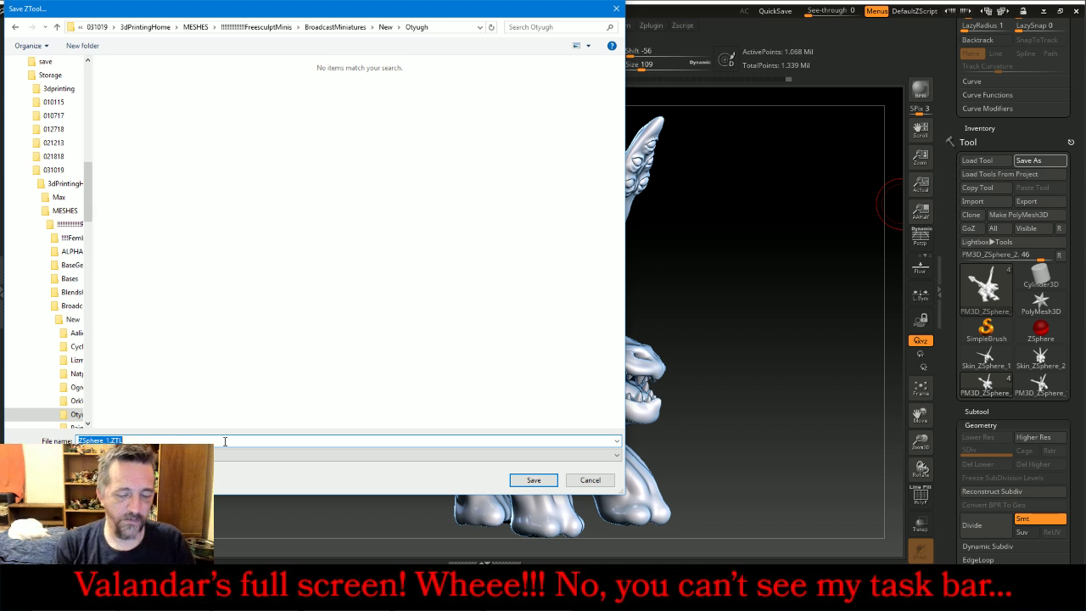
pyautogui.write('Otyugh.ztl')
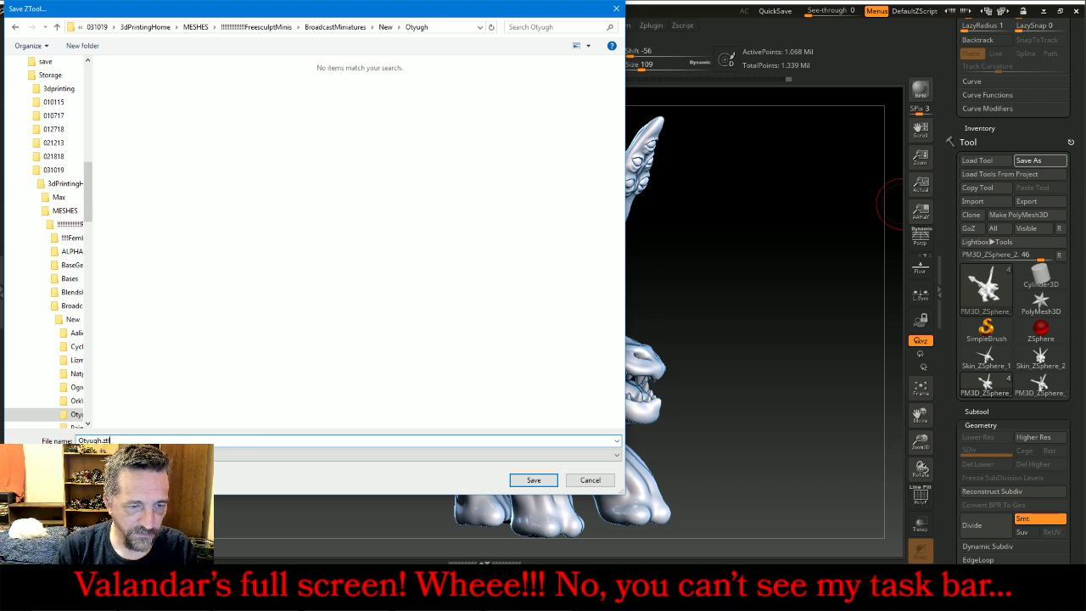
pyautogui.press('Return')
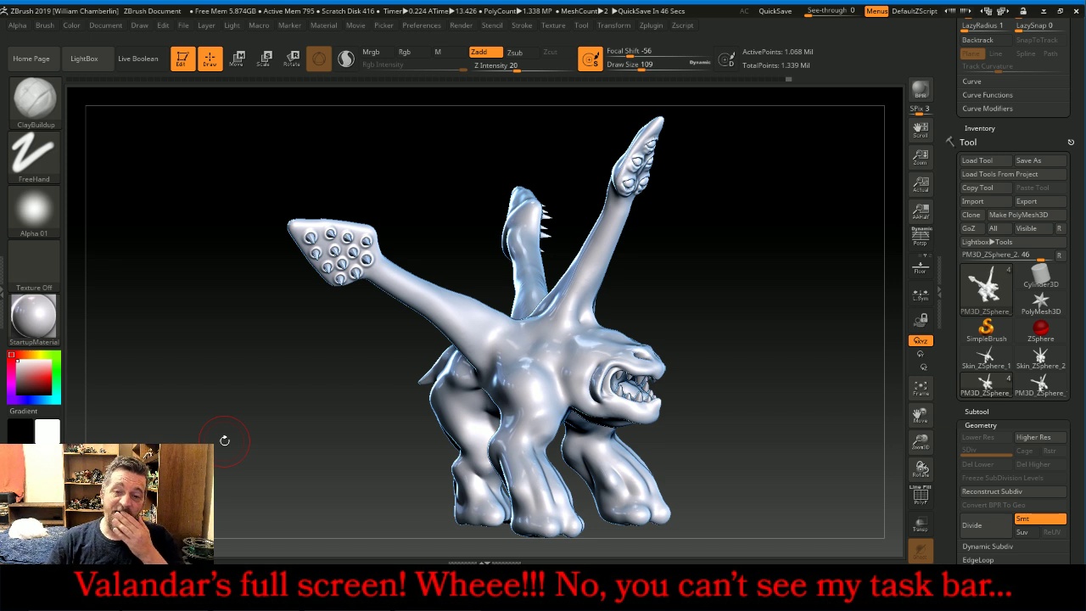
pyautogui.moveTo(255, 420)
pyautogui.mouseDown()
pyautogui.moveTo(190, 416)
pyautogui.moveTo(250, 413)
pyautogui.mouseUp()
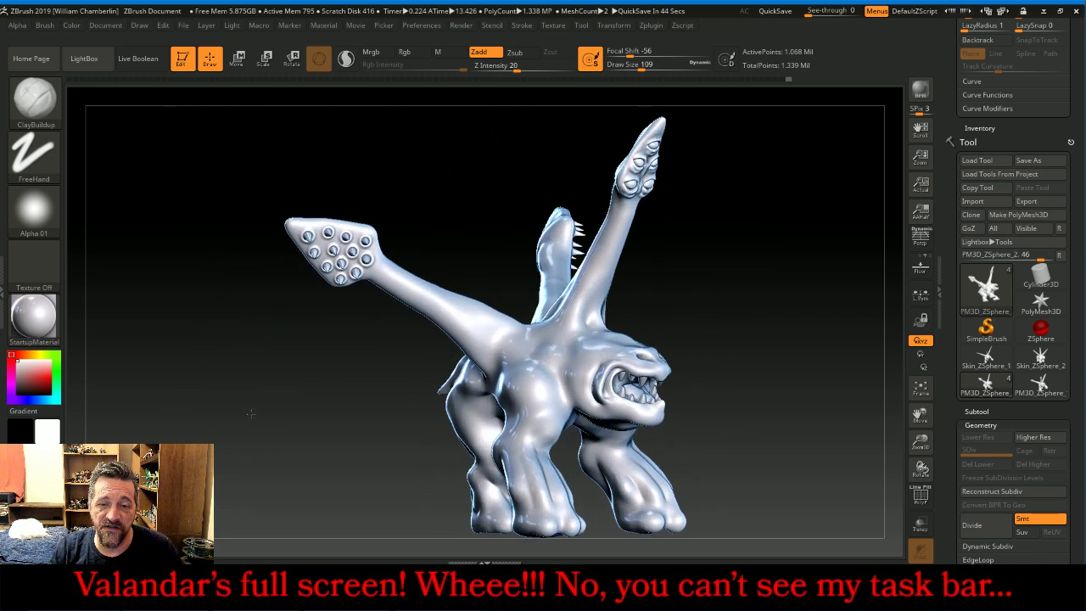